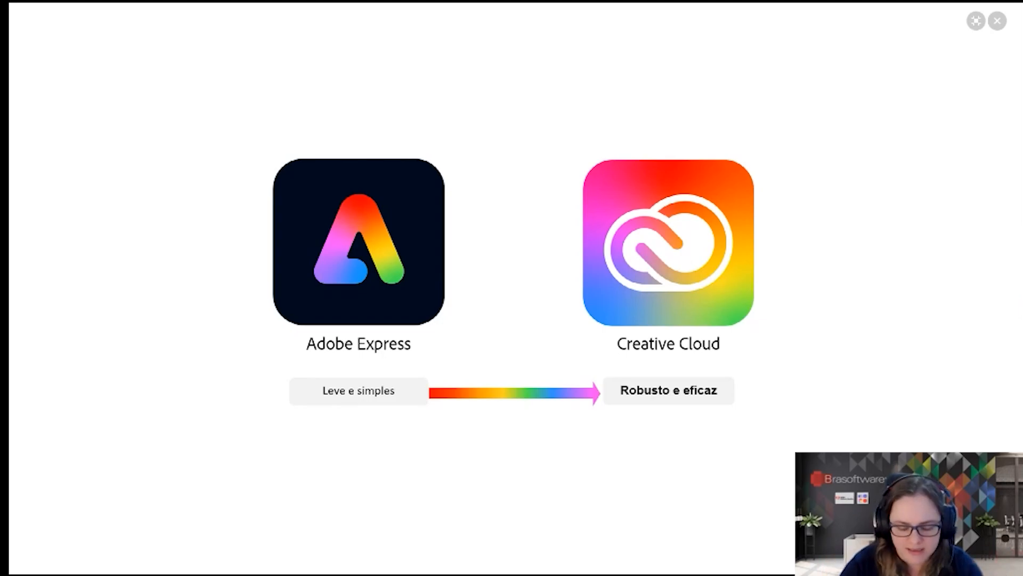
- Advance the presentation to the Agenda section, leave presentation mode and look through the web page's sections down to the film festival use case
{"action": "key", "text": "Right"}
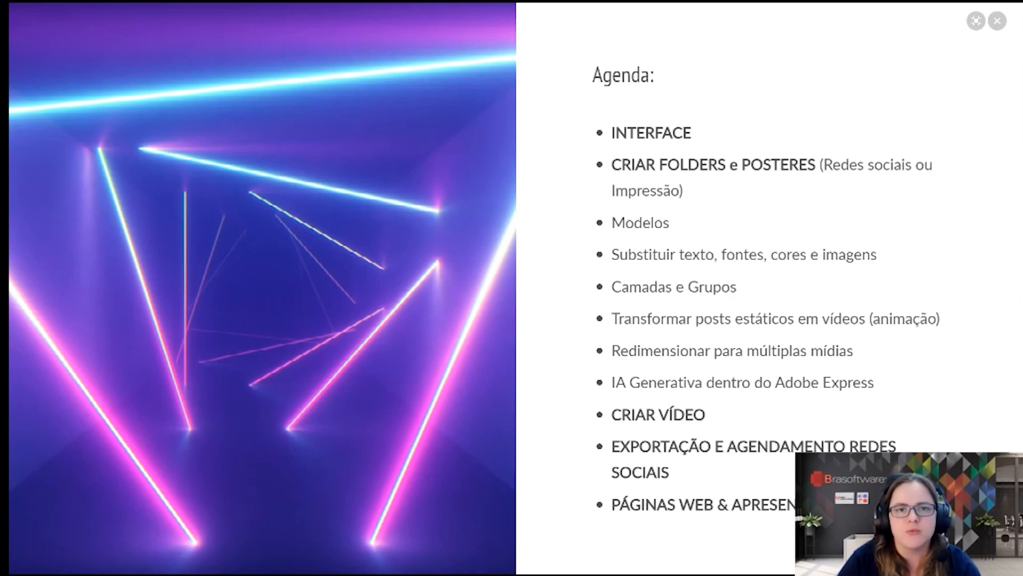
{"action": "key", "text": "Escape"}
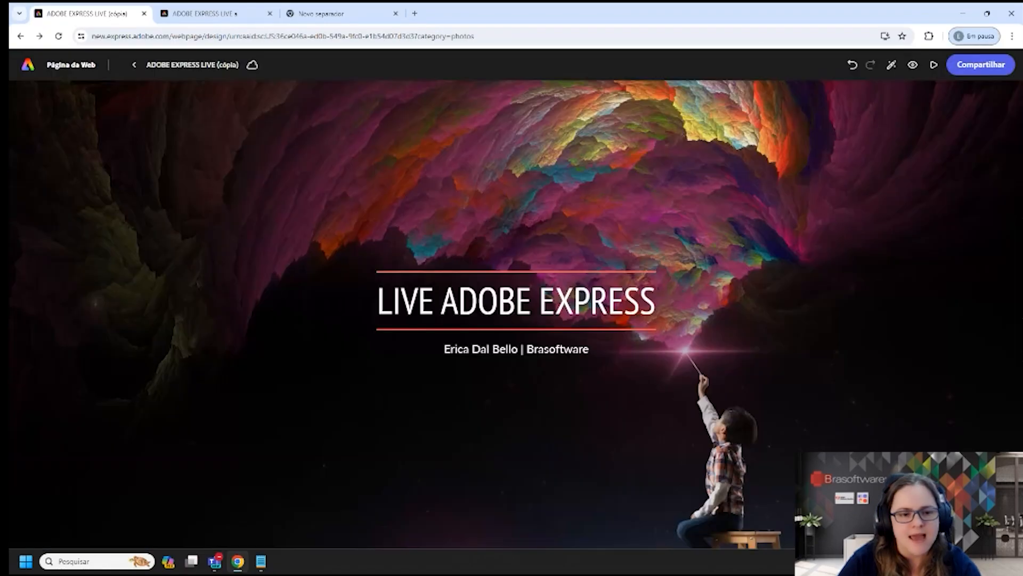
{"action": "scroll", "coordinate": [766, 375], "scroll_direction": "down", "scroll_amount": 20}
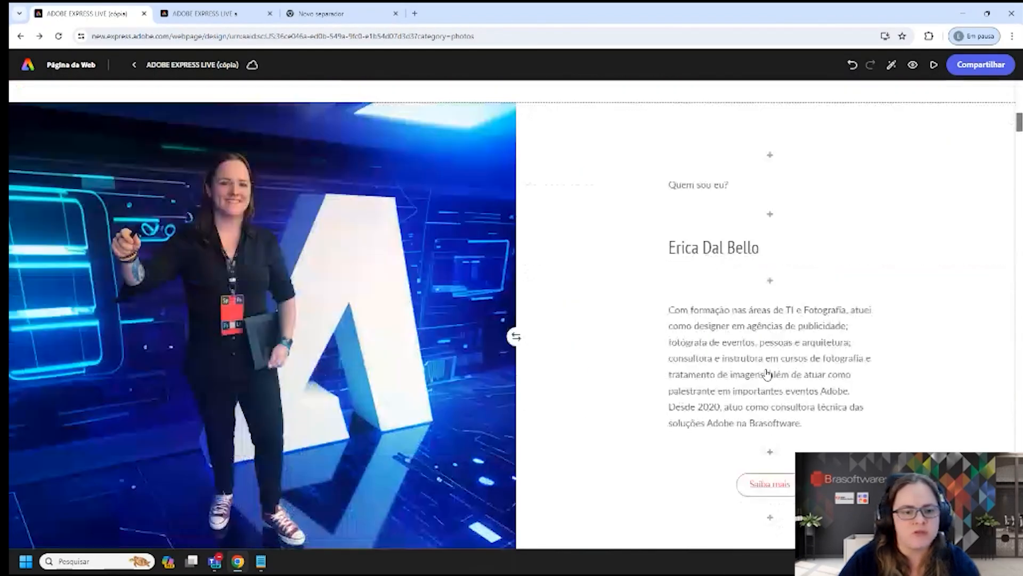
{"action": "scroll", "coordinate": [766, 374], "scroll_direction": "down", "scroll_amount": 20}
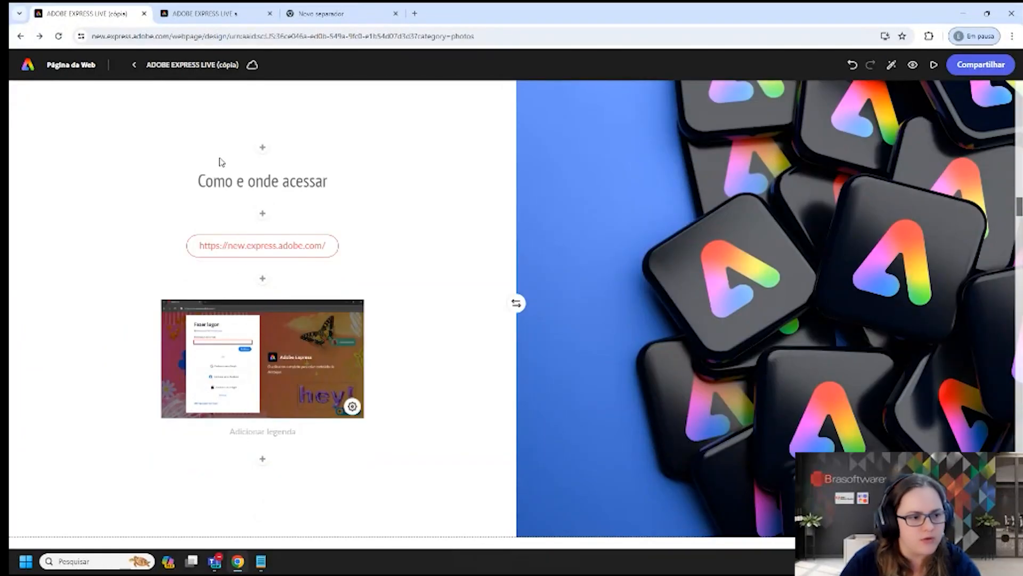
{"action": "scroll", "coordinate": [301, 336], "scroll_direction": "down", "scroll_amount": 8}
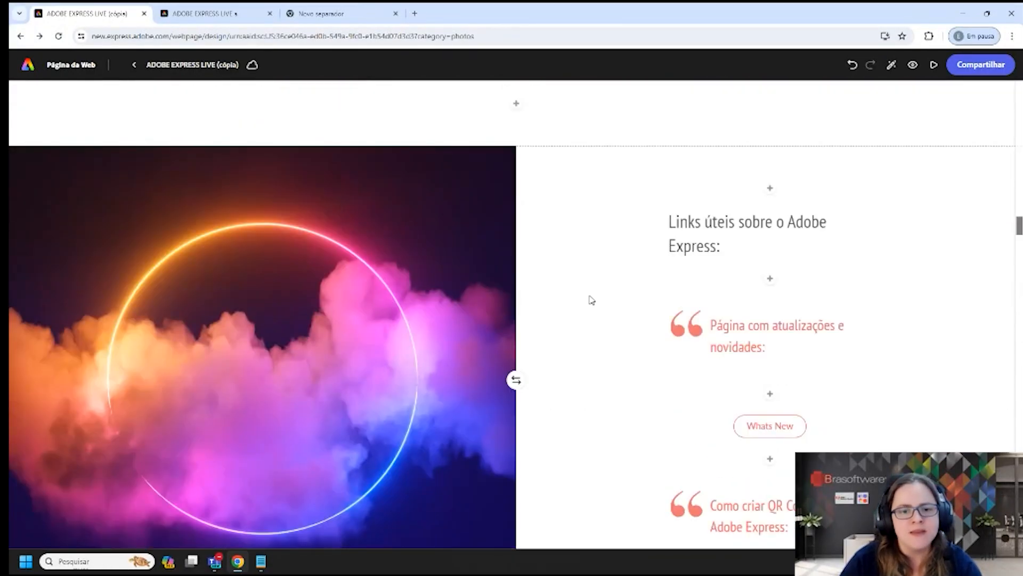
{"action": "scroll", "coordinate": [797, 263], "scroll_direction": "down", "scroll_amount": 2}
{"action": "scroll", "coordinate": [796, 250], "scroll_direction": "down", "scroll_amount": 2}
{"action": "scroll", "coordinate": [850, 251], "scroll_direction": "up", "scroll_amount": 1}
{"action": "scroll", "coordinate": [789, 403], "scroll_direction": "down", "scroll_amount": 1}
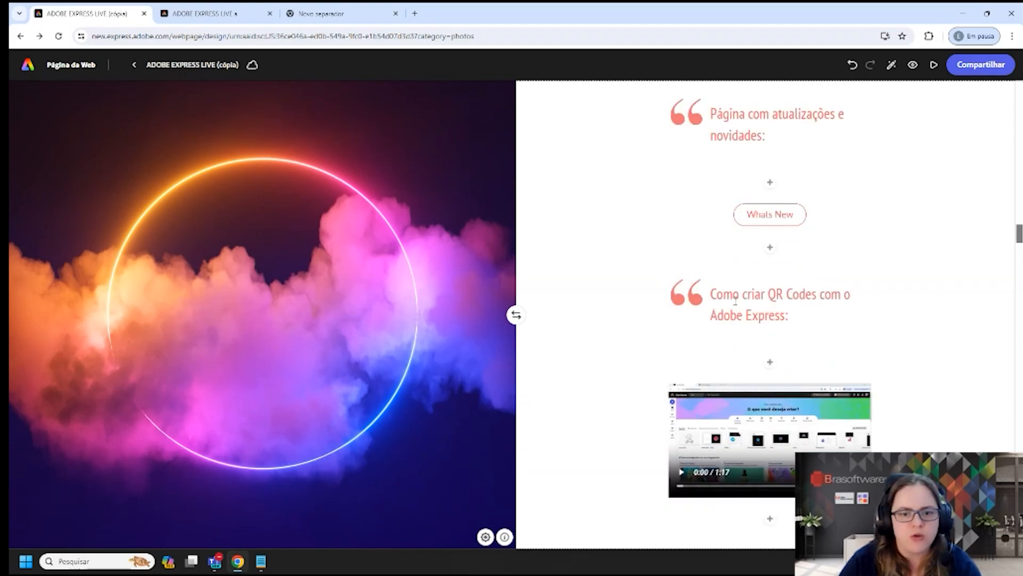
{"action": "scroll", "coordinate": [910, 294], "scroll_direction": "down", "scroll_amount": 2}
{"action": "scroll", "coordinate": [909, 294], "scroll_direction": "down", "scroll_amount": 7}
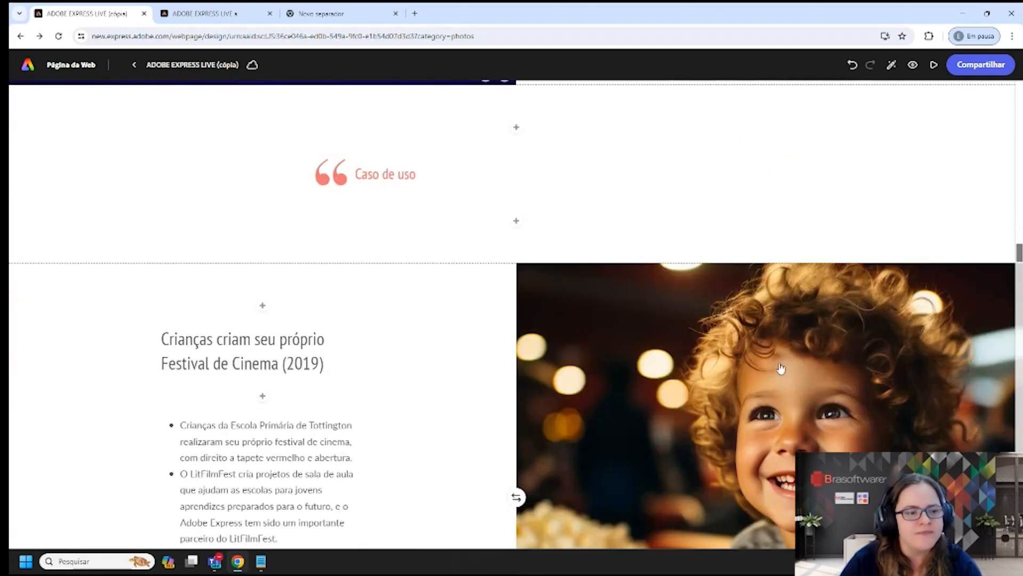
{"action": "mouse_move", "coordinate": [1019, 255]}
{"action": "left_mouse_down"}
{"action": "mouse_move", "coordinate": [1019, 347]}
{"action": "mouse_move", "coordinate": [1019, 267]}
{"action": "left_mouse_up"}
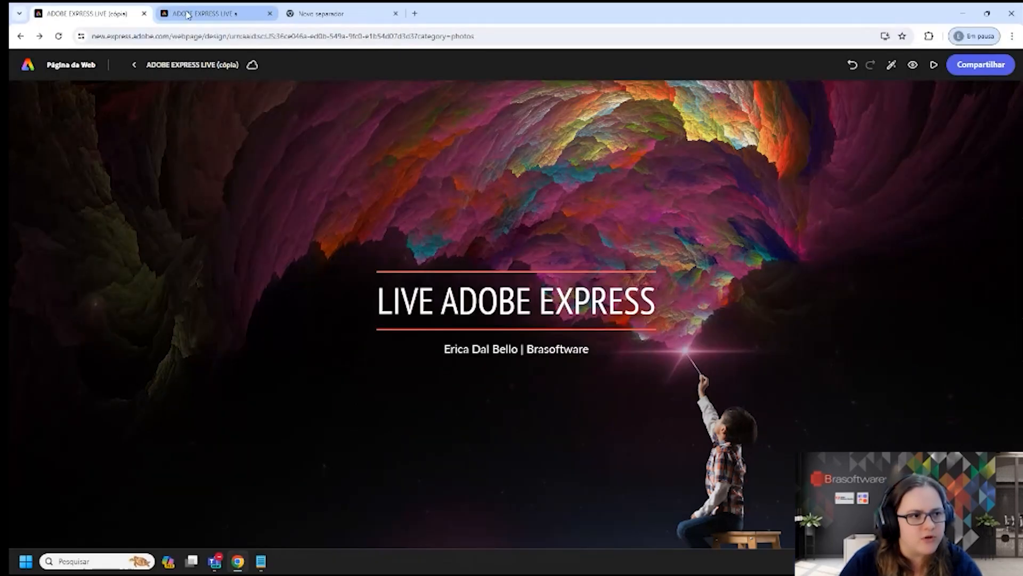
- Return to the Adobe Express home page and clear the term CRIATIVIDADE from the search
{"action": "left_click", "coordinate": [28, 65]}
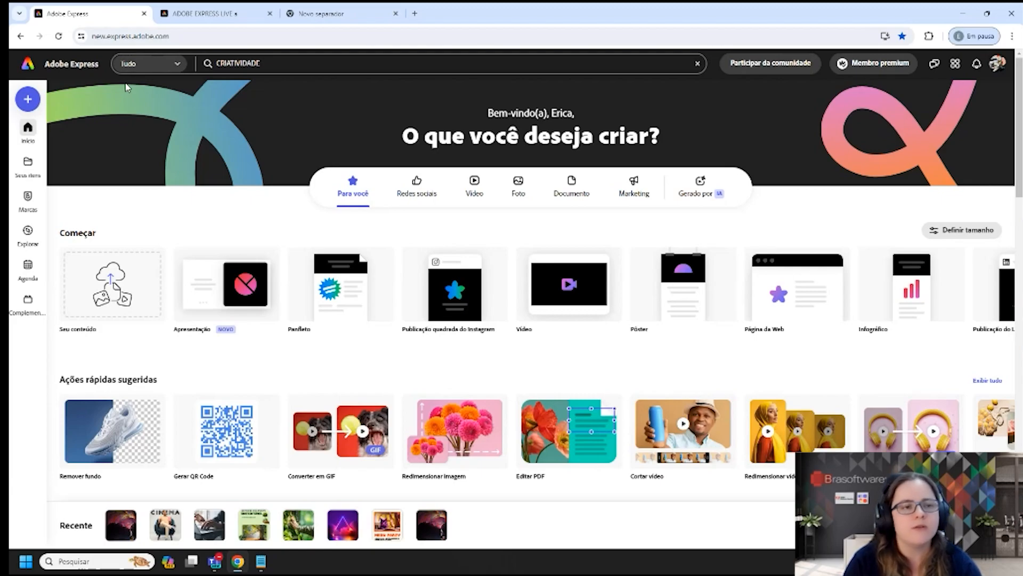
{"action": "left_click", "coordinate": [697, 64]}
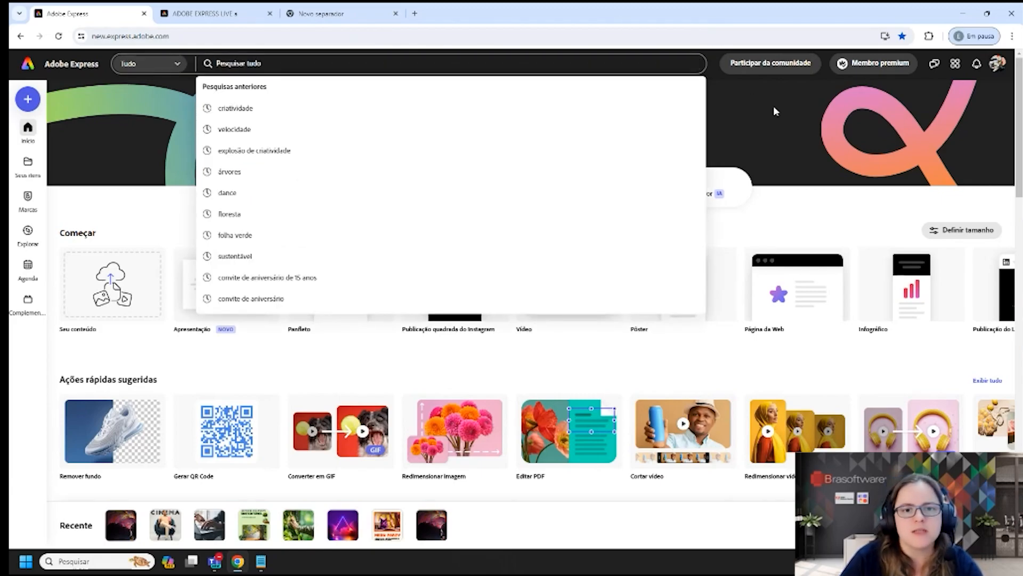
{"action": "left_click", "coordinate": [768, 121]}
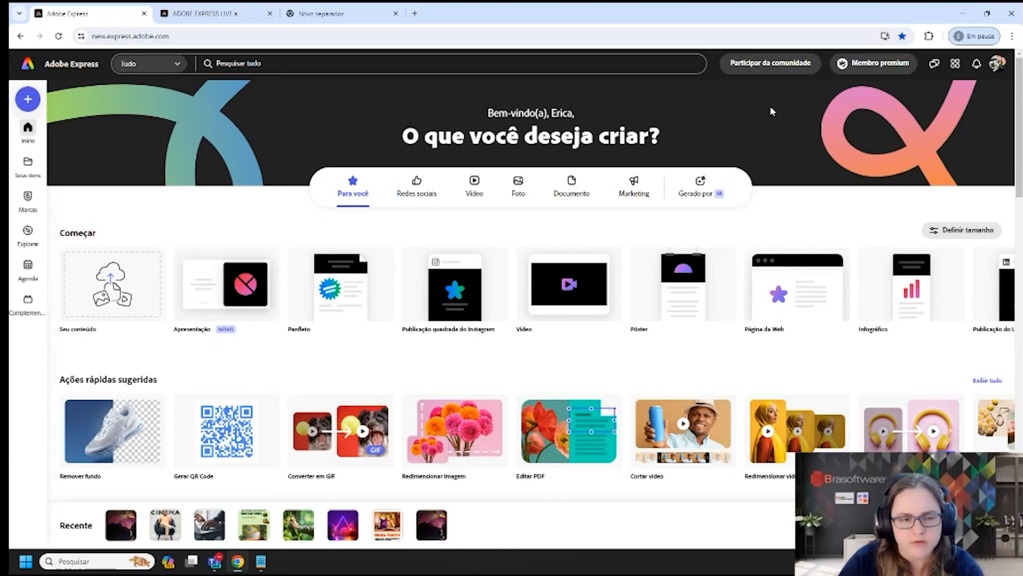
- Look through the Redes sociais, Vídeo, Foto, Documento, Marketing and Gerado por IA categories, returning to Para você
{"action": "left_click", "coordinate": [416, 192]}
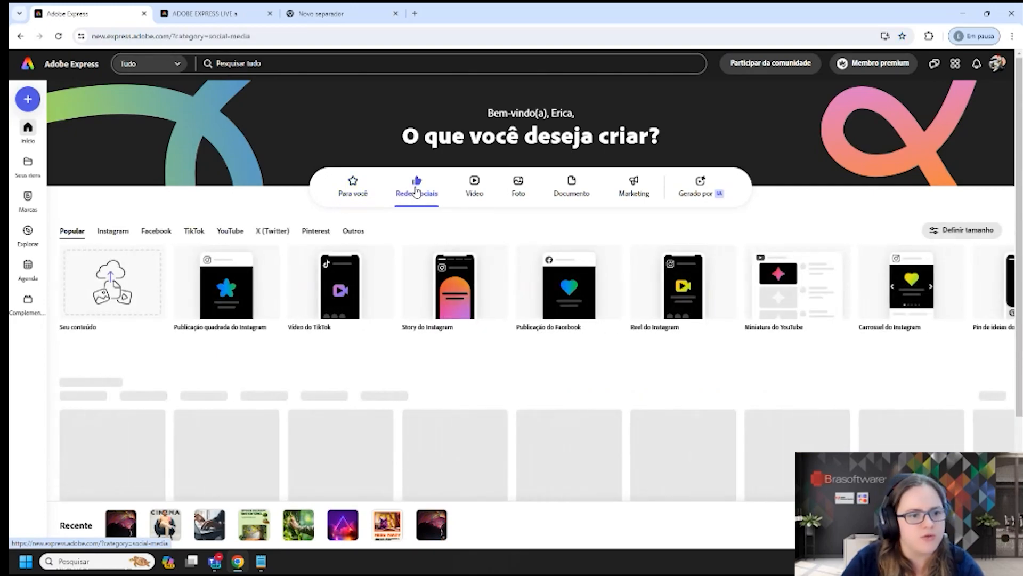
{"action": "left_click", "coordinate": [473, 186]}
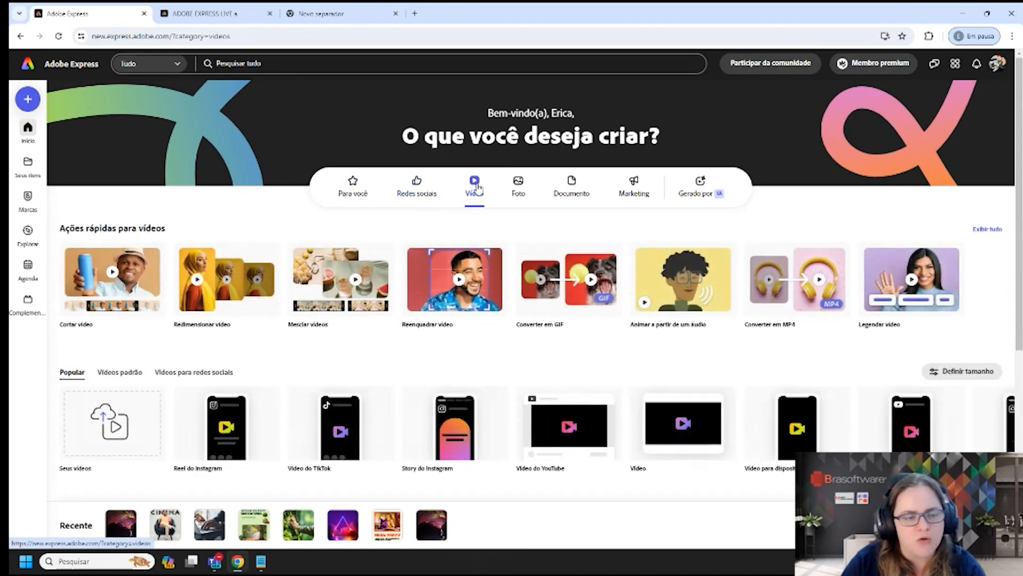
{"action": "left_click", "coordinate": [517, 191]}
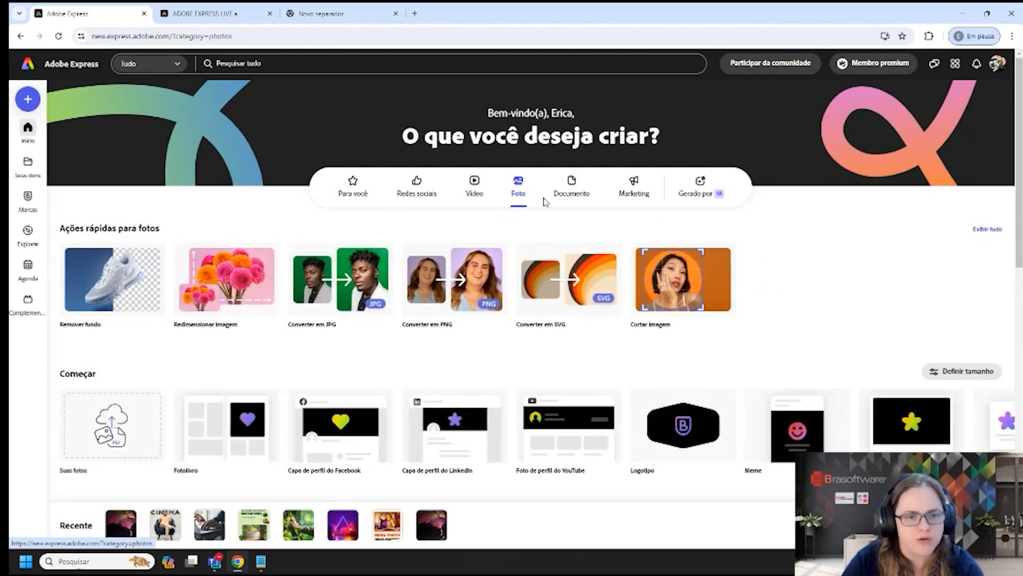
{"action": "left_click", "coordinate": [569, 191]}
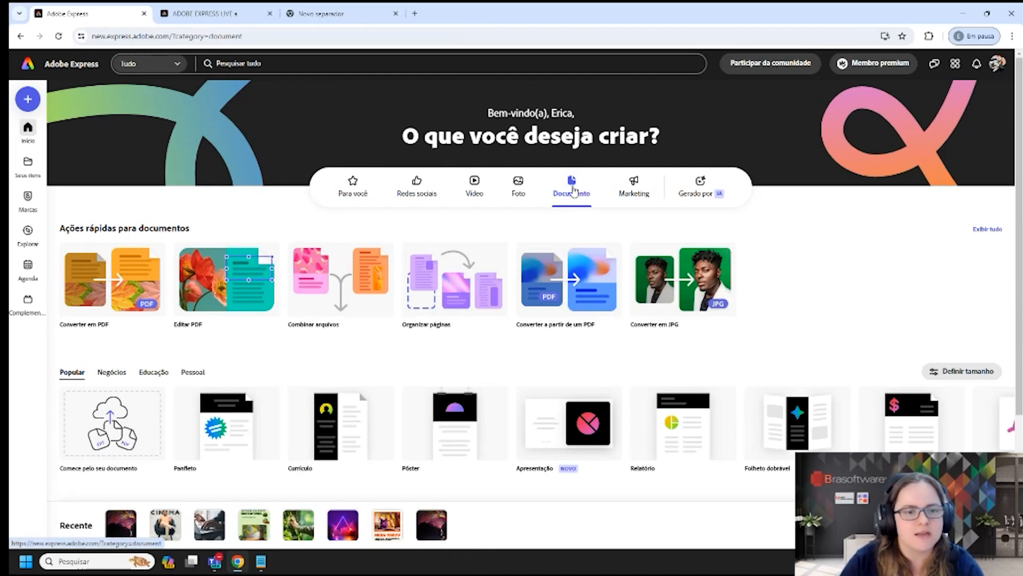
{"action": "left_click", "coordinate": [633, 187]}
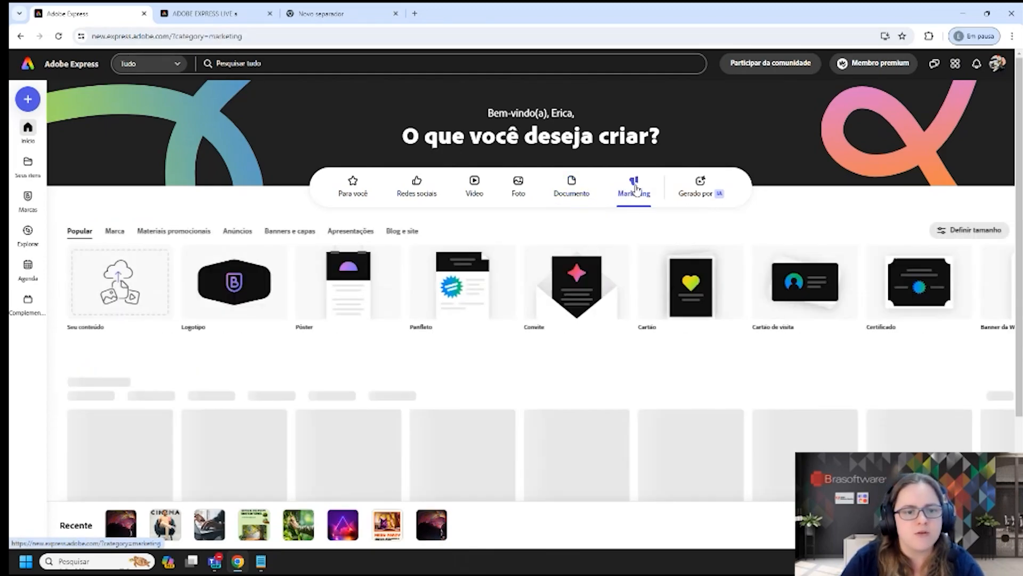
{"action": "left_click", "coordinate": [706, 192]}
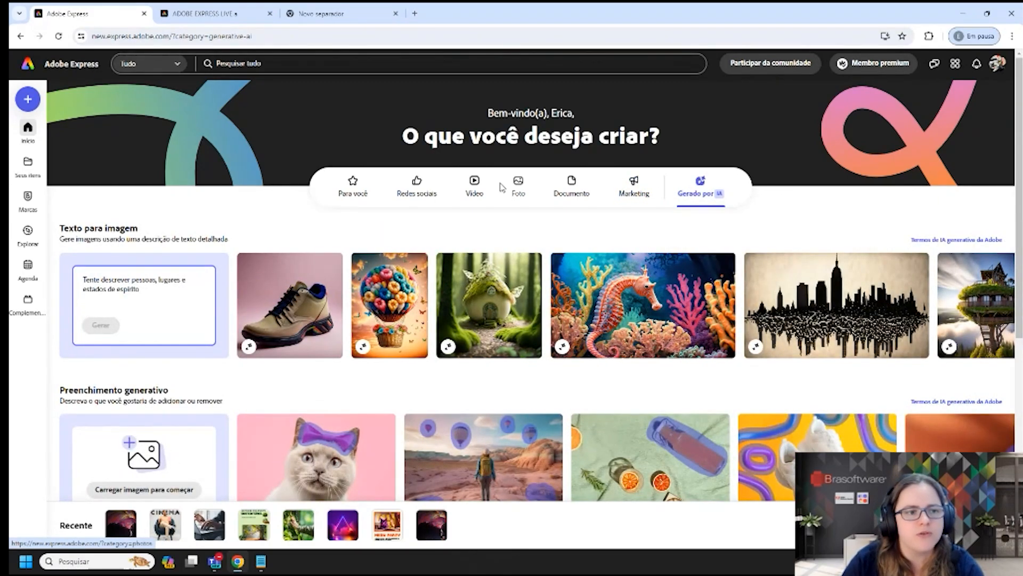
{"action": "left_click", "coordinate": [352, 188]}
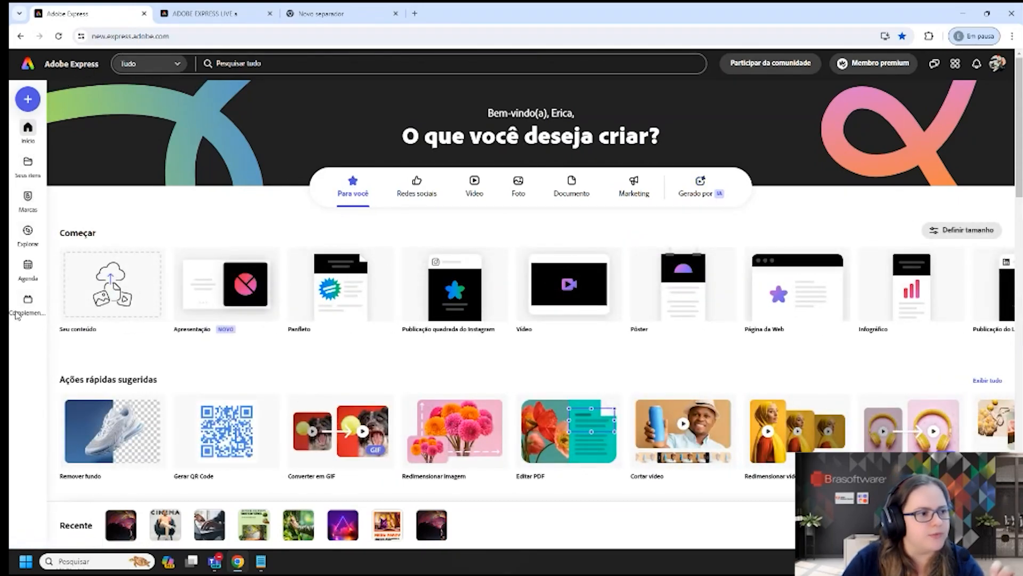
- Open the options for creating a new file and review the standard and suggested sizes
{"action": "left_click", "coordinate": [28, 99]}
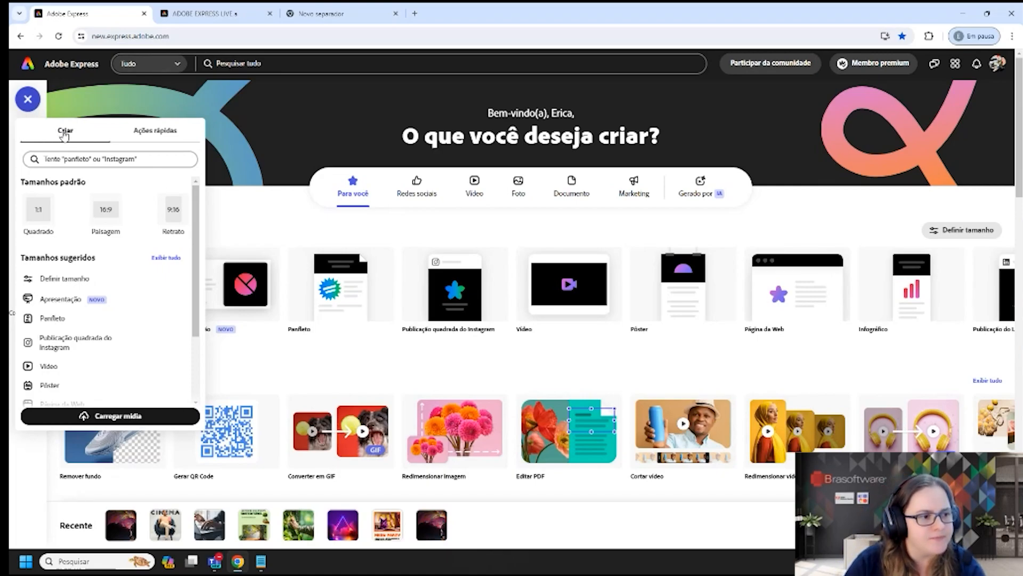
{"action": "scroll", "coordinate": [72, 230], "scroll_direction": "down", "scroll_amount": 4}
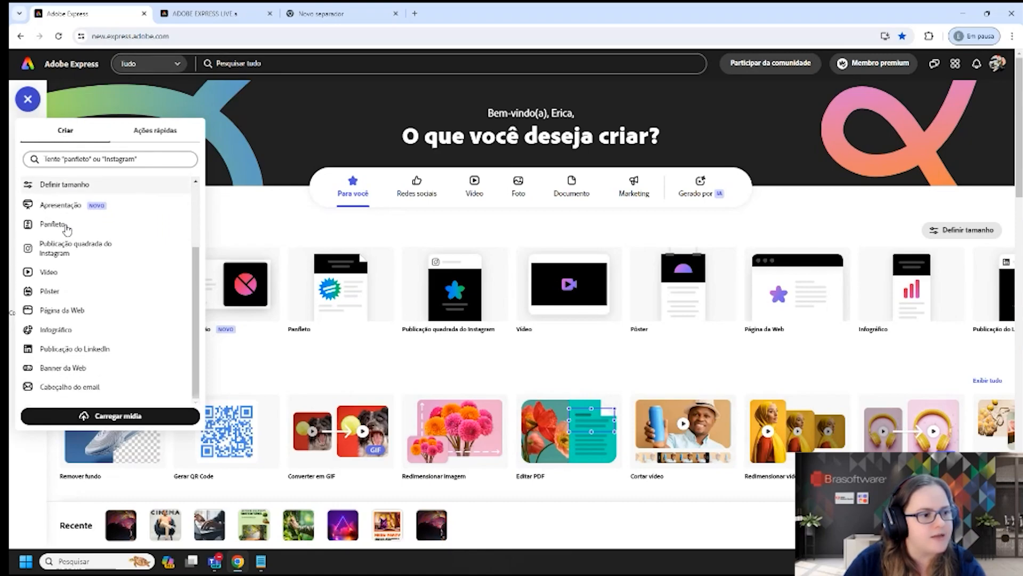
{"action": "scroll", "coordinate": [67, 230], "scroll_direction": "down", "scroll_amount": 2}
{"action": "scroll", "coordinate": [80, 256], "scroll_direction": "up", "scroll_amount": 4}
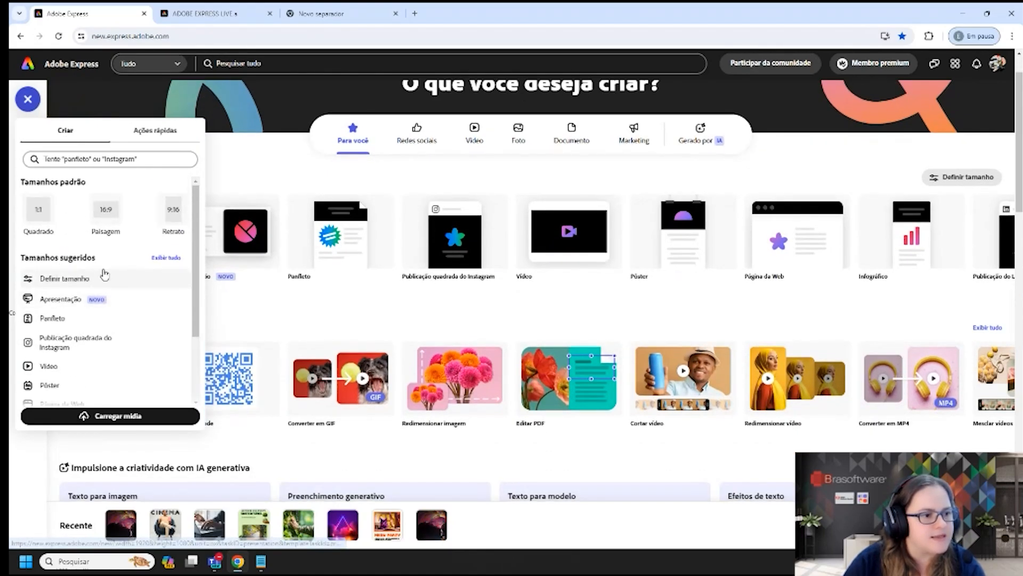
- Show all available sizes, review the social media, video, photo, document and marketing groups, and return to the Criar options
{"action": "left_click", "coordinate": [166, 258]}
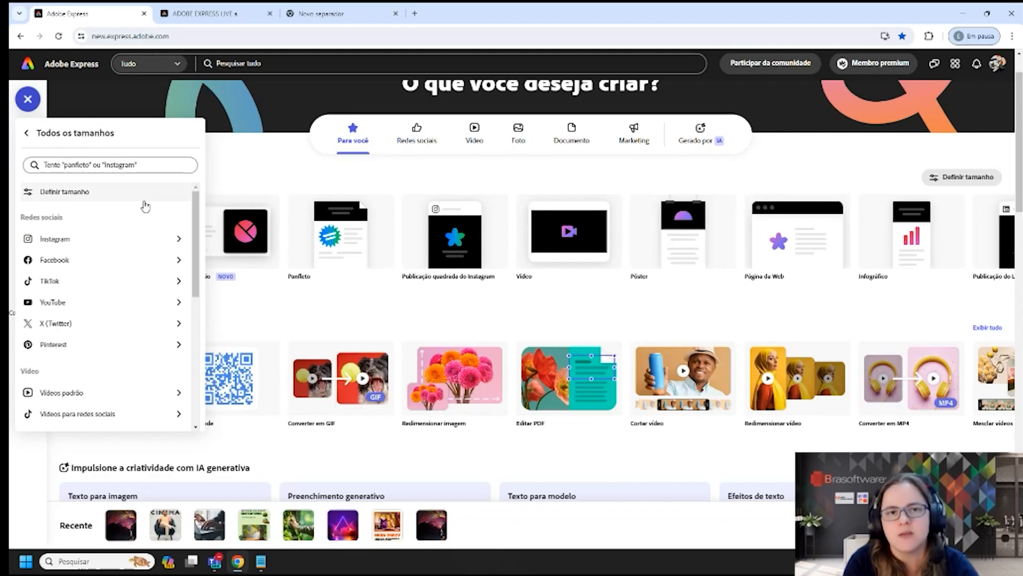
{"action": "scroll", "coordinate": [145, 205], "scroll_direction": "down", "scroll_amount": 4}
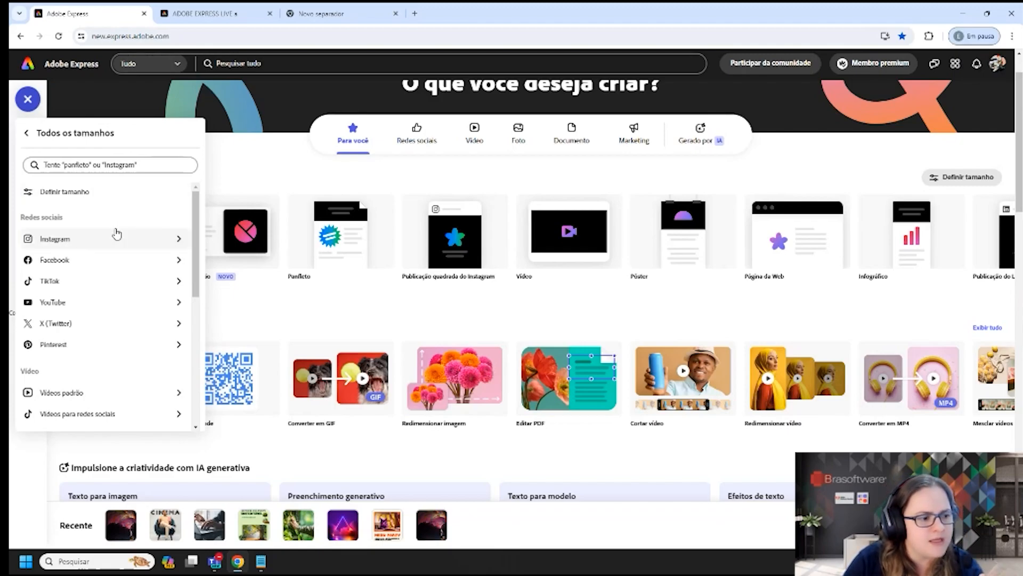
{"action": "scroll", "coordinate": [85, 249], "scroll_direction": "down", "scroll_amount": 3}
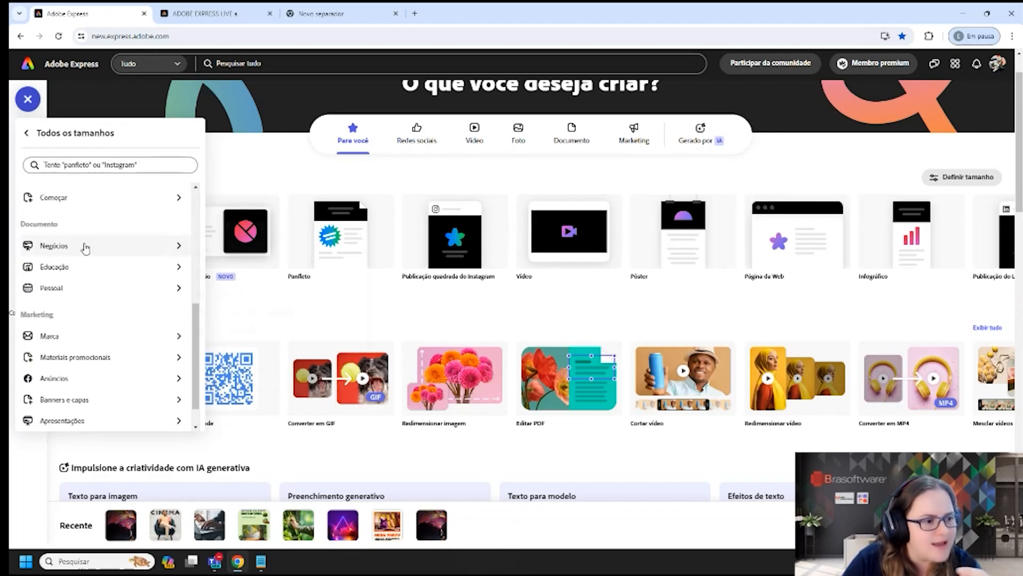
{"action": "scroll", "coordinate": [98, 356], "scroll_direction": "up", "scroll_amount": 8}
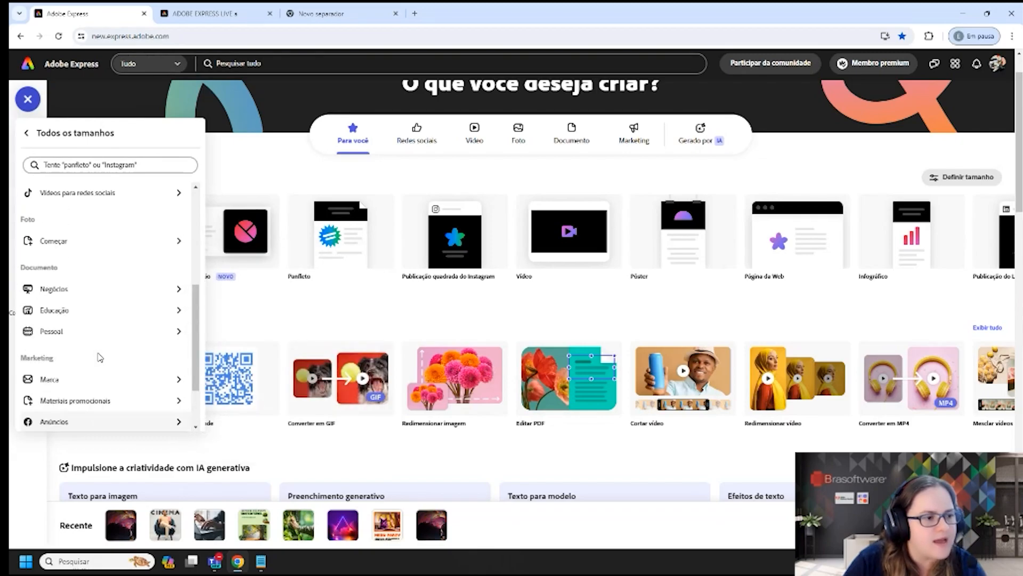
{"action": "left_click", "coordinate": [26, 133]}
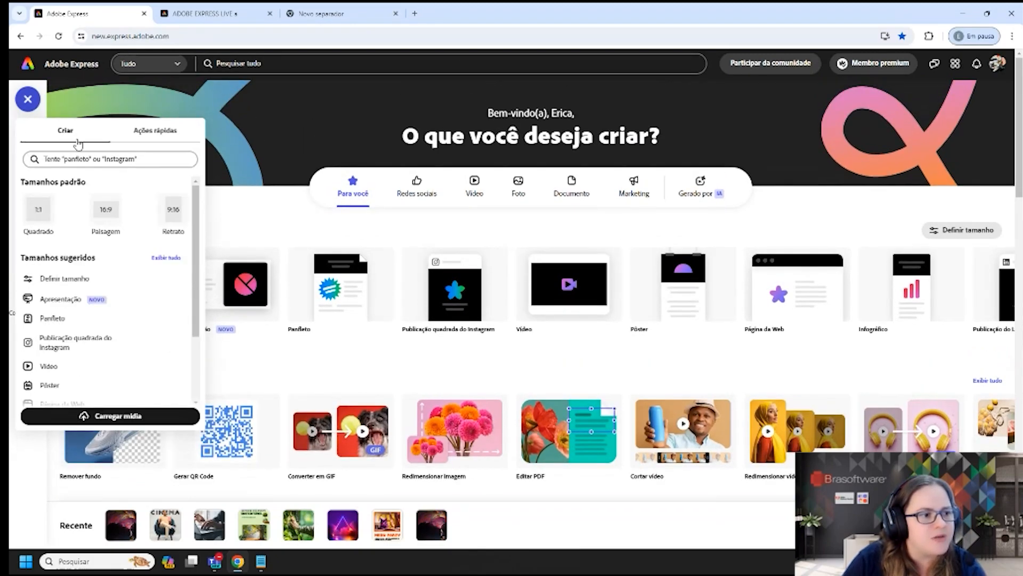
- View the list of quick actions available for new content and close it
{"action": "left_click", "coordinate": [155, 132]}
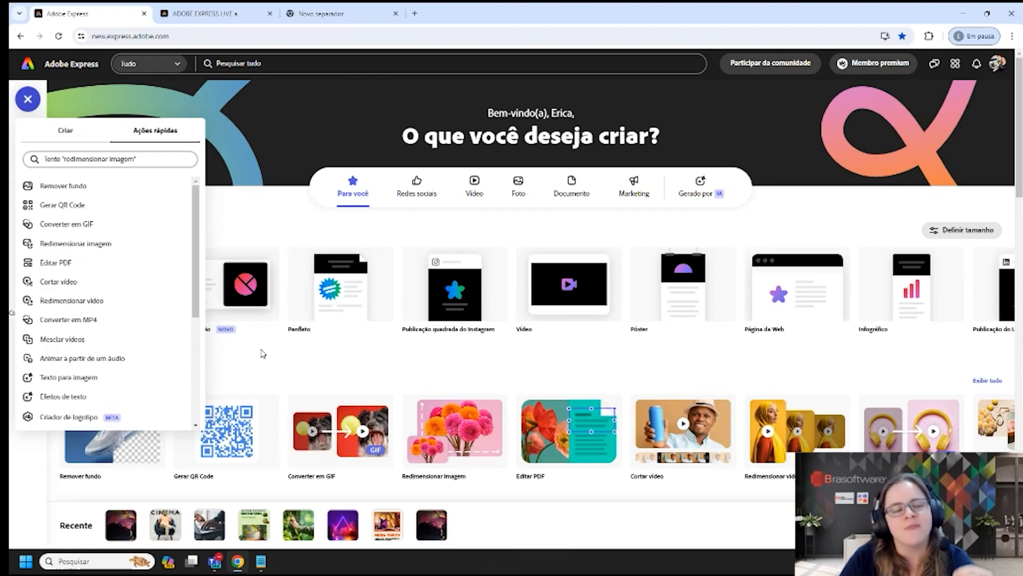
{"action": "left_click", "coordinate": [247, 212]}
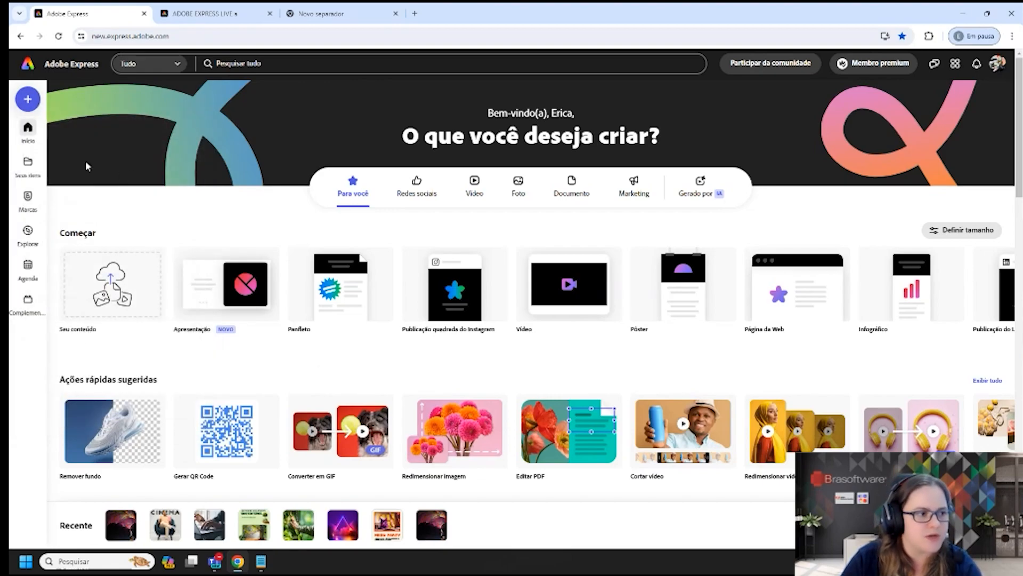
{"action": "left_click", "coordinate": [28, 102]}
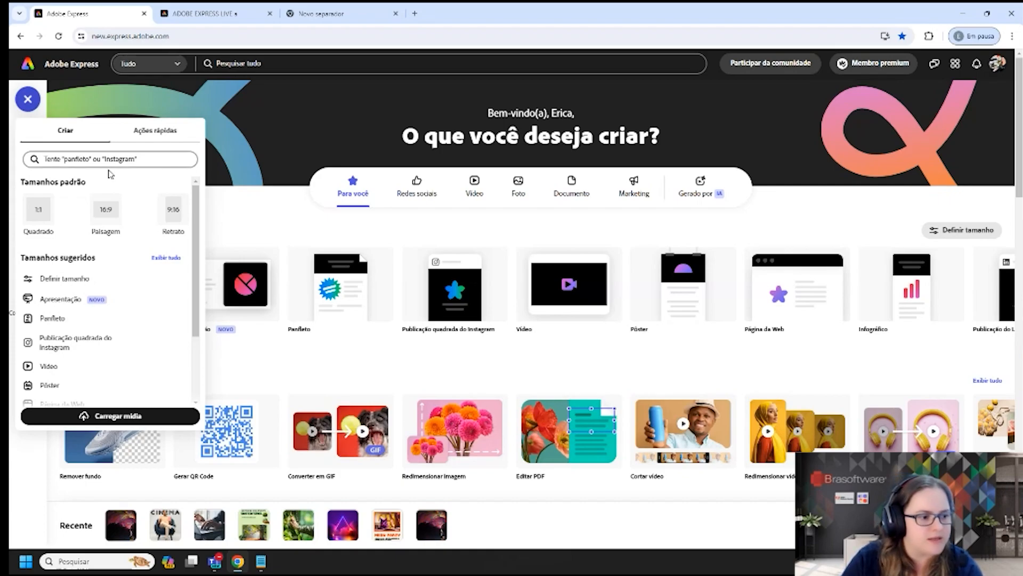
{"action": "left_click", "coordinate": [153, 131]}
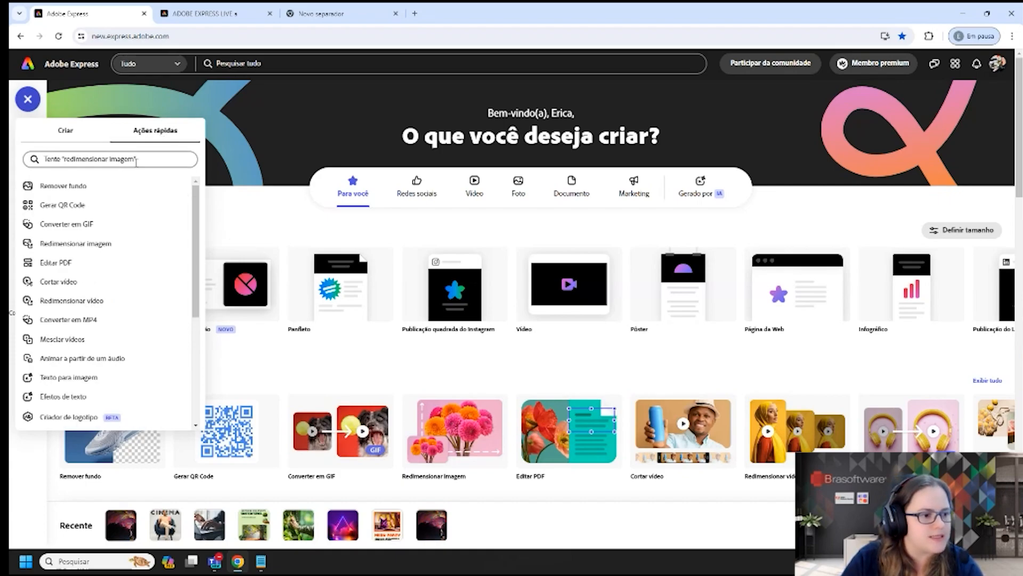
{"action": "left_click", "coordinate": [245, 211]}
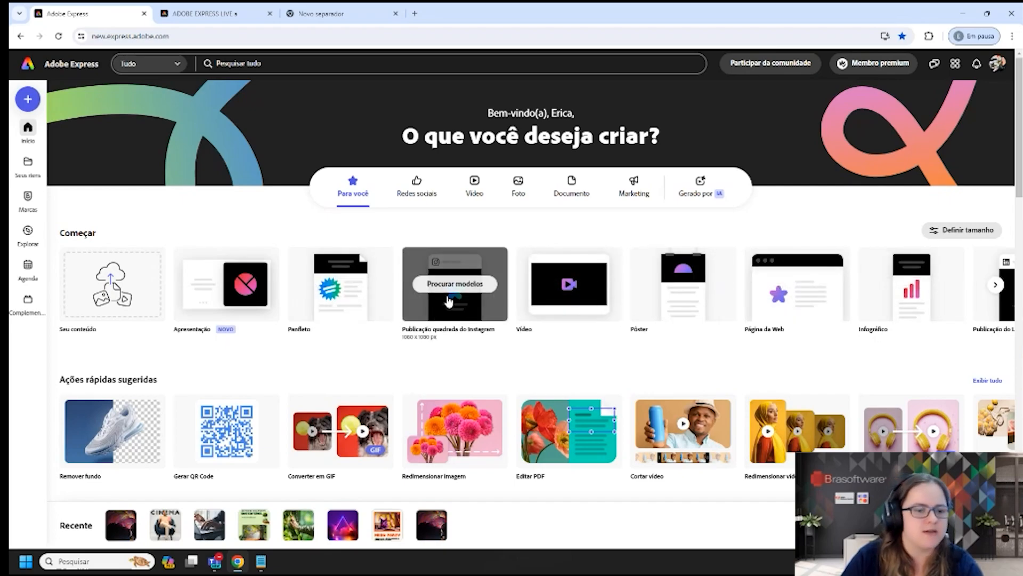
- Examine the home page's suggested quick actions, generative AI tools and templates by type of work
{"action": "scroll", "coordinate": [449, 302], "scroll_direction": "down", "scroll_amount": 2}
{"action": "scroll", "coordinate": [48, 347], "scroll_direction": "down", "scroll_amount": 2}
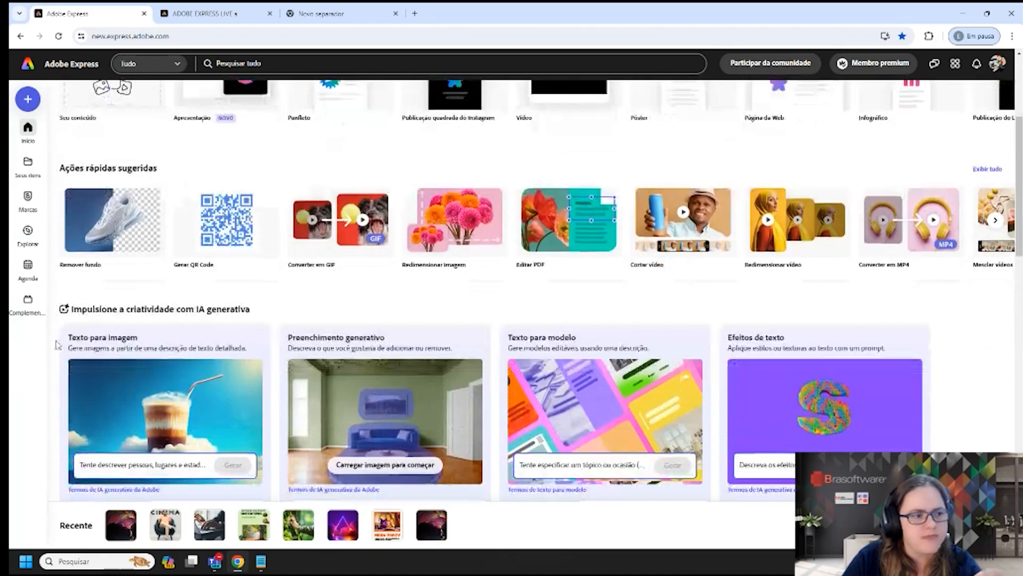
{"action": "scroll", "coordinate": [86, 266], "scroll_direction": "up", "scroll_amount": 2}
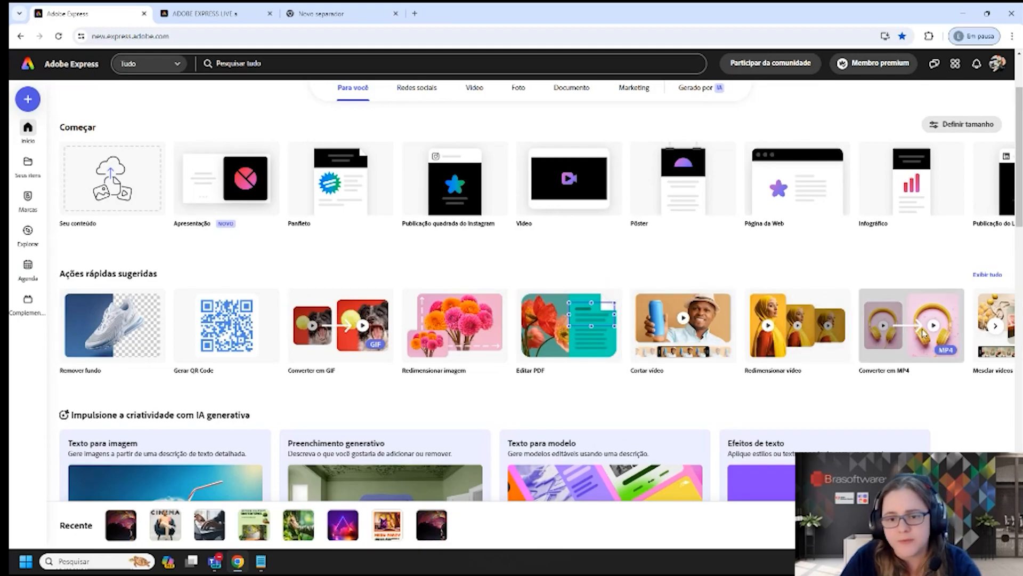
{"action": "scroll", "coordinate": [926, 331], "scroll_direction": "down", "scroll_amount": 1}
{"action": "scroll", "coordinate": [943, 285], "scroll_direction": "down", "scroll_amount": 4}
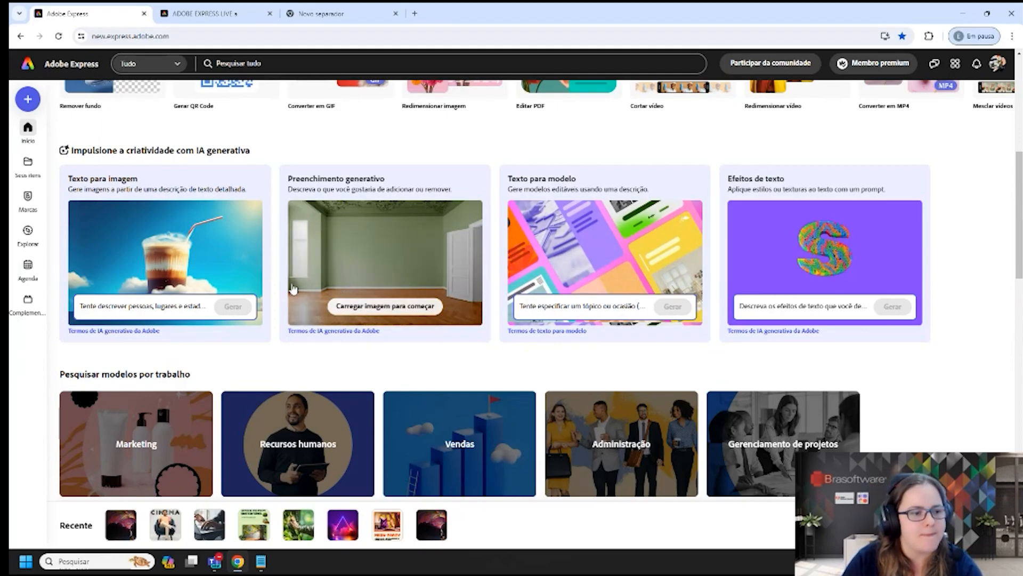
{"action": "scroll", "coordinate": [229, 346], "scroll_direction": "down", "scroll_amount": 1}
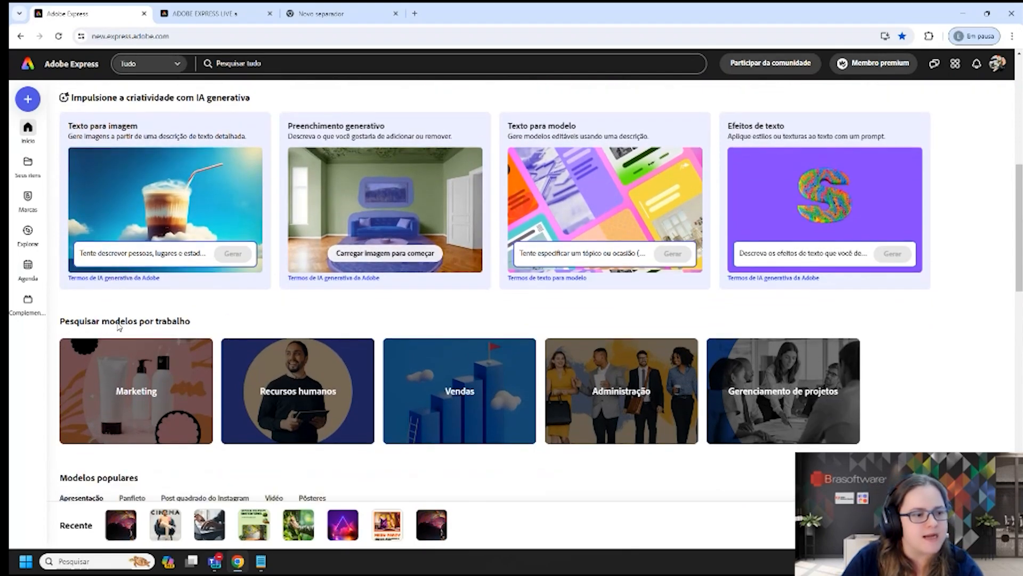
- Review the popular templates on the home page for flyers, square Instagram posts, video and posters
{"action": "scroll", "coordinate": [160, 328], "scroll_direction": "down", "scroll_amount": 1}
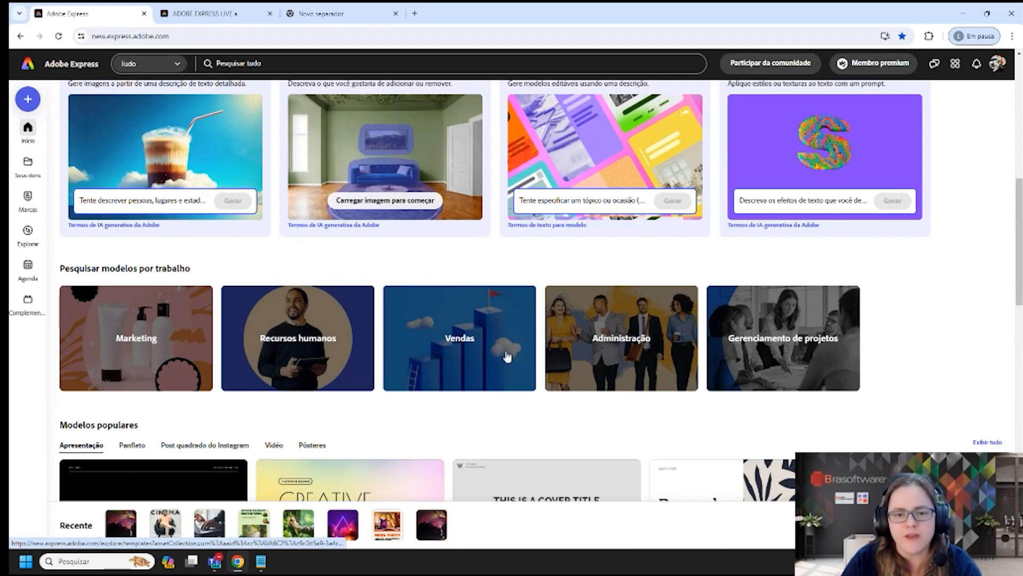
{"action": "scroll", "coordinate": [511, 352], "scroll_direction": "down", "scroll_amount": 1}
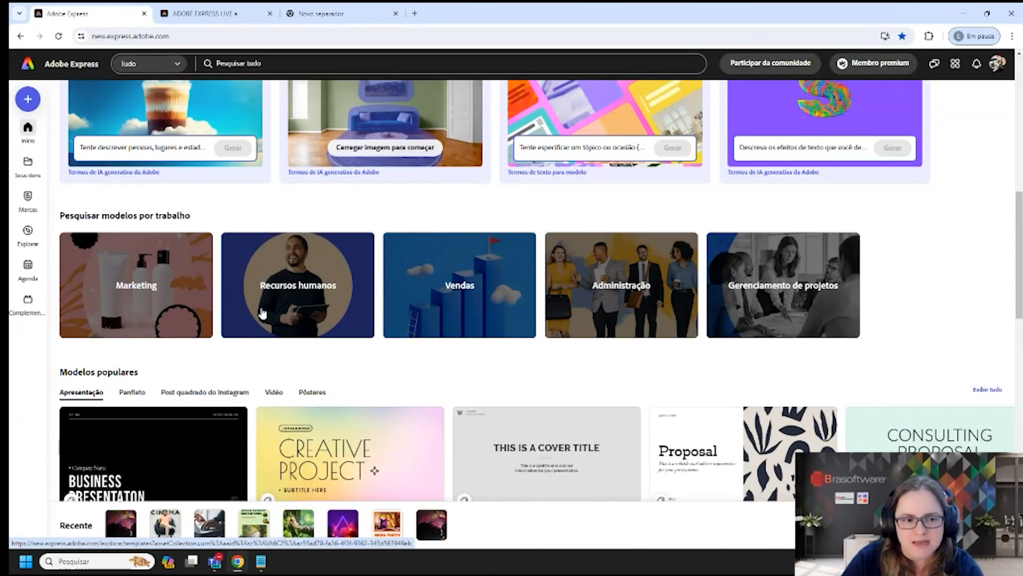
{"action": "scroll", "coordinate": [523, 306], "scroll_direction": "down", "scroll_amount": 2}
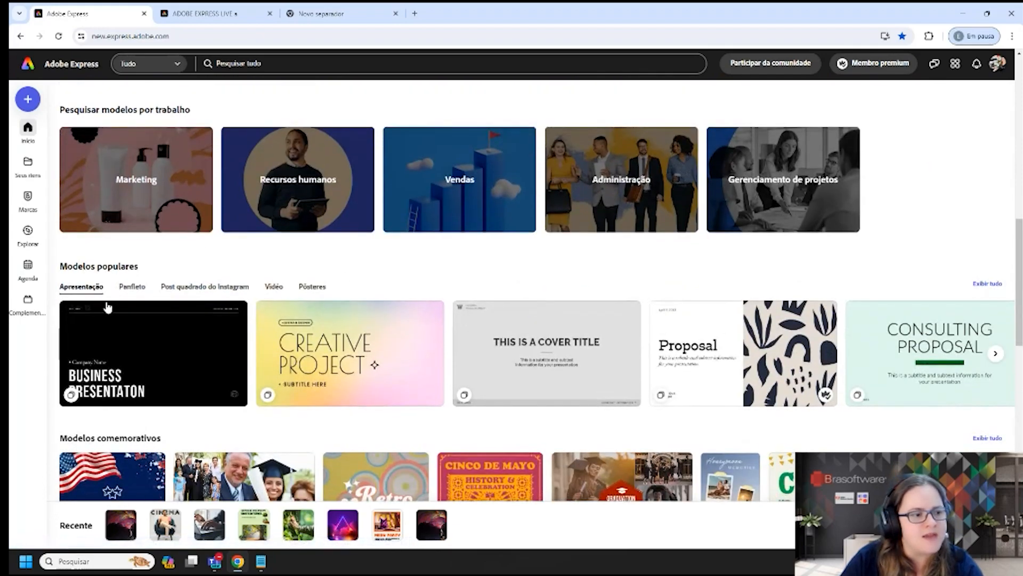
{"action": "scroll", "coordinate": [176, 288], "scroll_direction": "down", "scroll_amount": 1}
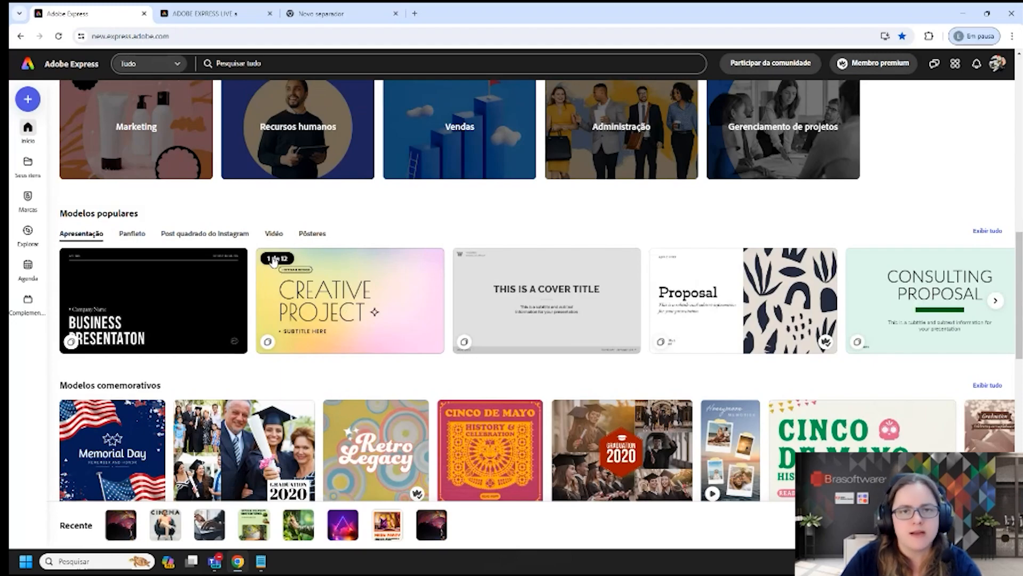
{"action": "left_click", "coordinate": [133, 235]}
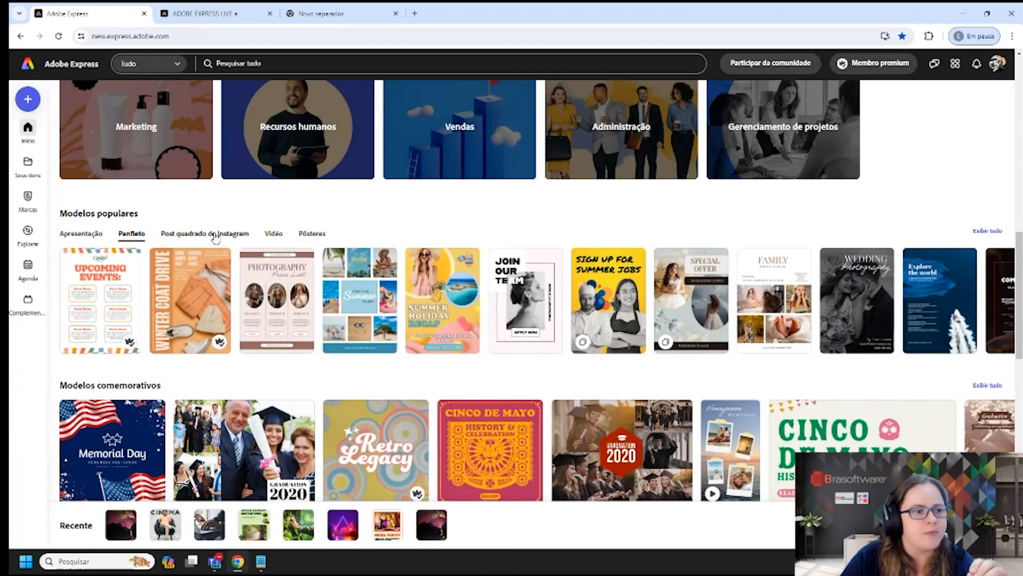
{"action": "left_click", "coordinate": [215, 234]}
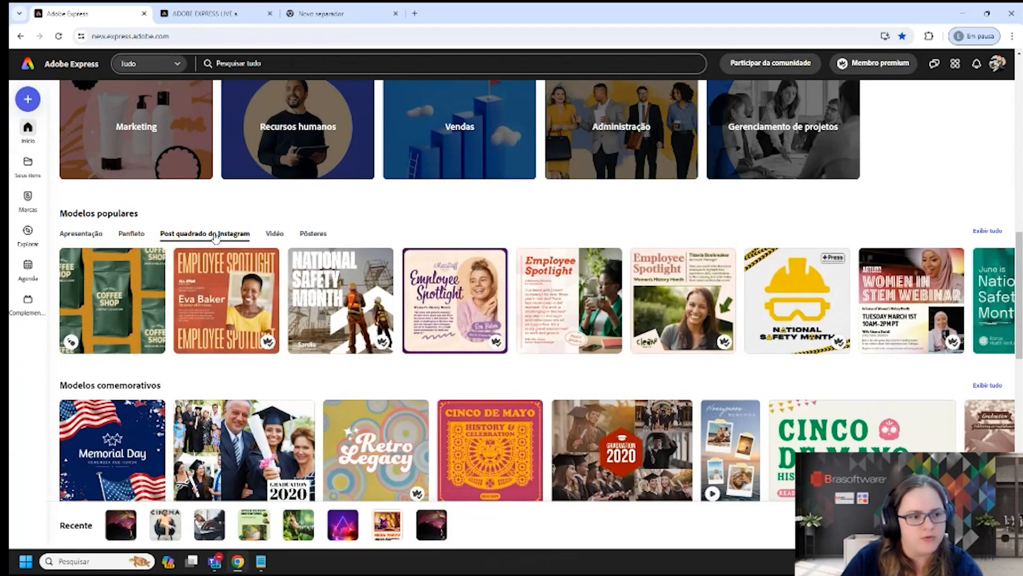
{"action": "left_click", "coordinate": [274, 236]}
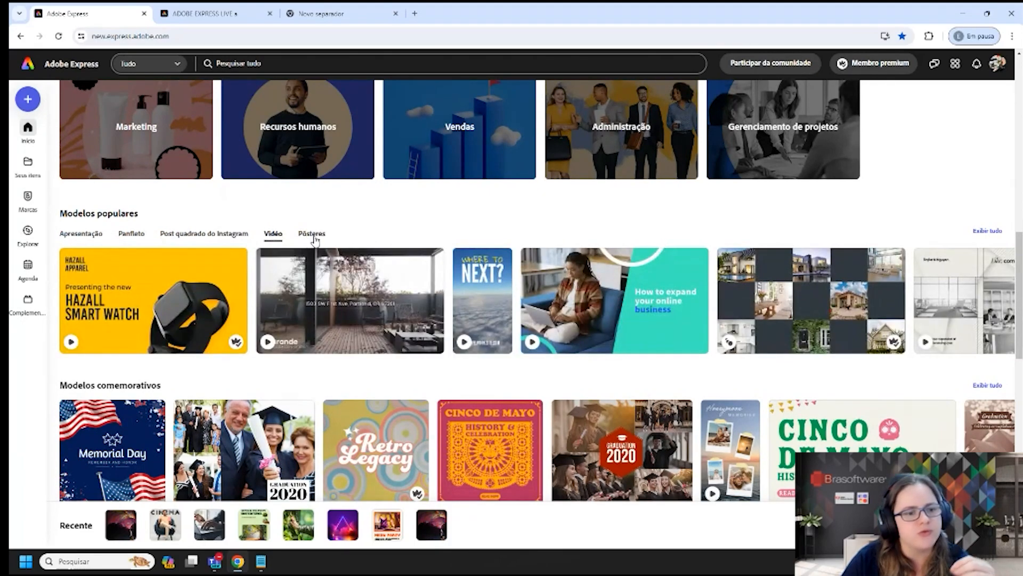
{"action": "left_click", "coordinate": [313, 235]}
- Examine the commemorative templates, featured add-ons and generative AI sections, and return to the home page's opening categories
{"action": "scroll", "coordinate": [249, 352], "scroll_direction": "down", "scroll_amount": 3}
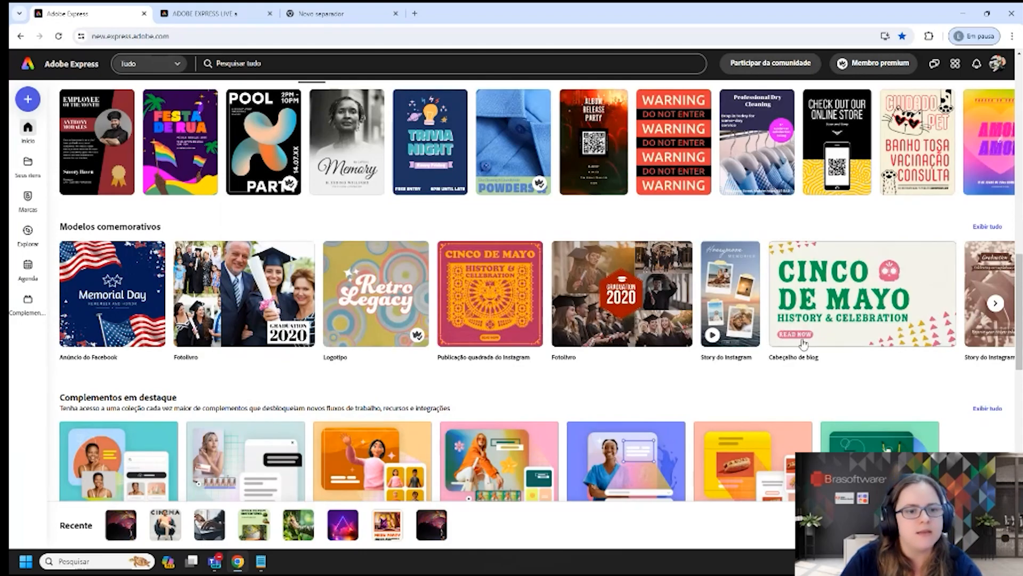
{"action": "left_click", "coordinate": [995, 303]}
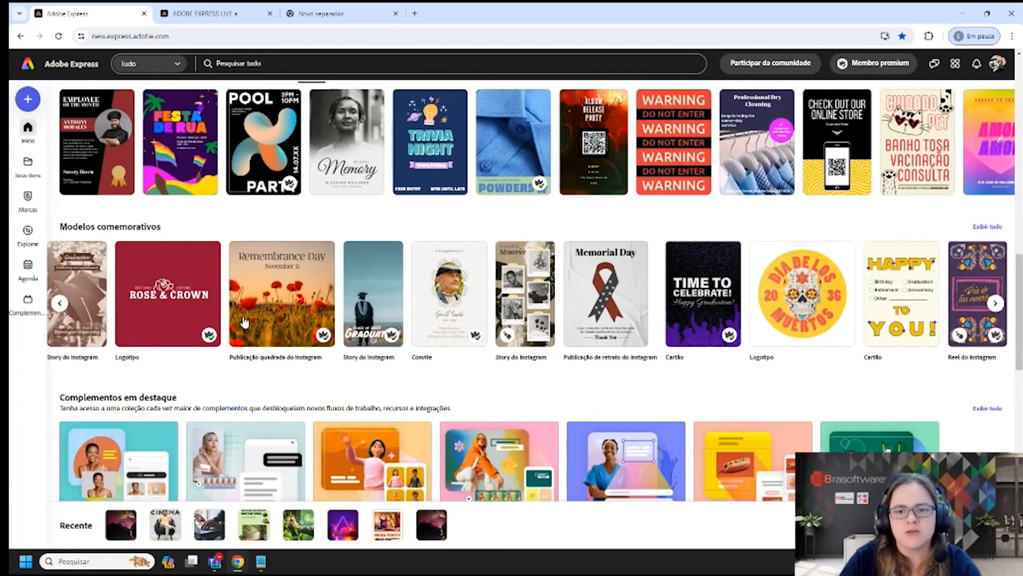
{"action": "scroll", "coordinate": [102, 284], "scroll_direction": "down", "scroll_amount": 3}
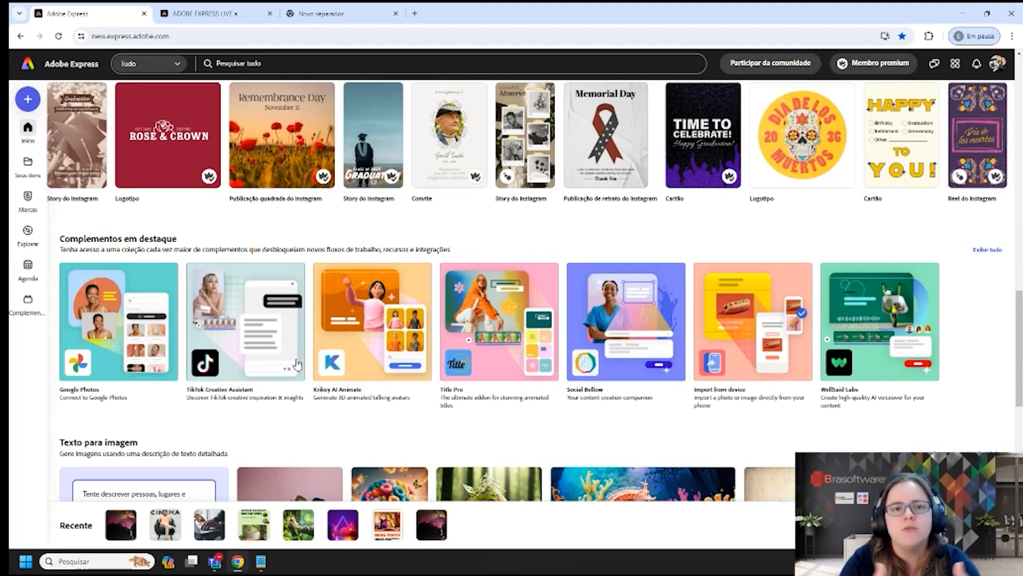
{"action": "scroll", "coordinate": [297, 364], "scroll_direction": "down", "scroll_amount": 10}
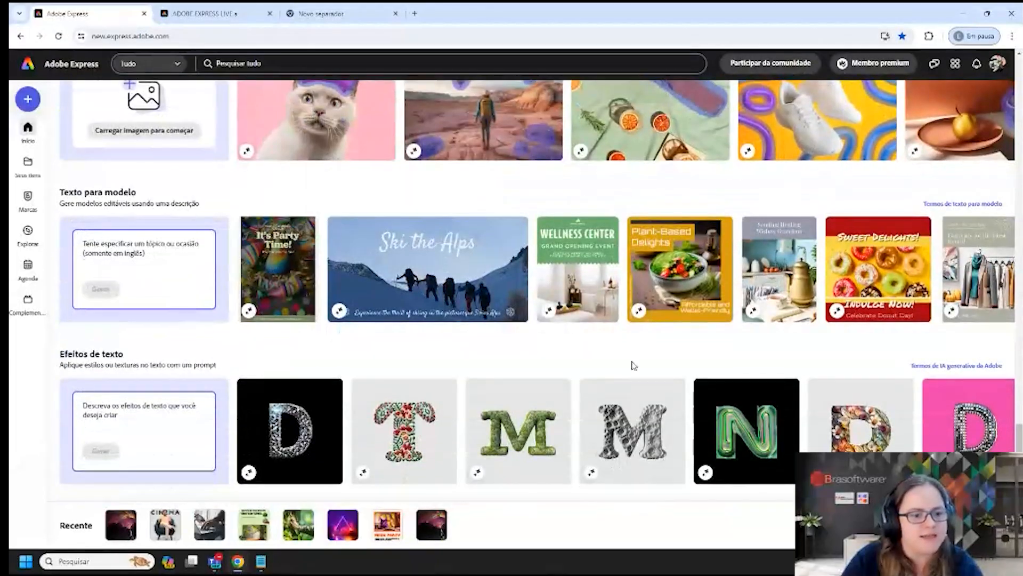
{"action": "scroll", "coordinate": [512, 385], "scroll_direction": "up", "scroll_amount": 5}
{"action": "scroll", "coordinate": [512, 385], "scroll_direction": "up", "scroll_amount": 4}
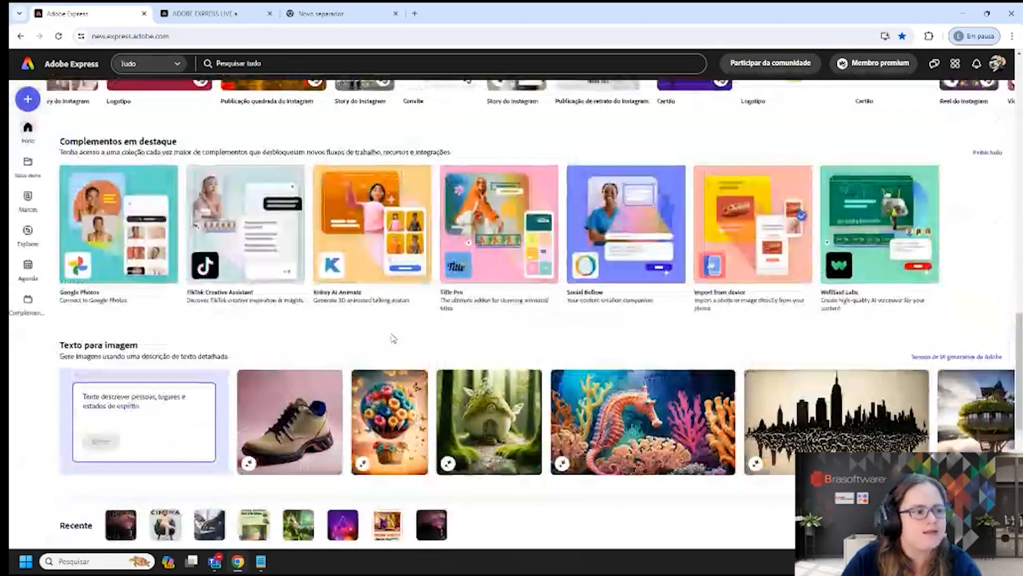
{"action": "scroll", "coordinate": [247, 343], "scroll_direction": "up", "scroll_amount": 1}
{"action": "scroll", "coordinate": [247, 344], "scroll_direction": "up", "scroll_amount": 10}
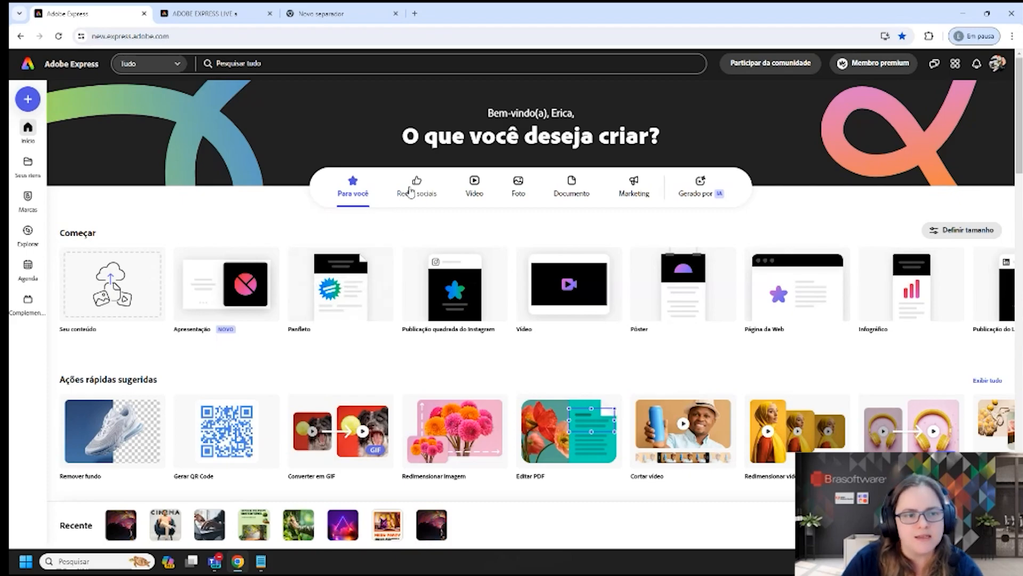
- Review the social media formats for Instagram and Facebook, the custom size settings and the document category, returning to Para você
{"action": "left_click", "coordinate": [418, 187]}
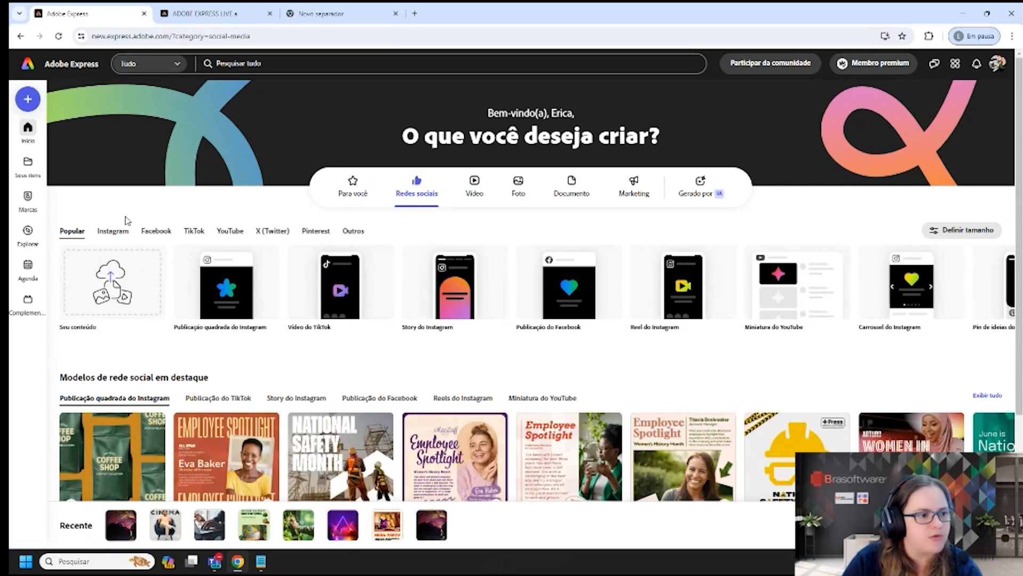
{"action": "left_click", "coordinate": [120, 232]}
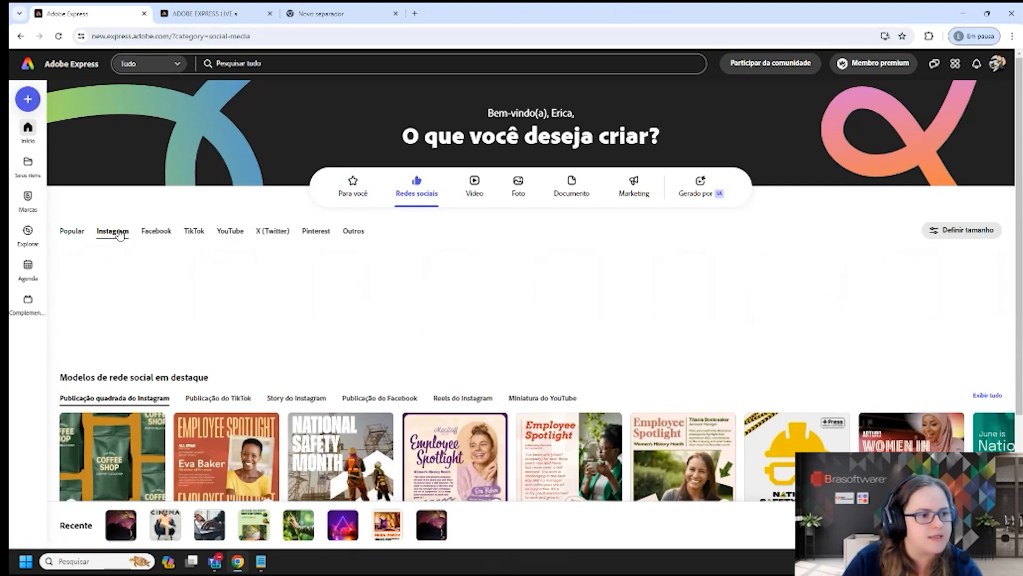
{"action": "left_click", "coordinate": [159, 233]}
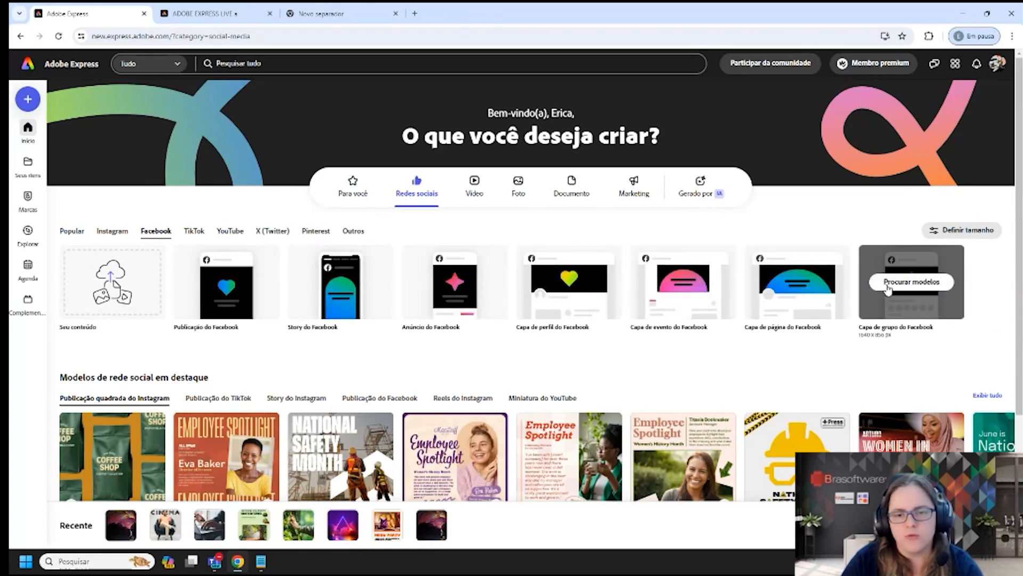
{"action": "left_click", "coordinate": [955, 229]}
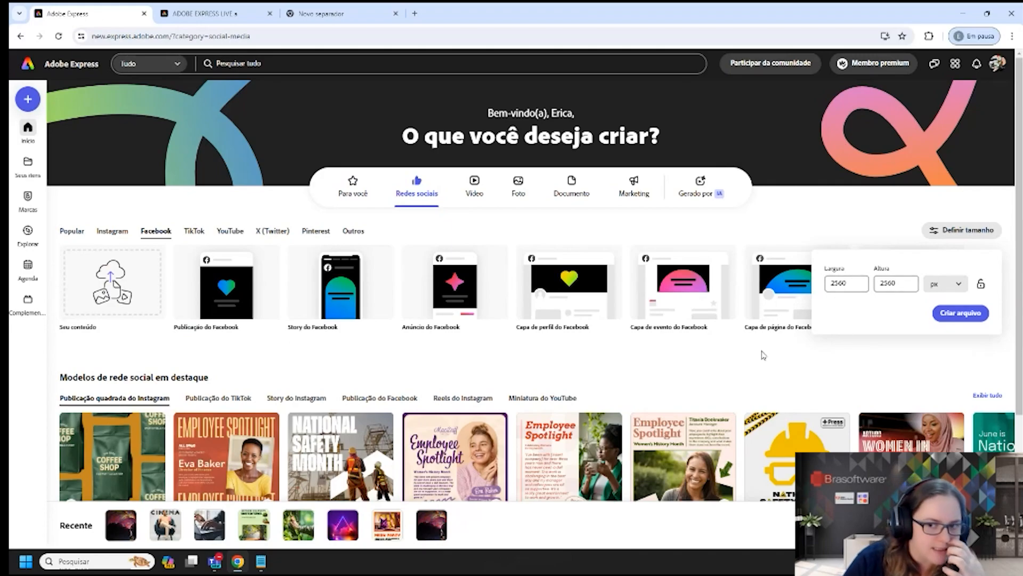
{"action": "left_click", "coordinate": [737, 370]}
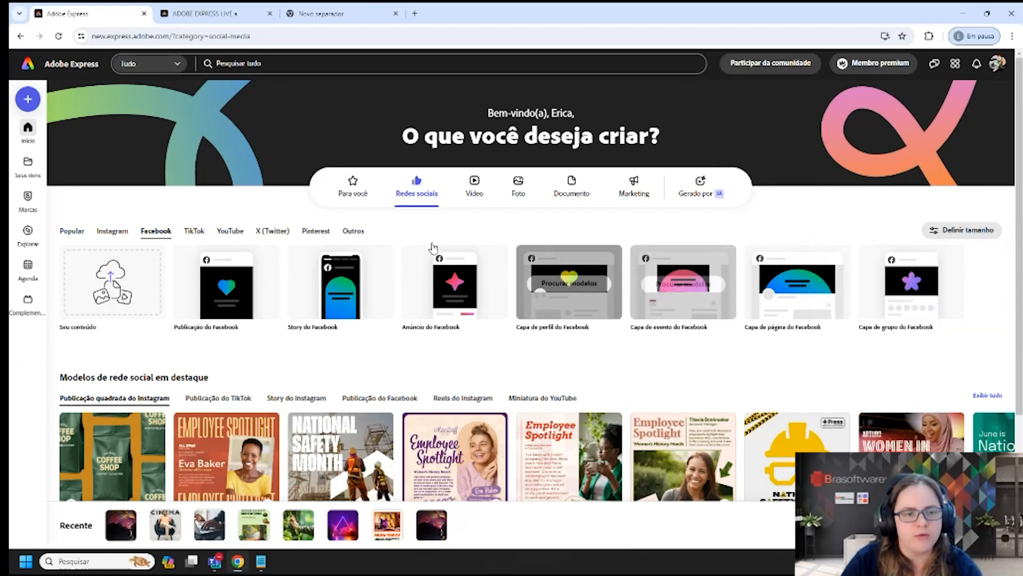
{"action": "left_click", "coordinate": [572, 189]}
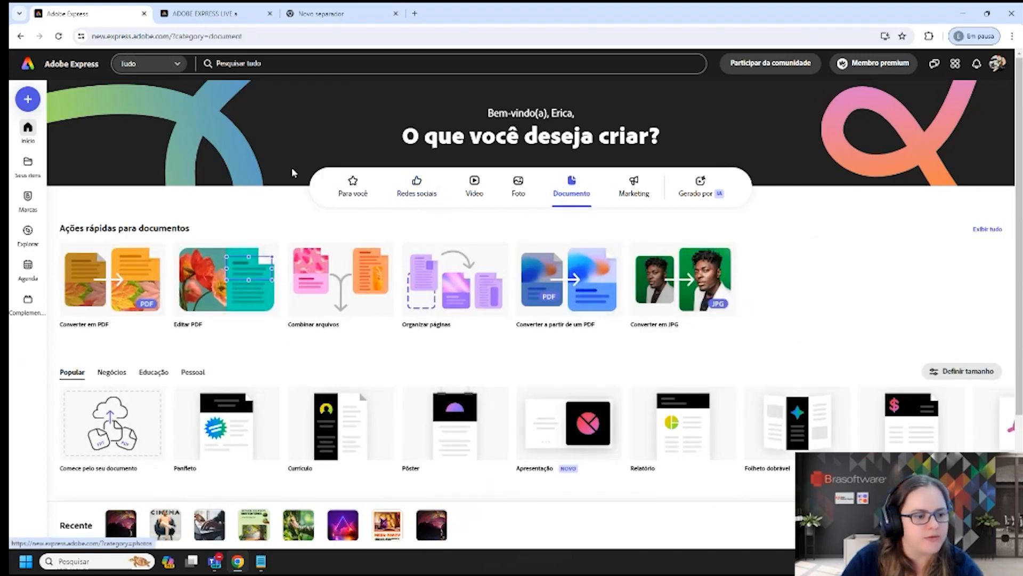
{"action": "left_click", "coordinate": [352, 184]}
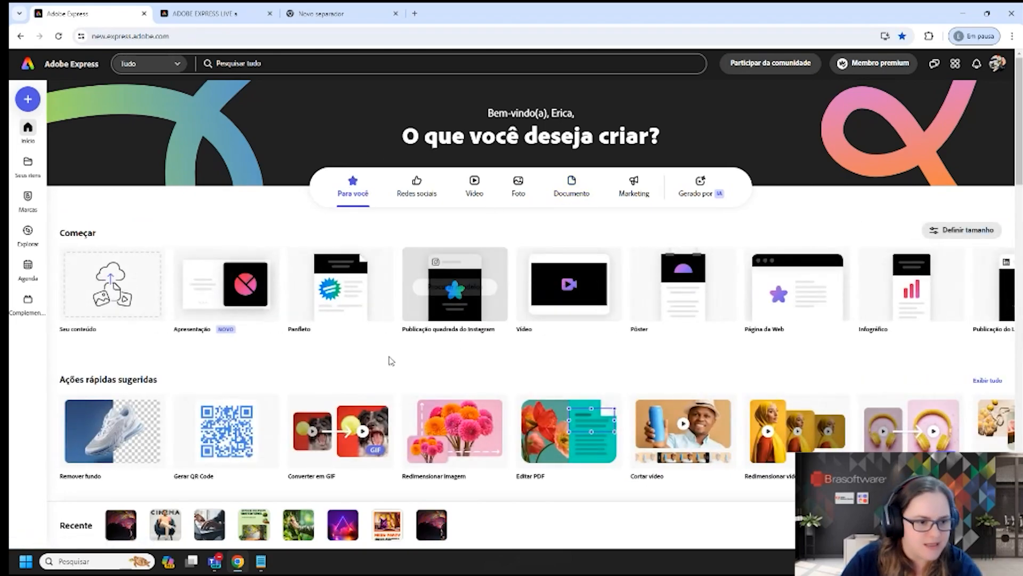
- Create a new flyer with the Panfleto format and look through its available templates, including the premium ones
{"action": "left_click", "coordinate": [339, 284]}
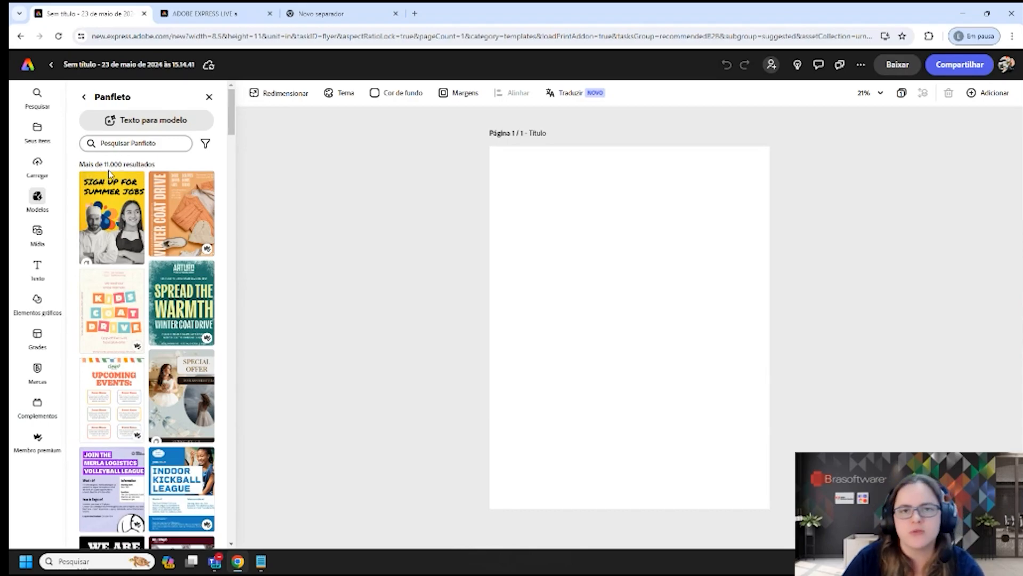
{"action": "scroll", "coordinate": [154, 359], "scroll_direction": "down", "scroll_amount": 1}
{"action": "scroll", "coordinate": [153, 359], "scroll_direction": "down", "scroll_amount": 15}
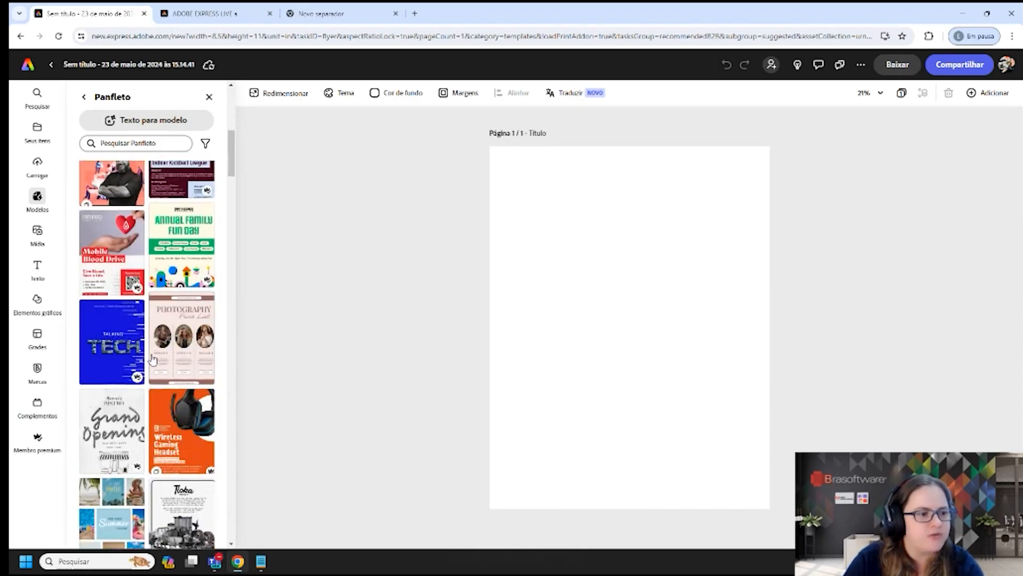
{"action": "scroll", "coordinate": [153, 360], "scroll_direction": "down", "scroll_amount": 15}
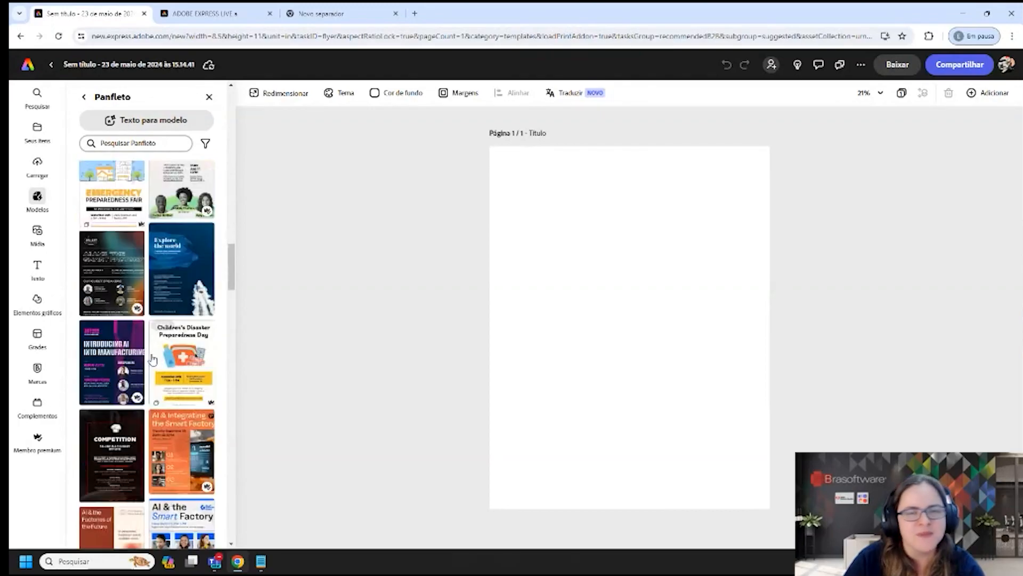
{"action": "left_click_drag", "start_coordinate": [235, 342], "coordinate": [240, 121]}
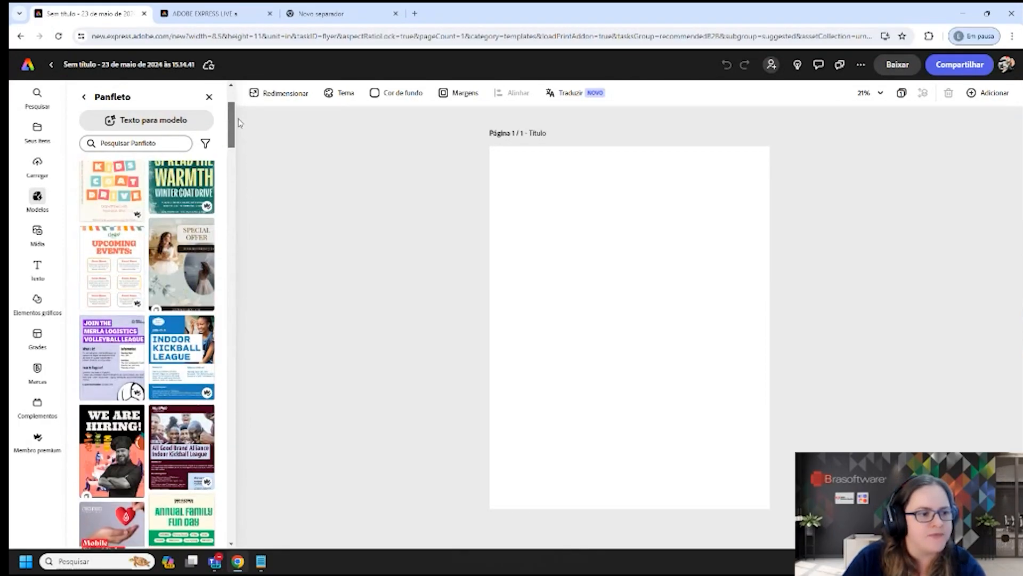
{"action": "scroll", "coordinate": [190, 186], "scroll_direction": "up", "scroll_amount": 1}
{"action": "scroll", "coordinate": [190, 186], "scroll_direction": "up", "scroll_amount": 2}
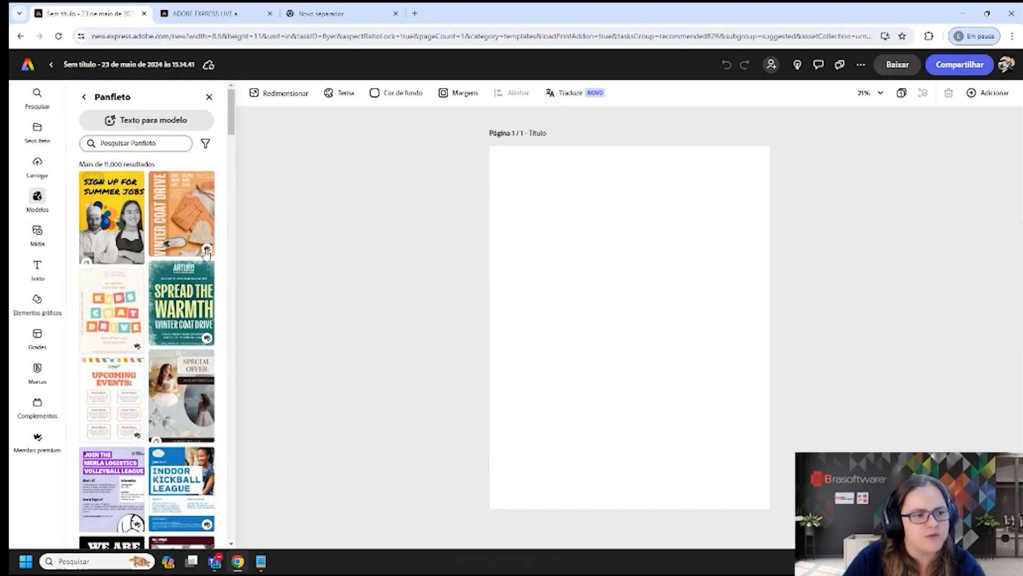
{"action": "mouse_move", "coordinate": [207, 253]}
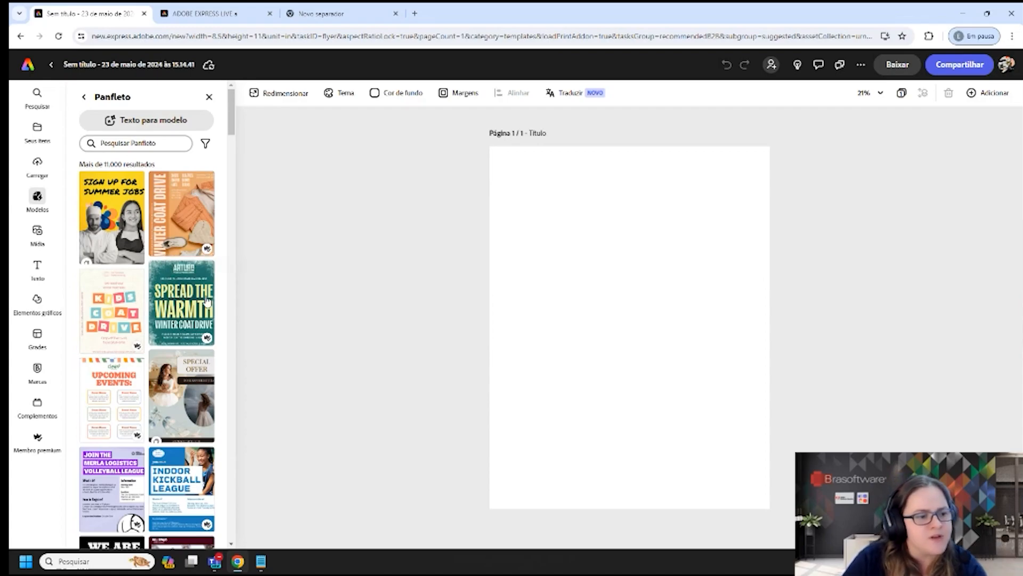
{"action": "mouse_move", "coordinate": [208, 338]}
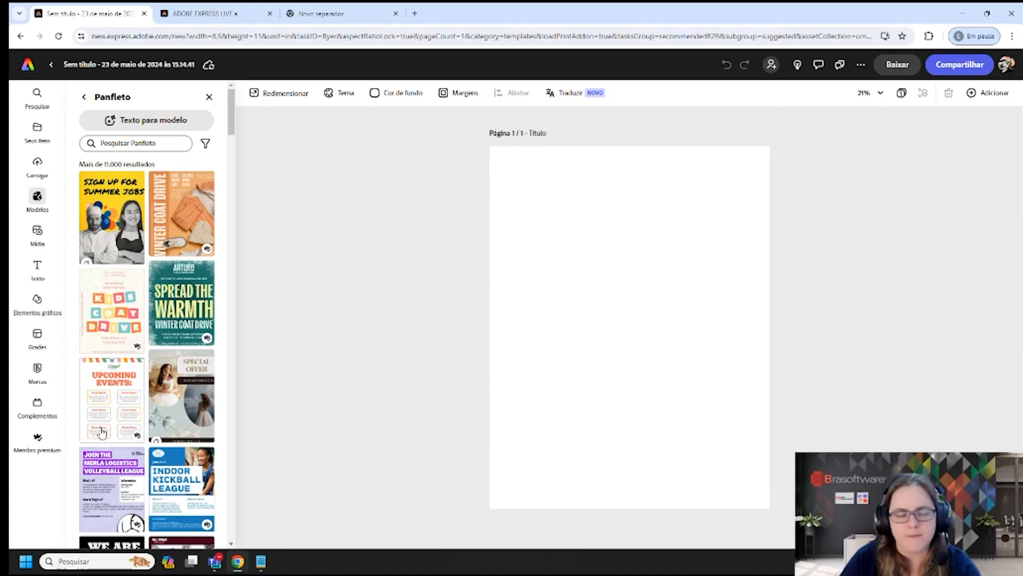
- Search the flyer templates for "sustentável"
{"action": "left_click", "coordinate": [114, 142]}
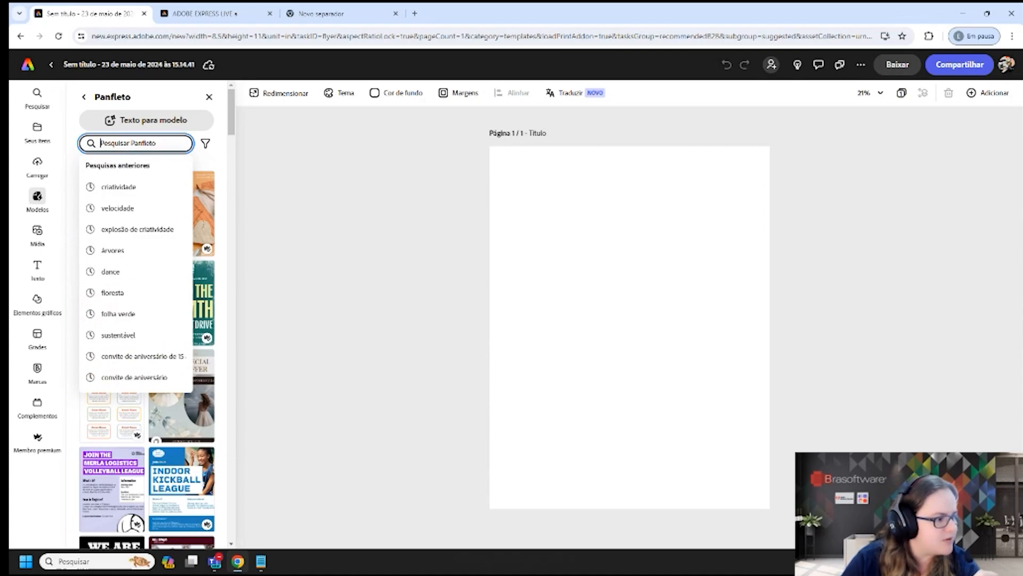
{"action": "left_click", "coordinate": [354, 568]}
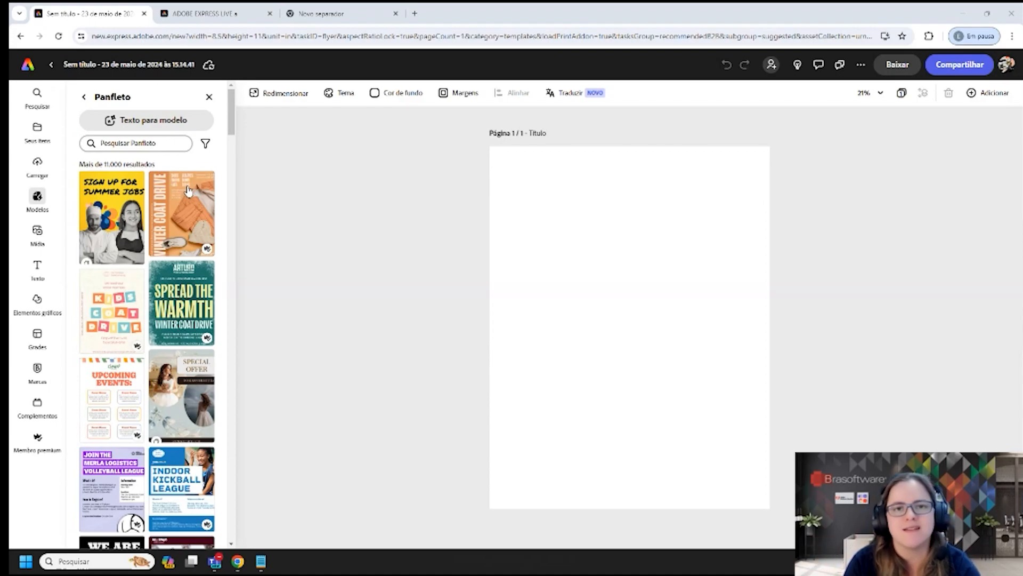
{"action": "left_click", "coordinate": [128, 145]}
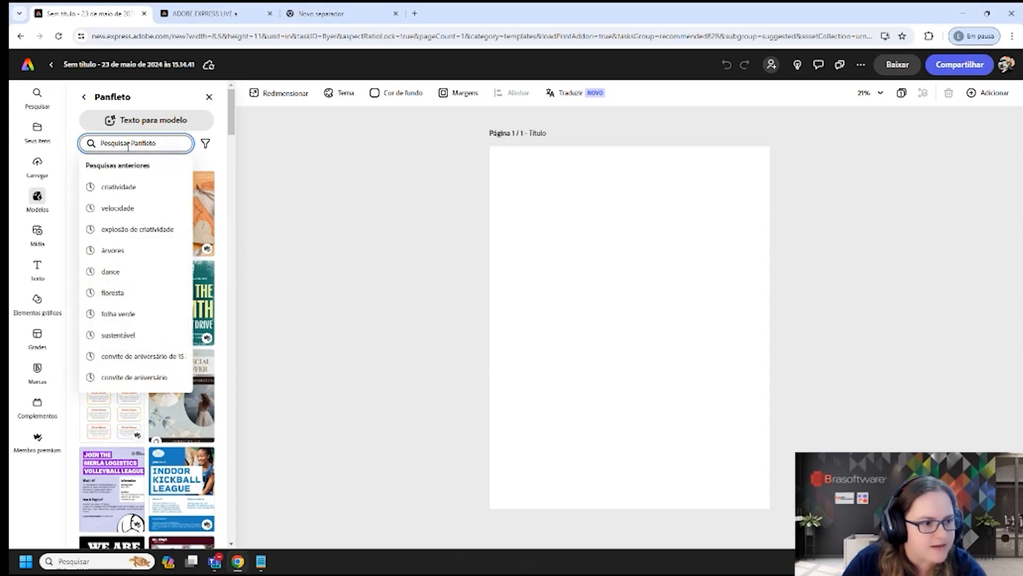
{"action": "type", "text": "sustent"}
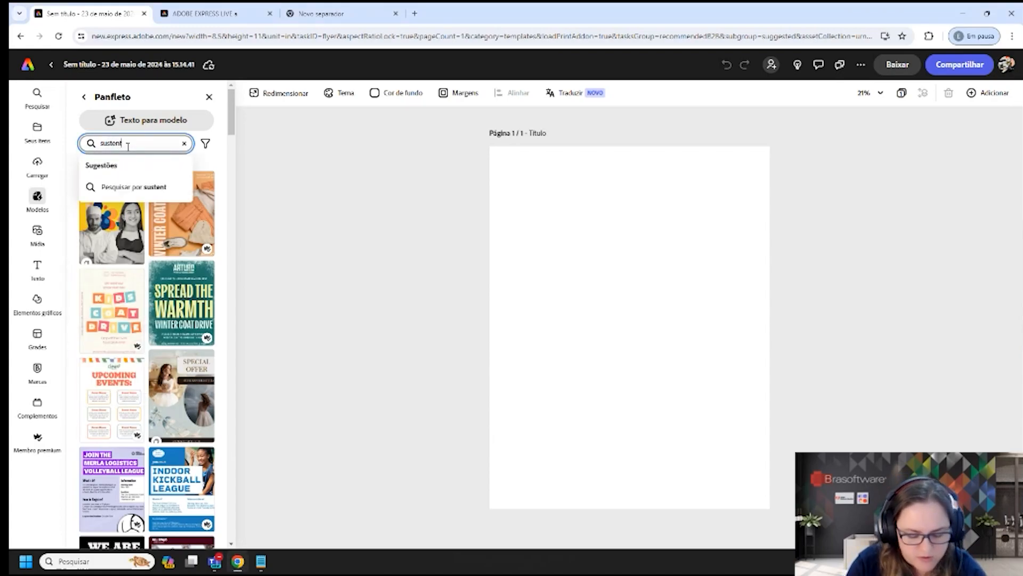
{"action": "type", "text": "ável"}
{"action": "key", "text": "Return"}
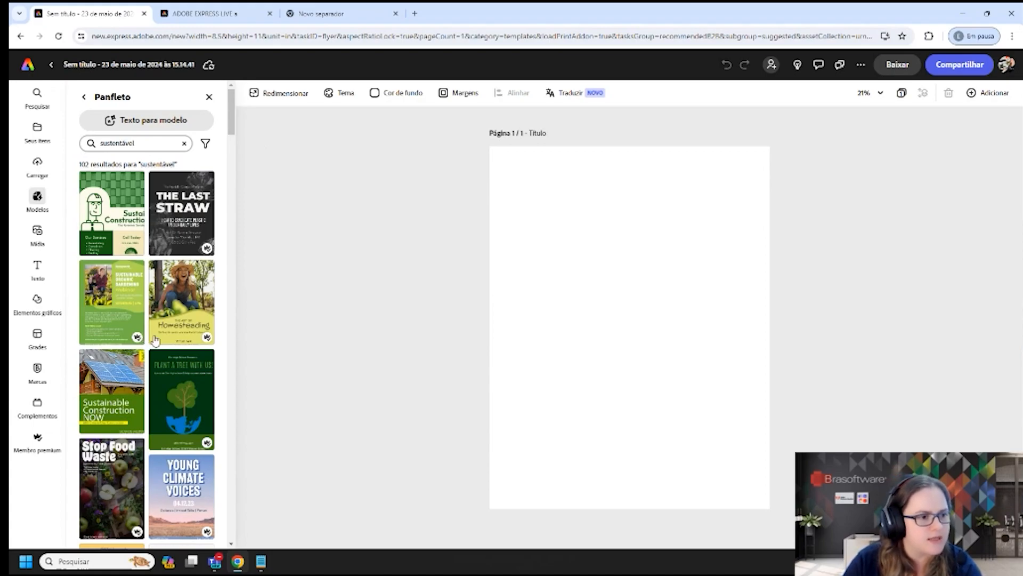
- Look through the flyer templates found for "sustentável" and return to the beginning of the results
{"action": "scroll", "coordinate": [167, 220], "scroll_direction": "down", "scroll_amount": 3}
{"action": "scroll", "coordinate": [167, 219], "scroll_direction": "down", "scroll_amount": 5}
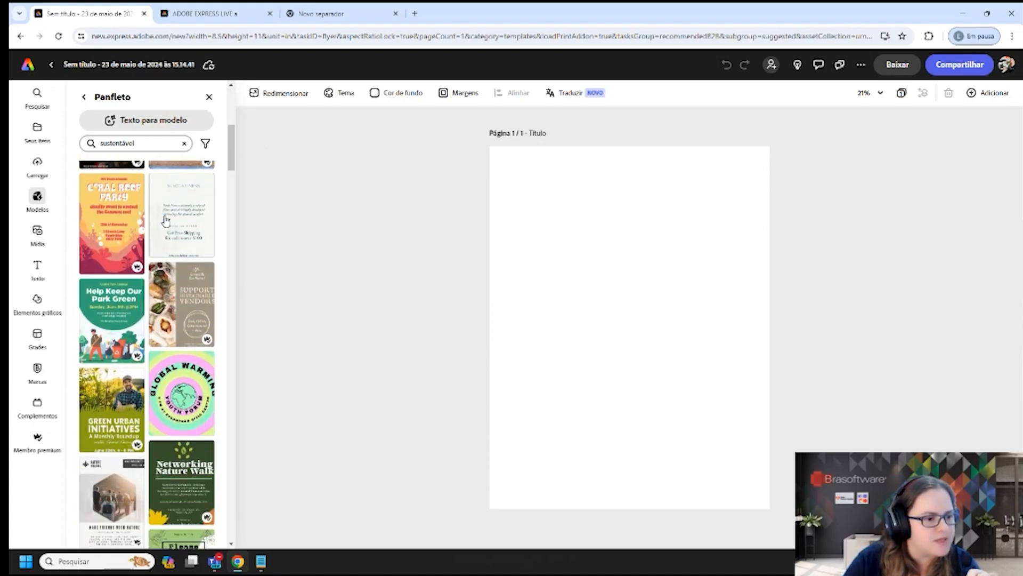
{"action": "scroll", "coordinate": [181, 322], "scroll_direction": "down", "scroll_amount": 5}
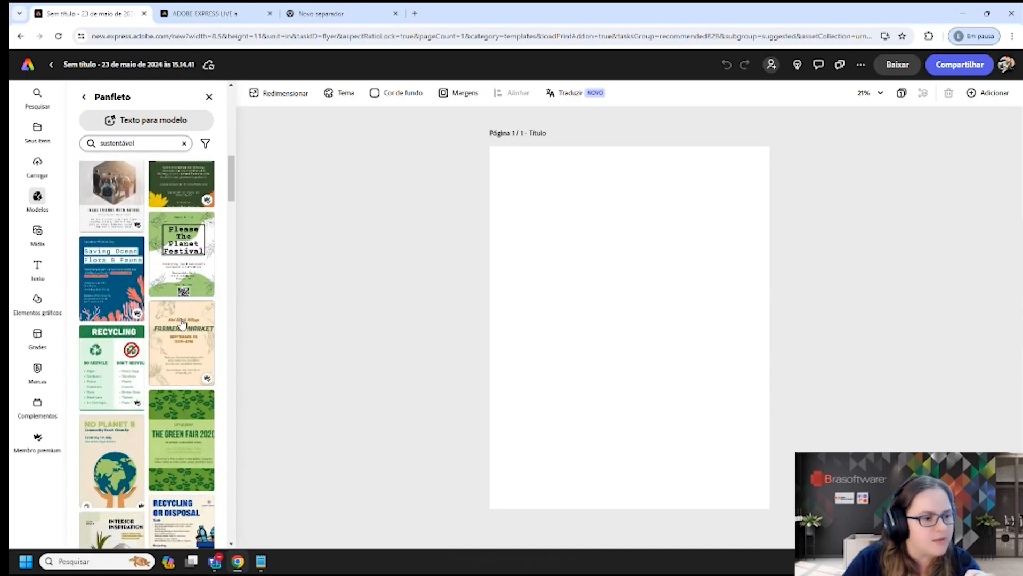
{"action": "scroll", "coordinate": [184, 329], "scroll_direction": "down", "scroll_amount": 3}
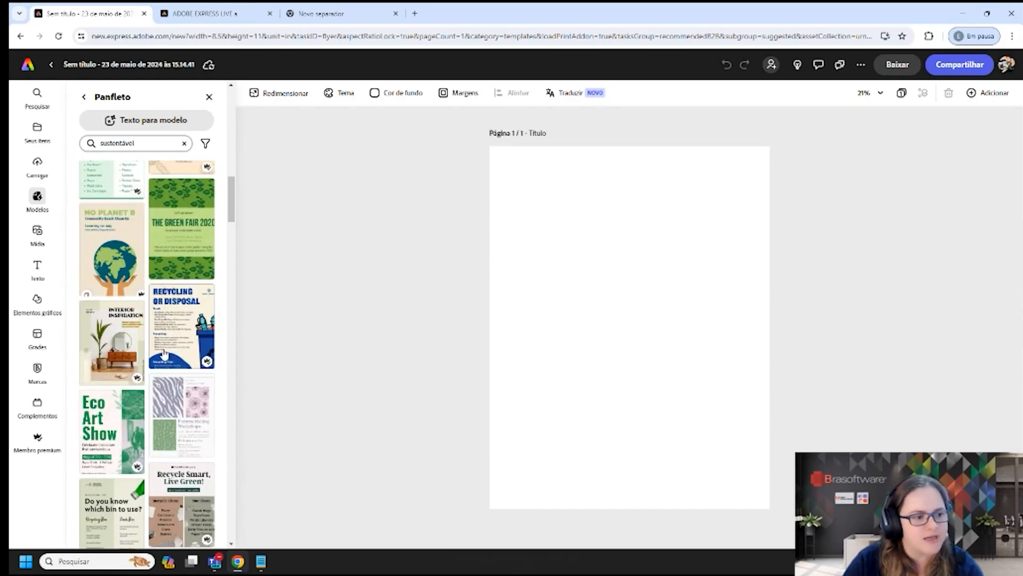
{"action": "scroll", "coordinate": [148, 342], "scroll_direction": "down", "scroll_amount": 3}
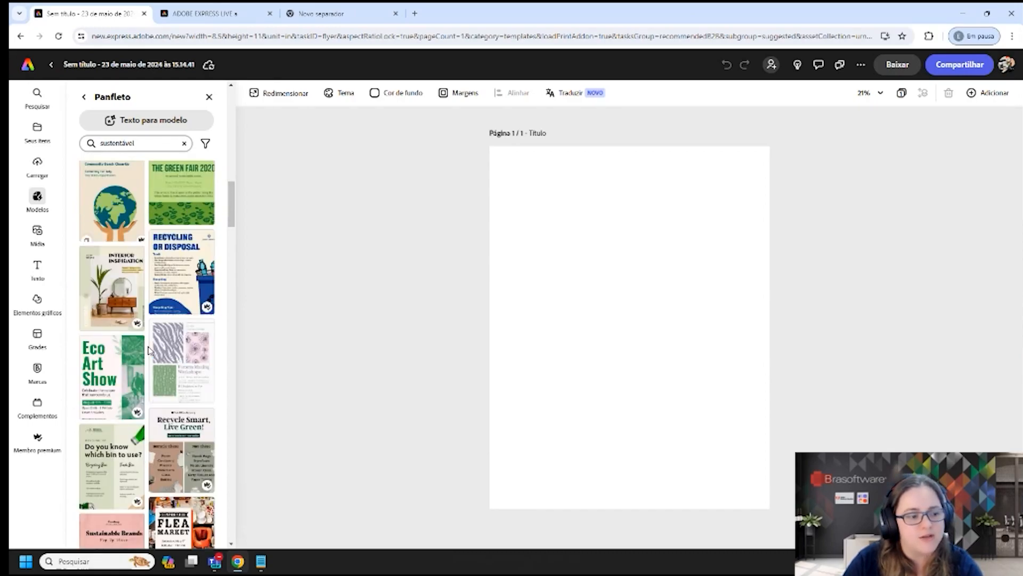
{"action": "scroll", "coordinate": [150, 350], "scroll_direction": "up", "scroll_amount": 9}
{"action": "scroll", "coordinate": [149, 350], "scroll_direction": "up", "scroll_amount": 5}
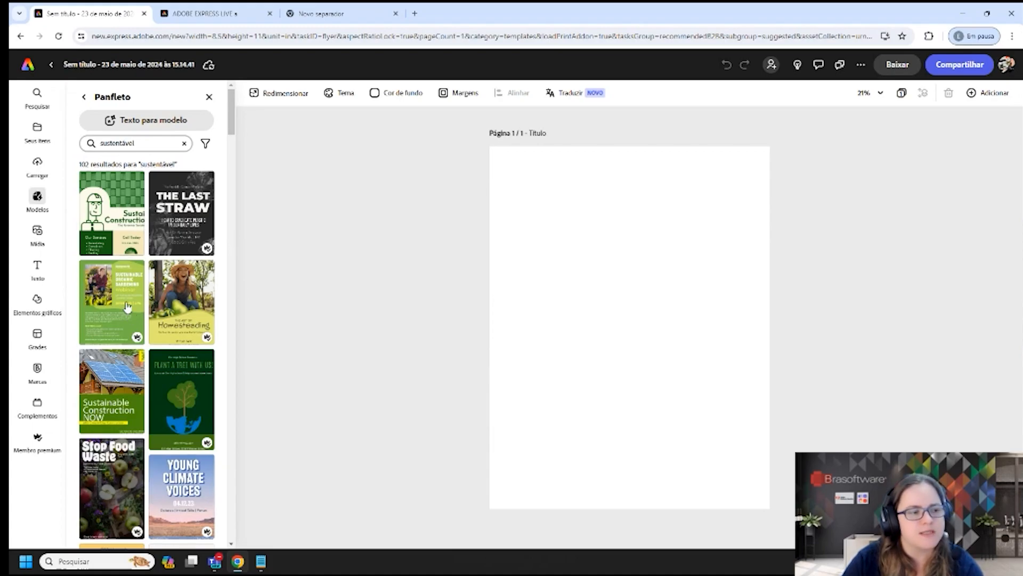
- Try the Sustain Construction, Sustainable Organic Gardening, Homesteading and Green Urban Initiatives templates on the page, and return to the template search
{"action": "left_click", "coordinate": [114, 214]}
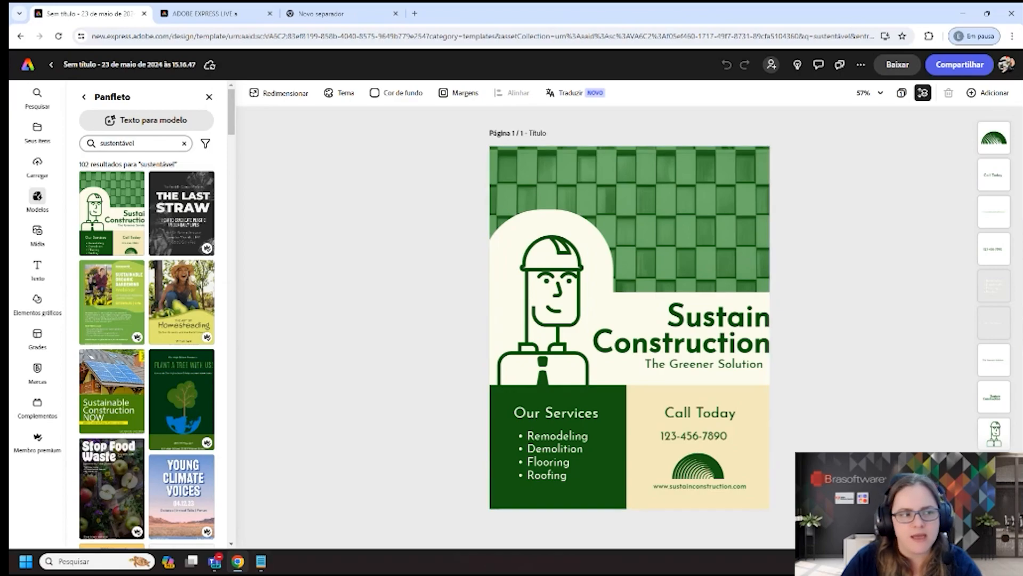
{"action": "left_click", "coordinate": [106, 301]}
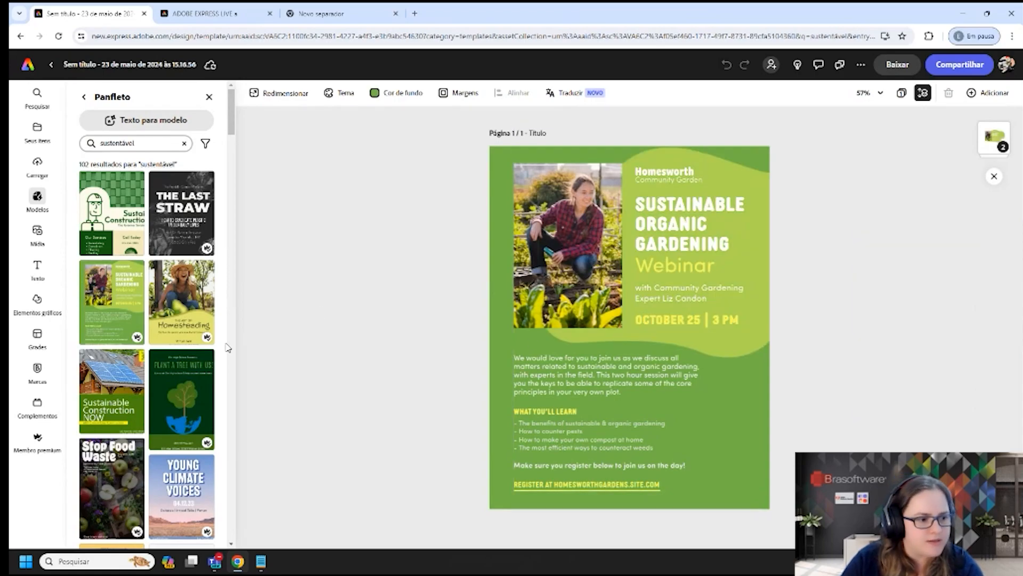
{"action": "left_click", "coordinate": [190, 293]}
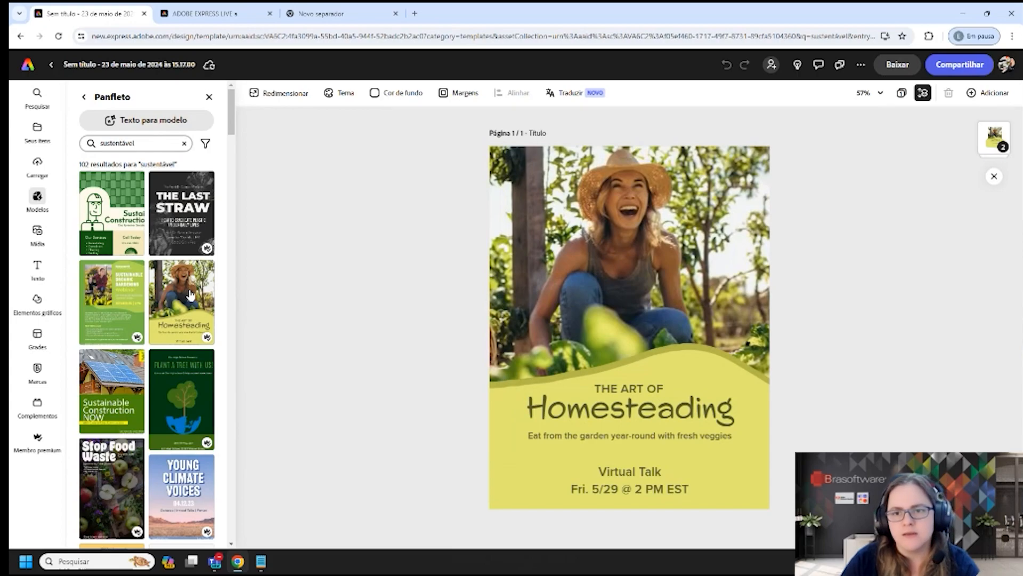
{"action": "scroll", "coordinate": [183, 371], "scroll_direction": "down", "scroll_amount": 5}
{"action": "scroll", "coordinate": [183, 371], "scroll_direction": "down", "scroll_amount": 2}
{"action": "left_click", "coordinate": [120, 461]}
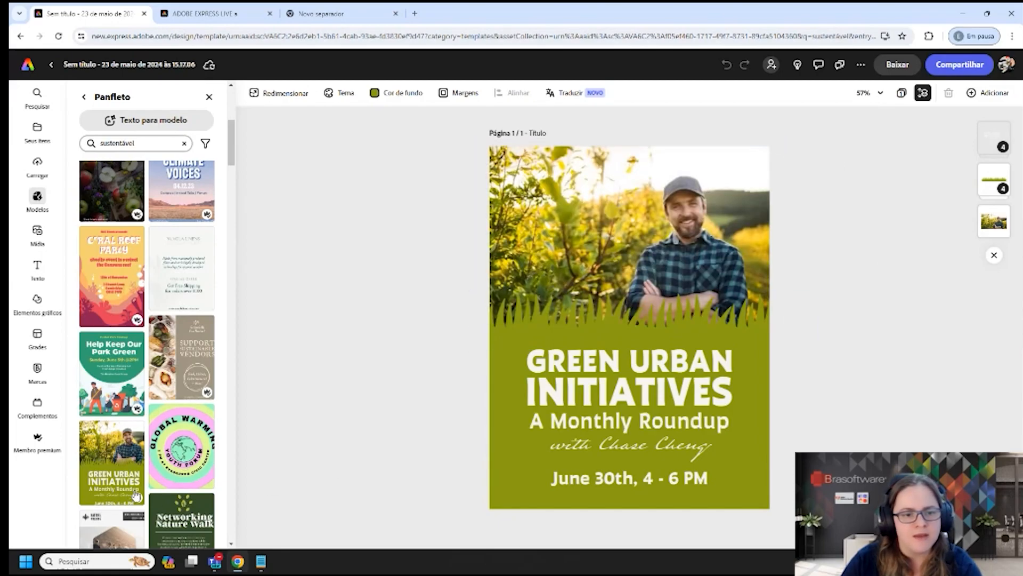
{"action": "scroll", "coordinate": [119, 447], "scroll_direction": "up", "scroll_amount": 7}
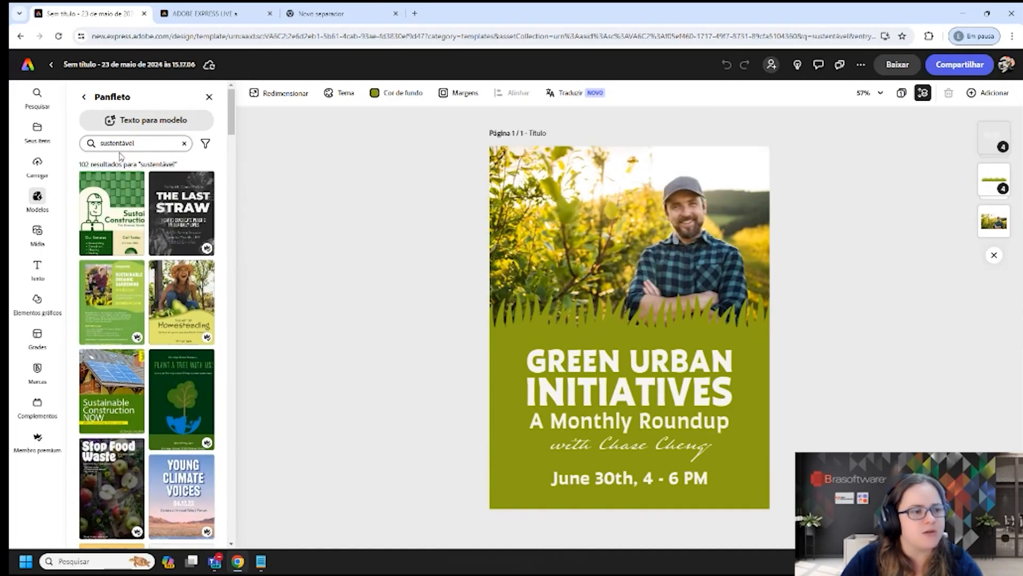
{"action": "left_click", "coordinate": [119, 143]}
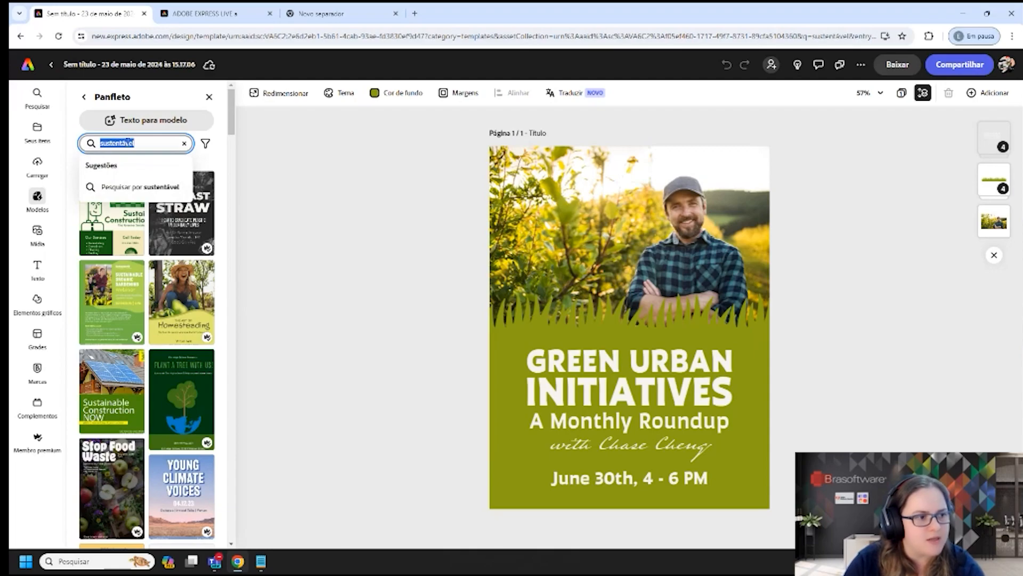
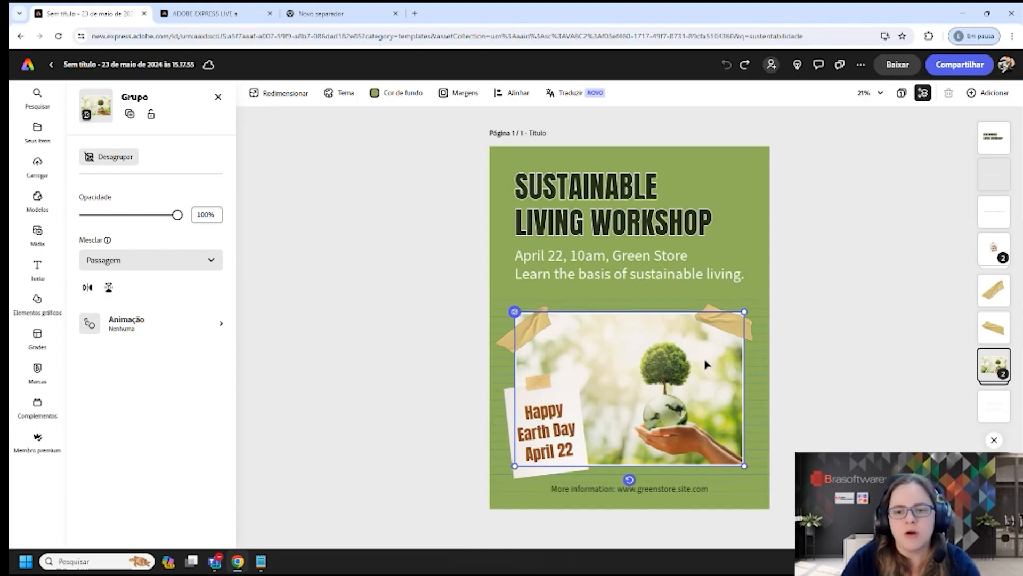
- Try placing the photo group above both tape strips in the layer order, and undo the reordering
{"action": "left_click", "coordinate": [726, 323]}
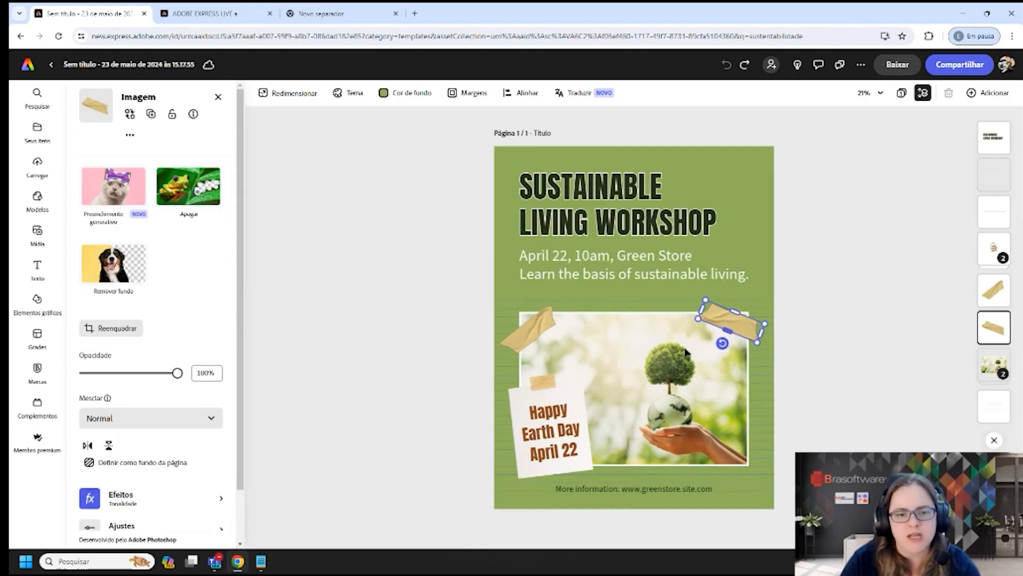
{"action": "left_click", "coordinate": [530, 330]}
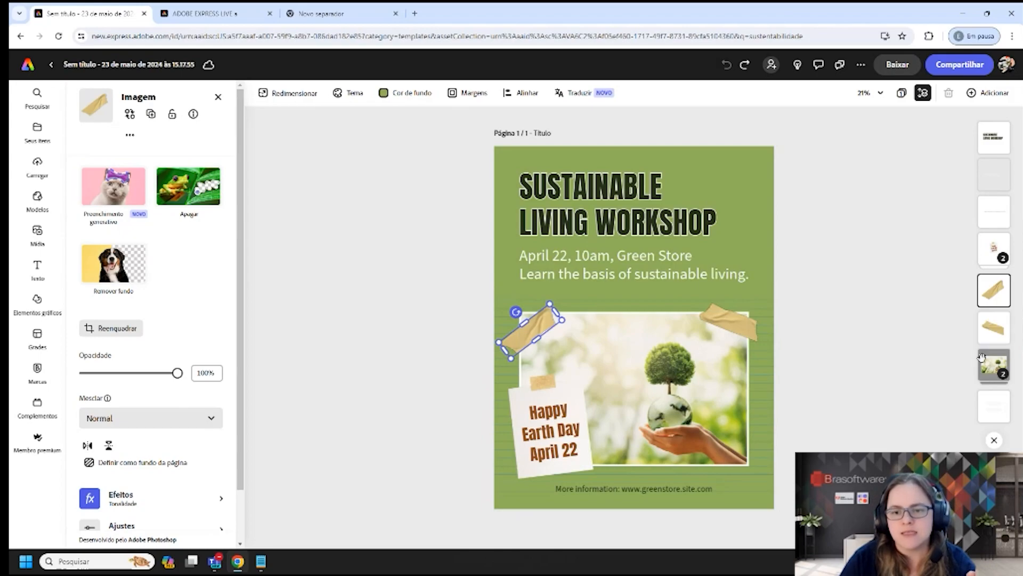
{"action": "left_click_drag", "start_coordinate": [992, 368], "coordinate": [992, 288]}
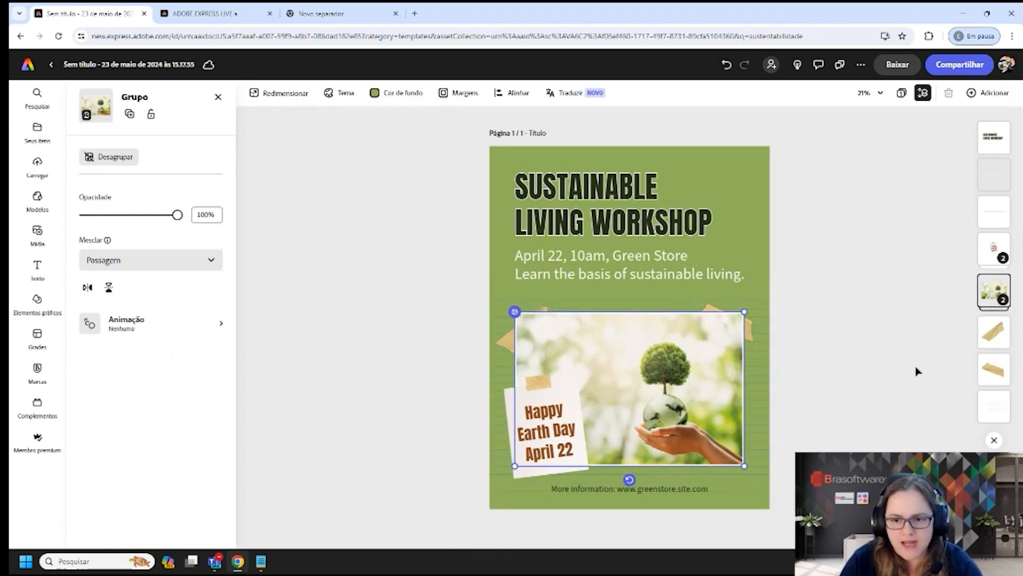
{"action": "key", "text": "ctrl+z"}
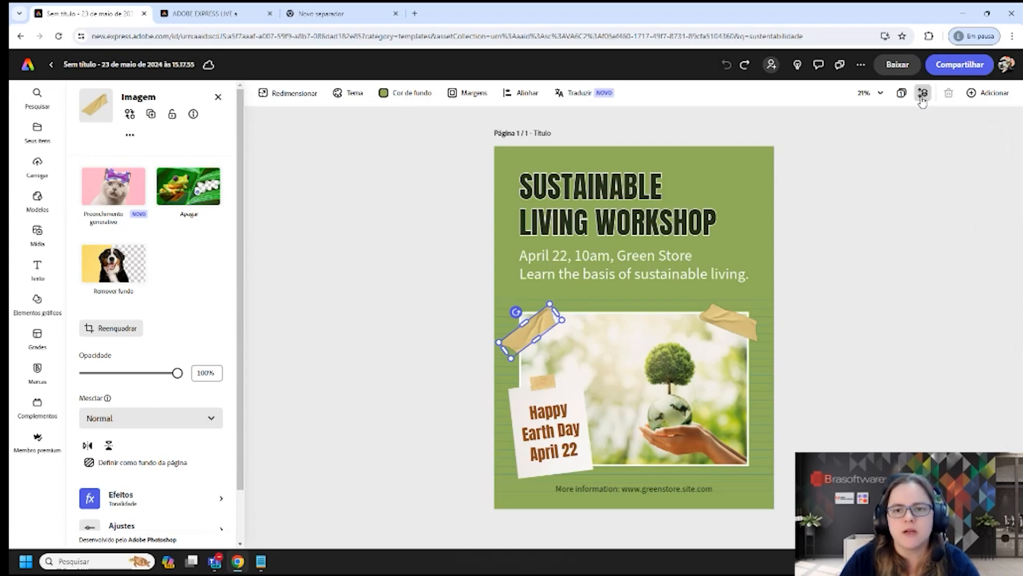
- Hide the layer stack, show it again, and clear the selection
{"action": "left_click", "coordinate": [922, 97]}
{"action": "left_click", "coordinate": [922, 94]}
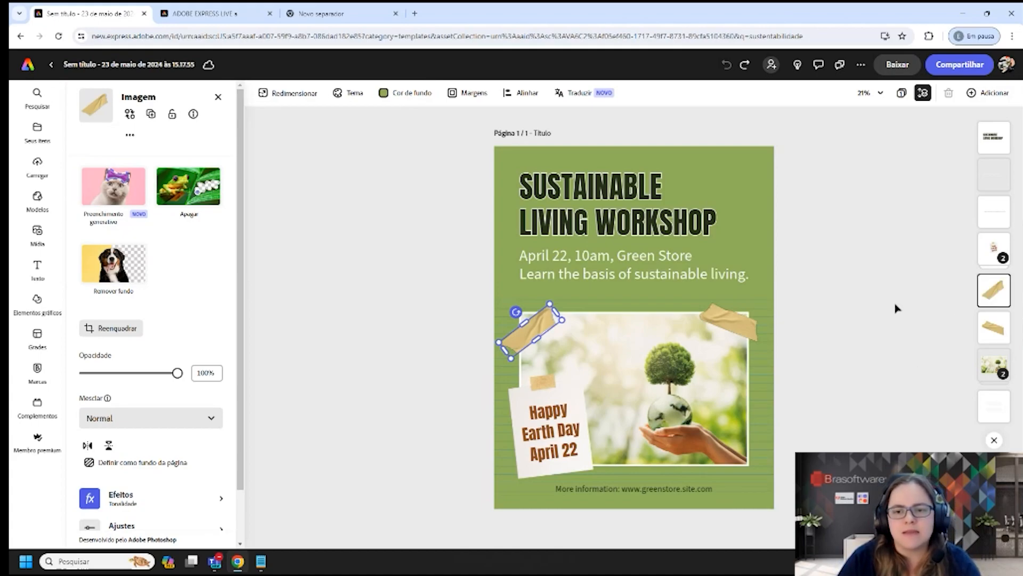
{"action": "left_click", "coordinate": [840, 369]}
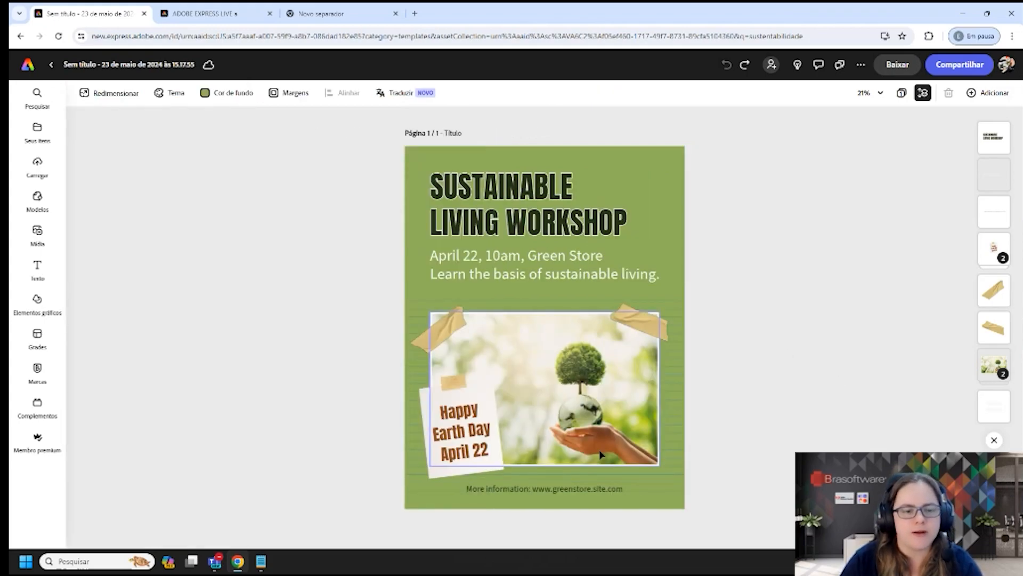
- Reposition the "Happy Earth Day April 22" note group slightly lower and further left over the photo, and deselect it
{"action": "left_click", "coordinate": [460, 425]}
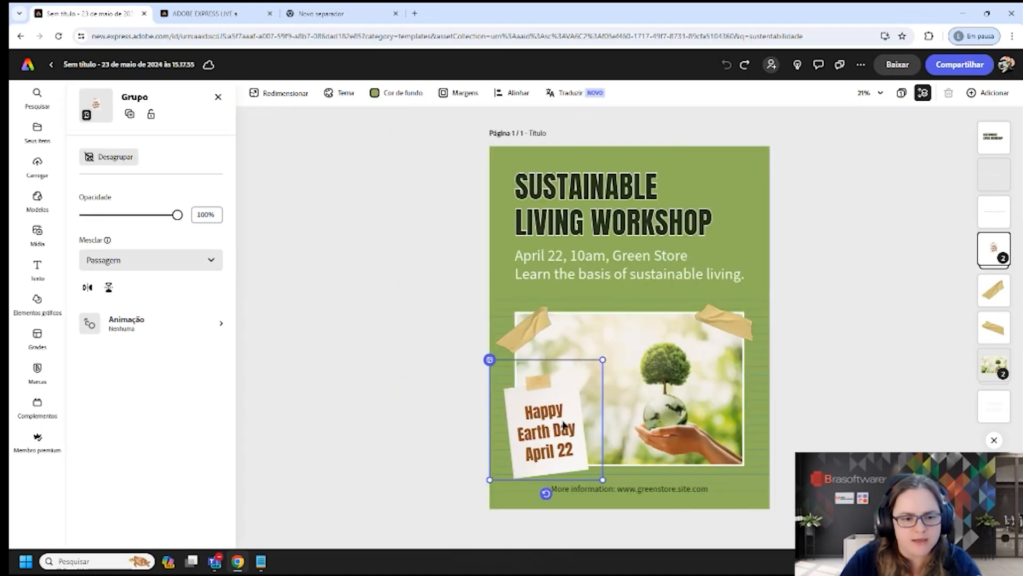
{"action": "left_click_drag", "start_coordinate": [550, 389], "coordinate": [550, 393]}
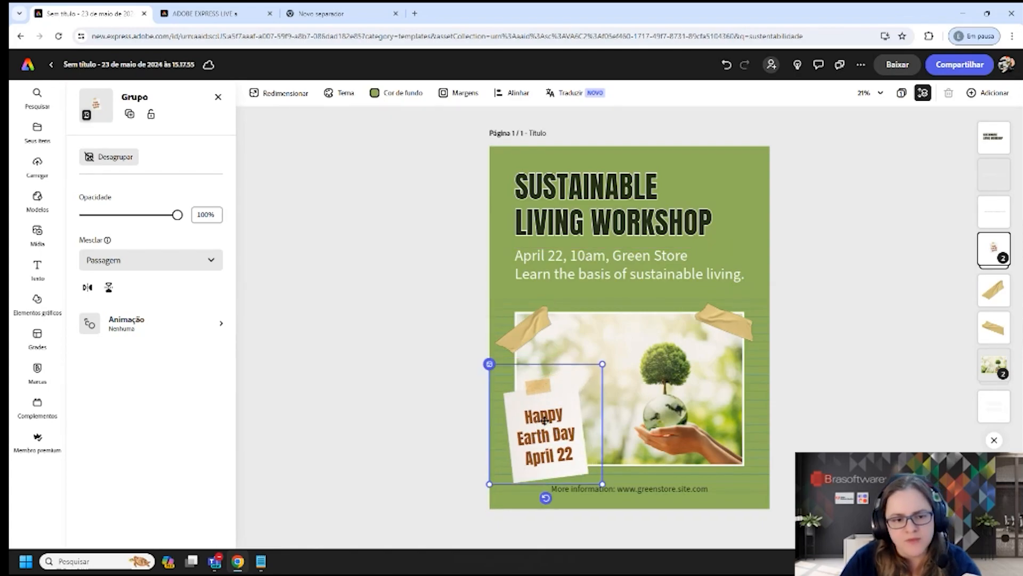
{"action": "mouse_move", "coordinate": [544, 419]}
{"action": "left_mouse_down"}
{"action": "mouse_move", "coordinate": [557, 402]}
{"action": "mouse_move", "coordinate": [534, 413]}
{"action": "mouse_move", "coordinate": [551, 412]}
{"action": "mouse_move", "coordinate": [649, 297]}
{"action": "mouse_move", "coordinate": [702, 181]}
{"action": "mouse_move", "coordinate": [701, 271]}
{"action": "mouse_move", "coordinate": [604, 235]}
{"action": "mouse_move", "coordinate": [552, 380]}
{"action": "mouse_move", "coordinate": [543, 453]}
{"action": "mouse_move", "coordinate": [673, 357]}
{"action": "mouse_move", "coordinate": [747, 225]}
{"action": "mouse_move", "coordinate": [747, 194]}
{"action": "mouse_move", "coordinate": [766, 193]}
{"action": "mouse_move", "coordinate": [493, 469]}
{"action": "mouse_move", "coordinate": [545, 421]}
{"action": "left_mouse_up"}
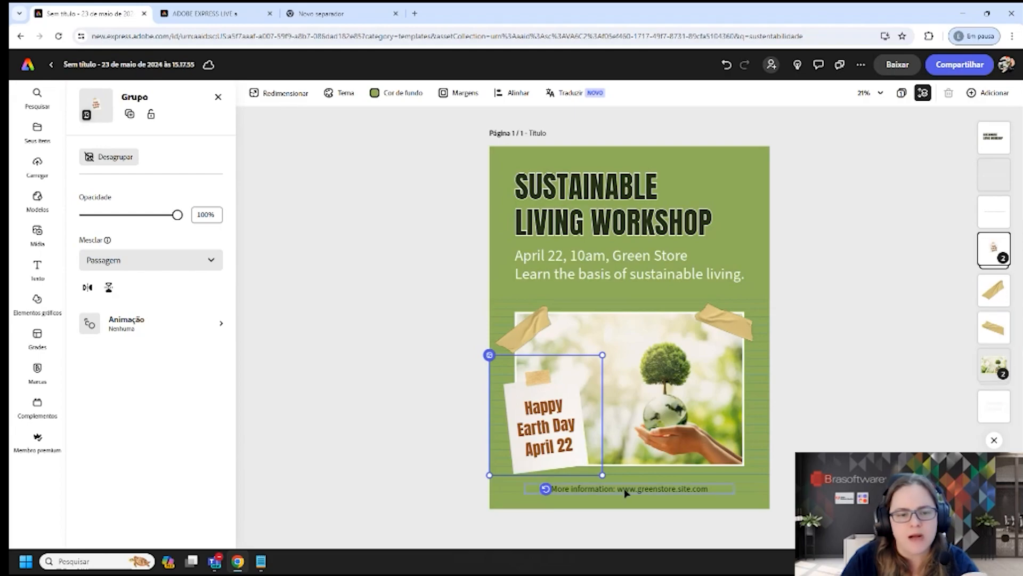
{"action": "left_click_drag", "start_coordinate": [543, 427], "coordinate": [539, 438]}
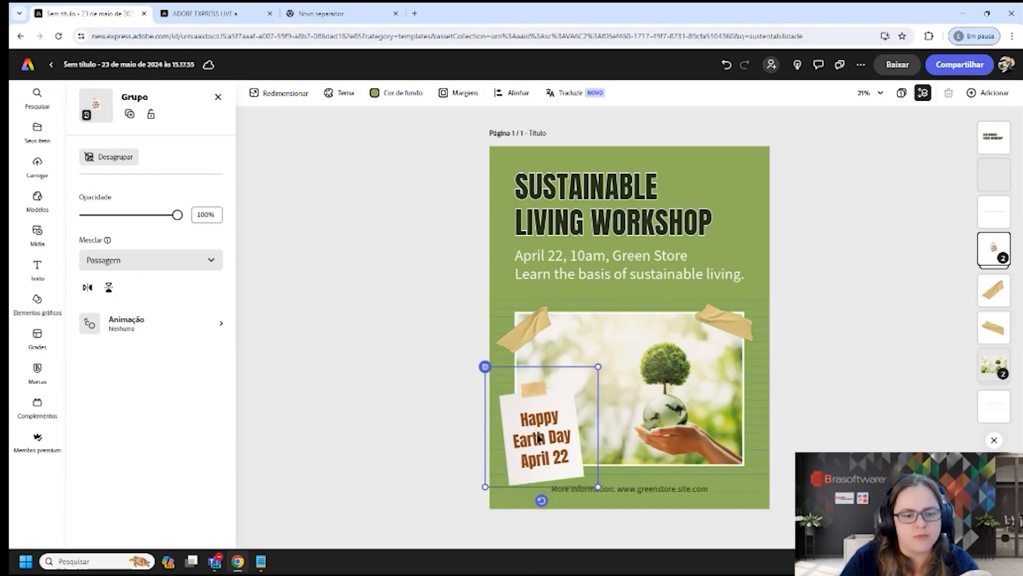
{"action": "left_click", "coordinate": [850, 234]}
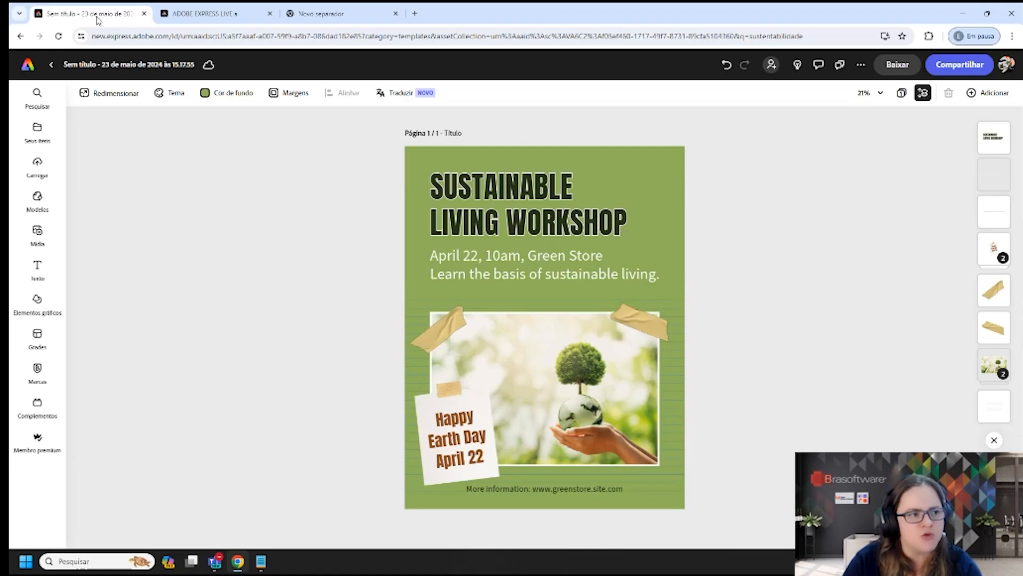
- Examine the editing options offered for the title text, the tape image at the photo's upper right corner and the Happy Earth Day group
{"action": "left_click", "coordinate": [503, 197]}
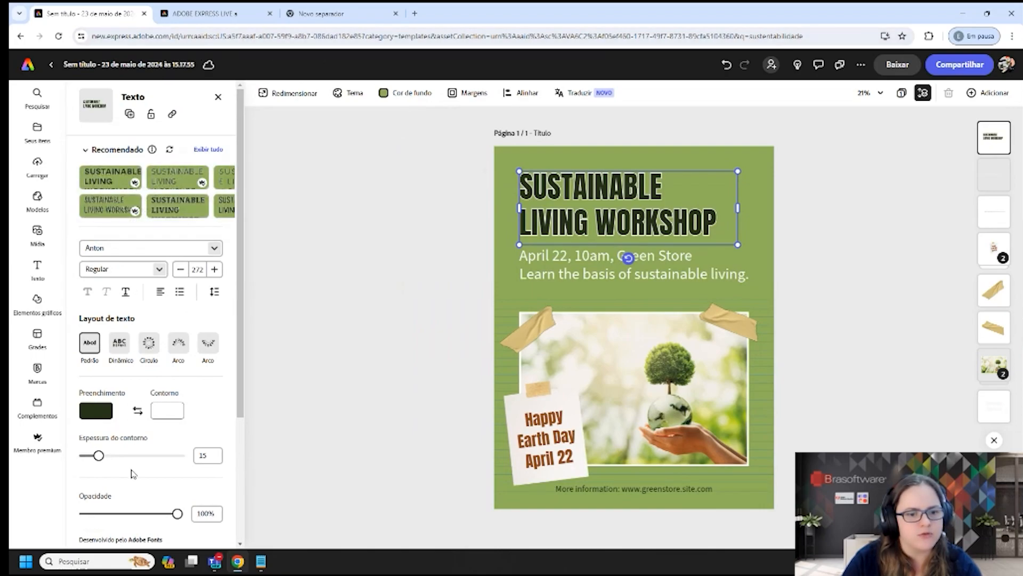
{"action": "left_click", "coordinate": [714, 329]}
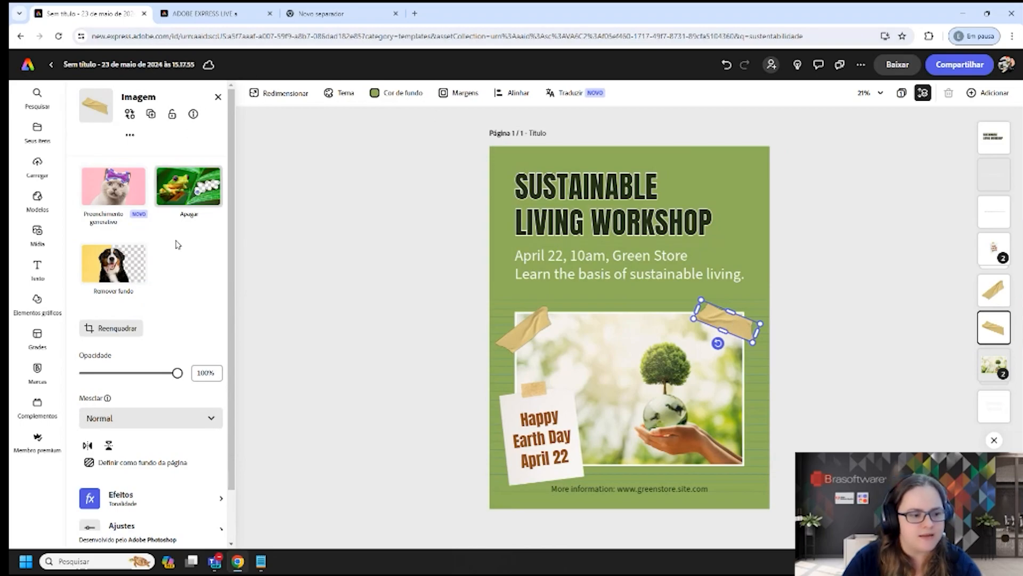
{"action": "left_click", "coordinate": [541, 436]}
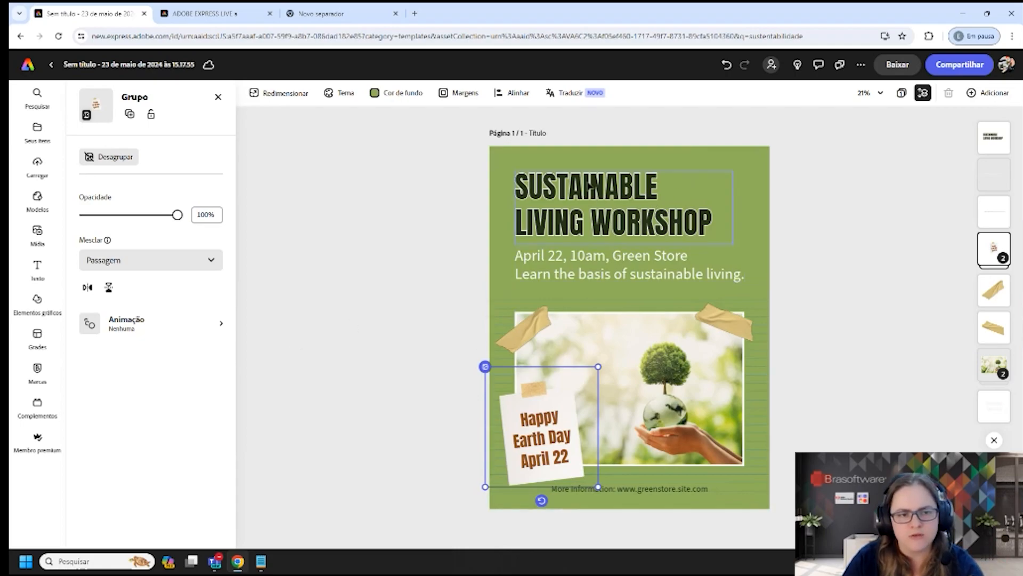
{"action": "left_click", "coordinate": [590, 186]}
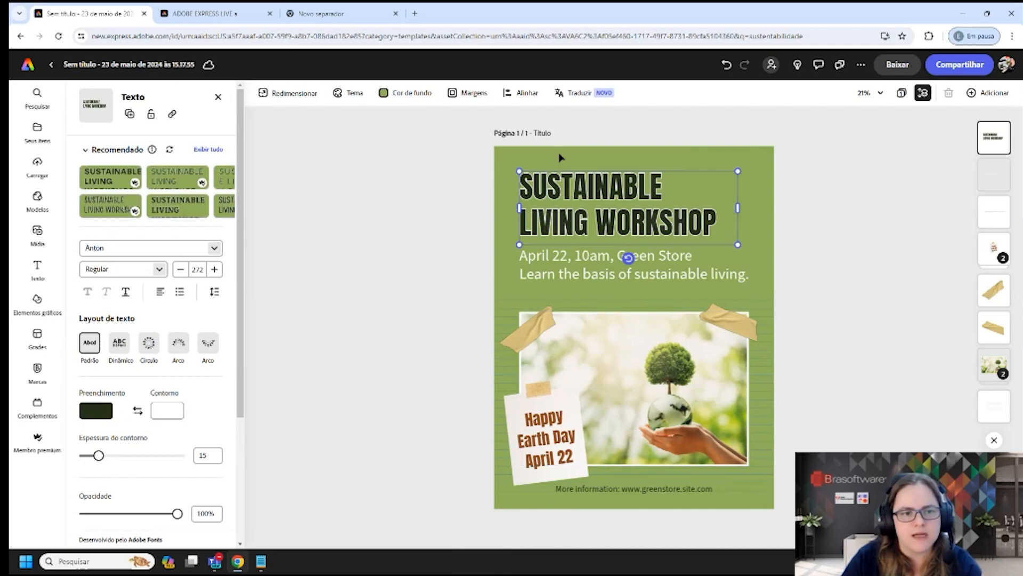
{"action": "left_click", "coordinate": [827, 214]}
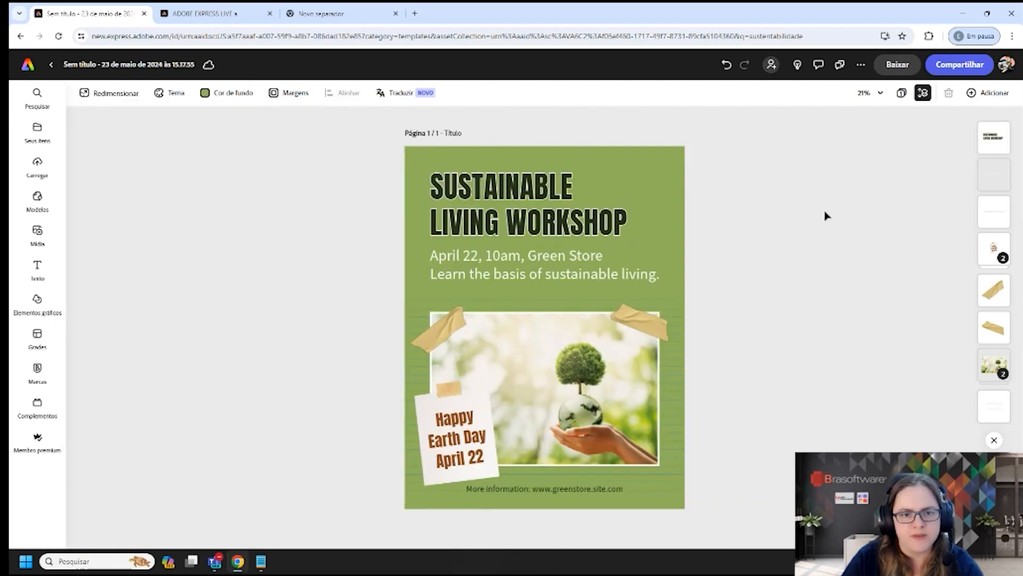
- Replace the flyer's title with "GREENIDEA" on the first line and "SUSTENTÁVEL" on the second
{"action": "left_click", "coordinate": [515, 191]}
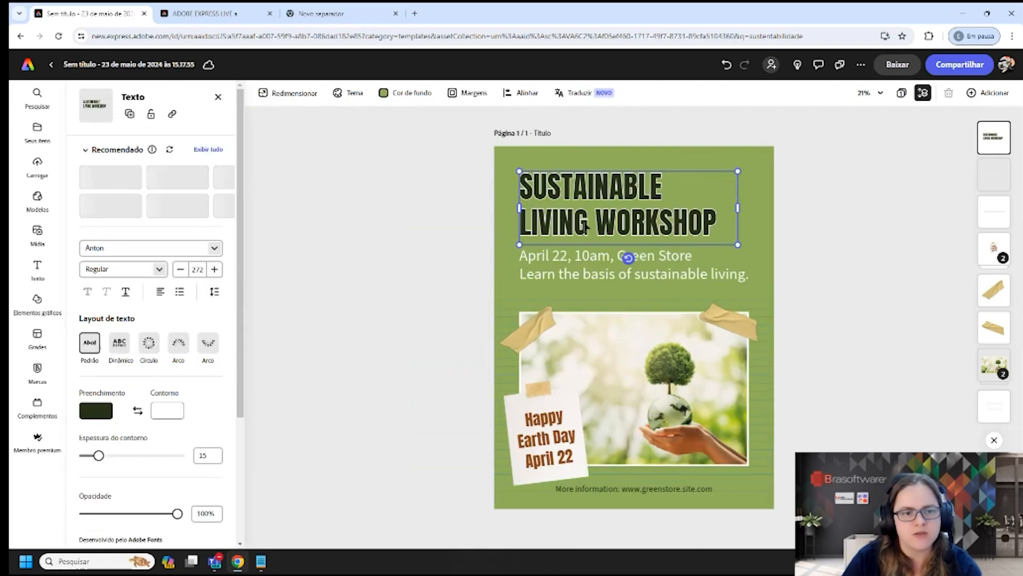
{"action": "left_click", "coordinate": [579, 193]}
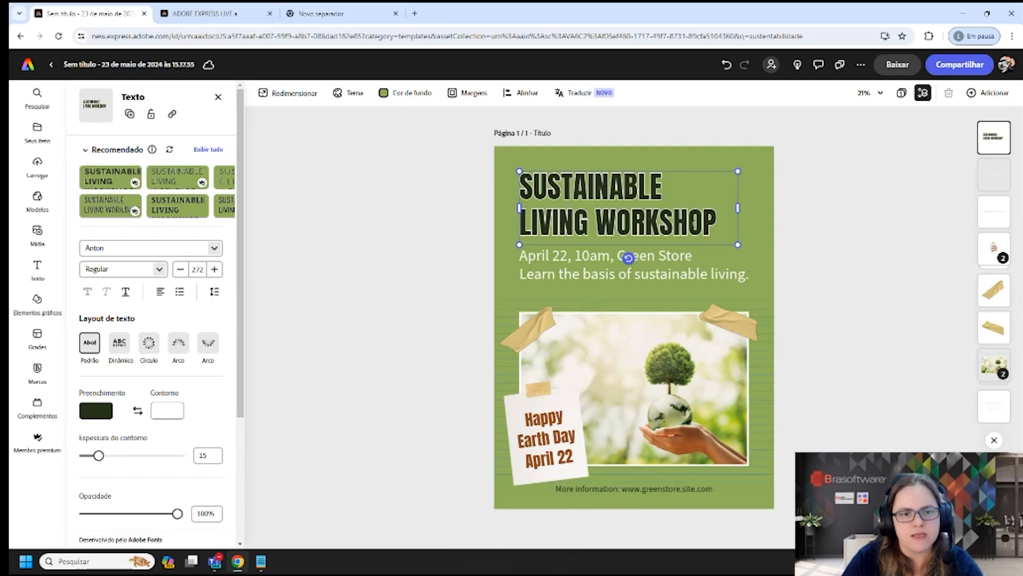
{"action": "left_click_drag", "start_coordinate": [717, 227], "coordinate": [473, 182]}
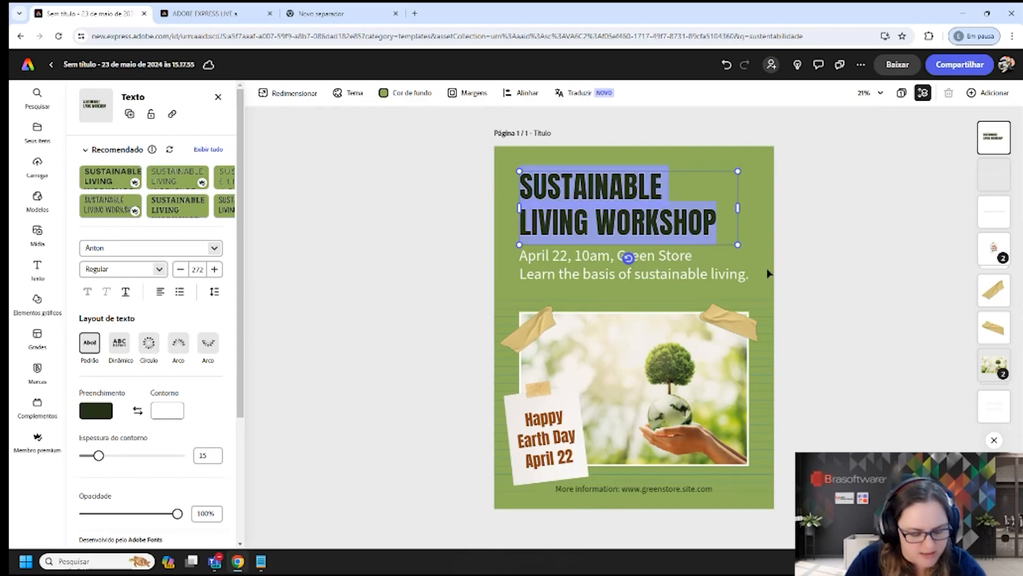
{"action": "type", "text": "GREEN"}
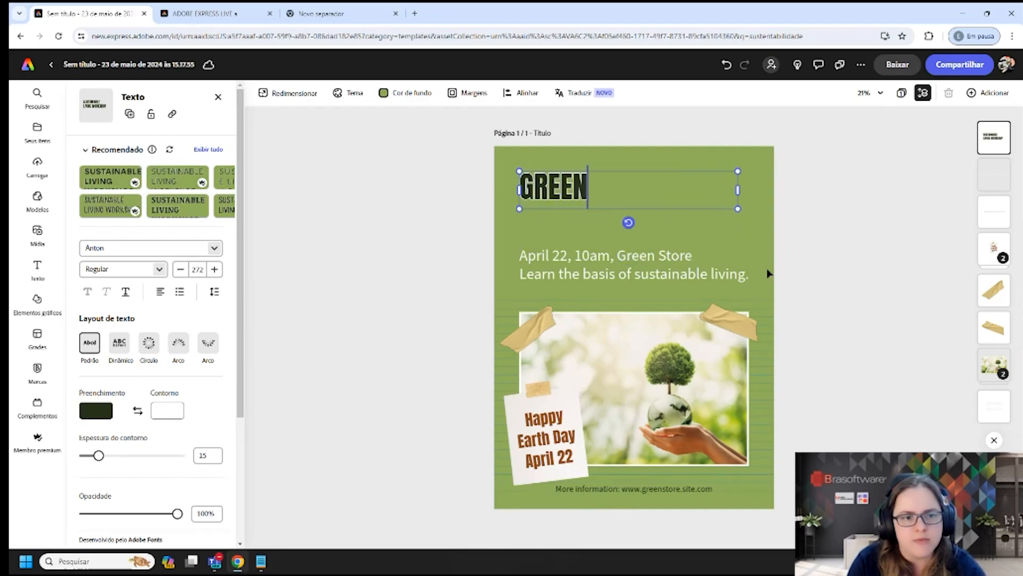
{"action": "type", "text": "IDEA"}
{"action": "key", "text": "Return"}
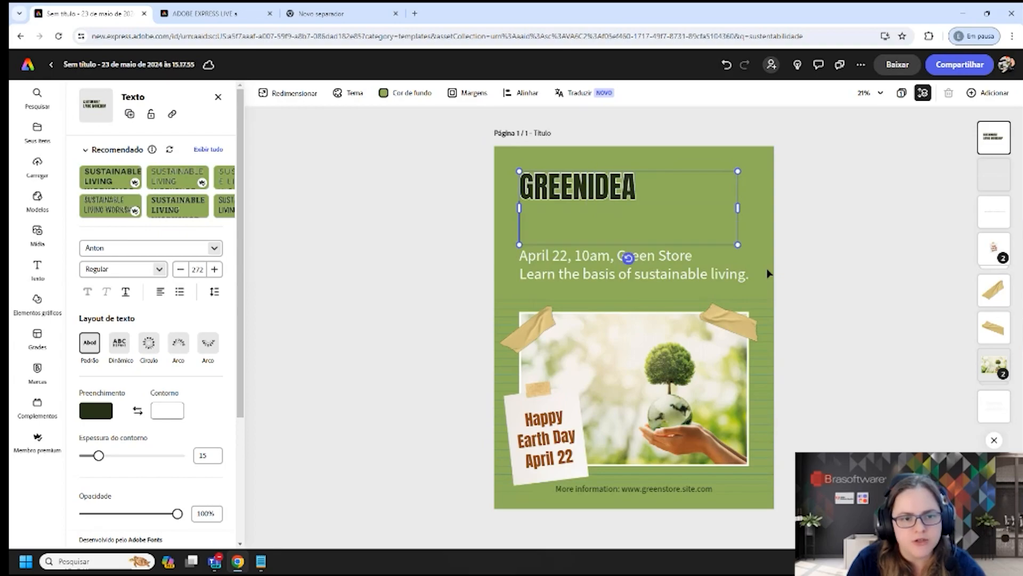
{"action": "type", "text": "SUSTENTA"}
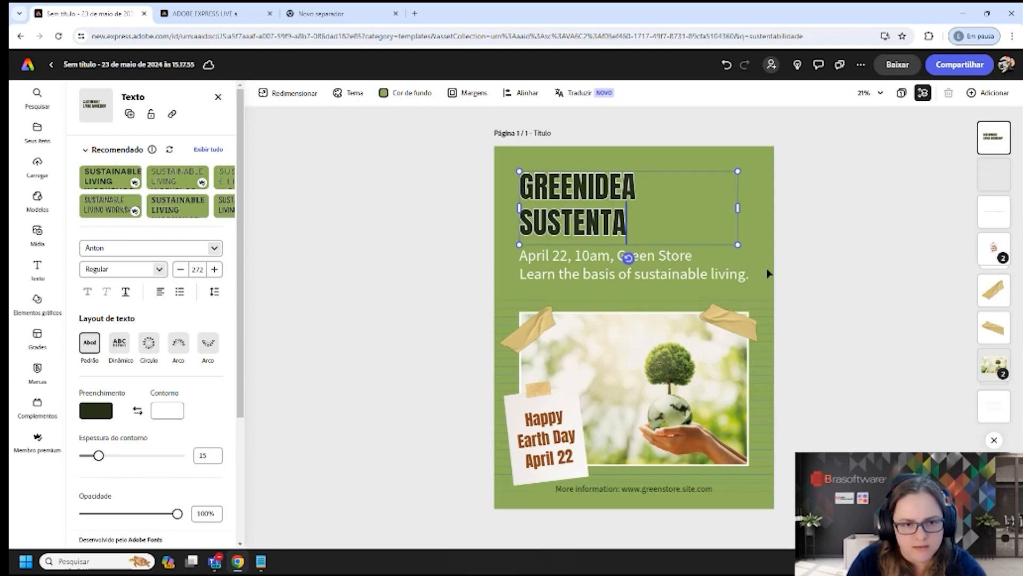
{"action": "key", "text": "BackSpace"}
{"action": "type", "text": "ÁVEL"}
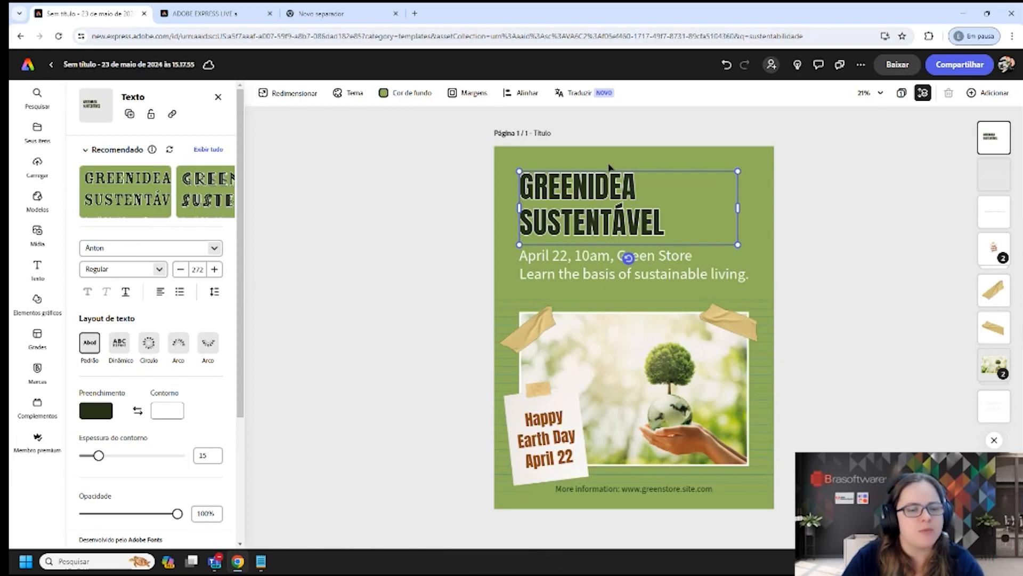
- Examine the fonts available for the title, from the in-use, recent and uploaded groups through the alphabetical list
{"action": "left_click", "coordinate": [213, 248]}
{"action": "scroll", "coordinate": [200, 320], "scroll_direction": "down", "scroll_amount": 5}
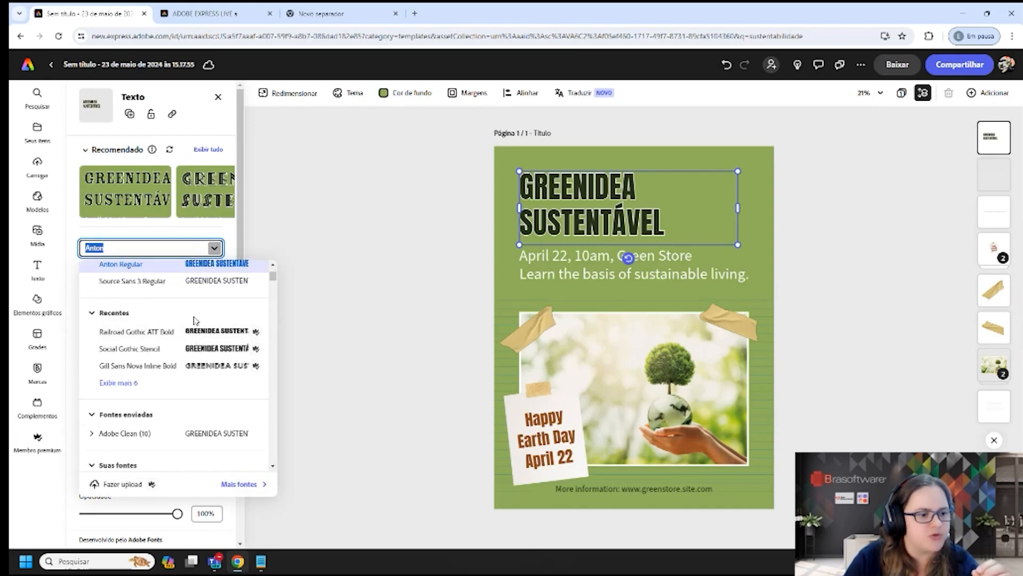
{"action": "scroll", "coordinate": [194, 322], "scroll_direction": "down", "scroll_amount": 10}
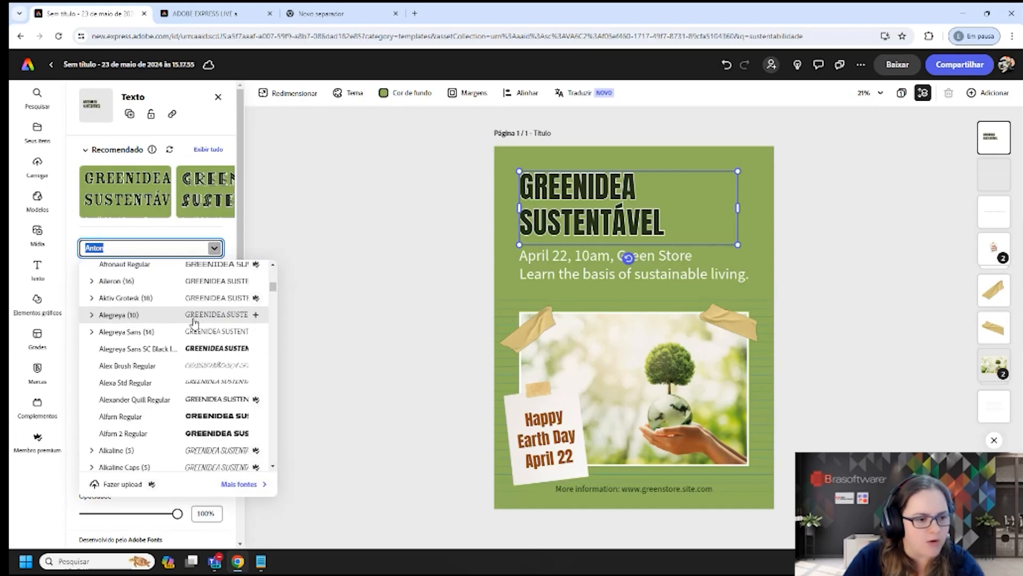
{"action": "scroll", "coordinate": [197, 330], "scroll_direction": "down", "scroll_amount": 10}
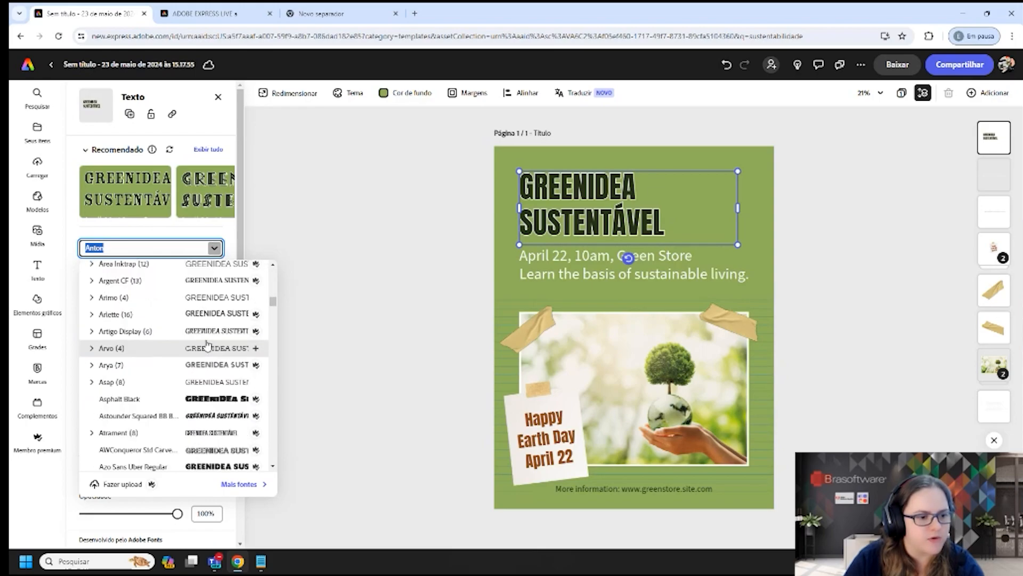
{"action": "scroll", "coordinate": [207, 345], "scroll_direction": "down", "scroll_amount": 3}
{"action": "scroll", "coordinate": [207, 345], "scroll_direction": "up", "scroll_amount": 10}
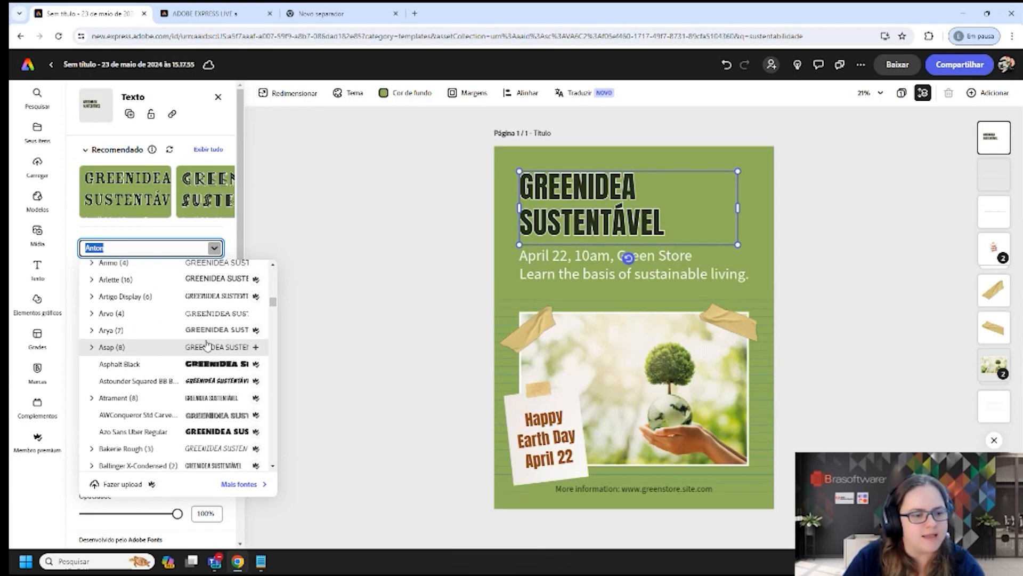
{"action": "scroll", "coordinate": [208, 345], "scroll_direction": "up", "scroll_amount": 10}
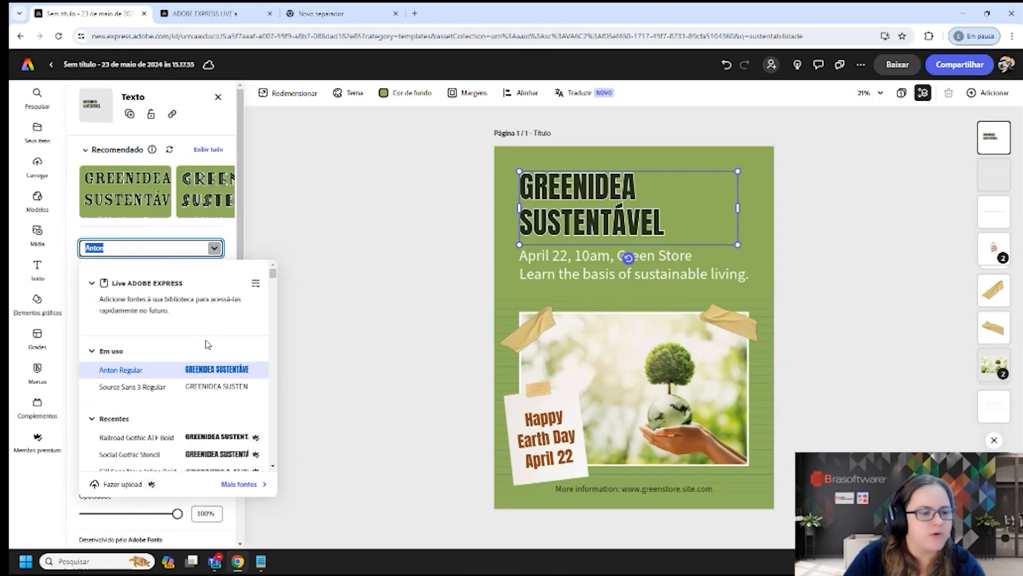
{"action": "scroll", "coordinate": [251, 406], "scroll_direction": "down", "scroll_amount": 3}
{"action": "scroll", "coordinate": [252, 406], "scroll_direction": "down", "scroll_amount": 5}
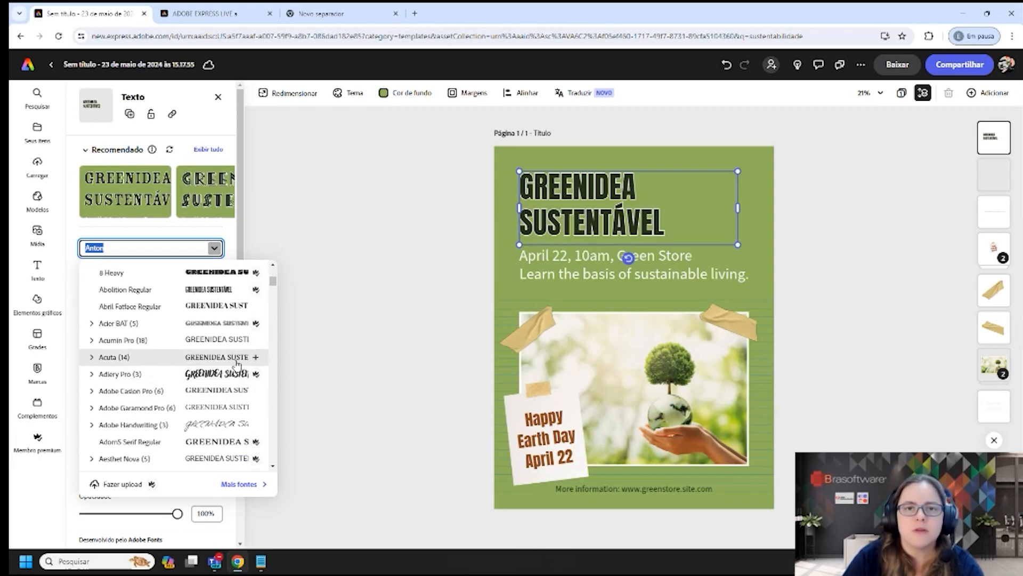
{"action": "scroll", "coordinate": [224, 393], "scroll_direction": "down", "scroll_amount": 3}
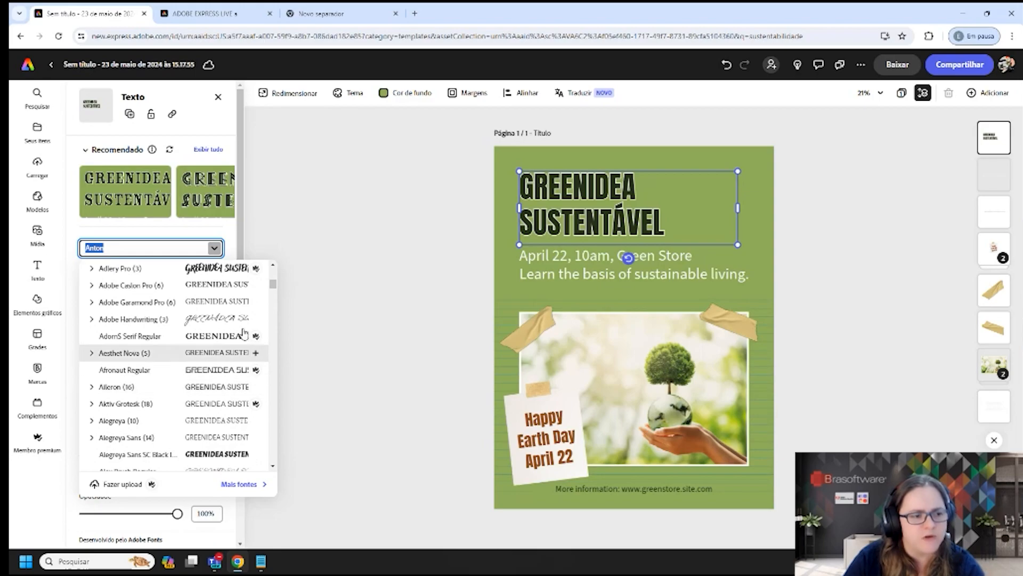
{"action": "scroll", "coordinate": [231, 383], "scroll_direction": "up", "scroll_amount": 3}
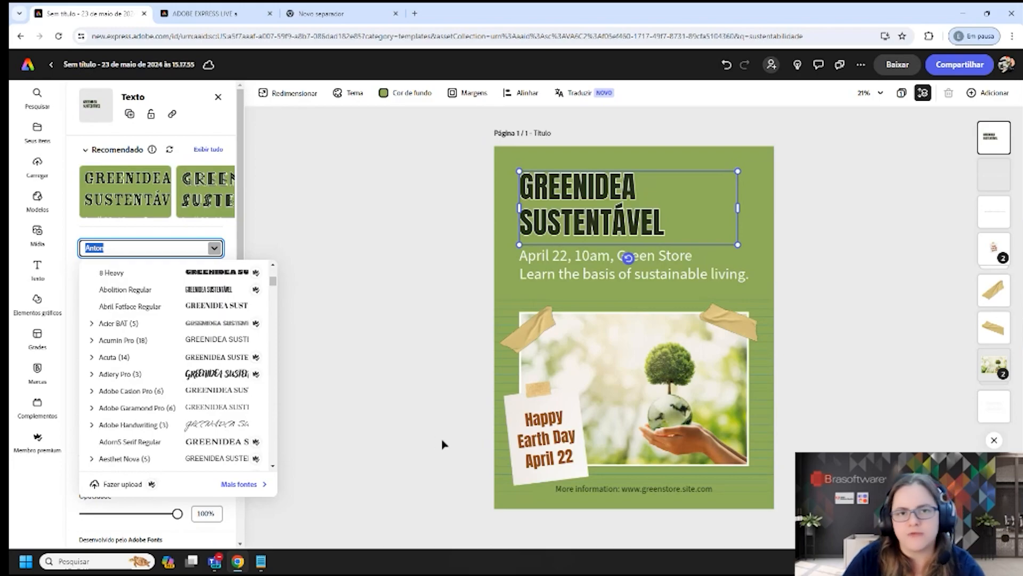
{"action": "left_click", "coordinate": [233, 242]}
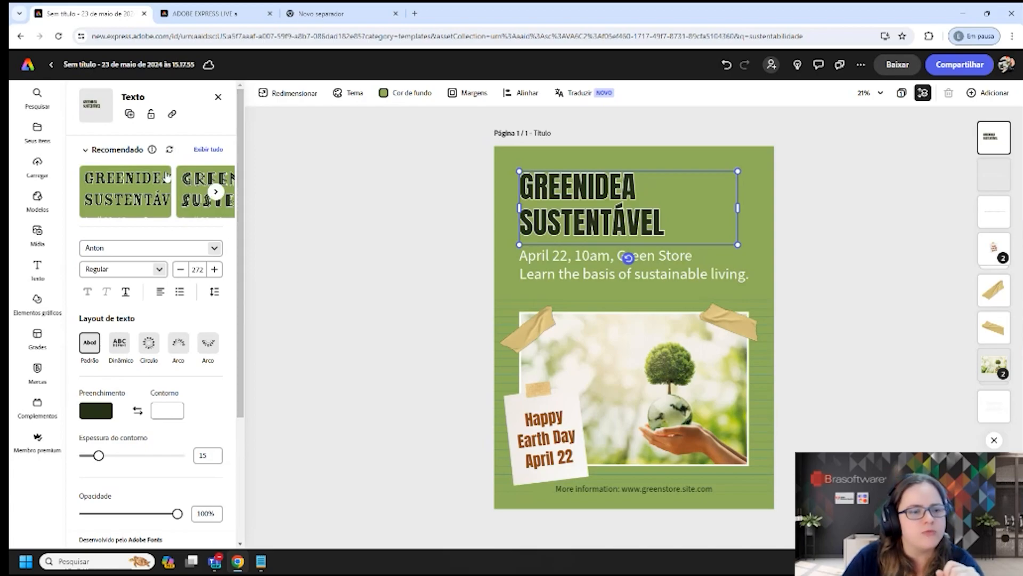
- Browse all recommended fonts for the title and try the extra-heavy wide sans-serif one
{"action": "left_click", "coordinate": [199, 150]}
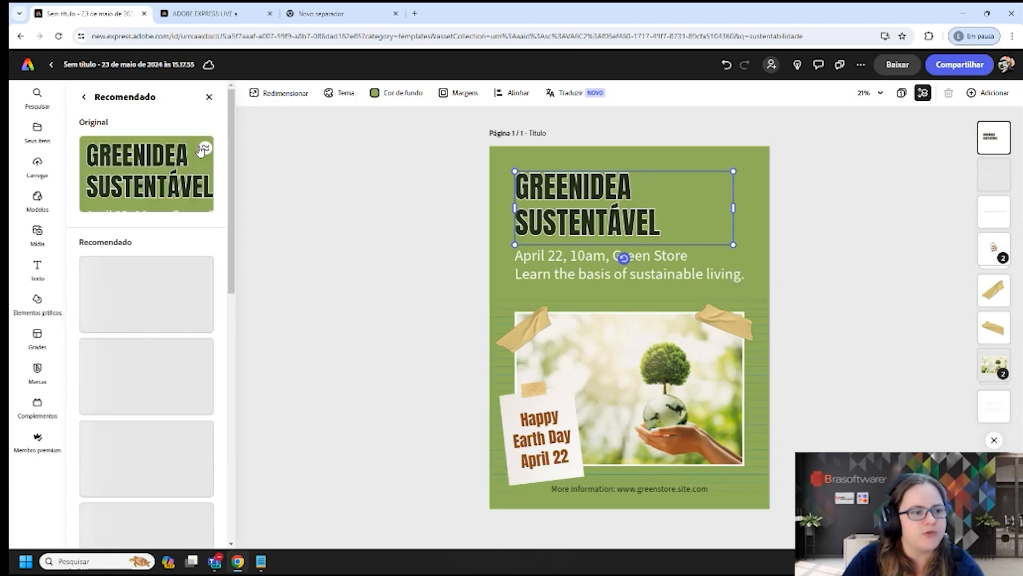
{"action": "left_click", "coordinate": [87, 97]}
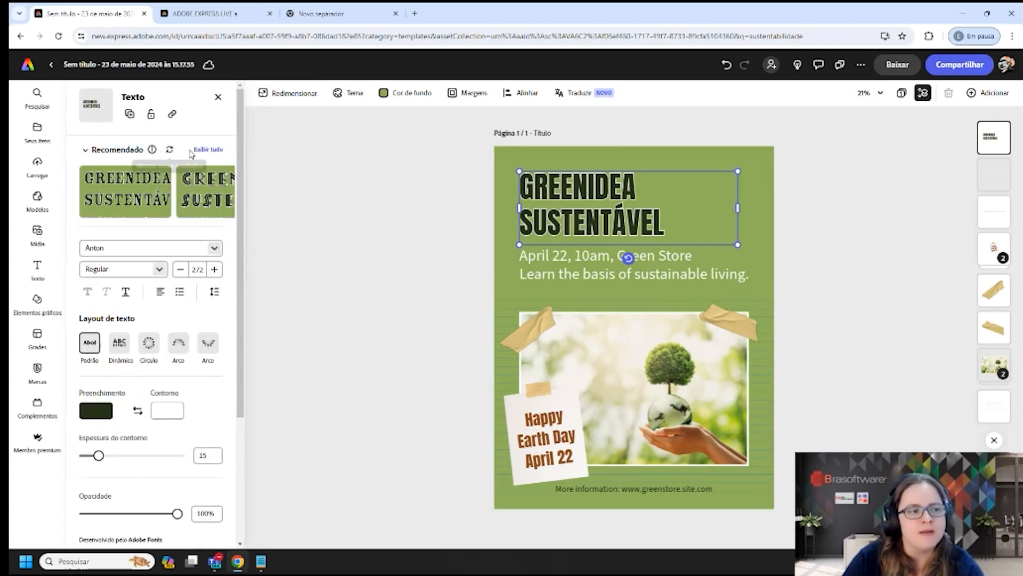
{"action": "left_click", "coordinate": [208, 149]}
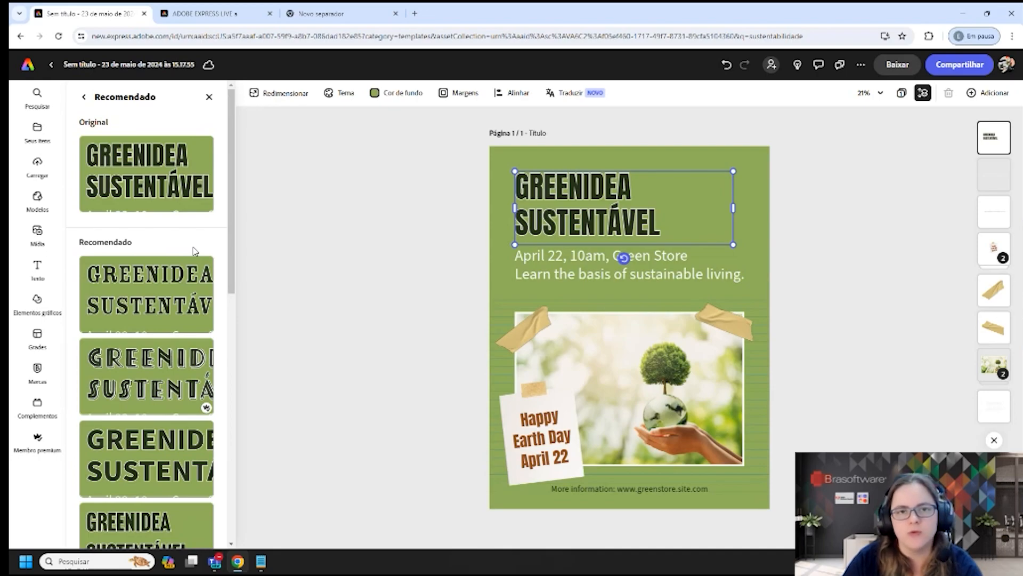
{"action": "scroll", "coordinate": [141, 298], "scroll_direction": "down", "scroll_amount": 5}
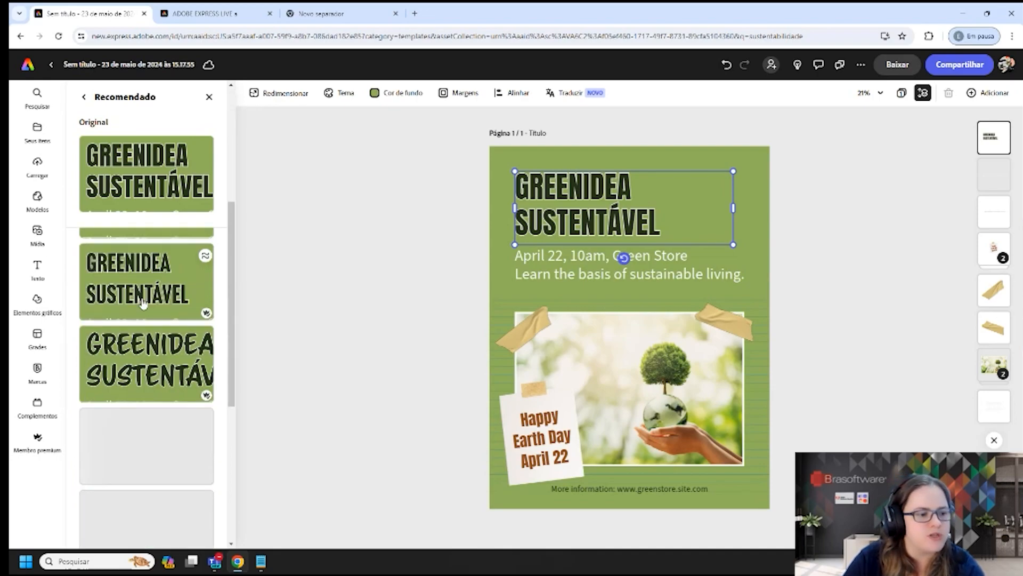
{"action": "scroll", "coordinate": [143, 302], "scroll_direction": "down", "scroll_amount": 5}
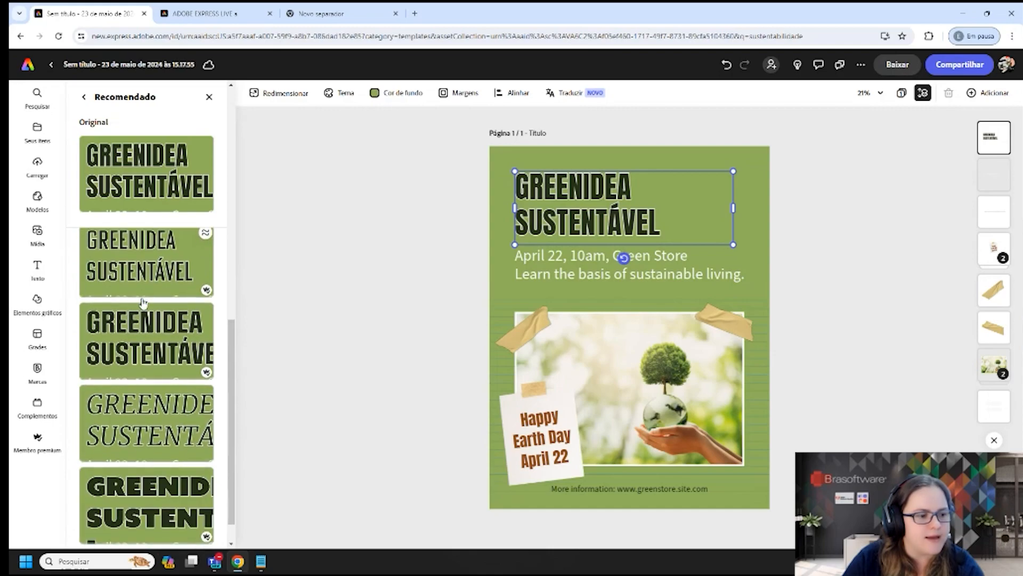
{"action": "left_click", "coordinate": [124, 454]}
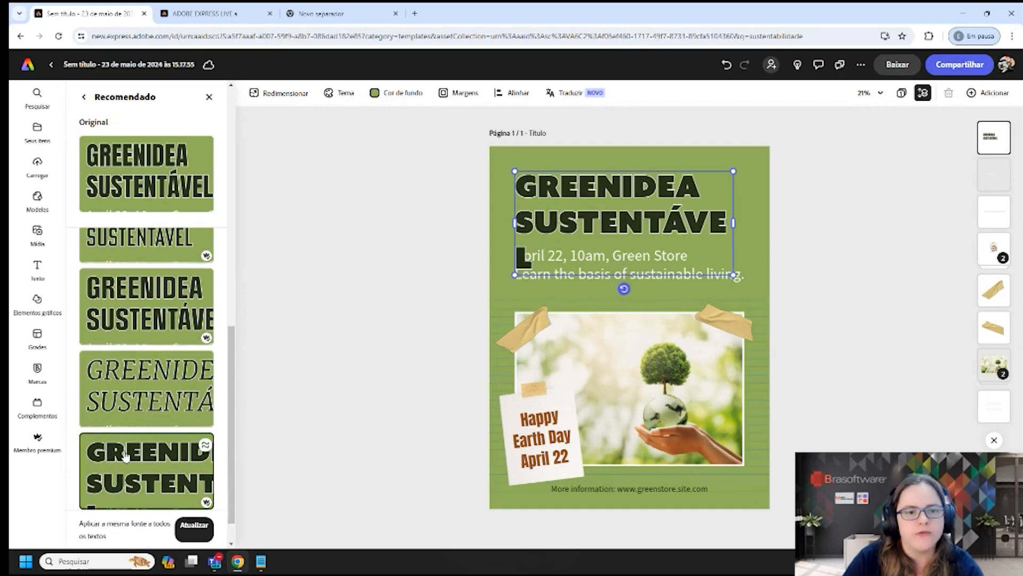
{"action": "scroll", "coordinate": [128, 458], "scroll_direction": "down", "scroll_amount": 1}
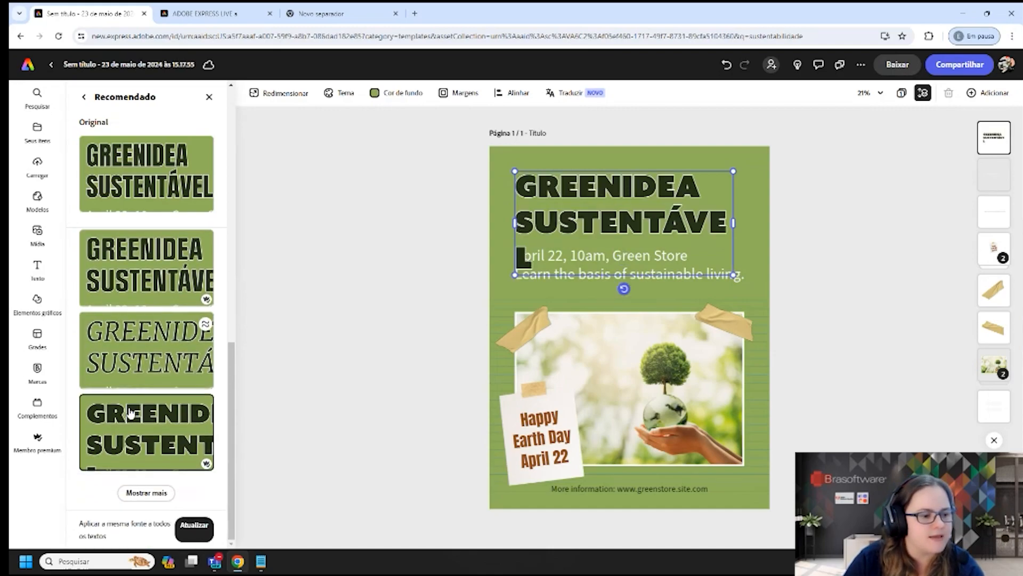
- Load more recommended fonts and try a bold slab serif, a bold sans-serif and a slanted brush style on the title
{"action": "left_click", "coordinate": [134, 491]}
{"action": "scroll", "coordinate": [149, 368], "scroll_direction": "down", "scroll_amount": 3}
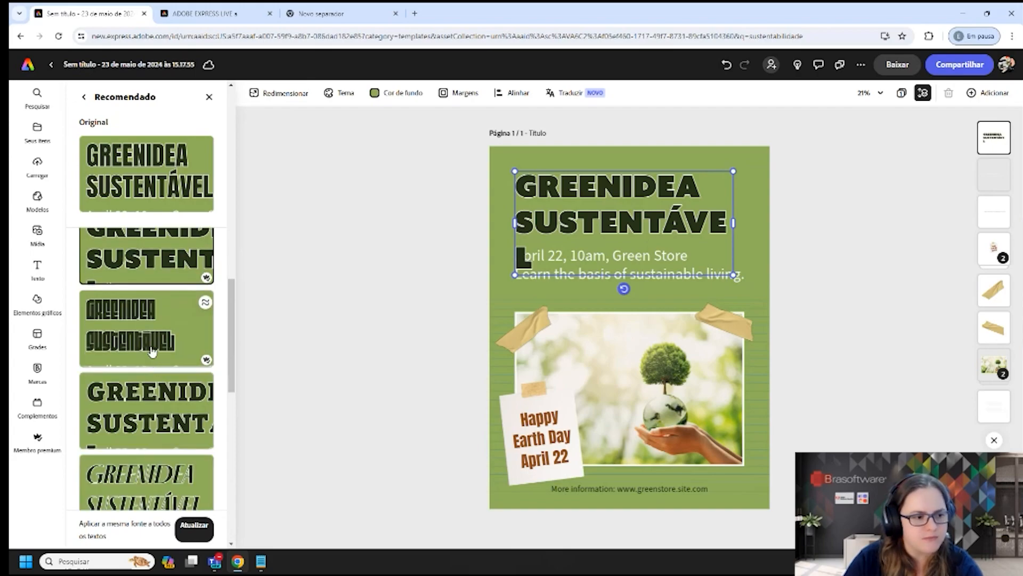
{"action": "scroll", "coordinate": [150, 331], "scroll_direction": "down", "scroll_amount": 2}
{"action": "left_click", "coordinate": [168, 310]}
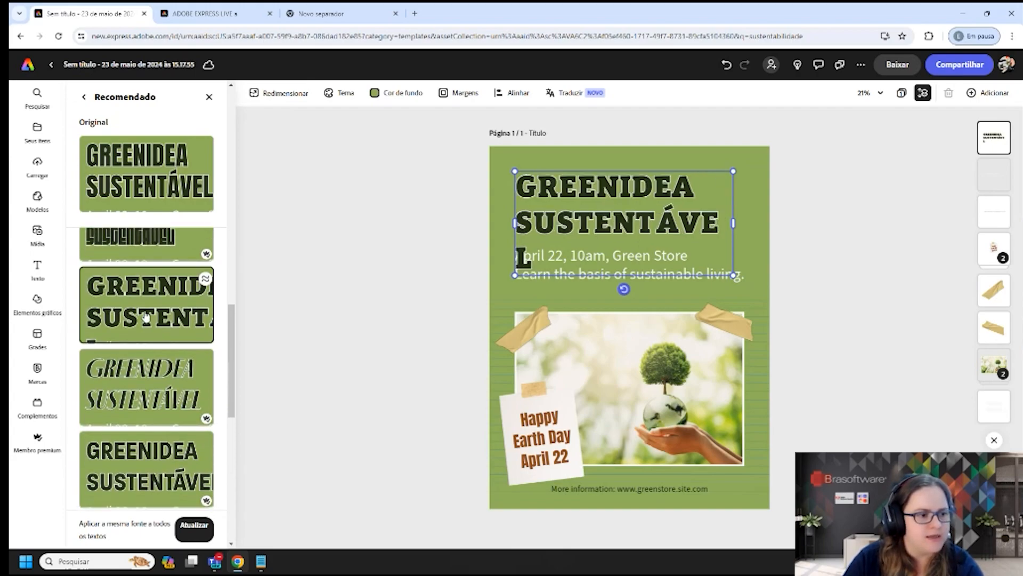
{"action": "left_click", "coordinate": [131, 477]}
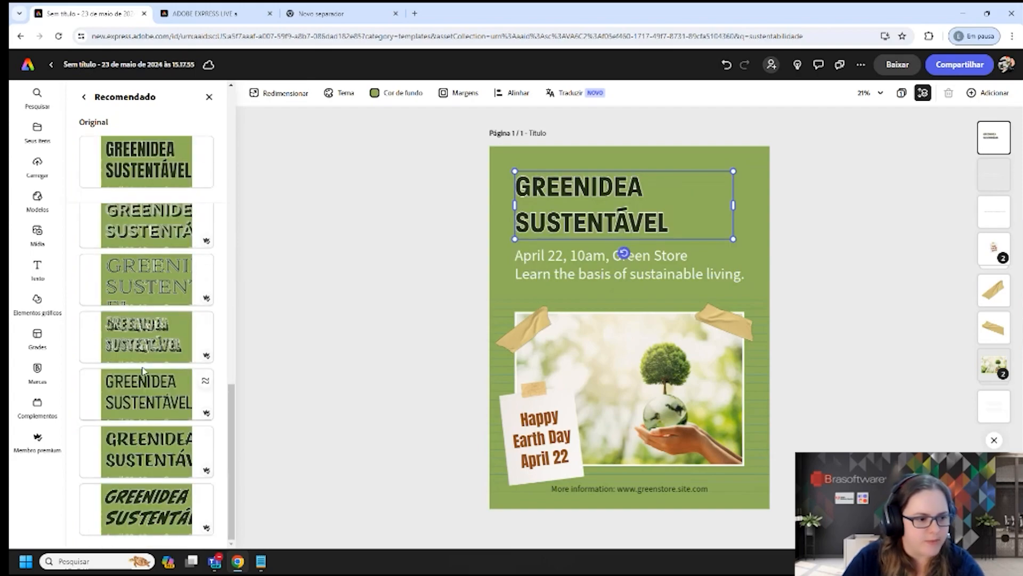
{"action": "left_click", "coordinate": [138, 511]}
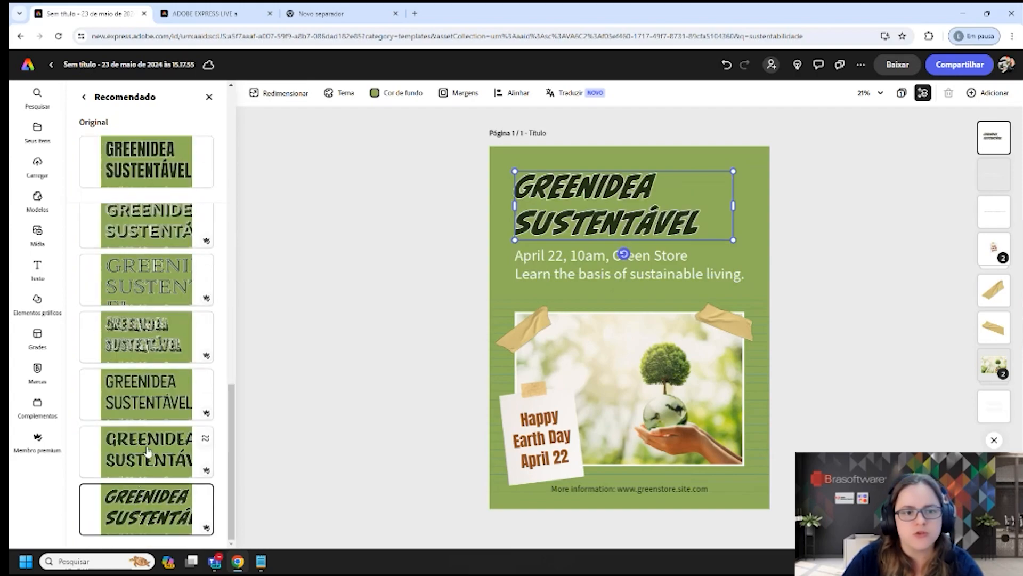
{"action": "scroll", "coordinate": [155, 432], "scroll_direction": "down", "scroll_amount": 10}
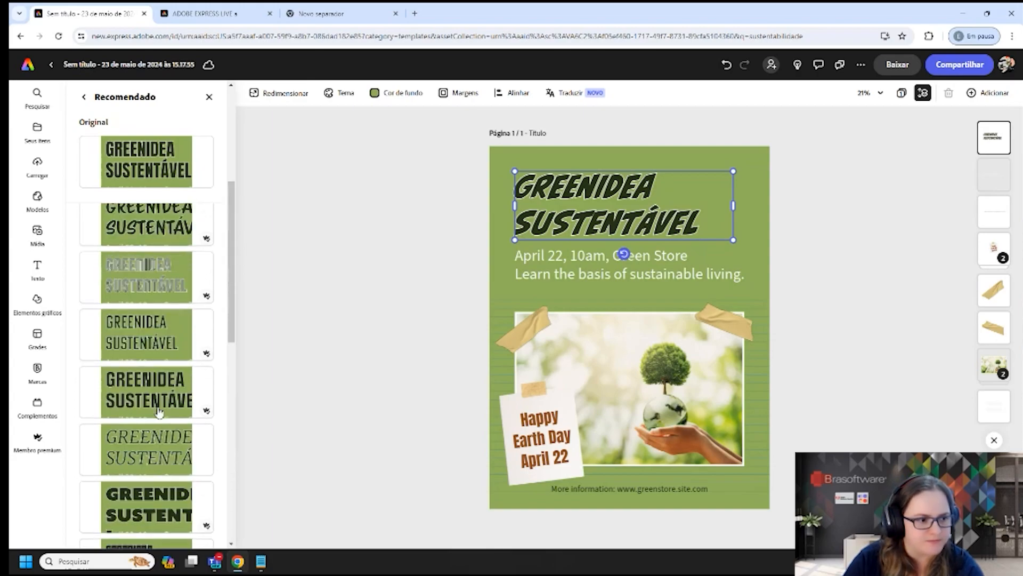
- Apply the Azo Sans Uber font to the title, widen its box until "SUSTENTÁVEL" fits on one line, and shift it slightly left
{"action": "left_click", "coordinate": [147, 418]}
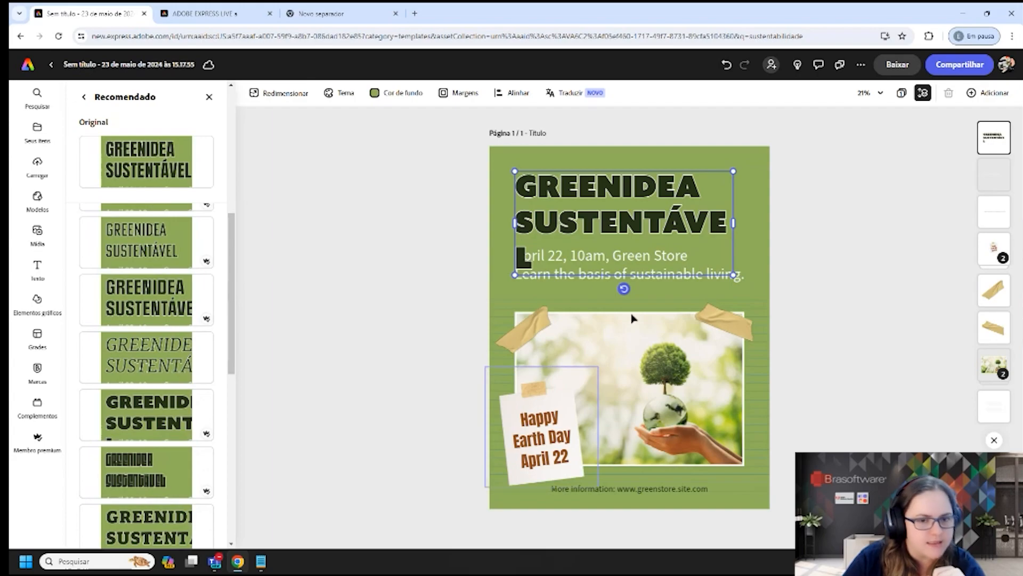
{"action": "left_click_drag", "start_coordinate": [733, 222], "coordinate": [754, 222]}
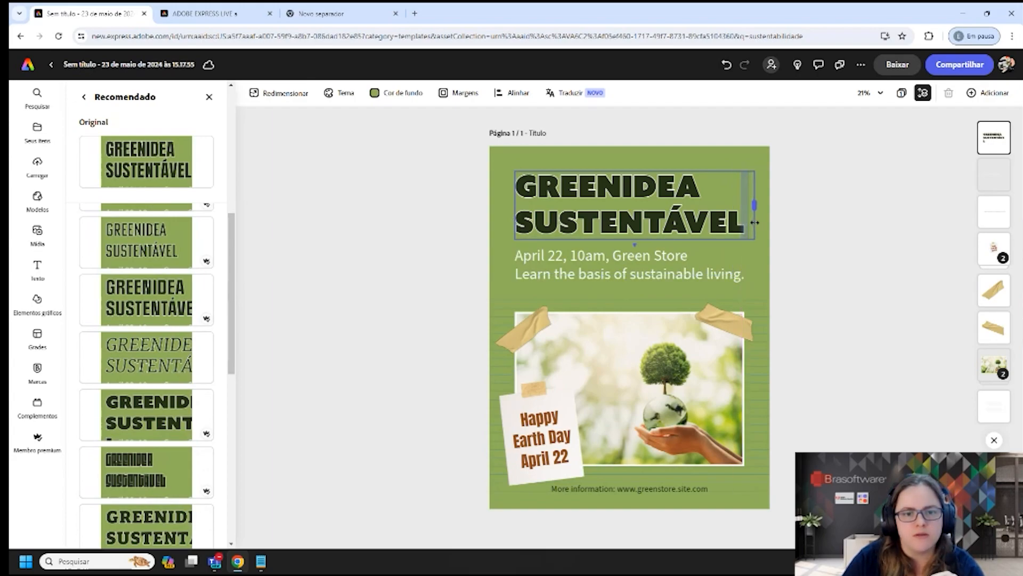
{"action": "left_click_drag", "start_coordinate": [669, 239], "coordinate": [657, 237]}
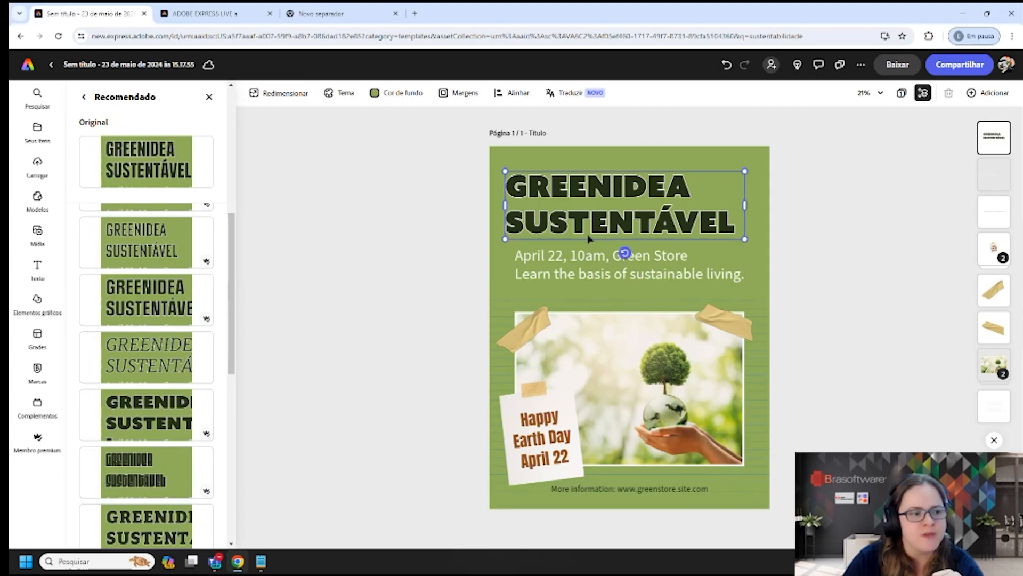
- Move the title down over the photo and apply the FatFrank Heavy font from the expanded recommendations
{"action": "left_click_drag", "start_coordinate": [584, 185], "coordinate": [600, 352]}
{"action": "scroll", "coordinate": [160, 430], "scroll_direction": "down", "scroll_amount": 10}
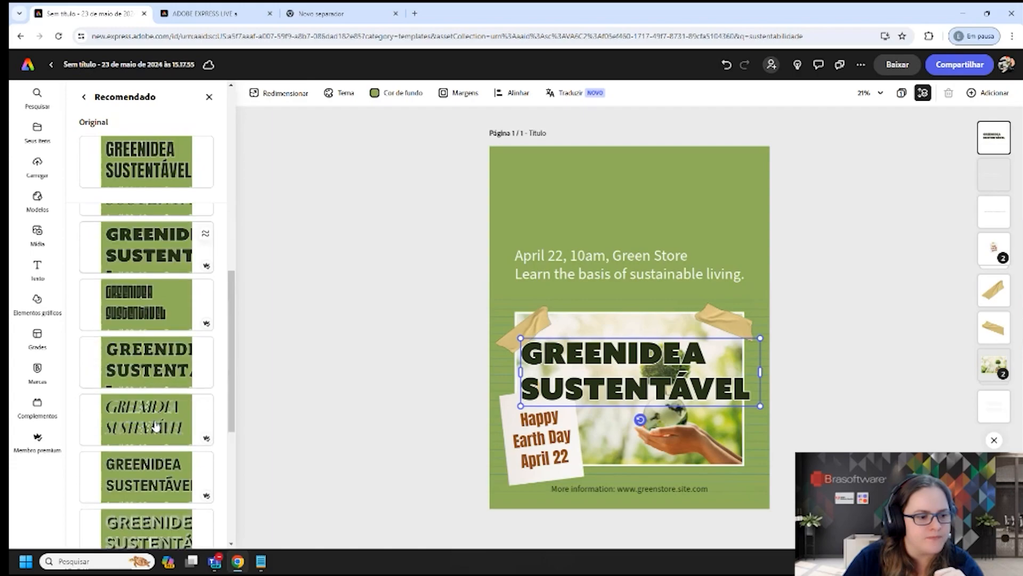
{"action": "left_click", "coordinate": [84, 97]}
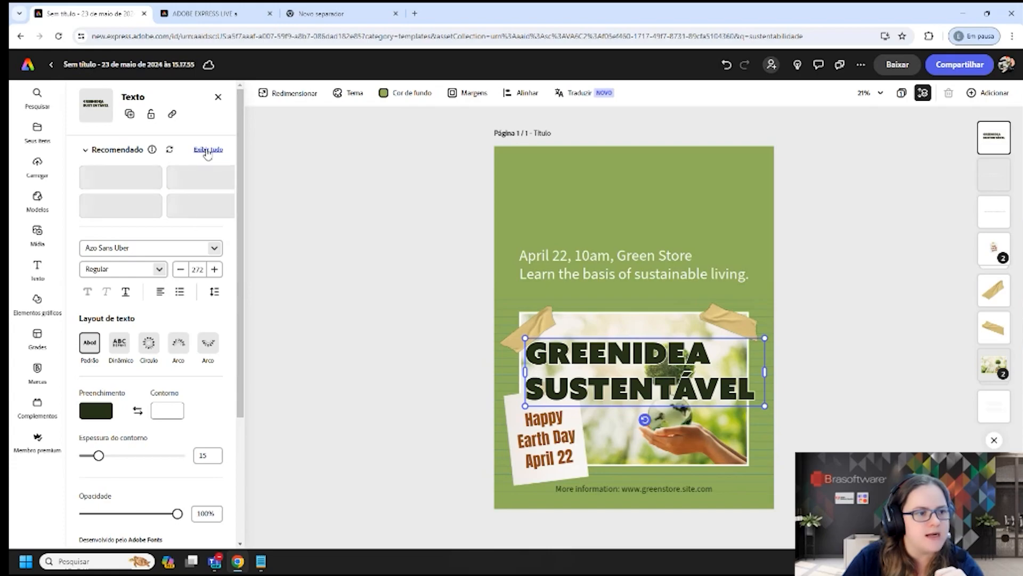
{"action": "left_click", "coordinate": [207, 150]}
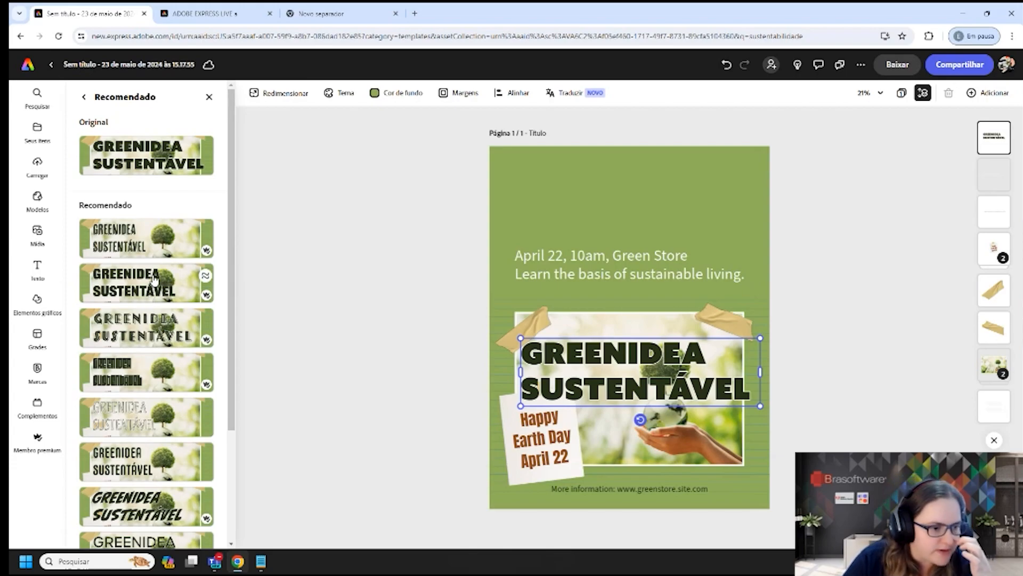
{"action": "scroll", "coordinate": [153, 293], "scroll_direction": "down", "scroll_amount": 3}
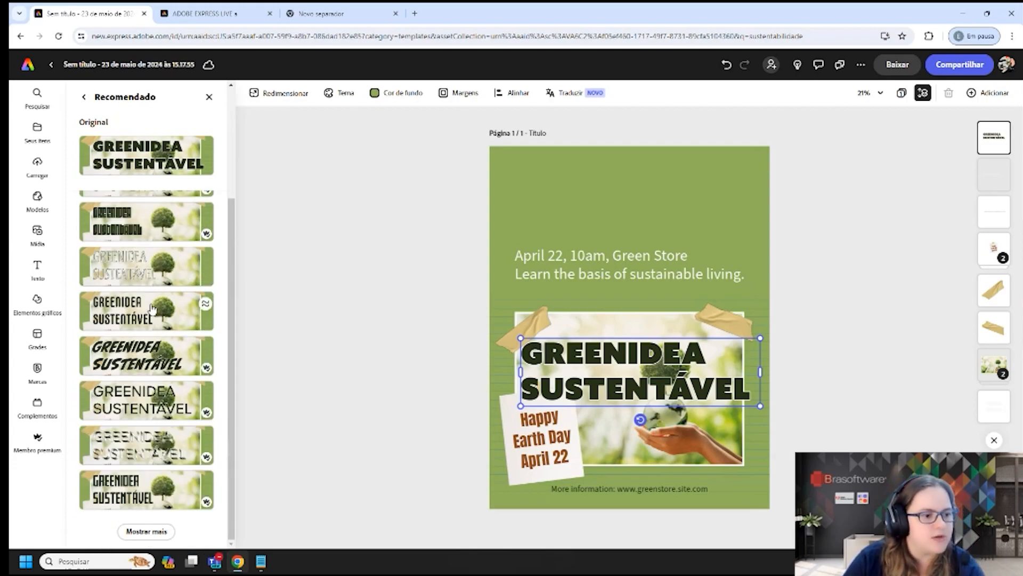
{"action": "left_click", "coordinate": [147, 531]}
{"action": "scroll", "coordinate": [144, 325], "scroll_direction": "down", "scroll_amount": 4}
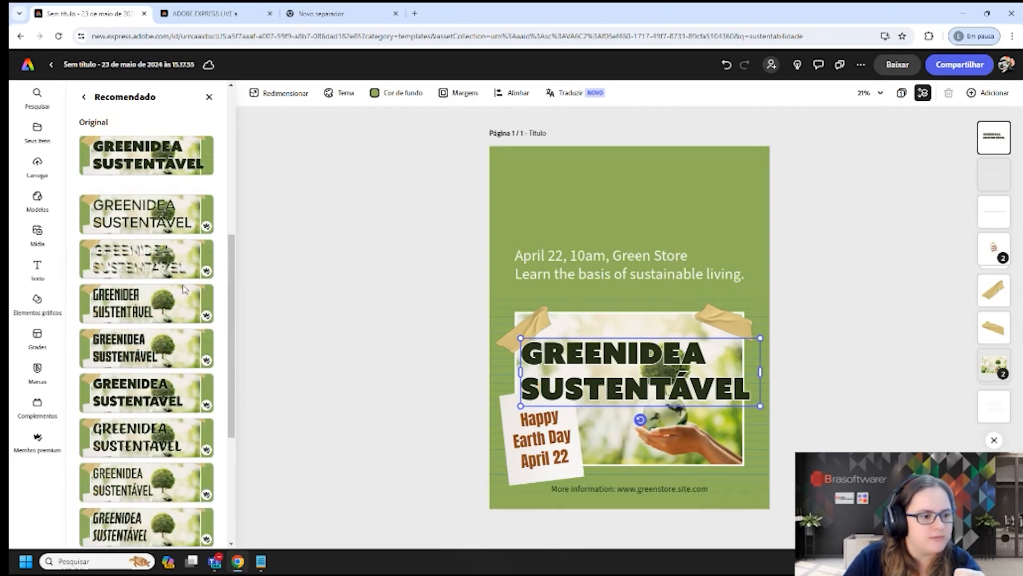
{"action": "left_click", "coordinate": [138, 404]}
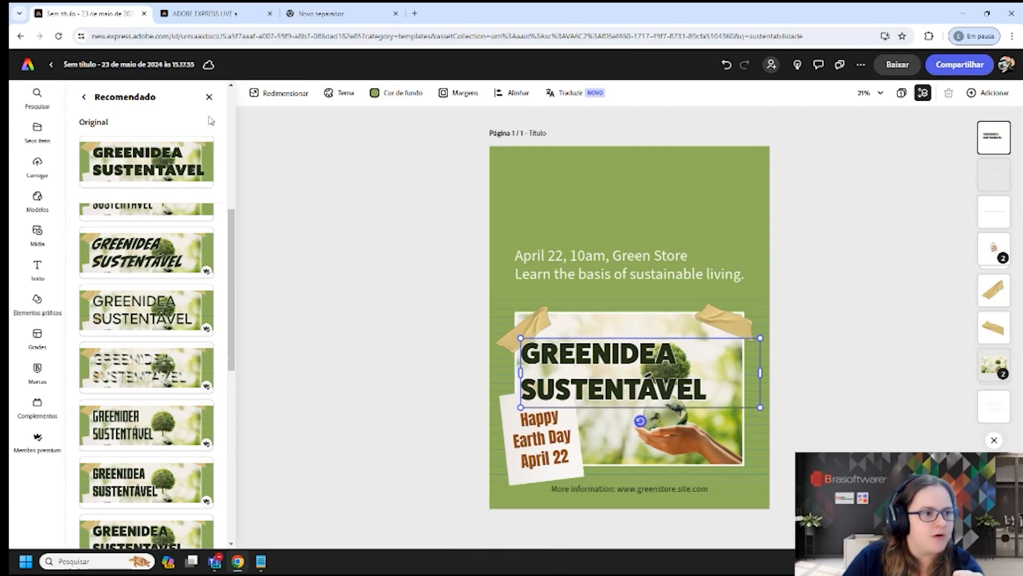
{"action": "left_click", "coordinate": [84, 96]}
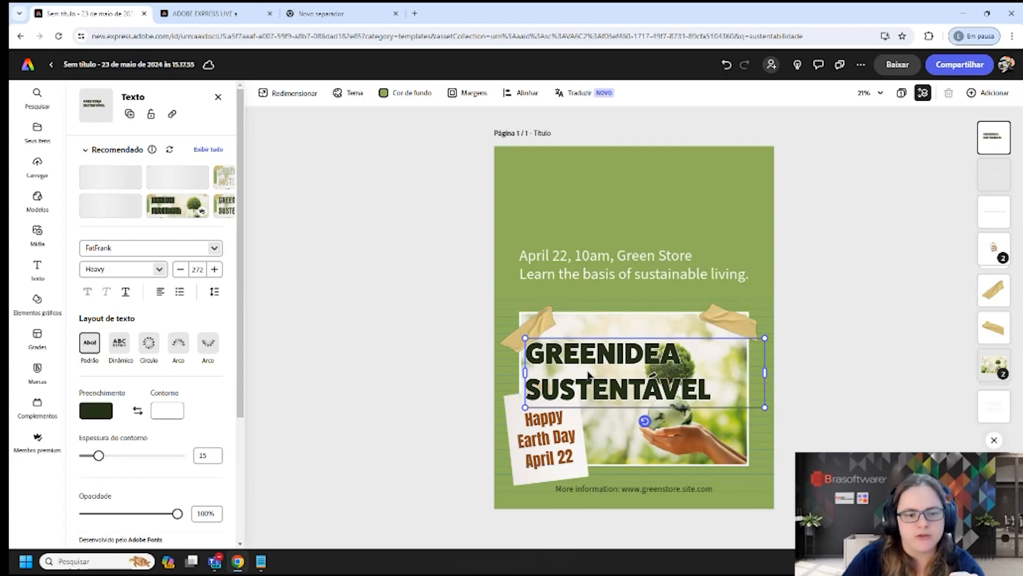
- Move the title back above the event details, and set its letter spacing to 139 and line spacing to 1,1
{"action": "left_click_drag", "start_coordinate": [589, 376], "coordinate": [584, 187]}
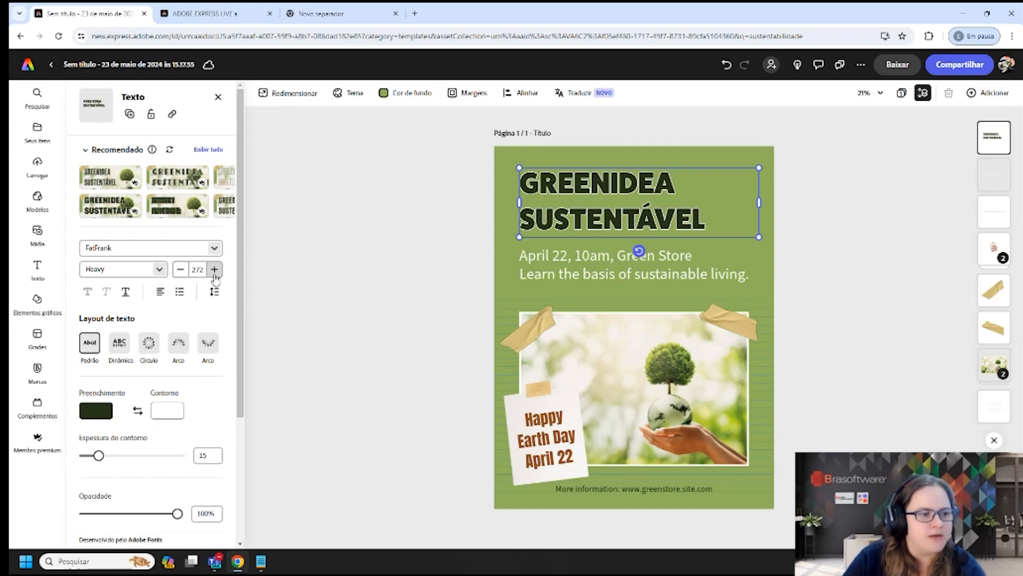
{"action": "left_click", "coordinate": [215, 294]}
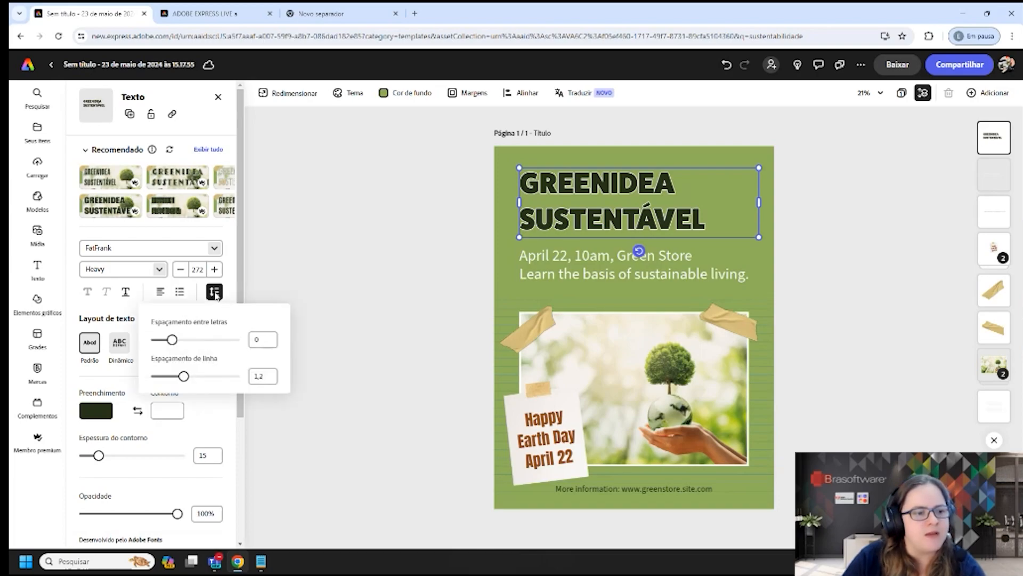
{"action": "left_click_drag", "start_coordinate": [171, 339], "coordinate": [182, 342]}
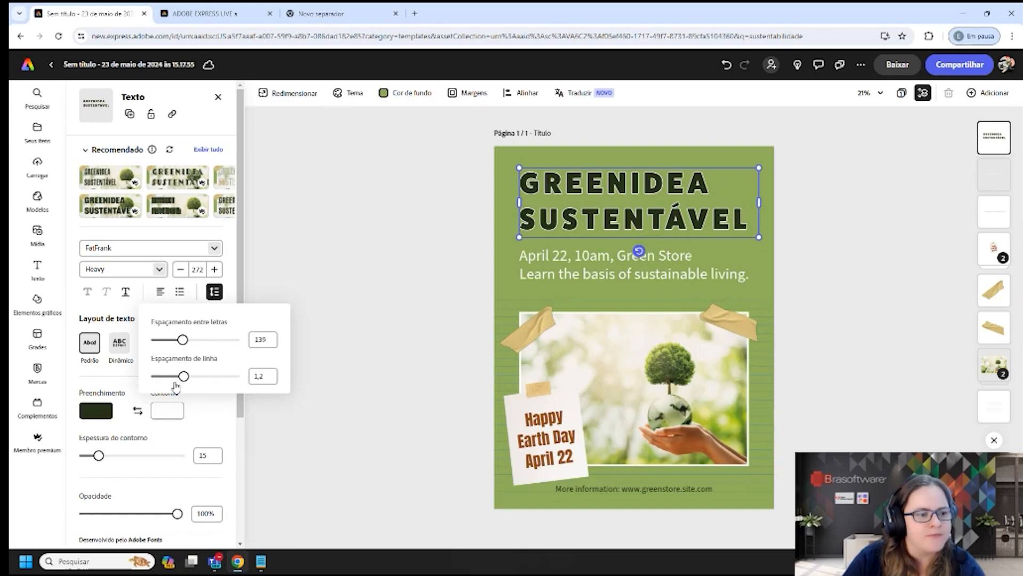
{"action": "mouse_move", "coordinate": [184, 376]}
{"action": "left_mouse_down"}
{"action": "mouse_move", "coordinate": [215, 380]}
{"action": "mouse_move", "coordinate": [180, 380]}
{"action": "left_mouse_up"}
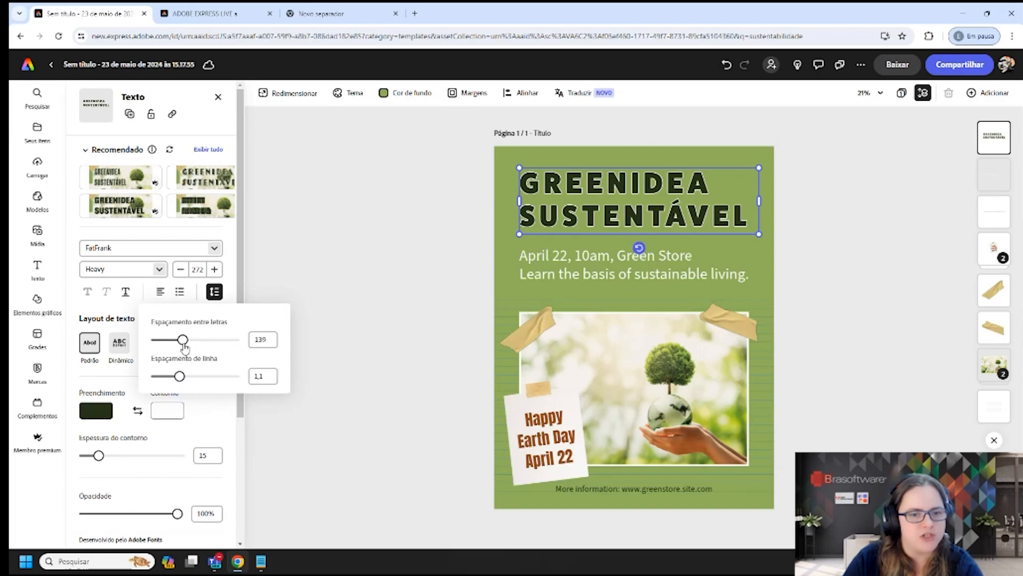
- Set the title's letter spacing to 115 and its line spacing to 1,08
{"action": "mouse_move", "coordinate": [182, 340]}
{"action": "left_mouse_down"}
{"action": "mouse_move", "coordinate": [192, 340]}
{"action": "mouse_move", "coordinate": [181, 341]}
{"action": "left_mouse_up"}
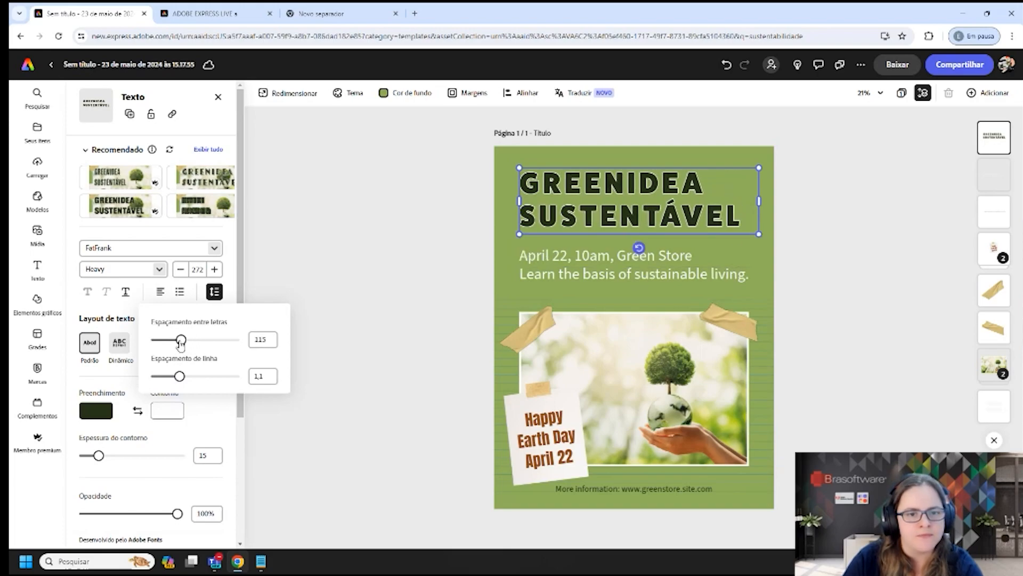
{"action": "mouse_move", "coordinate": [179, 378]}
{"action": "left_mouse_down"}
{"action": "mouse_move", "coordinate": [196, 382]}
{"action": "mouse_move", "coordinate": [179, 377]}
{"action": "left_mouse_up"}
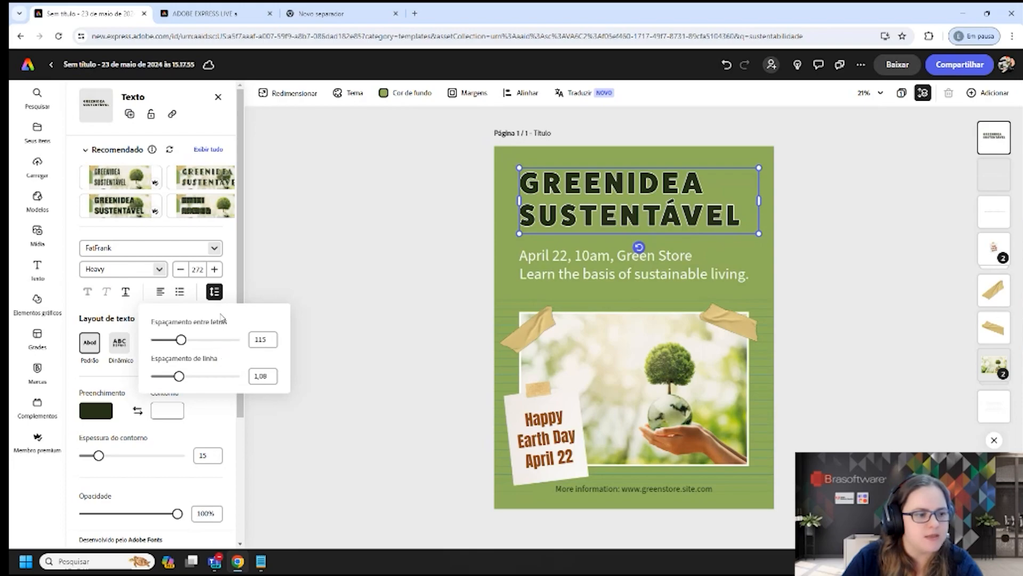
{"action": "left_click", "coordinate": [214, 291]}
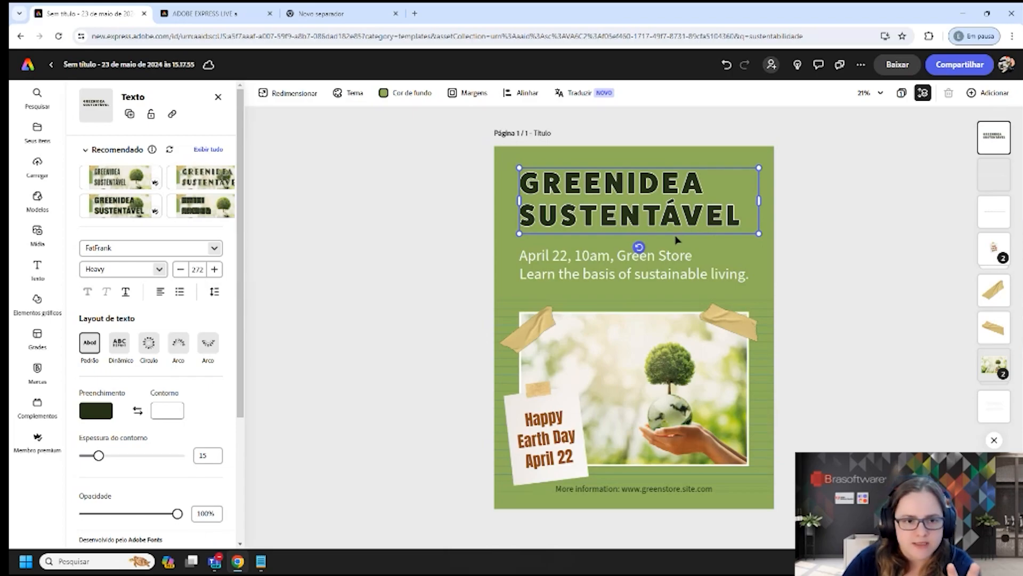
- Apply the Dinâmico text layout to the title and shift it slightly left and down
{"action": "left_click", "coordinate": [121, 344]}
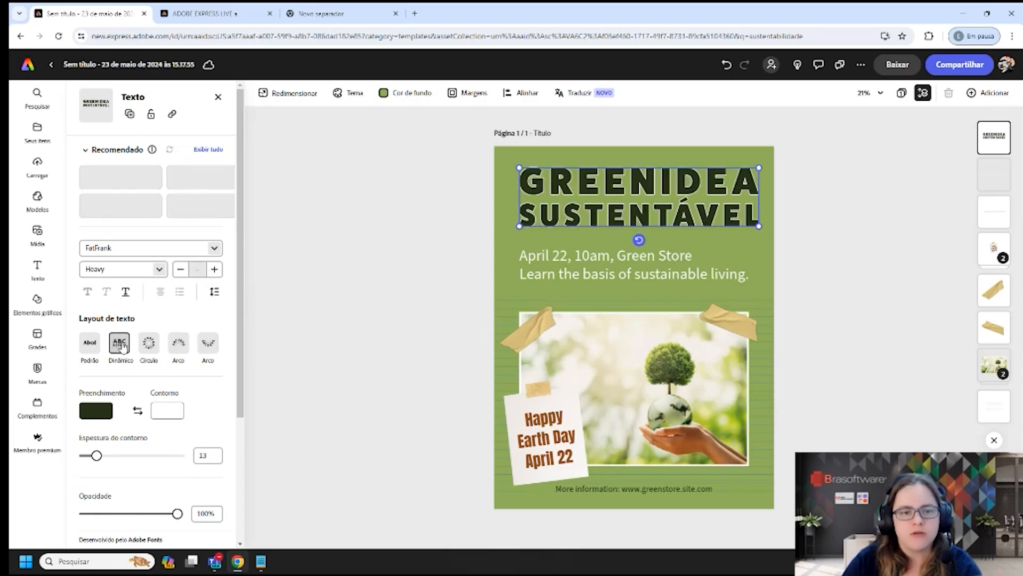
{"action": "left_click_drag", "start_coordinate": [666, 200], "coordinate": [680, 196]}
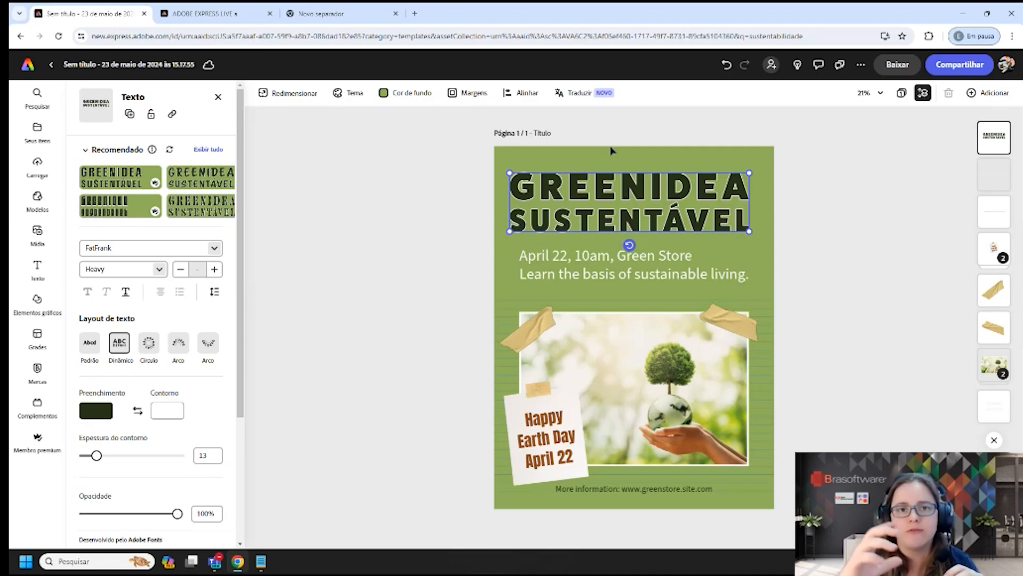
- Try the Círculo layout and both Arco layouts on the title, and return it to Dinâmico
{"action": "left_click", "coordinate": [152, 346]}
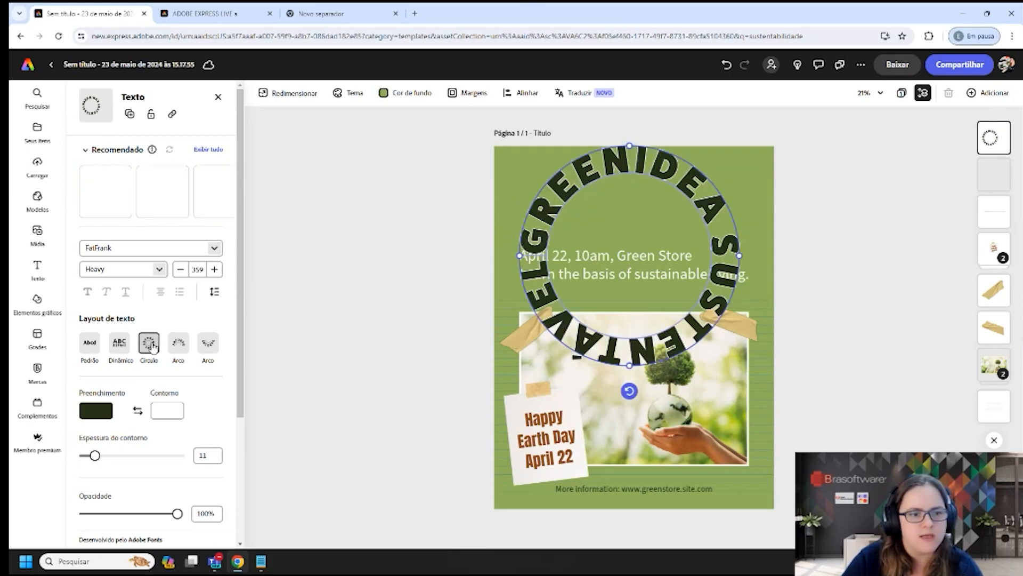
{"action": "left_click", "coordinate": [180, 349]}
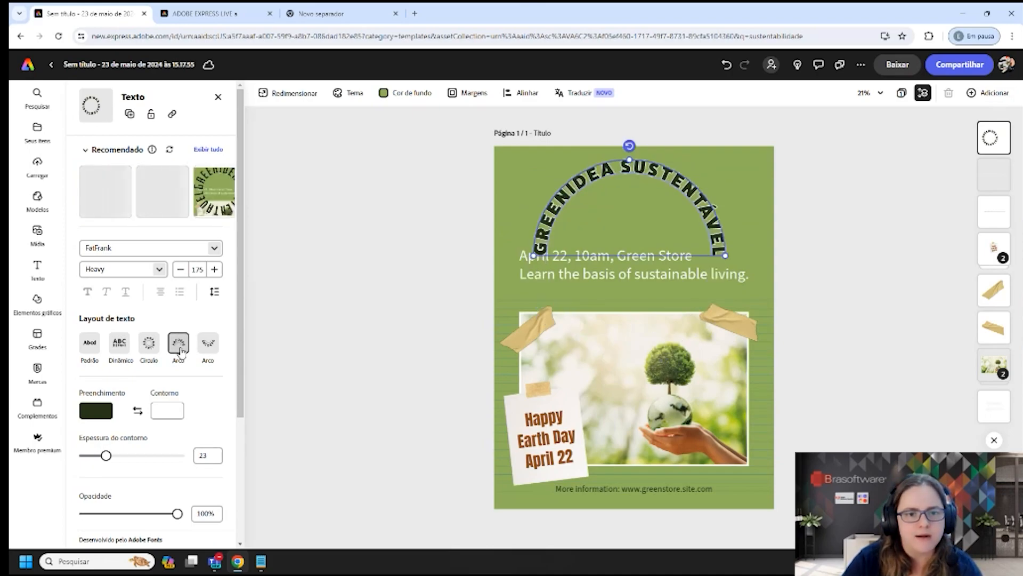
{"action": "left_click", "coordinate": [210, 350]}
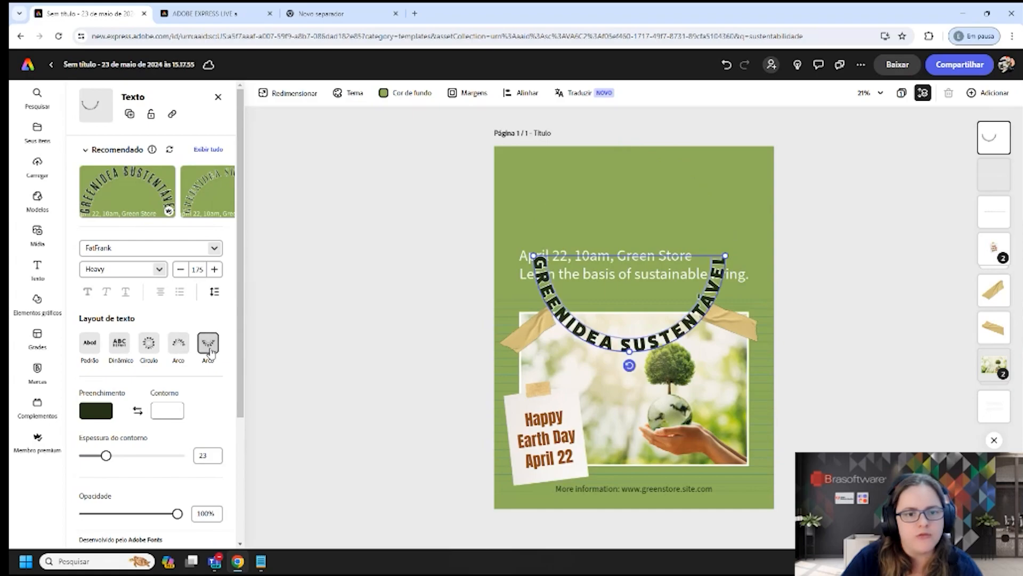
{"action": "left_click", "coordinate": [119, 343]}
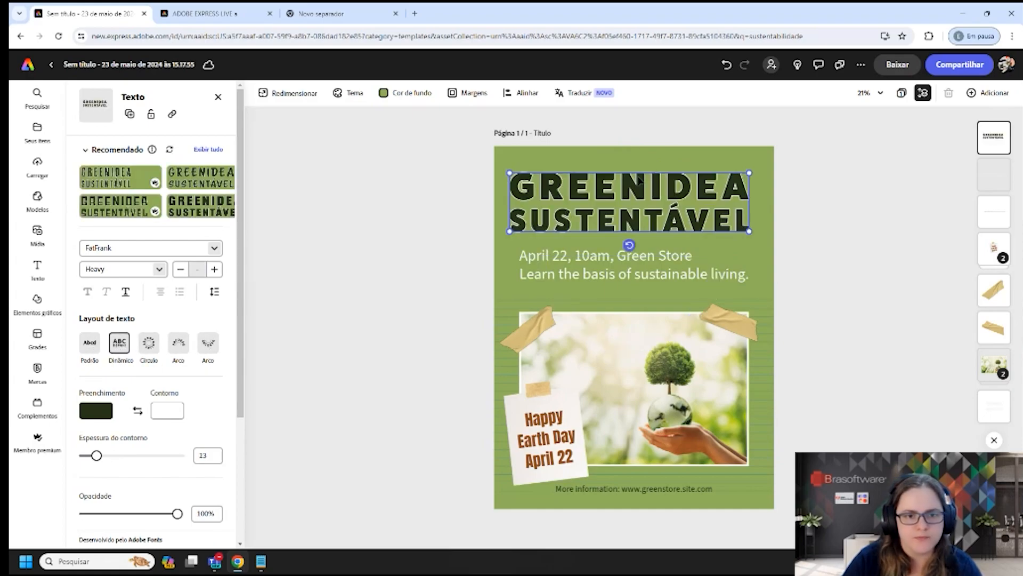
- Move the title slightly up, enlarge it to nearly the page width, and reduce its outline thickness to 0
{"action": "left_click_drag", "start_coordinate": [653, 187], "coordinate": [651, 180]}
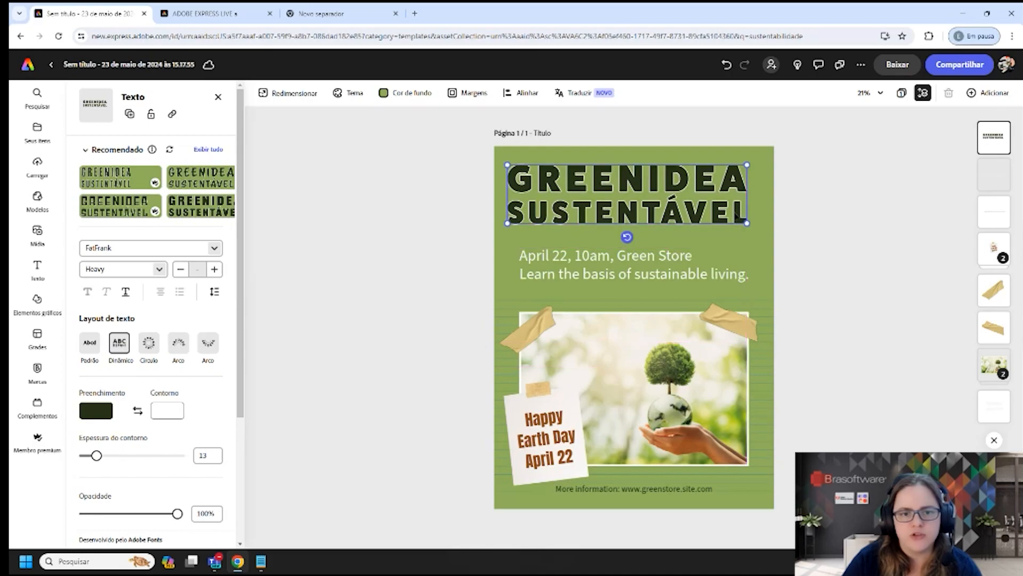
{"action": "left_click_drag", "start_coordinate": [747, 222], "coordinate": [765, 228]}
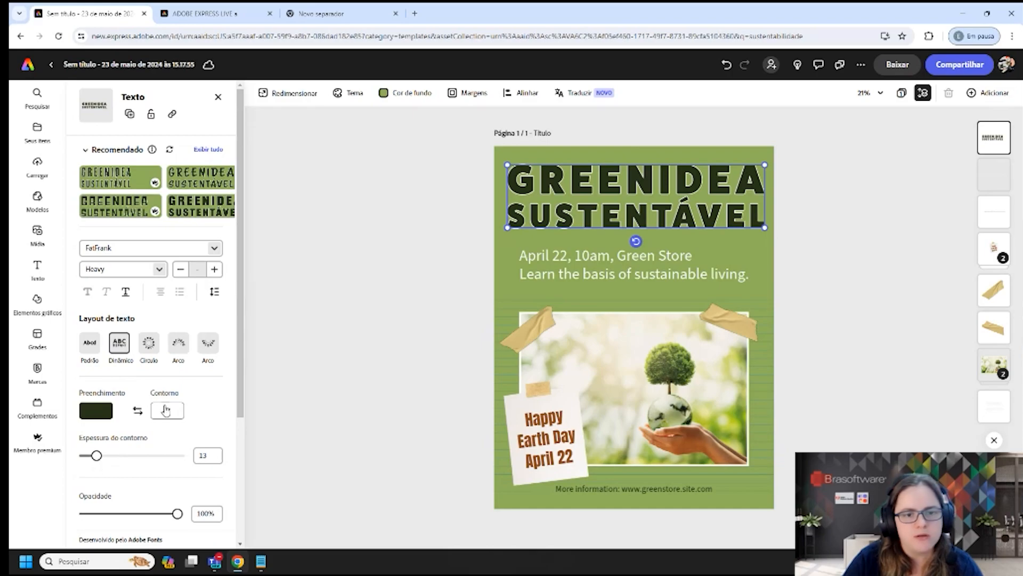
{"action": "left_click_drag", "start_coordinate": [96, 456], "coordinate": [52, 460]}
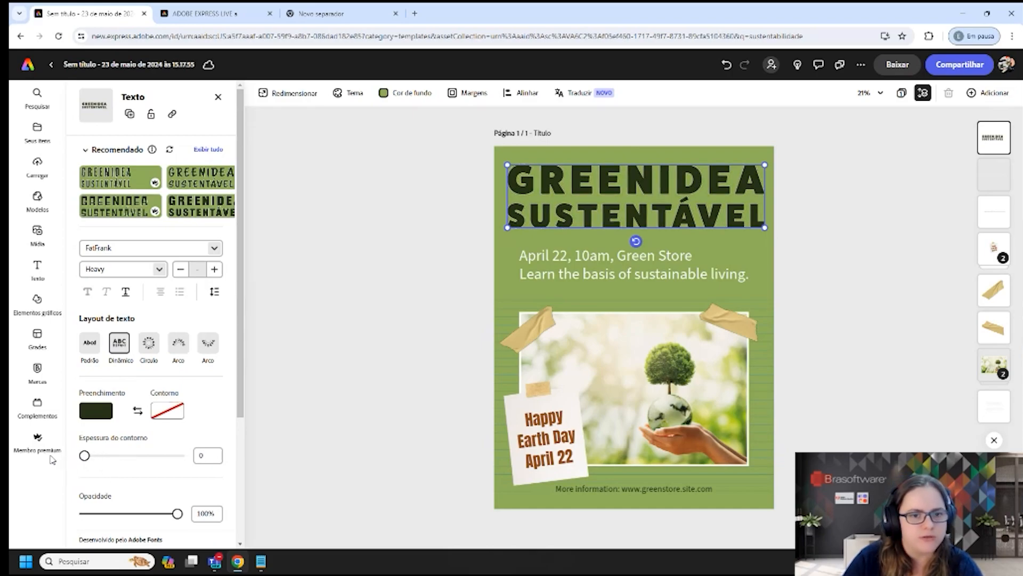
- Try flipping the title horizontally and vertically, keeping its original orientation
{"action": "scroll", "coordinate": [215, 409], "scroll_direction": "down", "scroll_amount": 3}
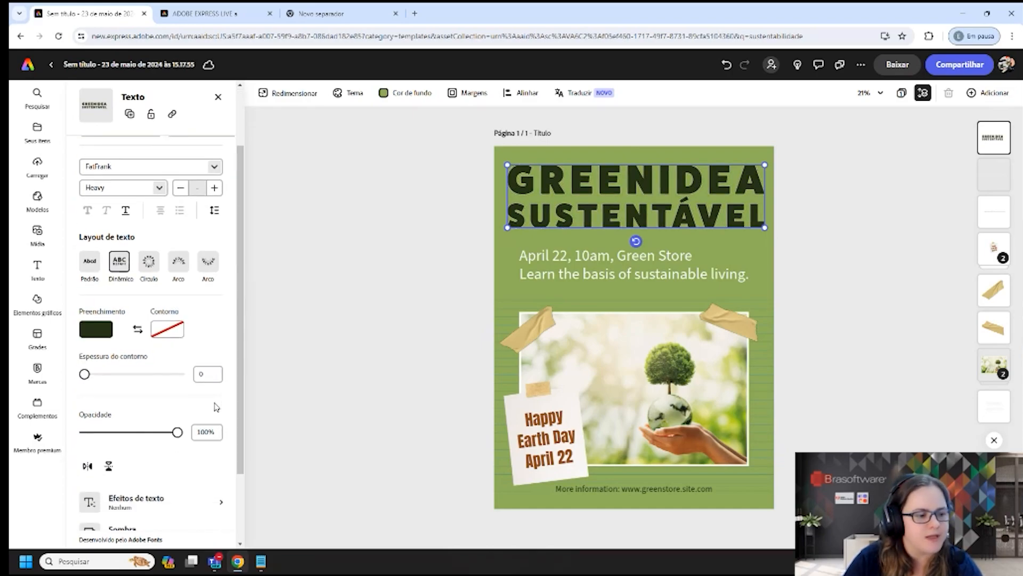
{"action": "scroll", "coordinate": [175, 360], "scroll_direction": "down", "scroll_amount": 1}
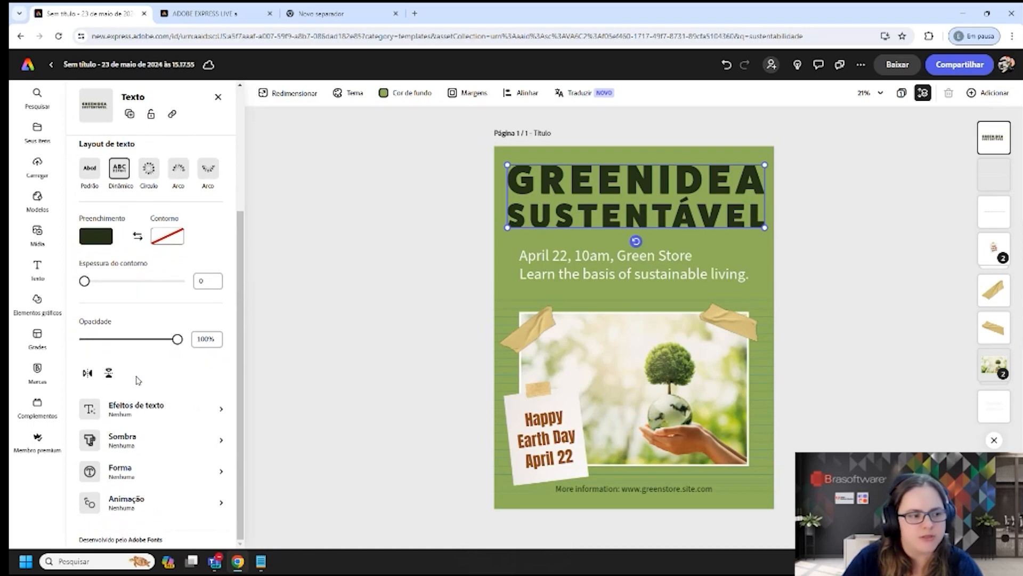
{"action": "left_click", "coordinate": [88, 374]}
{"action": "left_click", "coordinate": [88, 373]}
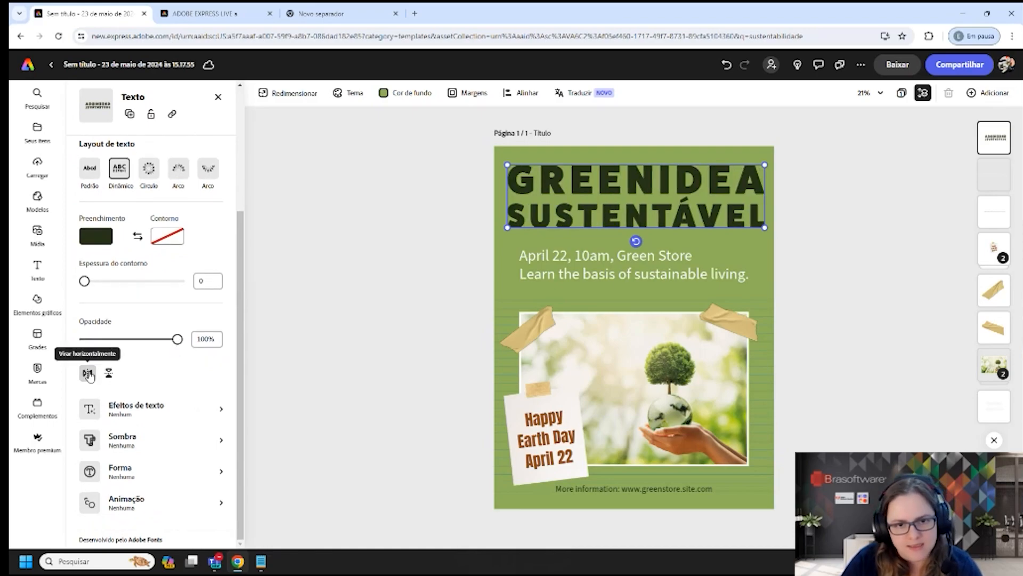
{"action": "left_click", "coordinate": [109, 373]}
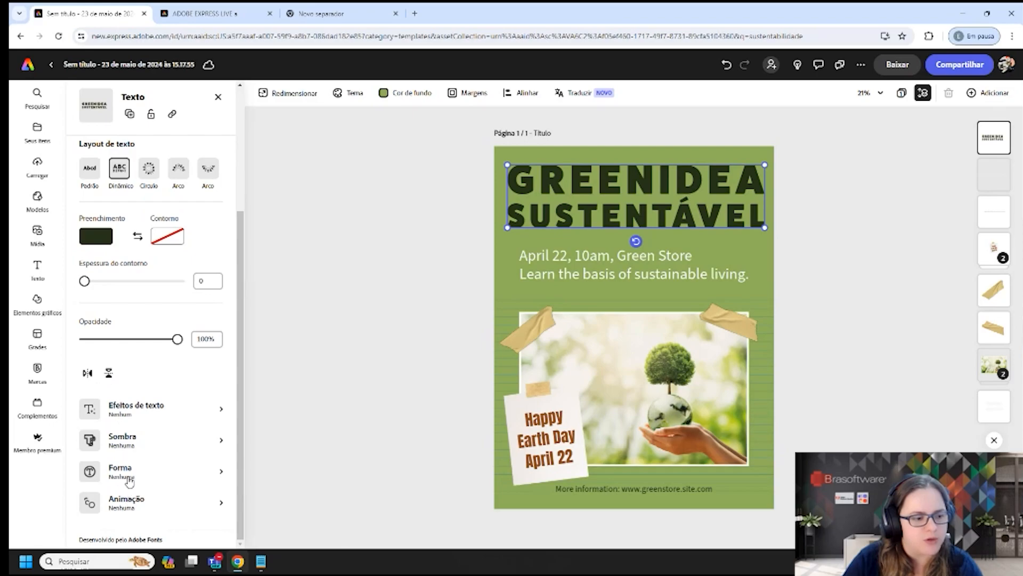
- Give the title a Definida shadow in a dark green sampled from the tree in the photo
{"action": "left_click", "coordinate": [122, 437]}
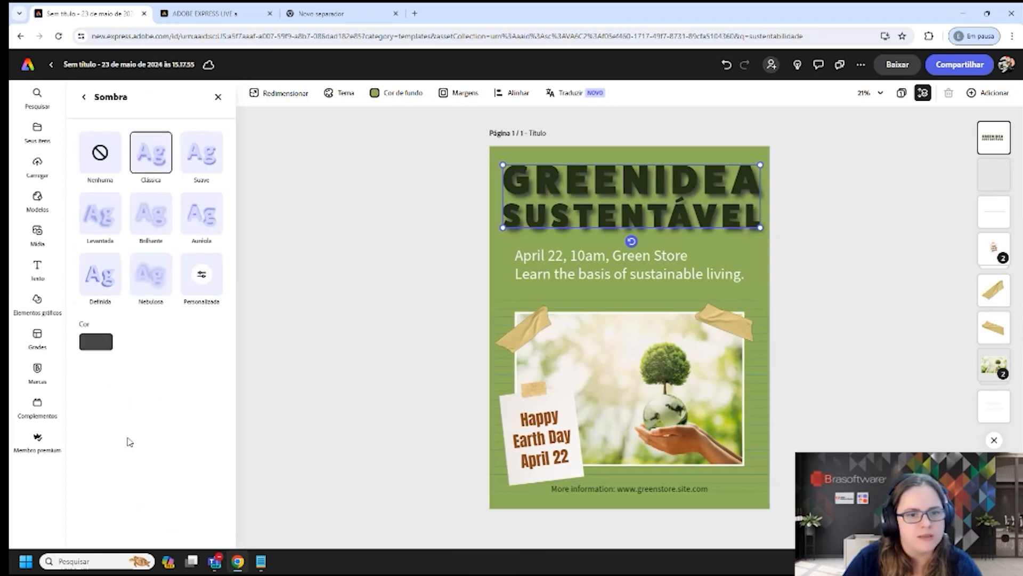
{"action": "left_click", "coordinate": [101, 274]}
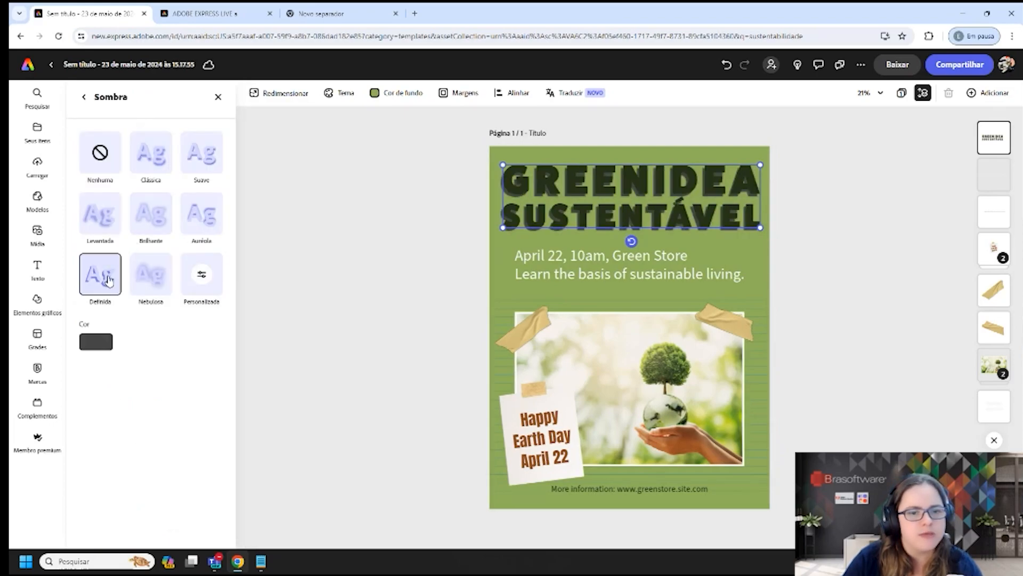
{"action": "left_click", "coordinate": [98, 342]}
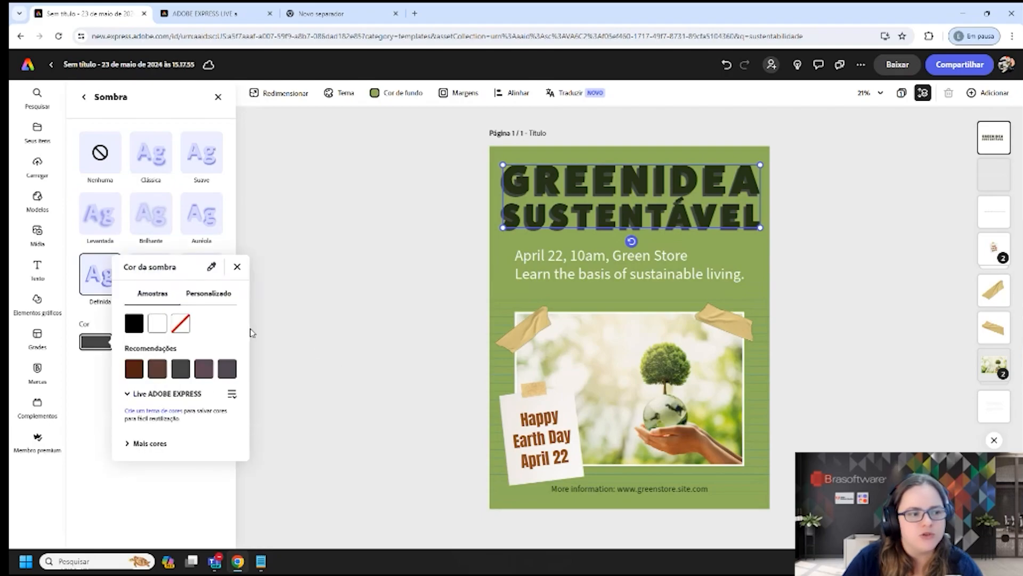
{"action": "left_click", "coordinate": [210, 266]}
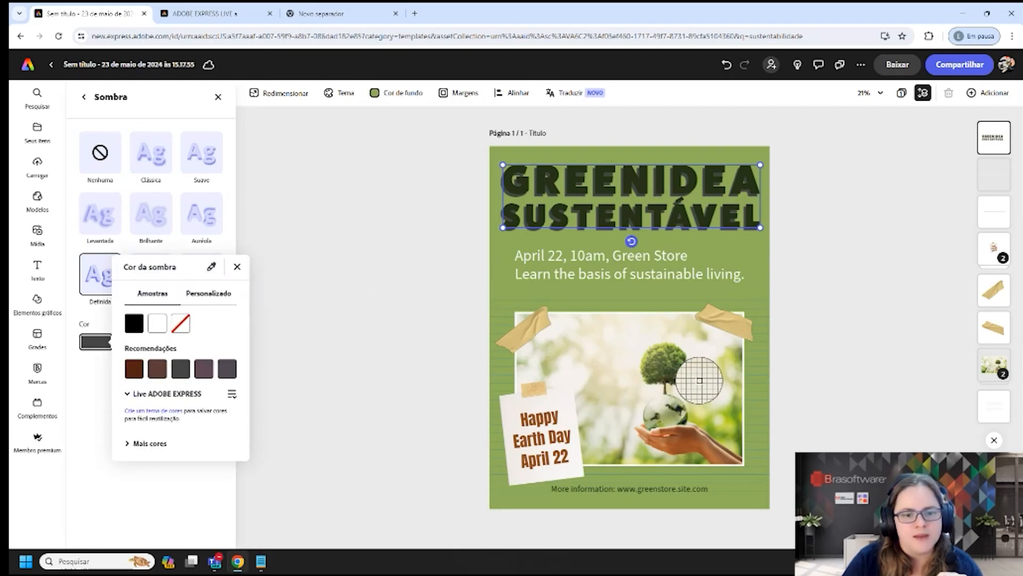
{"action": "left_click", "coordinate": [671, 374]}
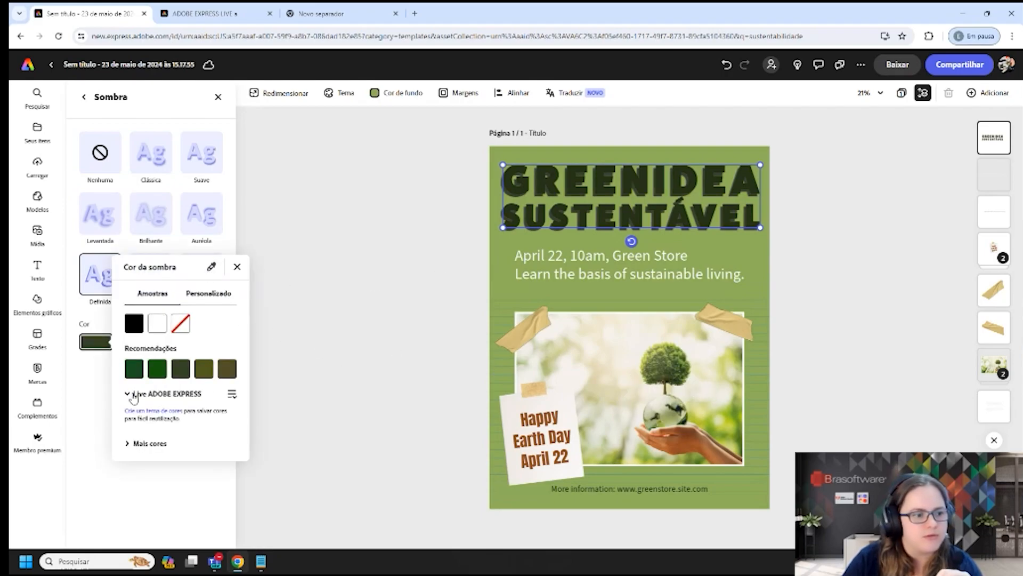
- Try a recommended dark green and a brighter custom green for the title's shadow, and remove the shadow
{"action": "left_click", "coordinate": [157, 368]}
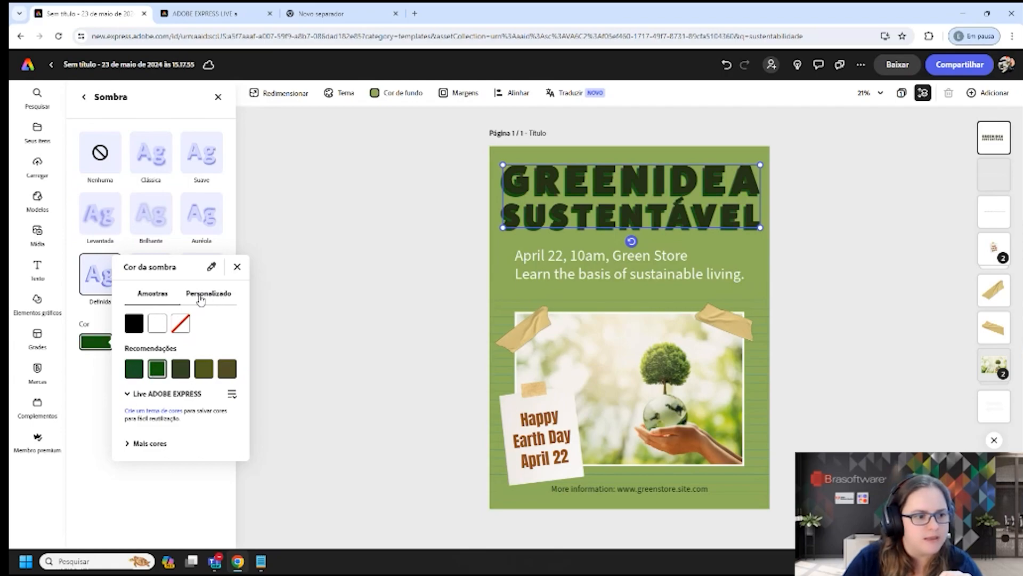
{"action": "left_click", "coordinate": [216, 301]}
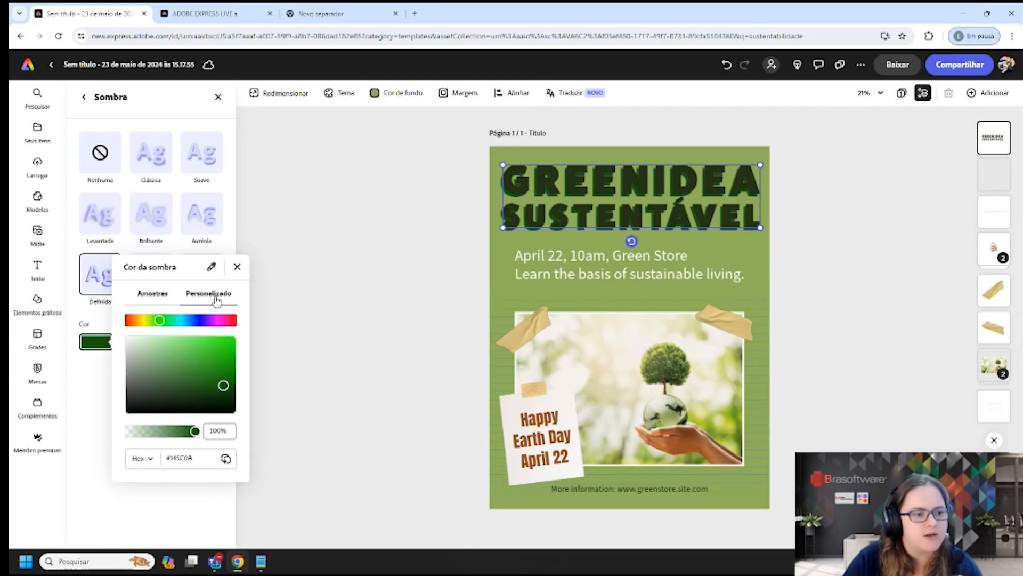
{"action": "mouse_move", "coordinate": [202, 373]}
{"action": "left_mouse_down"}
{"action": "mouse_move", "coordinate": [213, 350]}
{"action": "mouse_move", "coordinate": [200, 354]}
{"action": "mouse_move", "coordinate": [220, 348]}
{"action": "left_mouse_up"}
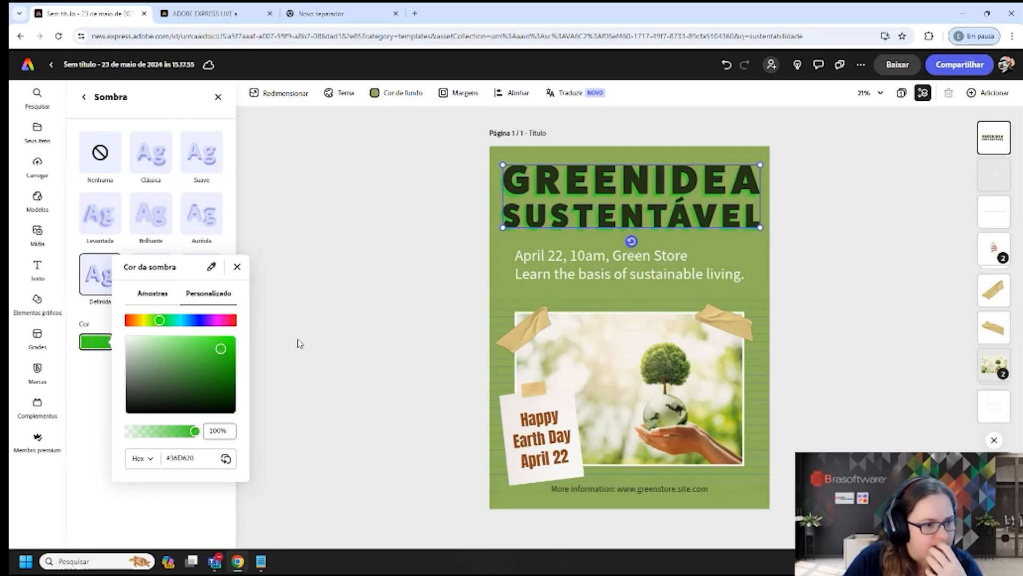
{"action": "left_click", "coordinate": [237, 267]}
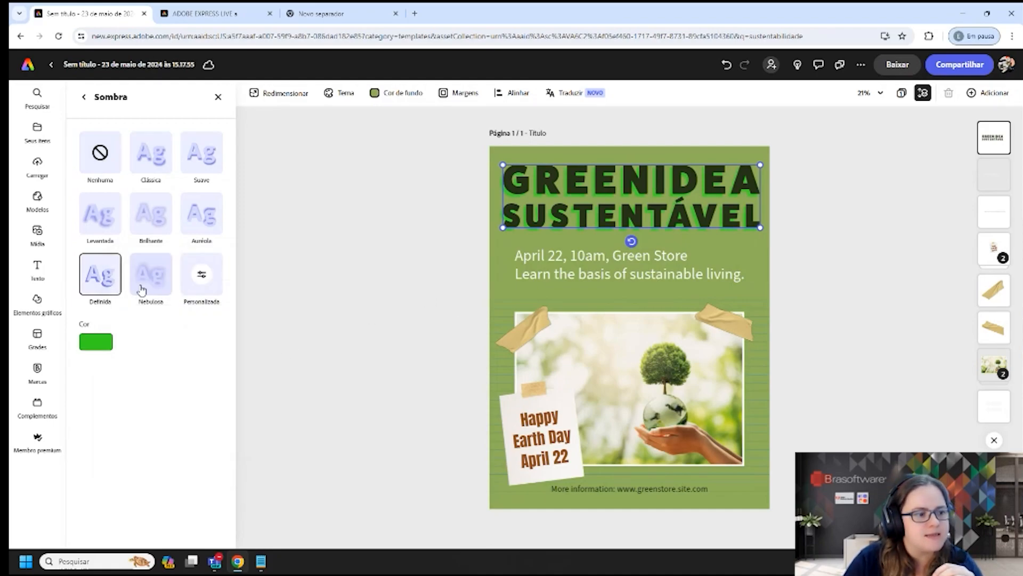
{"action": "left_click", "coordinate": [100, 153]}
{"action": "left_click", "coordinate": [84, 97]}
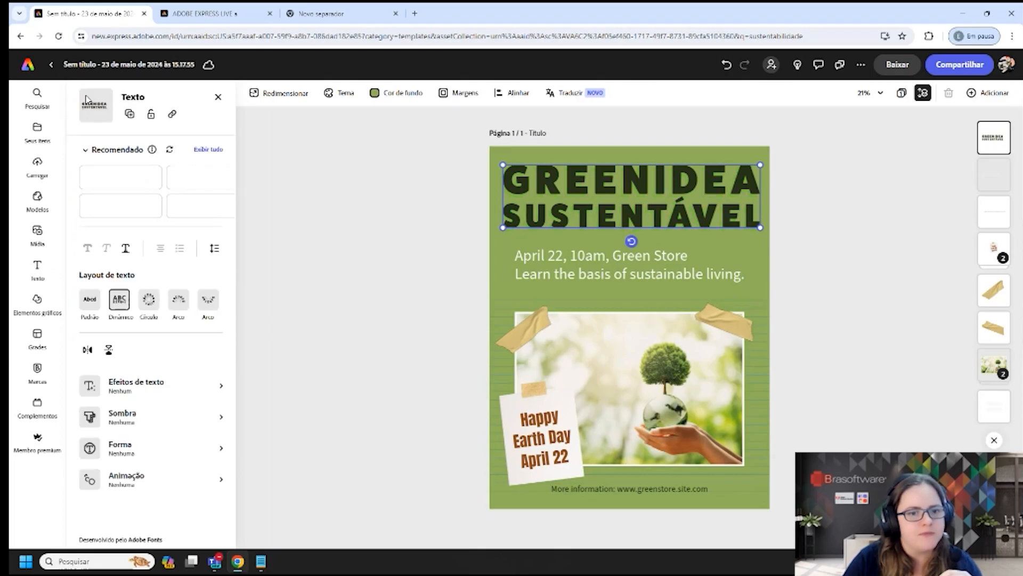
- Add a basic shape behind the title's lines and set its fill to white, #FFFFFF
{"action": "scroll", "coordinate": [136, 443], "scroll_direction": "down", "scroll_amount": 3}
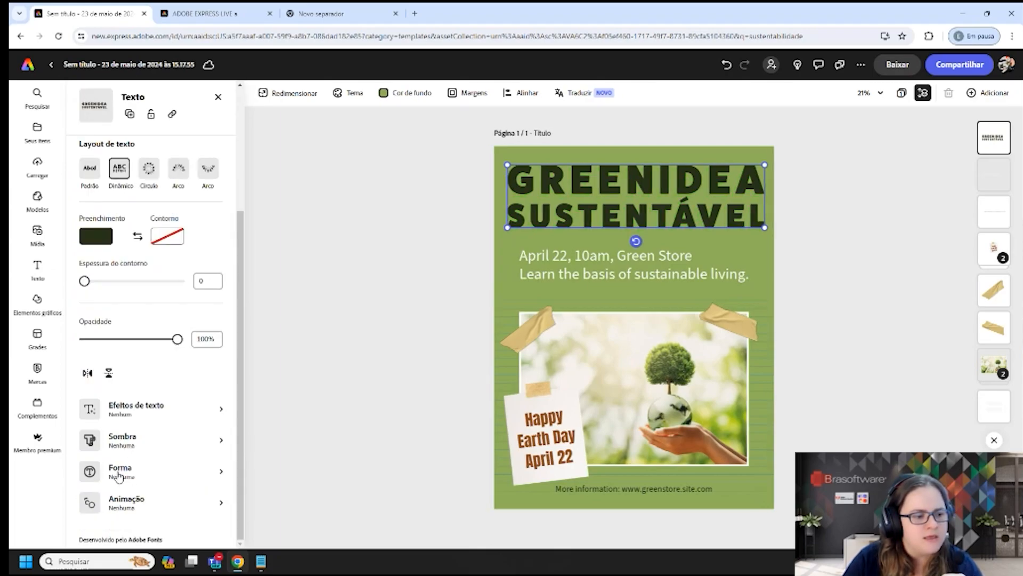
{"action": "left_click", "coordinate": [91, 473]}
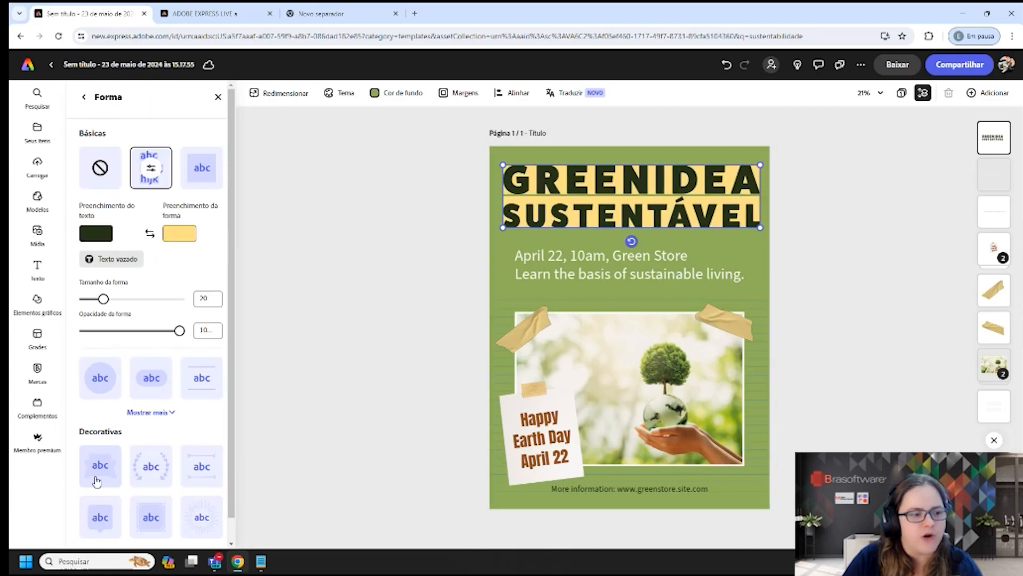
{"action": "left_click", "coordinate": [181, 234]}
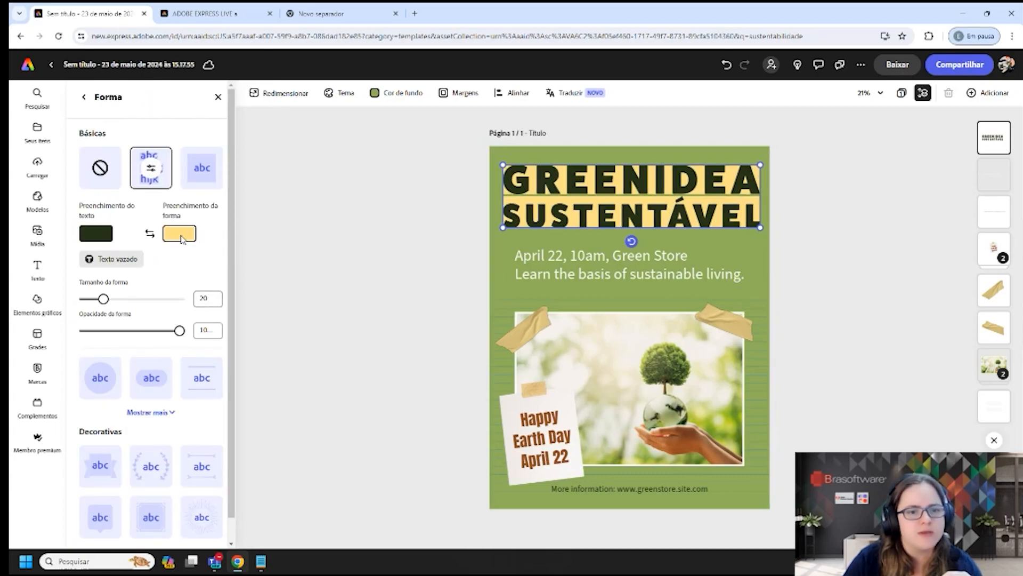
{"action": "left_click", "coordinate": [242, 223]}
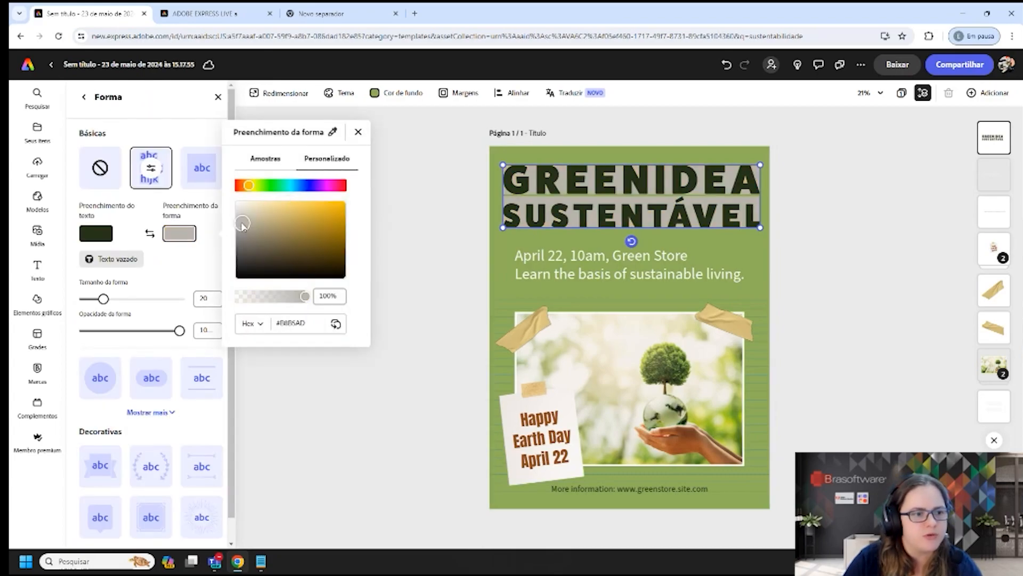
{"action": "left_click", "coordinate": [260, 185]}
{"action": "left_click_drag", "start_coordinate": [261, 189], "coordinate": [253, 187]}
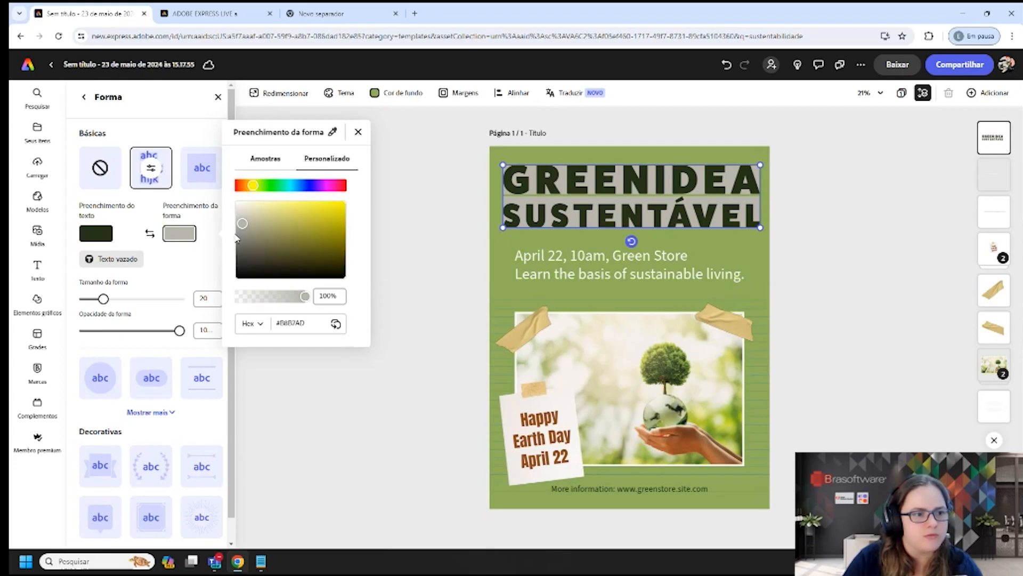
{"action": "left_click_drag", "start_coordinate": [238, 238], "coordinate": [225, 190]}
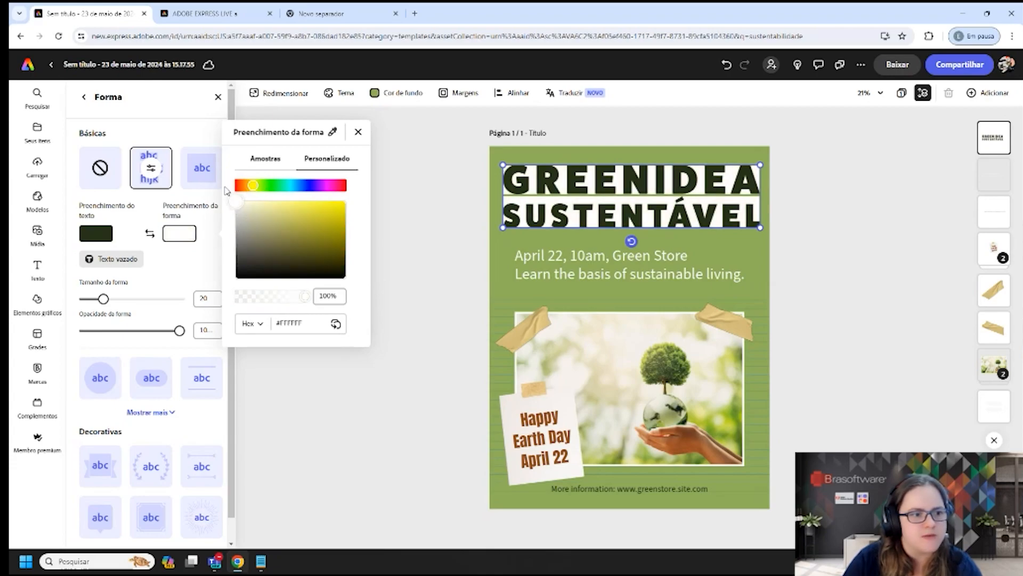
{"action": "left_click", "coordinate": [358, 131]}
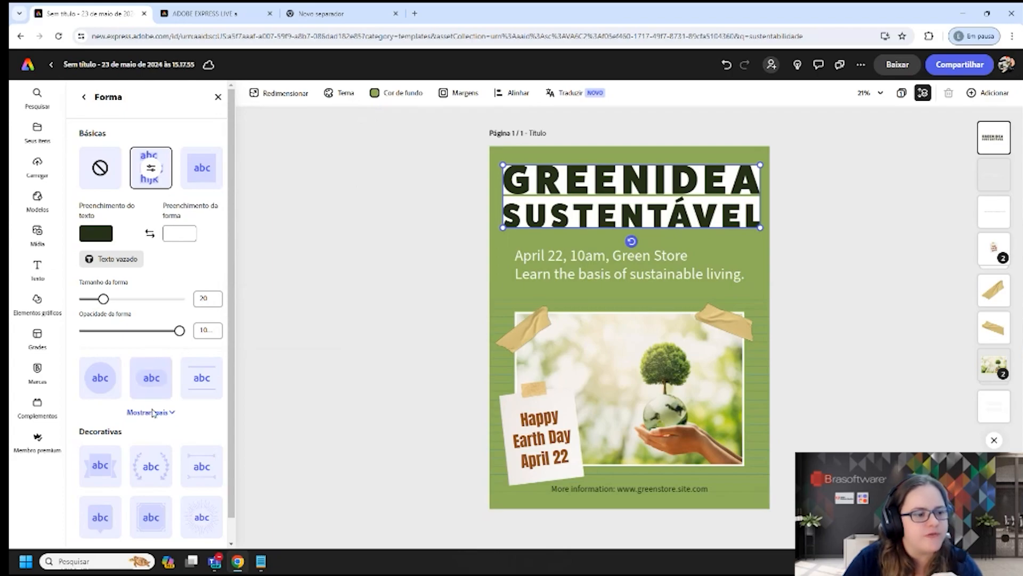
- Expand the basic shapes, try the circle behind the title, and apply the rounded pill shape
{"action": "scroll", "coordinate": [165, 389], "scroll_direction": "down", "scroll_amount": 1}
{"action": "left_click", "coordinate": [160, 388]}
{"action": "scroll", "coordinate": [172, 349], "scroll_direction": "down", "scroll_amount": 2}
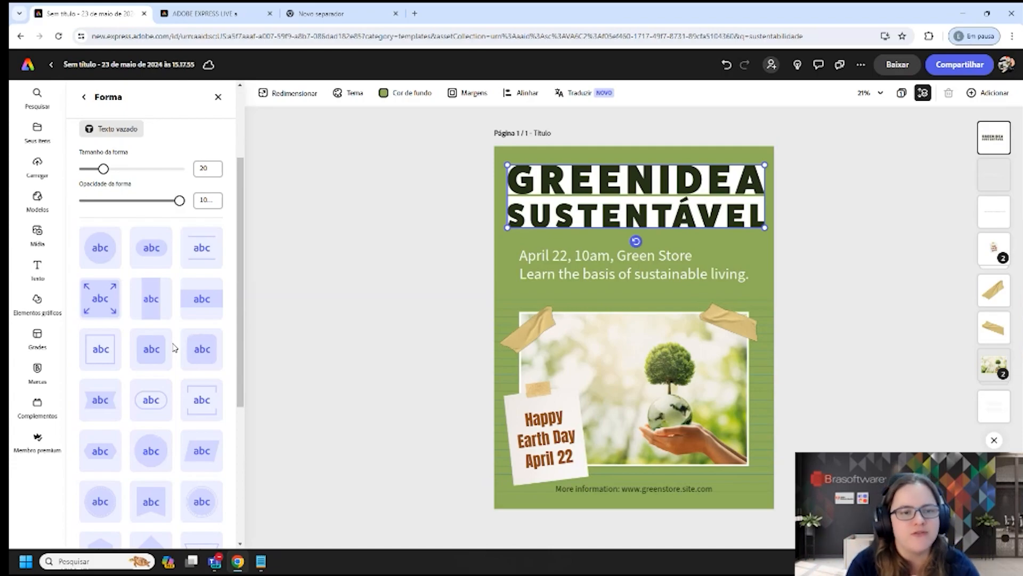
{"action": "left_click", "coordinate": [101, 247]}
{"action": "left_click", "coordinate": [153, 227]}
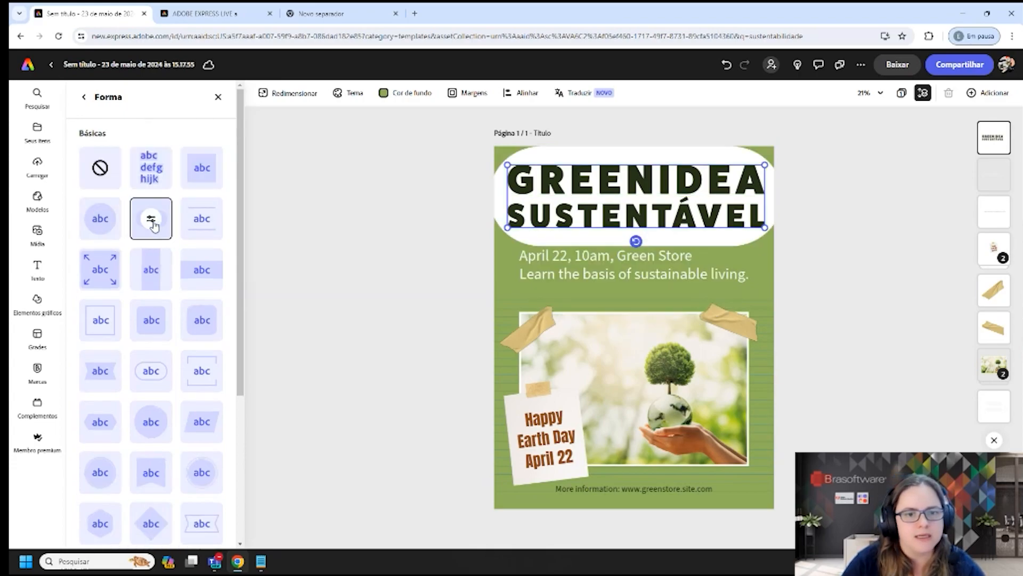
- Try the parallel lines, vertical band, brush-edged rectangle and outlined pill behind the title, and undo a trial shrinking of the title
{"action": "left_click", "coordinate": [202, 219]}
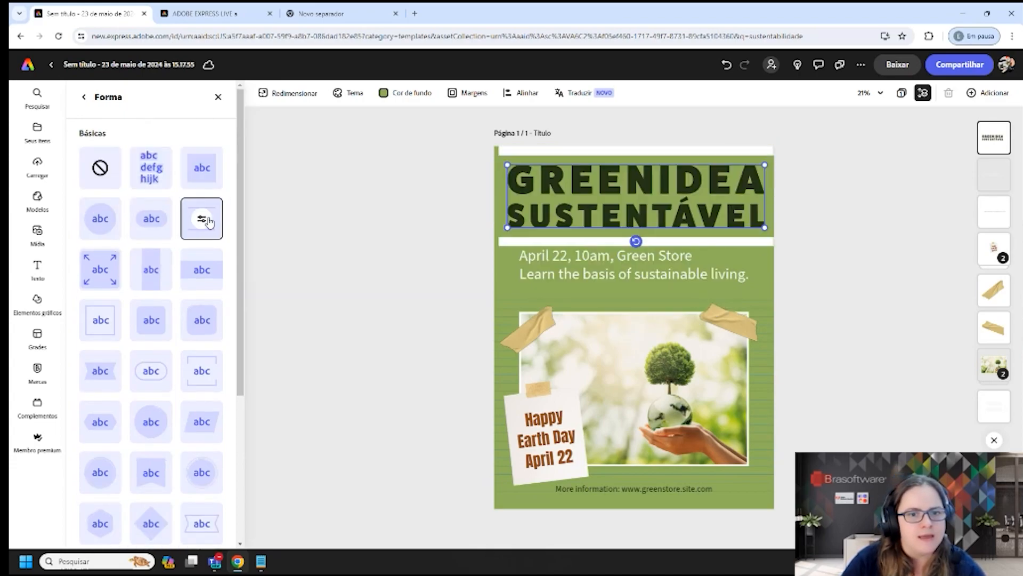
{"action": "left_click", "coordinate": [205, 264]}
{"action": "left_click", "coordinate": [151, 280]}
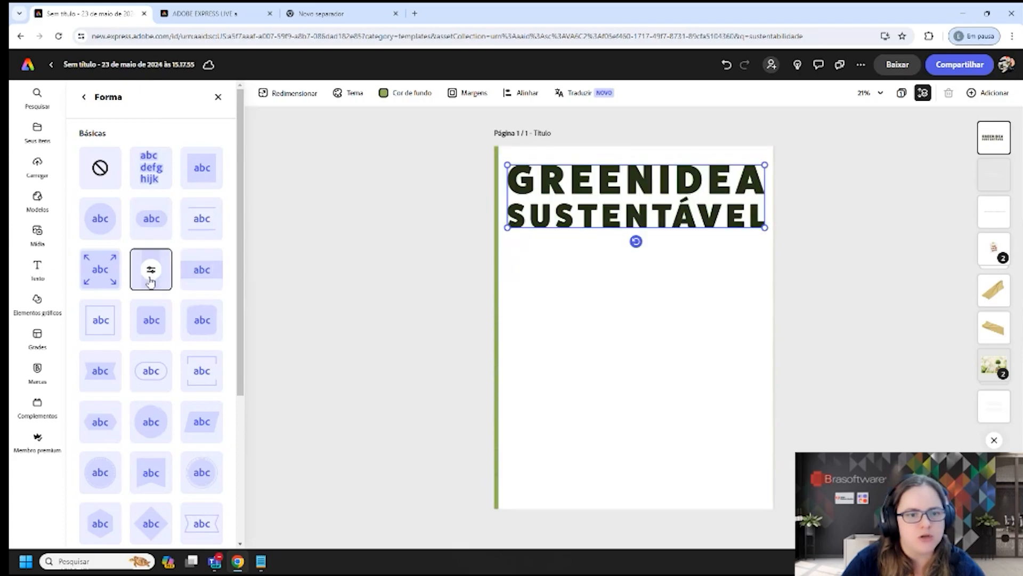
{"action": "left_click", "coordinate": [150, 323]}
{"action": "left_click", "coordinate": [204, 322]}
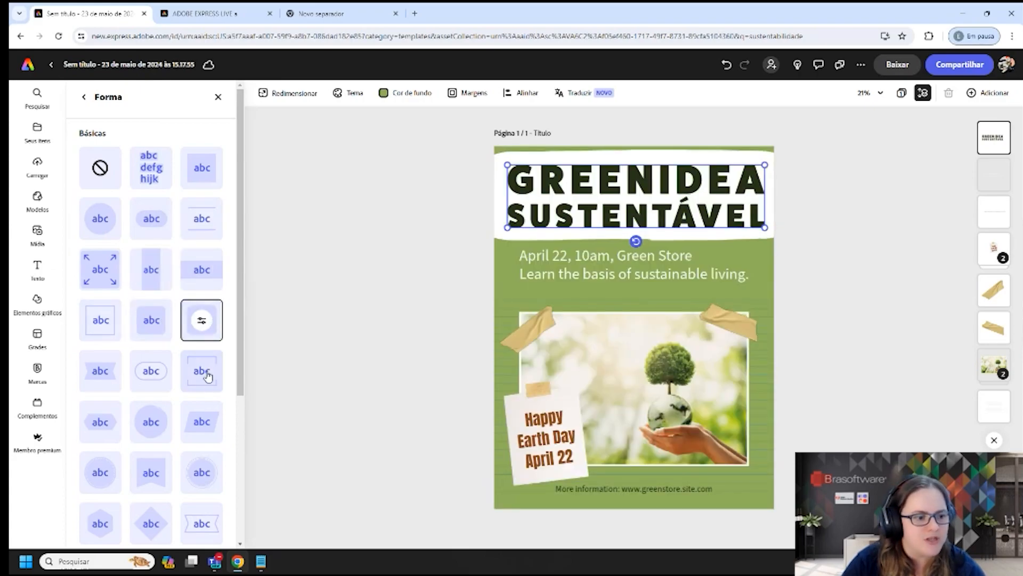
{"action": "left_click", "coordinate": [211, 361]}
{"action": "left_click", "coordinate": [141, 384]}
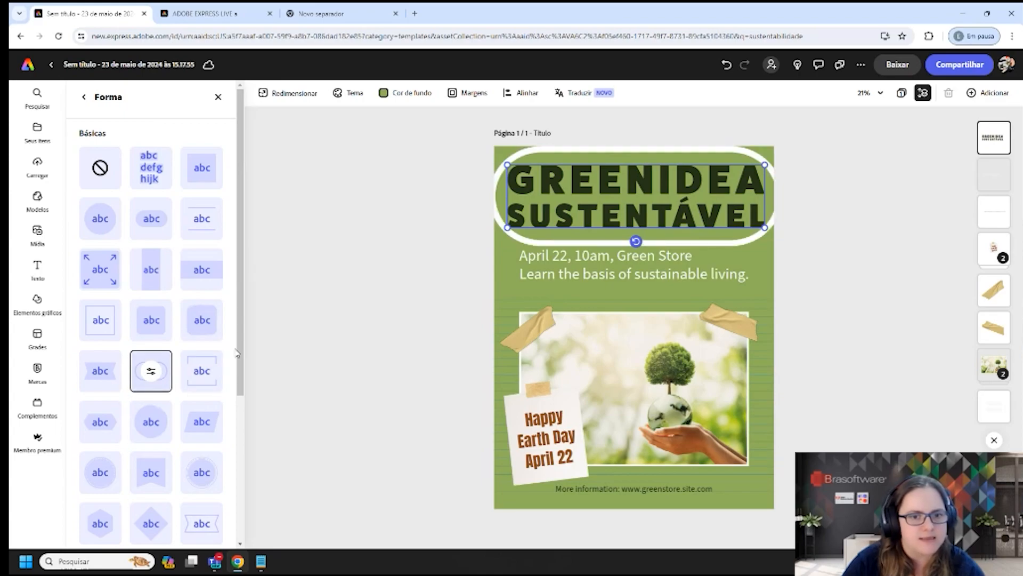
{"action": "left_click_drag", "start_coordinate": [765, 165], "coordinate": [637, 213]}
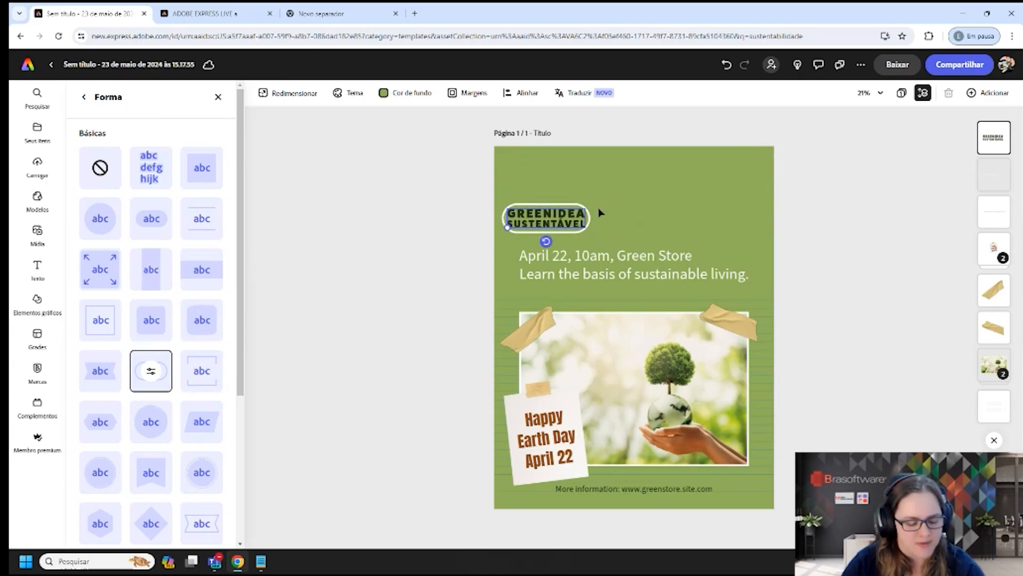
{"action": "key", "text": "ctrl+z"}
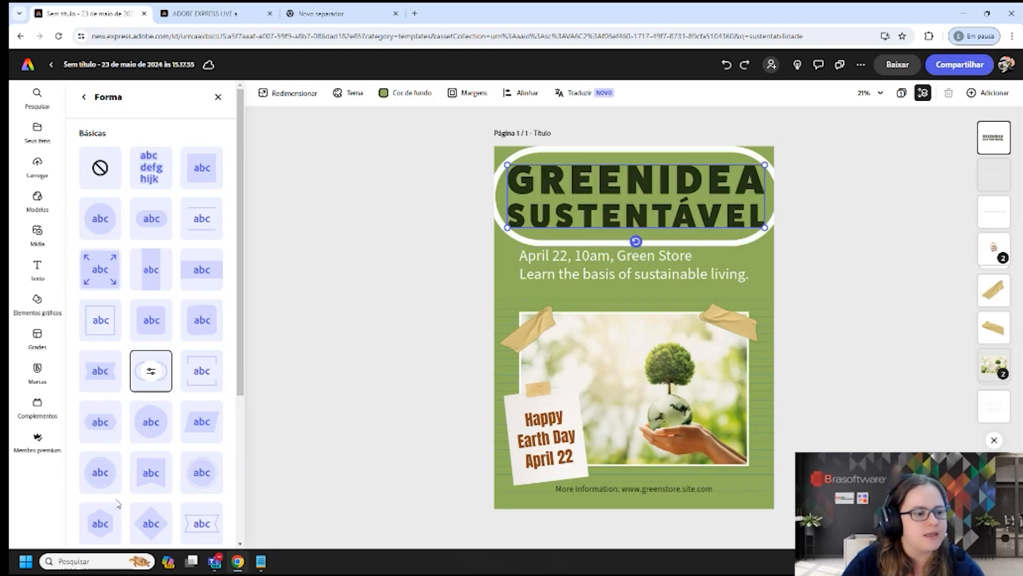
- Put the basic banner shape with pointed ends behind the title, shrink the title and center it above the event details
{"action": "left_click", "coordinate": [100, 421]}
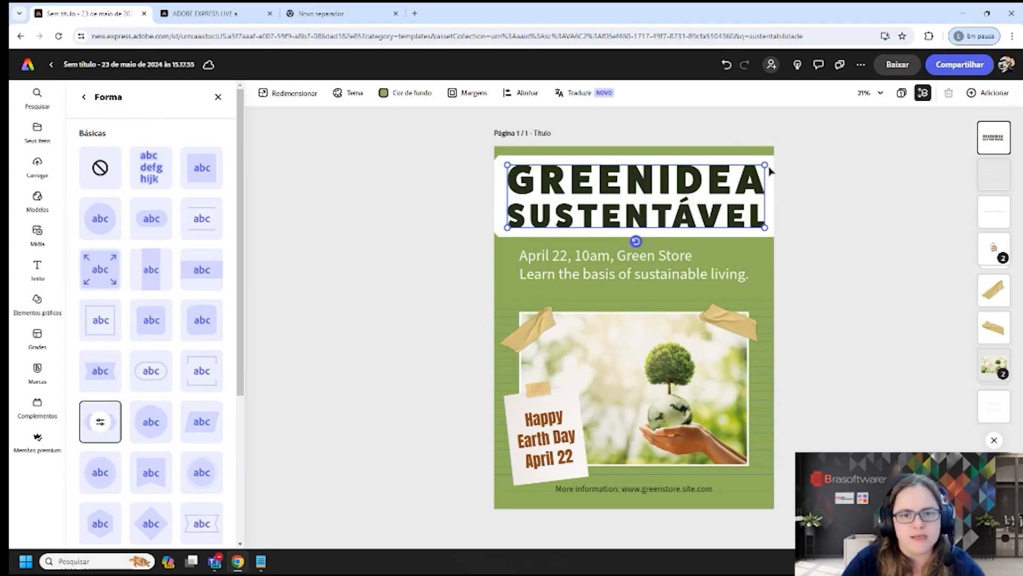
{"action": "left_click_drag", "start_coordinate": [766, 165], "coordinate": [667, 188]}
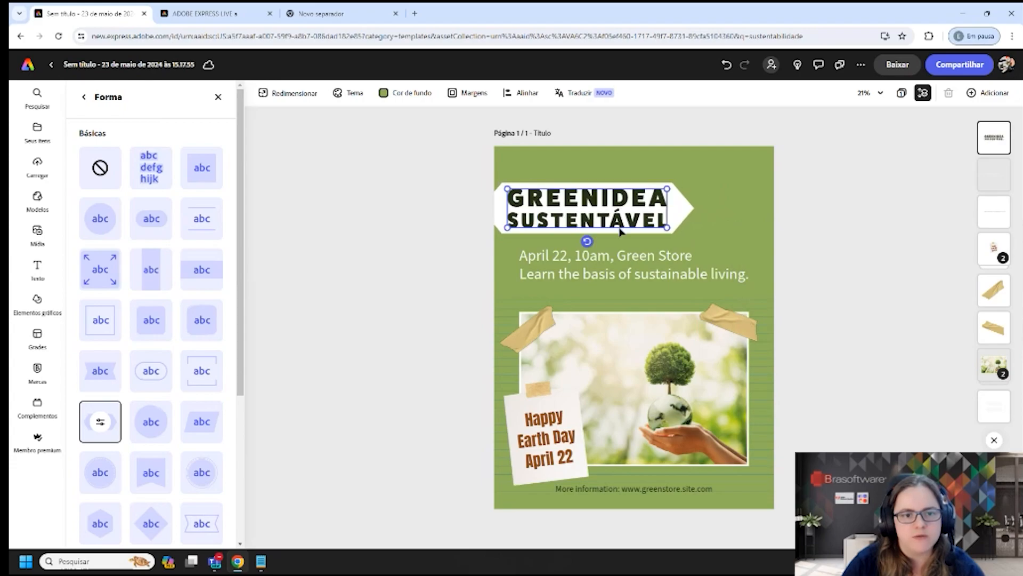
{"action": "left_click_drag", "start_coordinate": [619, 230], "coordinate": [653, 230]}
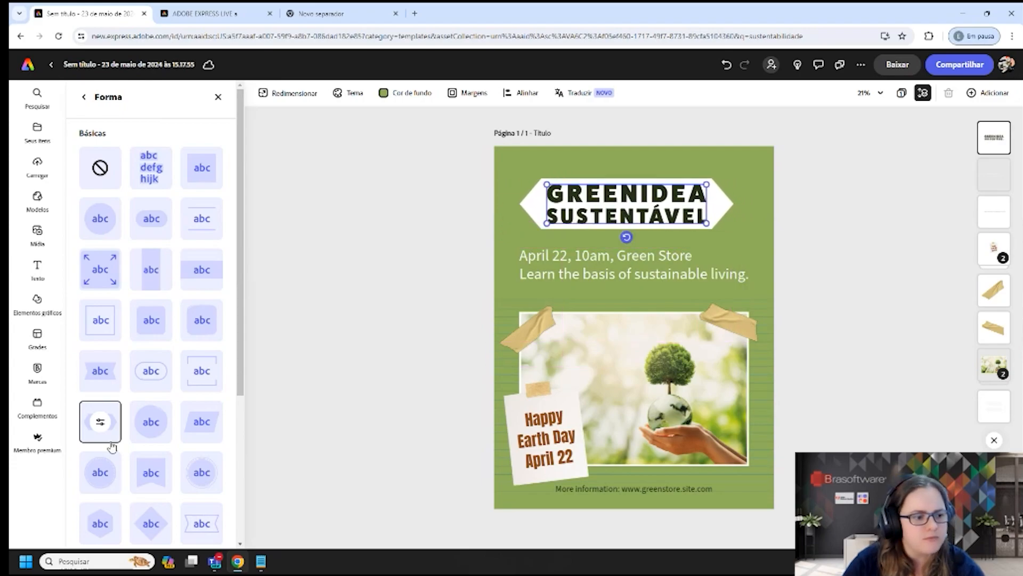
- Try the rough-edged circle, the parallelogram and the notched pennant behind the title
{"action": "left_click", "coordinate": [149, 431]}
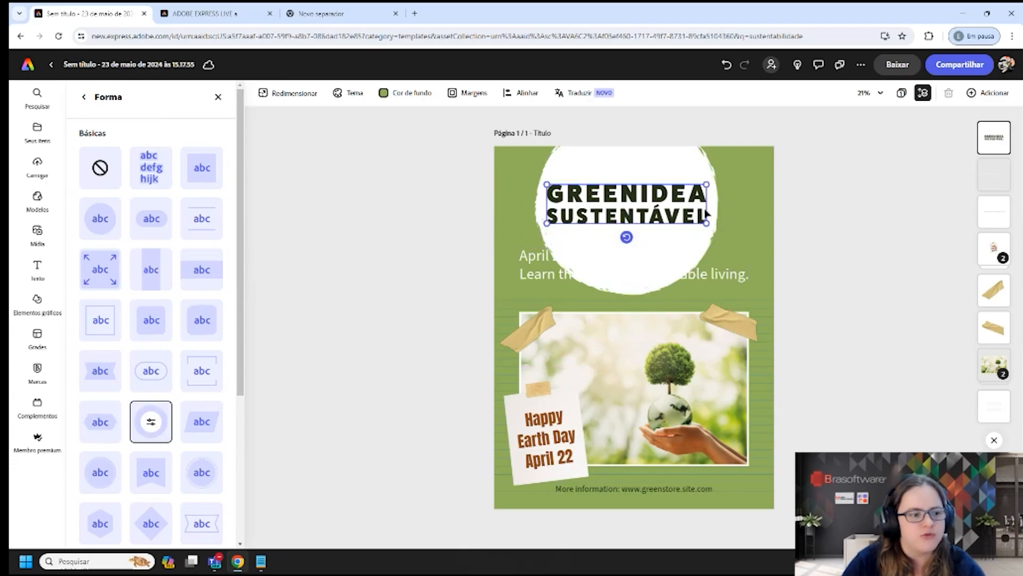
{"action": "left_click", "coordinate": [201, 427]}
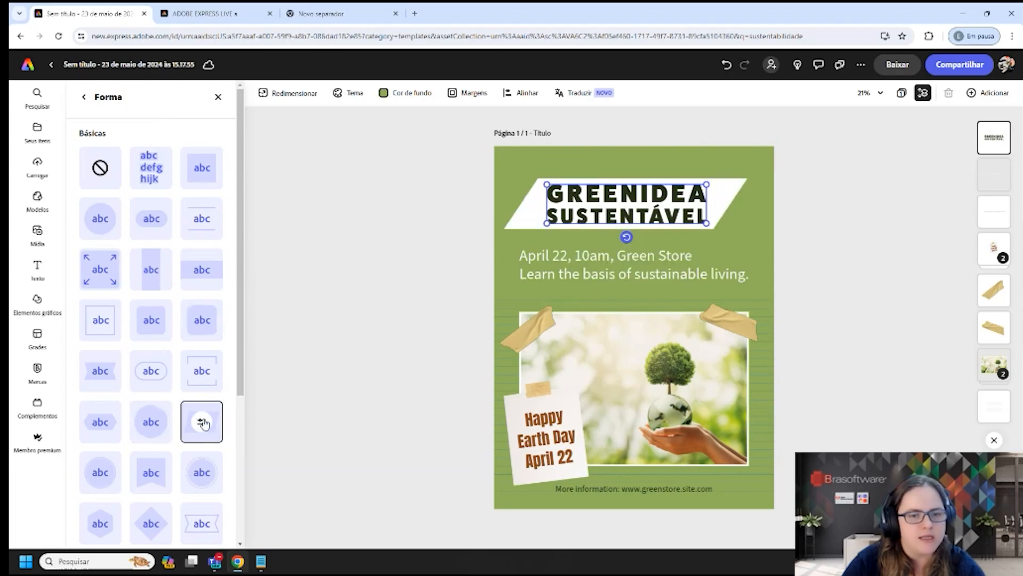
{"action": "left_click", "coordinate": [105, 479]}
{"action": "left_click", "coordinate": [151, 472]}
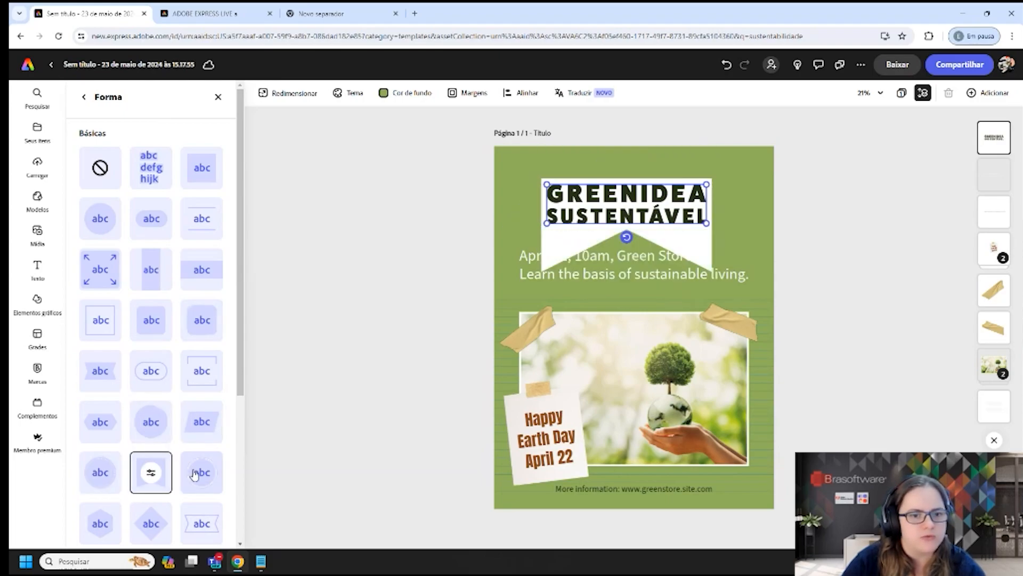
- Try the remaining basic shapes behind the title: hexagon, solid diamond, outlined ribbon and outlined diamond
{"action": "scroll", "coordinate": [169, 476], "scroll_direction": "down", "scroll_amount": 3}
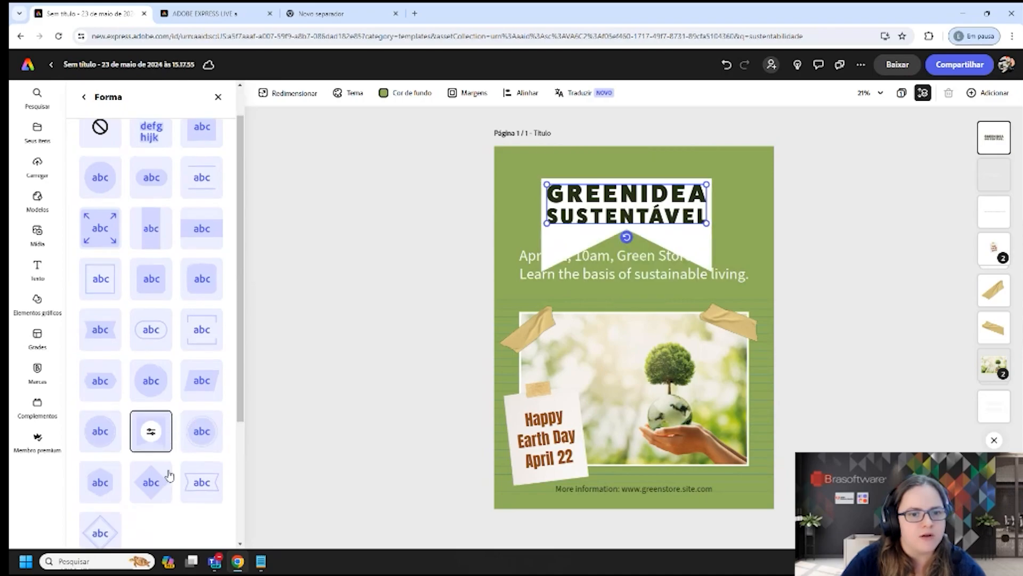
{"action": "left_click", "coordinate": [101, 365]}
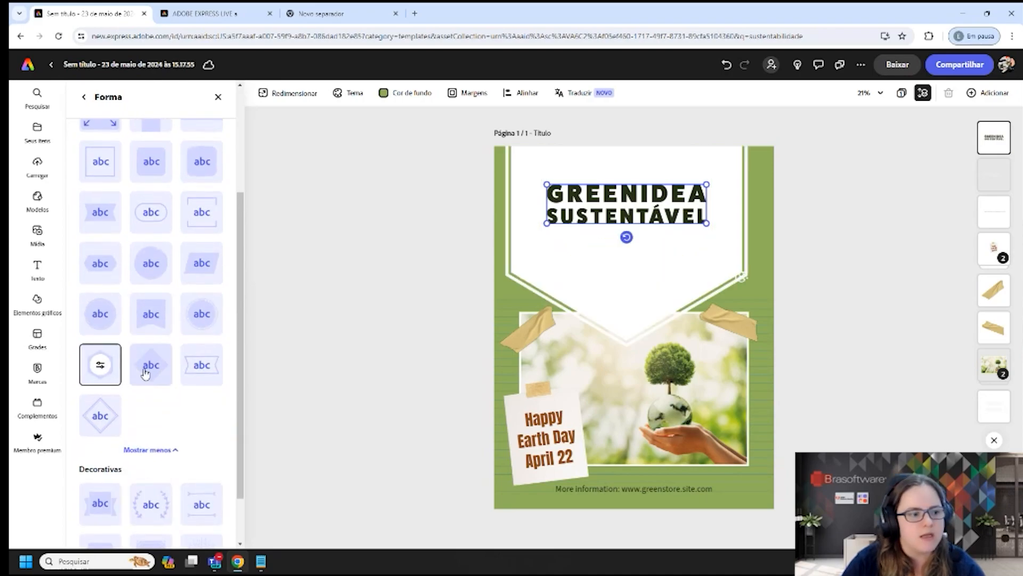
{"action": "left_click", "coordinate": [145, 368]}
{"action": "left_click", "coordinate": [216, 367]}
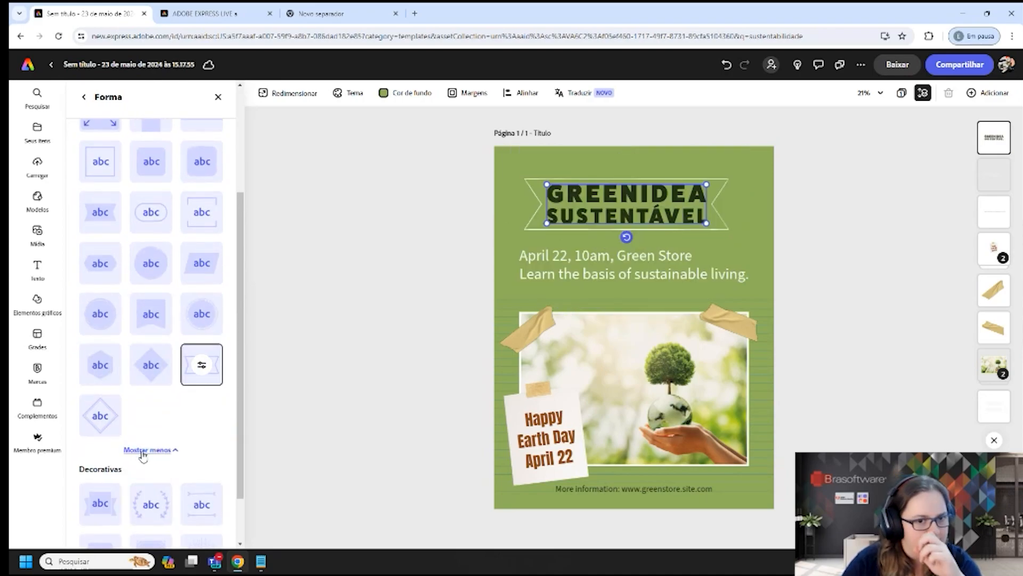
{"action": "scroll", "coordinate": [114, 453], "scroll_direction": "down", "scroll_amount": 1}
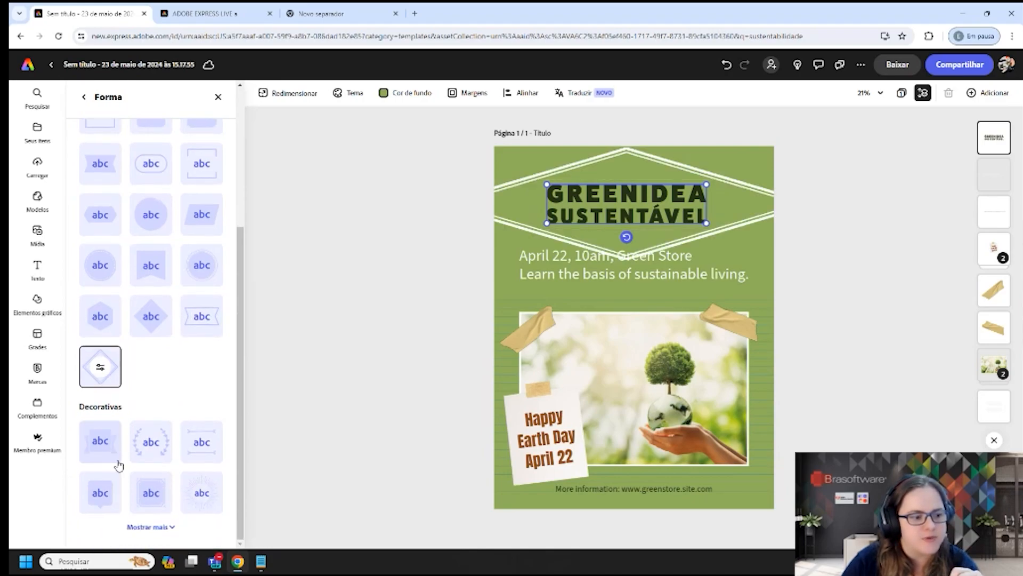
- Try the decorative ribbon, laurel branches, square speech bubble and ornate label frame behind the title
{"action": "left_click", "coordinate": [110, 436]}
{"action": "left_click", "coordinate": [150, 441]}
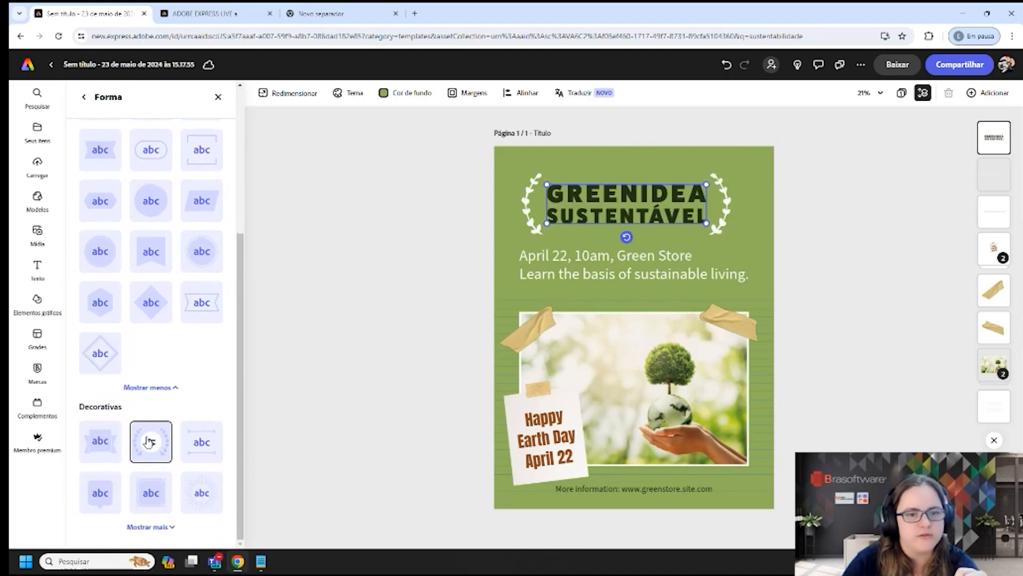
{"action": "left_click", "coordinate": [117, 504]}
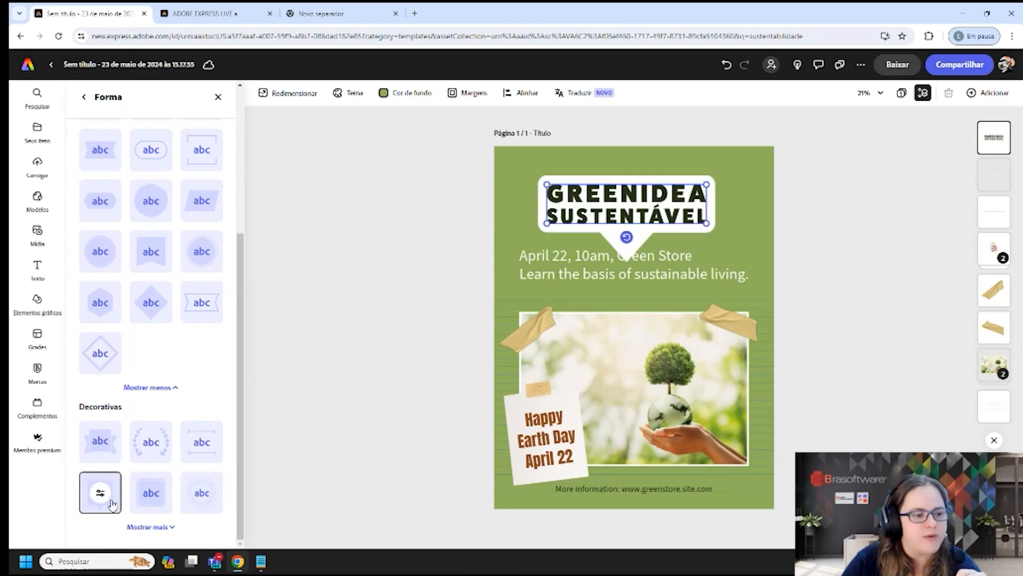
{"action": "left_click", "coordinate": [160, 501]}
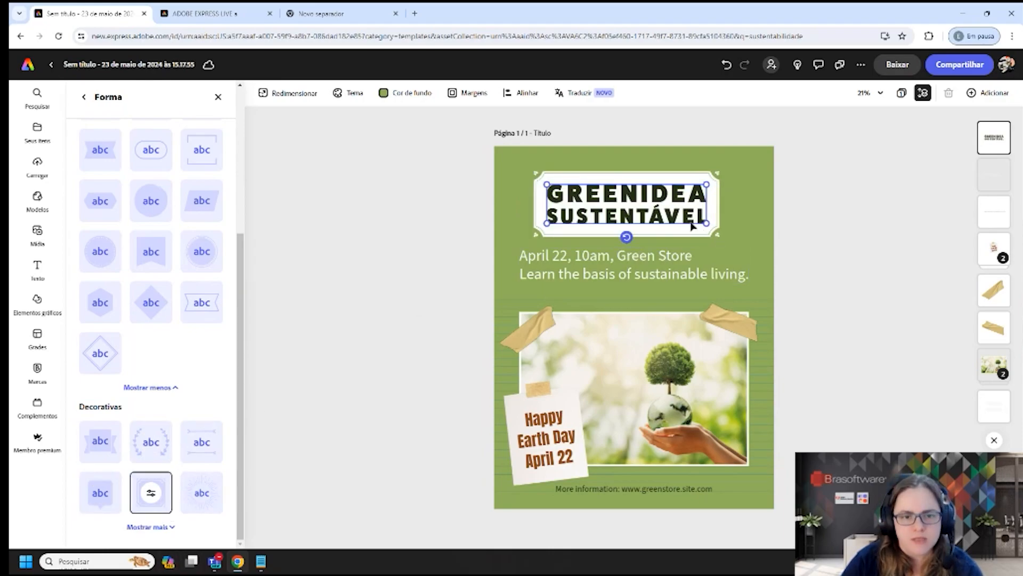
- Expand the decorative shapes and try the hexagon with crossed arrows and the curly bracket frame behind the title
{"action": "left_click", "coordinate": [150, 528]}
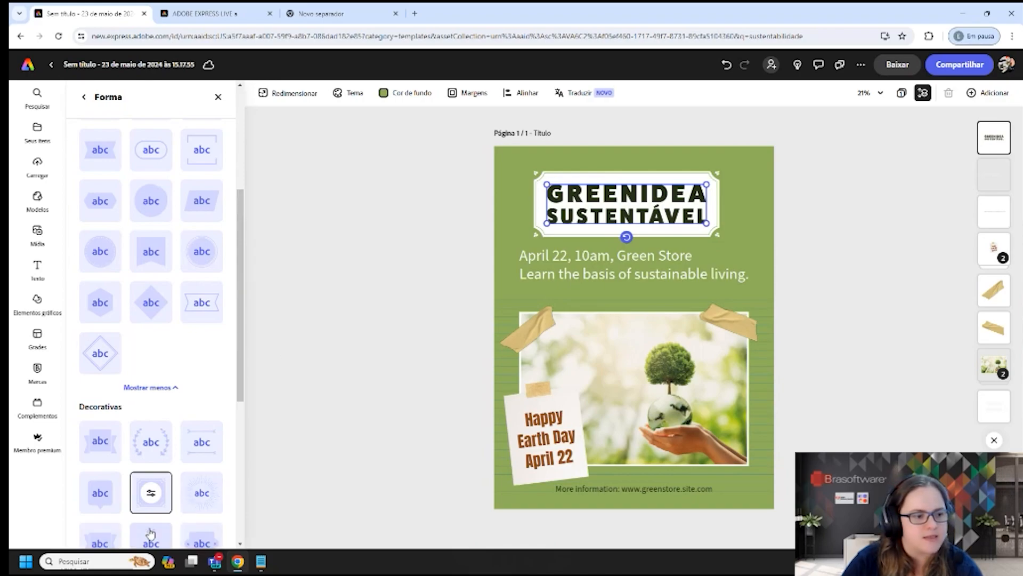
{"action": "scroll", "coordinate": [207, 454], "scroll_direction": "down", "scroll_amount": 3}
{"action": "scroll", "coordinate": [207, 453], "scroll_direction": "down", "scroll_amount": 2}
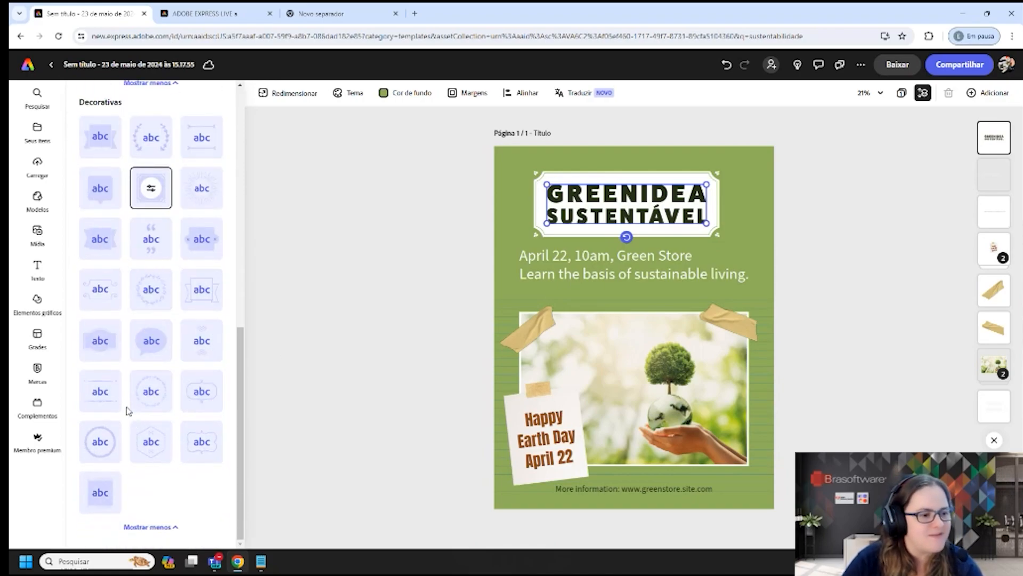
{"action": "left_click", "coordinate": [151, 442]}
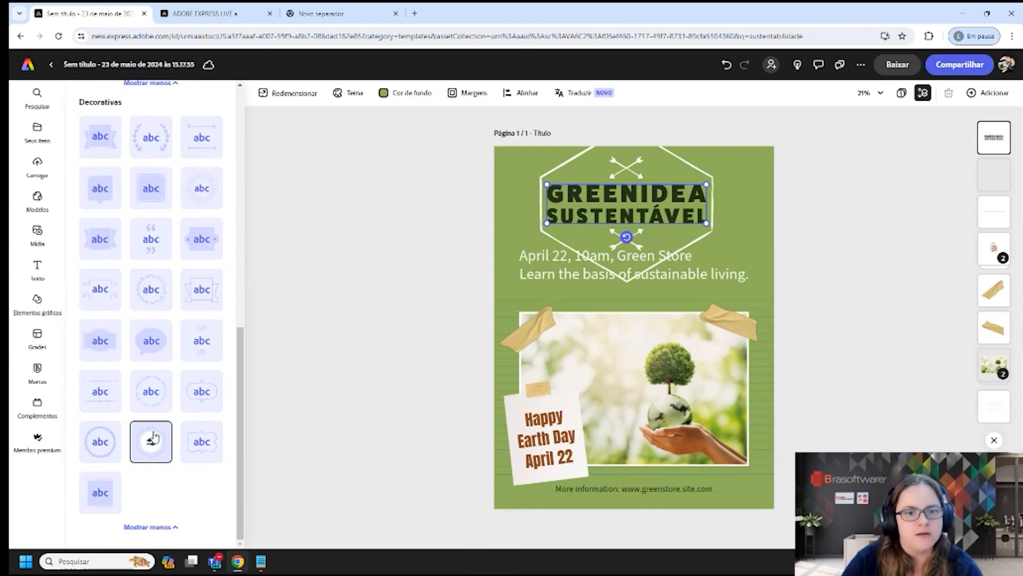
{"action": "left_click", "coordinate": [194, 446]}
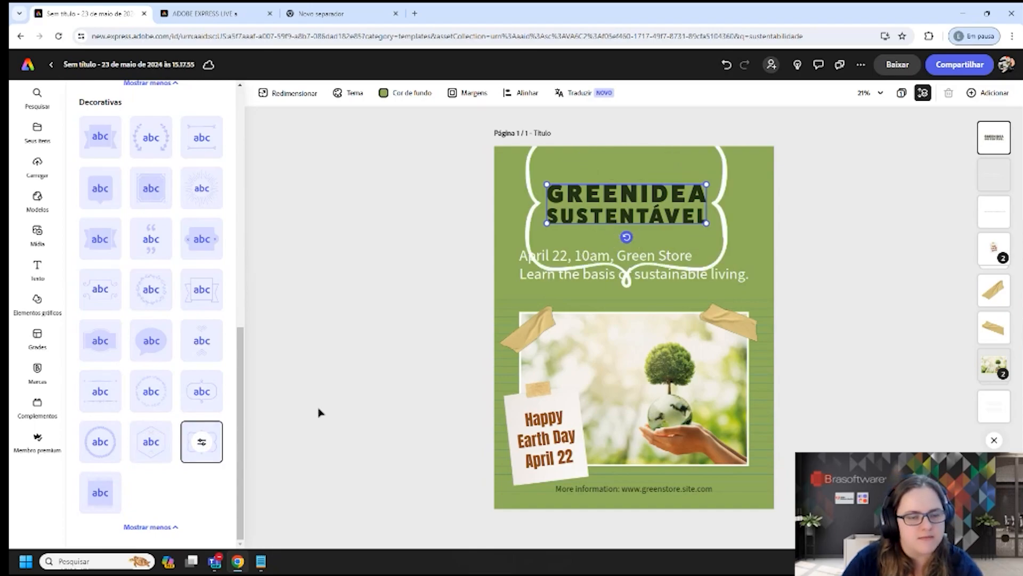
- Try the decorative chevrons and the oval speech bubble behind the title
{"action": "left_click", "coordinate": [202, 393]}
{"action": "left_click", "coordinate": [204, 341]}
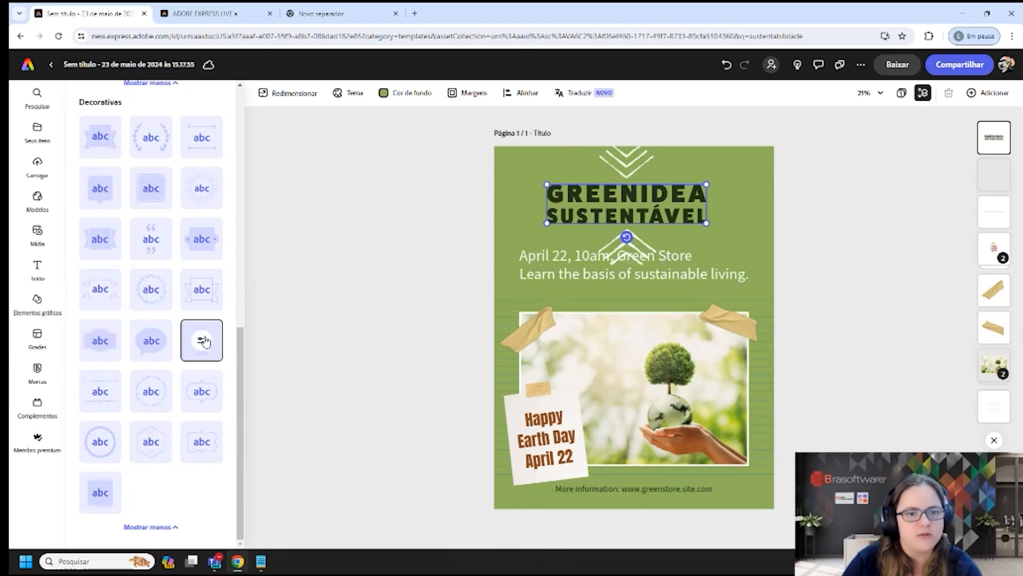
{"action": "left_click", "coordinate": [202, 392]}
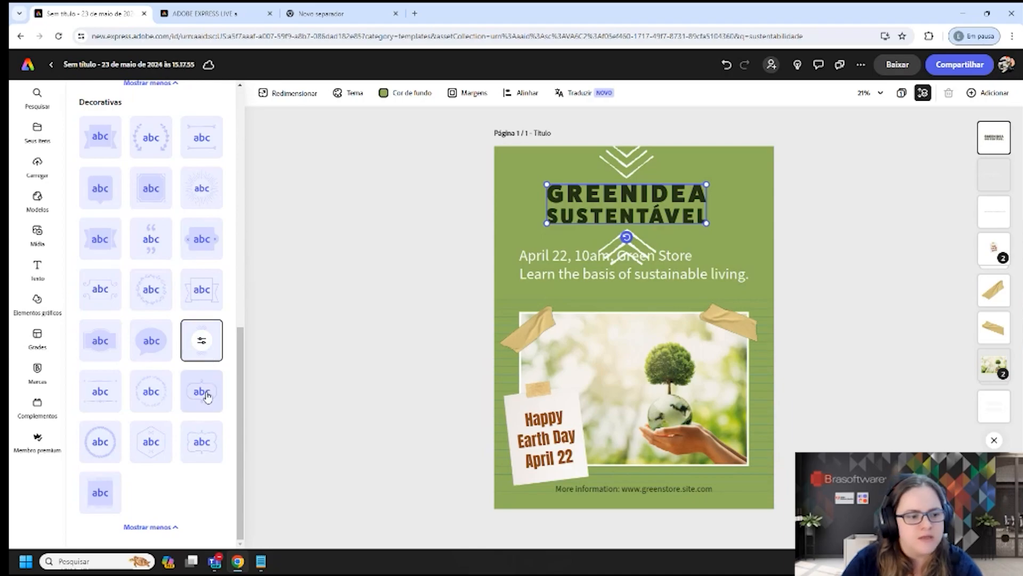
{"action": "left_click", "coordinate": [200, 341]}
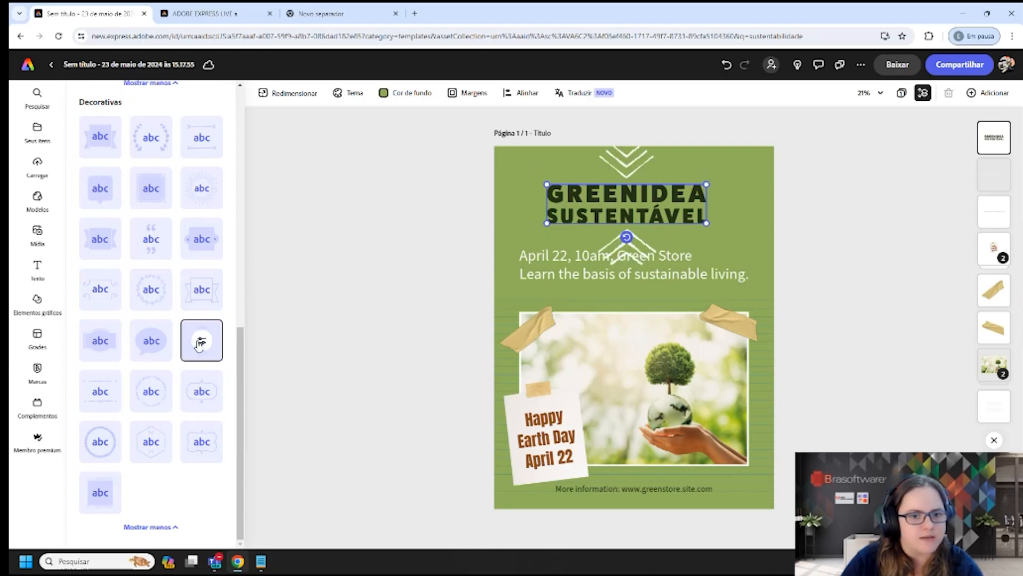
{"action": "left_click", "coordinate": [154, 342]}
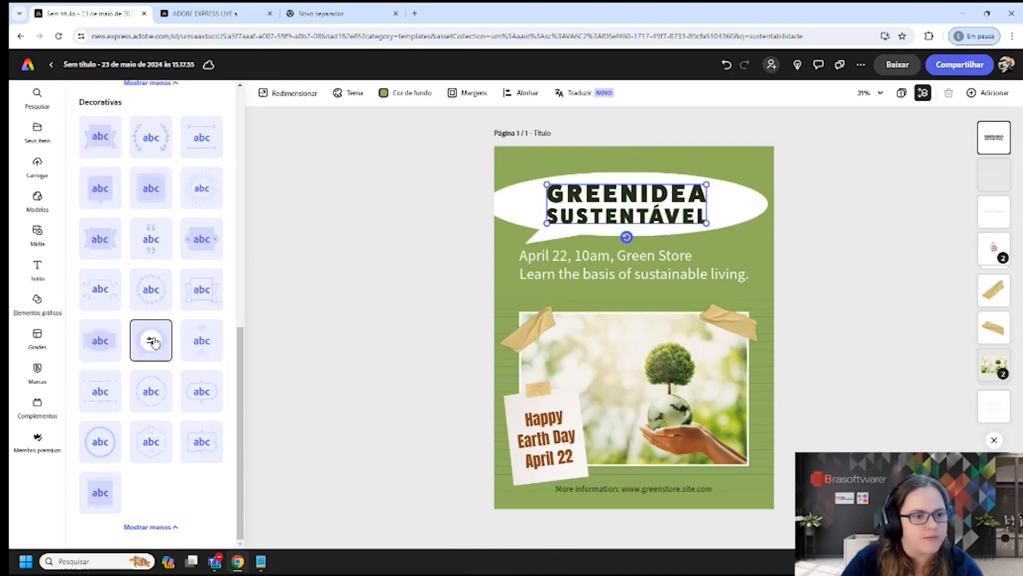
- Apply the decorative badge with a double border behind the title, with shape size 50 and shape opacity 44%
{"action": "left_click", "coordinate": [100, 342]}
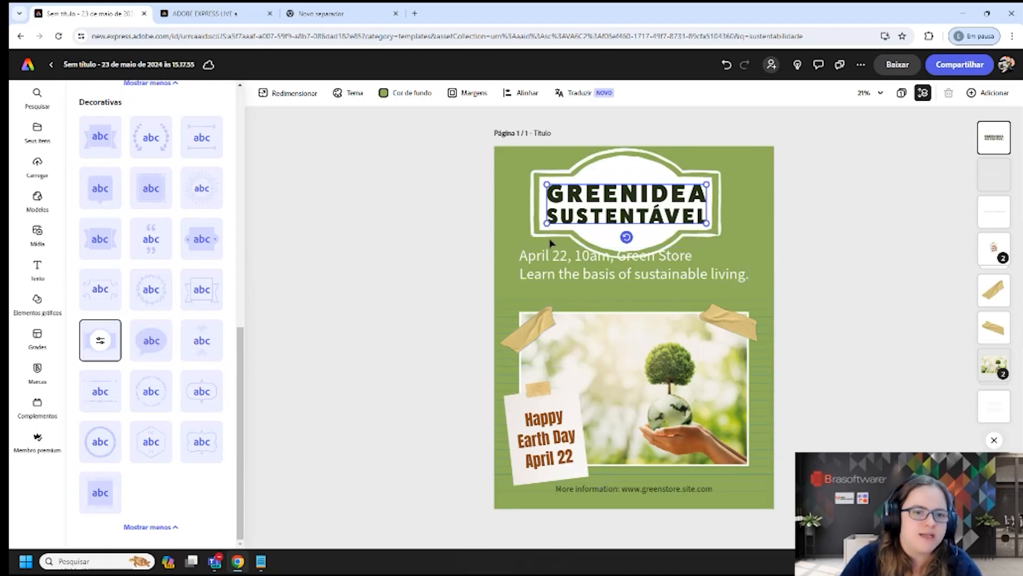
{"action": "left_click", "coordinate": [100, 342]}
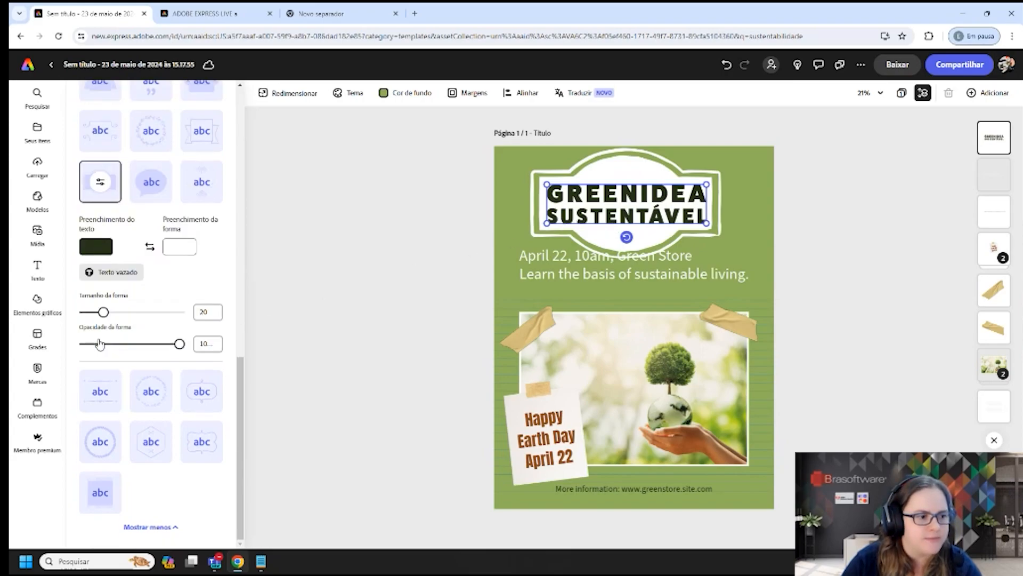
{"action": "left_click_drag", "start_coordinate": [103, 312], "coordinate": [131, 314]}
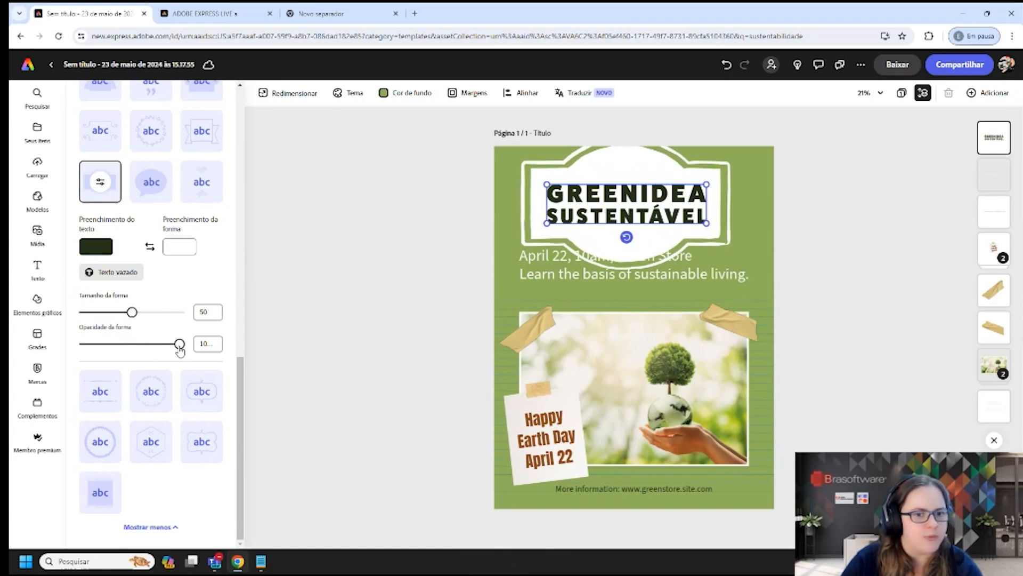
{"action": "left_click_drag", "start_coordinate": [180, 345], "coordinate": [127, 350]}
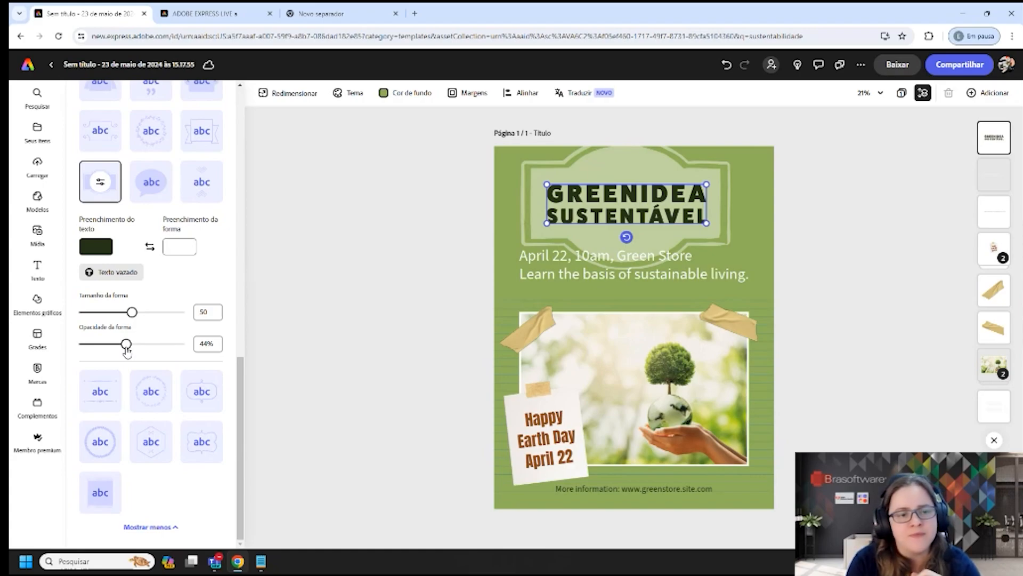
- Restore the badge to full opacity and set its size to 35, trying the cut-out text effect and turning it off
{"action": "left_click", "coordinate": [115, 274]}
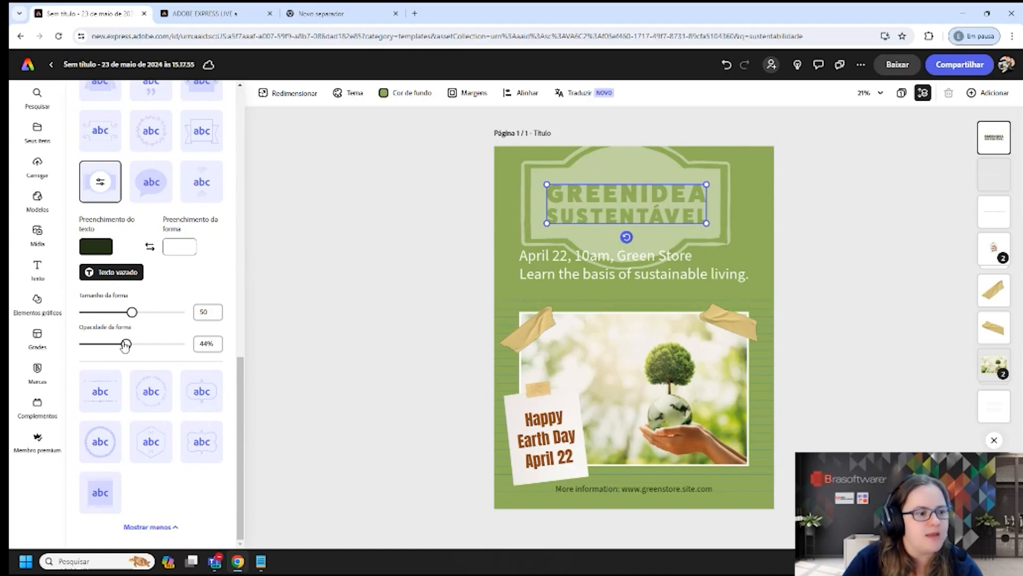
{"action": "left_click_drag", "start_coordinate": [125, 344], "coordinate": [180, 344]}
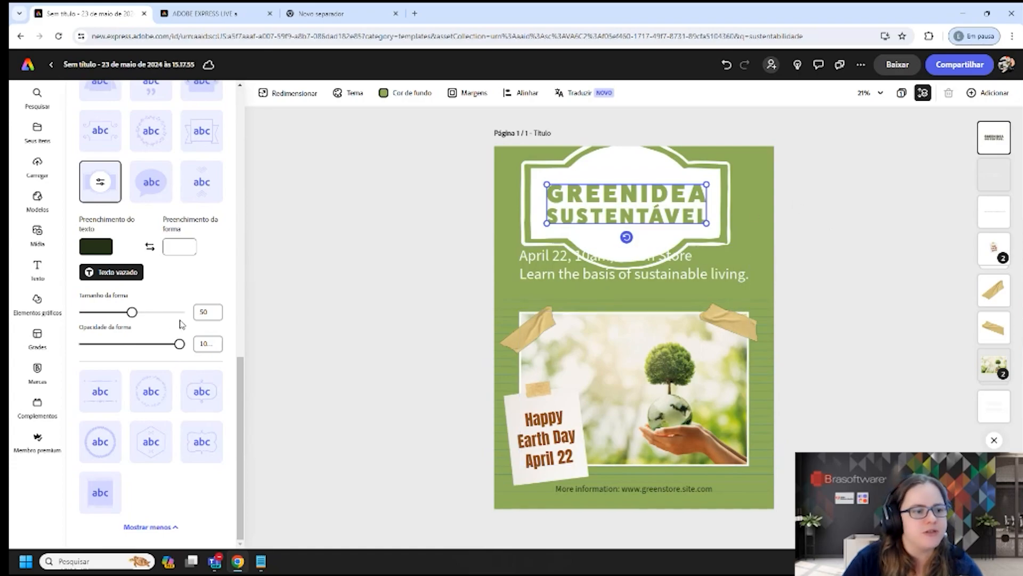
{"action": "mouse_move", "coordinate": [133, 313]}
{"action": "left_mouse_down"}
{"action": "mouse_move", "coordinate": [145, 314]}
{"action": "mouse_move", "coordinate": [117, 314]}
{"action": "left_mouse_up"}
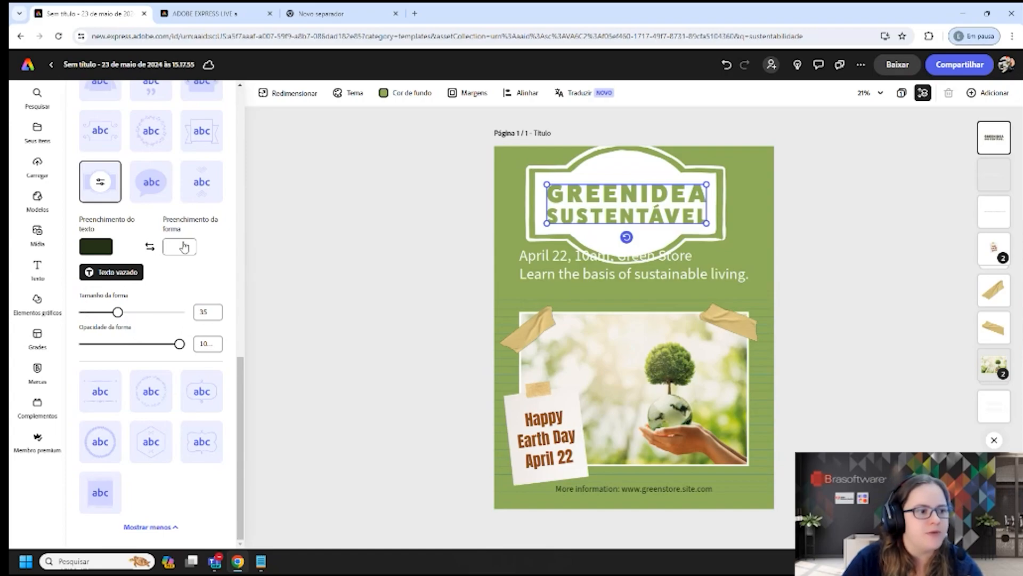
{"action": "left_click", "coordinate": [99, 272]}
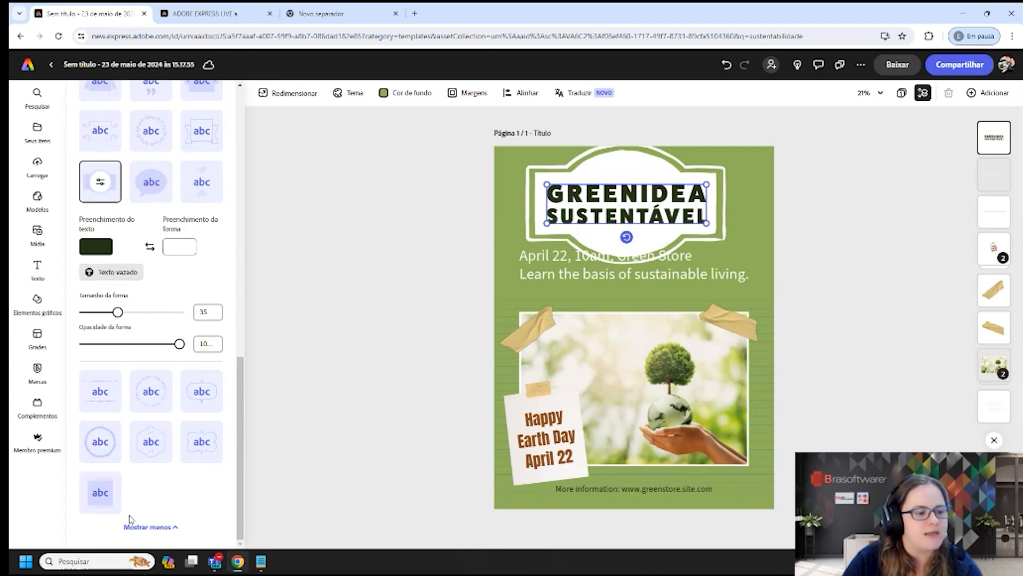
- Remove the decorative badge shape from behind the GREENIDEA SUSTENTÁVEL title
{"action": "scroll", "coordinate": [154, 271], "scroll_direction": "up", "scroll_amount": 5}
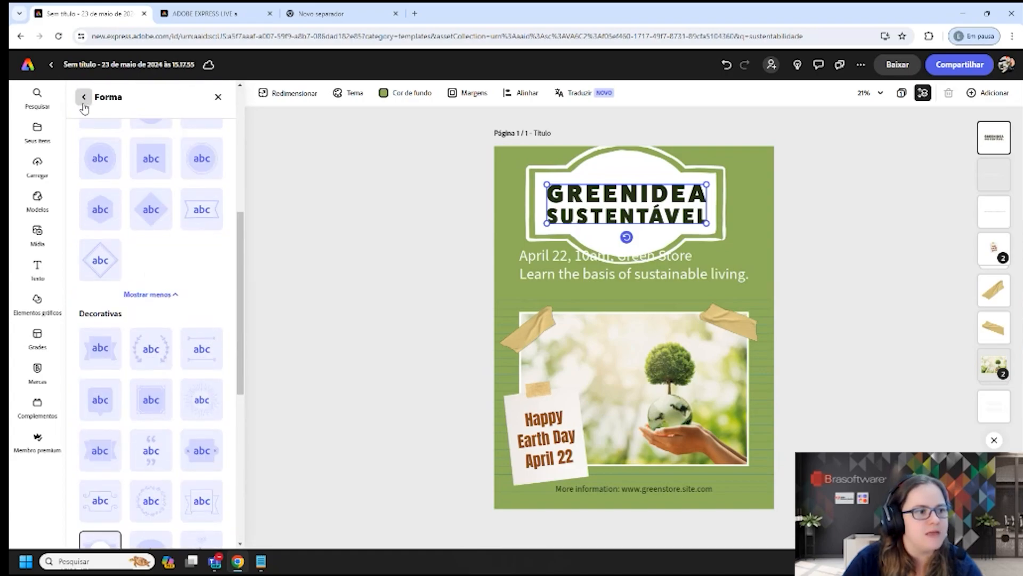
{"action": "left_click", "coordinate": [84, 101]}
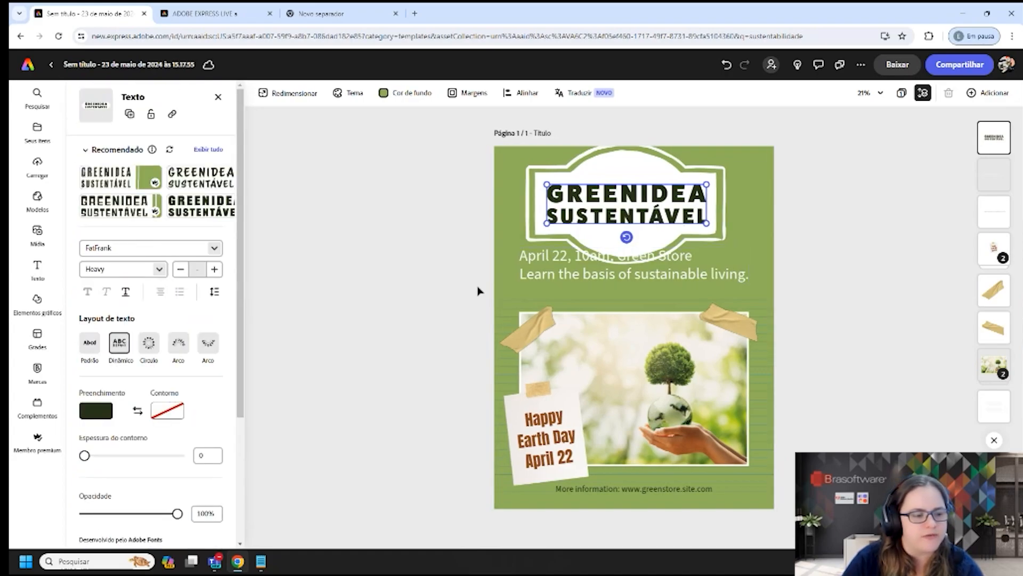
{"action": "scroll", "coordinate": [128, 449], "scroll_direction": "down", "scroll_amount": 3}
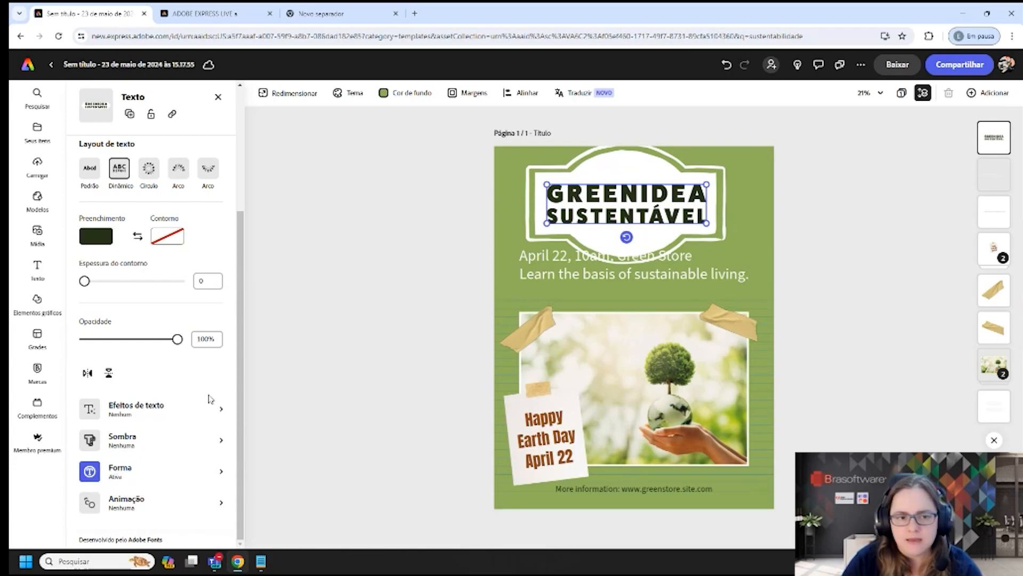
{"action": "left_click", "coordinate": [119, 475]}
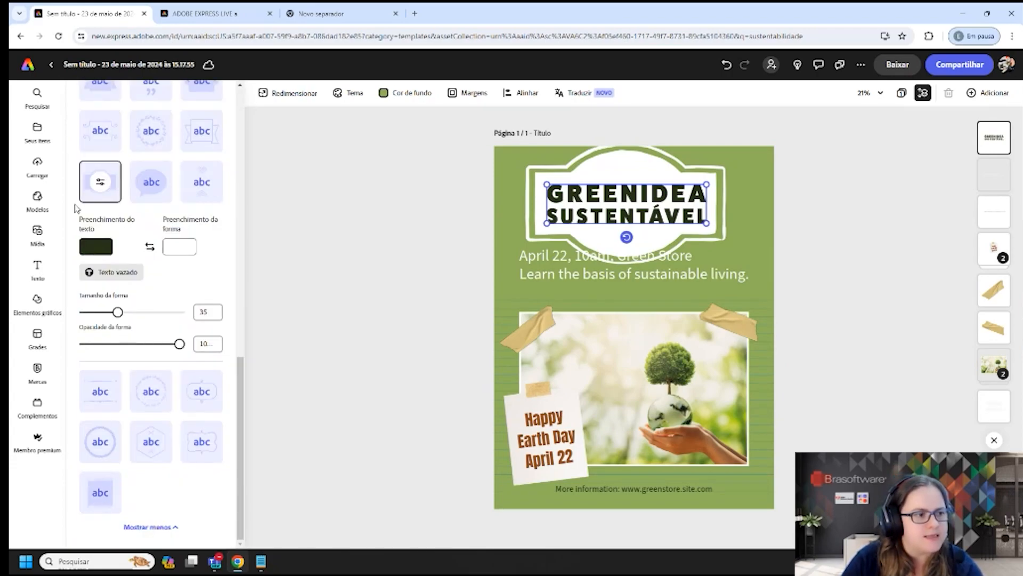
{"action": "scroll", "coordinate": [93, 187], "scroll_direction": "up", "scroll_amount": 1}
{"action": "scroll", "coordinate": [94, 187], "scroll_direction": "up", "scroll_amount": 2}
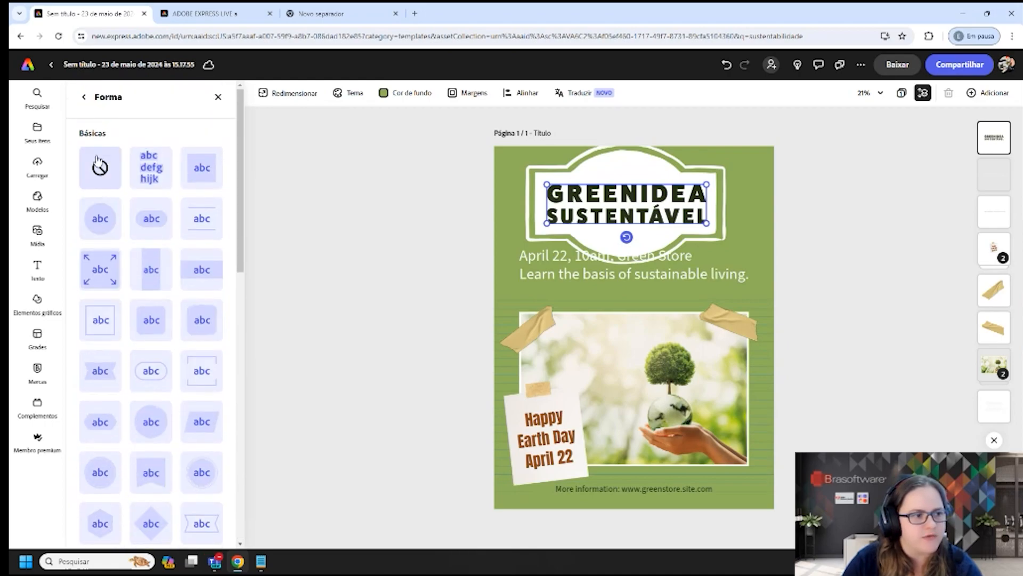
{"action": "left_click", "coordinate": [98, 167]}
{"action": "left_click", "coordinate": [83, 96]}
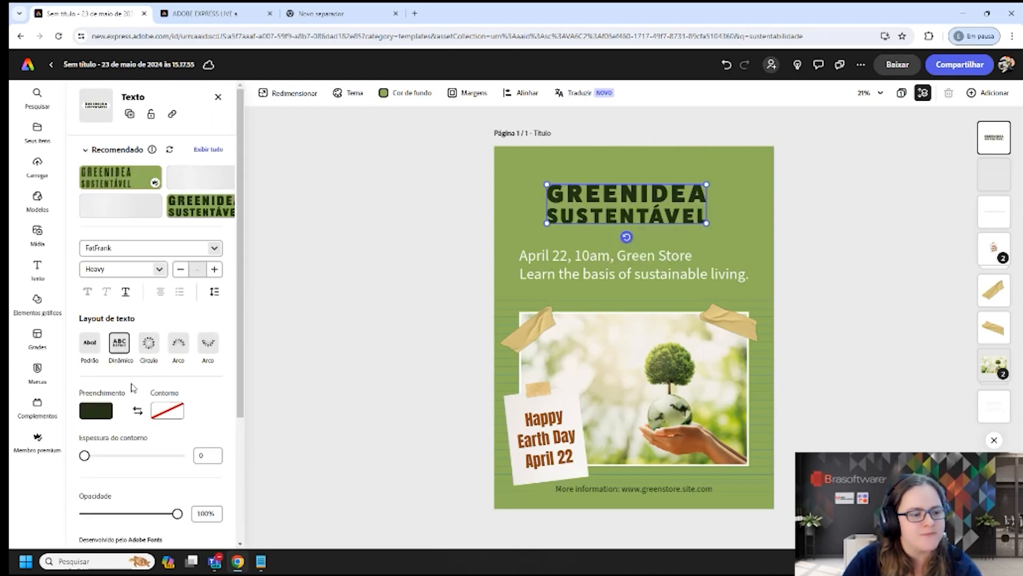
- Move the title up toward the page's upper-left corner and enlarge it to span nearly the full page width
{"action": "scroll", "coordinate": [176, 352], "scroll_direction": "down", "scroll_amount": 3}
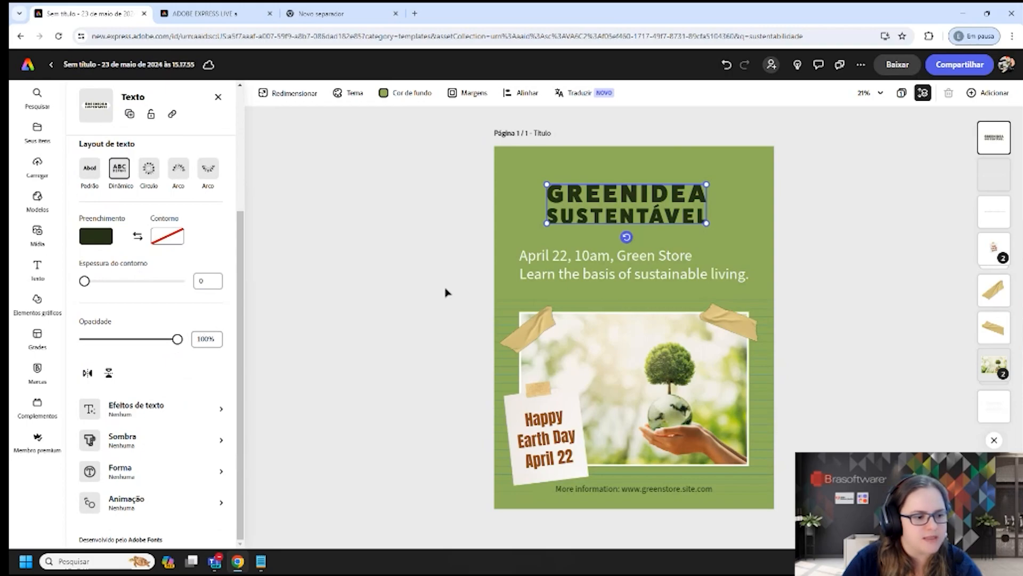
{"action": "left_click_drag", "start_coordinate": [615, 211], "coordinate": [580, 189]}
{"action": "left_click_drag", "start_coordinate": [667, 200], "coordinate": [763, 220]}
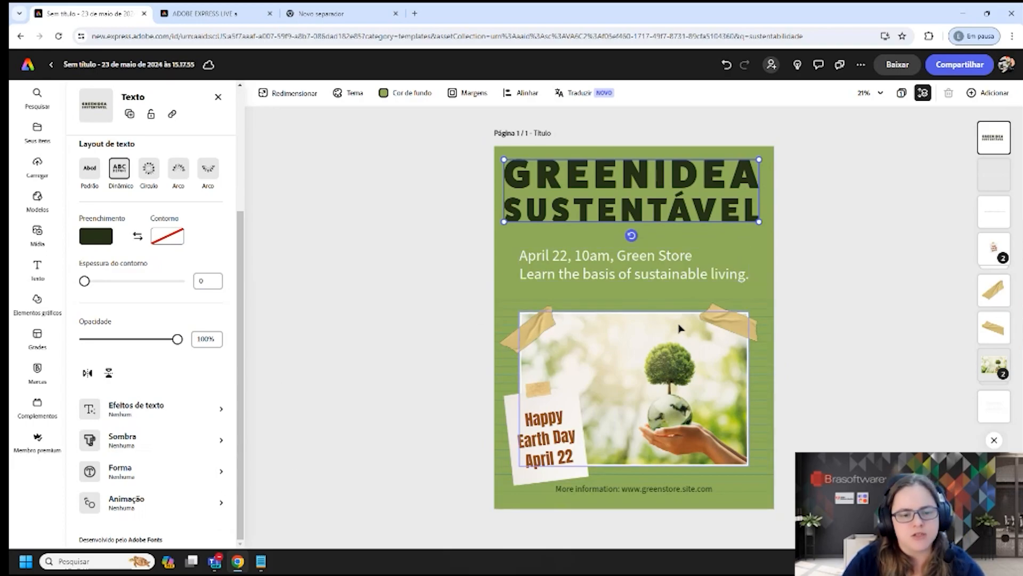
{"action": "left_click", "coordinate": [530, 239]}
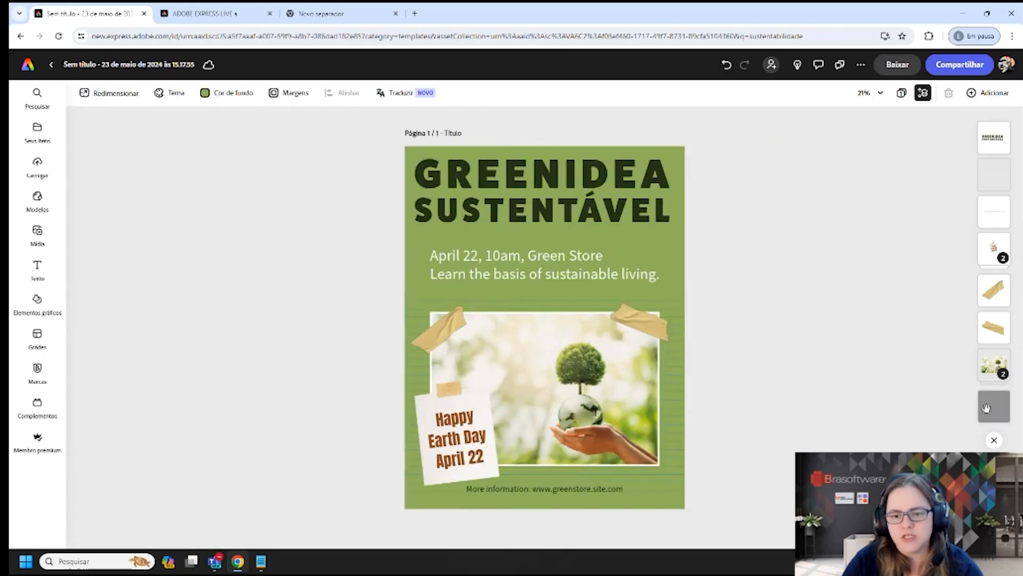
- Ungroup the tree photo from its white frame
{"action": "left_click", "coordinate": [672, 302]}
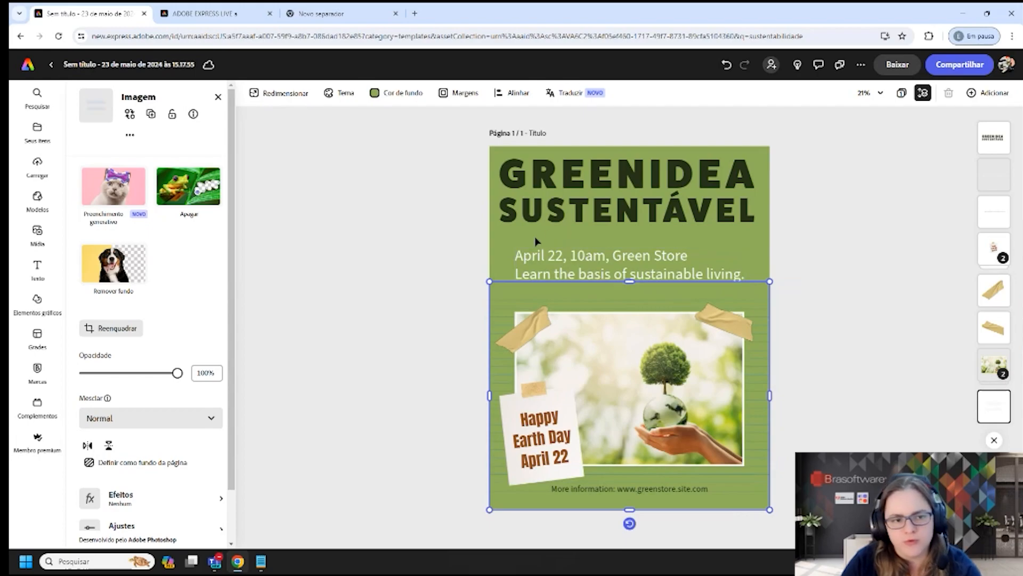
{"action": "left_click", "coordinate": [650, 374]}
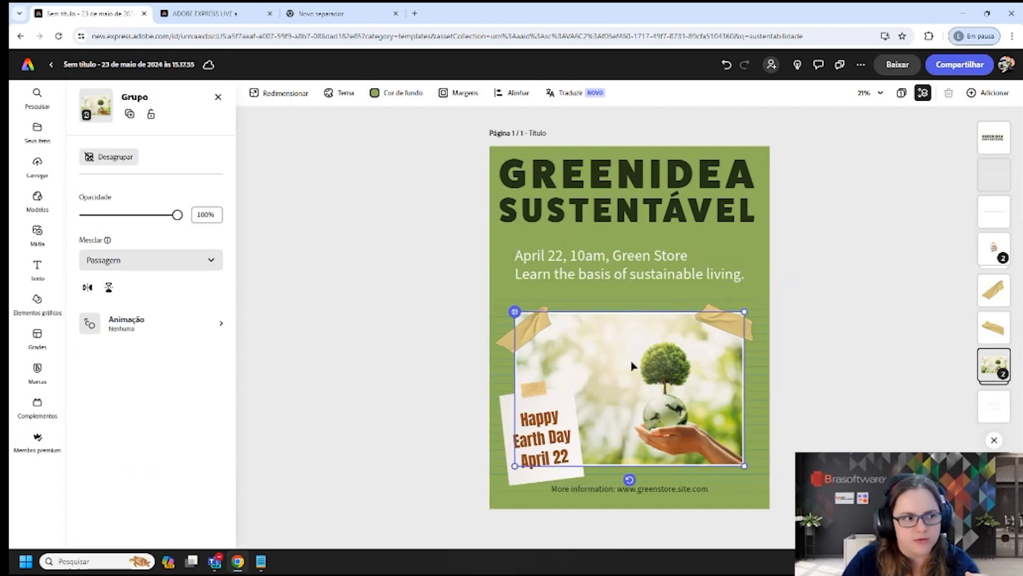
{"action": "left_click", "coordinate": [127, 157]}
{"action": "left_click", "coordinate": [806, 343]}
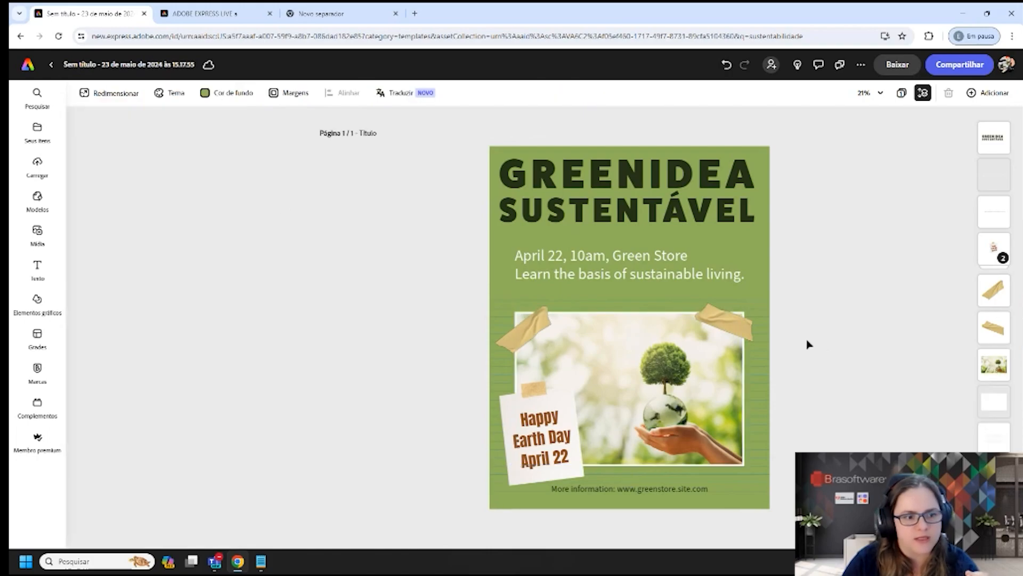
- Try the tree photo as the page background, and undo the change
{"action": "left_click", "coordinate": [601, 369]}
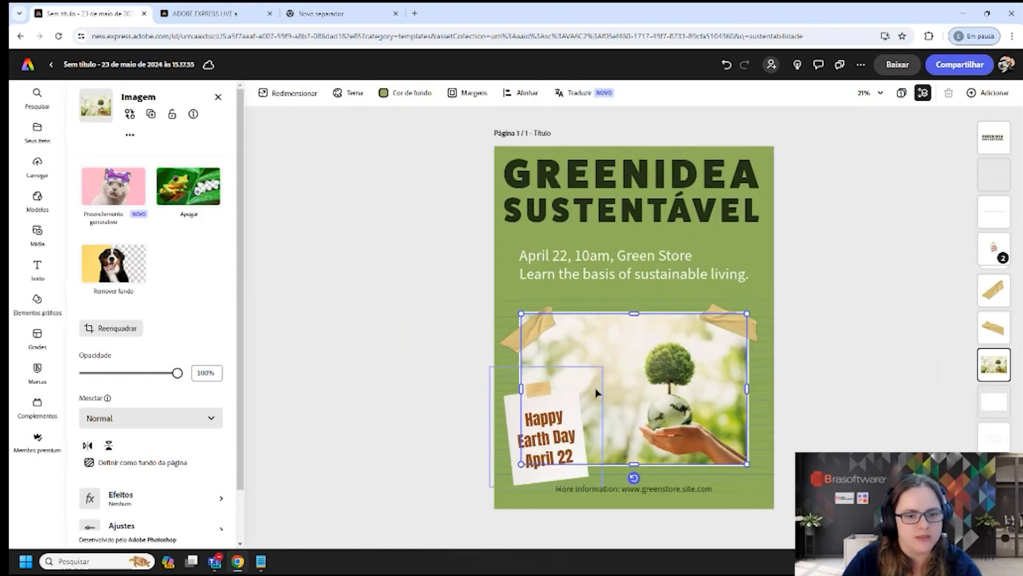
{"action": "left_click", "coordinate": [120, 462]}
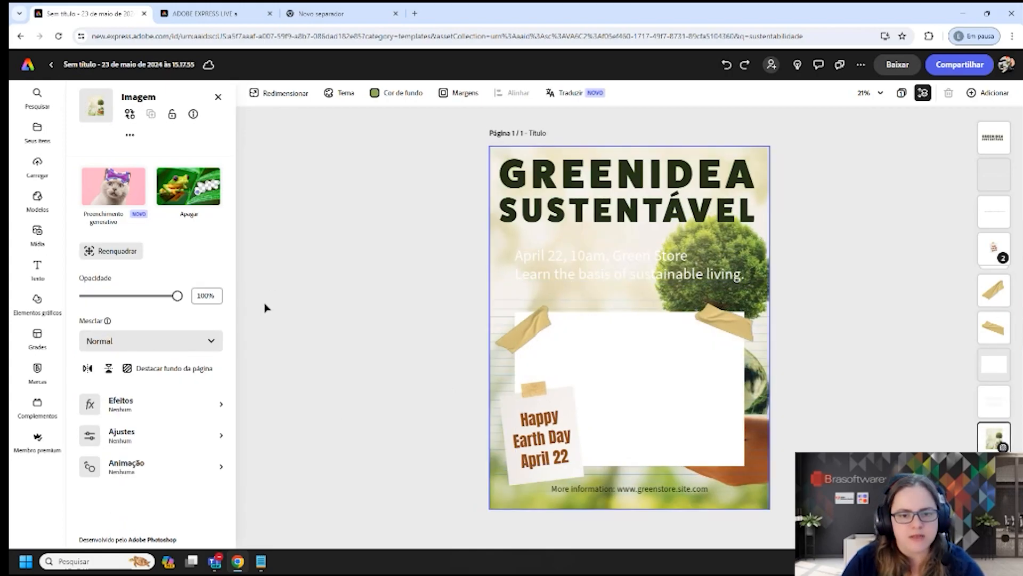
{"action": "key", "text": "ctrl+z"}
{"action": "left_click", "coordinate": [759, 243]}
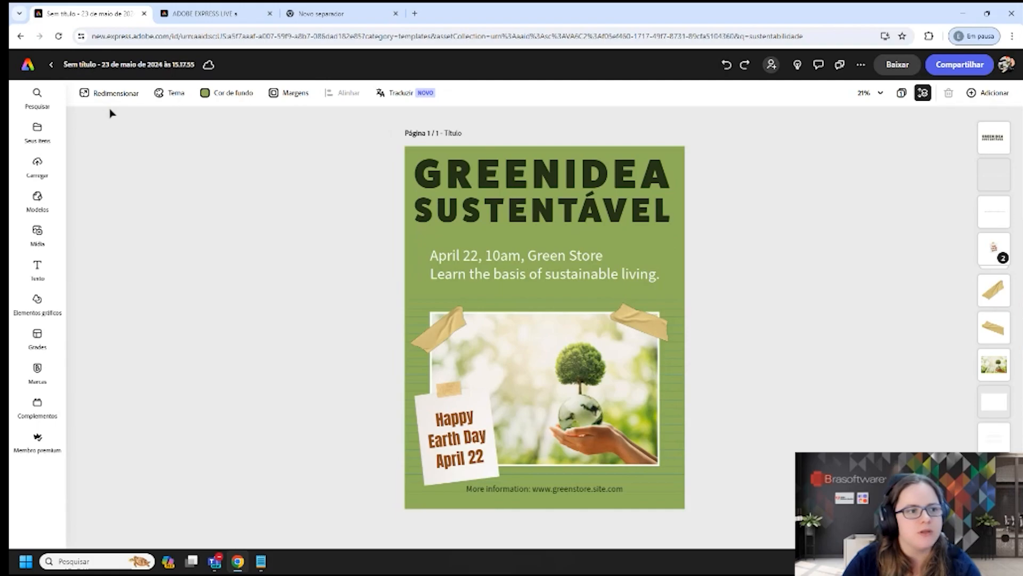
- Lighten the page's background color to the soft green #BCD690
{"action": "left_click", "coordinate": [227, 96]}
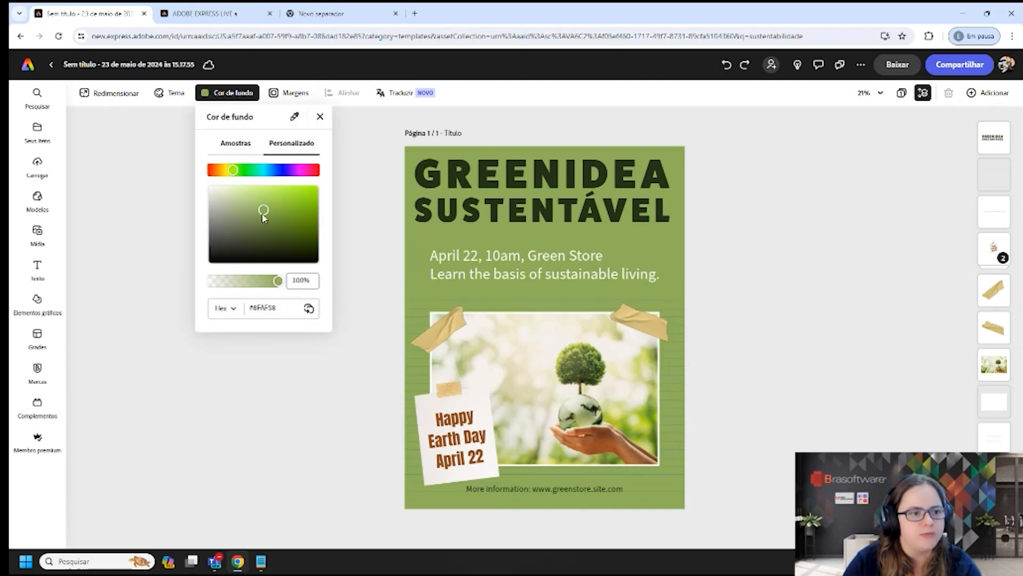
{"action": "left_click_drag", "start_coordinate": [263, 210], "coordinate": [246, 200]}
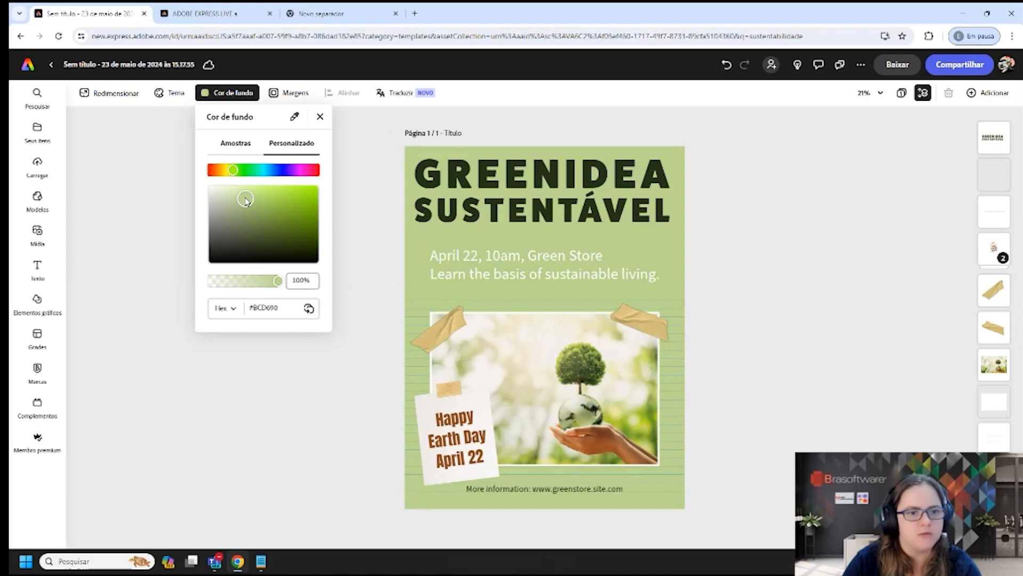
{"action": "left_click", "coordinate": [320, 116]}
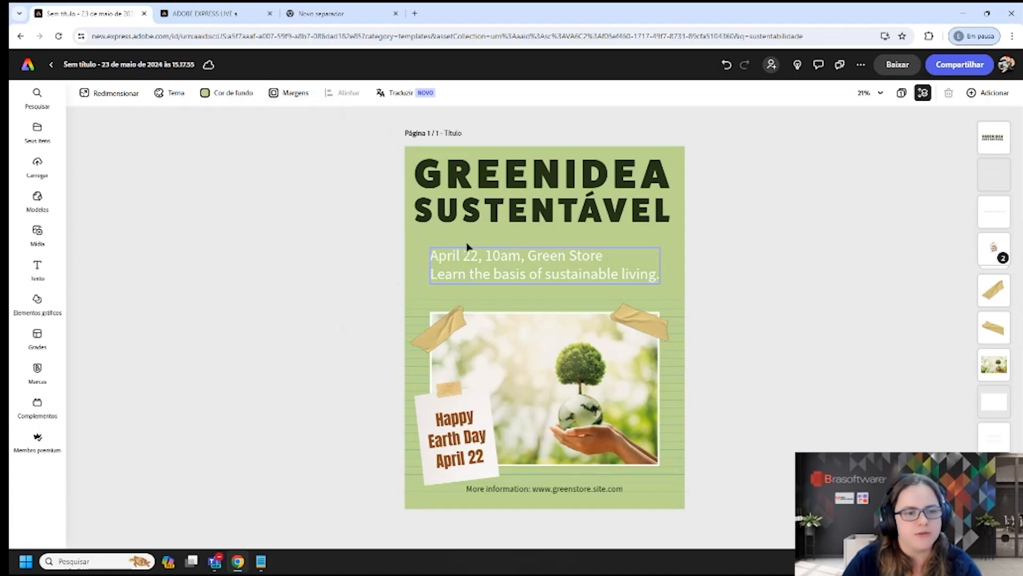
- Open the text effects for the GREENIDEA SUSTENTÁVEL title, nudge it slightly, and describe the texture as "grama"
{"action": "left_click", "coordinate": [487, 212]}
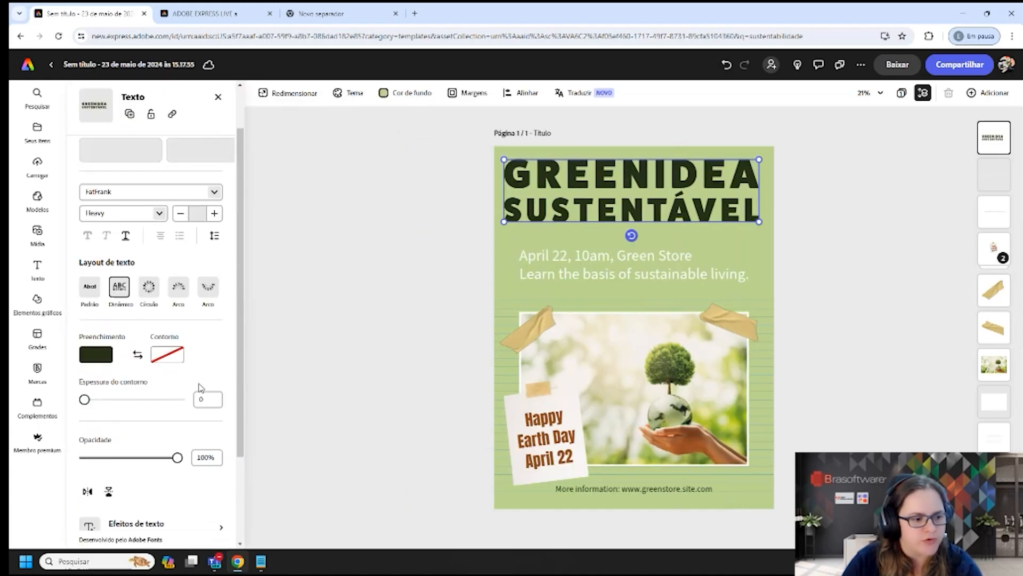
{"action": "scroll", "coordinate": [199, 388], "scroll_direction": "down", "scroll_amount": 2}
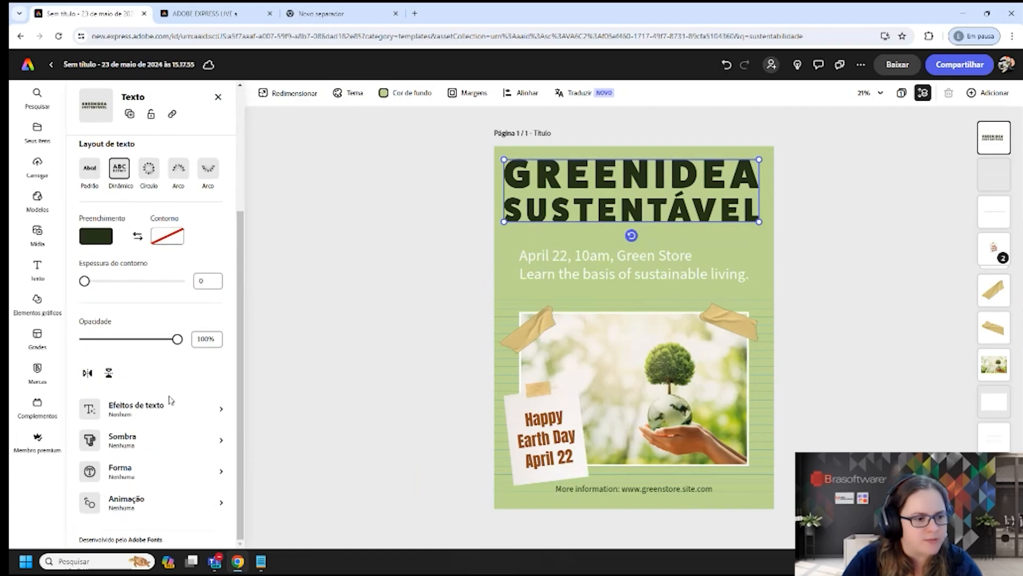
{"action": "left_click", "coordinate": [128, 409]}
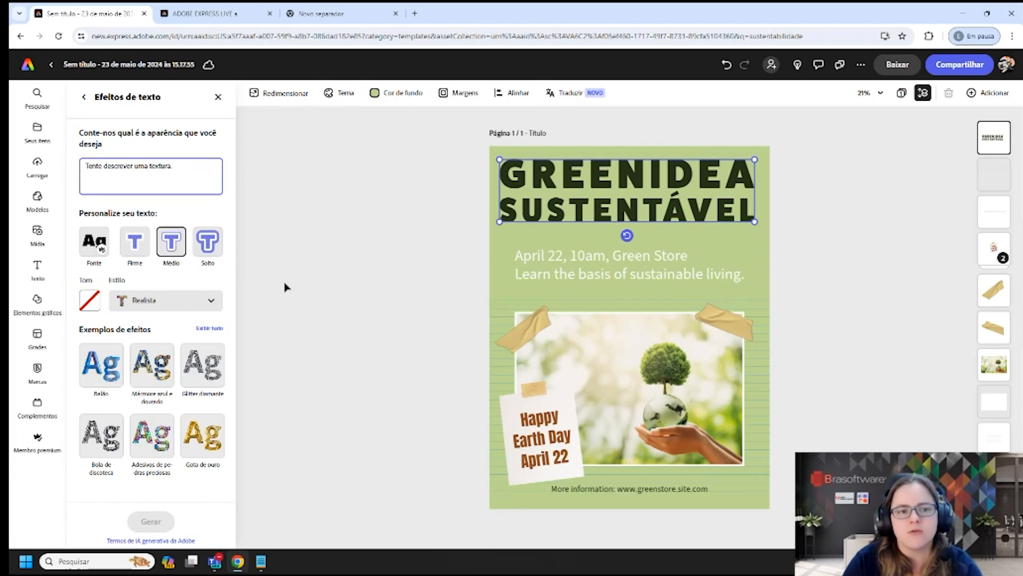
{"action": "left_click_drag", "start_coordinate": [614, 187], "coordinate": [617, 186]}
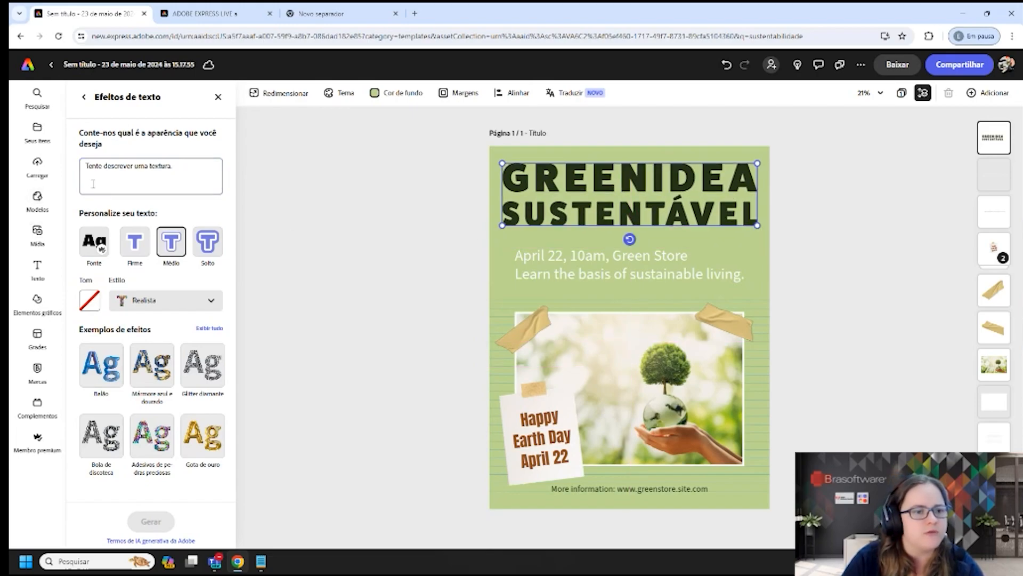
{"action": "left_click", "coordinate": [105, 169]}
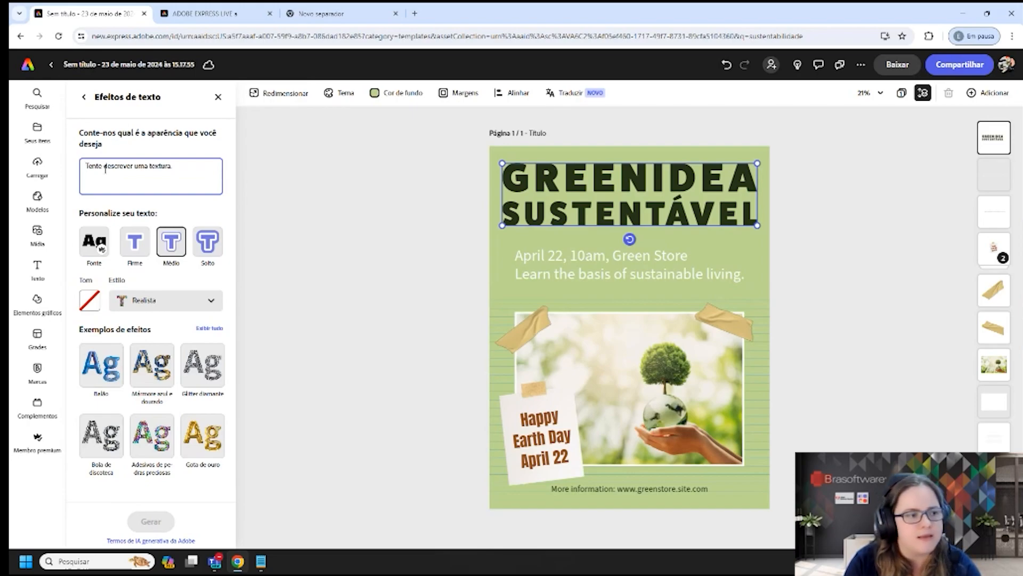
{"action": "type", "text": "GRAMA"}
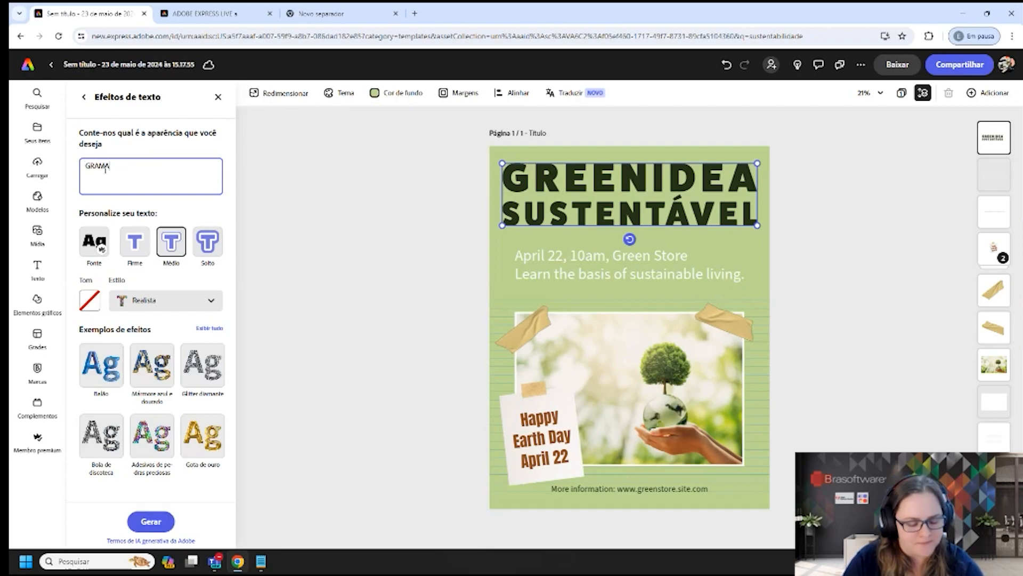
{"action": "double_click", "coordinate": [105, 168]}
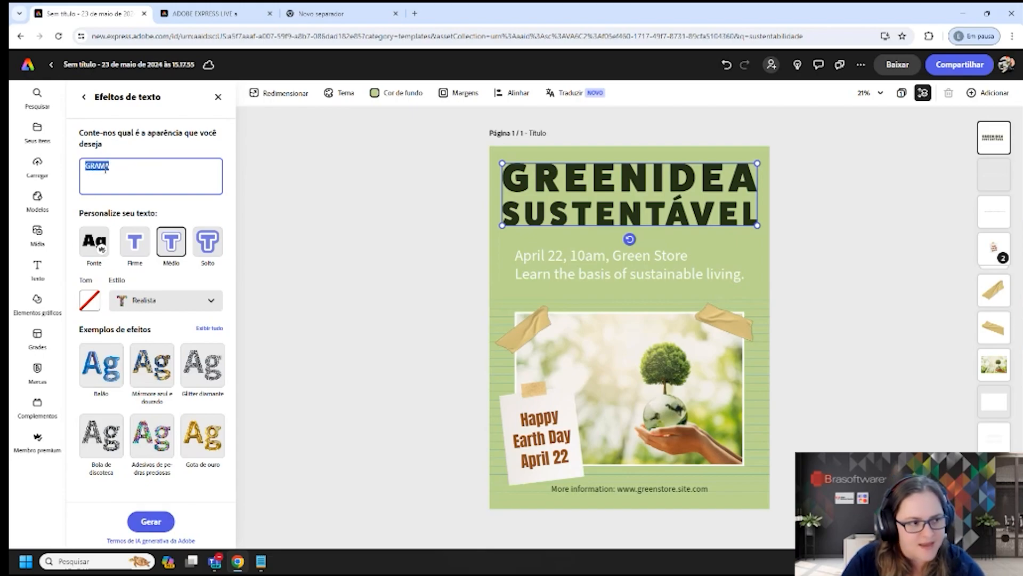
{"action": "type", "text": "grama"}
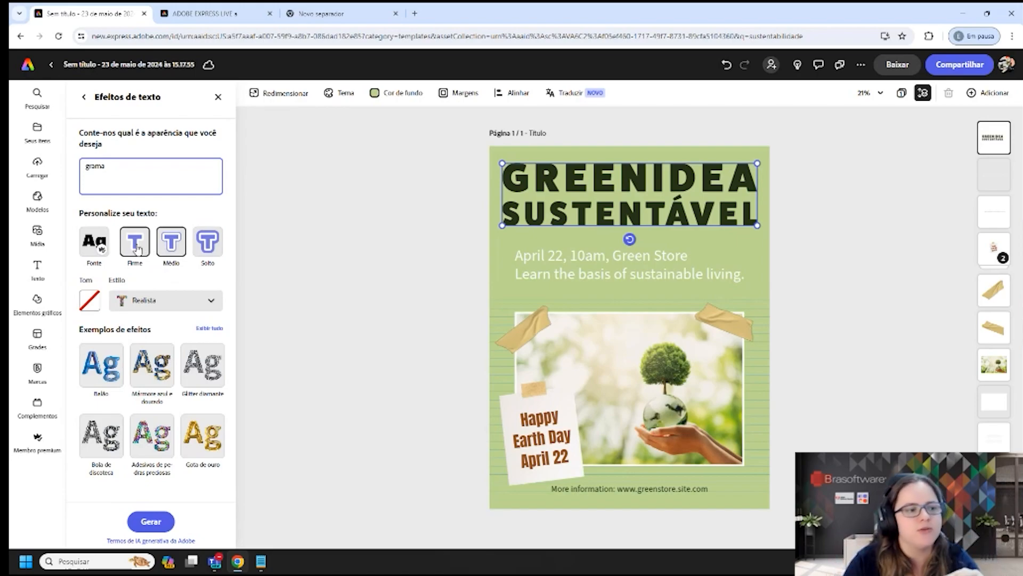
- Set the text effect's fit to Solto and review the style options, keeping Realista
{"action": "left_click", "coordinate": [211, 245]}
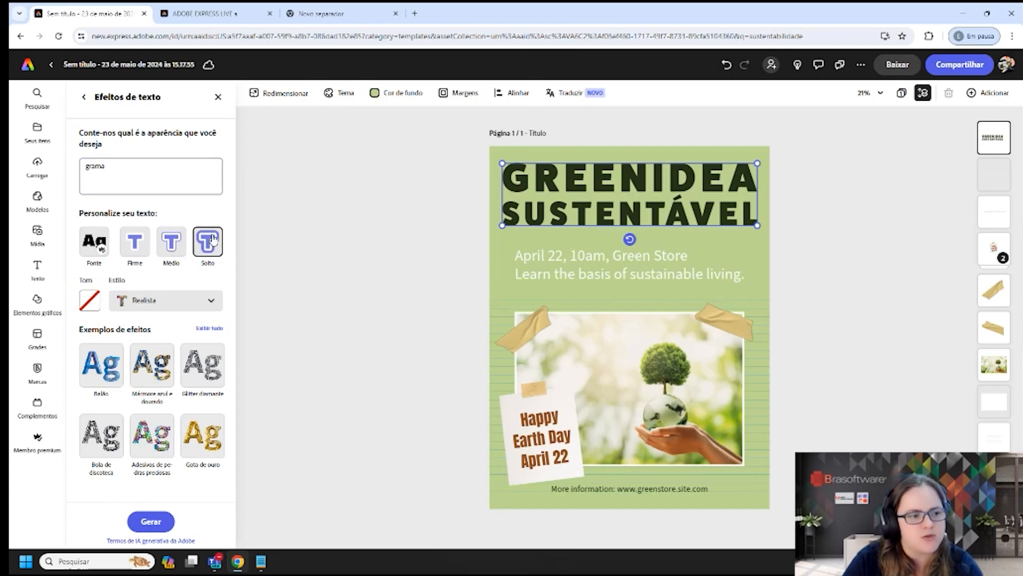
{"action": "left_click", "coordinate": [159, 304]}
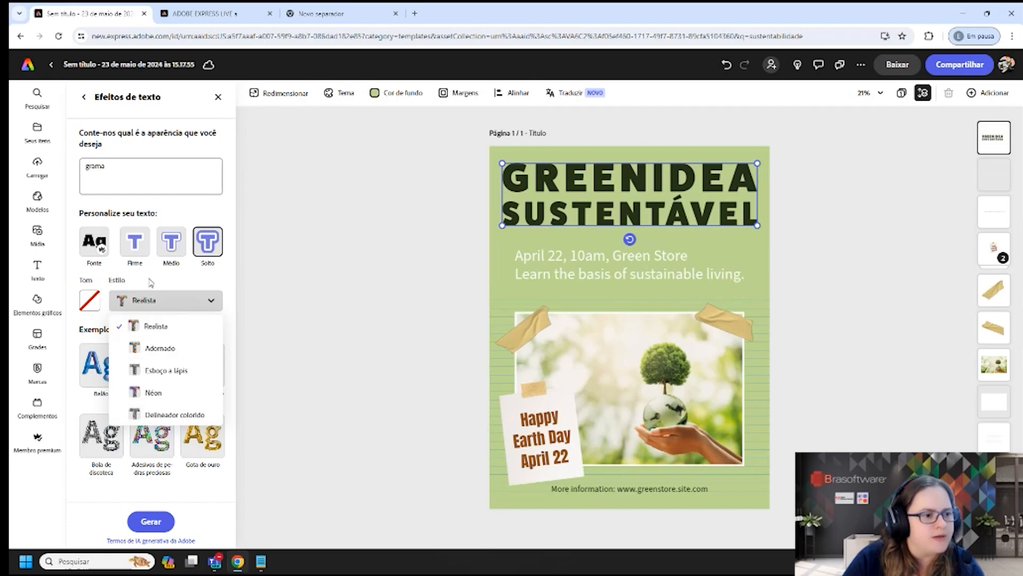
{"action": "left_click", "coordinate": [80, 300]}
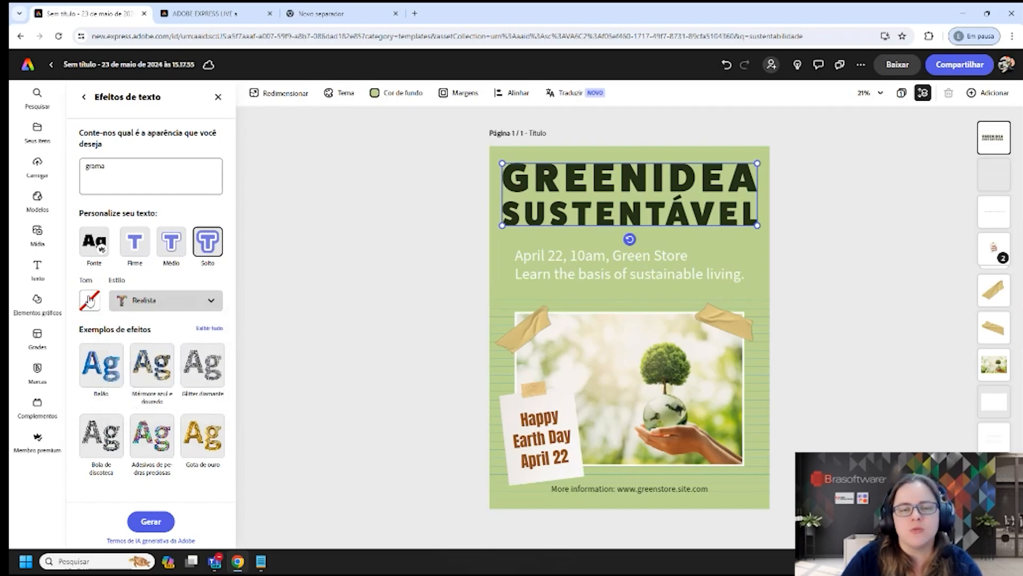
- Browse the full collection of sample effects, and generate the "grama" text effect for the title
{"action": "left_click", "coordinate": [210, 329]}
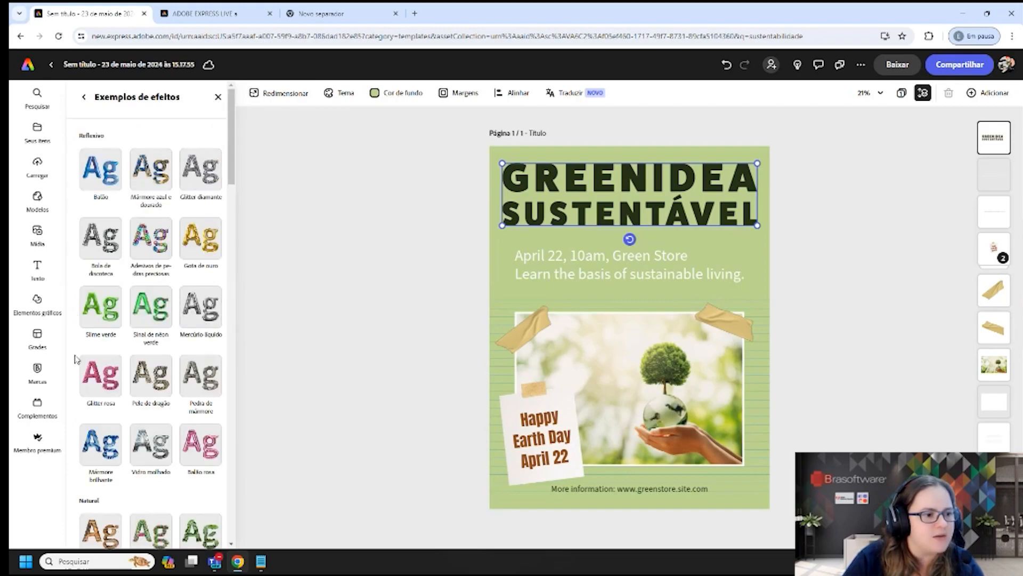
{"action": "scroll", "coordinate": [144, 381], "scroll_direction": "down", "scroll_amount": 2}
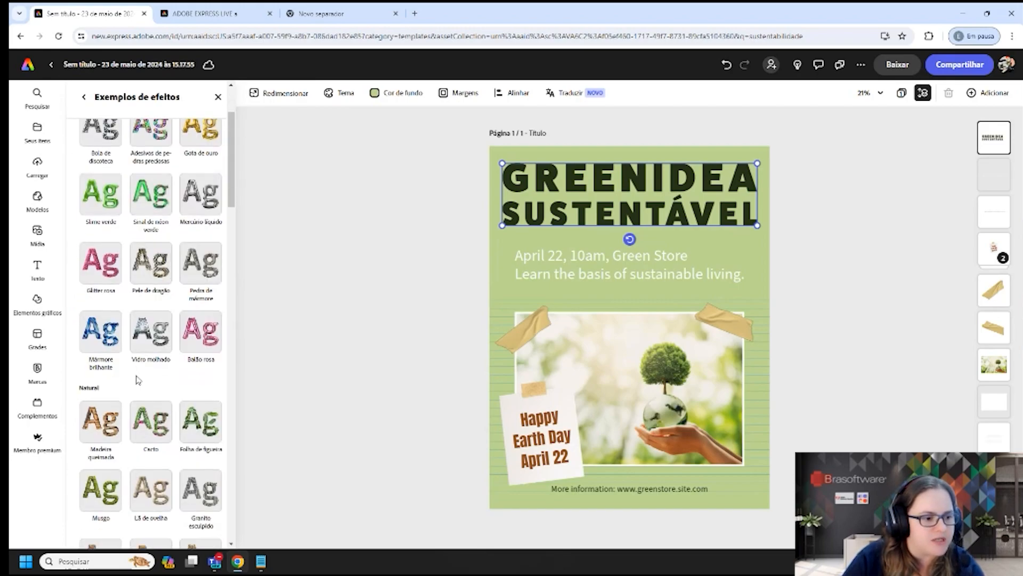
{"action": "scroll", "coordinate": [137, 379], "scroll_direction": "down", "scroll_amount": 2}
{"action": "scroll", "coordinate": [137, 346], "scroll_direction": "up", "scroll_amount": 4}
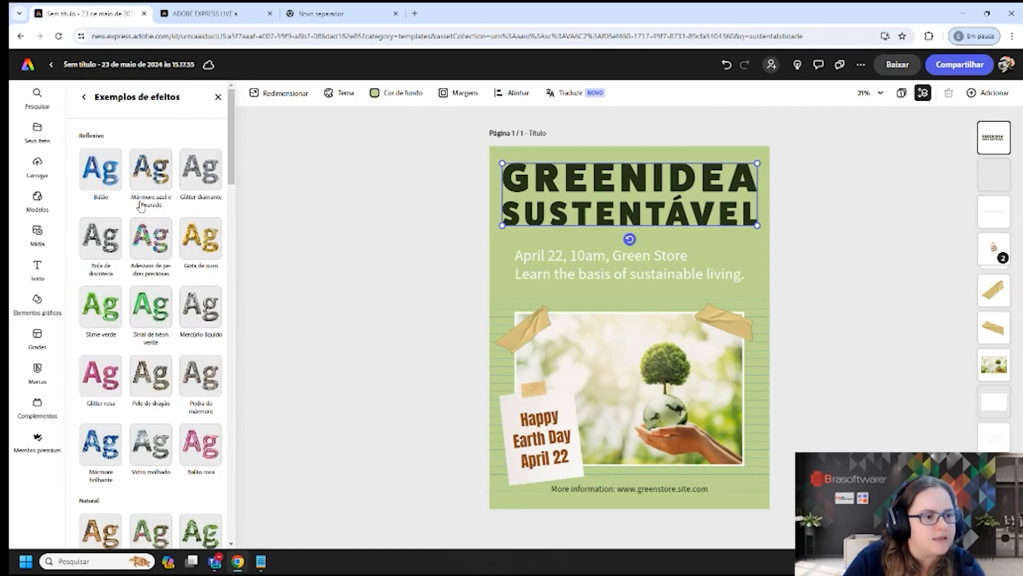
{"action": "scroll", "coordinate": [160, 389], "scroll_direction": "down", "scroll_amount": 7}
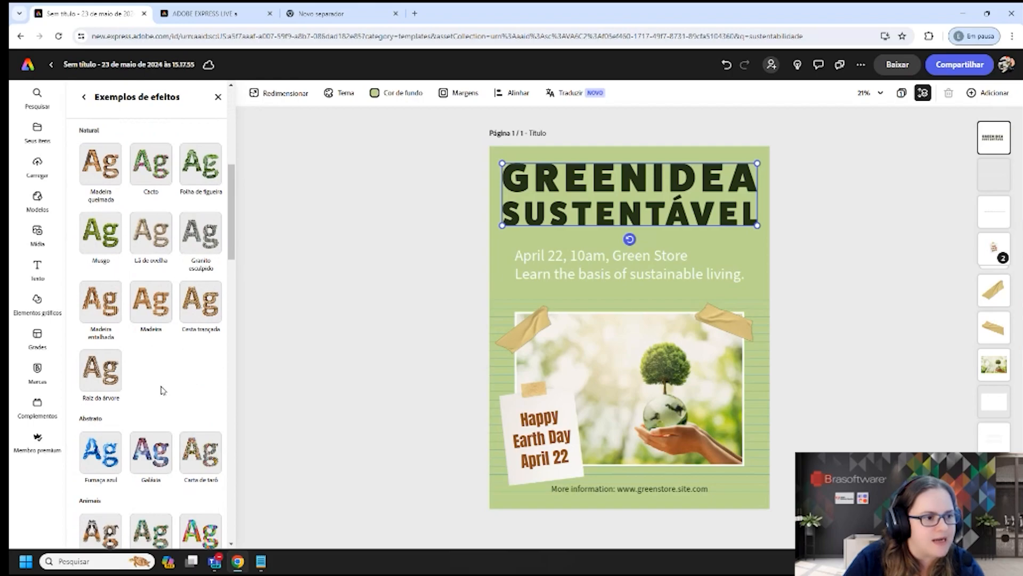
{"action": "scroll", "coordinate": [150, 373], "scroll_direction": "up", "scroll_amount": 7}
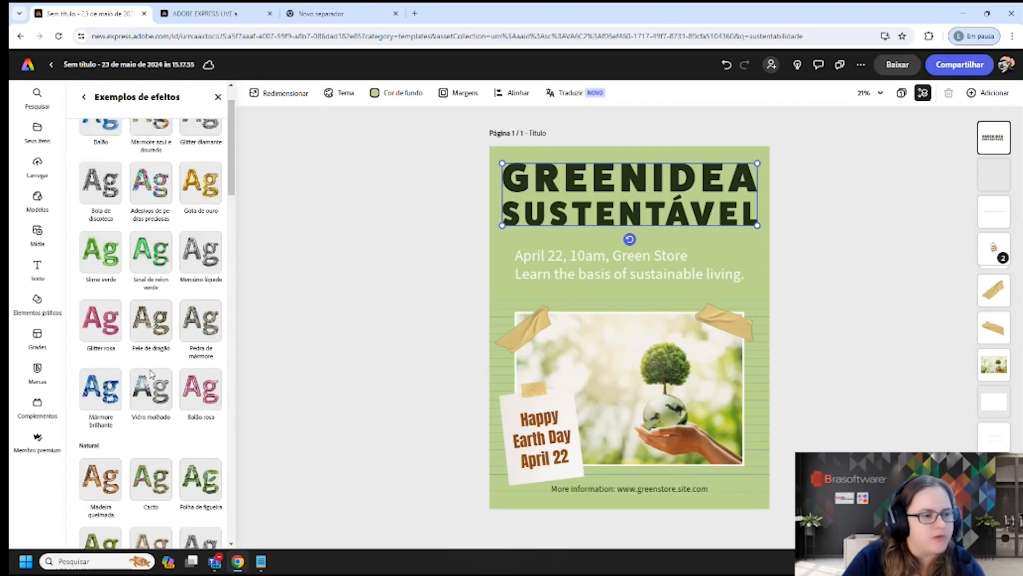
{"action": "left_click", "coordinate": [83, 98]}
{"action": "left_click", "coordinate": [155, 525]}
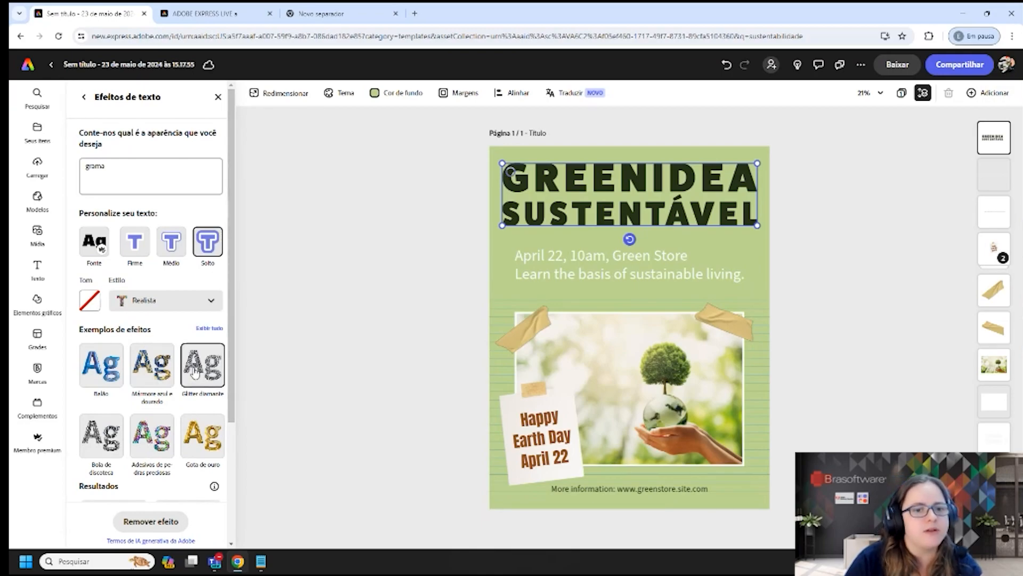
- Try the third generated "grama" result on the title, inspect its letters up close, and switch to the fourth result
{"action": "scroll", "coordinate": [194, 372], "scroll_direction": "down", "scroll_amount": 3}
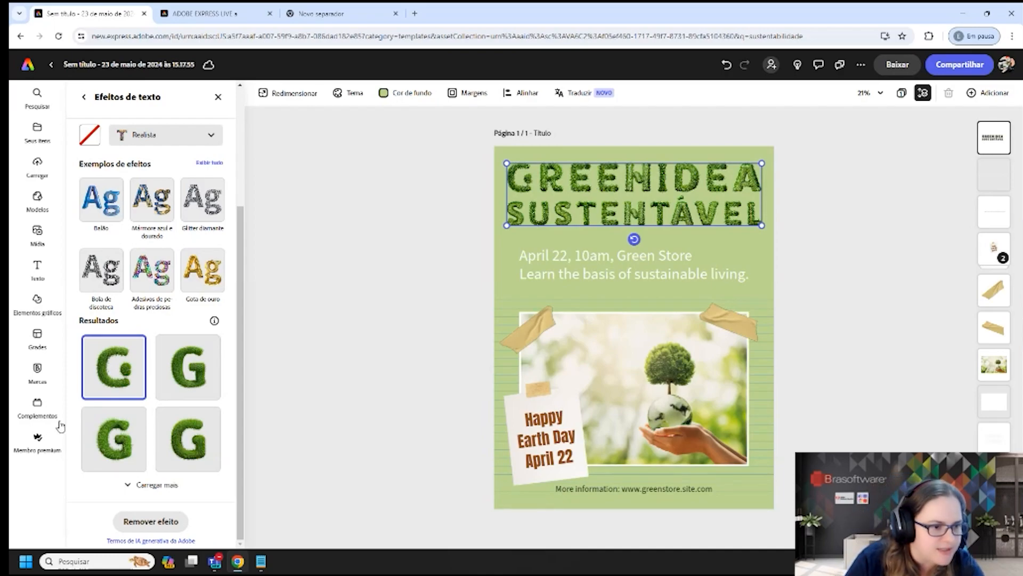
{"action": "left_click", "coordinate": [122, 448]}
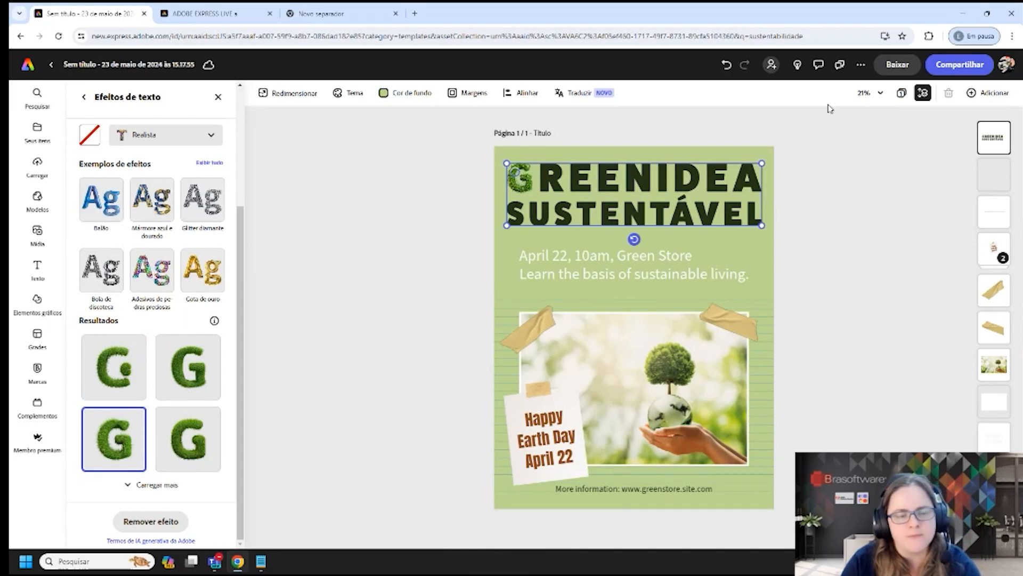
{"action": "scroll", "coordinate": [707, 161], "scroll_direction": "up", "scroll_amount": 5}
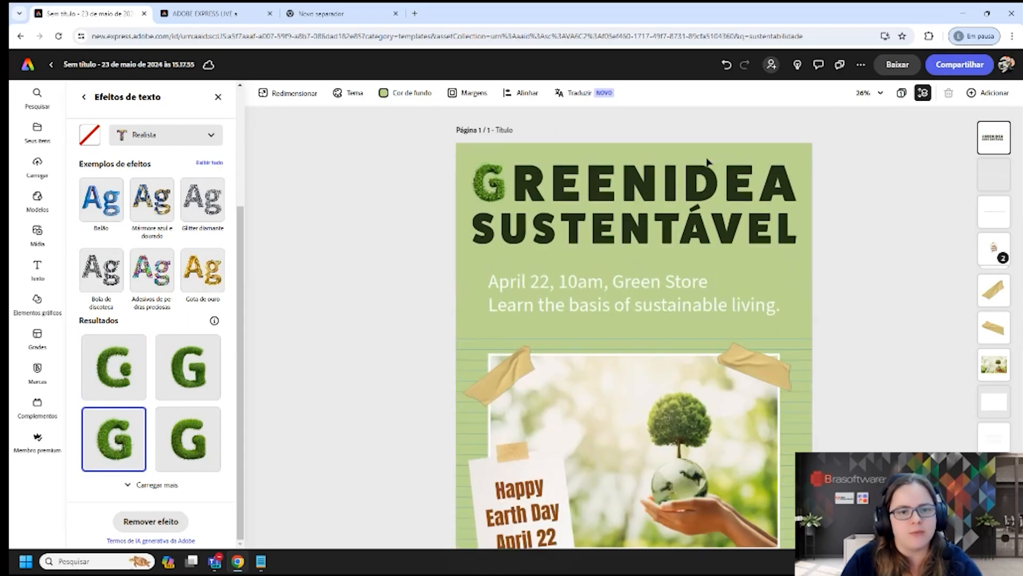
{"action": "scroll", "coordinate": [707, 162], "scroll_direction": "up", "scroll_amount": 1}
{"action": "left_click", "coordinate": [708, 161]}
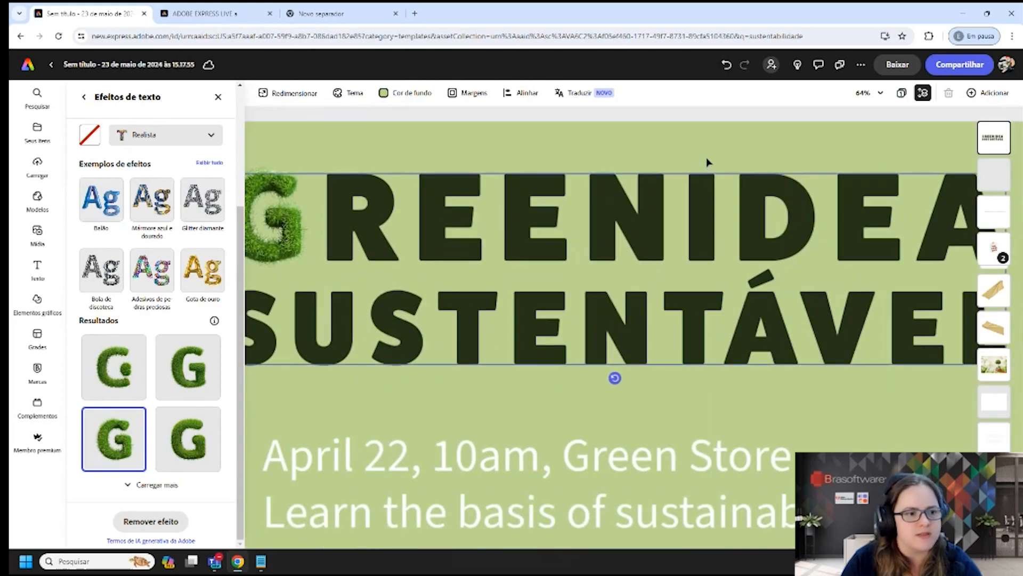
{"action": "scroll", "coordinate": [208, 207], "scroll_direction": "up", "scroll_amount": 3}
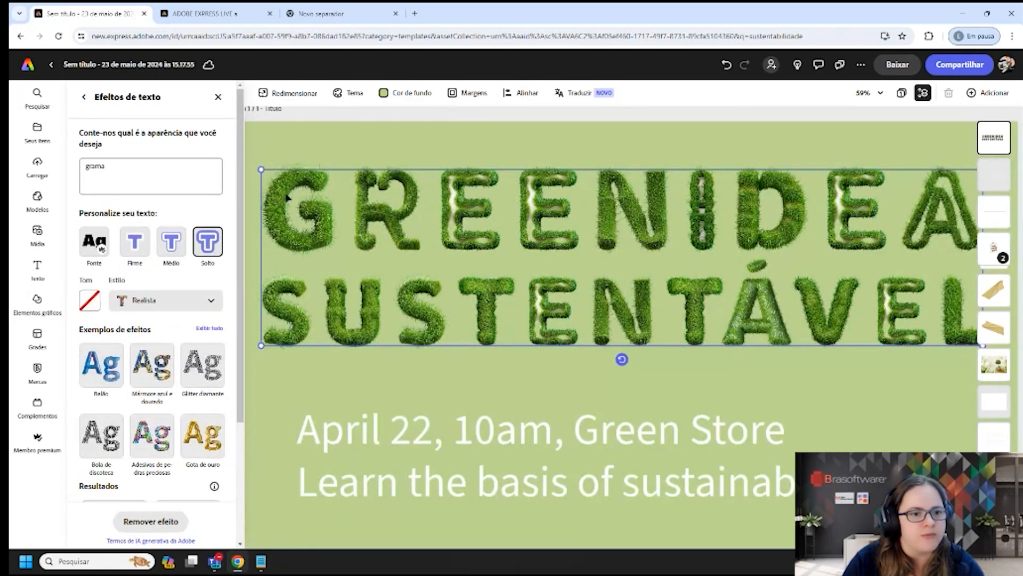
{"action": "scroll", "coordinate": [295, 198], "scroll_direction": "up", "scroll_amount": 3}
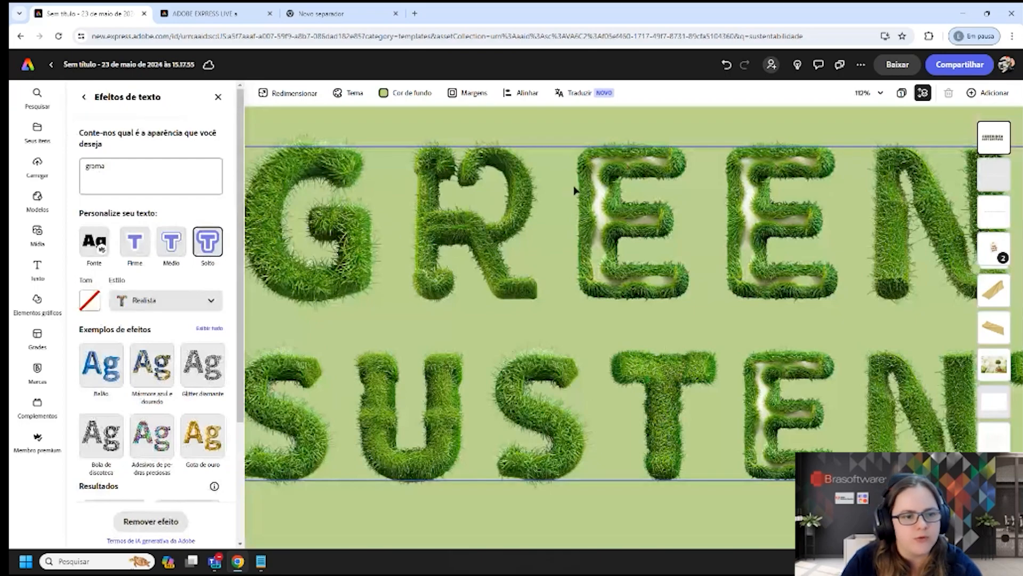
{"action": "scroll", "coordinate": [142, 365], "scroll_direction": "down", "scroll_amount": 3}
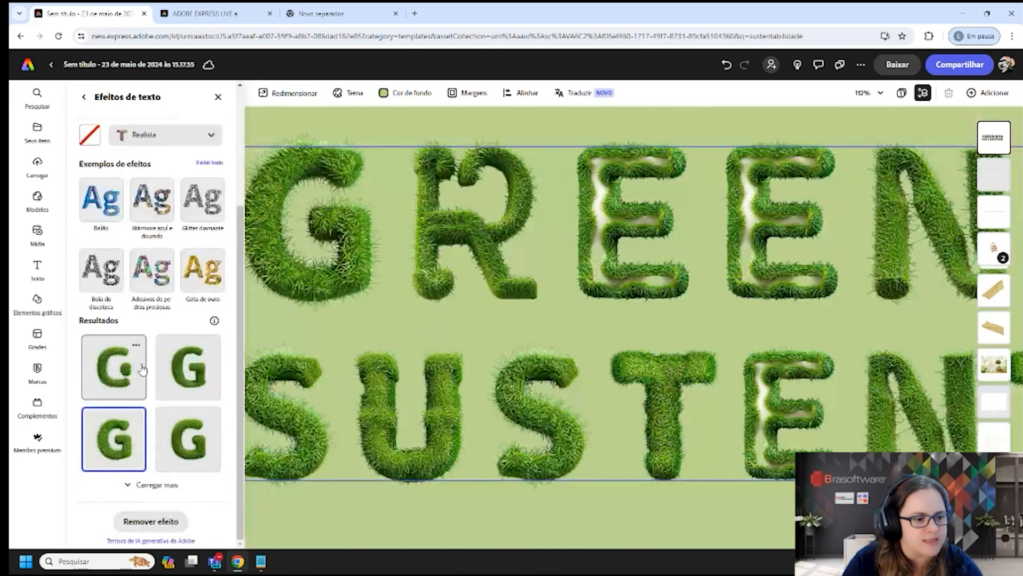
{"action": "left_click", "coordinate": [181, 445]}
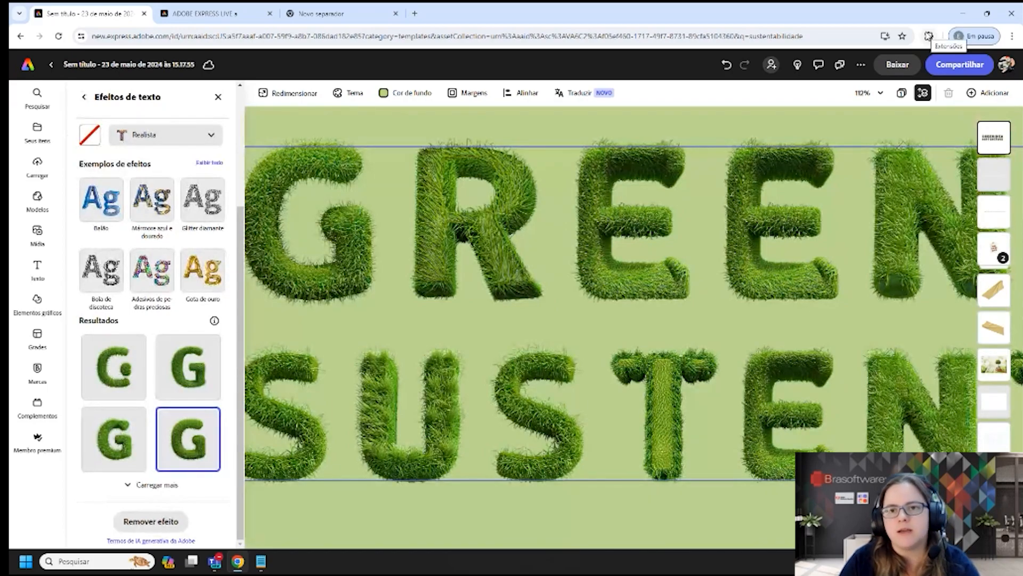
- Switch to the desktop, open PRESERVE.png from the GREEN IDEA folder, and examine its grass lettering in an enlarged preview
{"action": "left_click", "coordinate": [962, 14]}
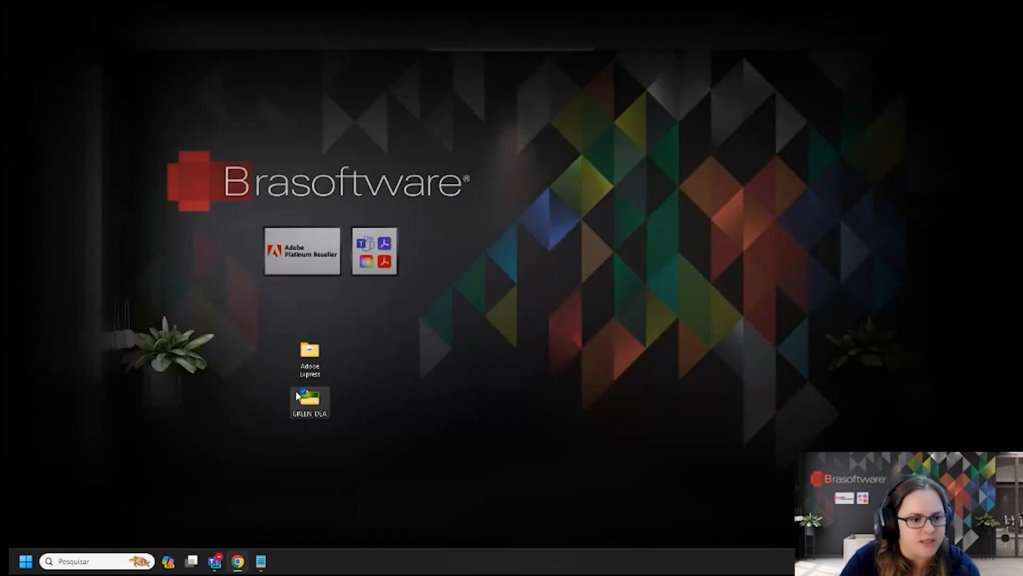
{"action": "double_click", "coordinate": [308, 408]}
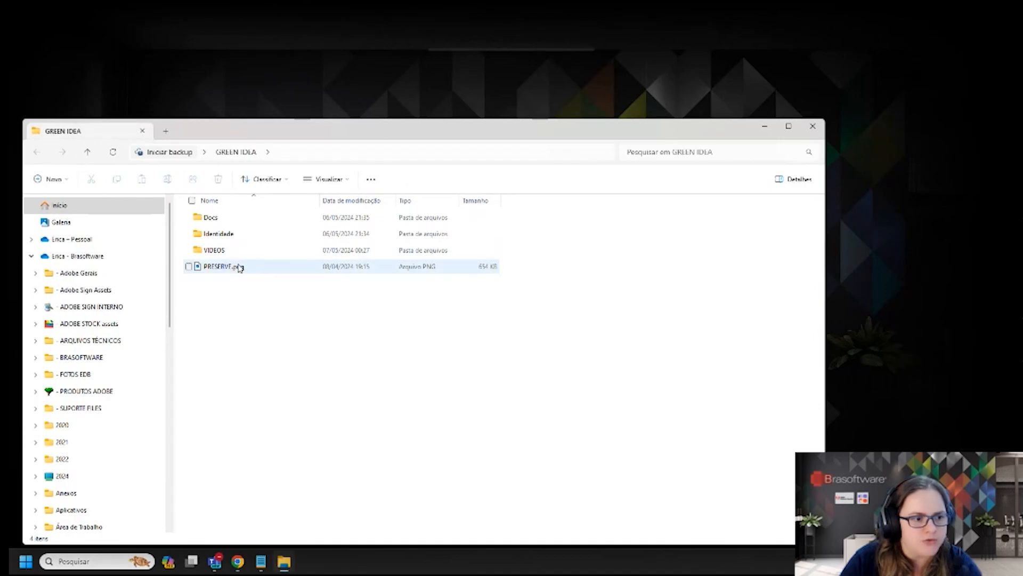
{"action": "double_click", "coordinate": [488, 267]}
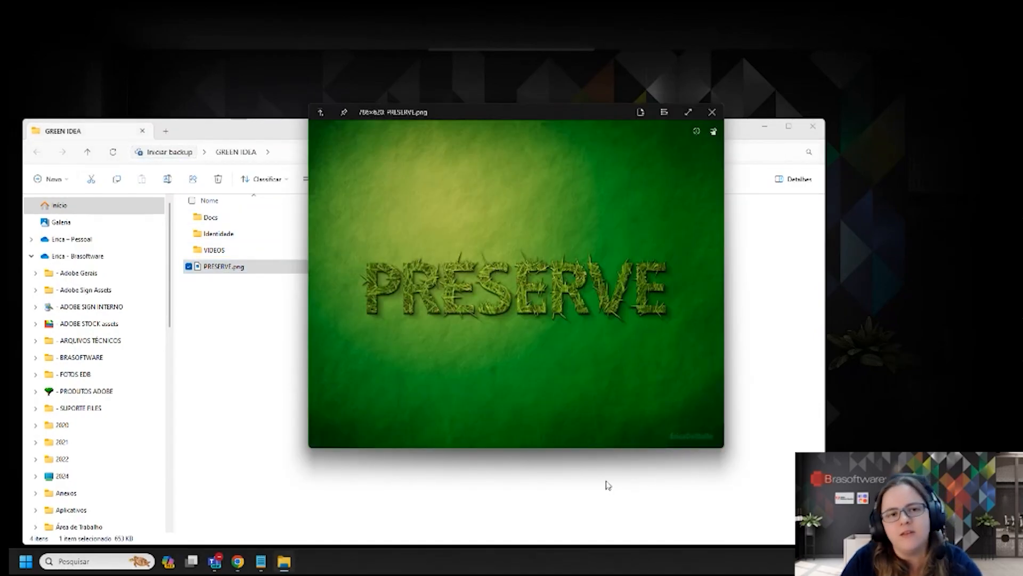
{"action": "scroll", "coordinate": [591, 362], "scroll_direction": "up", "scroll_amount": 1}
{"action": "scroll", "coordinate": [590, 365], "scroll_direction": "up", "scroll_amount": 1}
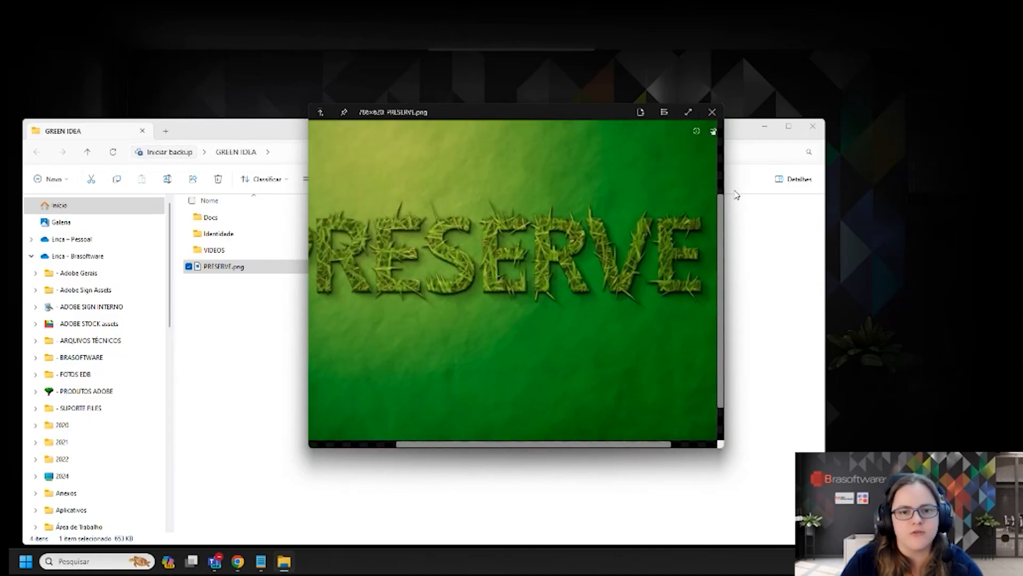
{"action": "left_click_drag", "start_coordinate": [723, 186], "coordinate": [974, 188]}
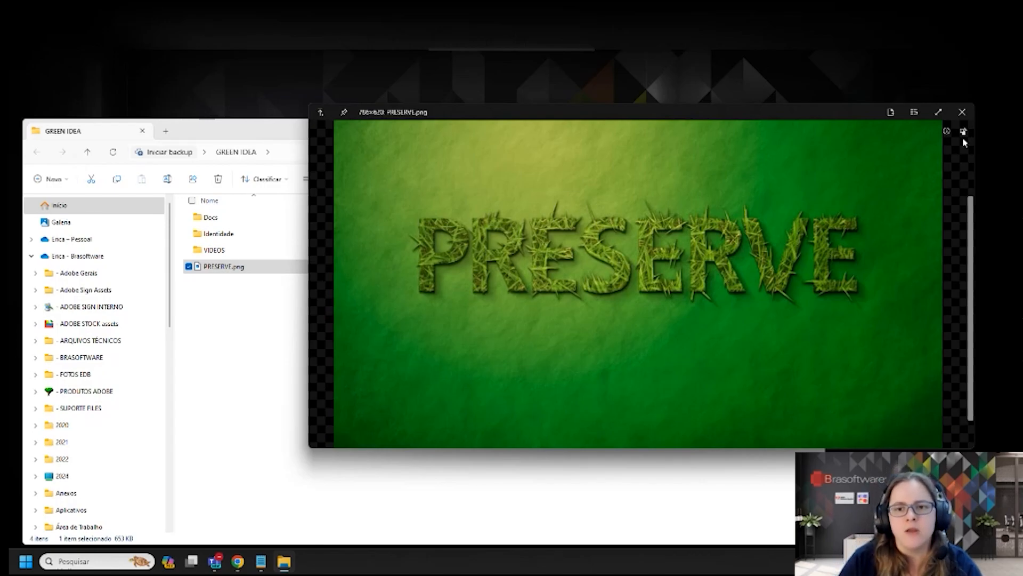
{"action": "left_click", "coordinate": [962, 112]}
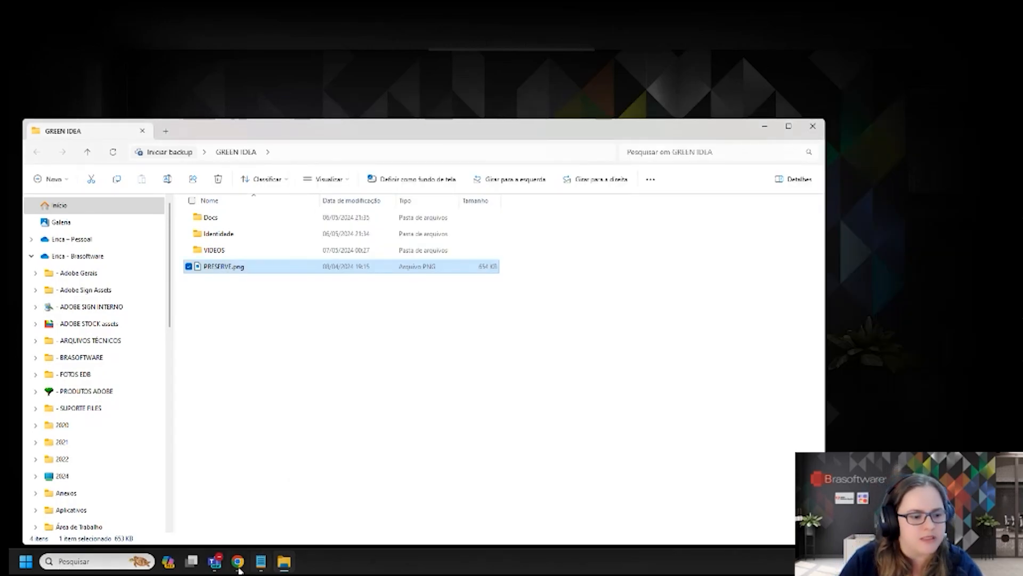
- Return to Adobe Express in Chrome, extend the title's effect description to "grama com margaridas", and generate the effect
{"action": "left_click", "coordinate": [237, 563]}
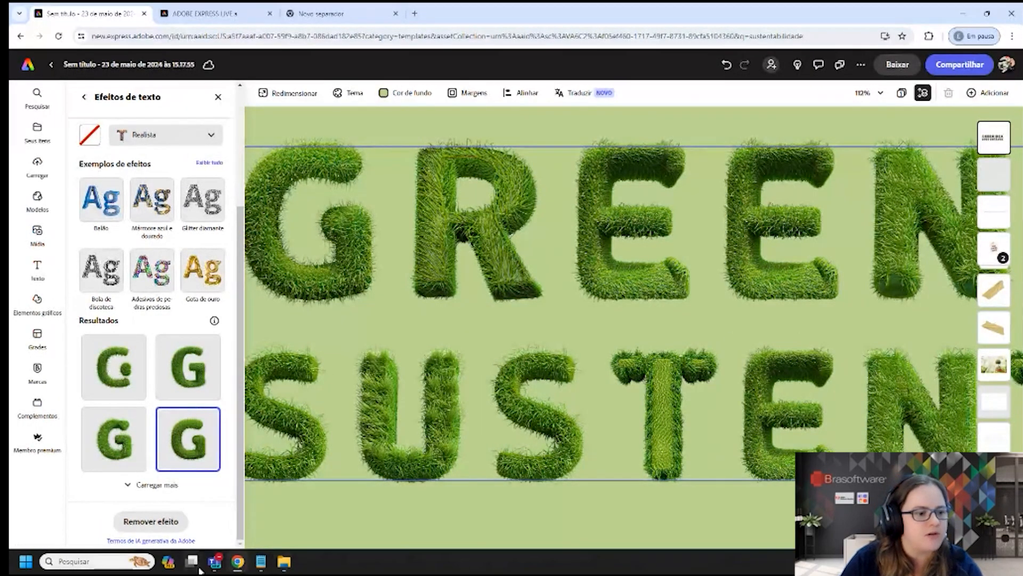
{"action": "scroll", "coordinate": [217, 314], "scroll_direction": "up", "scroll_amount": 3}
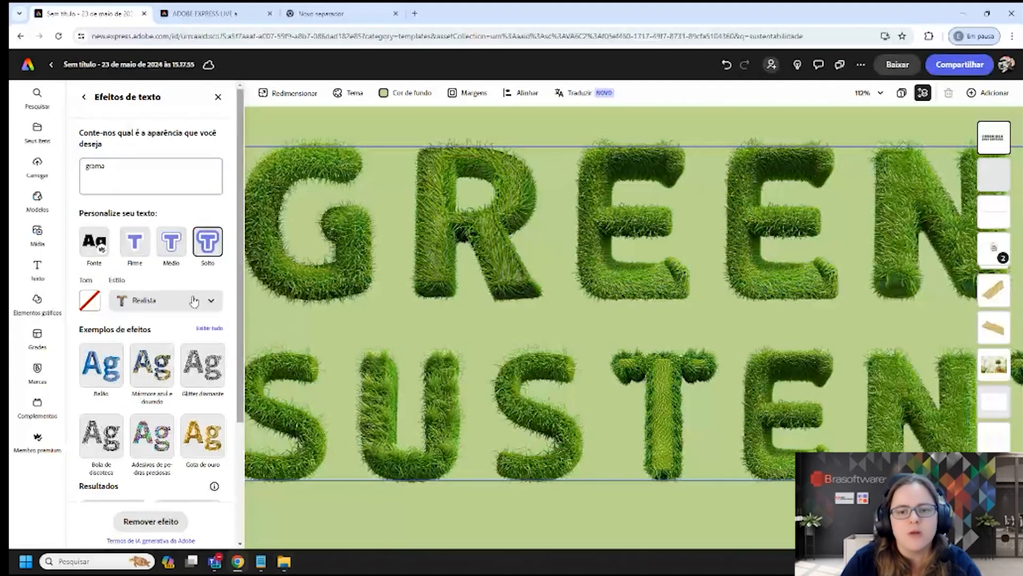
{"action": "left_click", "coordinate": [120, 167]}
{"action": "type", "text": "d"}
{"action": "type", "text": "o"}
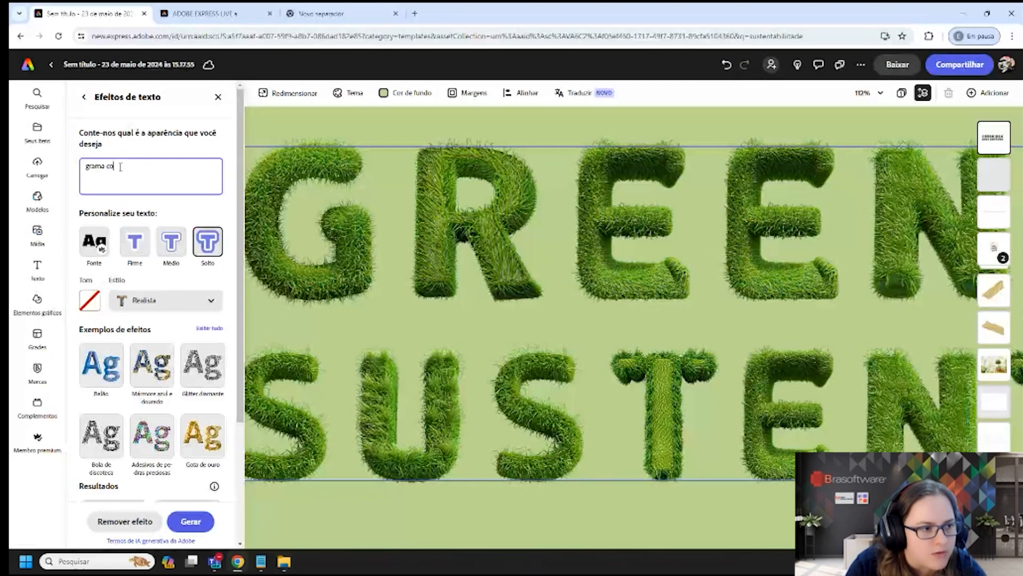
{"action": "type", "text": "m margaridas"}
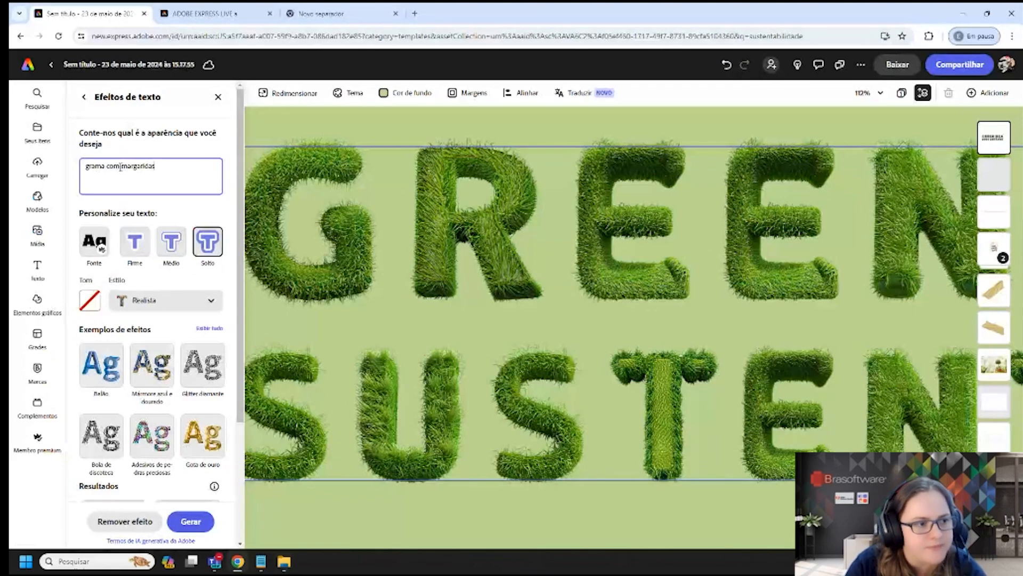
{"action": "key", "text": "Return"}
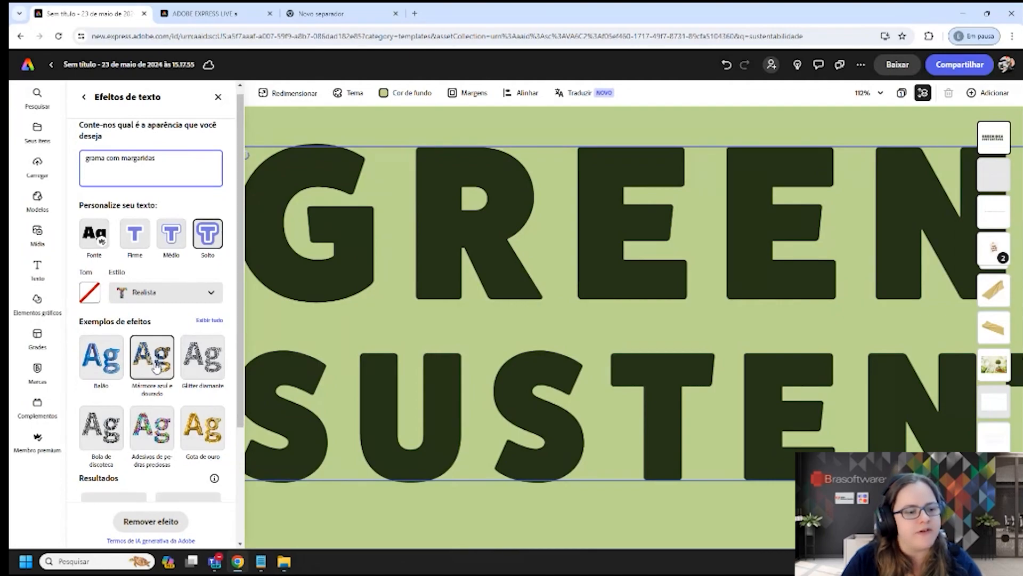
{"action": "scroll", "coordinate": [154, 362], "scroll_direction": "down", "scroll_amount": 3}
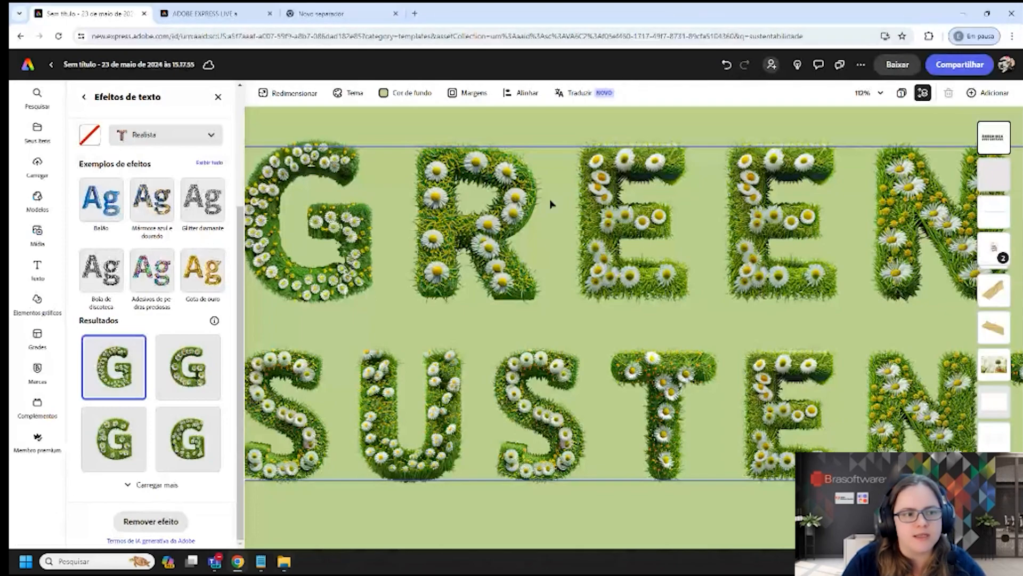
{"action": "scroll", "coordinate": [539, 242], "scroll_direction": "down", "scroll_amount": 5}
{"action": "scroll", "coordinate": [539, 242], "scroll_direction": "down", "scroll_amount": 1}
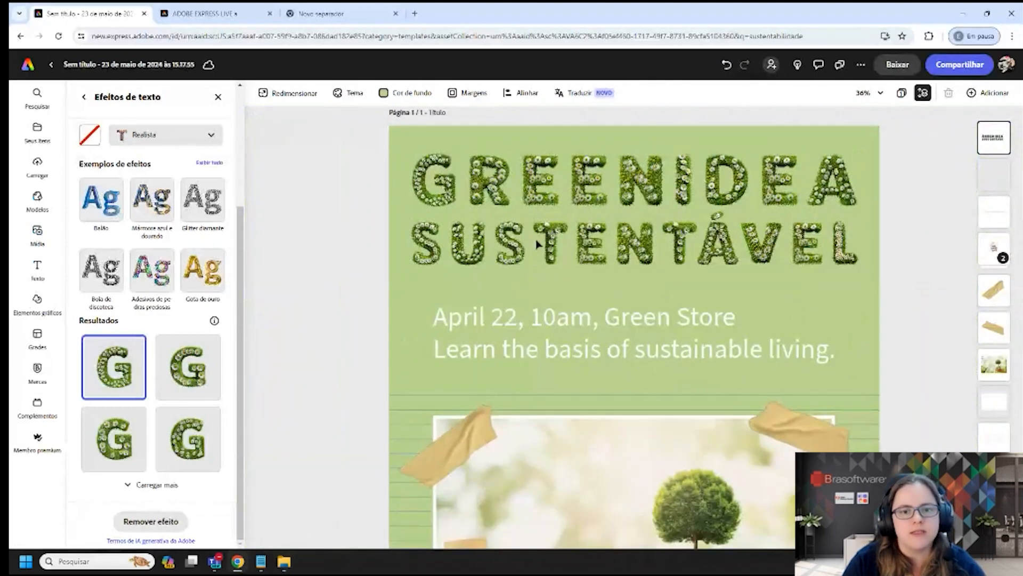
- With the title selected, browse the full collection of sample text effects, including Natural, Abstrato and Animais, and deselect the title
{"action": "left_click", "coordinate": [539, 242]}
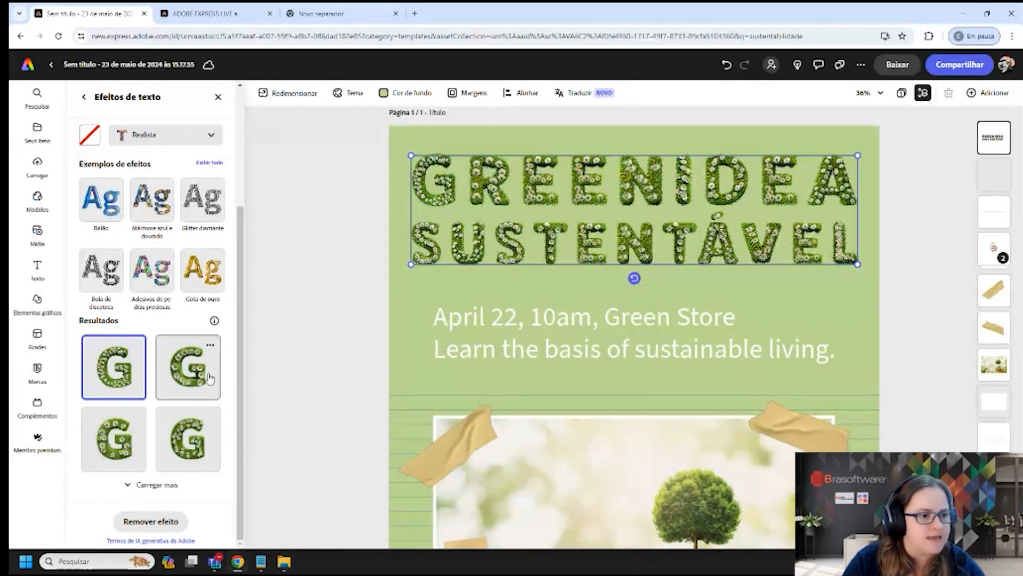
{"action": "scroll", "coordinate": [218, 320], "scroll_direction": "up", "scroll_amount": 5}
{"action": "scroll", "coordinate": [216, 213], "scroll_direction": "down", "scroll_amount": 4}
{"action": "left_click", "coordinate": [209, 170]}
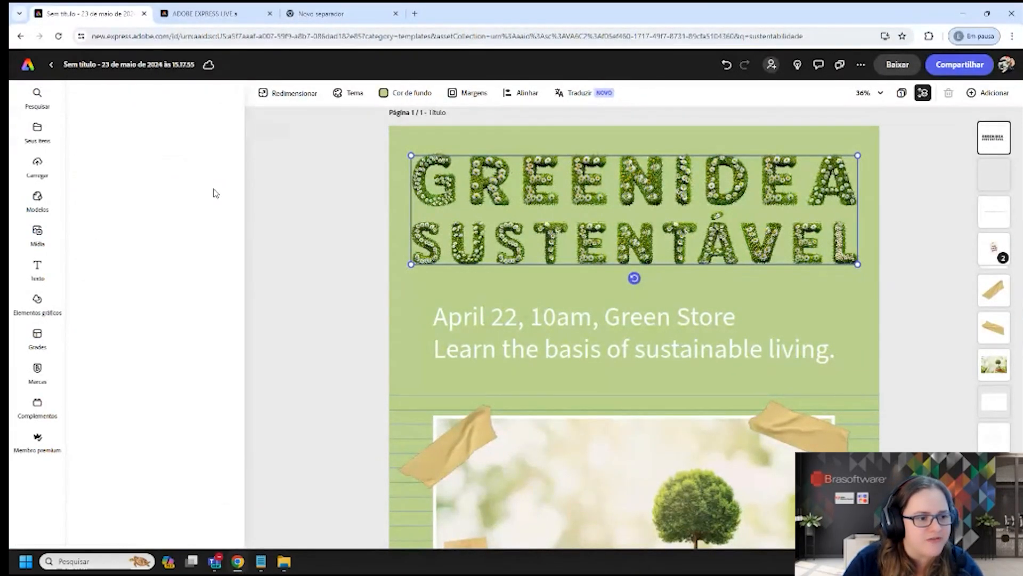
{"action": "scroll", "coordinate": [164, 321], "scroll_direction": "down", "scroll_amount": 5}
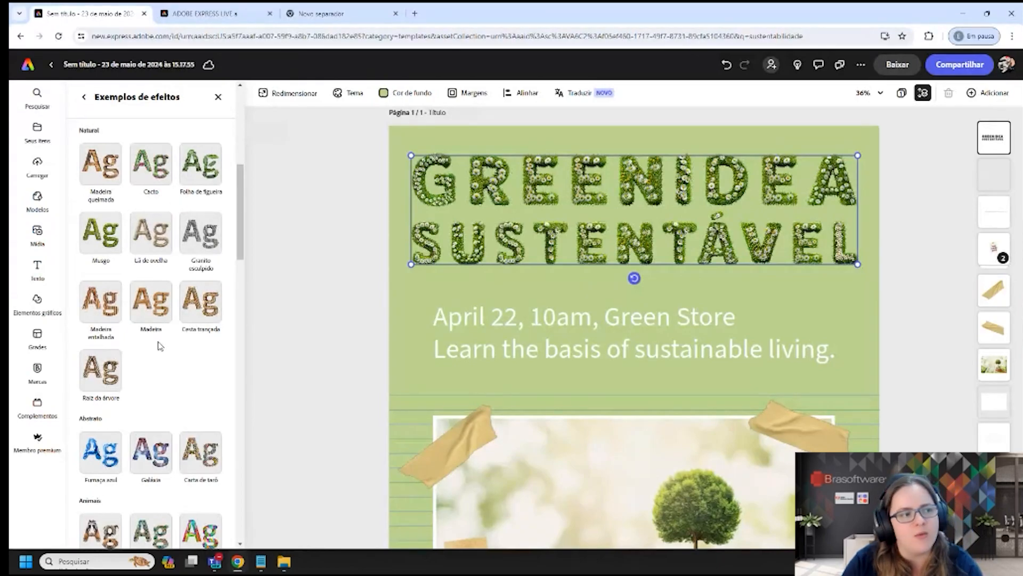
{"action": "scroll", "coordinate": [144, 399], "scroll_direction": "down", "scroll_amount": 3}
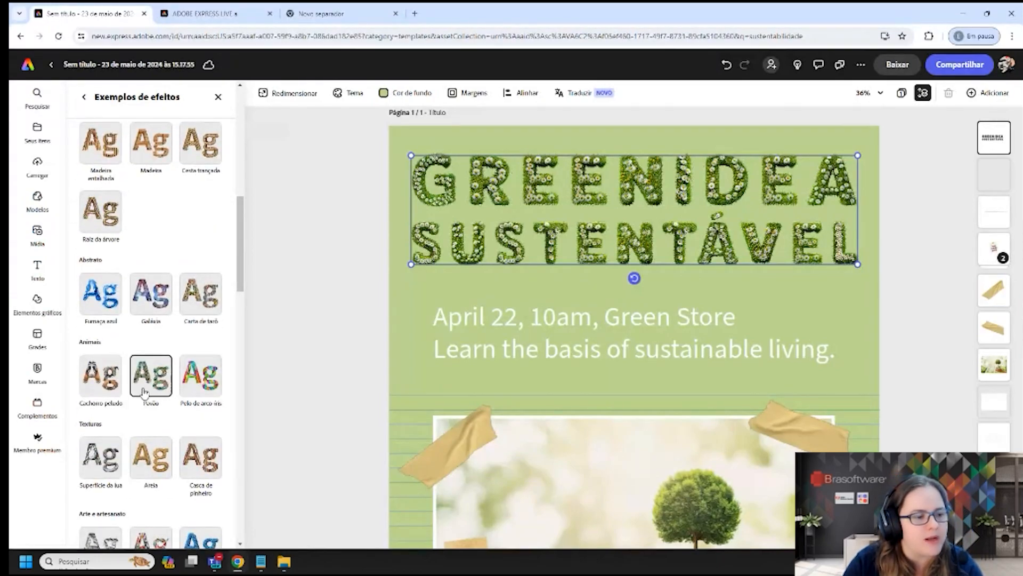
{"action": "scroll", "coordinate": [142, 394], "scroll_direction": "down", "scroll_amount": 4}
{"action": "left_click", "coordinate": [313, 281]}
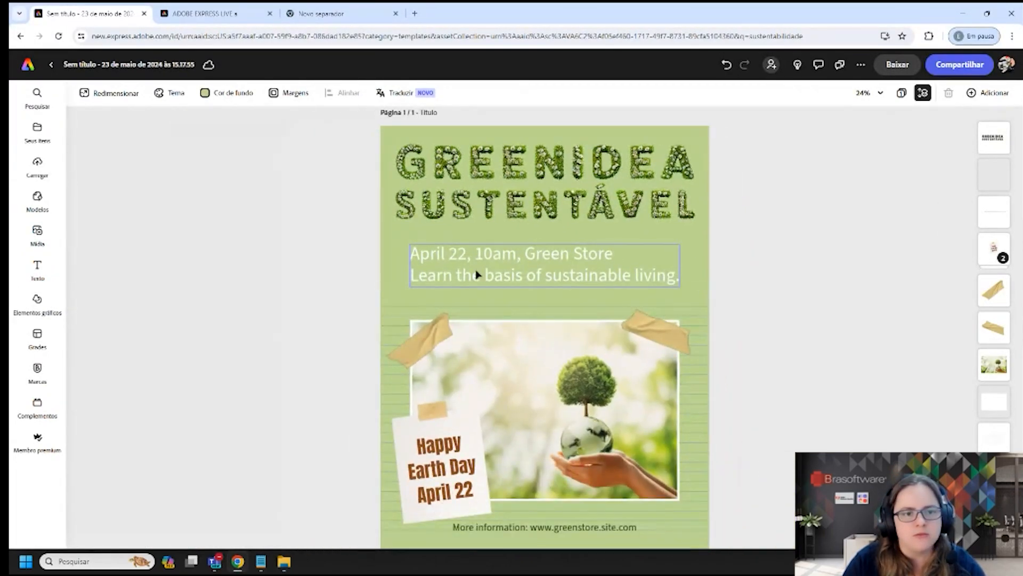
- Replace the text below the title with "LIVE ADOBE EXPRESS" and, on a second line, "23 de Maio de 2024"
{"action": "scroll", "coordinate": [552, 306], "scroll_direction": "down", "scroll_amount": 2}
{"action": "scroll", "coordinate": [551, 304], "scroll_direction": "up", "scroll_amount": 2}
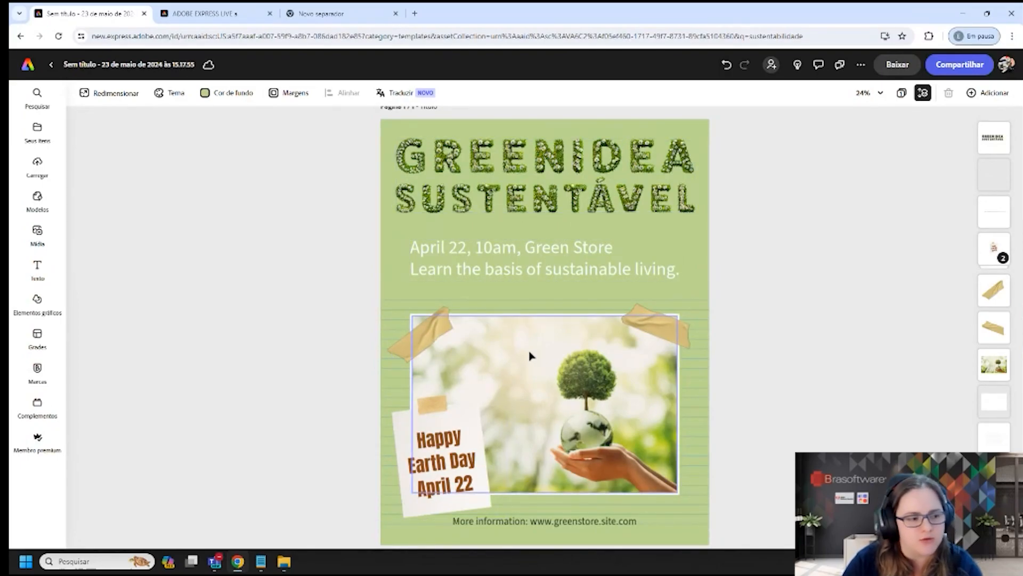
{"action": "left_click", "coordinate": [435, 253]}
{"action": "left_click", "coordinate": [432, 253]}
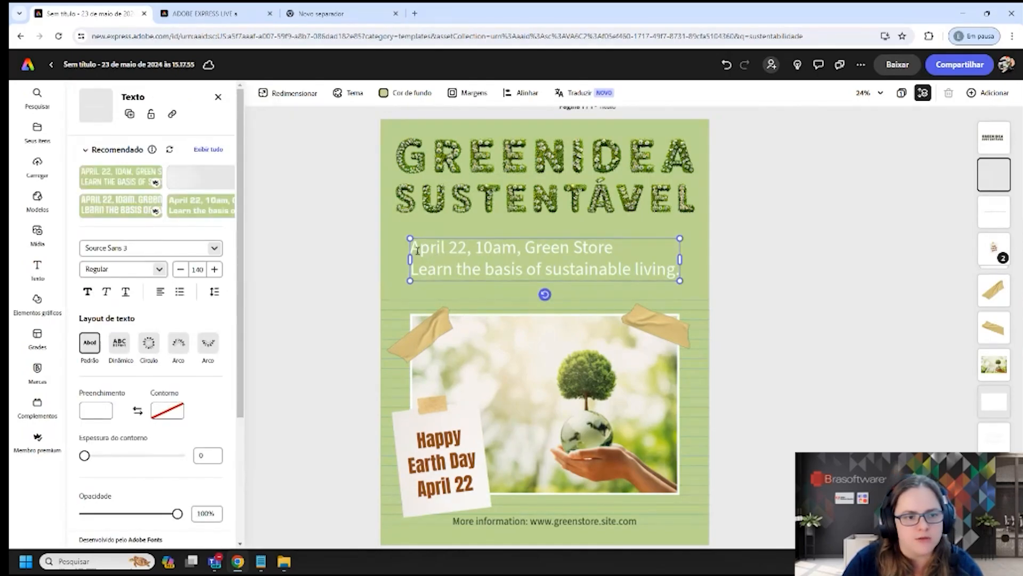
{"action": "left_click_drag", "start_coordinate": [412, 248], "coordinate": [698, 275]}
{"action": "key", "text": "BackSpace"}
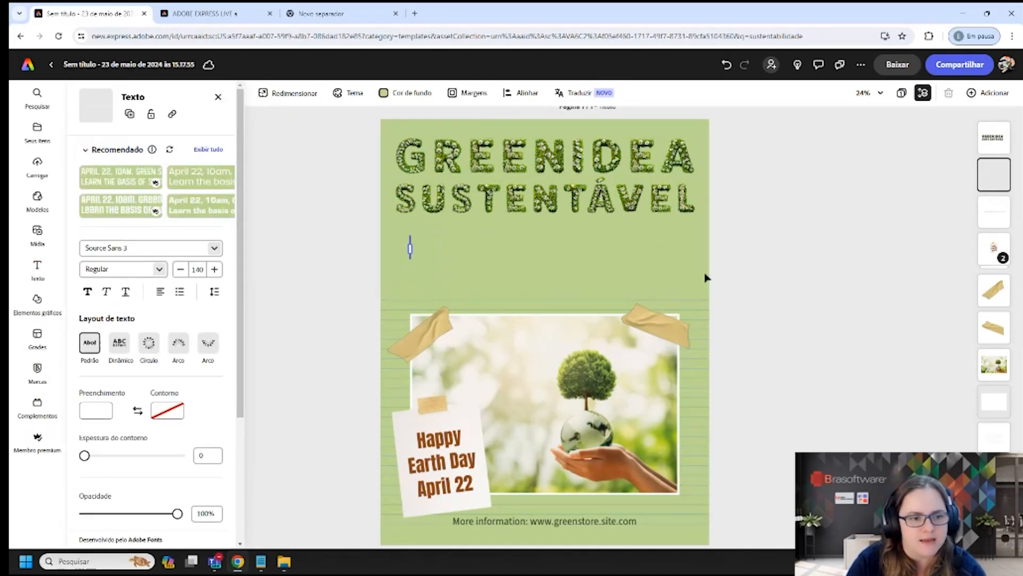
{"action": "type", "text": "L"}
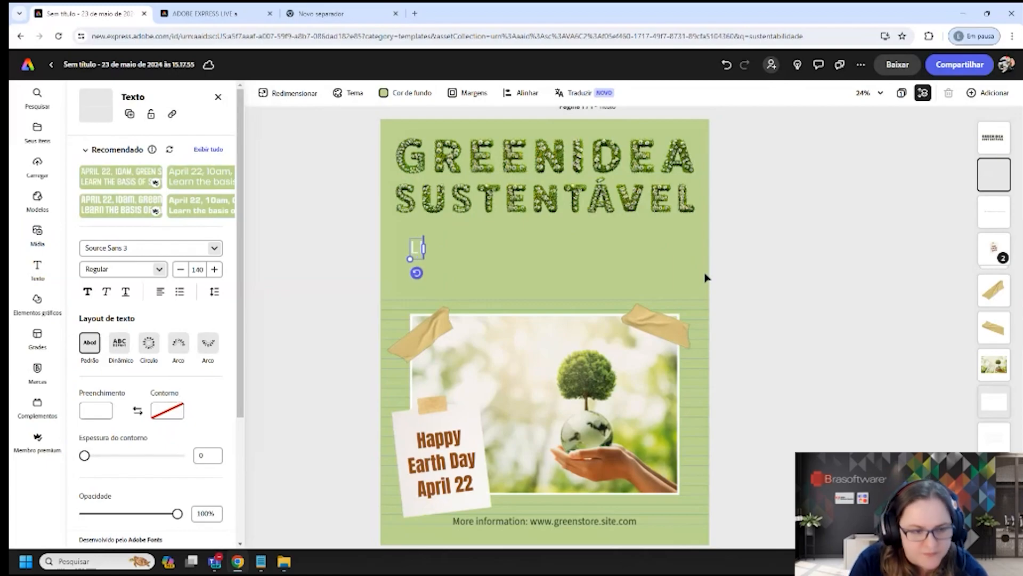
{"action": "type", "text": "IVE ADOBE EXPRESS"}
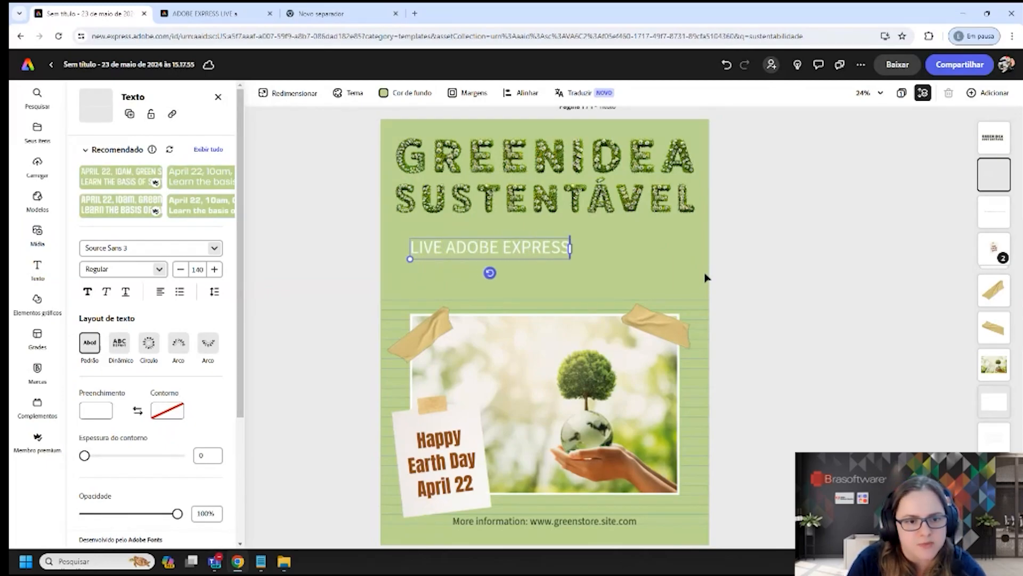
{"action": "key", "text": "Return"}
{"action": "type", "text": "23"}
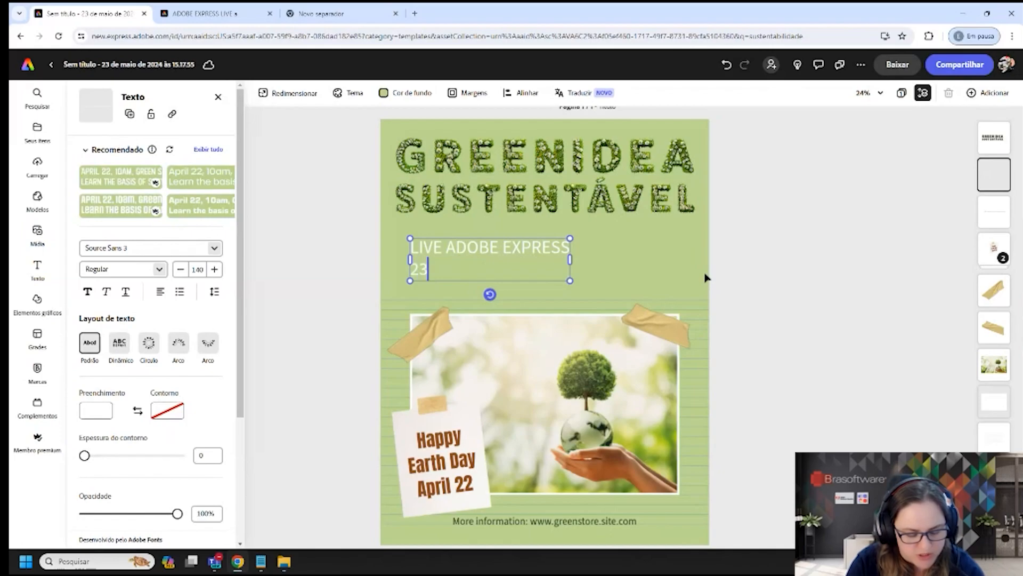
{"action": "type", "text": " de Maio de 2024"}
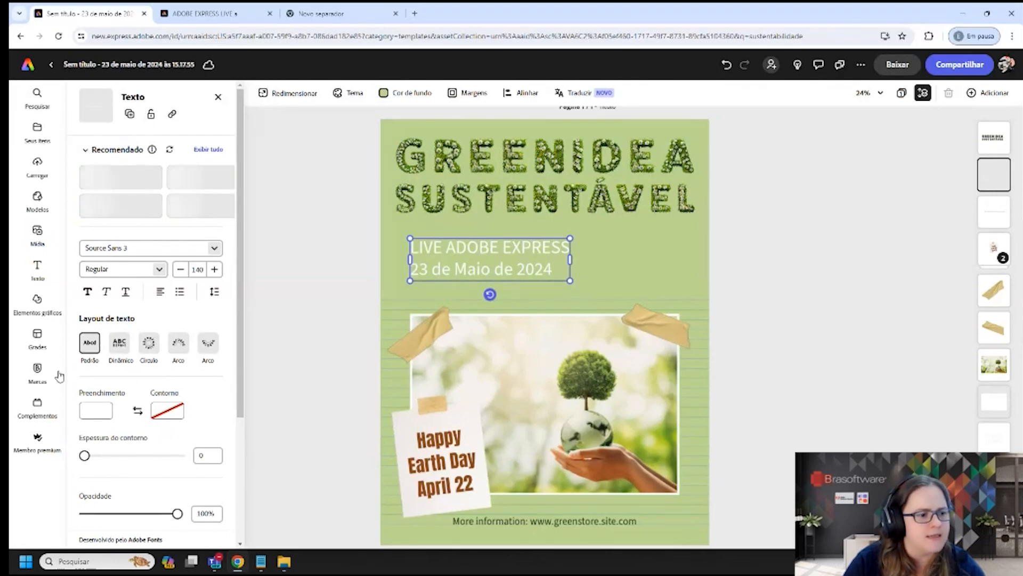
- Widen the line spacing of the event text while trying the Dinâmico layout, and return the text to the Padrão layout
{"action": "left_click", "coordinate": [117, 349]}
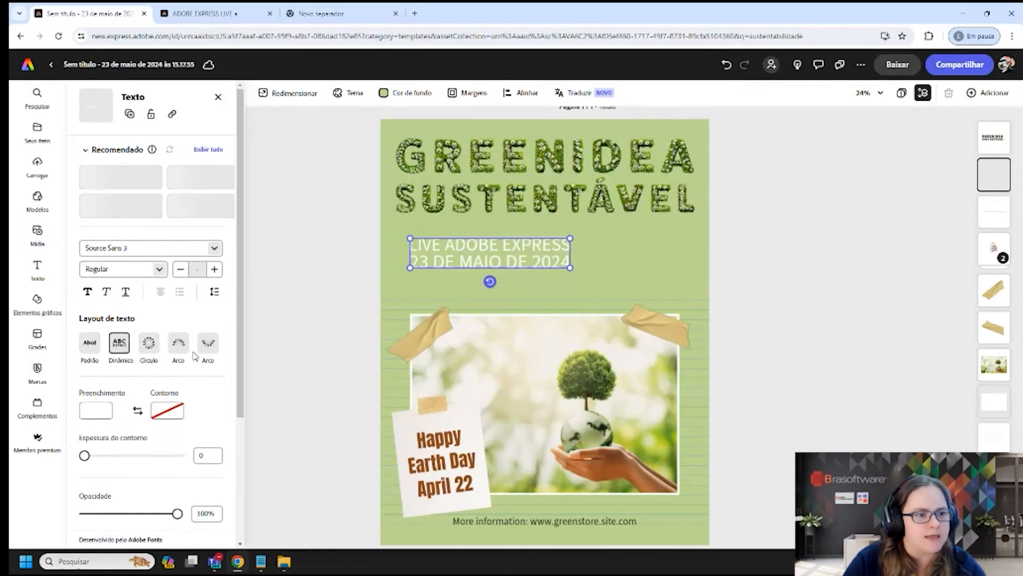
{"action": "left_click", "coordinate": [215, 292]}
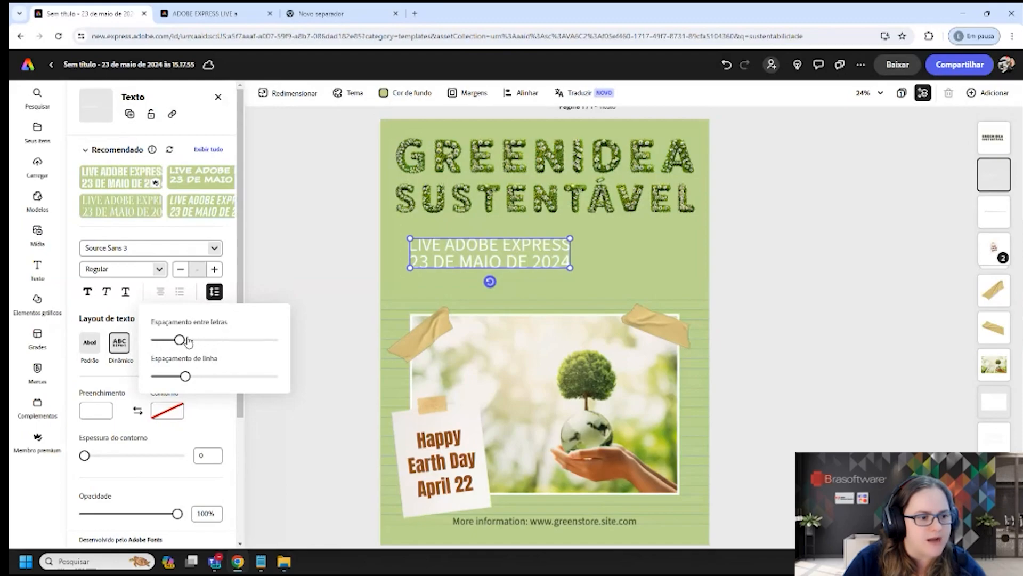
{"action": "left_click_drag", "start_coordinate": [185, 376], "coordinate": [189, 377]}
{"action": "left_click_drag", "start_coordinate": [203, 381], "coordinate": [211, 379]}
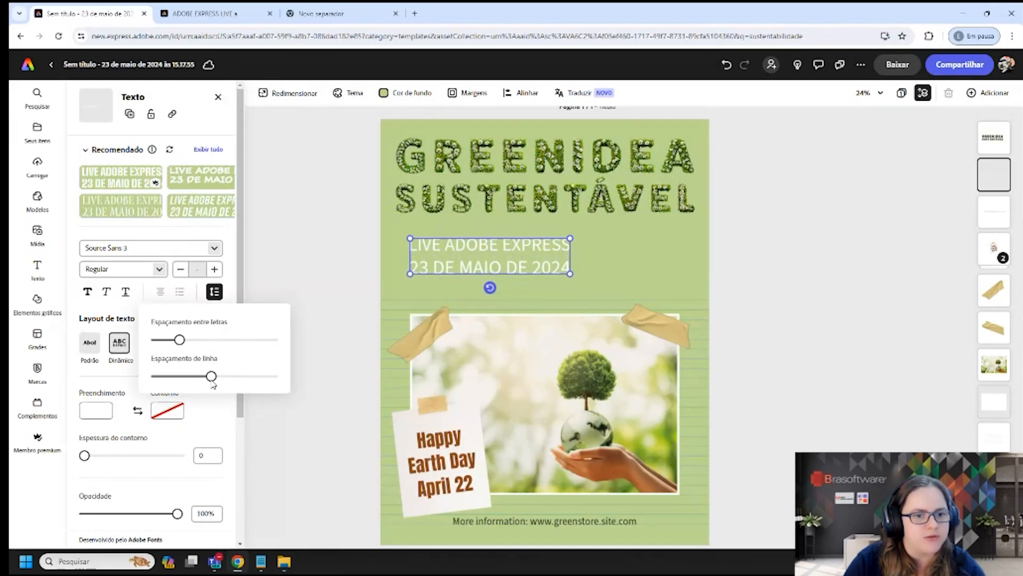
{"action": "left_click", "coordinate": [227, 235]}
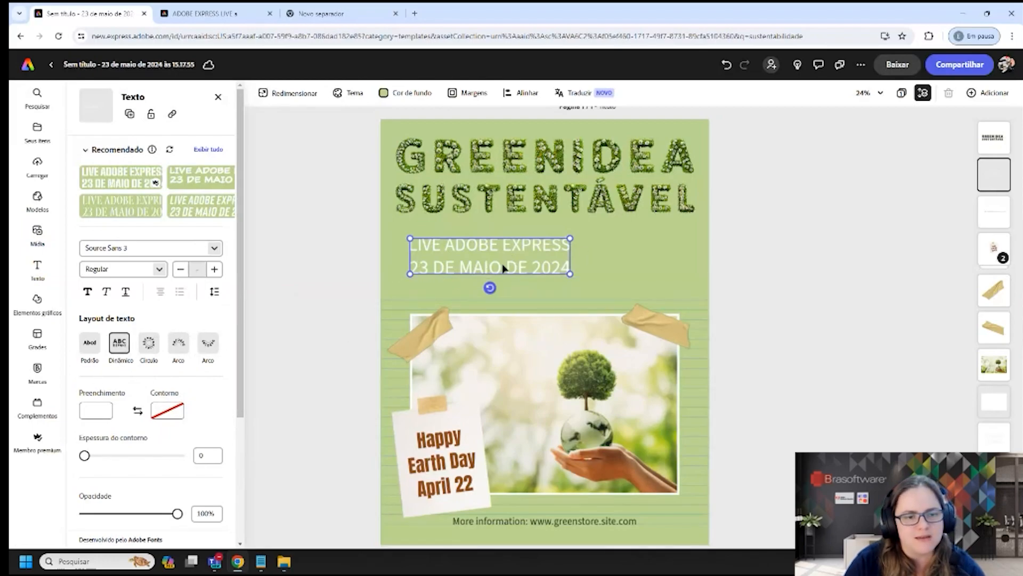
{"action": "left_click", "coordinate": [91, 345]}
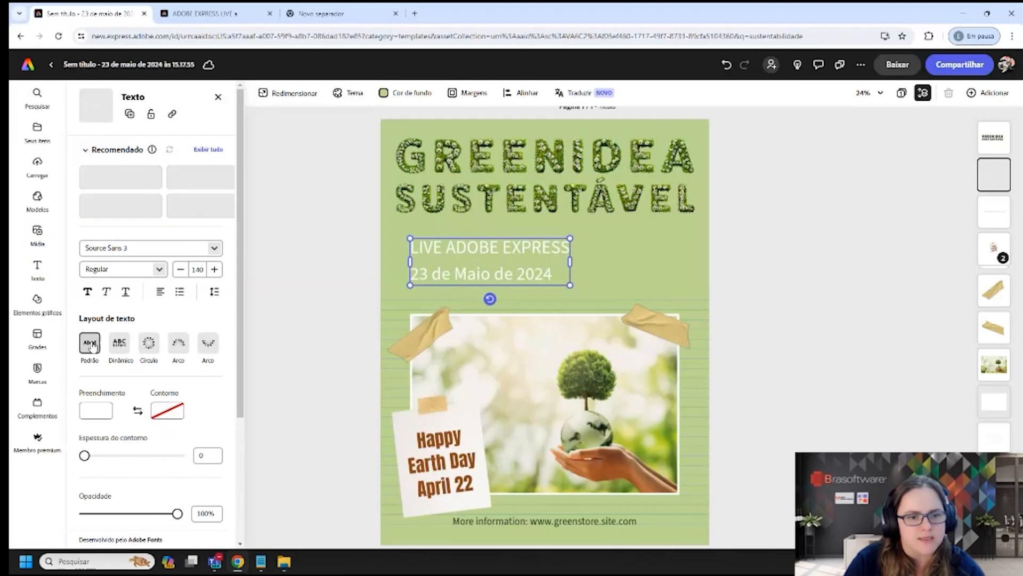
- Recolor the event text with a dark green sampled from the tree in the photo
{"action": "left_click", "coordinate": [106, 411]}
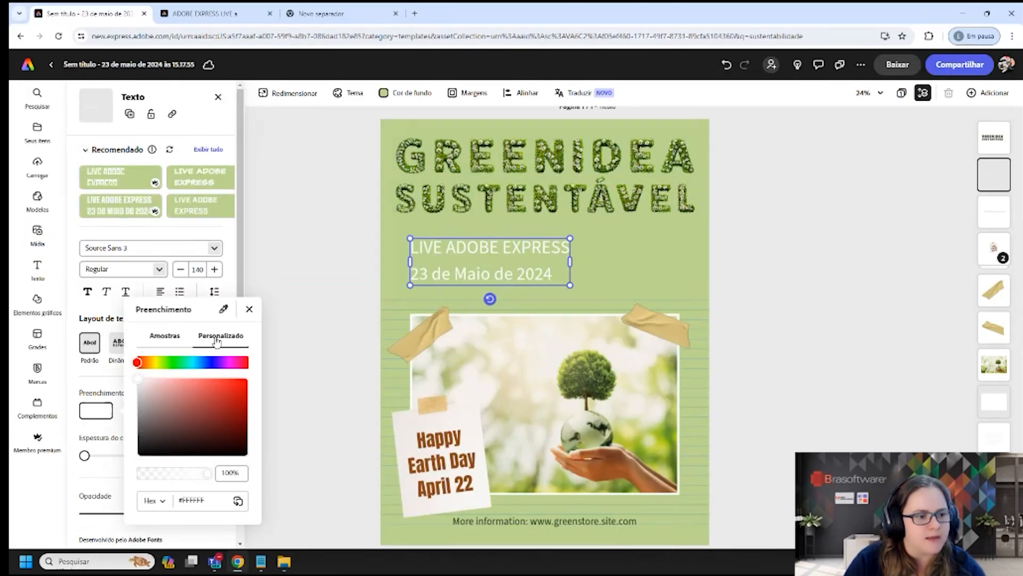
{"action": "left_click", "coordinate": [165, 336]}
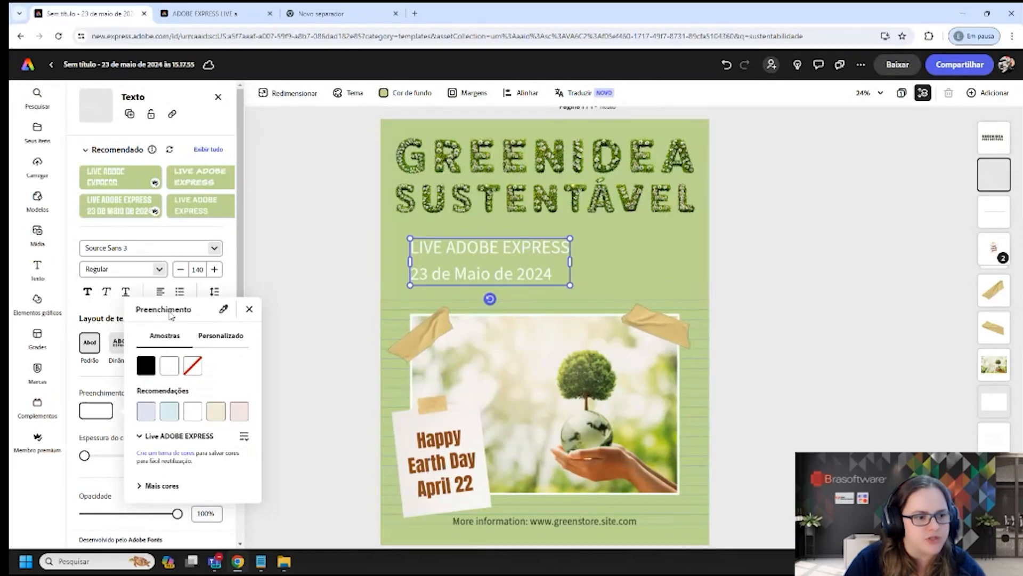
{"action": "left_click", "coordinate": [224, 310]}
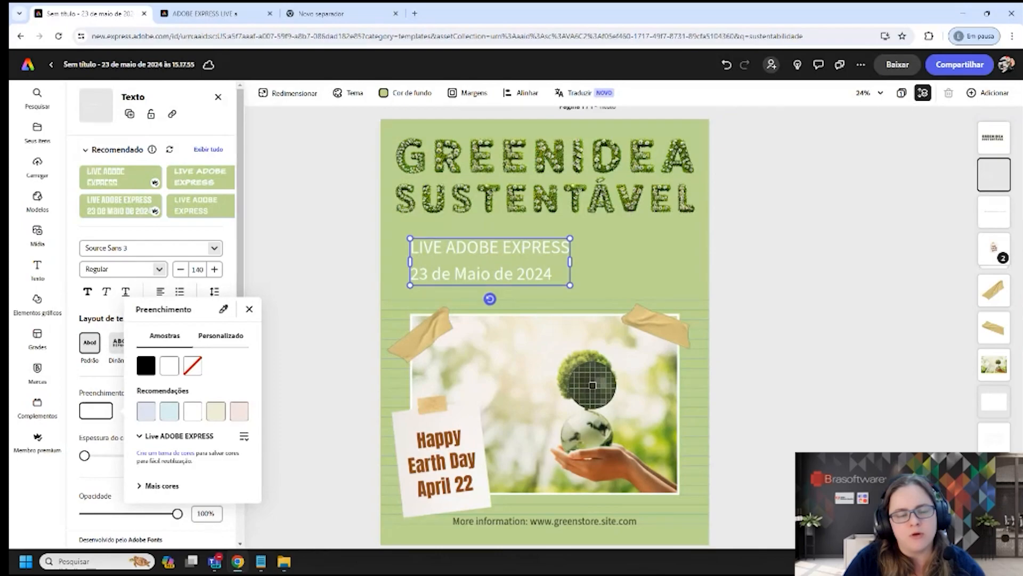
{"action": "left_click", "coordinate": [593, 385]}
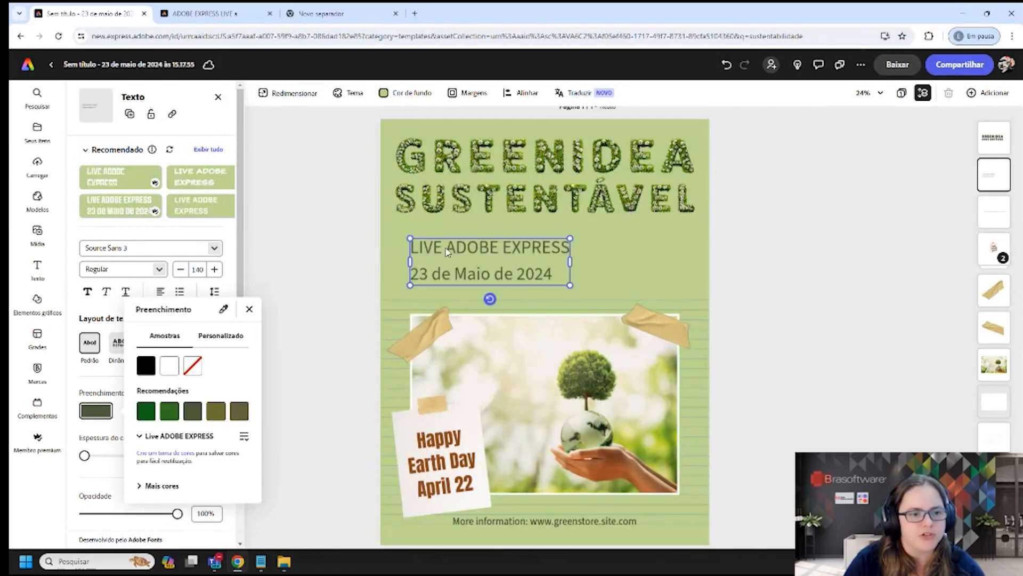
{"action": "left_click", "coordinate": [465, 264]}
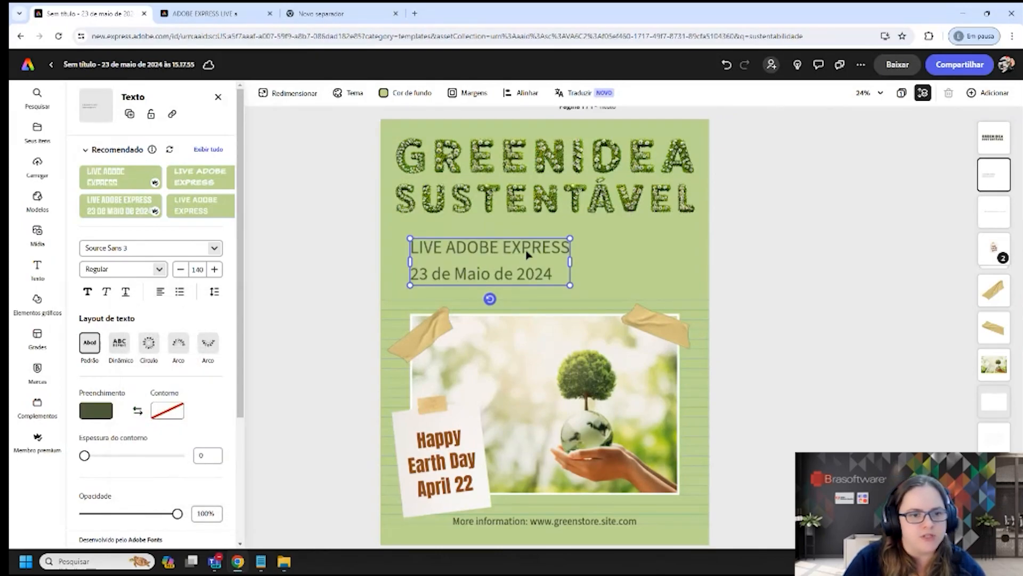
- Make the "LIVE ADOBE EXPRESS" line bold and widen the text box so the line fits on one row
{"action": "left_click", "coordinate": [530, 250]}
{"action": "left_click_drag", "start_coordinate": [568, 249], "coordinate": [408, 246]}
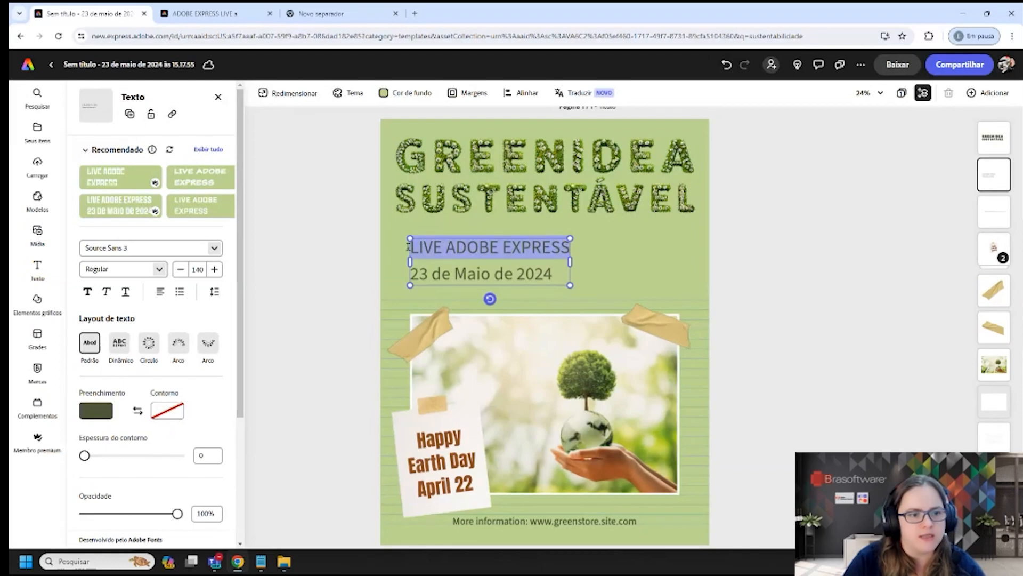
{"action": "left_click", "coordinate": [88, 291]}
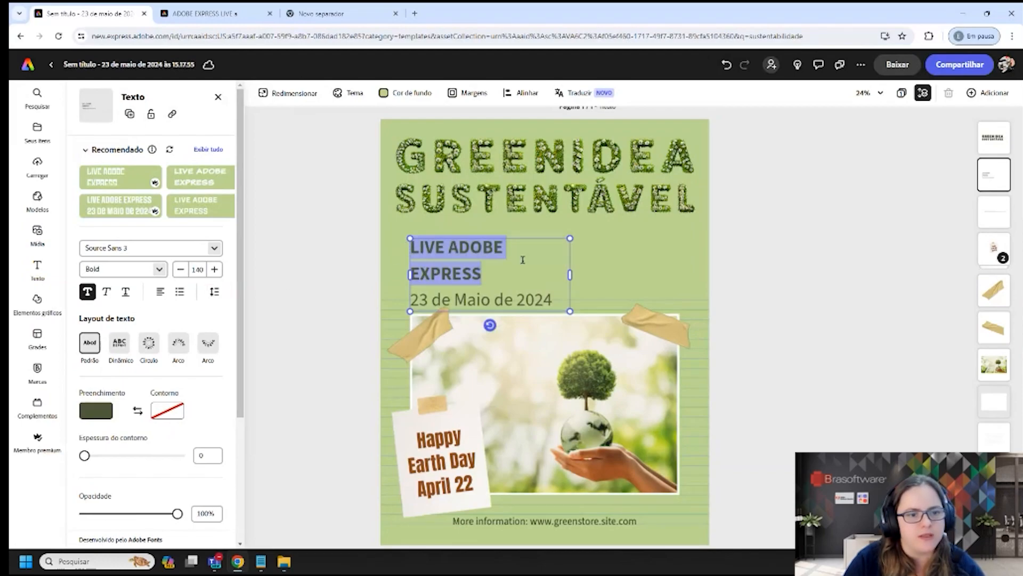
{"action": "left_click_drag", "start_coordinate": [570, 274], "coordinate": [642, 269]}
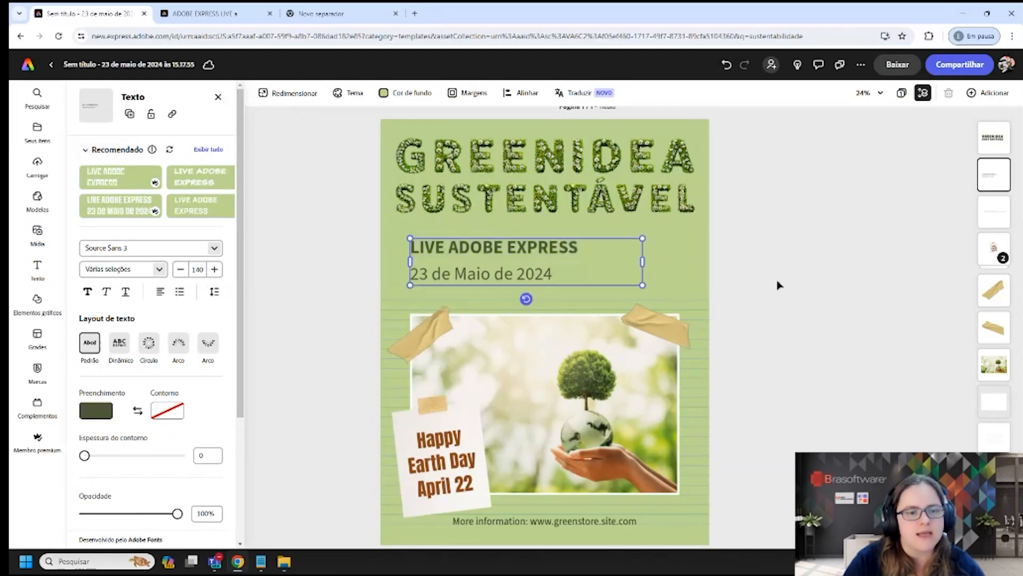
{"action": "left_click", "coordinate": [749, 255]}
{"action": "left_click", "coordinate": [525, 274]}
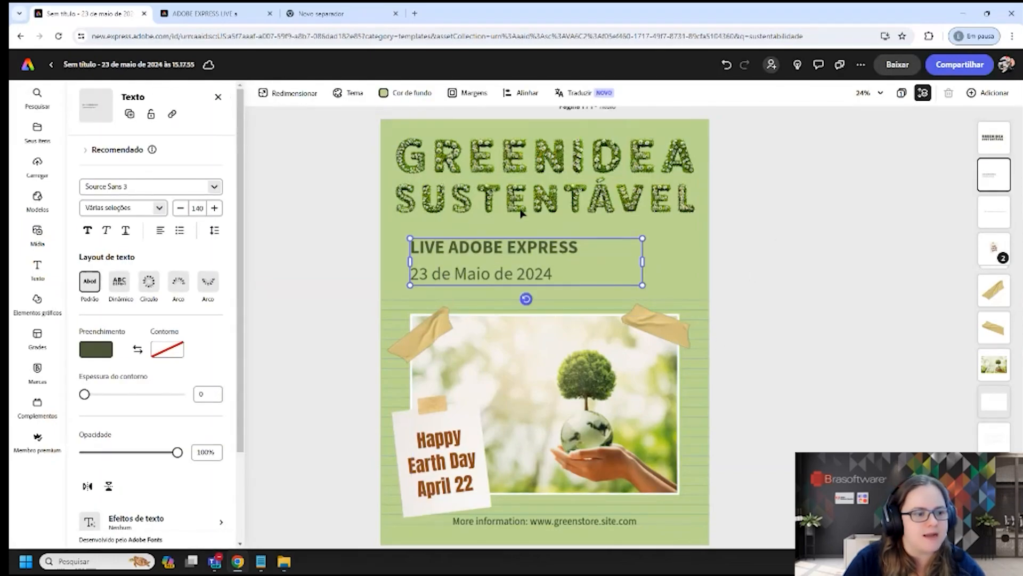
{"action": "scroll", "coordinate": [130, 367], "scroll_direction": "down", "scroll_amount": 2}
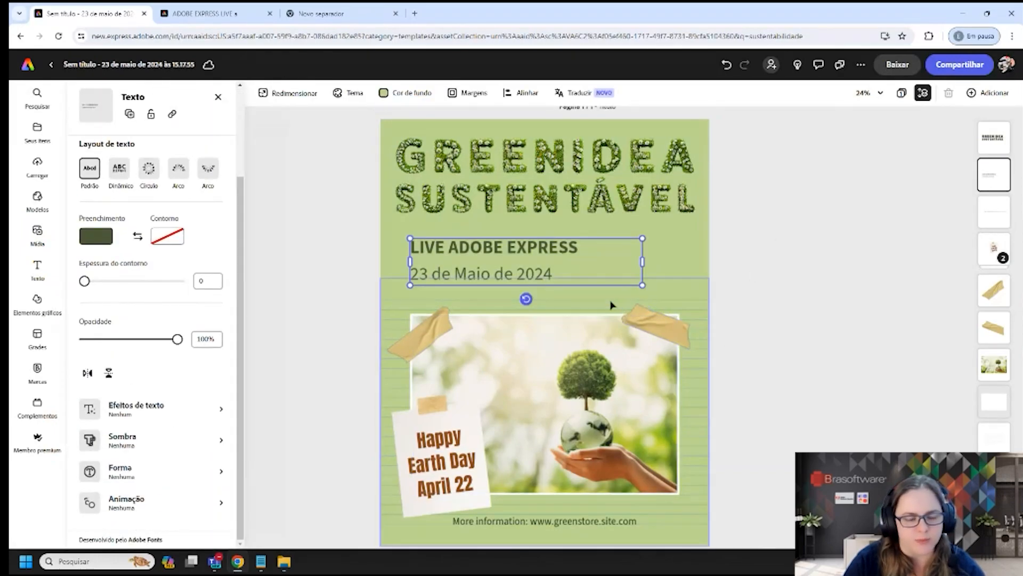
- Ungroup the "Happy Earth Day April 22" note so its text and paper are separate objects
{"action": "left_click", "coordinate": [455, 446]}
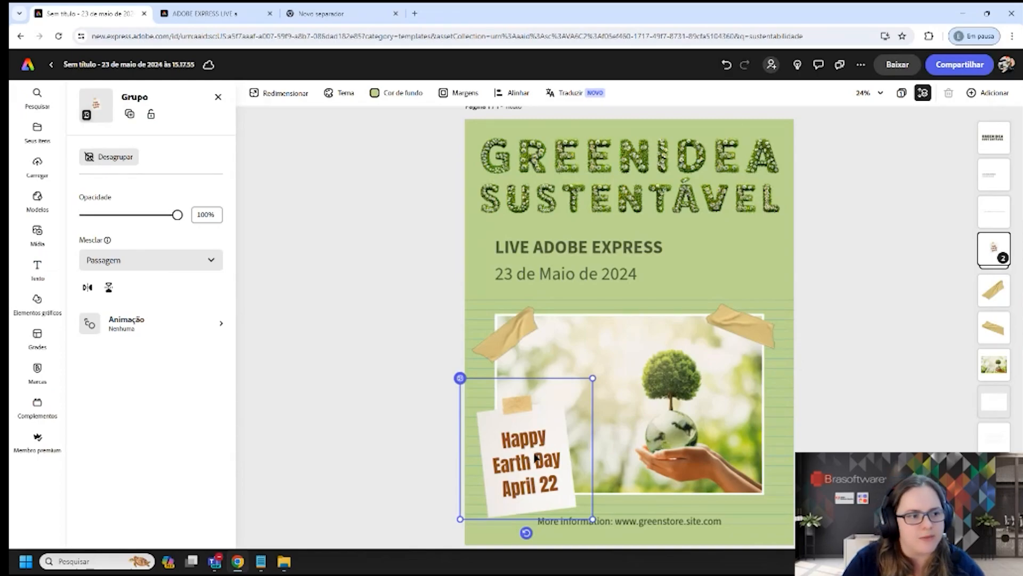
{"action": "left_click", "coordinate": [94, 159]}
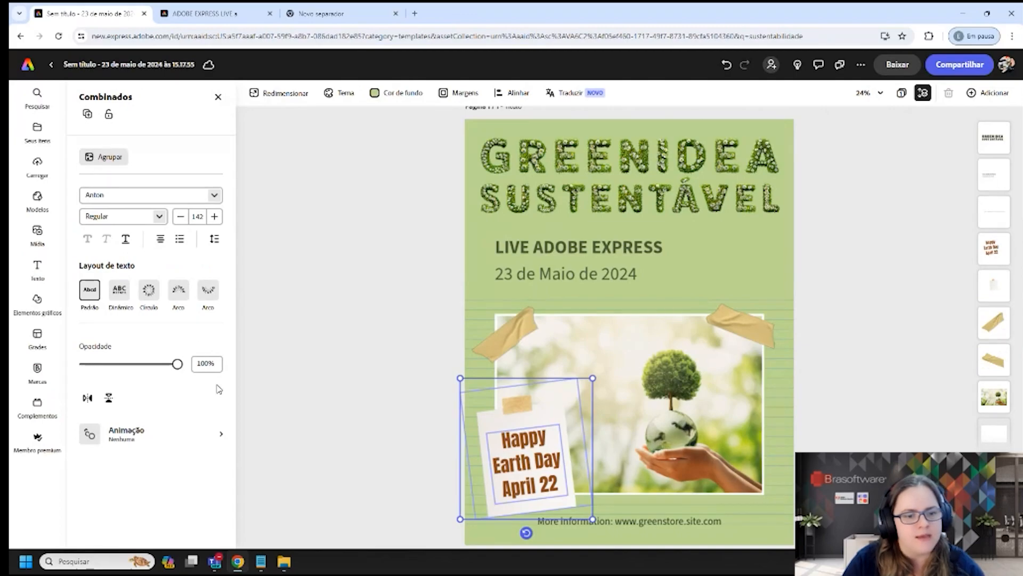
{"action": "left_click", "coordinate": [370, 414]}
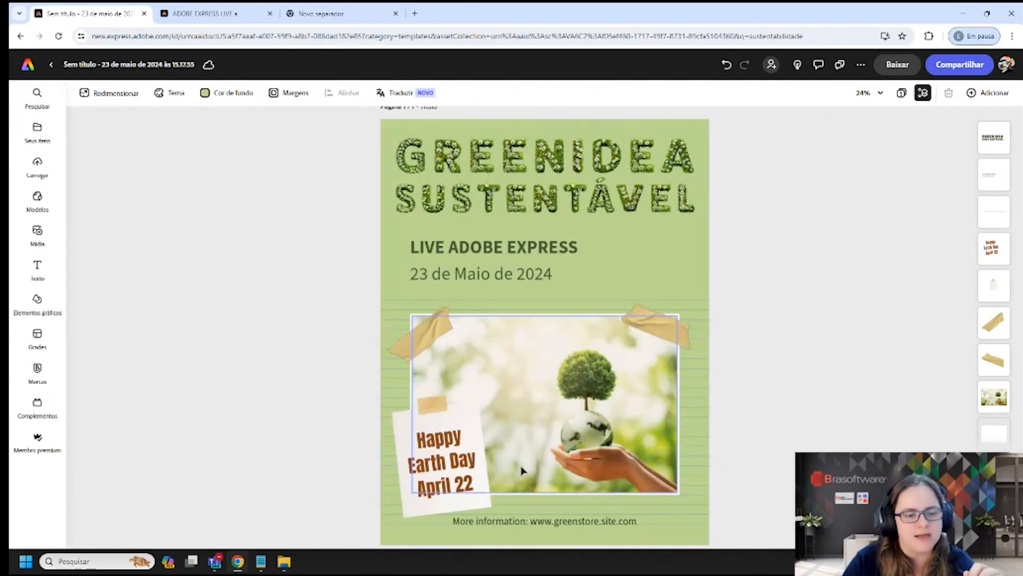
- Try moving the note's text off the paper onto the photo, and undo the move
{"action": "left_click", "coordinate": [447, 440]}
{"action": "left_click_drag", "start_coordinate": [446, 437], "coordinate": [557, 413]}
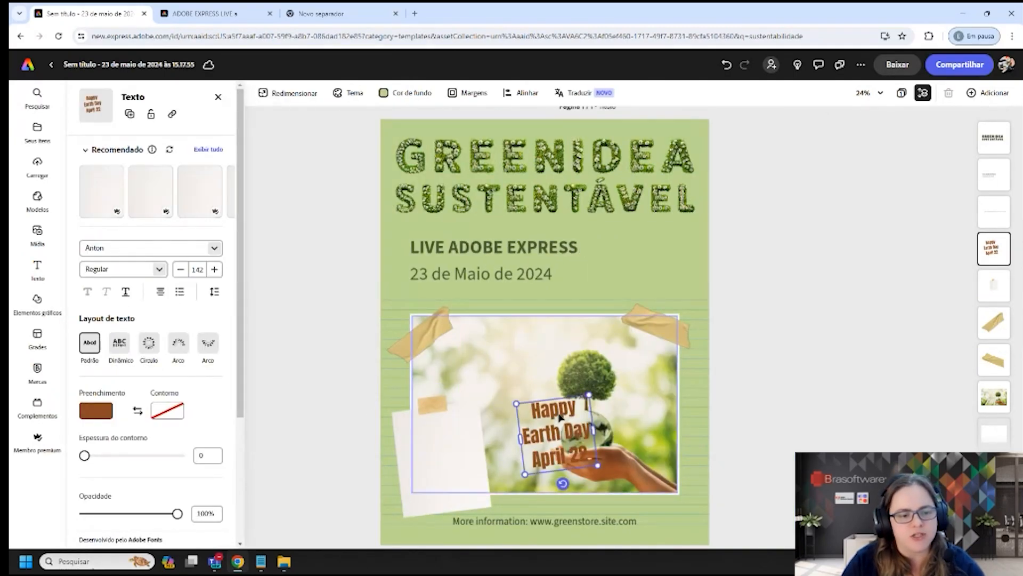
{"action": "key", "text": "ctrl+z"}
{"action": "left_click", "coordinate": [433, 423]}
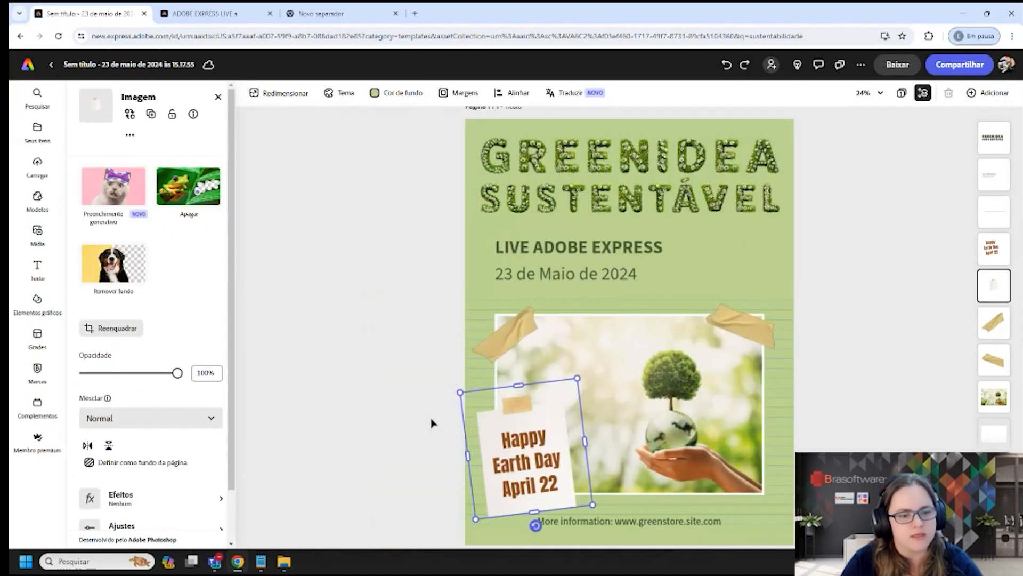
- Replace the note's text with "15h" and "online" on two lines, and move it slightly down on the paper
{"action": "left_click", "coordinate": [517, 451]}
{"action": "double_click", "coordinate": [517, 450]}
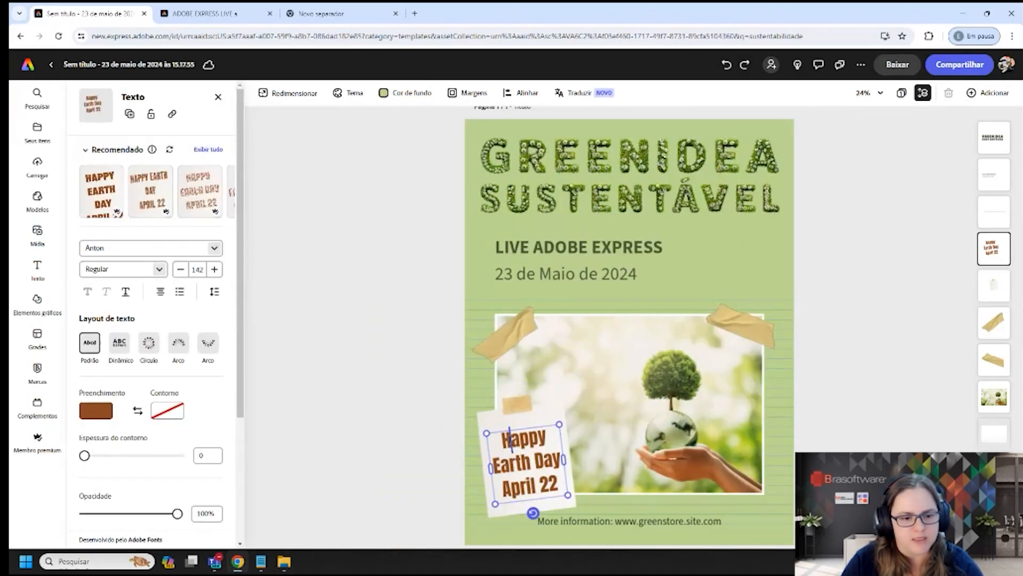
{"action": "left_click_drag", "start_coordinate": [501, 430], "coordinate": [563, 489]}
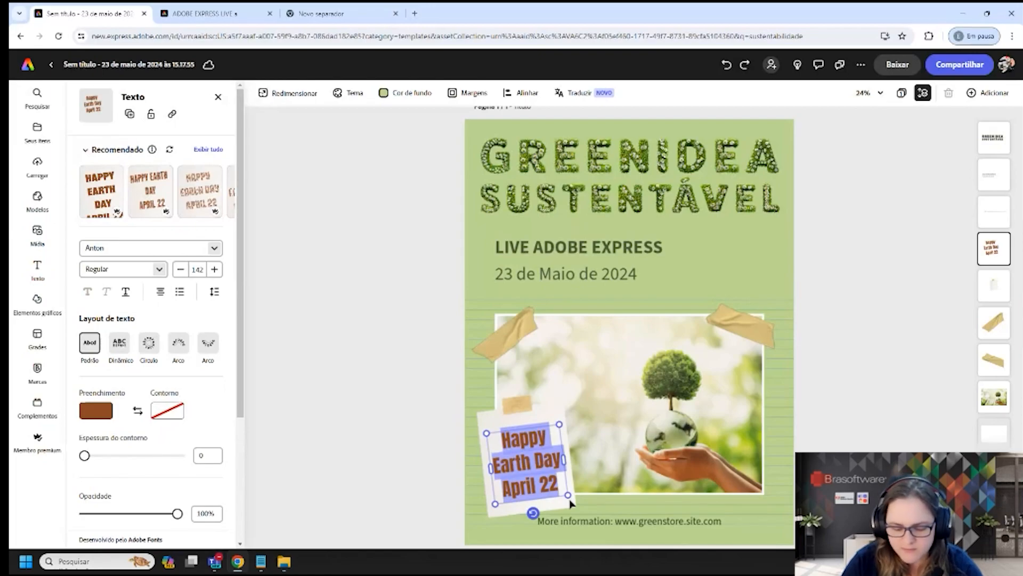
{"action": "type", "text": "15h"}
{"action": "key", "text": "Return"}
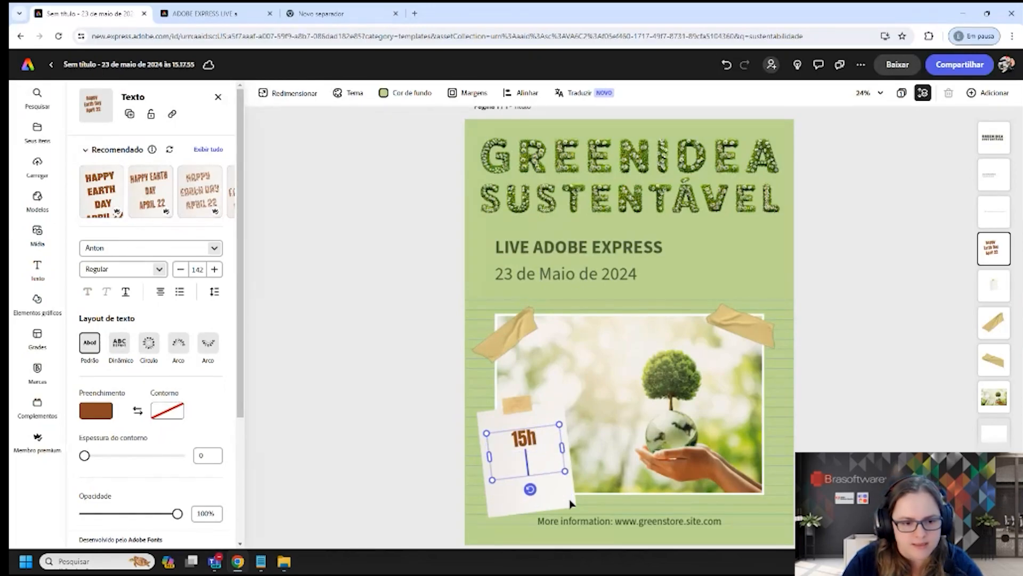
{"action": "type", "text": "online"}
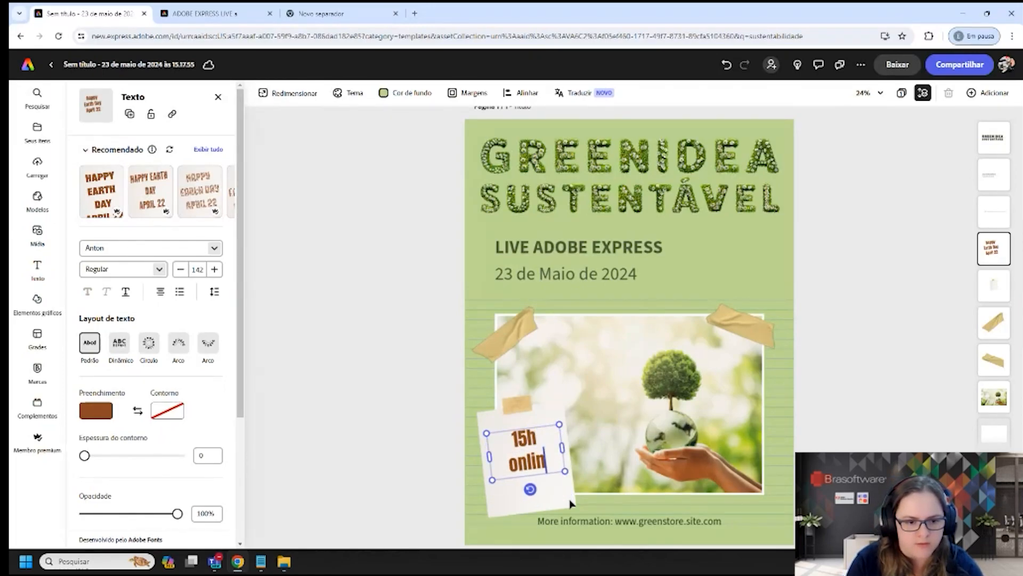
{"action": "key", "text": "Return"}
{"action": "key", "text": "BackSpace"}
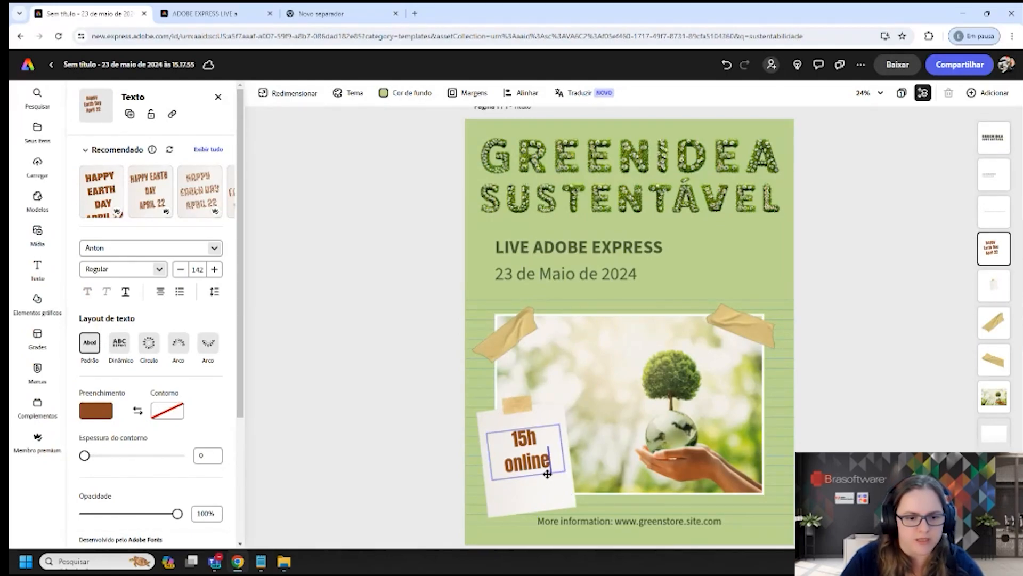
{"action": "left_click_drag", "start_coordinate": [547, 475], "coordinate": [549, 484]}
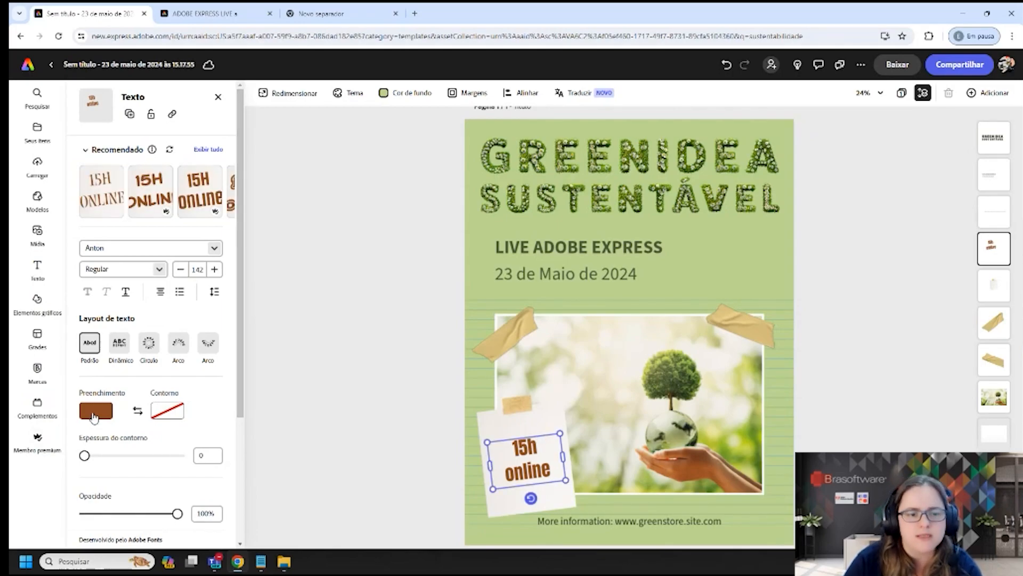
{"action": "scroll", "coordinate": [184, 457], "scroll_direction": "down", "scroll_amount": 3}
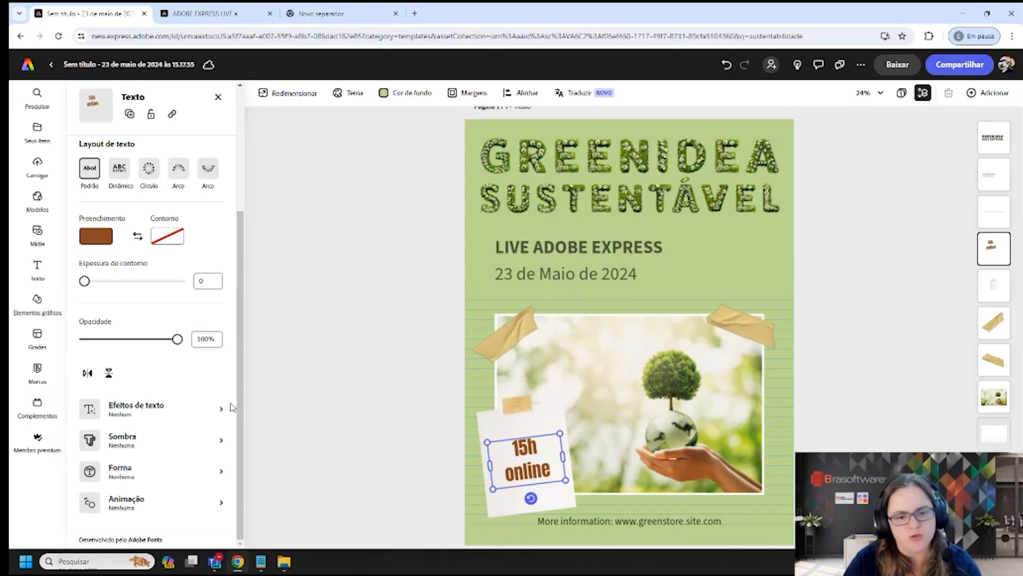
{"action": "left_click", "coordinate": [349, 372]}
{"action": "left_click", "coordinate": [457, 446]}
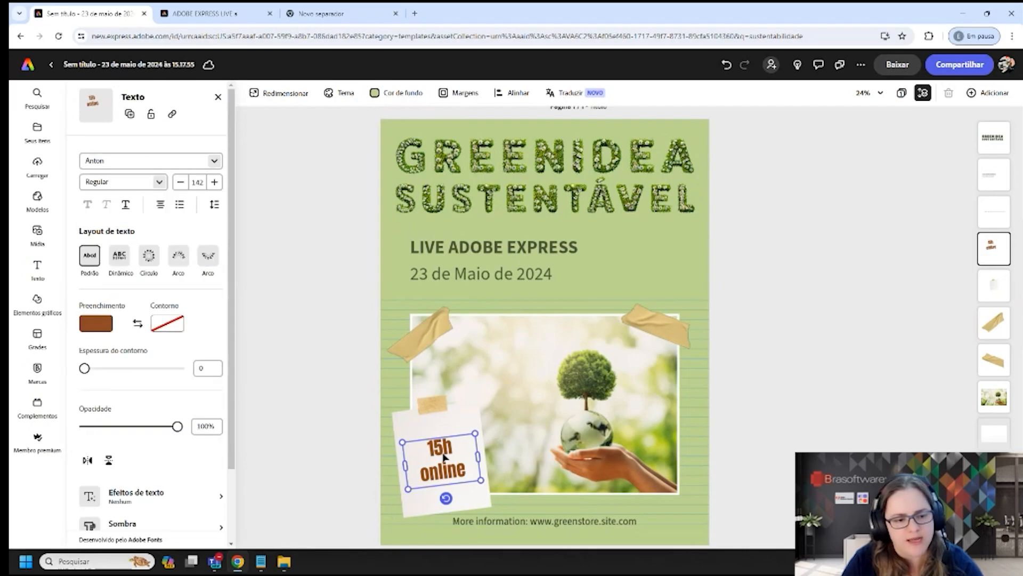
{"action": "left_click", "coordinate": [448, 425]}
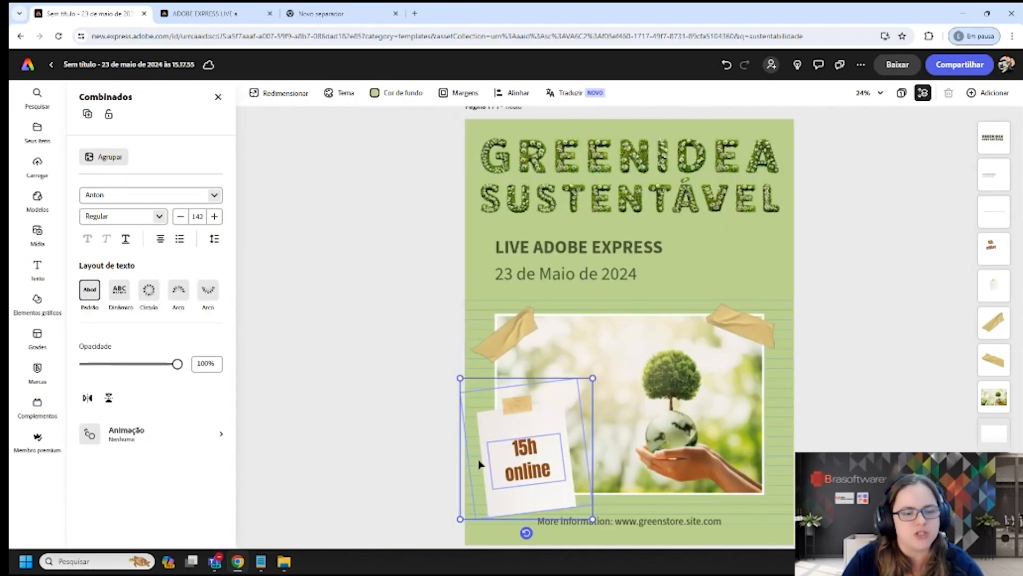
{"action": "left_click", "coordinate": [380, 461]}
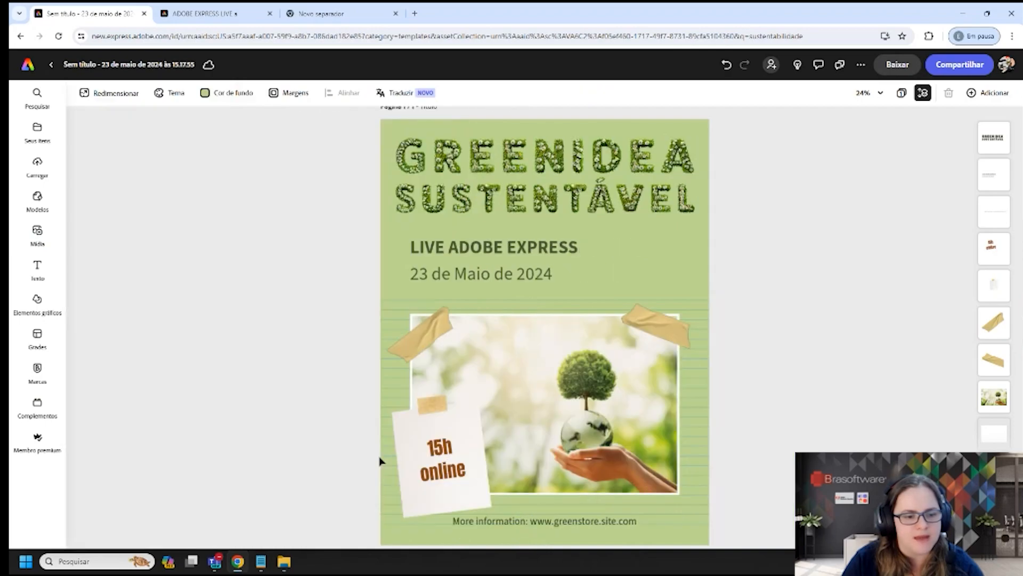
- Select the "15h online" text together with its note paper and group them
{"action": "left_click", "coordinate": [439, 449]}
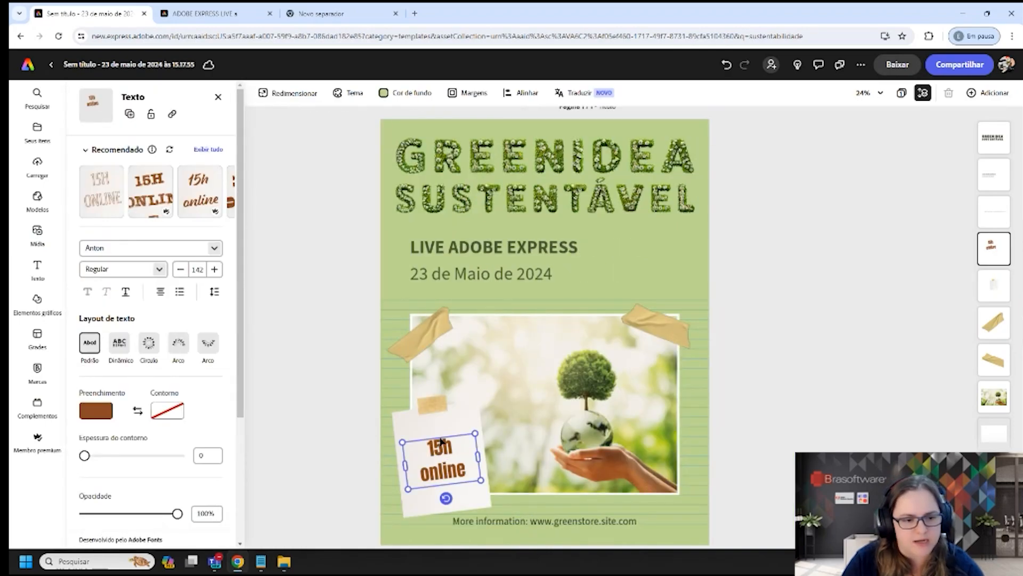
{"action": "left_click", "coordinate": [438, 423]}
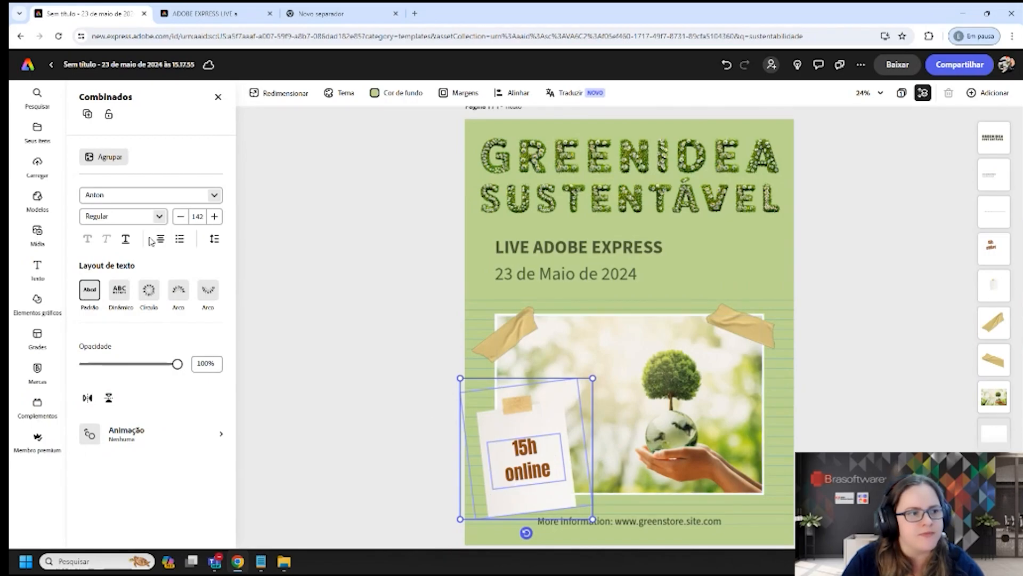
{"action": "right_click", "coordinate": [532, 448]}
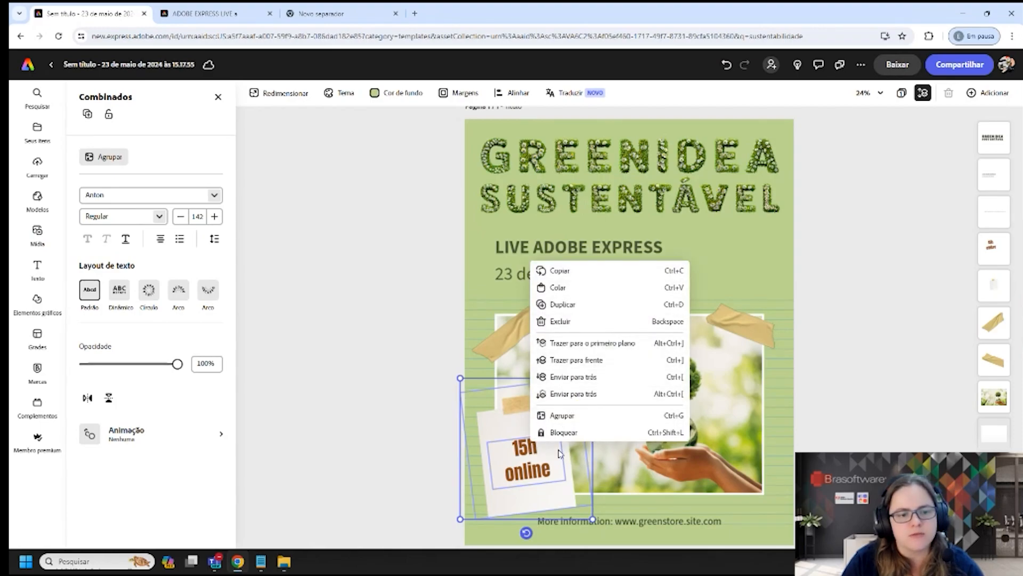
{"action": "left_click", "coordinate": [560, 415]}
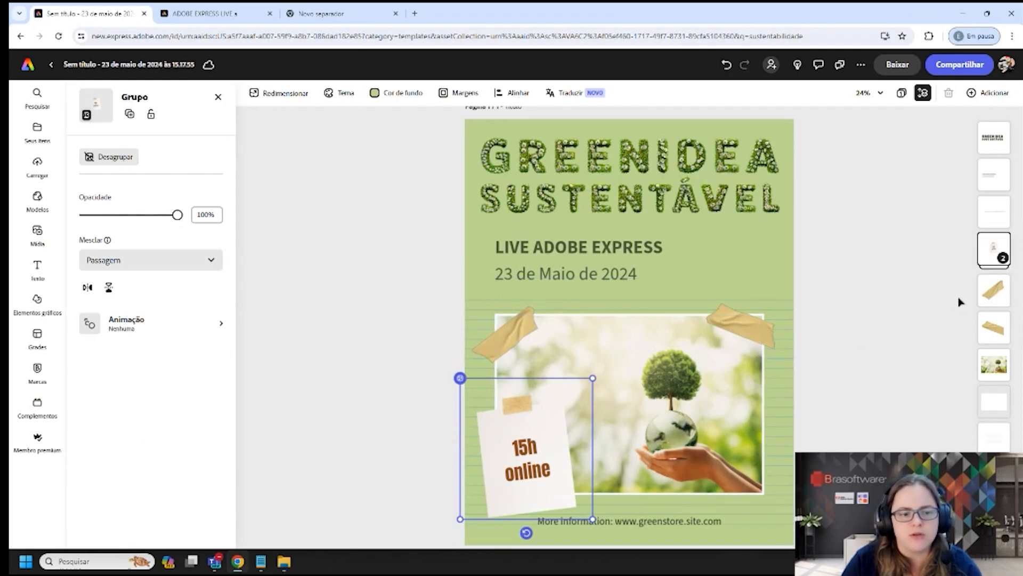
{"action": "left_click", "coordinate": [371, 471]}
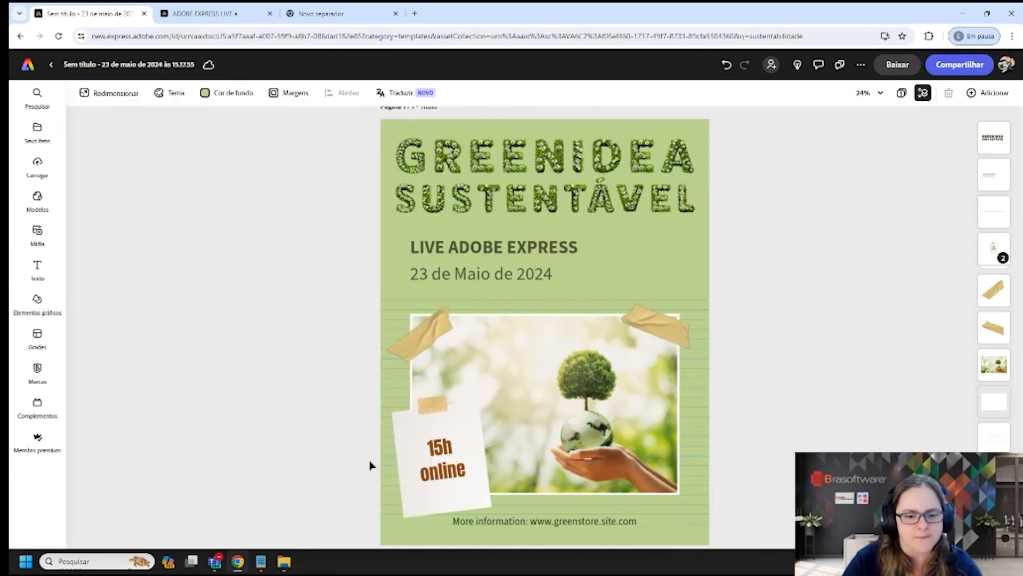
{"action": "left_click", "coordinate": [548, 524]}
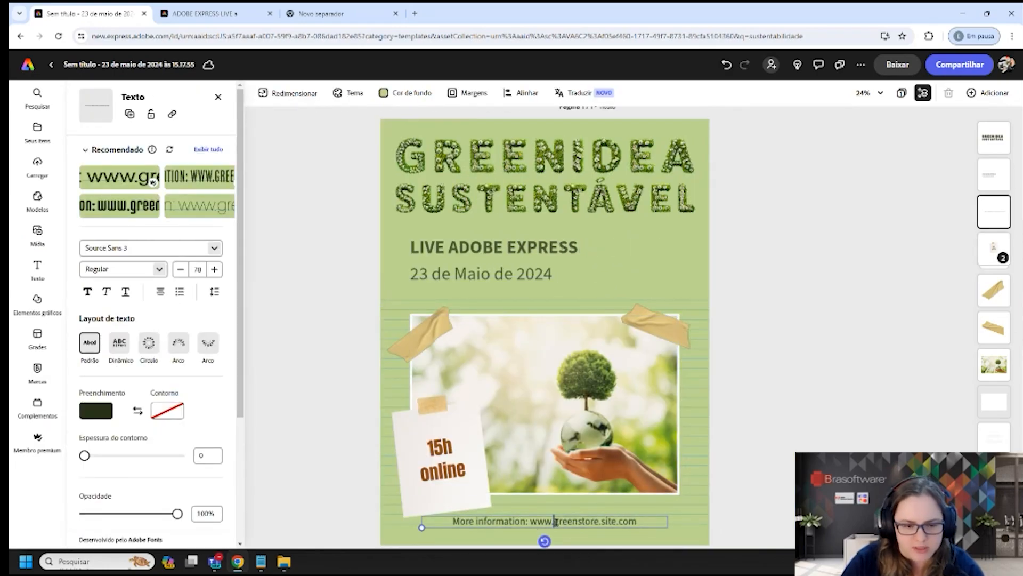
{"action": "key", "text": "shift+End"}
{"action": "type", "text": "b"}
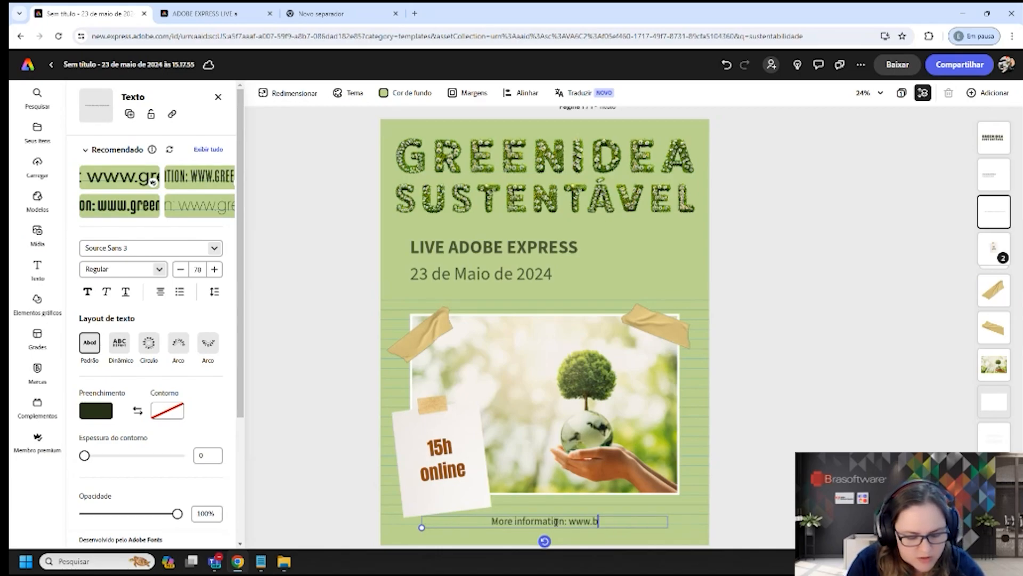
{"action": "type", "text": "rasoftware.com.br"}
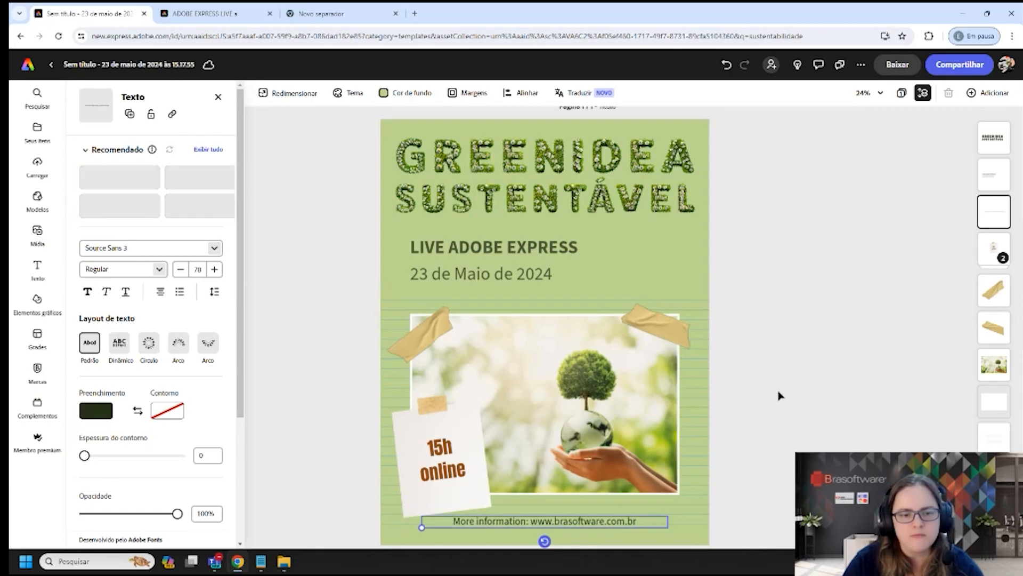
{"action": "left_click", "coordinate": [659, 323]}
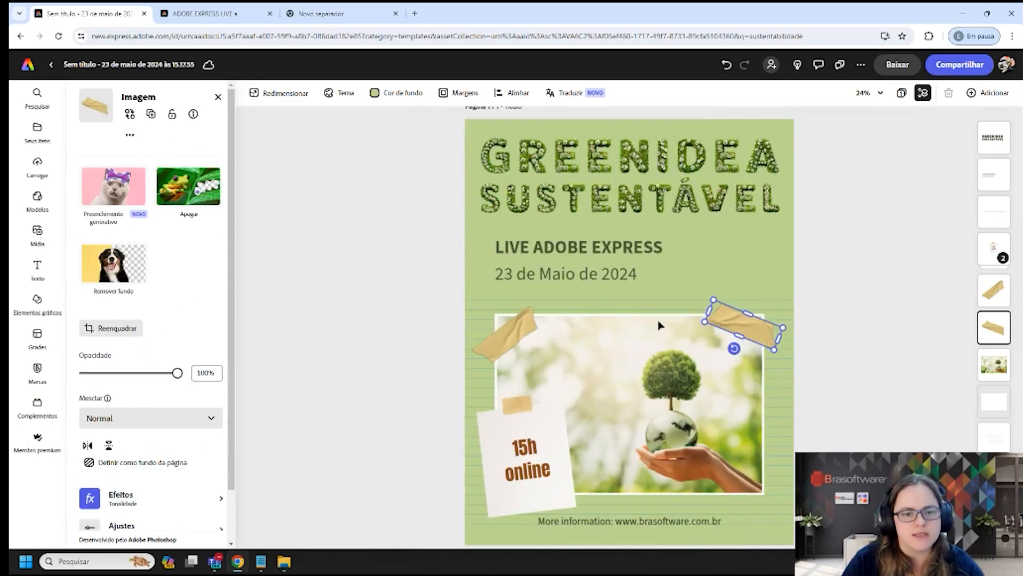
- Delete the two tape pieces at the upper corners of the poster photo
{"action": "left_click", "coordinate": [514, 339]}
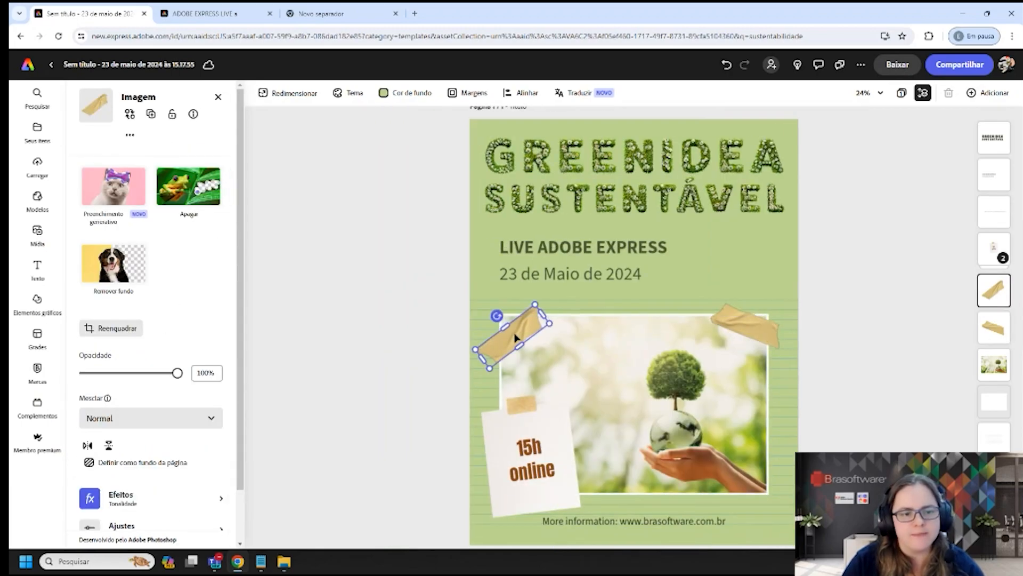
{"action": "left_click", "coordinate": [736, 326]}
{"action": "key", "text": "Escape"}
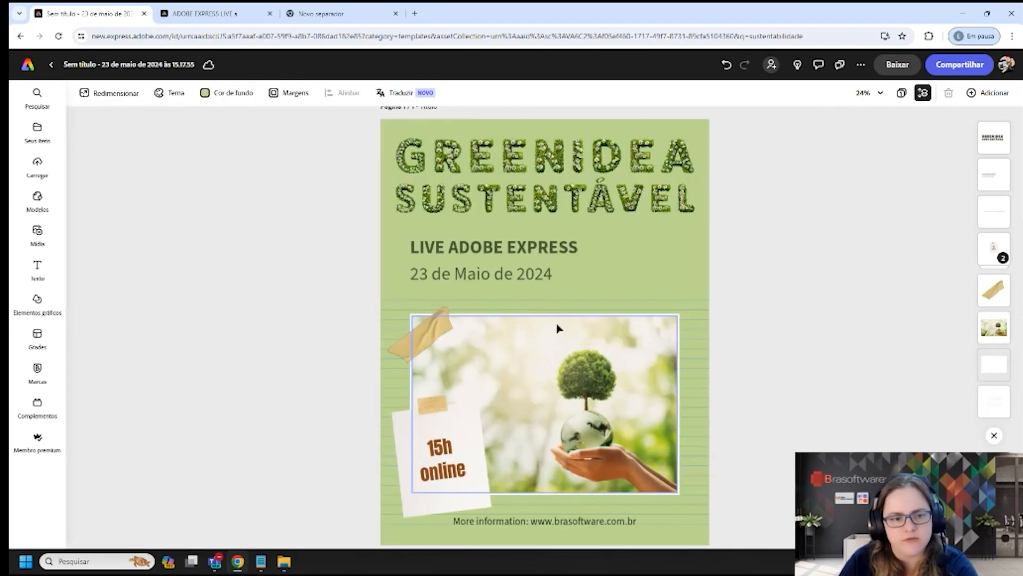
{"action": "left_click", "coordinate": [436, 331]}
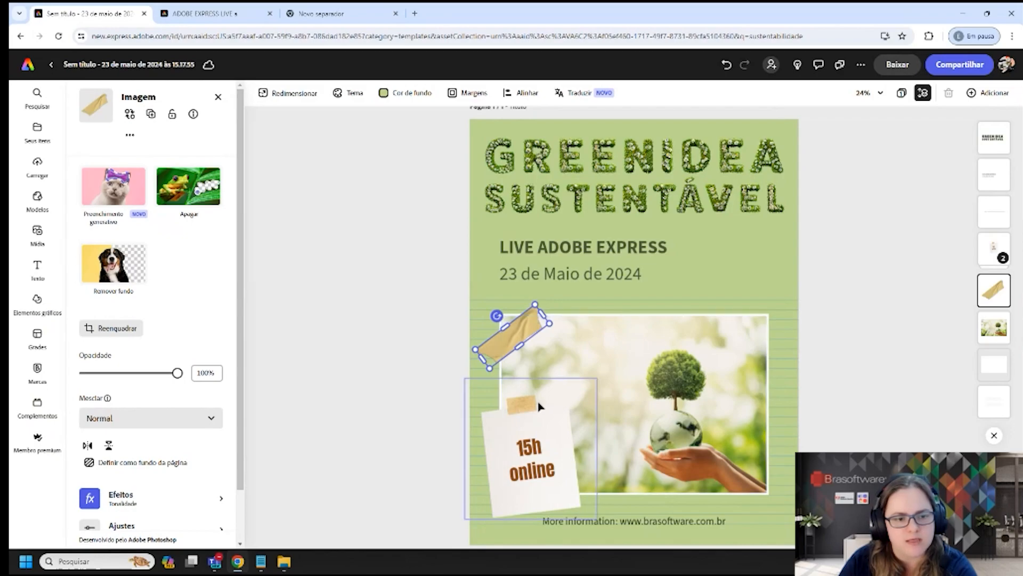
{"action": "key", "text": "Delete"}
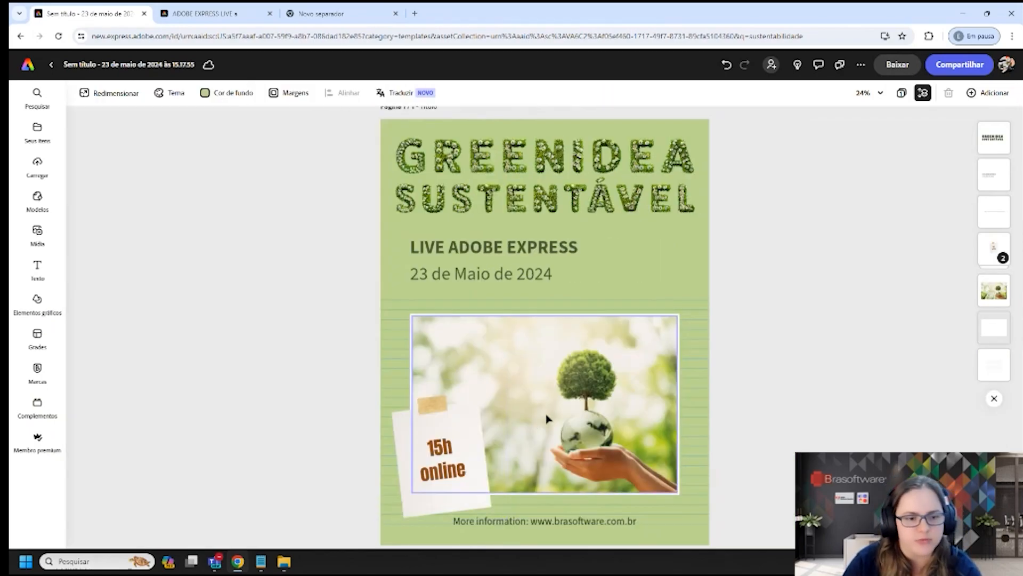
{"action": "left_click", "coordinate": [591, 395]}
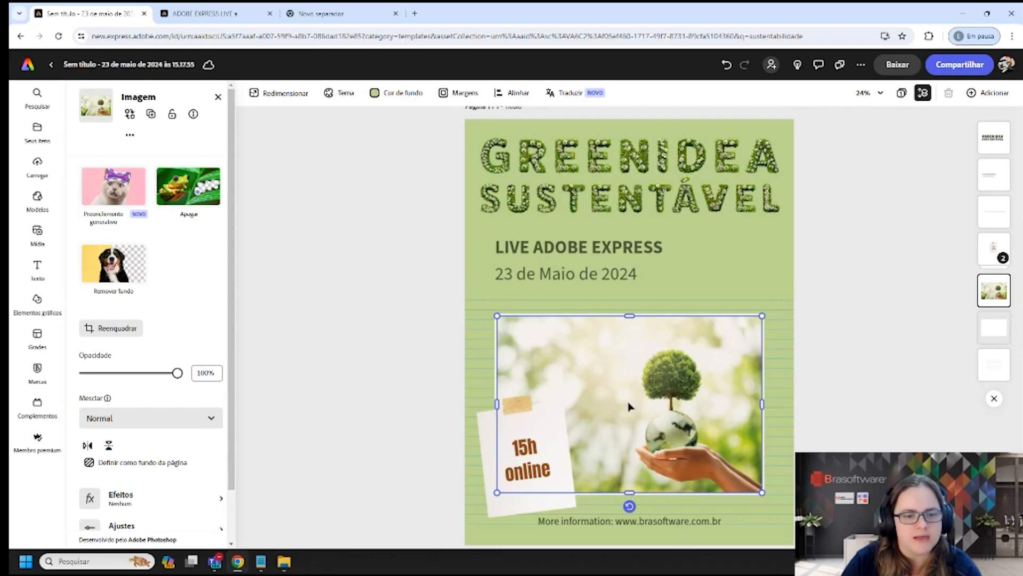
{"action": "left_click", "coordinate": [828, 327]}
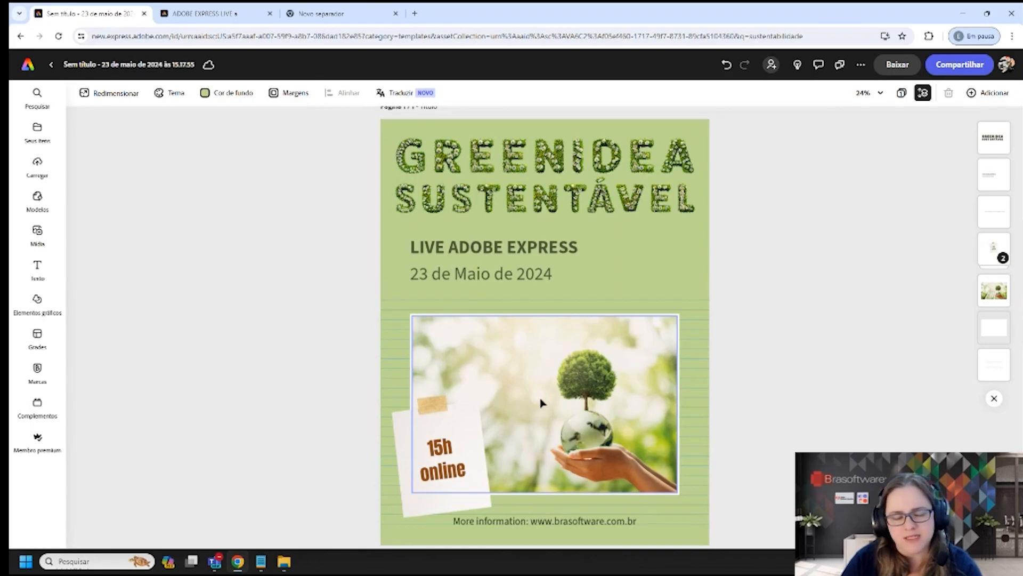
{"action": "left_click", "coordinate": [548, 381]}
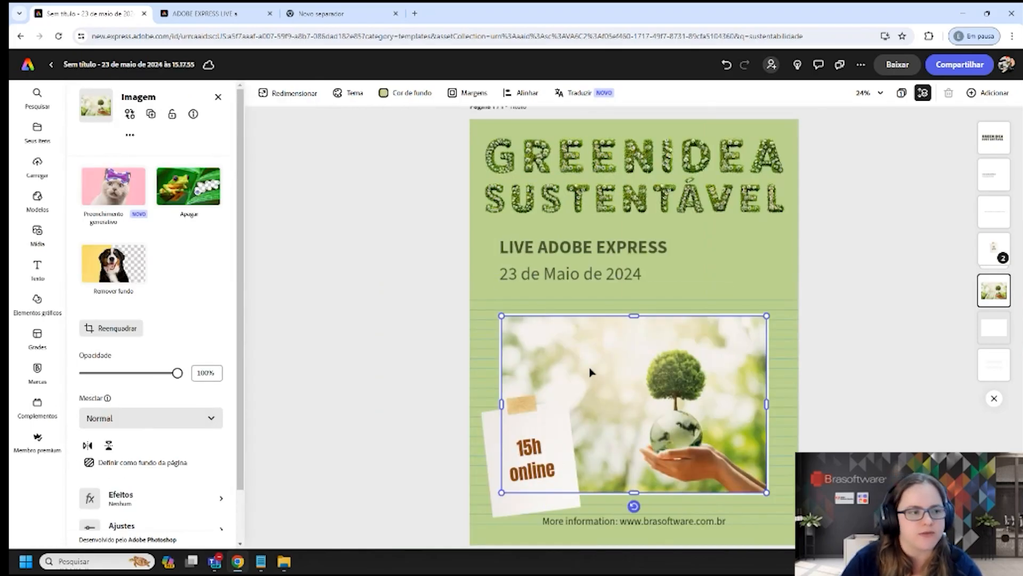
{"action": "right_click", "coordinate": [595, 350]}
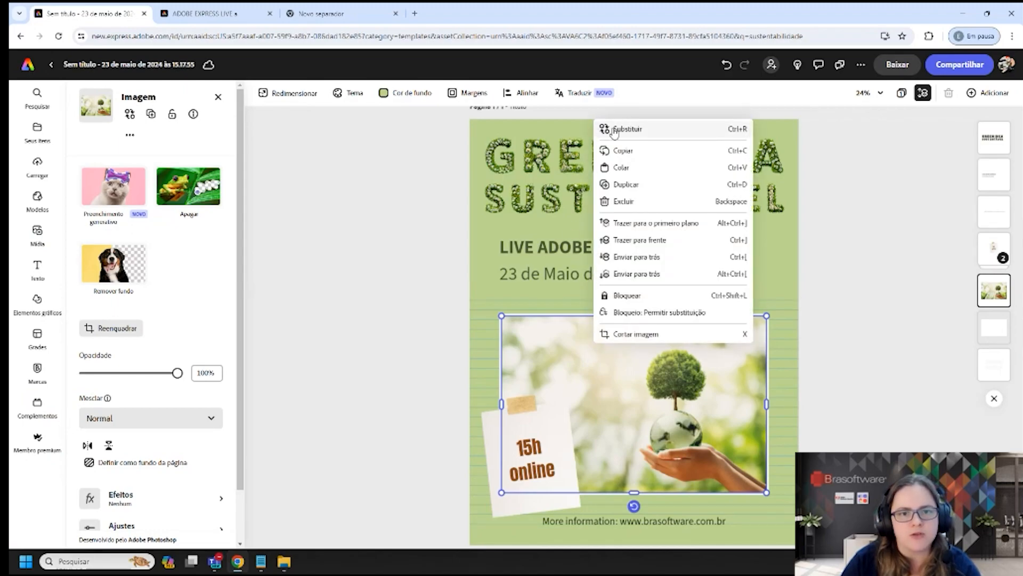
{"action": "left_click", "coordinate": [560, 369]}
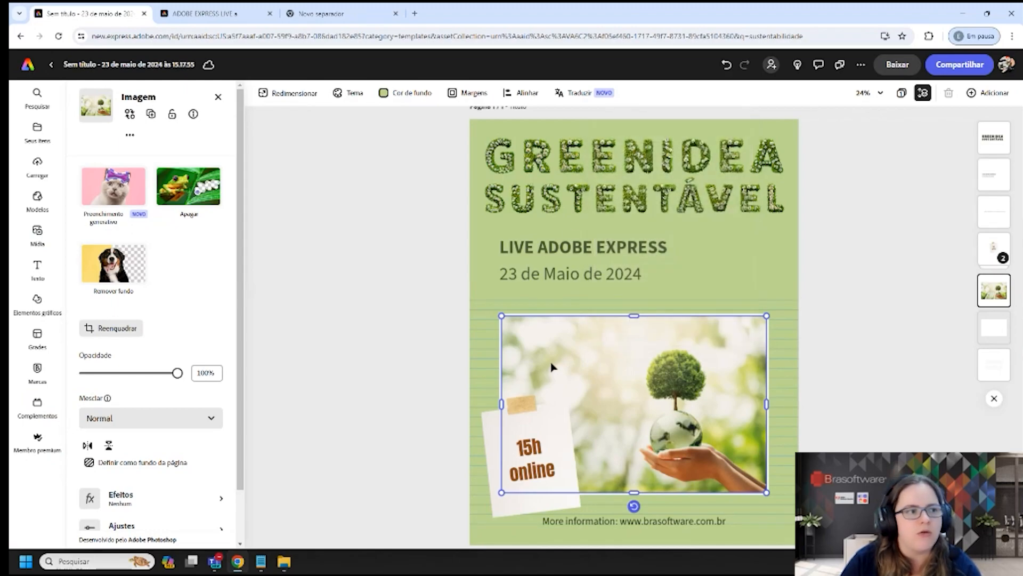
{"action": "left_click", "coordinate": [129, 115]}
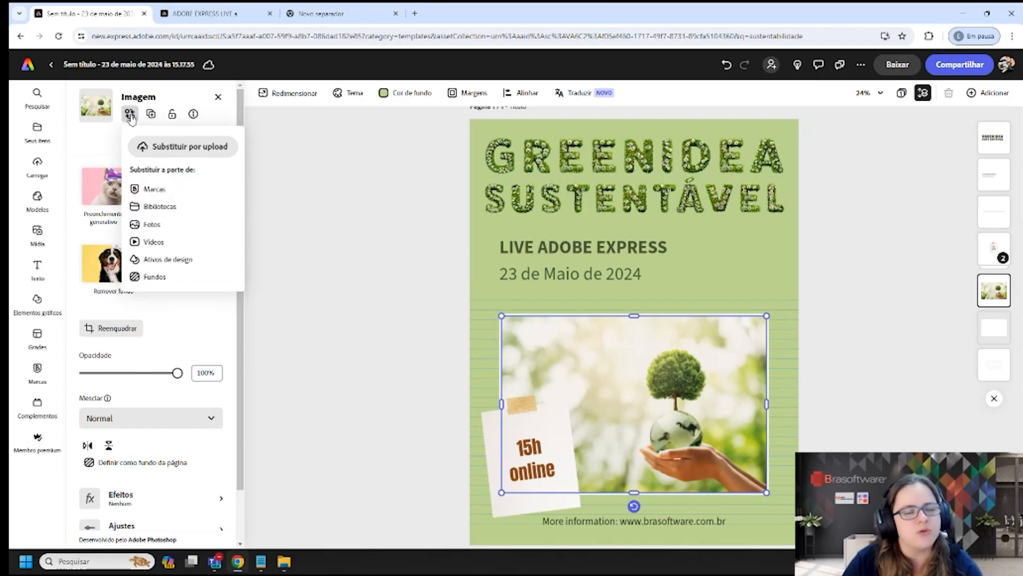
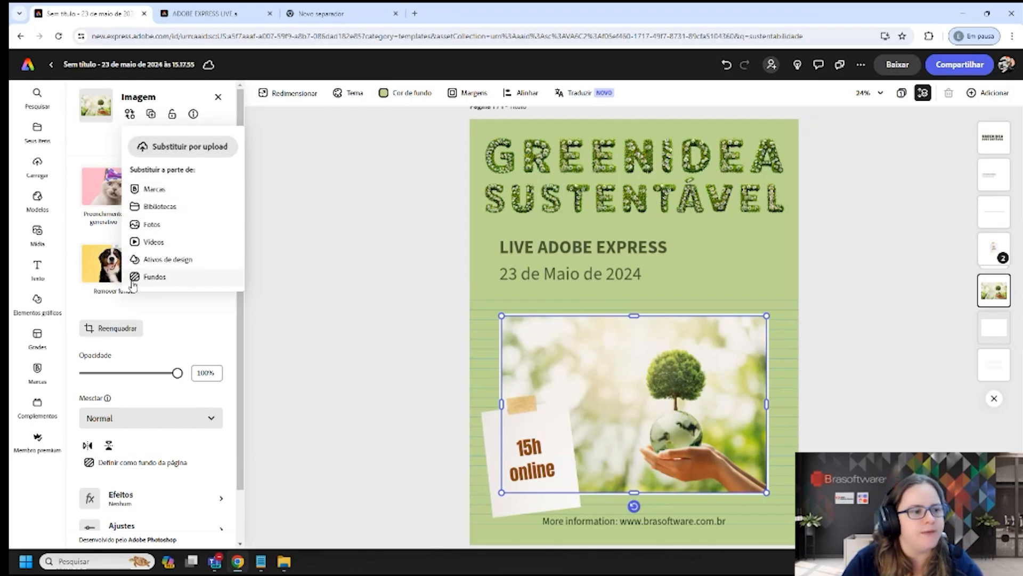
{"action": "left_click", "coordinate": [152, 226]}
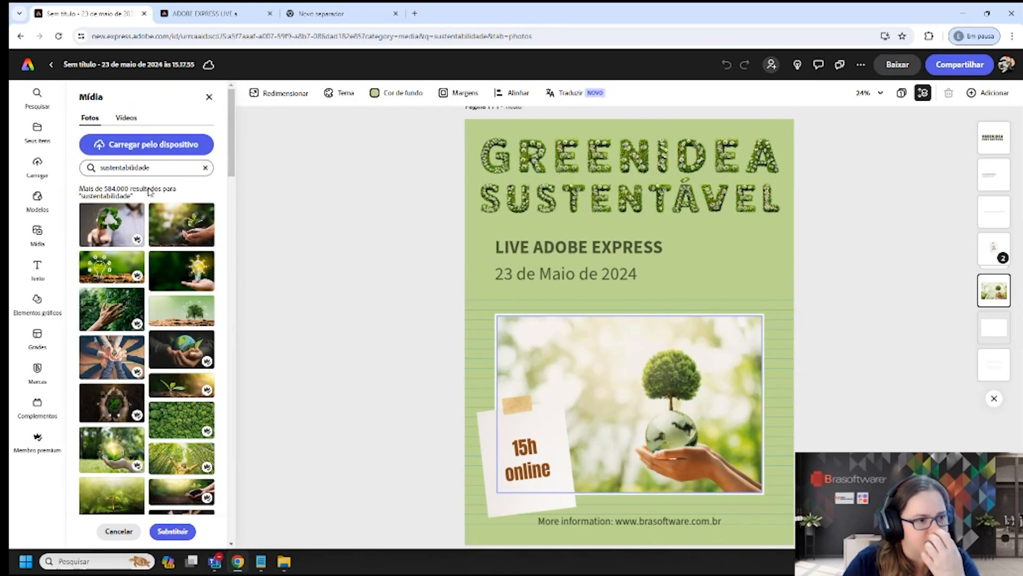
{"action": "left_click", "coordinate": [158, 167]}
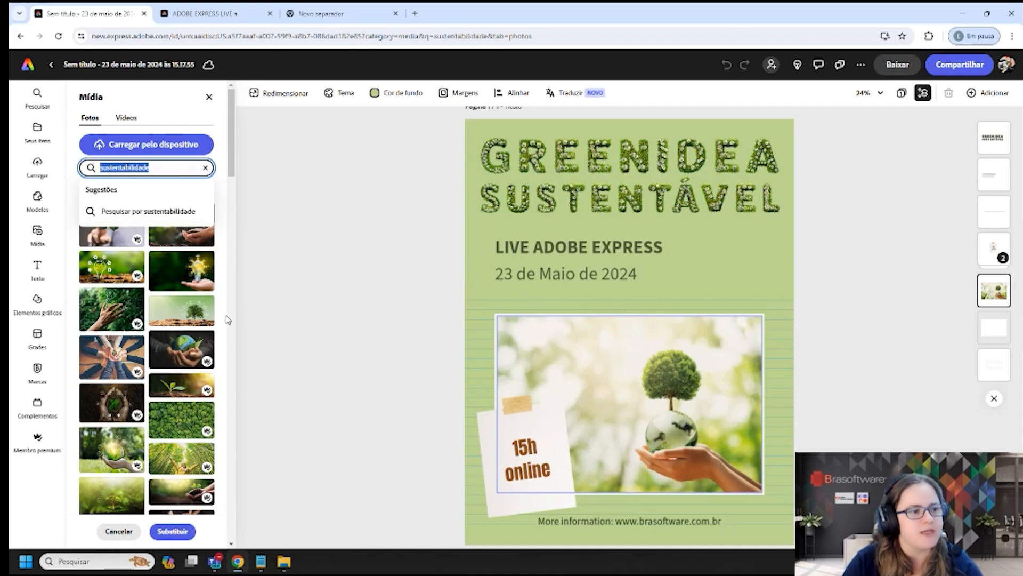
{"action": "left_click", "coordinate": [275, 219]}
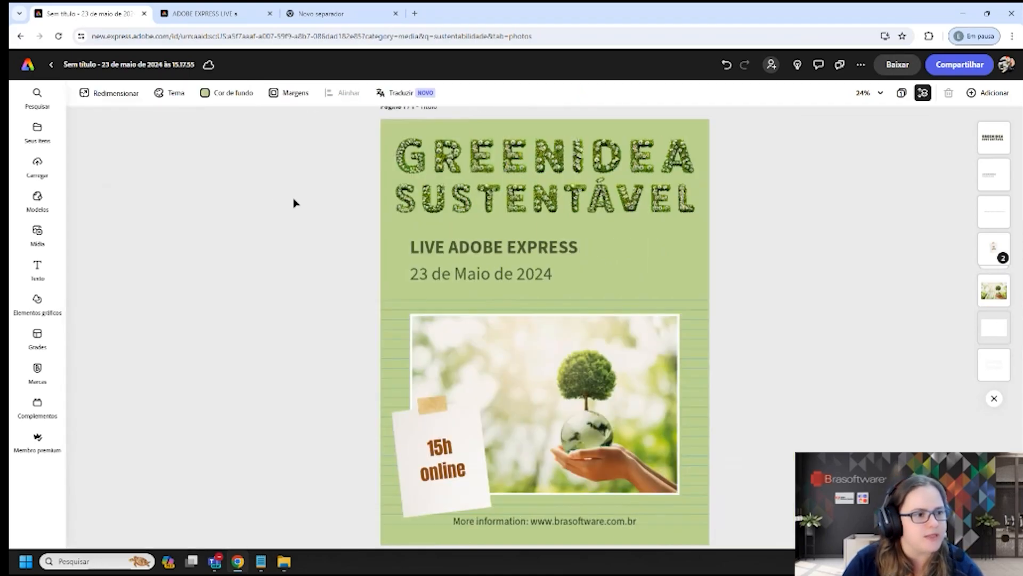
- Start replacing the poster's tree-and-globe picture from the stock photos and browse the "sustentabilidade" images
{"action": "left_click", "coordinate": [571, 380]}
{"action": "left_click", "coordinate": [130, 114]}
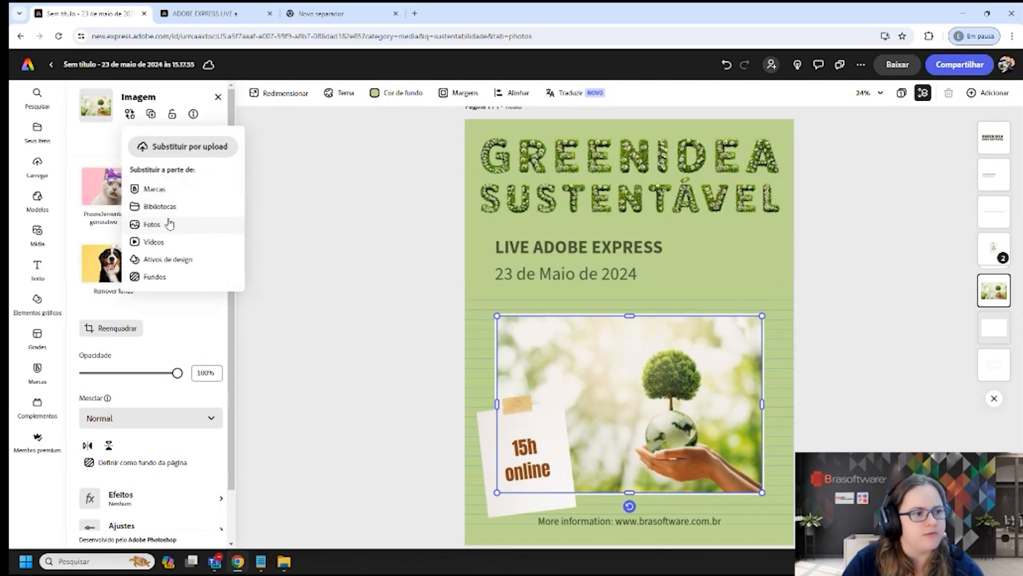
{"action": "left_click", "coordinate": [151, 224]}
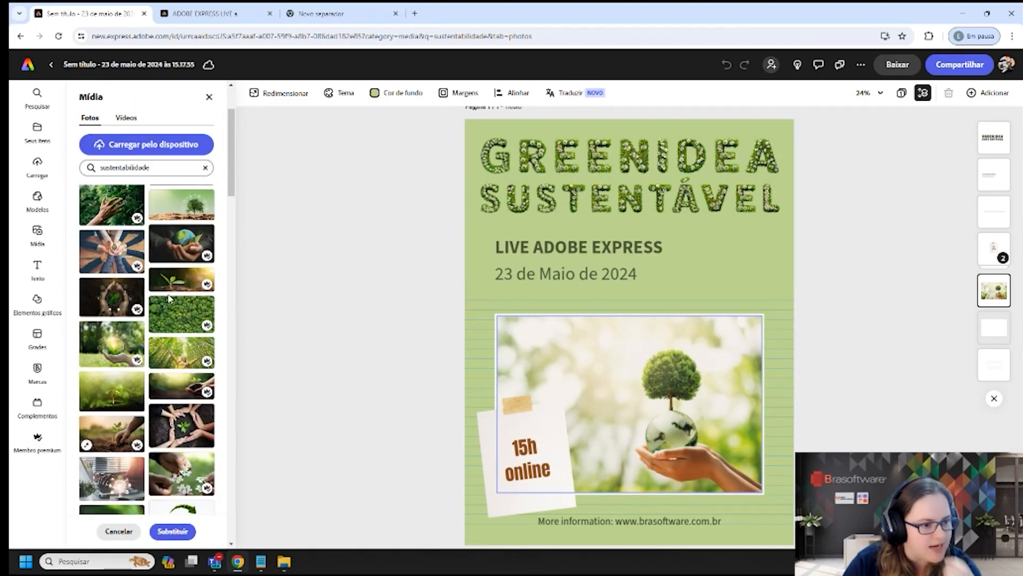
{"action": "scroll", "coordinate": [167, 346], "scroll_direction": "down", "scroll_amount": 1}
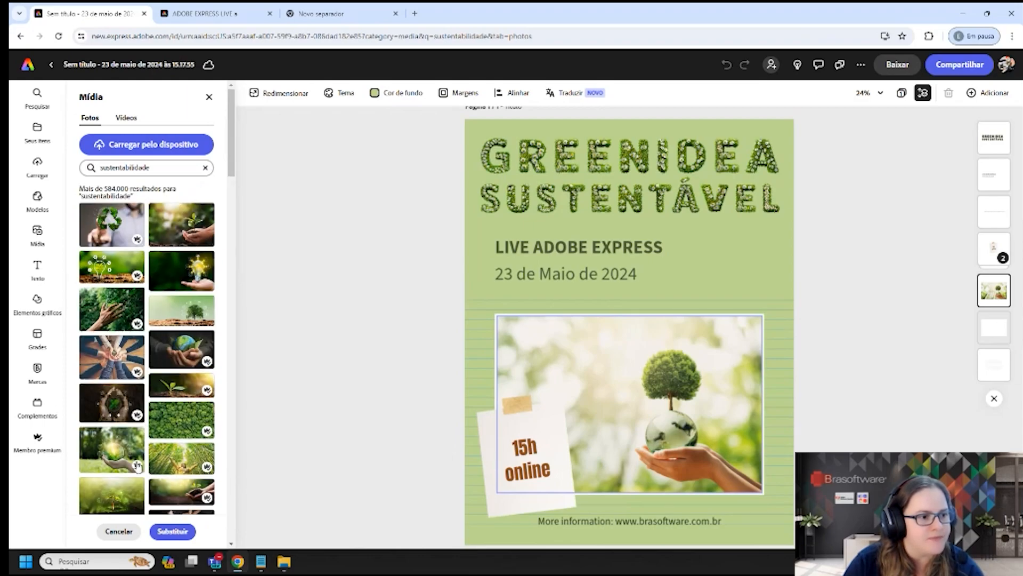
{"action": "scroll", "coordinate": [167, 299], "scroll_direction": "down", "scroll_amount": 2}
{"action": "scroll", "coordinate": [168, 298], "scroll_direction": "down", "scroll_amount": 8}
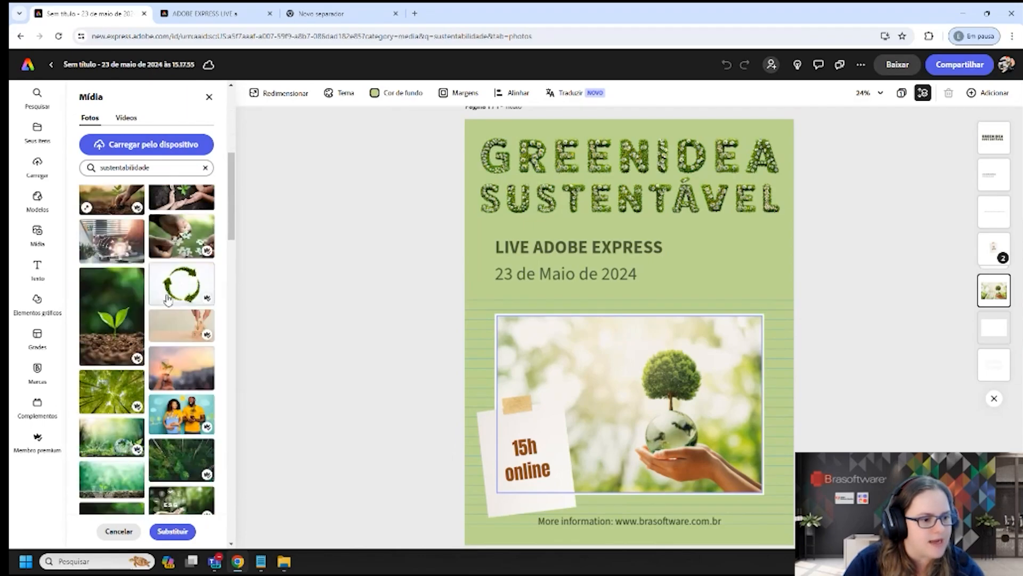
{"action": "scroll", "coordinate": [167, 298], "scroll_direction": "down", "scroll_amount": 5}
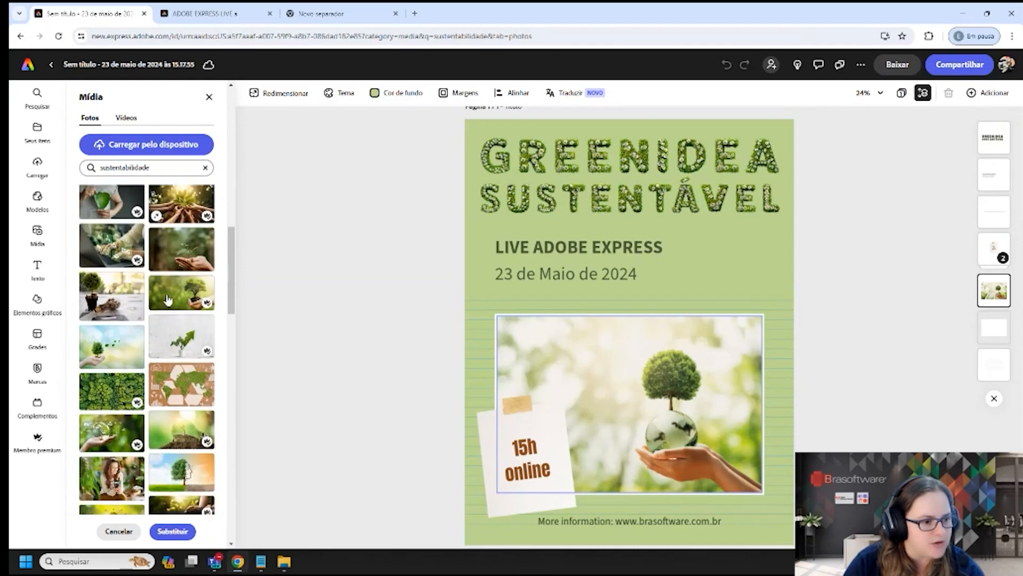
{"action": "scroll", "coordinate": [167, 299], "scroll_direction": "down", "scroll_amount": 3}
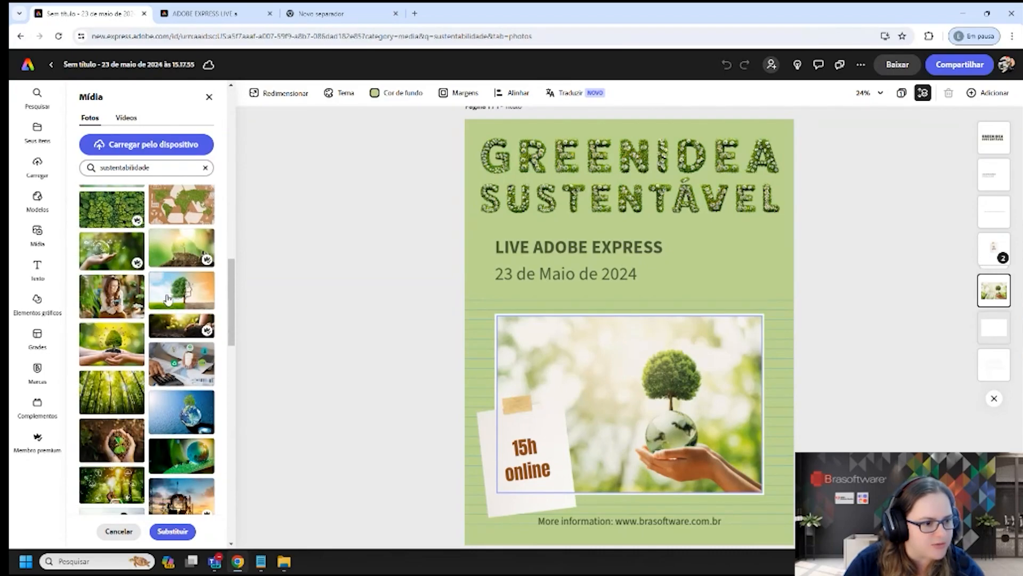
- Search the stock photos for "árvore" instead of the current term
{"action": "left_click", "coordinate": [205, 167]}
{"action": "left_click", "coordinate": [152, 168]}
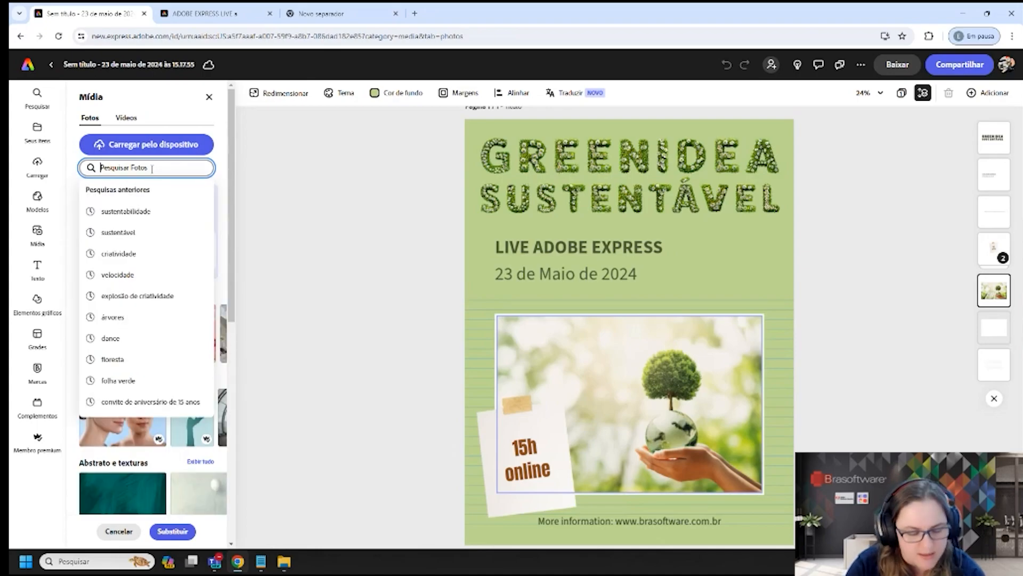
{"action": "type", "text": "árvore"}
{"action": "key", "text": "Return"}
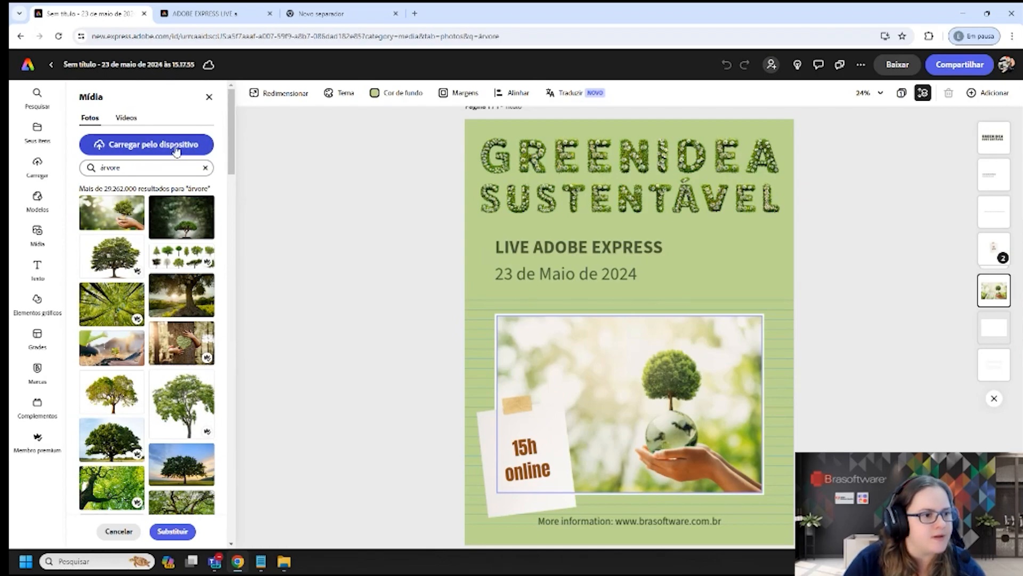
- Replace the poster picture with the photo of a large spreading tree beside a sunlit meadow and path, and flip it horizontally
{"action": "scroll", "coordinate": [144, 239], "scroll_direction": "down", "scroll_amount": 5}
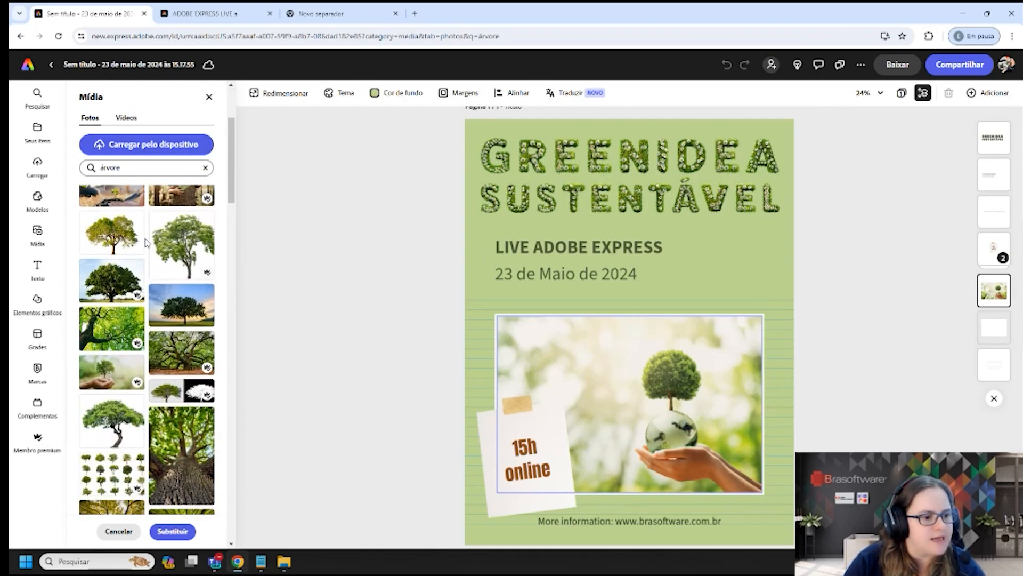
{"action": "scroll", "coordinate": [145, 241], "scroll_direction": "down", "scroll_amount": 5}
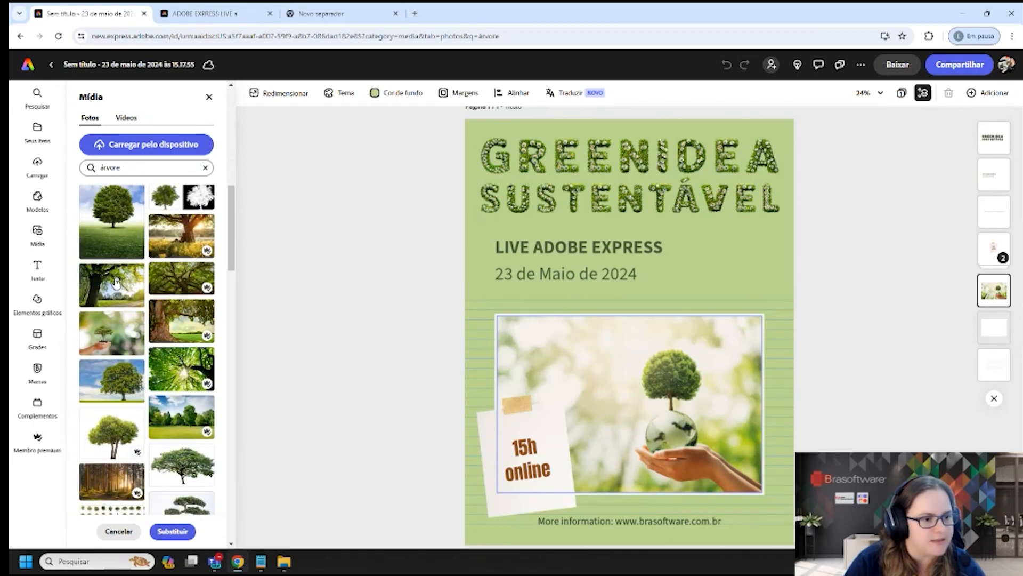
{"action": "scroll", "coordinate": [137, 354], "scroll_direction": "down", "scroll_amount": 6}
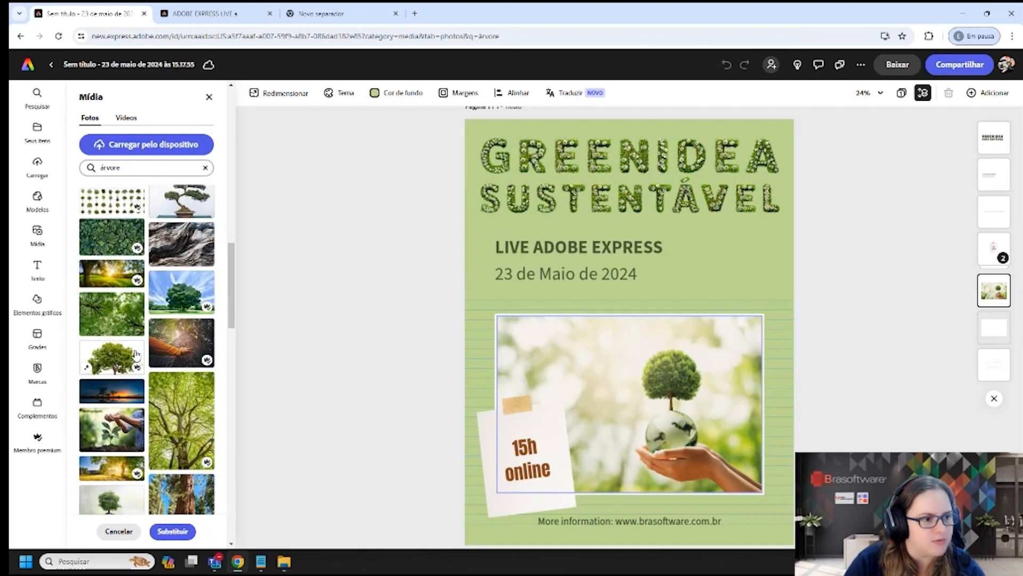
{"action": "scroll", "coordinate": [136, 353], "scroll_direction": "up", "scroll_amount": 5}
{"action": "left_click", "coordinate": [115, 286]}
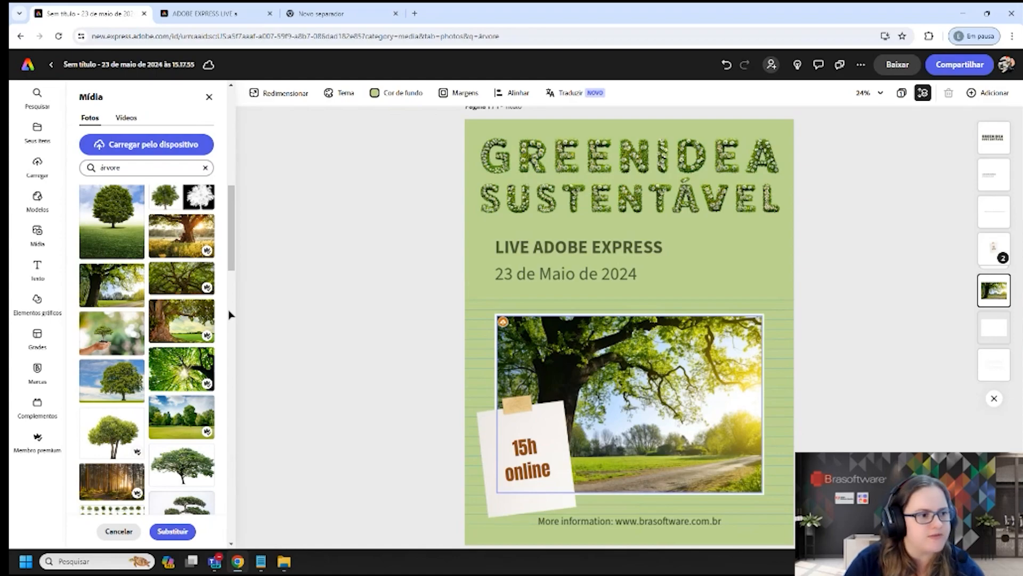
{"action": "left_click", "coordinate": [710, 359]}
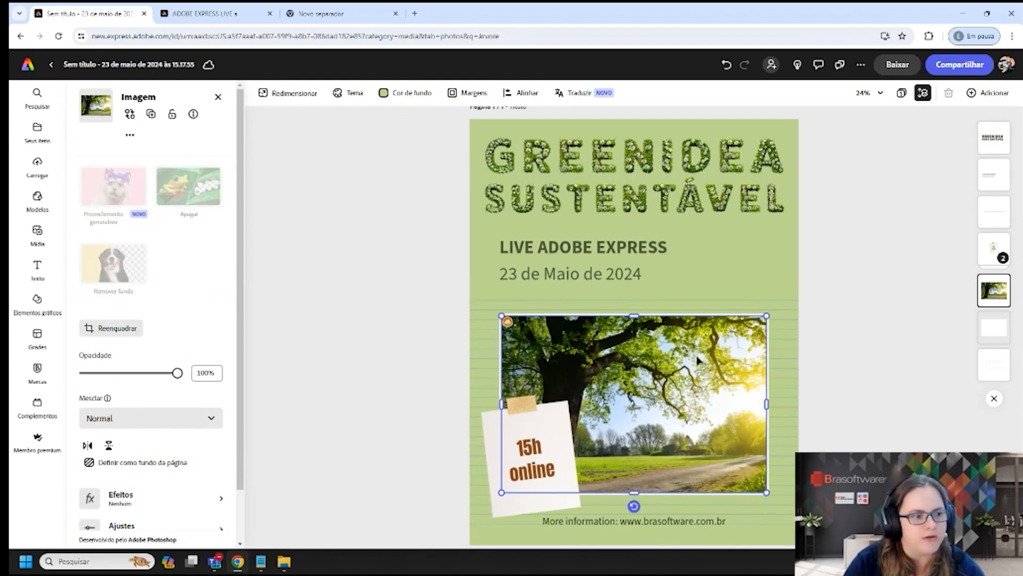
{"action": "left_click", "coordinate": [87, 445]}
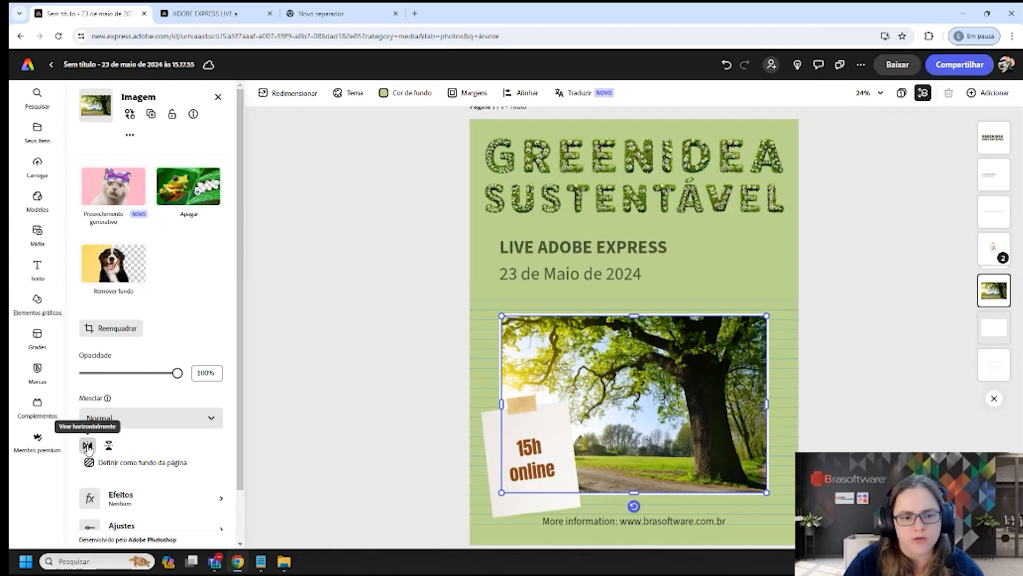
- Shrink the "15h online" note group toward its lower-left corner so it covers less of the tree photo
{"action": "left_click", "coordinate": [538, 437]}
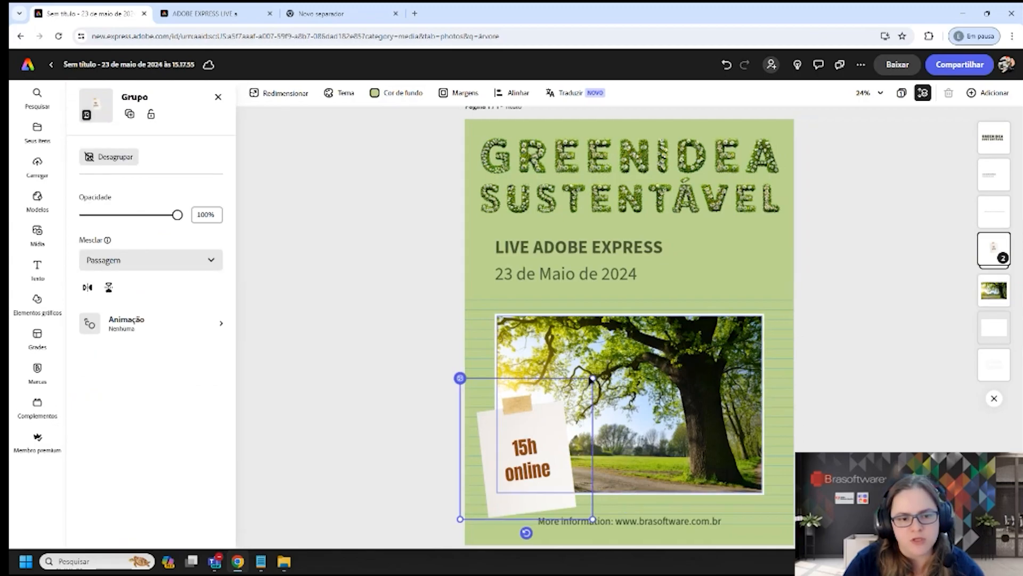
{"action": "left_click_drag", "start_coordinate": [592, 378], "coordinate": [561, 412]}
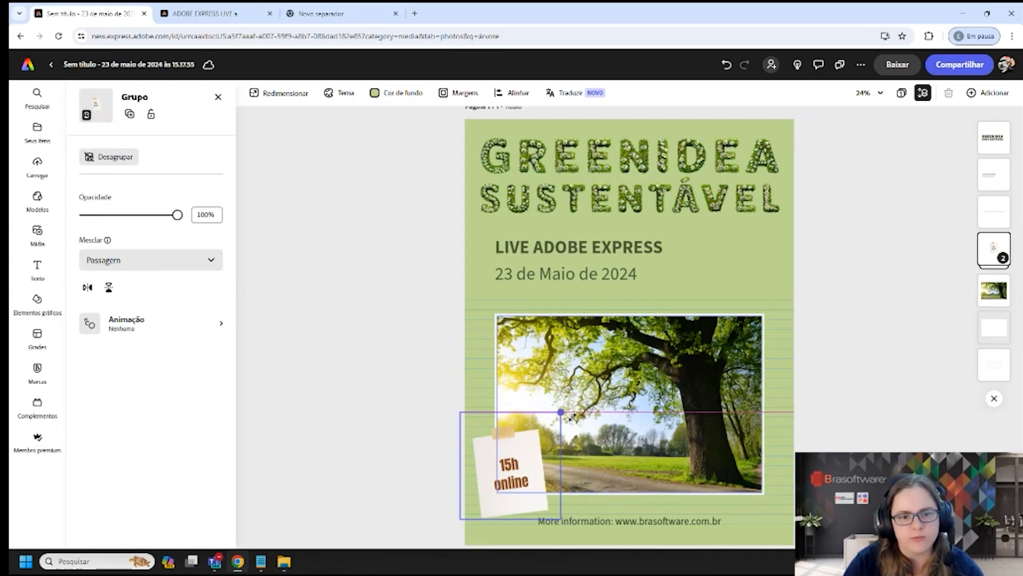
{"action": "left_click", "coordinate": [322, 380]}
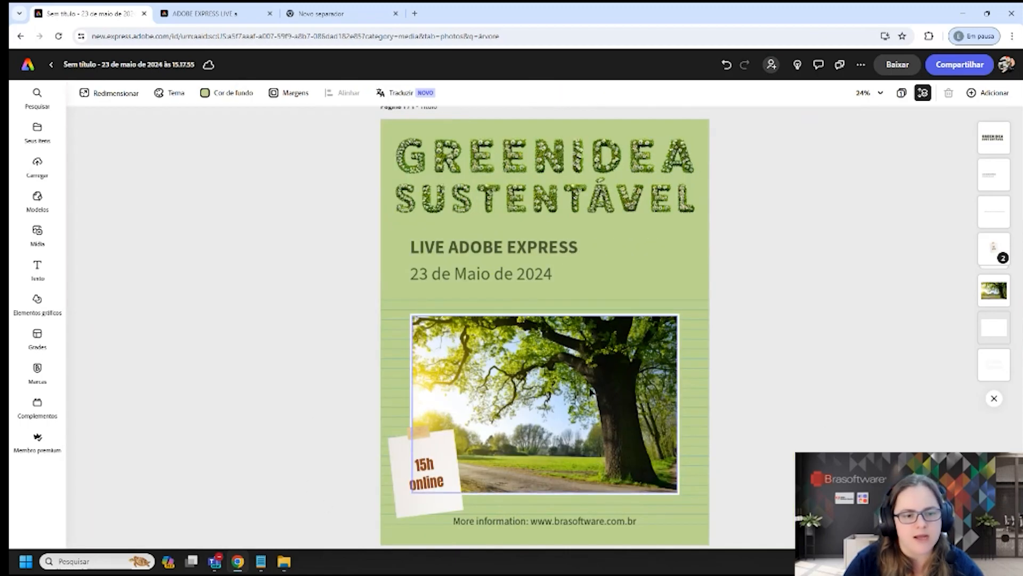
- Try a free crop of the tree photo from its upper-right corner, undoing each attempt
{"action": "left_click", "coordinate": [588, 380]}
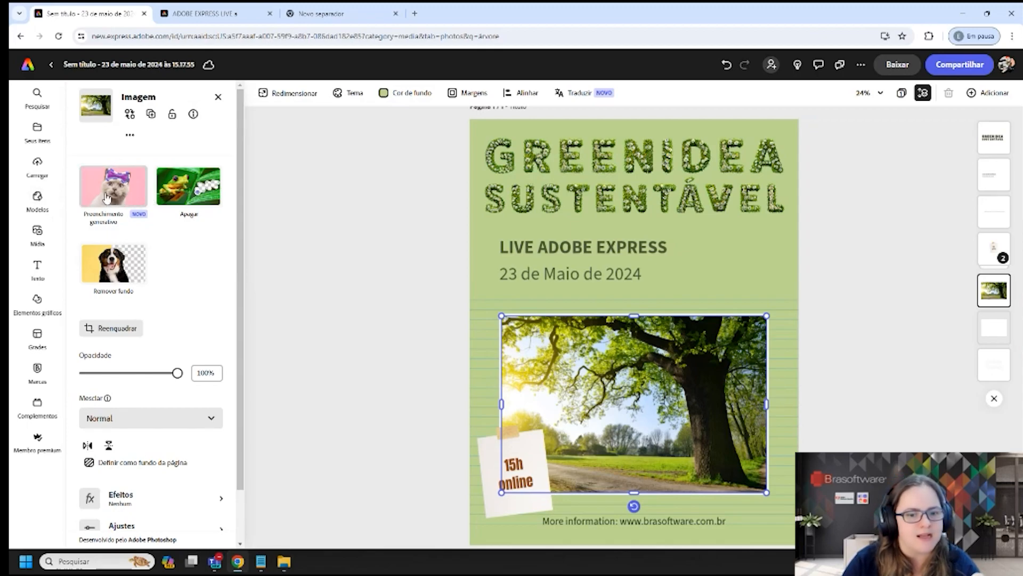
{"action": "mouse_move", "coordinate": [140, 200]}
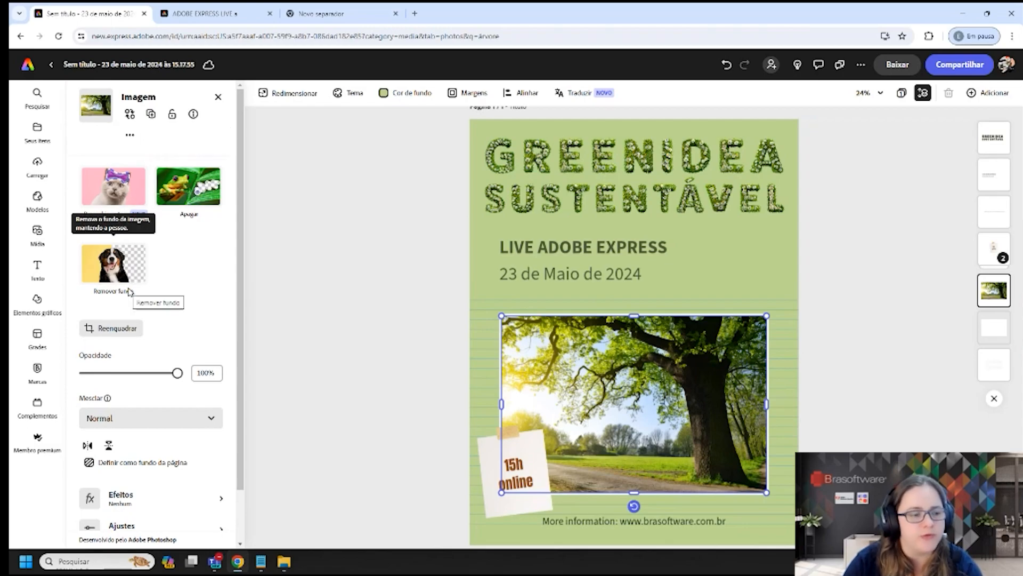
{"action": "scroll", "coordinate": [183, 272], "scroll_direction": "down", "scroll_amount": 2}
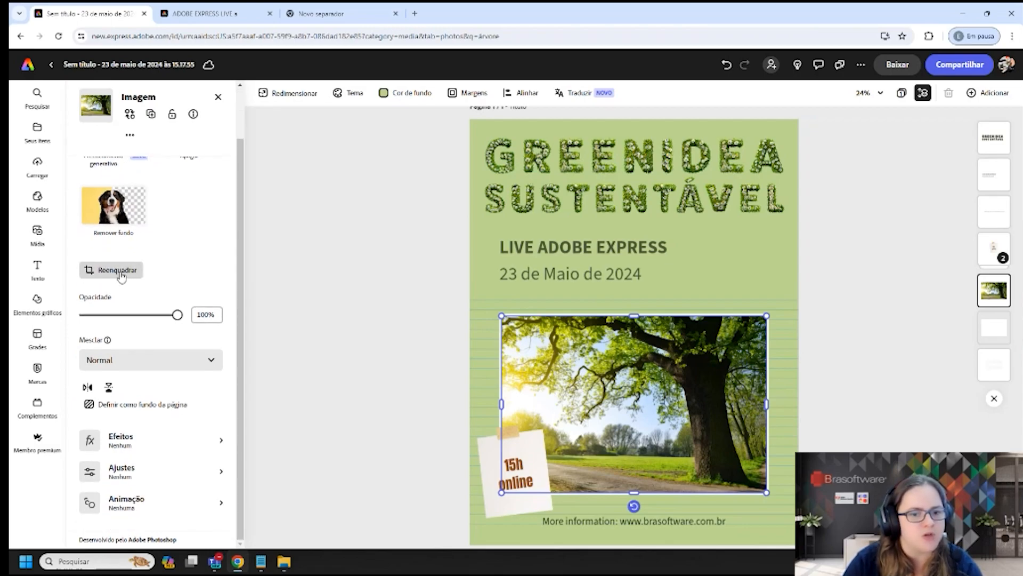
{"action": "left_click", "coordinate": [118, 270]}
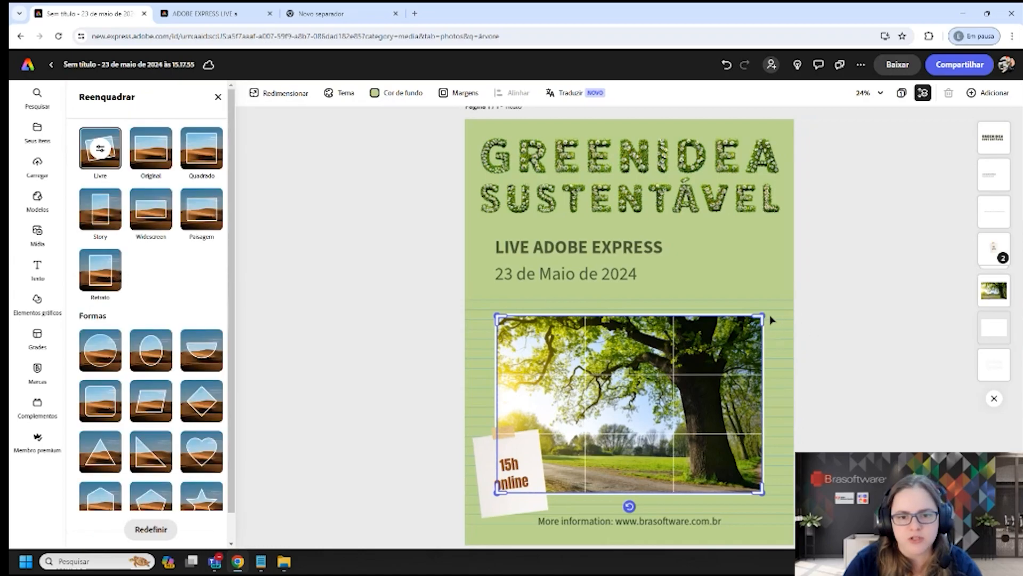
{"action": "left_click_drag", "start_coordinate": [767, 312], "coordinate": [809, 293]}
{"action": "key", "text": "ctrl+z"}
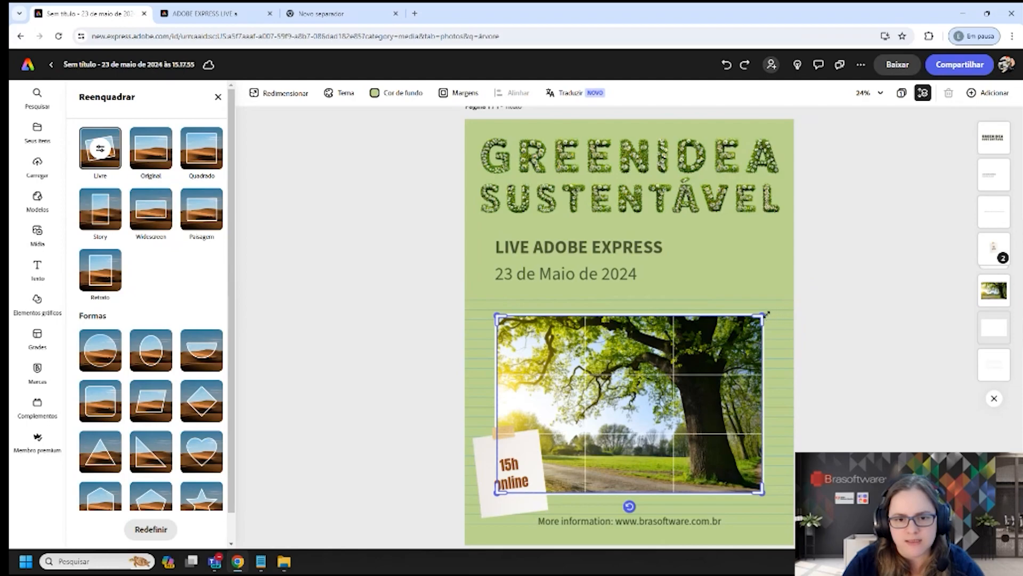
{"action": "mouse_move", "coordinate": [768, 318]}
{"action": "left_mouse_down"}
{"action": "mouse_move", "coordinate": [797, 293]}
{"action": "mouse_move", "coordinate": [757, 313]}
{"action": "left_mouse_up"}
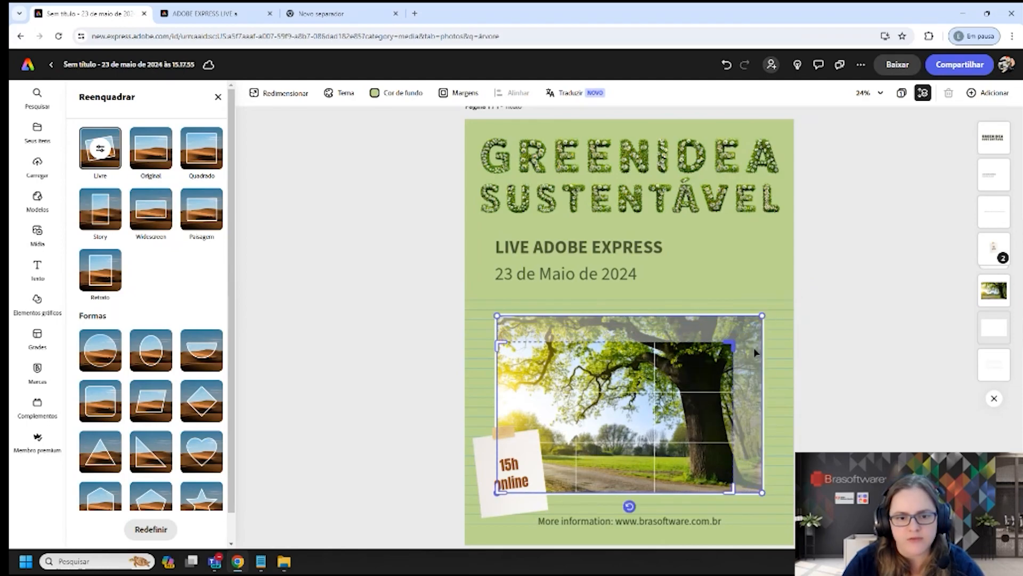
{"action": "left_click", "coordinate": [843, 346]}
{"action": "key", "text": "ctrl+z"}
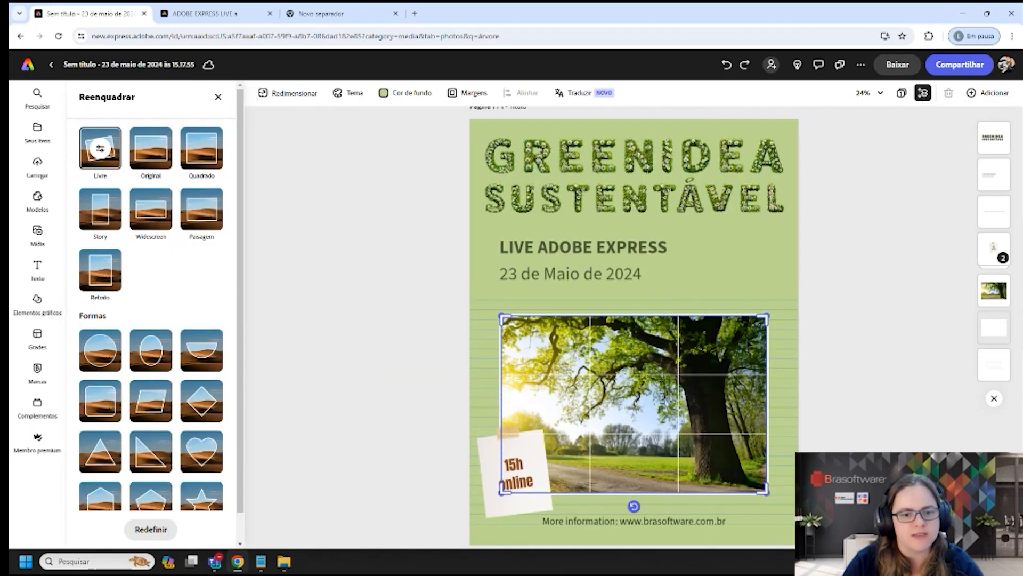
{"action": "left_click", "coordinate": [472, 343]}
{"action": "left_click", "coordinate": [556, 361]}
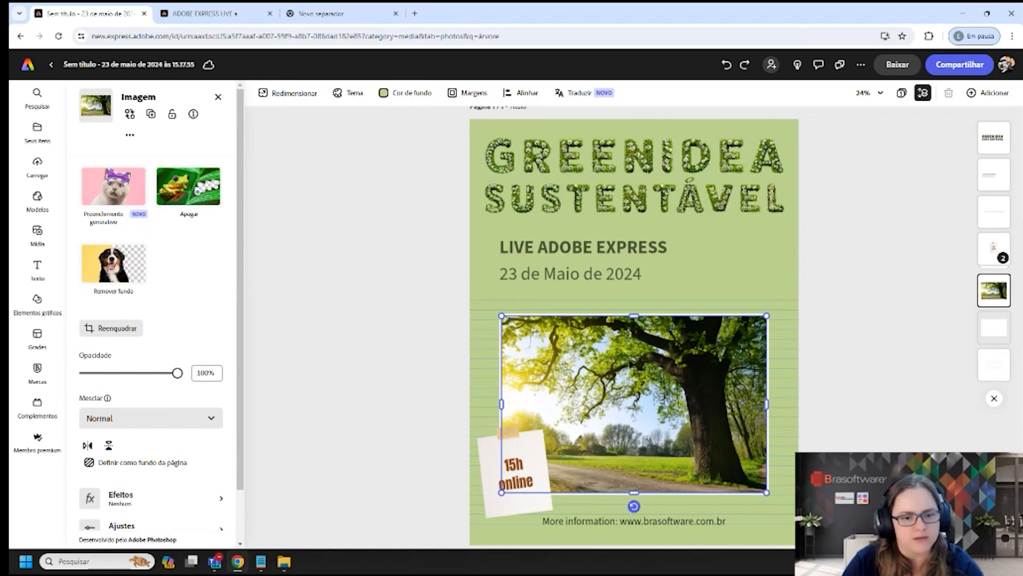
- Try cropping the tree photo to a circle, undo it, and leave cropping
{"action": "double_click", "coordinate": [630, 364]}
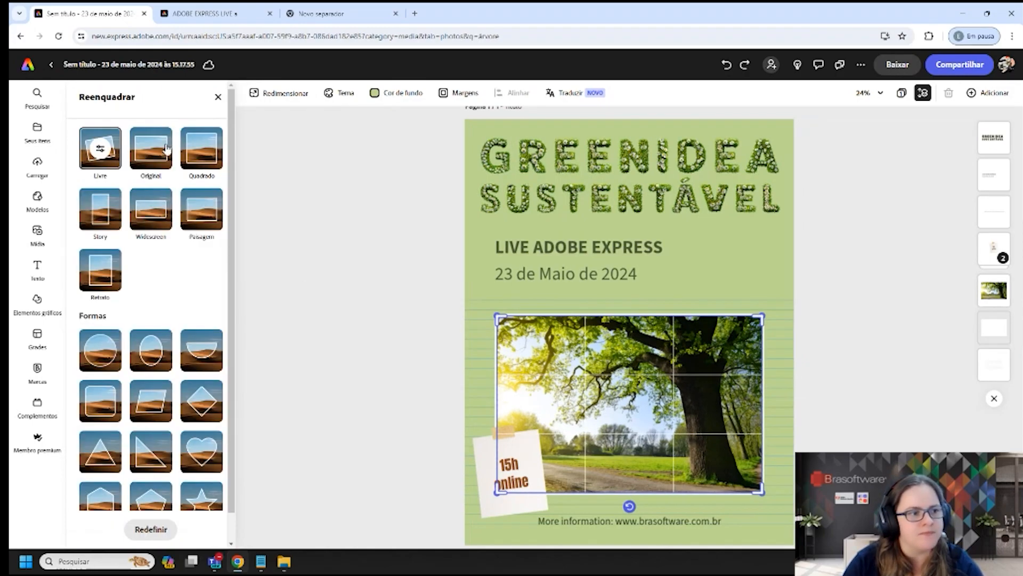
{"action": "scroll", "coordinate": [169, 224], "scroll_direction": "down", "scroll_amount": 2}
{"action": "scroll", "coordinate": [127, 456], "scroll_direction": "up", "scroll_amount": 2}
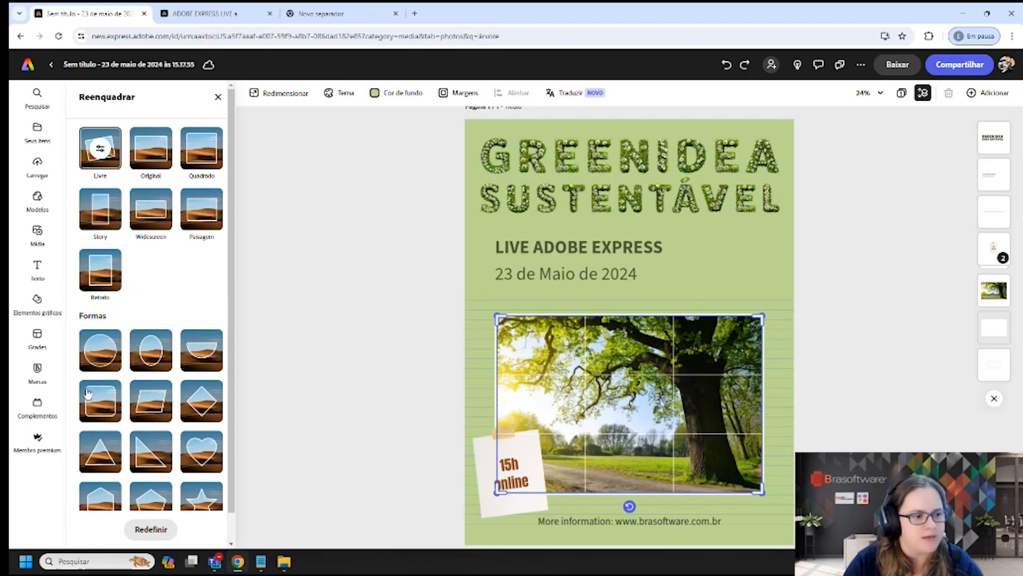
{"action": "left_click", "coordinate": [100, 350]}
{"action": "left_click", "coordinate": [314, 400]}
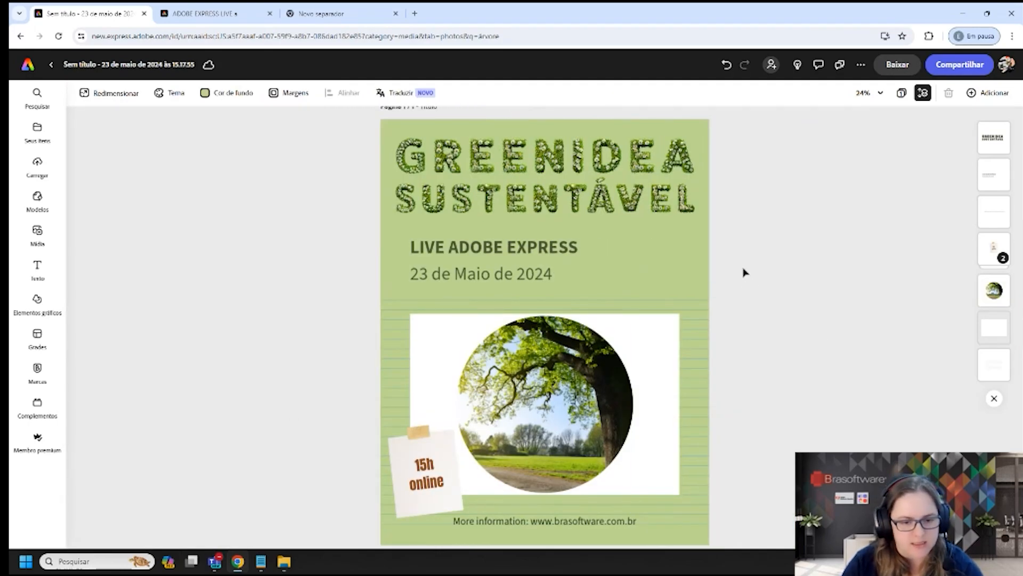
{"action": "key", "text": "ctrl+z"}
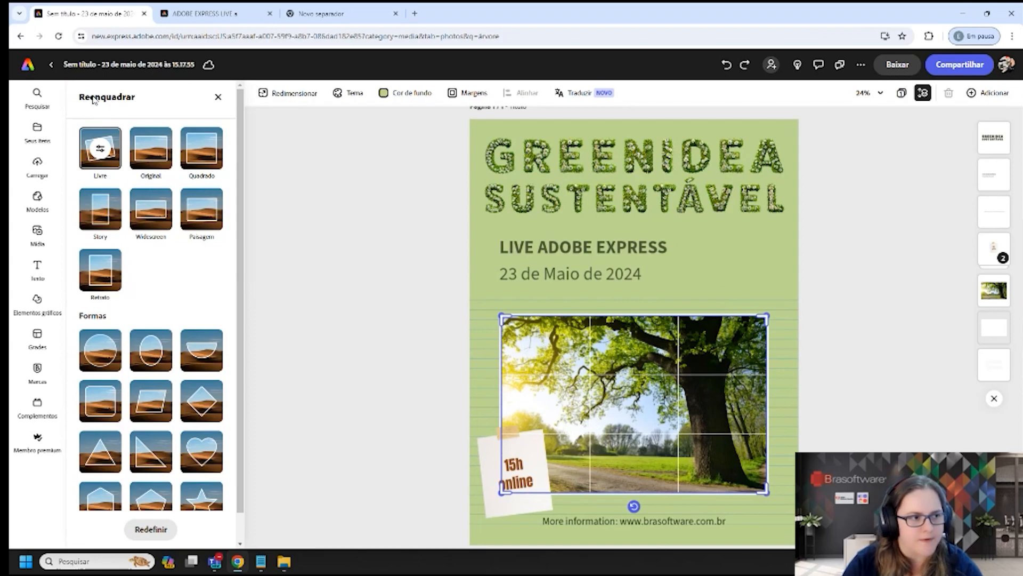
{"action": "left_click", "coordinate": [218, 96]}
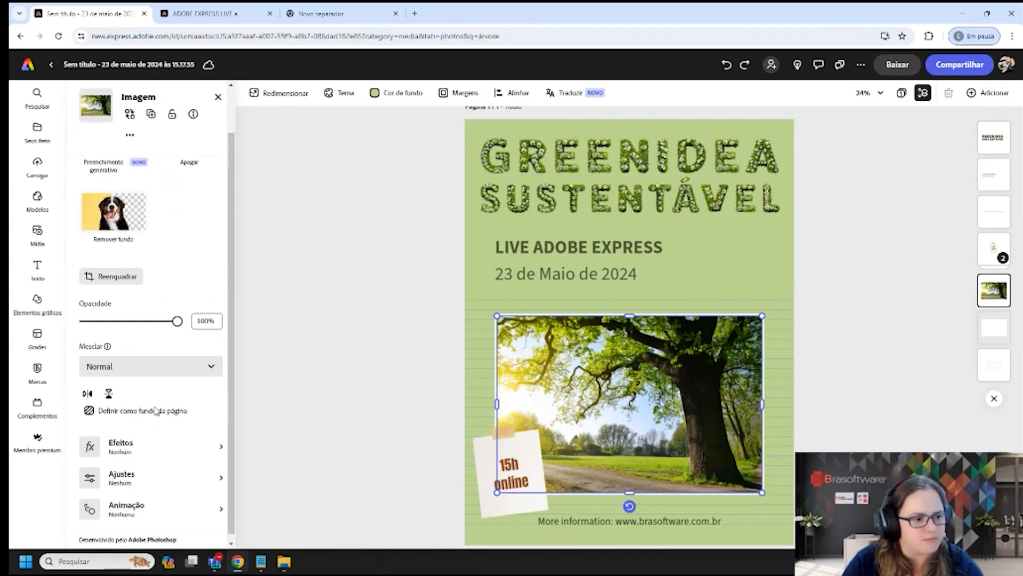
- Try a contrast of -100 and a higher brightness on the tree photo, resetting each to 0
{"action": "scroll", "coordinate": [155, 410], "scroll_direction": "down", "scroll_amount": 1}
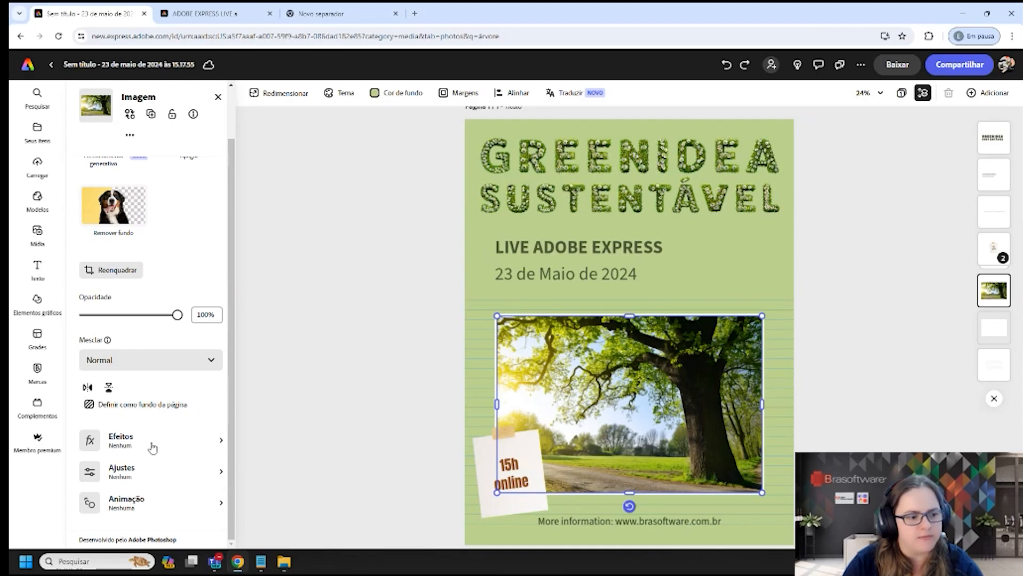
{"action": "left_click", "coordinate": [133, 473]}
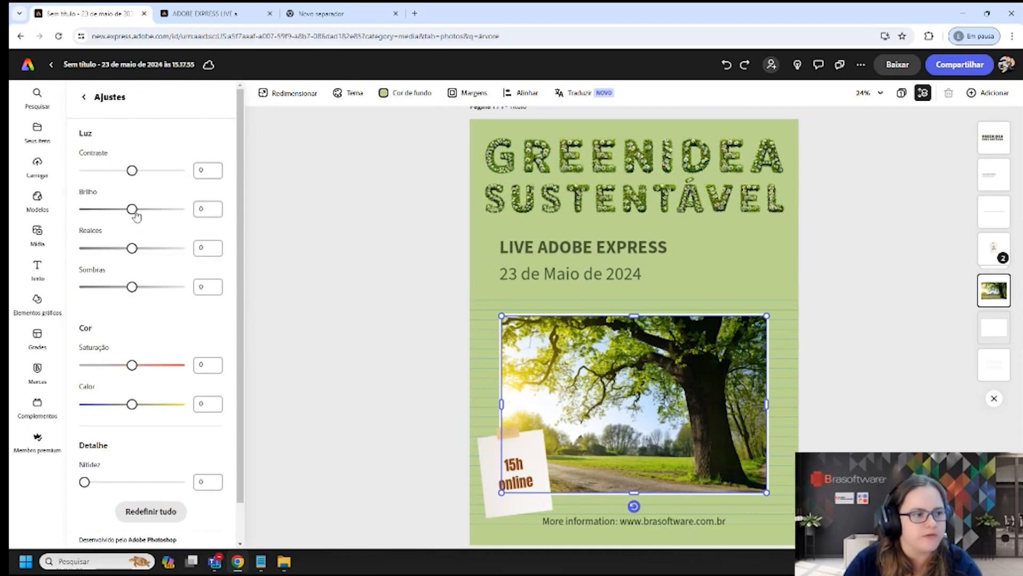
{"action": "left_click_drag", "start_coordinate": [133, 170], "coordinate": [86, 176]}
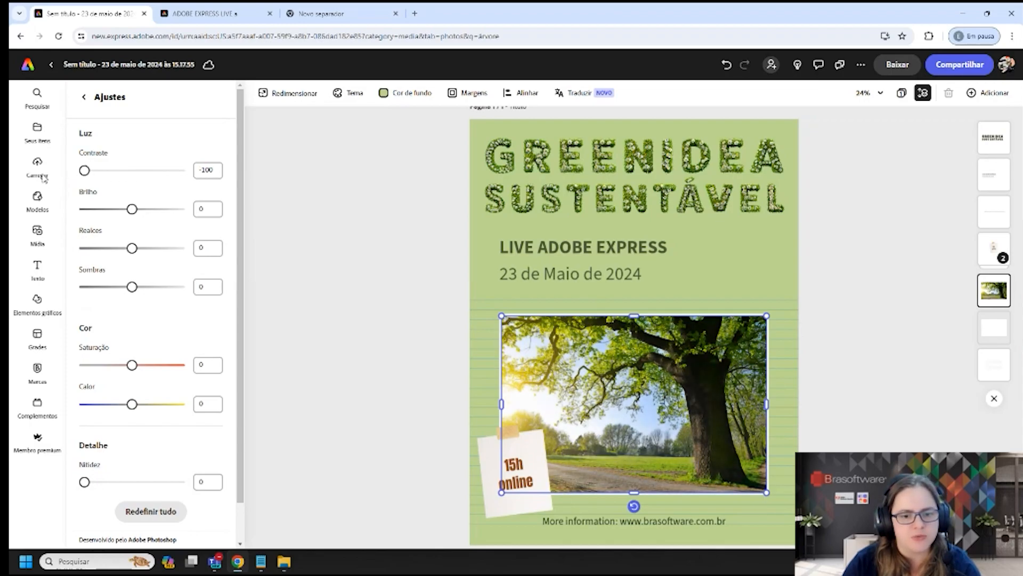
{"action": "double_click", "coordinate": [88, 153]}
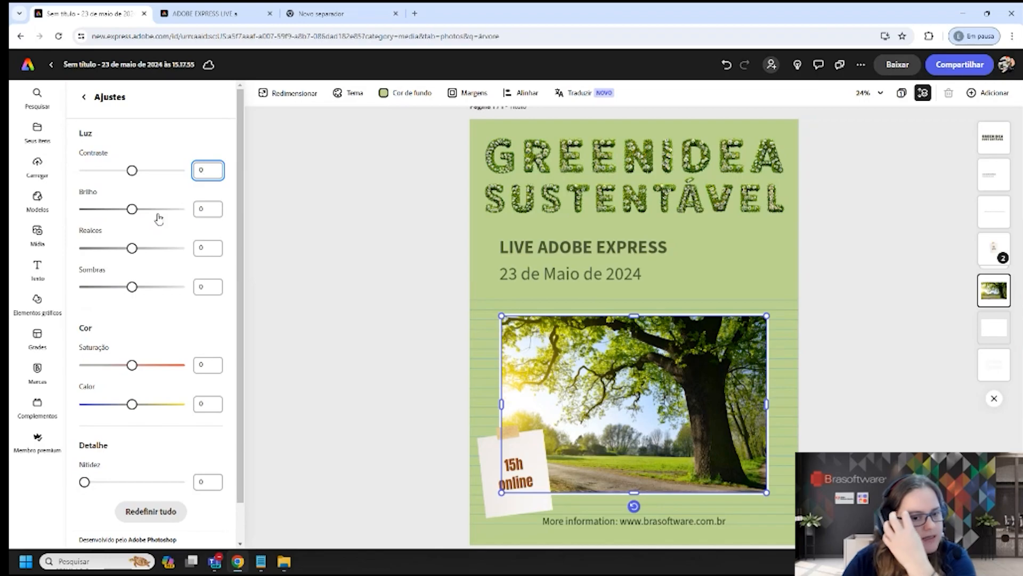
{"action": "left_click_drag", "start_coordinate": [132, 210], "coordinate": [164, 209]}
{"action": "double_click", "coordinate": [88, 191]}
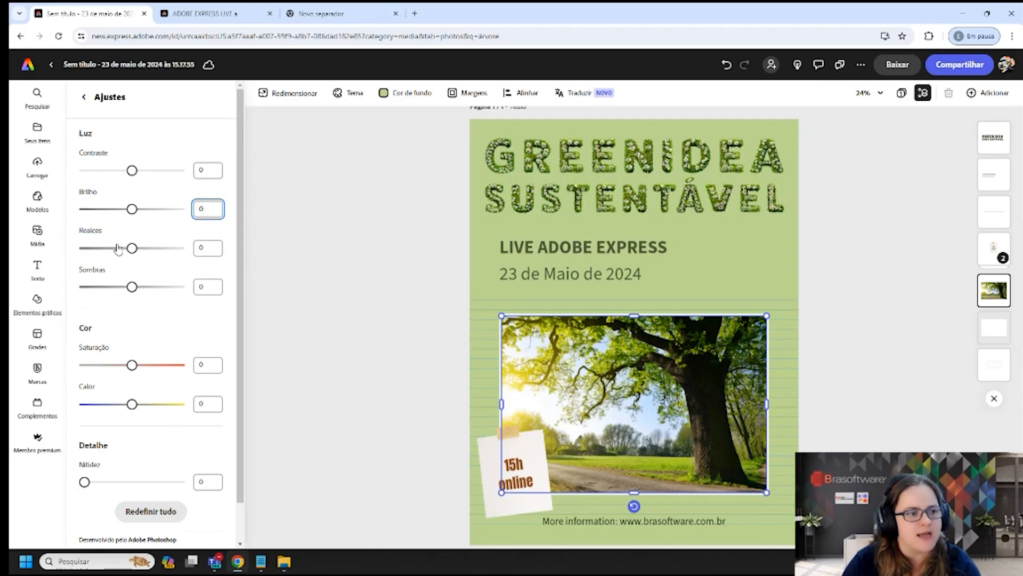
- Test the tree photo's highlights at 100, reset them to 0, and raise its shadows to 76
{"action": "left_click", "coordinate": [133, 253]}
{"action": "left_click_drag", "start_coordinate": [134, 254], "coordinate": [218, 267]}
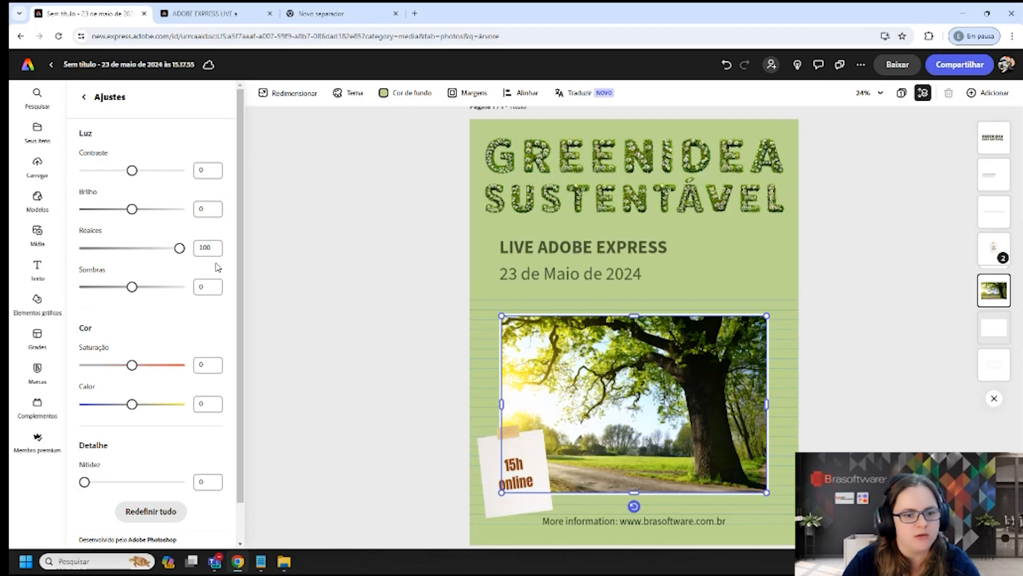
{"action": "double_click", "coordinate": [90, 230]}
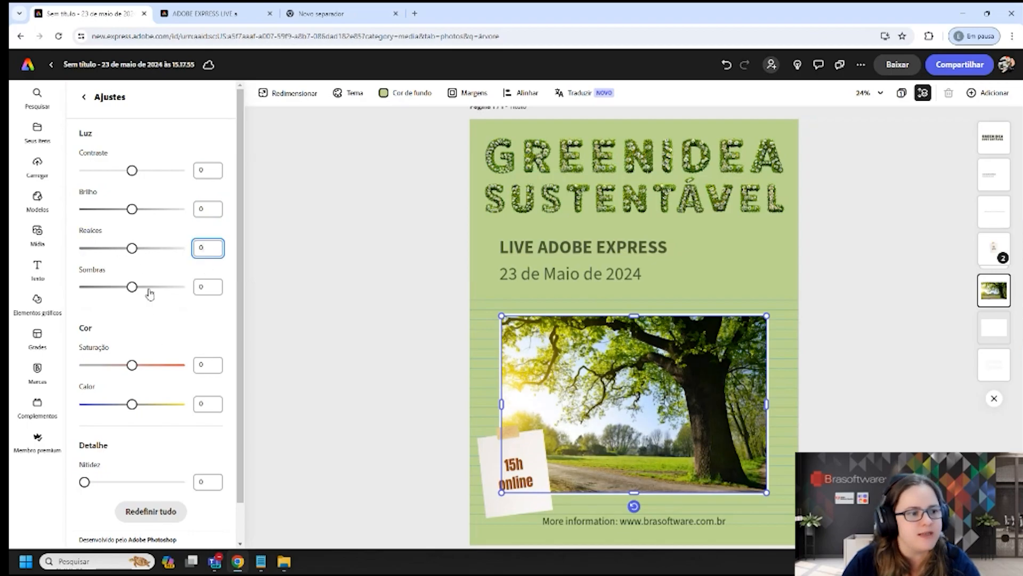
{"action": "left_click_drag", "start_coordinate": [133, 286], "coordinate": [175, 304]}
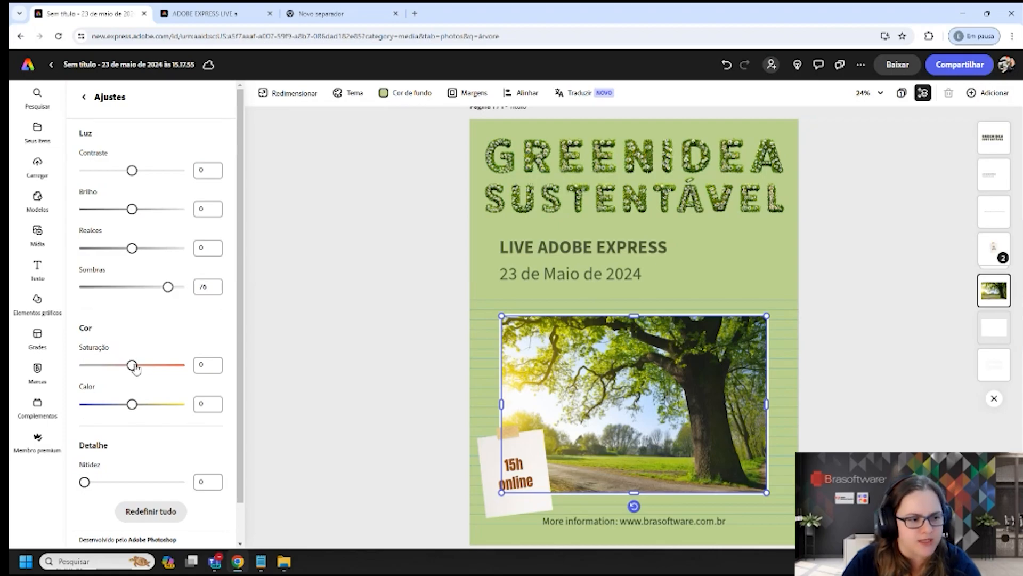
- Try a saturation of 18 and a warmth of 100 on the tree photo, resetting each to 0
{"action": "mouse_move", "coordinate": [132, 366]}
{"action": "left_mouse_down"}
{"action": "mouse_move", "coordinate": [159, 365]}
{"action": "mouse_move", "coordinate": [25, 368]}
{"action": "mouse_move", "coordinate": [213, 379]}
{"action": "mouse_move", "coordinate": [139, 369]}
{"action": "left_mouse_up"}
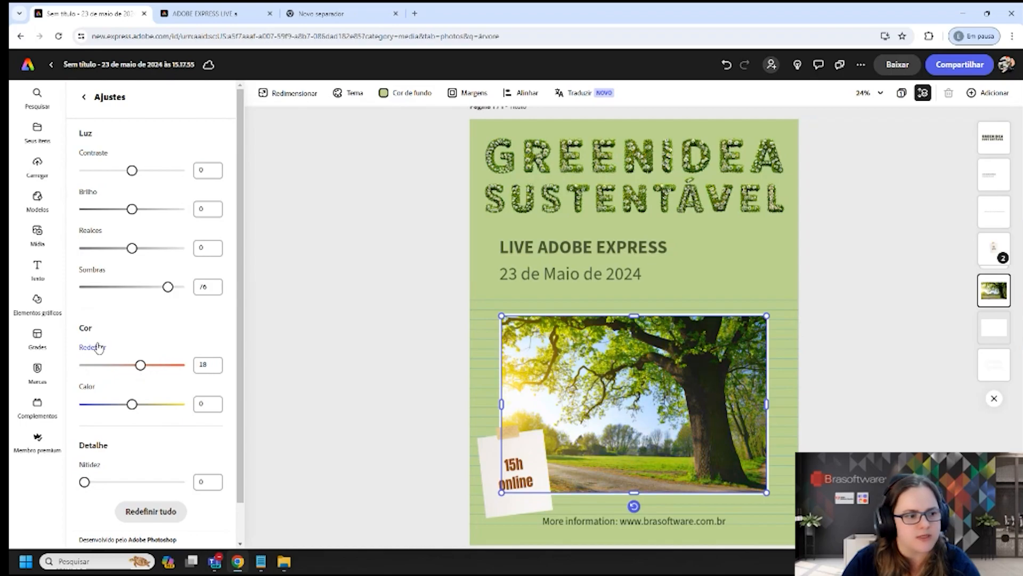
{"action": "left_click", "coordinate": [98, 348]}
{"action": "left_click_drag", "start_coordinate": [132, 403], "coordinate": [214, 418]}
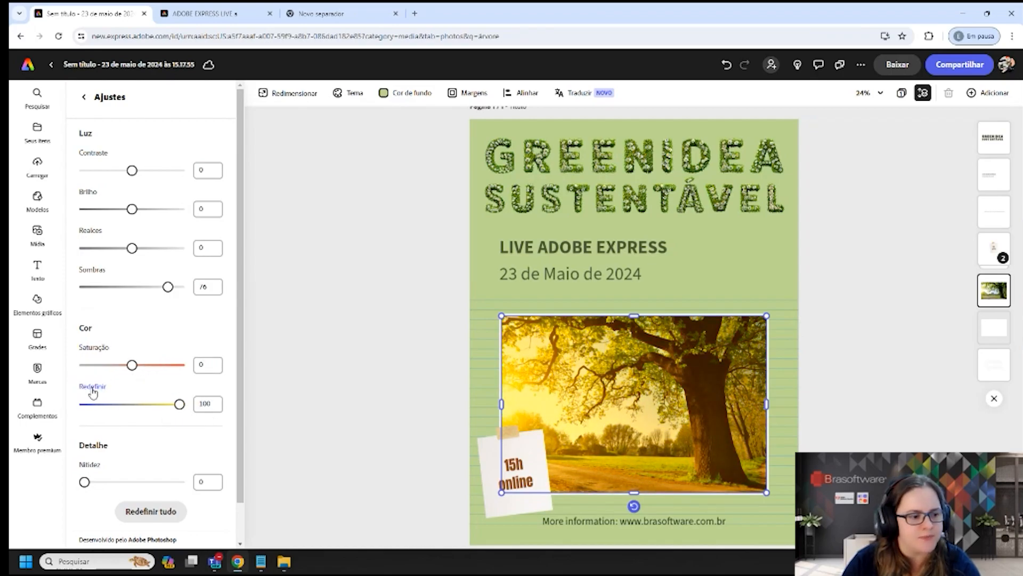
{"action": "left_click", "coordinate": [93, 389]}
- Set the tree photo's sharpness to 16 and leave its adjustments
{"action": "left_click_drag", "start_coordinate": [84, 482], "coordinate": [100, 486]}
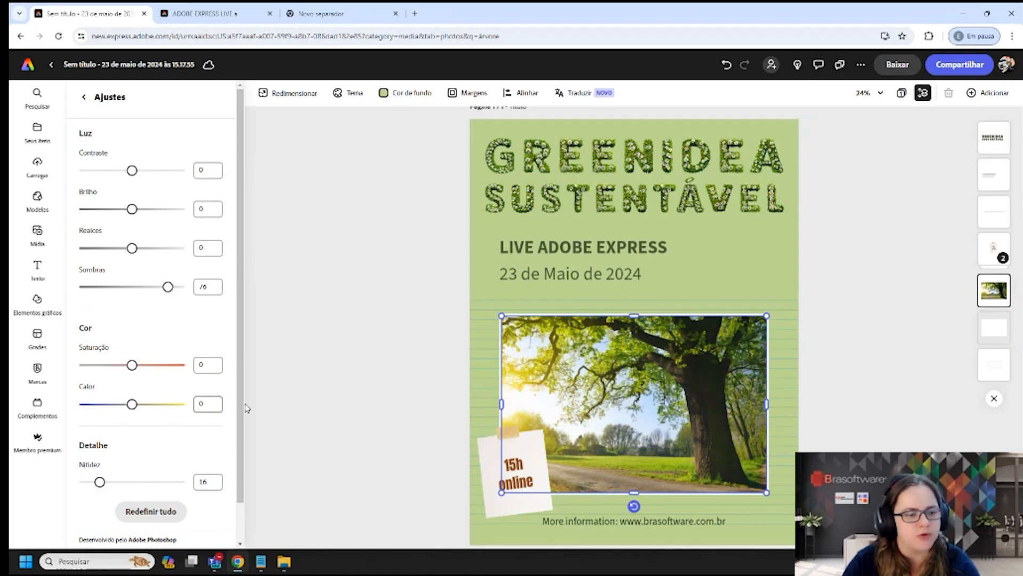
{"action": "left_click", "coordinate": [85, 99]}
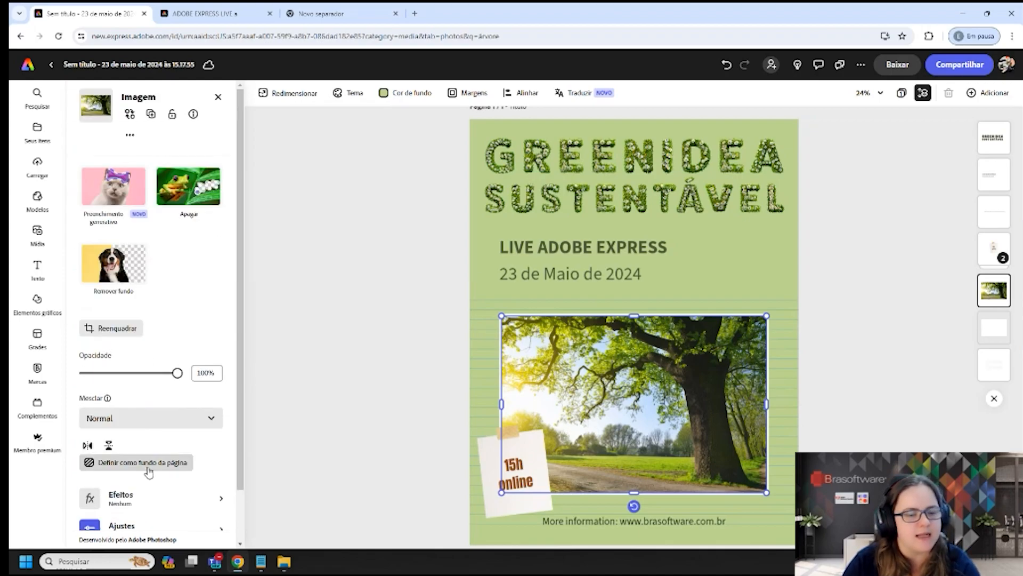
- Look through the photo effects and apply the black-and-emerald-green duotone to the tree photo
{"action": "scroll", "coordinate": [186, 480], "scroll_direction": "down", "scroll_amount": 1}
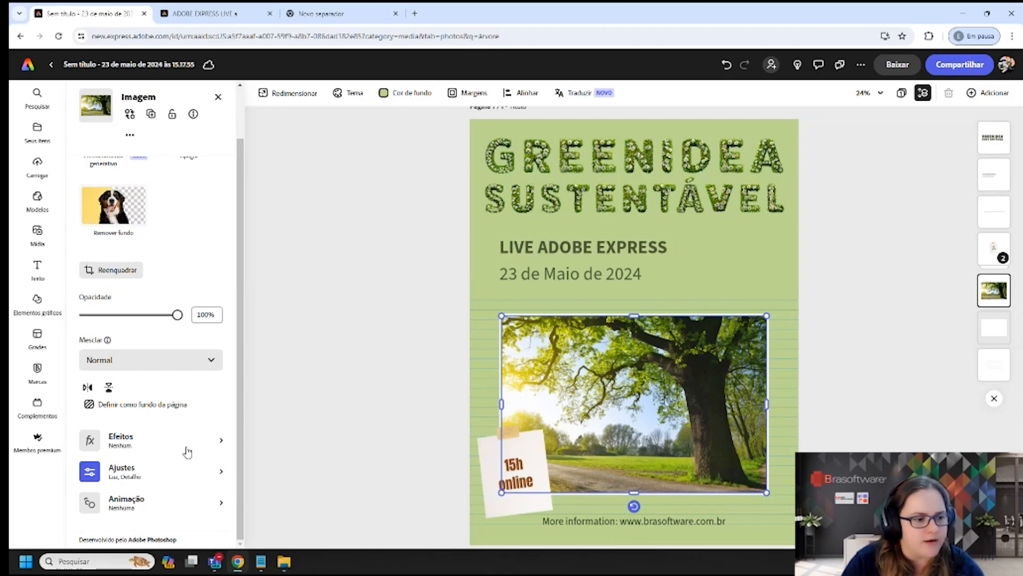
{"action": "left_click", "coordinate": [133, 444]}
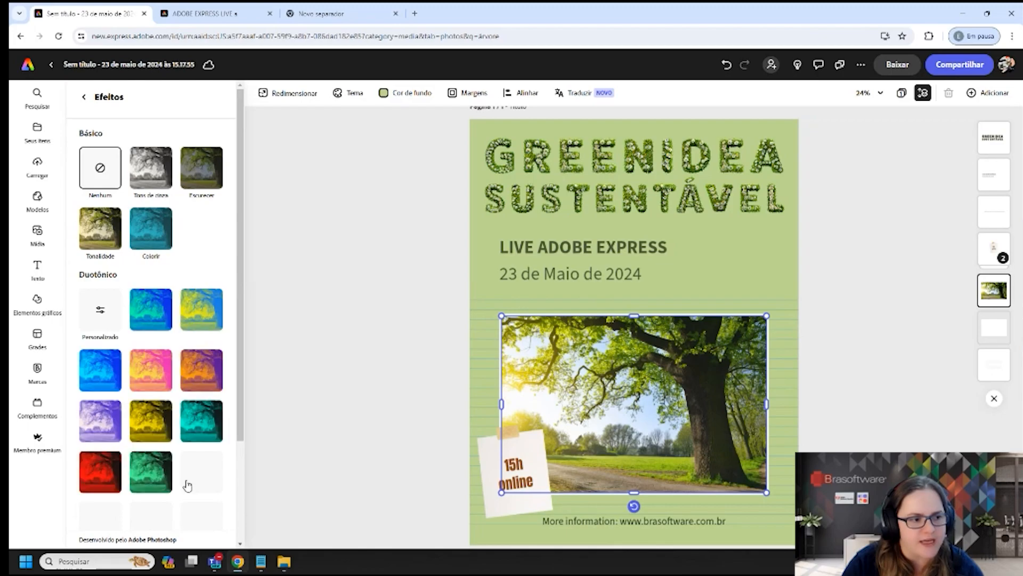
{"action": "scroll", "coordinate": [155, 331], "scroll_direction": "down", "scroll_amount": 3}
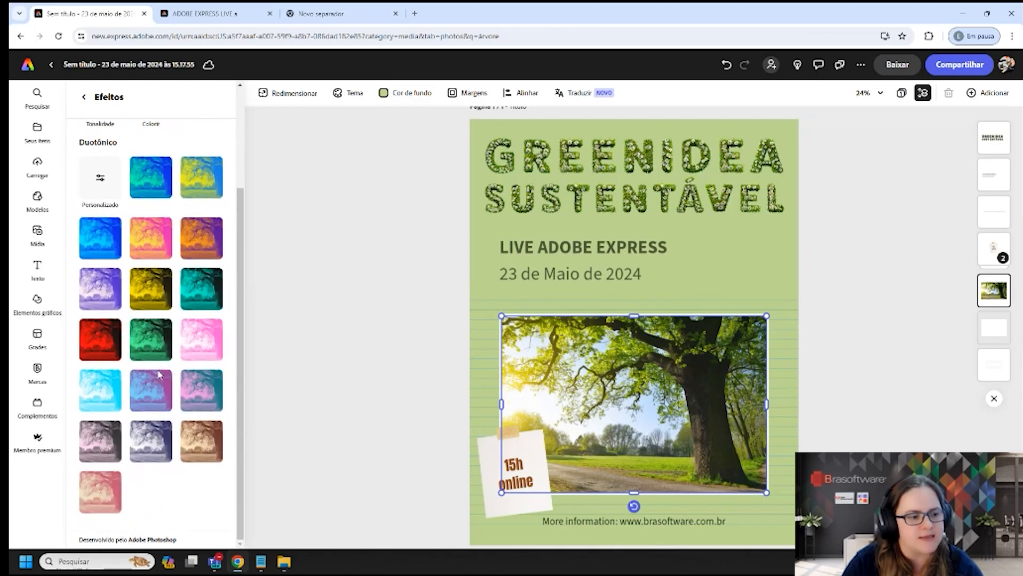
{"action": "scroll", "coordinate": [109, 304], "scroll_direction": "up", "scroll_amount": 3}
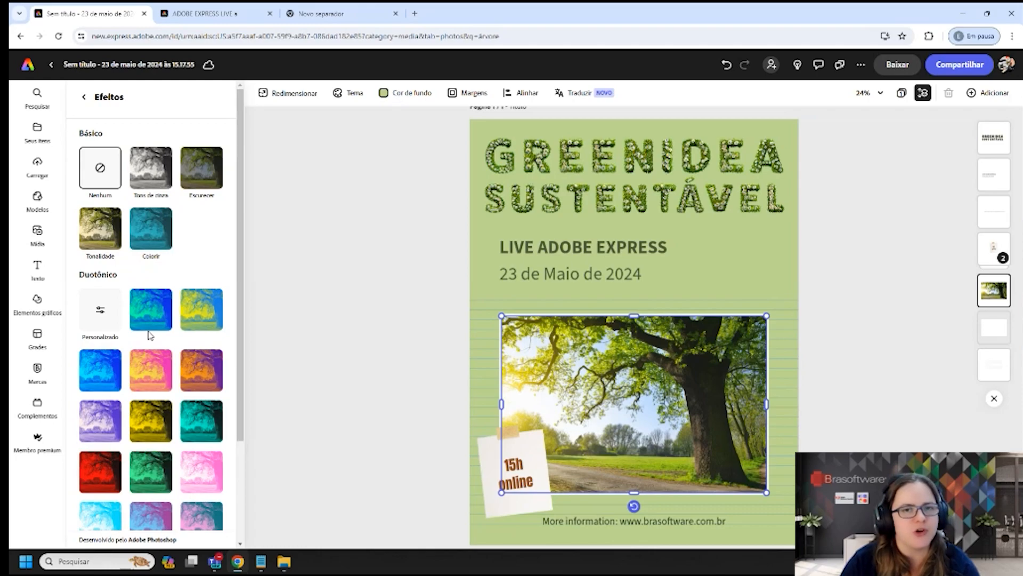
{"action": "left_click", "coordinate": [153, 471]}
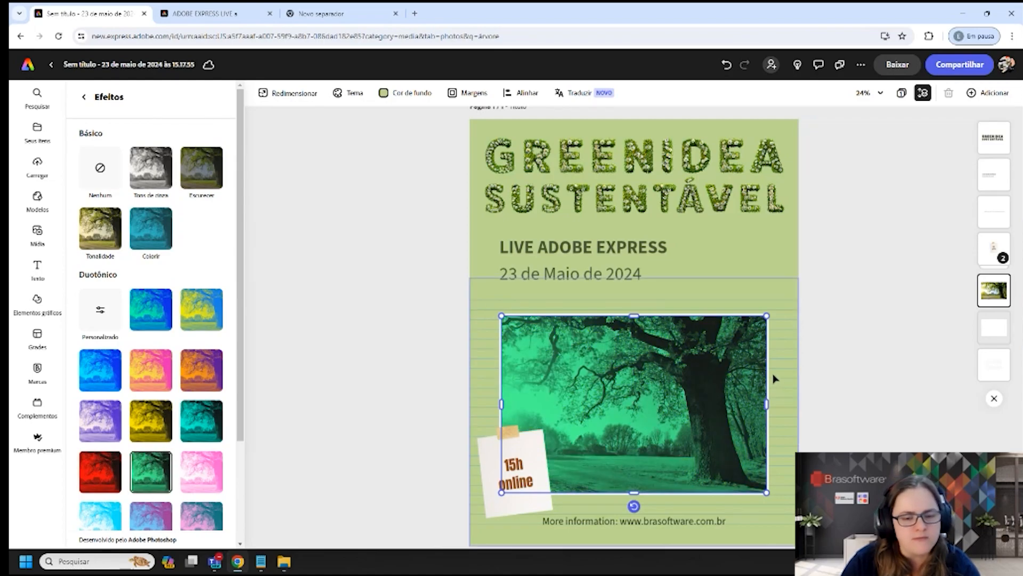
- Customize the tree photo's duotone with dark green #1E4214 shadows and very pale cyan highlights
{"action": "left_click", "coordinate": [101, 318]}
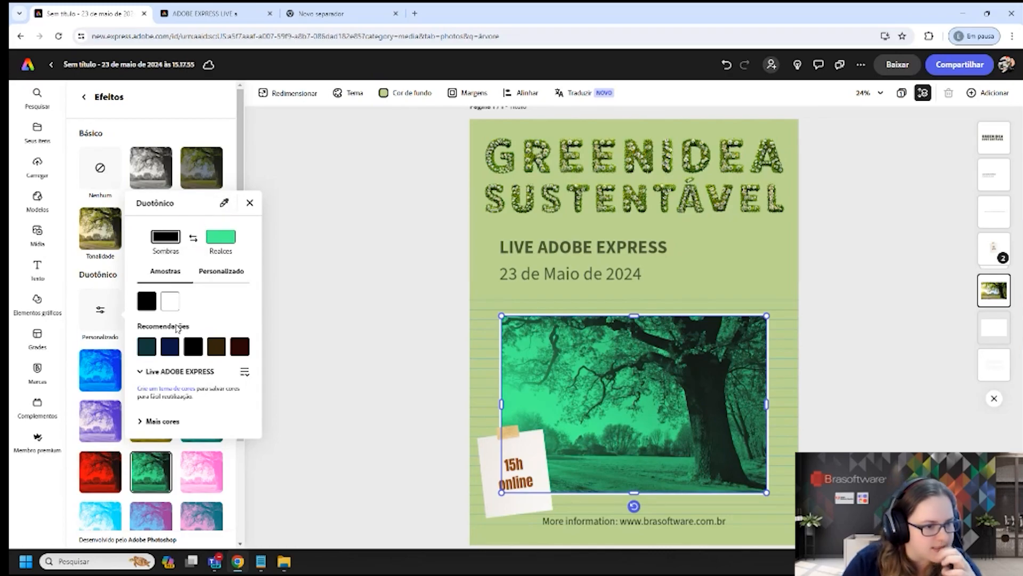
{"action": "left_click", "coordinate": [208, 273]}
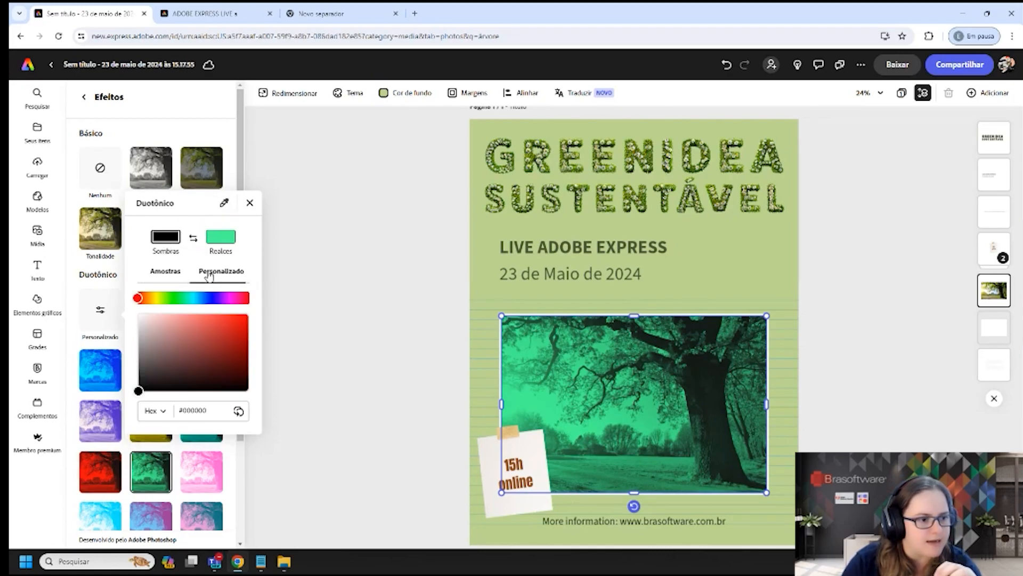
{"action": "left_click", "coordinate": [172, 300]}
{"action": "left_click_drag", "start_coordinate": [221, 366], "coordinate": [216, 372]}
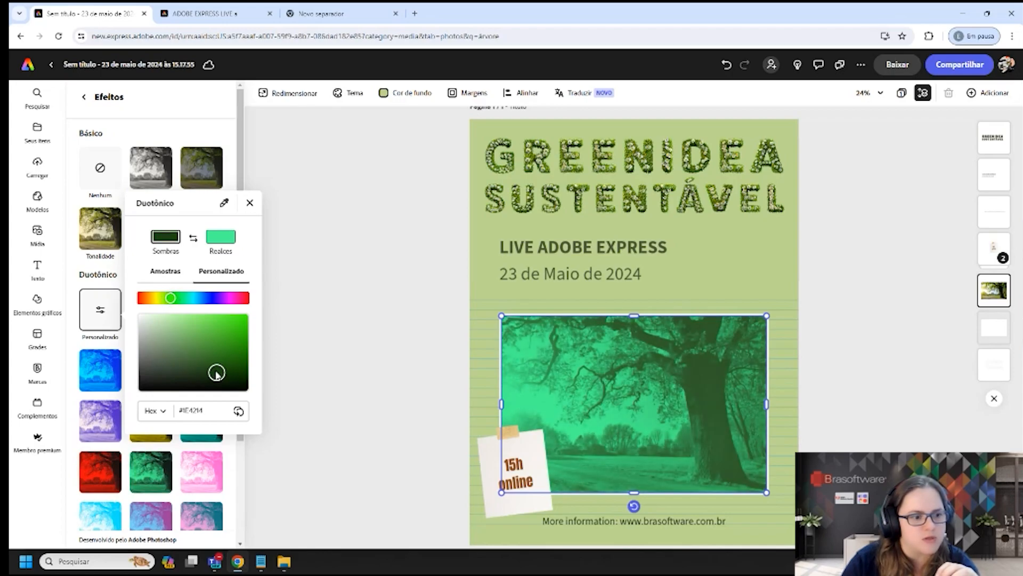
{"action": "left_click", "coordinate": [223, 237]}
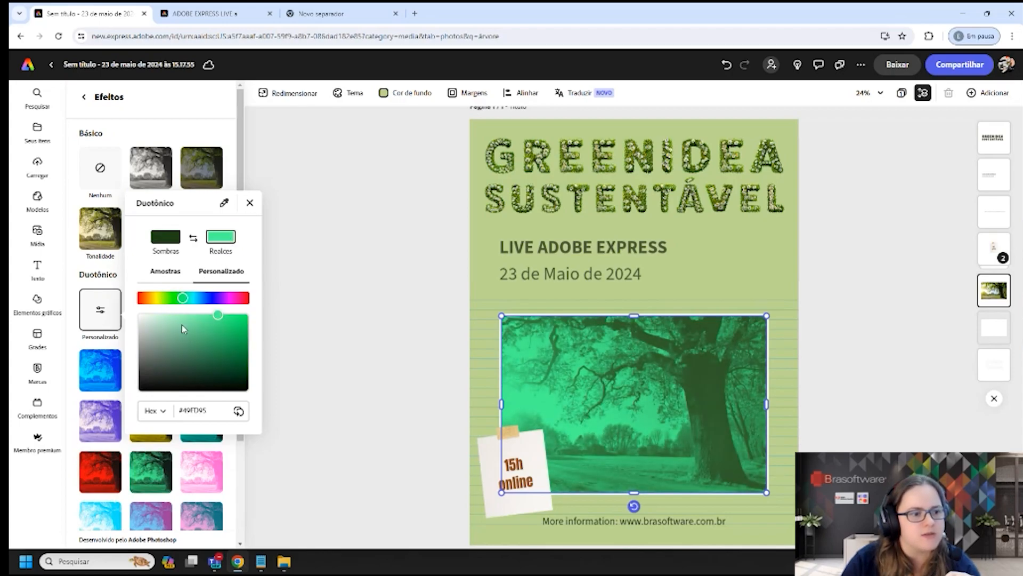
{"action": "left_click_drag", "start_coordinate": [179, 302], "coordinate": [149, 314]}
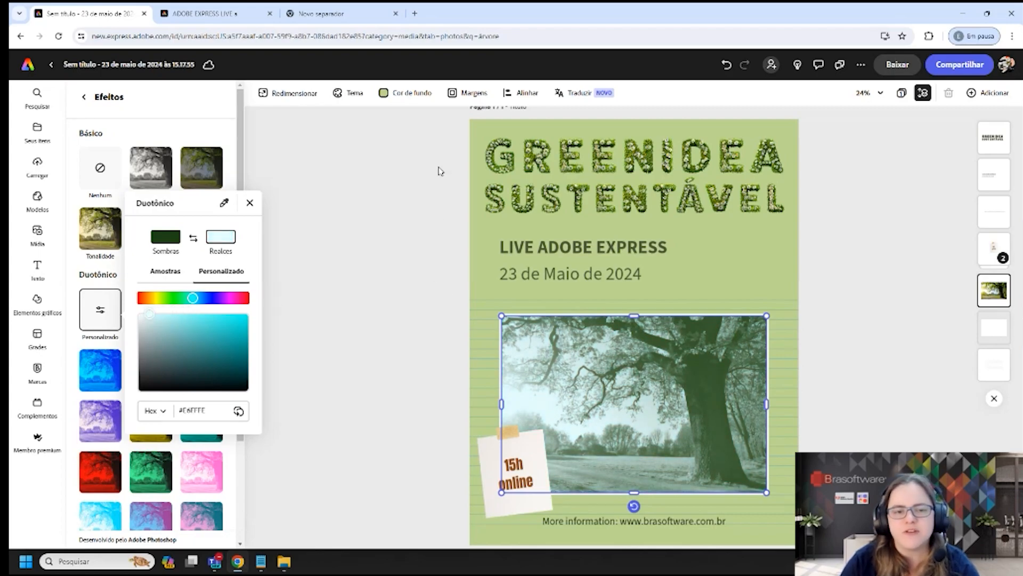
- Remove the duotone effect from the tree photo by setting its effect to none, and deselect the photo
{"action": "left_click", "coordinate": [249, 202]}
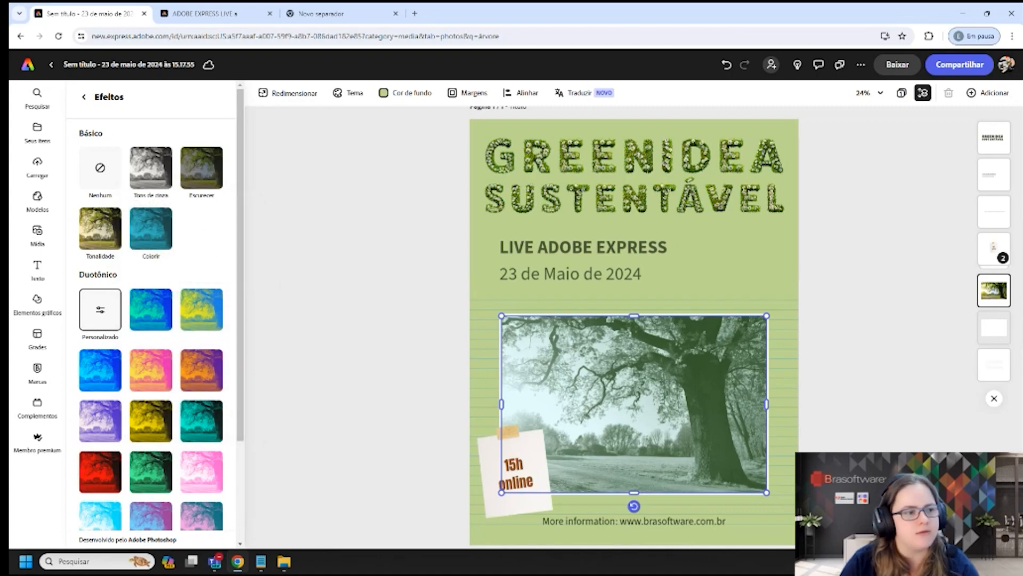
{"action": "left_click", "coordinate": [101, 166]}
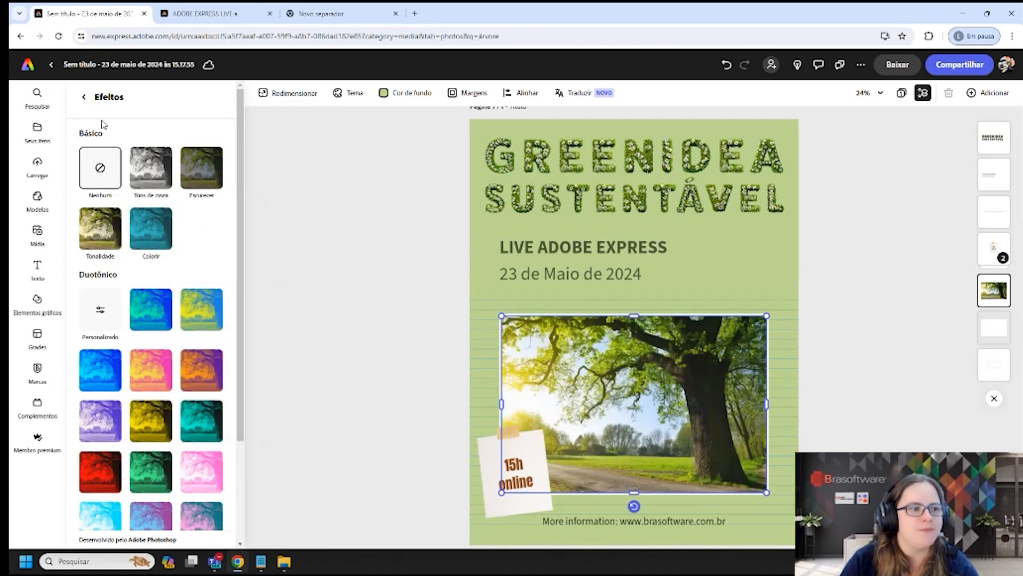
{"action": "left_click", "coordinate": [83, 97]}
{"action": "scroll", "coordinate": [173, 368], "scroll_direction": "down", "scroll_amount": 1}
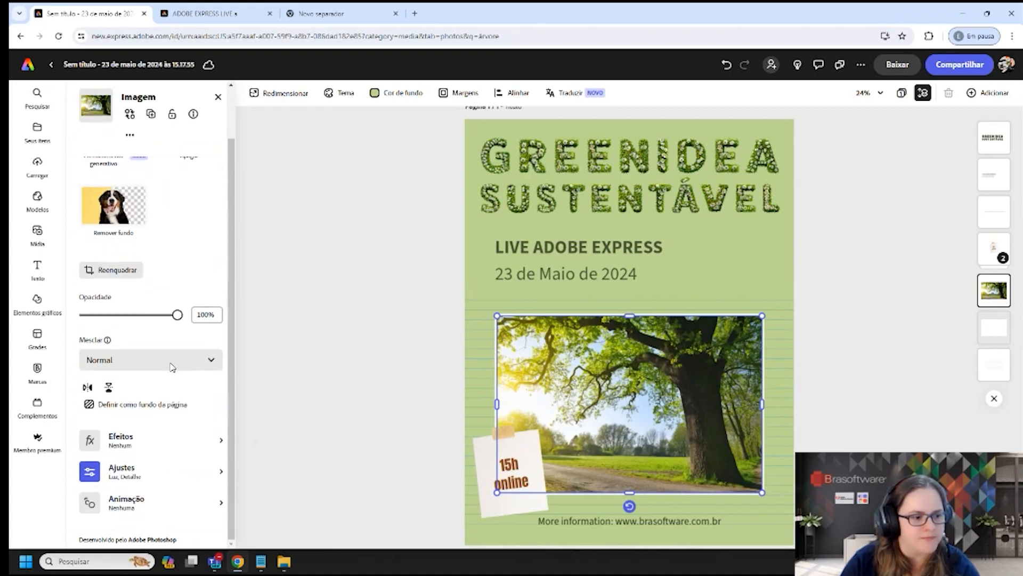
{"action": "scroll", "coordinate": [168, 330], "scroll_direction": "up", "scroll_amount": 1}
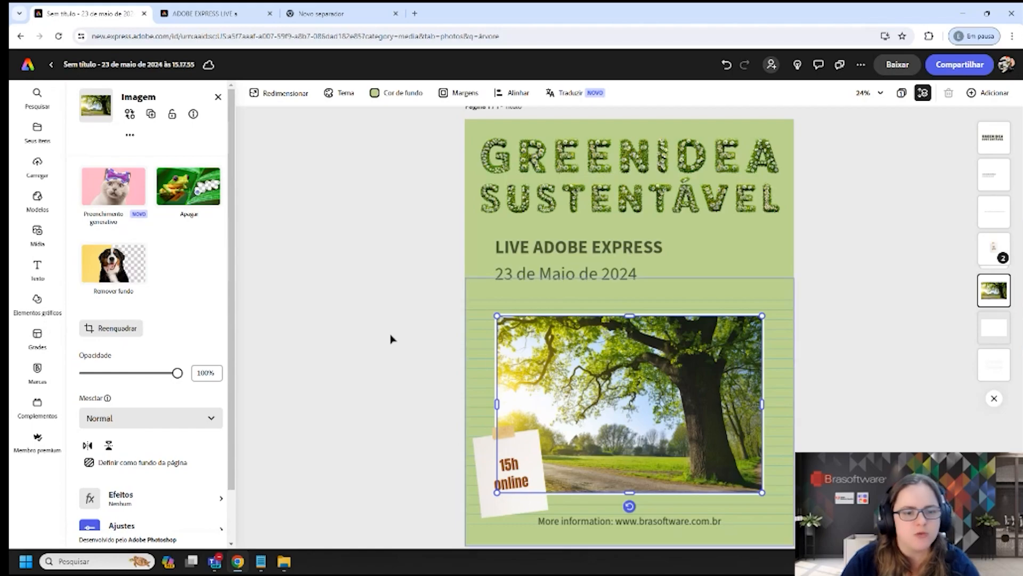
{"action": "left_click", "coordinate": [373, 330]}
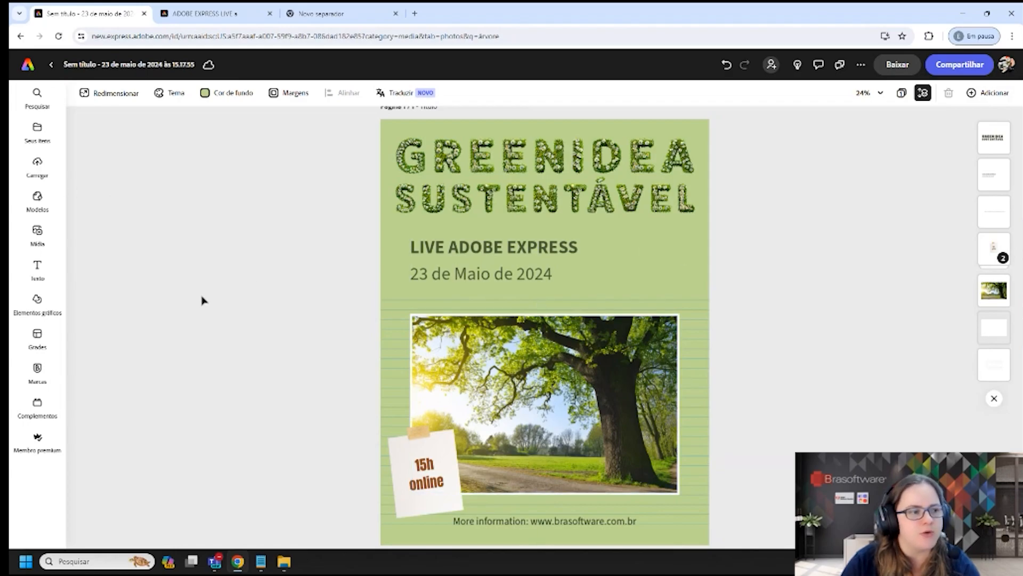
- Add a landscape (4:3) text-to-image placeholder, enlarge it, and place it over the poster's tree photo
{"action": "left_click", "coordinate": [37, 164]}
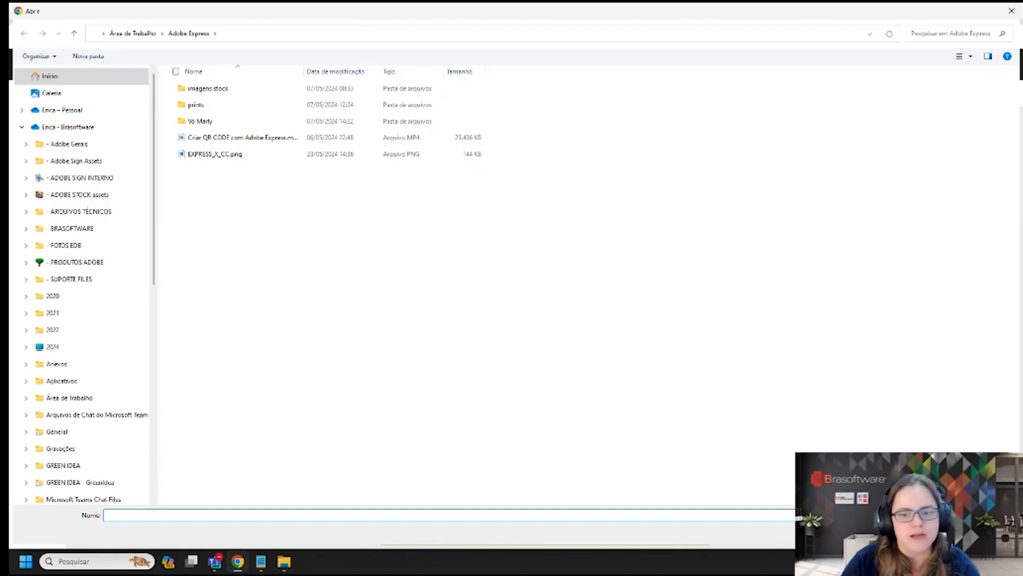
{"action": "key", "text": "Escape"}
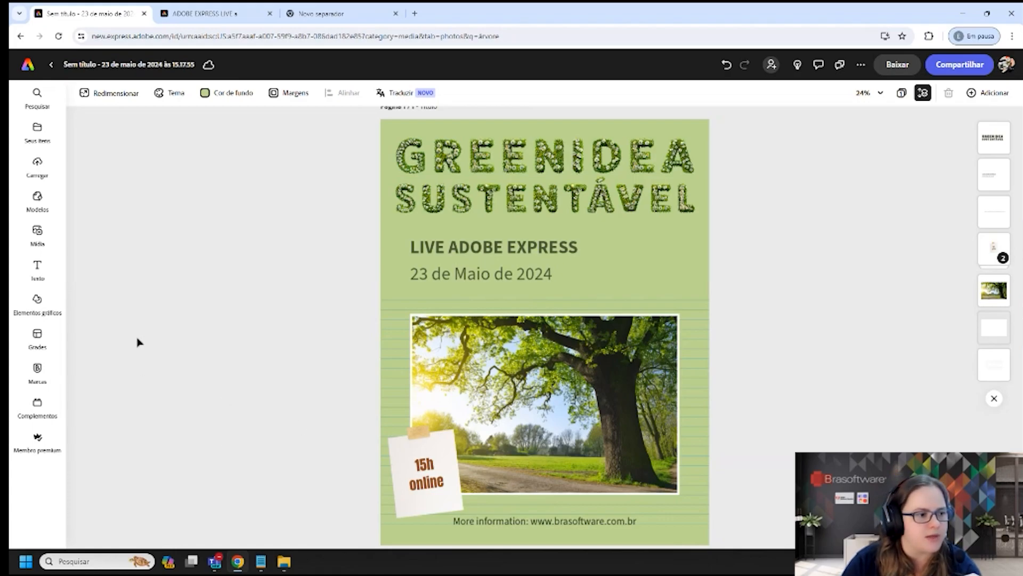
{"action": "left_click", "coordinate": [37, 232]}
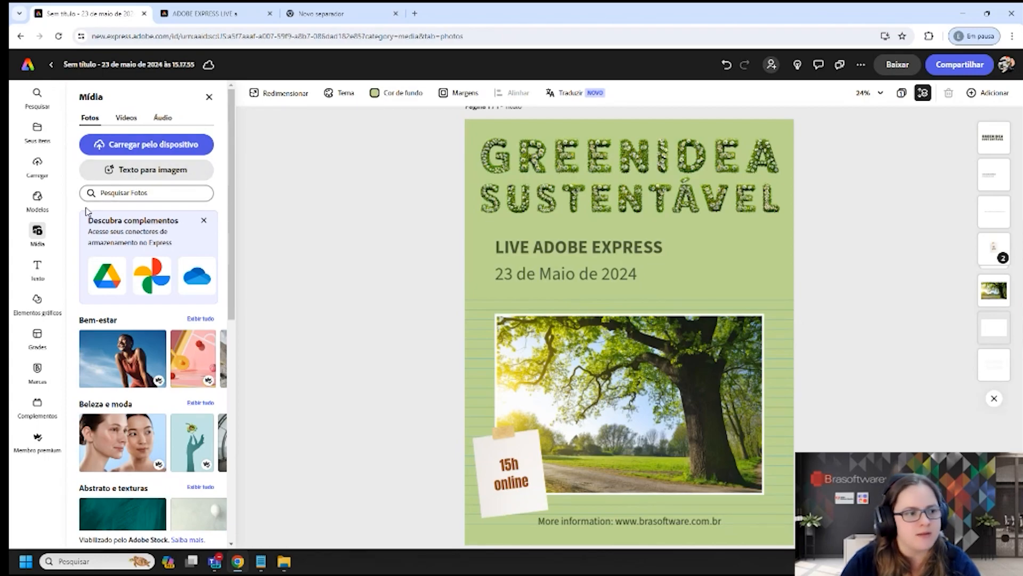
{"action": "left_click", "coordinate": [132, 171]}
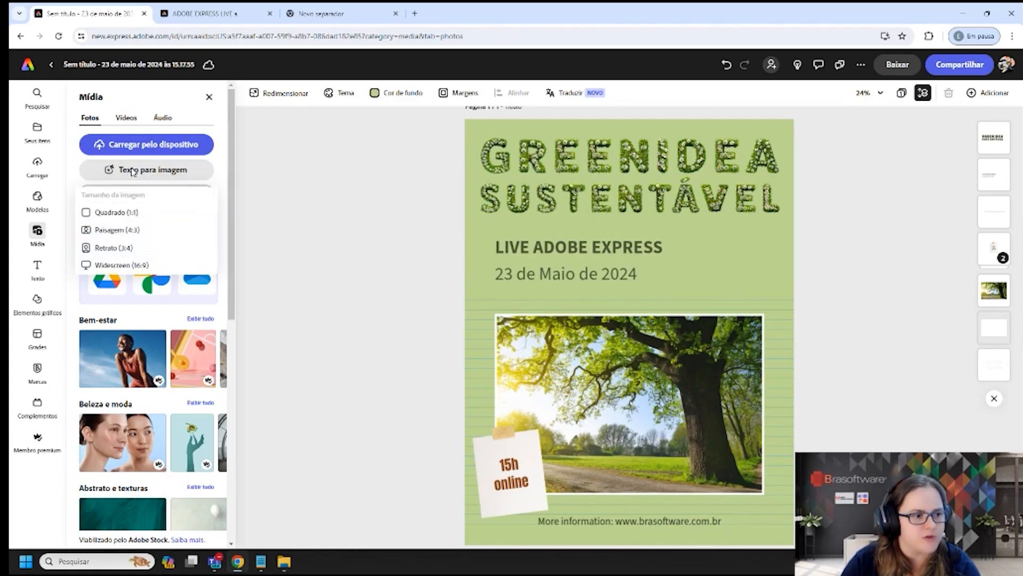
{"action": "left_click", "coordinate": [121, 229]}
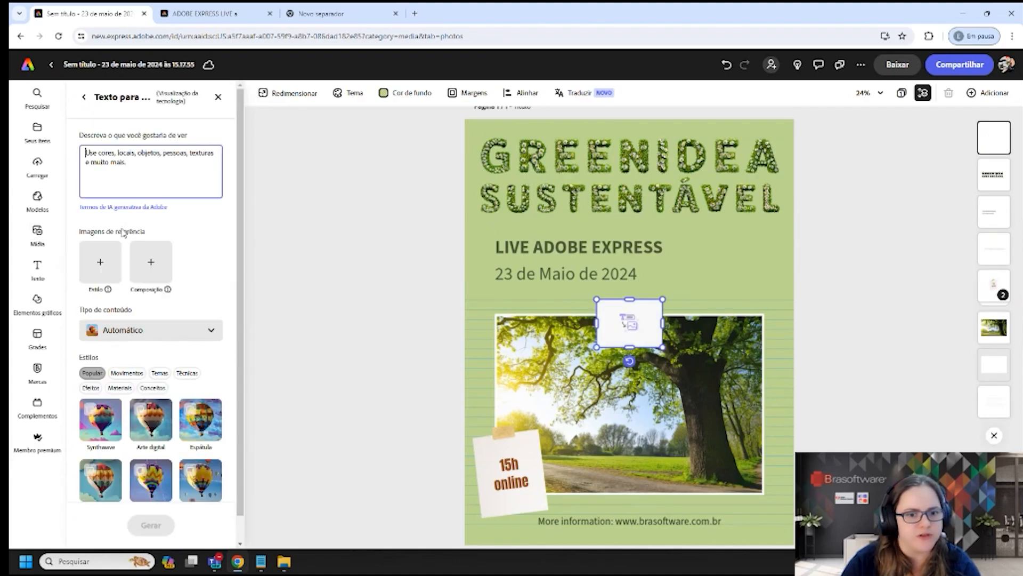
{"action": "left_click_drag", "start_coordinate": [667, 348], "coordinate": [836, 469]}
{"action": "left_click_drag", "start_coordinate": [768, 401], "coordinate": [672, 371]}
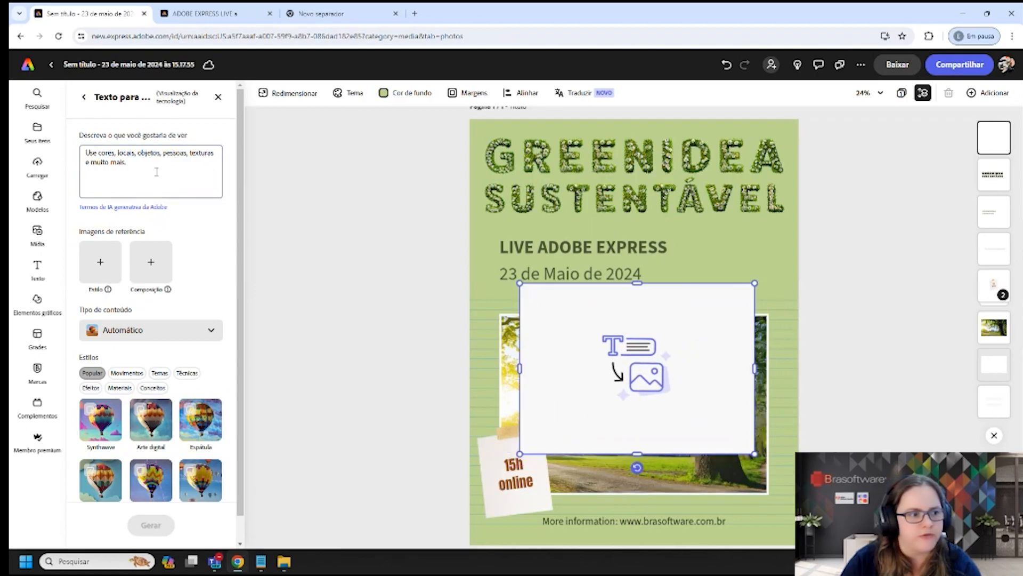
- Generate images from the prompt "árvore com folhas roxas" and choose the fourth result for the placeholder
{"action": "left_click", "coordinate": [114, 186]}
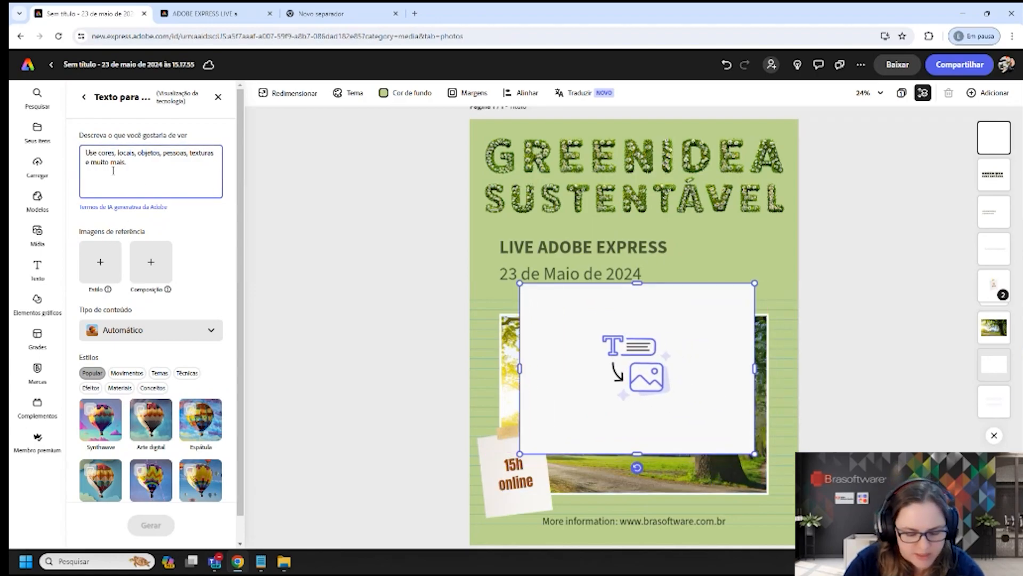
{"action": "type", "text": "árvore com folhas roxas"}
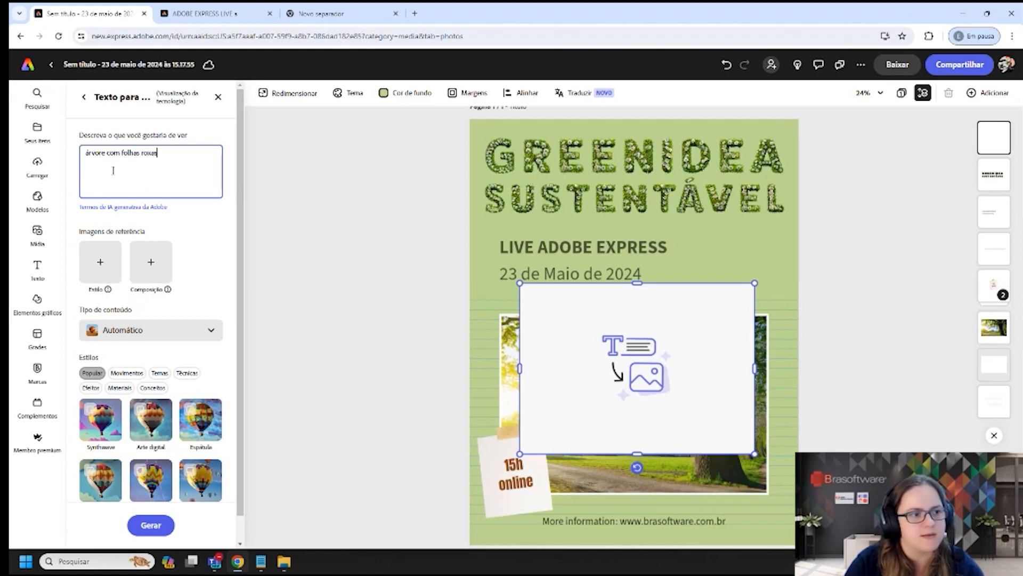
{"action": "key", "text": "Return"}
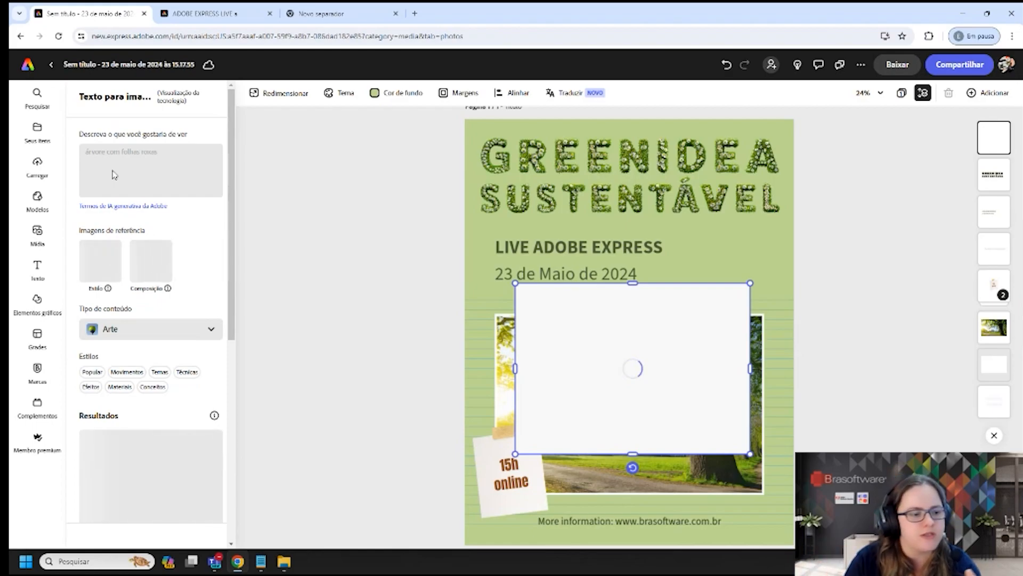
{"action": "scroll", "coordinate": [154, 413], "scroll_direction": "down", "scroll_amount": 5}
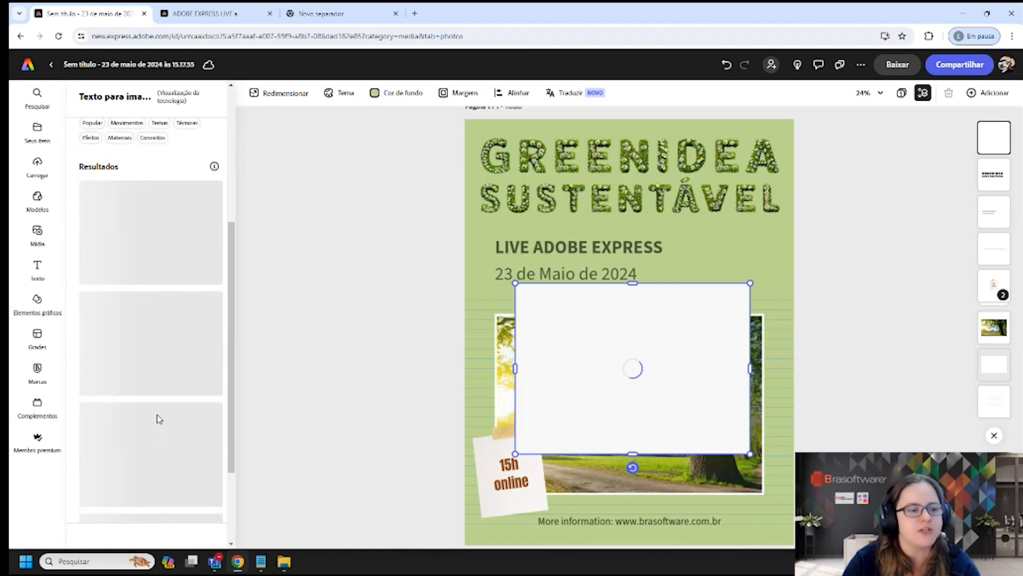
{"action": "scroll", "coordinate": [181, 363], "scroll_direction": "down", "scroll_amount": 2}
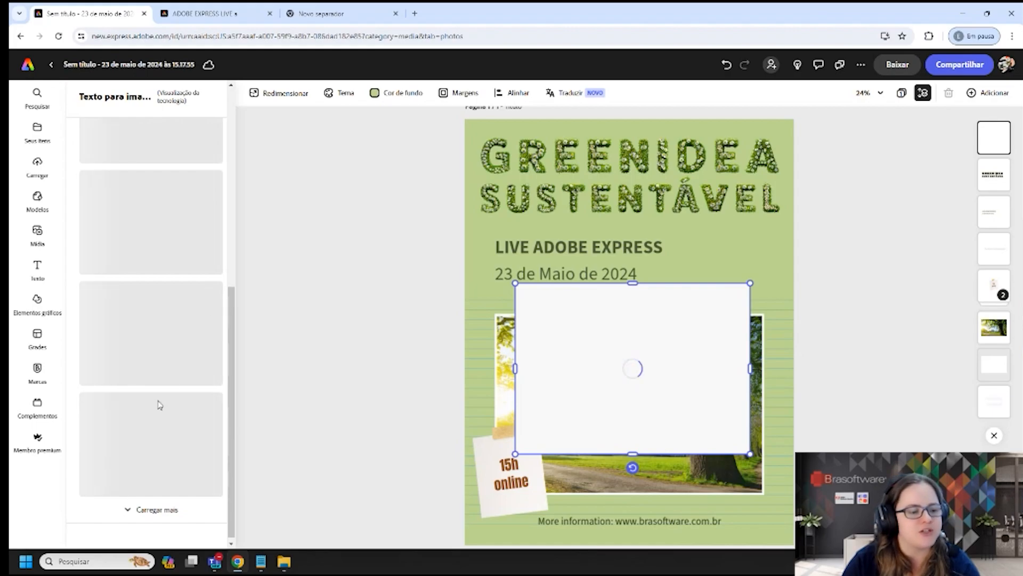
{"action": "scroll", "coordinate": [152, 409], "scroll_direction": "up", "scroll_amount": 4}
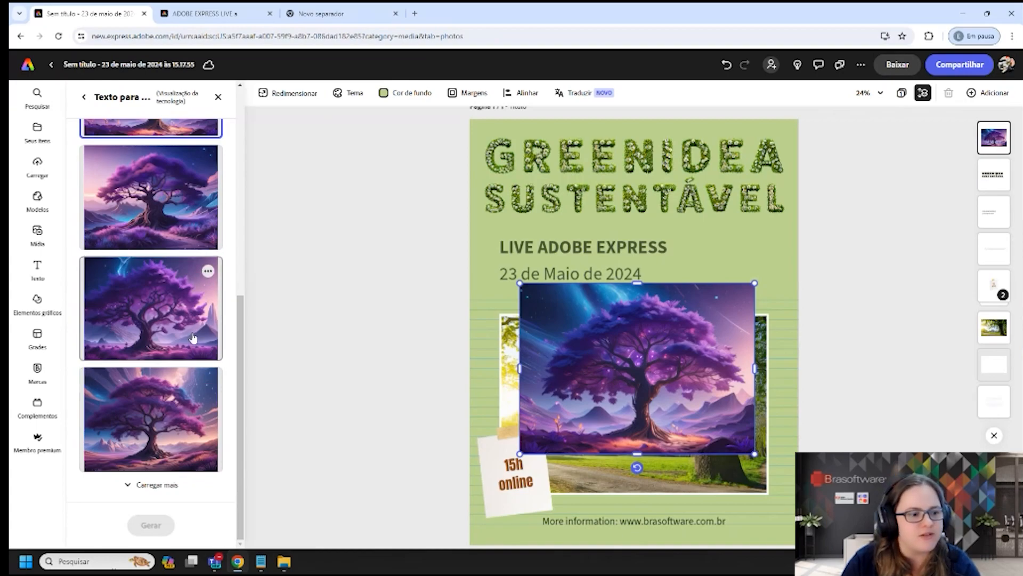
{"action": "left_click", "coordinate": [156, 422]}
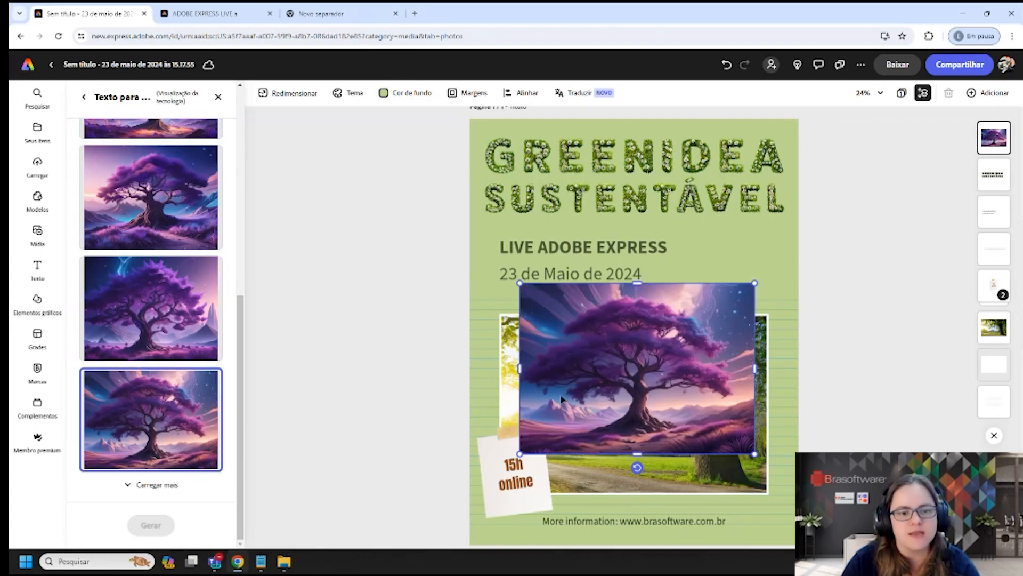
- Set the generated image's content type to Foto and generate the purple-leaved tree again
{"action": "scroll", "coordinate": [198, 350], "scroll_direction": "up", "scroll_amount": 10}
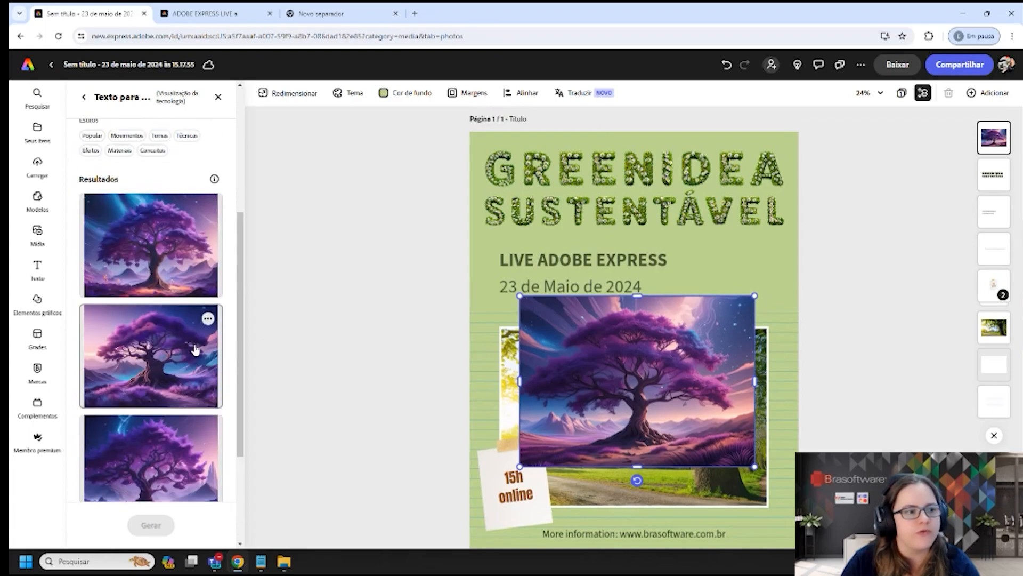
{"action": "scroll", "coordinate": [147, 318], "scroll_direction": "up", "scroll_amount": 1}
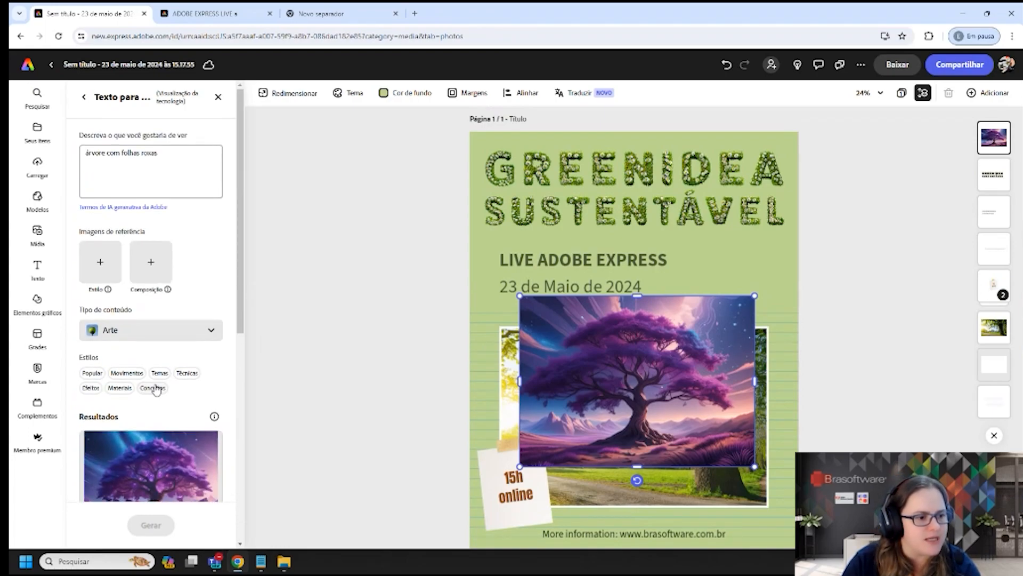
{"action": "left_click", "coordinate": [142, 331]}
{"action": "left_click", "coordinate": [163, 171]}
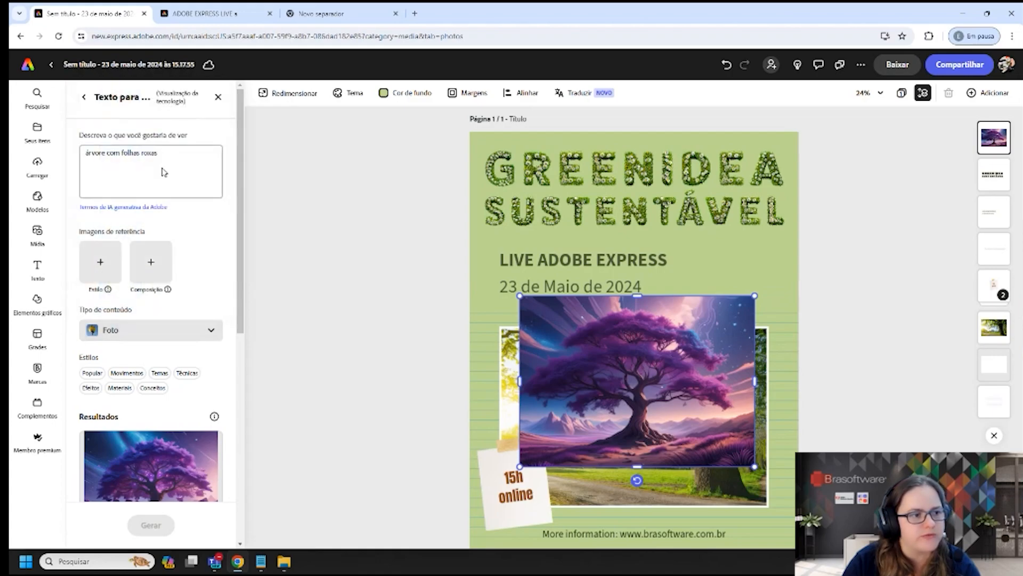
{"action": "scroll", "coordinate": [148, 469], "scroll_direction": "down", "scroll_amount": 2}
{"action": "left_click", "coordinate": [150, 525]}
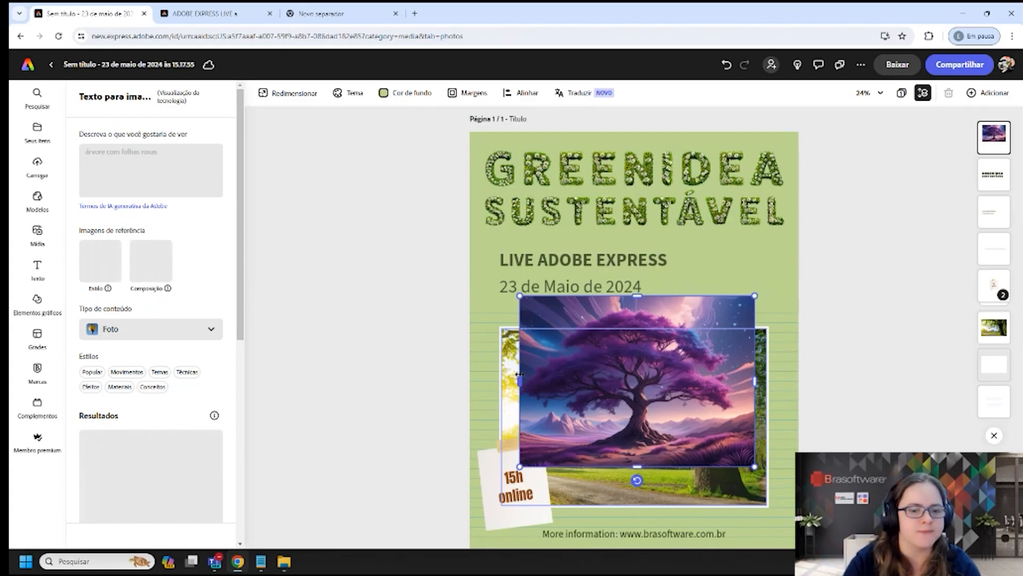
- Try the third and first generated photos on the poster, and choose the second one with the purple tree before a stone building
{"action": "scroll", "coordinate": [152, 368], "scroll_direction": "down", "scroll_amount": 2}
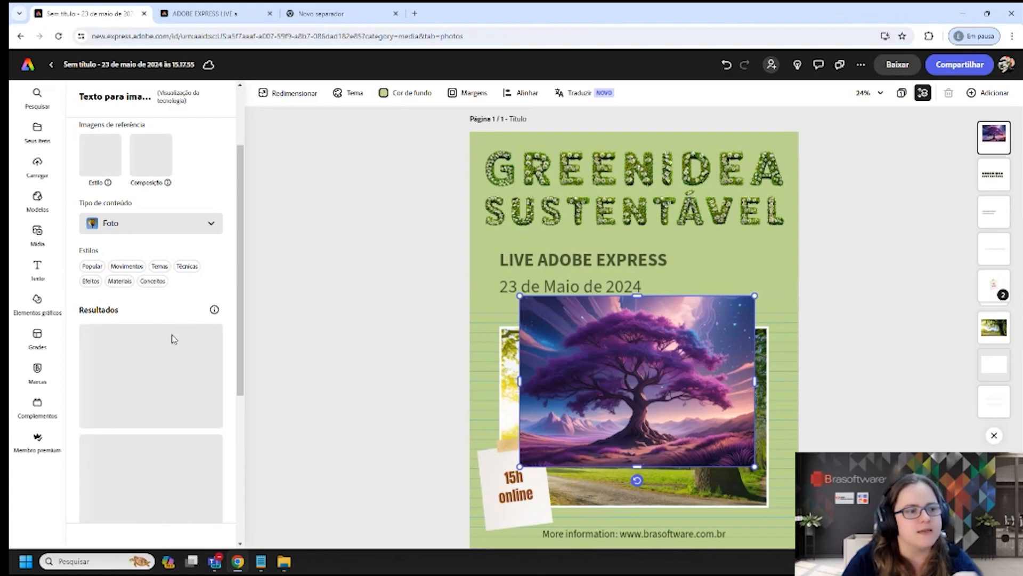
{"action": "scroll", "coordinate": [152, 367], "scroll_direction": "down", "scroll_amount": 5}
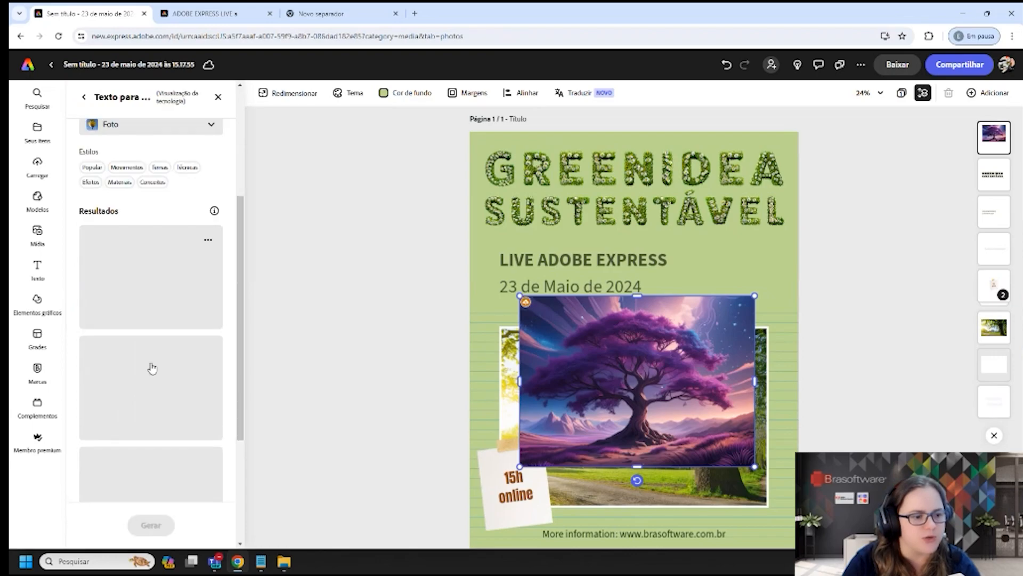
{"action": "scroll", "coordinate": [151, 367], "scroll_direction": "up", "scroll_amount": 1}
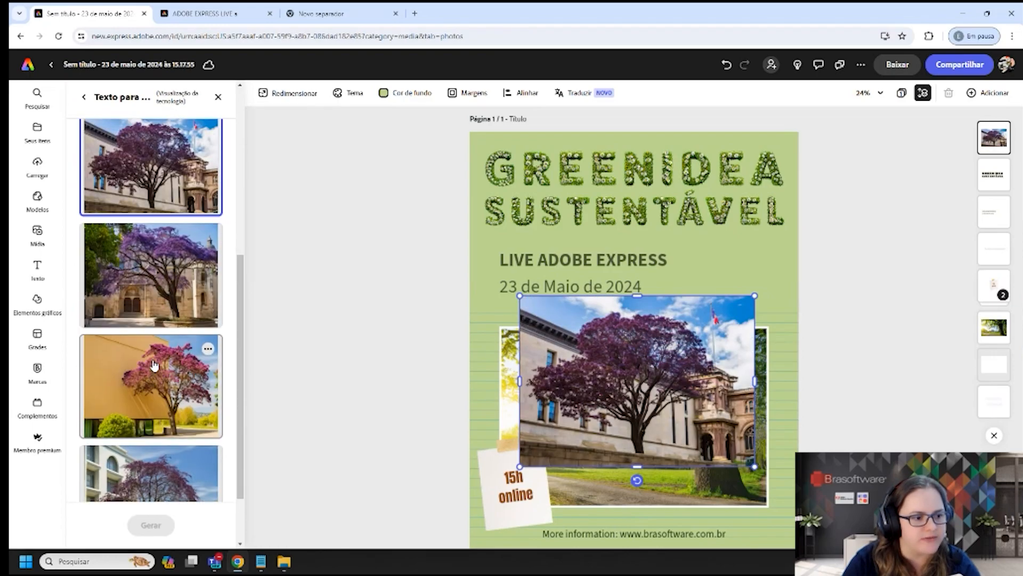
{"action": "left_click", "coordinate": [160, 387]}
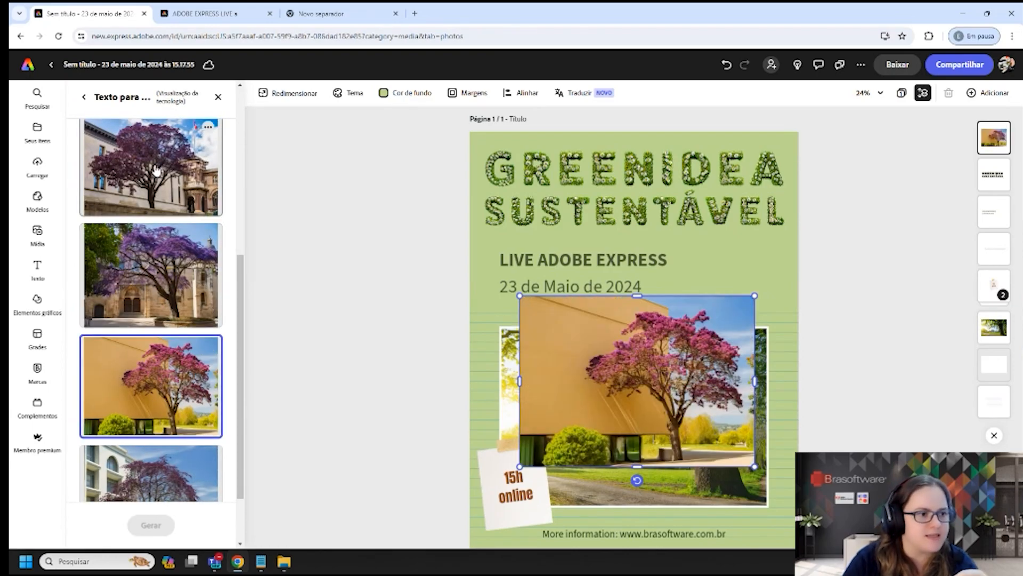
{"action": "scroll", "coordinate": [170, 266], "scroll_direction": "down", "scroll_amount": 1}
{"action": "scroll", "coordinate": [171, 267], "scroll_direction": "up", "scroll_amount": 3}
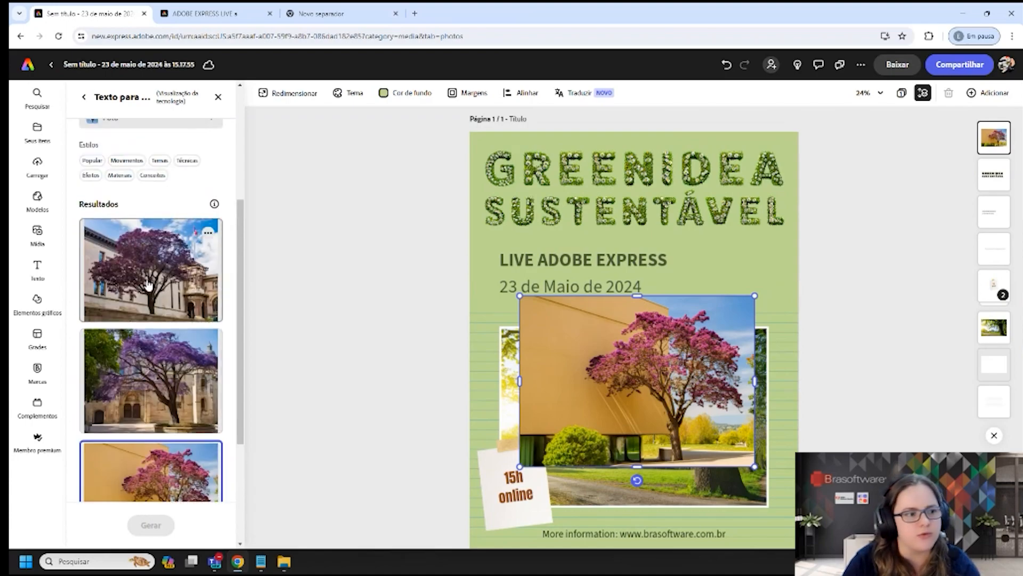
{"action": "left_click", "coordinate": [150, 283]}
{"action": "left_click", "coordinate": [147, 379]}
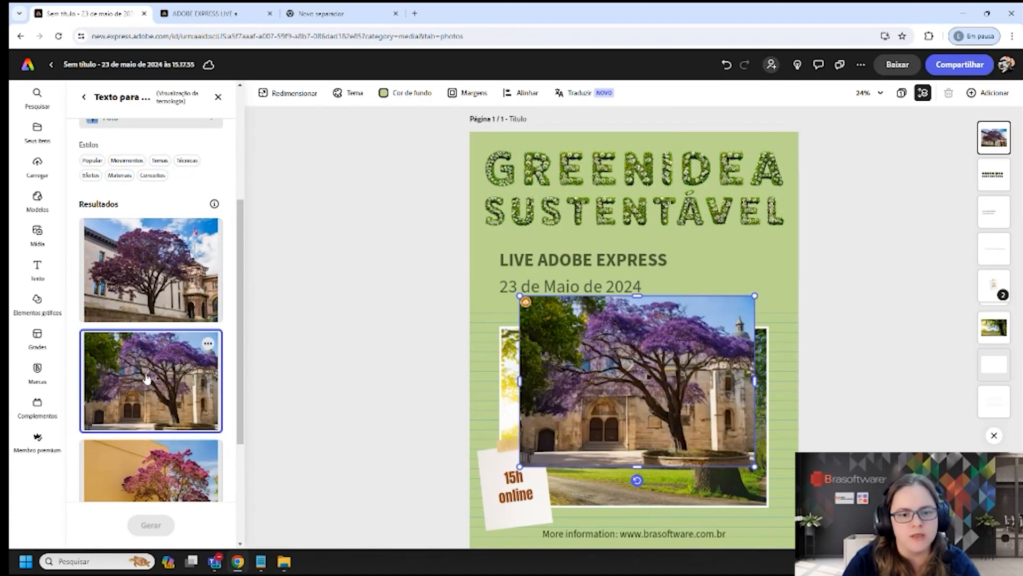
- Leave the text-to-image settings and delete the generated purple tree image from the poster
{"action": "scroll", "coordinate": [101, 352], "scroll_direction": "up", "scroll_amount": 4}
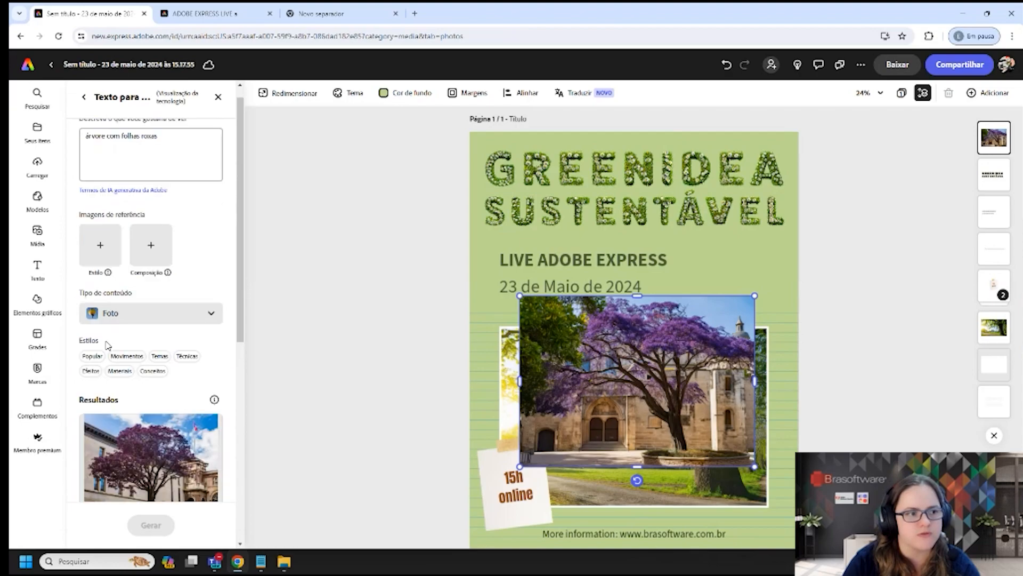
{"action": "left_click", "coordinate": [83, 97]}
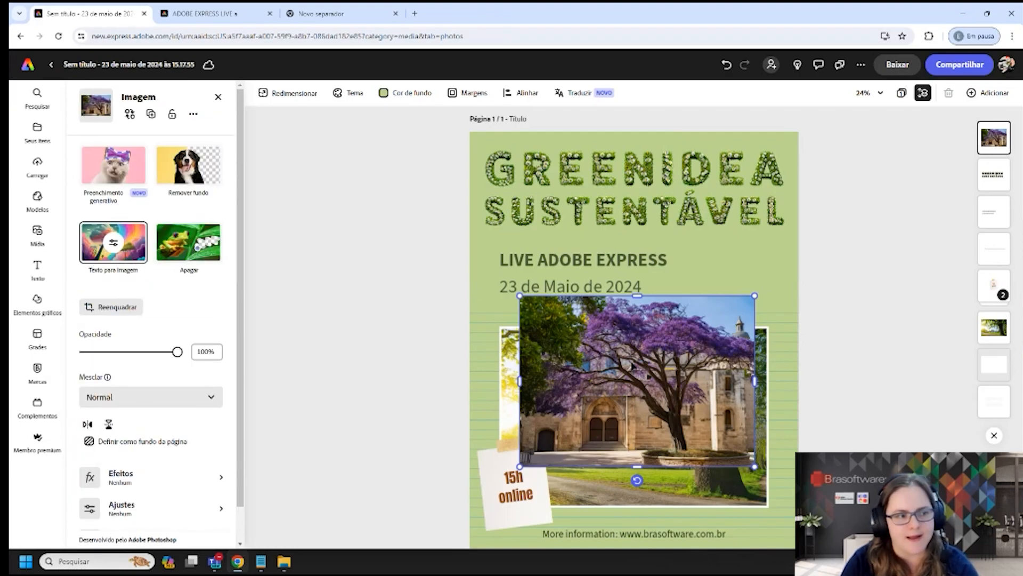
{"action": "key", "text": "Delete"}
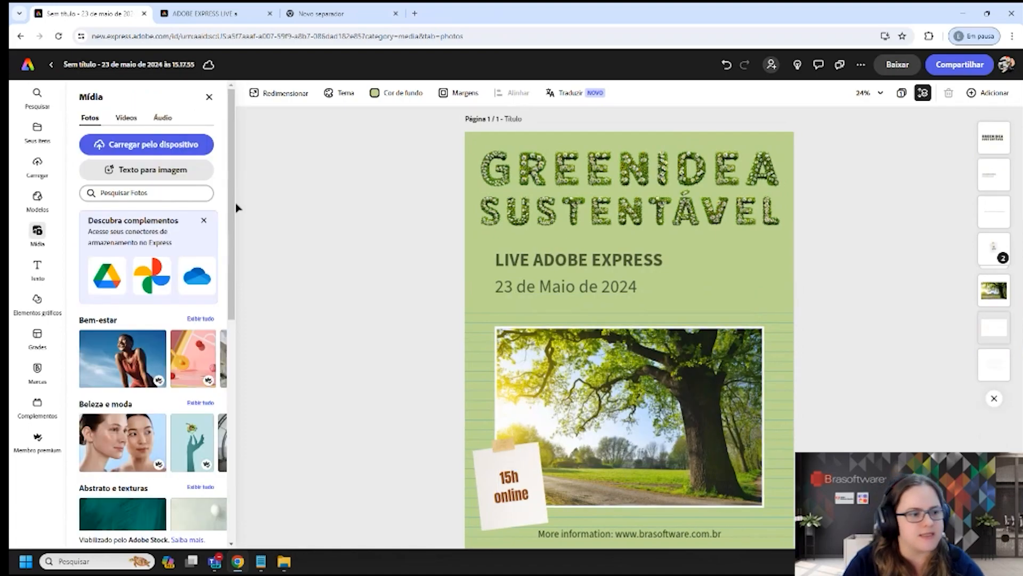
- Search the photos for "árvore" and add the picture of hands holding a small tree to the poster
{"action": "left_click", "coordinate": [115, 192]}
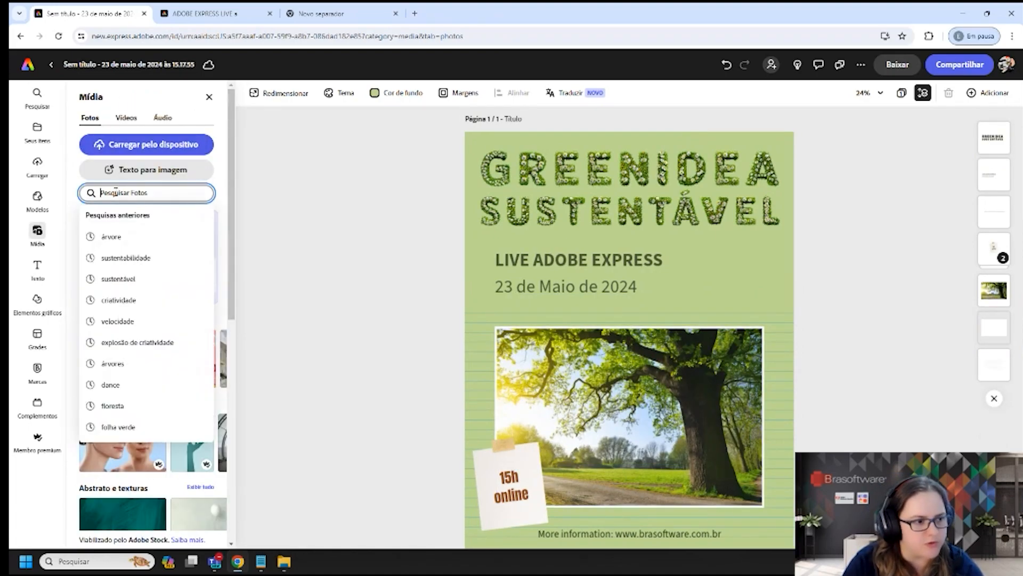
{"action": "left_click", "coordinate": [124, 238]}
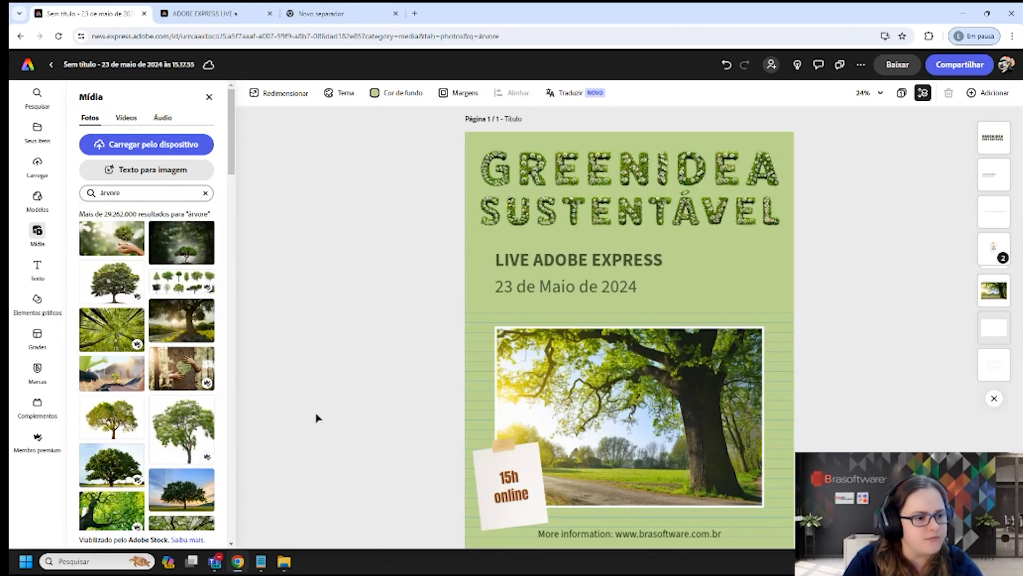
{"action": "scroll", "coordinate": [151, 419], "scroll_direction": "down", "scroll_amount": 10}
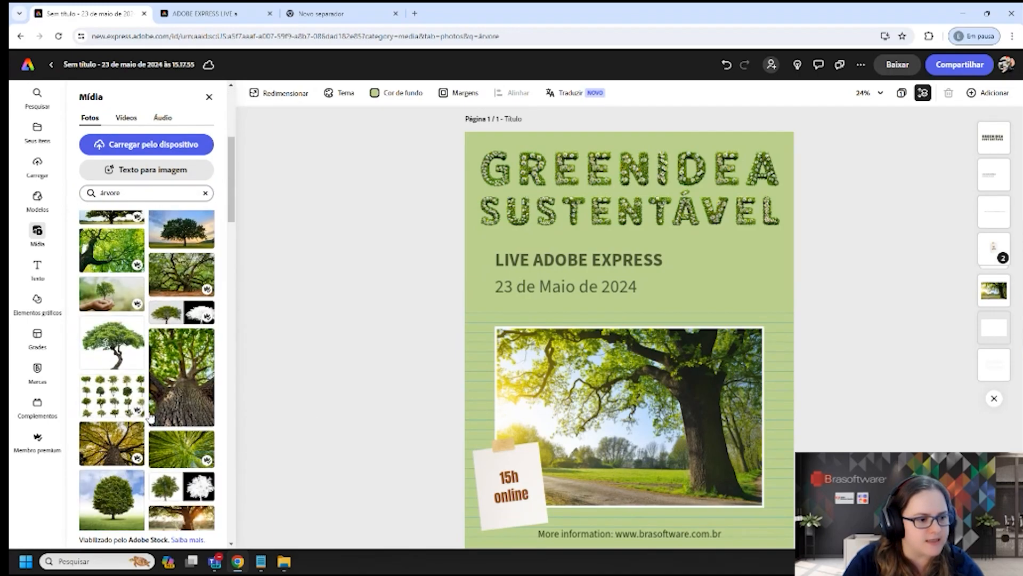
{"action": "scroll", "coordinate": [151, 418], "scroll_direction": "down", "scroll_amount": 10}
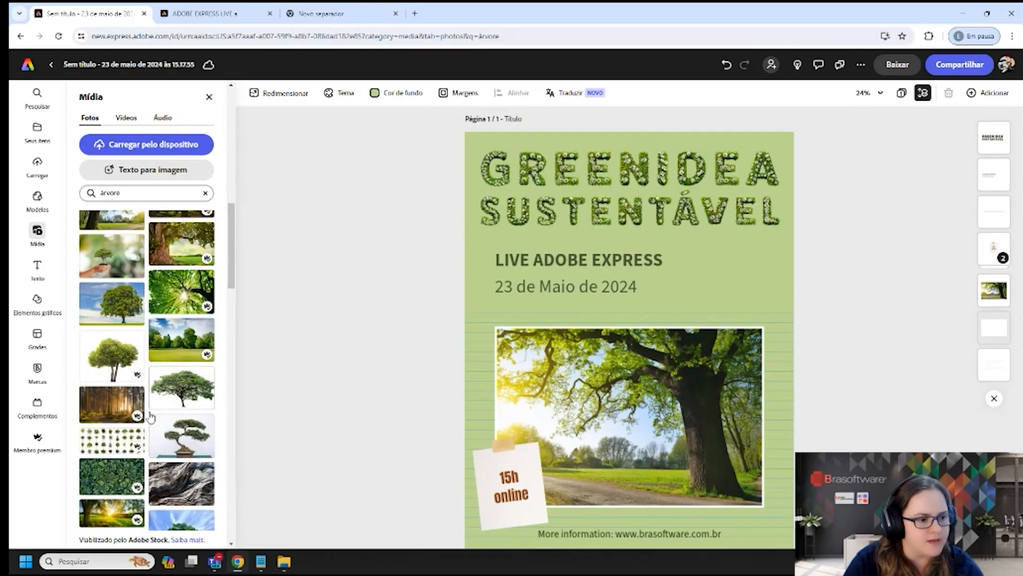
{"action": "scroll", "coordinate": [151, 419], "scroll_direction": "down", "scroll_amount": 5}
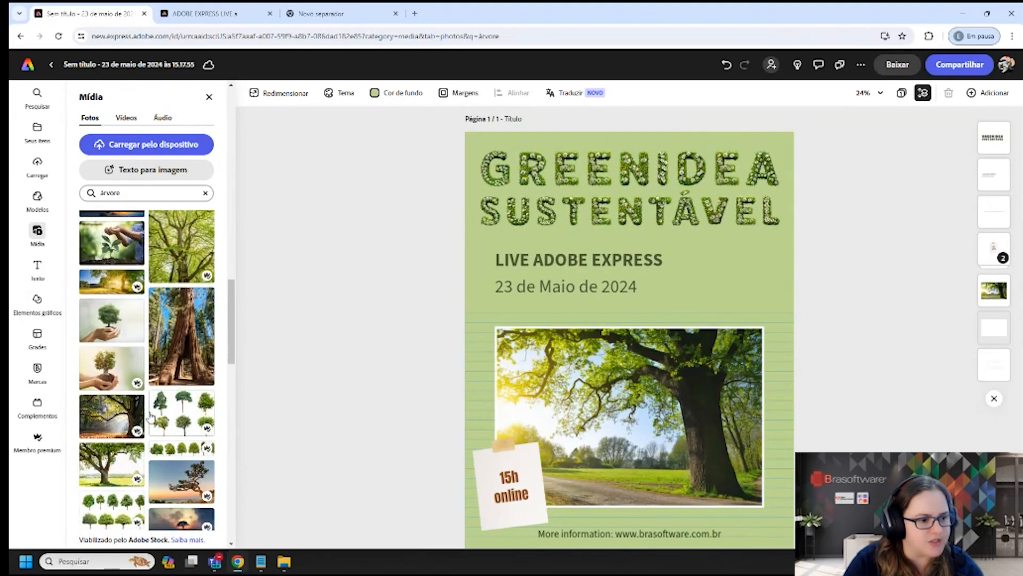
{"action": "left_click", "coordinate": [112, 322]}
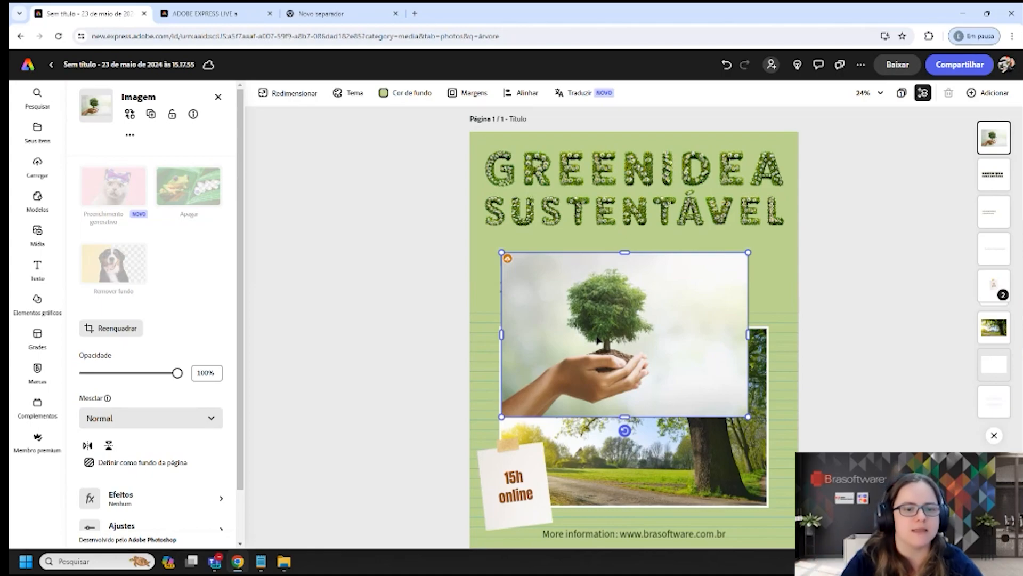
- Remove the background of the hands-and-tree image and move it beside the event date, overlapping the photo's upper right corner
{"action": "left_click", "coordinate": [133, 264]}
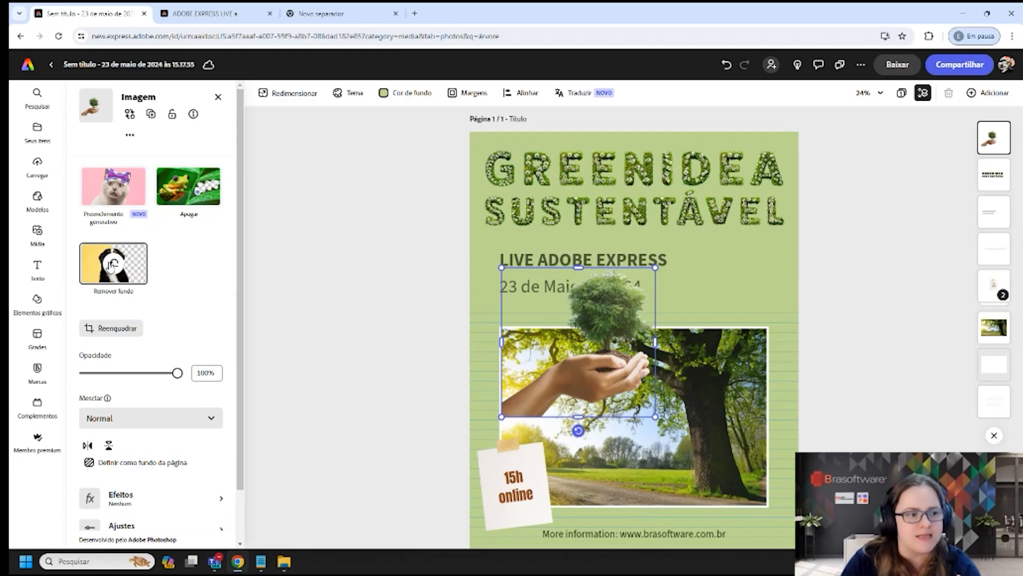
{"action": "left_click_drag", "start_coordinate": [594, 317], "coordinate": [726, 269]}
{"action": "left_click_drag", "start_coordinate": [740, 355], "coordinate": [740, 363]}
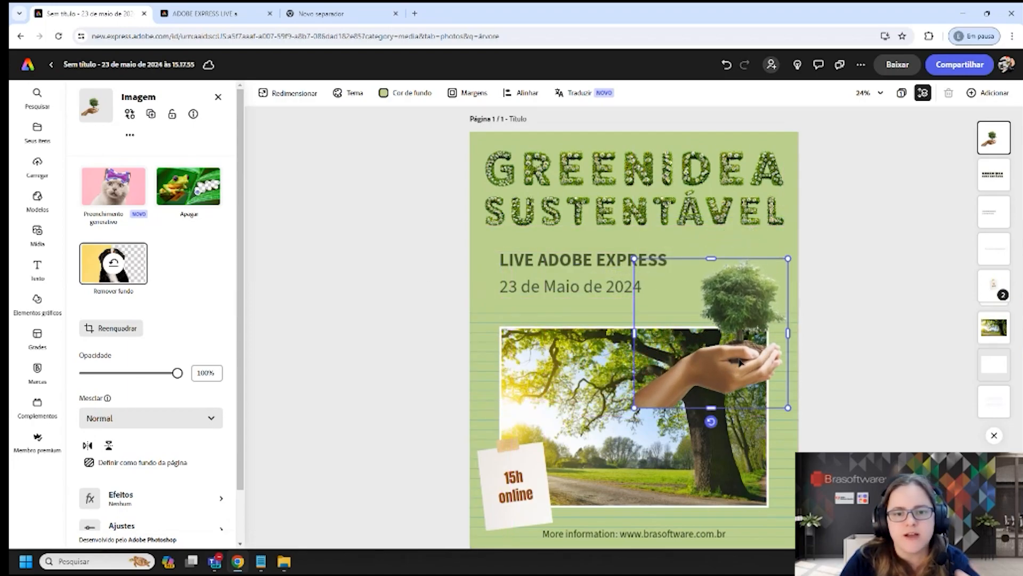
{"action": "left_click_drag", "start_coordinate": [751, 313], "coordinate": [731, 277]}
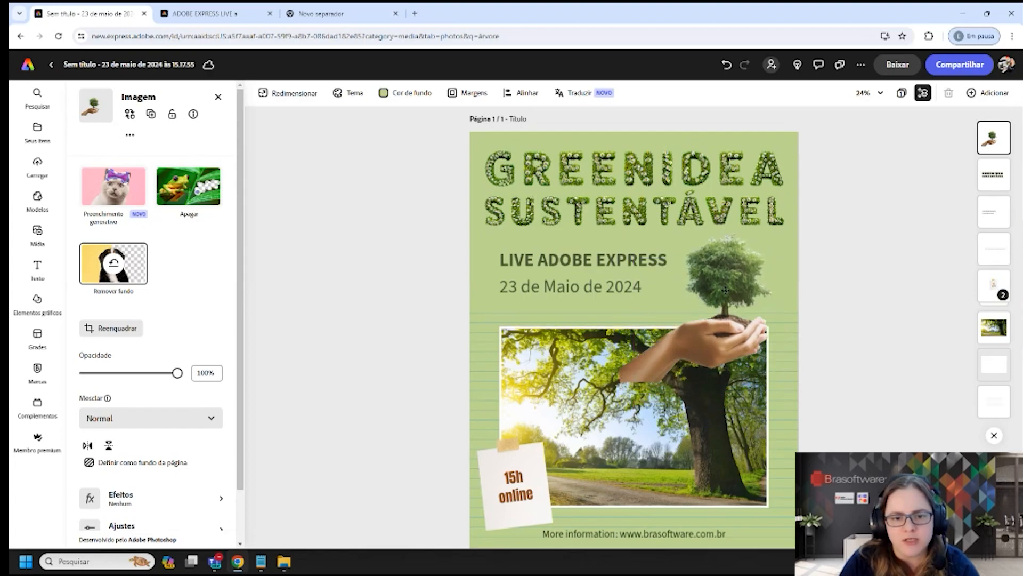
- Flip the hands-and-tree image horizontally against the poster's right edge and set its blend mode to Multiplicar
{"action": "left_click", "coordinate": [88, 445]}
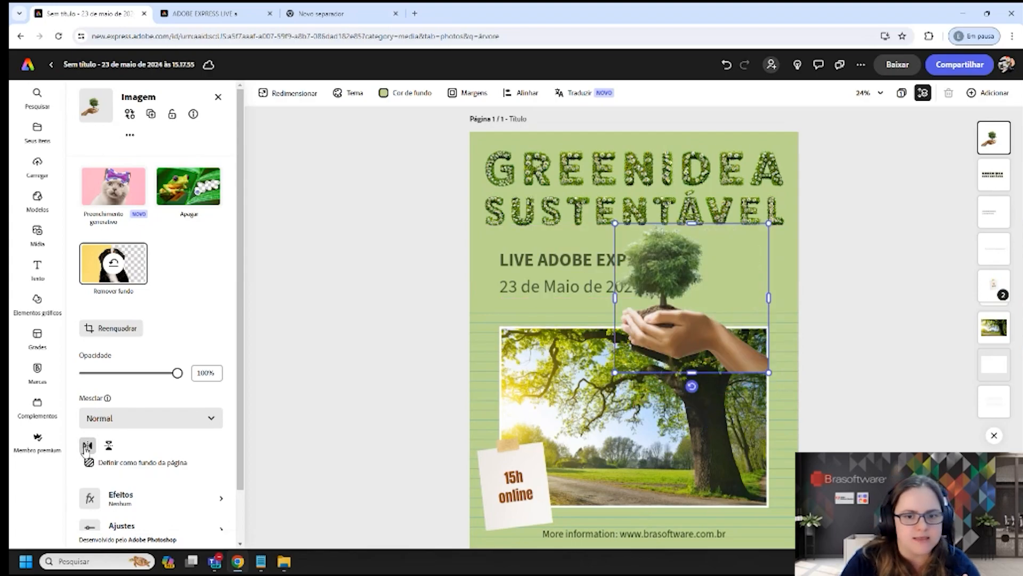
{"action": "left_click_drag", "start_coordinate": [734, 343], "coordinate": [816, 350]}
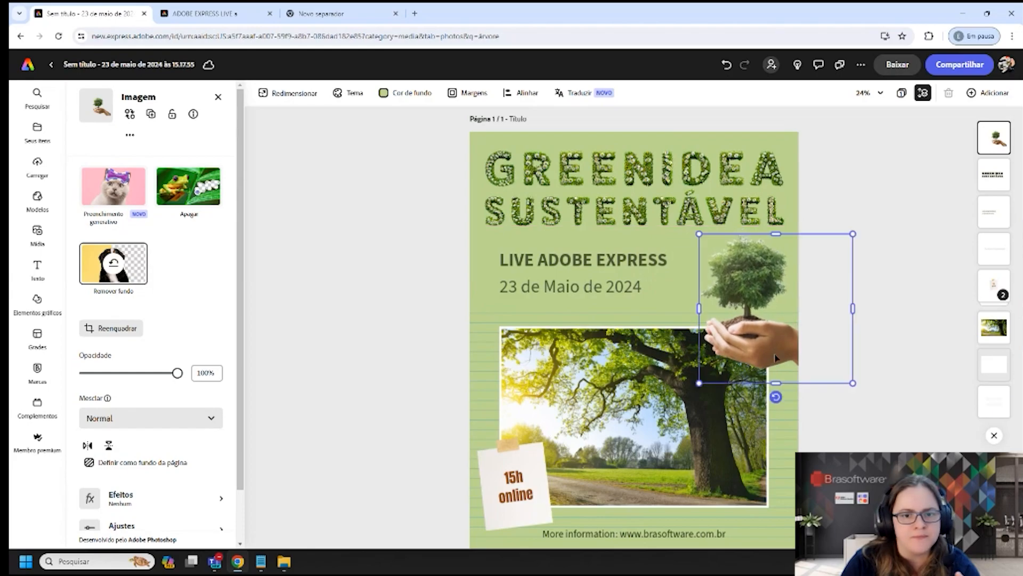
{"action": "left_click", "coordinate": [150, 418]}
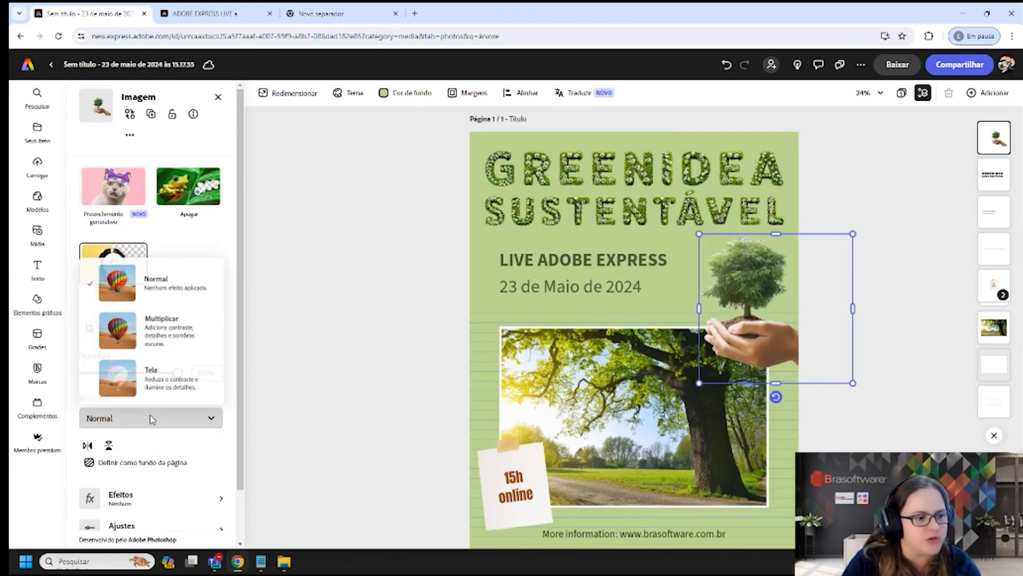
{"action": "left_click", "coordinate": [163, 333]}
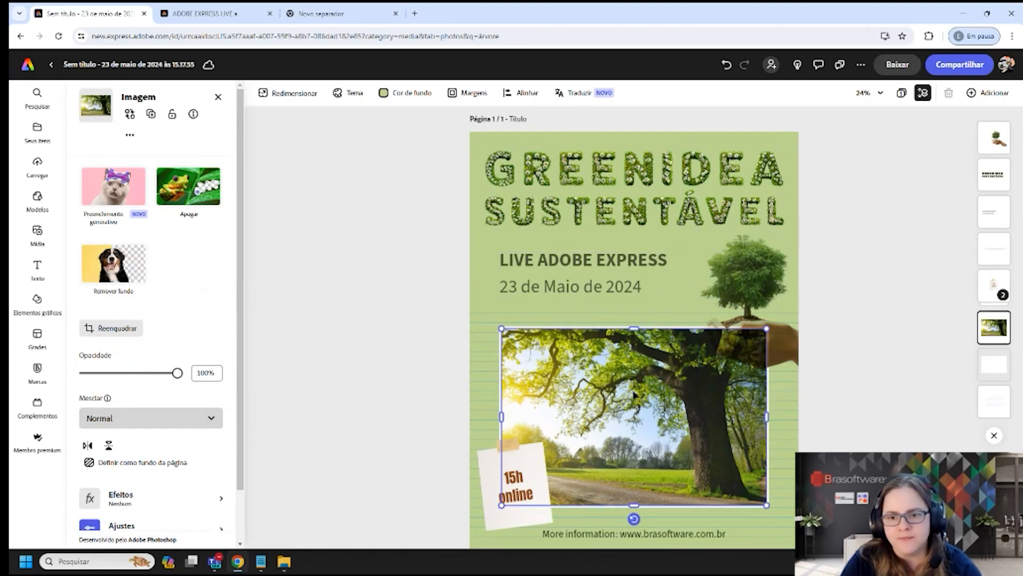
- Shrink the large tree photo together with its white frame rectangle, keeping their lower left corner in place
{"action": "left_click", "coordinate": [1001, 363]}
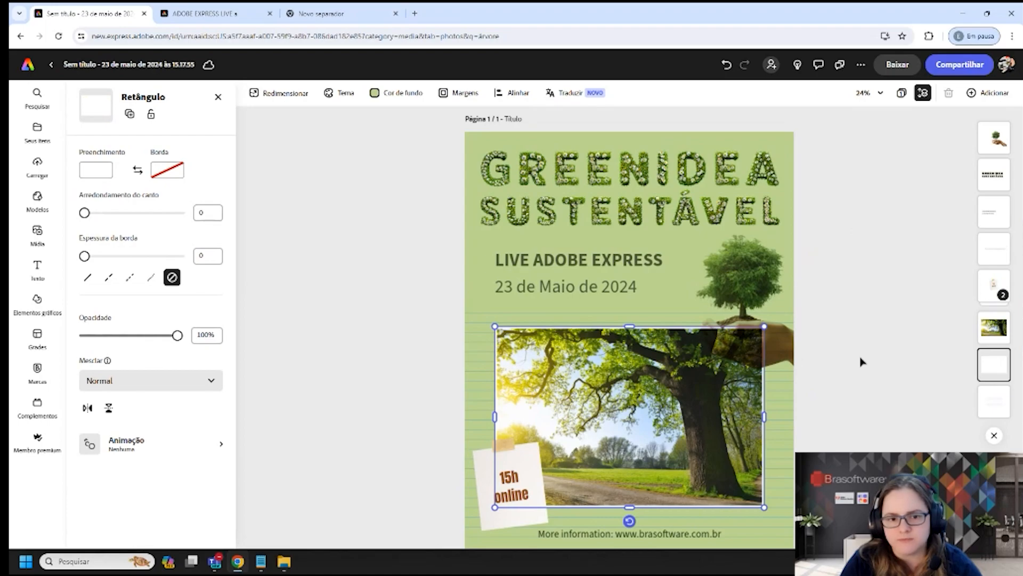
{"action": "left_click", "coordinate": [737, 338], "text": "shift"}
{"action": "left_click_drag", "start_coordinate": [764, 326], "coordinate": [748, 346]}
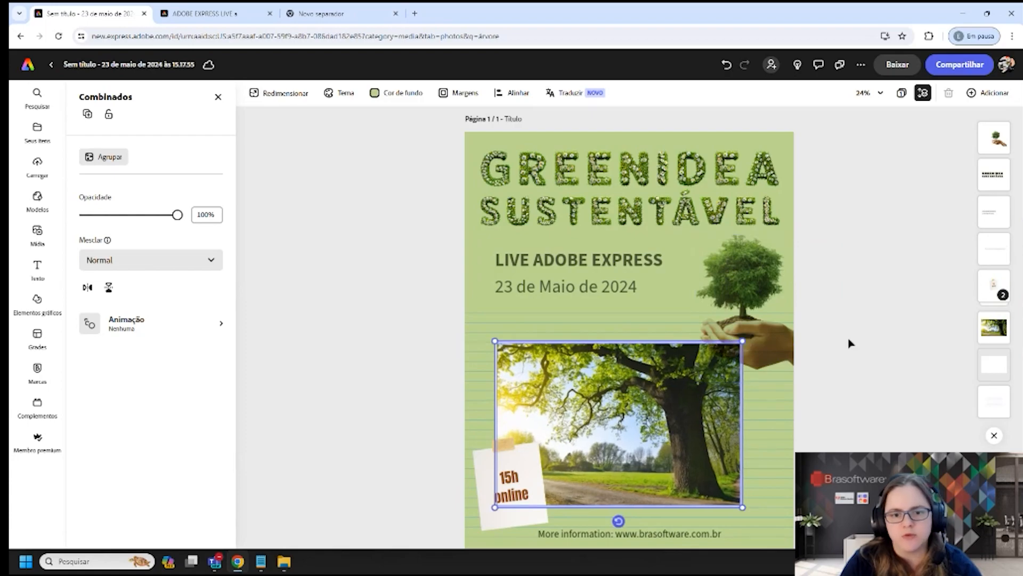
{"action": "left_click", "coordinate": [863, 285]}
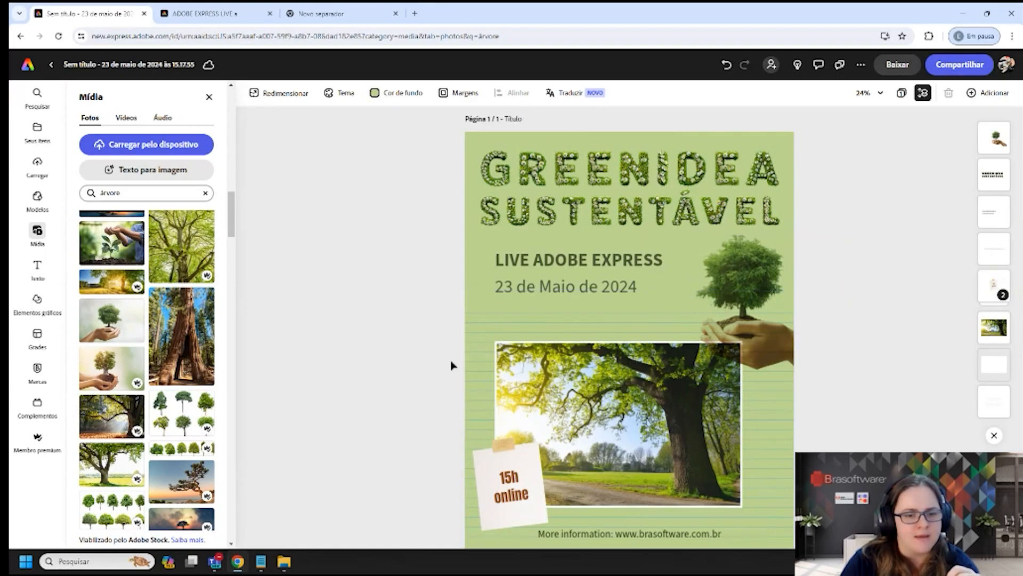
- Examine the available graphic elements: design assets, backgrounds, shapes, icons and charts
{"action": "left_click", "coordinate": [36, 301]}
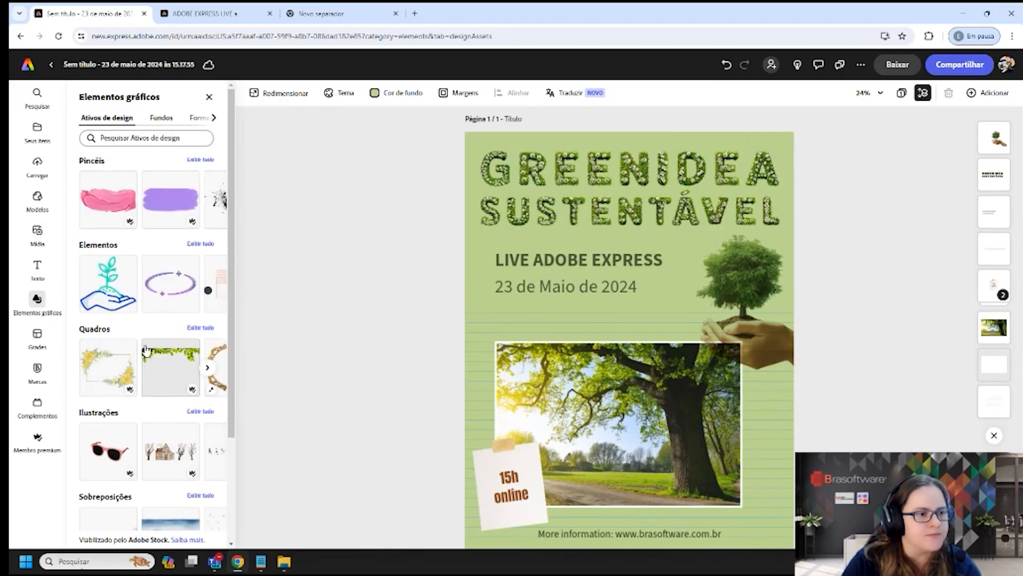
{"action": "scroll", "coordinate": [144, 379], "scroll_direction": "down", "scroll_amount": 3}
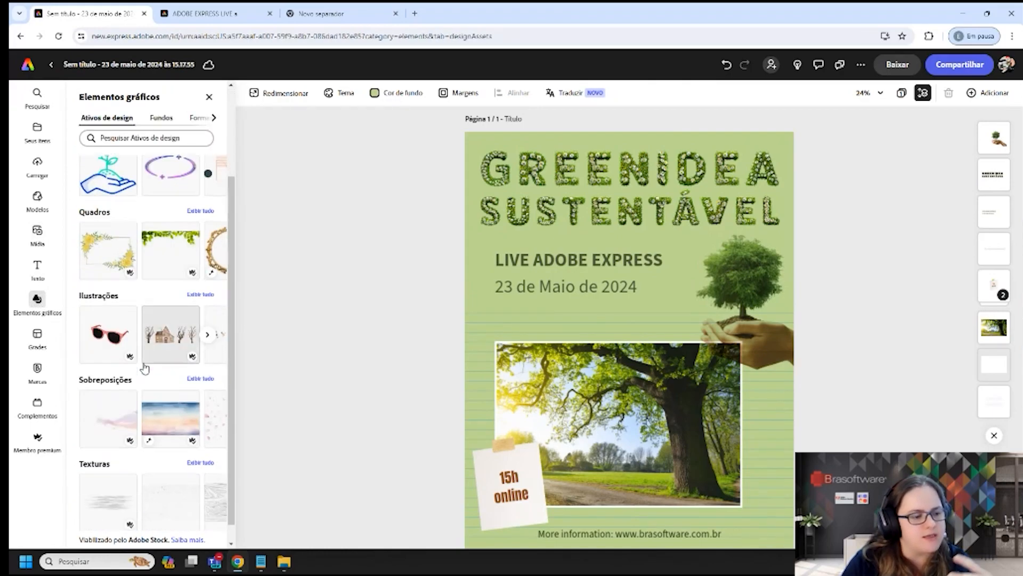
{"action": "scroll", "coordinate": [144, 376], "scroll_direction": "up", "scroll_amount": 3}
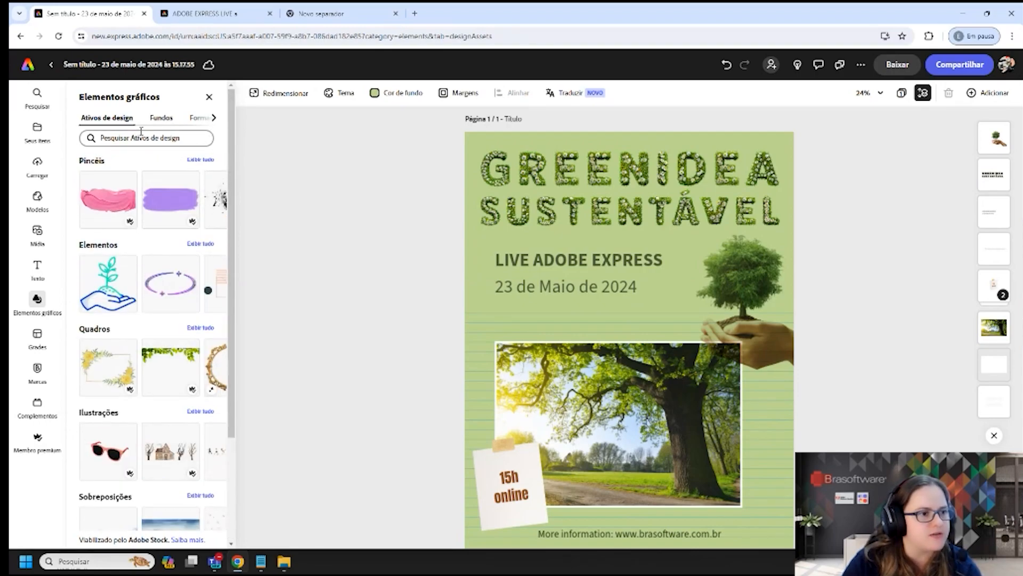
{"action": "left_click", "coordinate": [174, 118]}
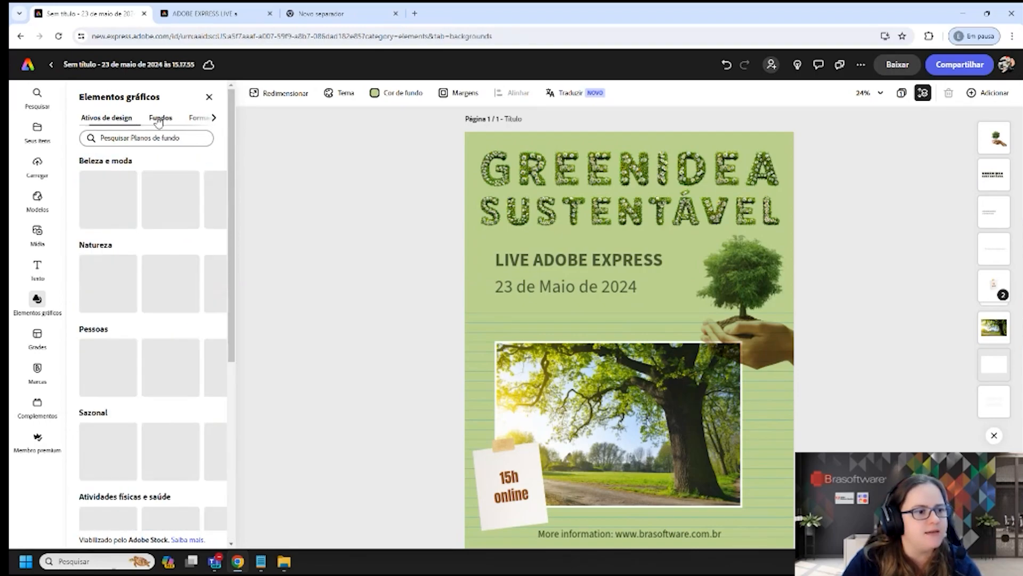
{"action": "left_click", "coordinate": [197, 119]}
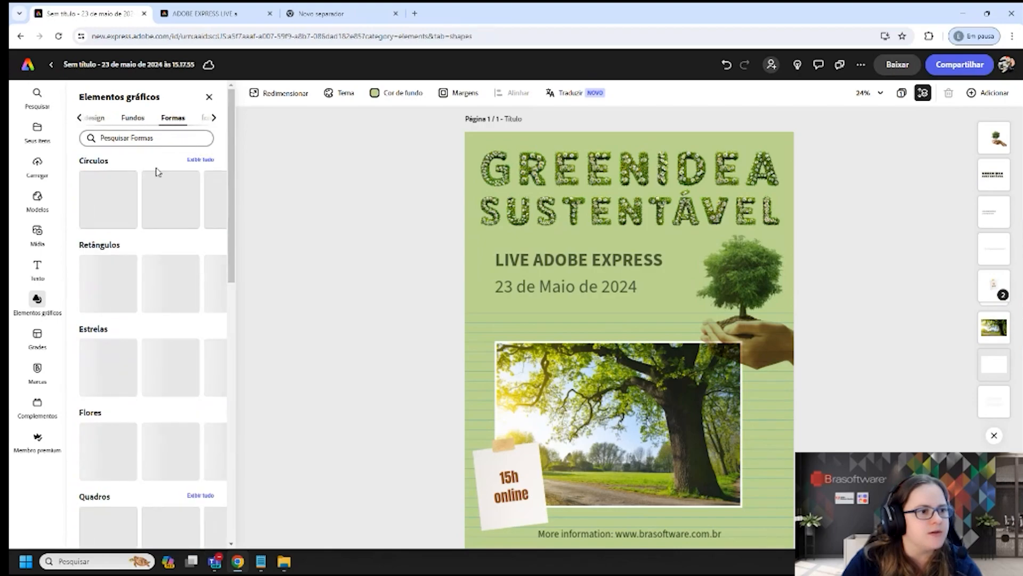
{"action": "scroll", "coordinate": [145, 443], "scroll_direction": "down", "scroll_amount": 5}
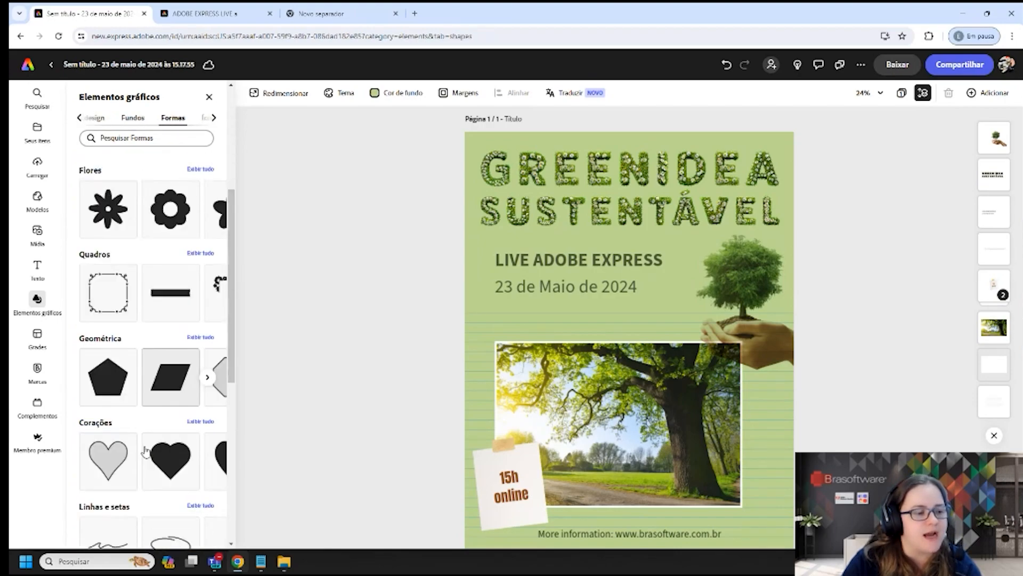
{"action": "scroll", "coordinate": [146, 450], "scroll_direction": "up", "scroll_amount": 5}
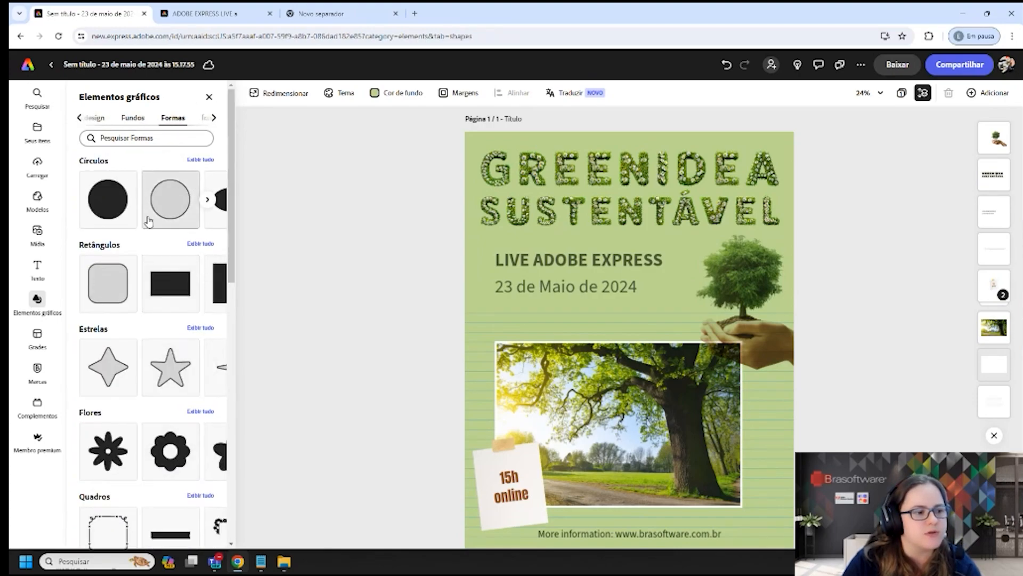
{"action": "left_click", "coordinate": [213, 118]}
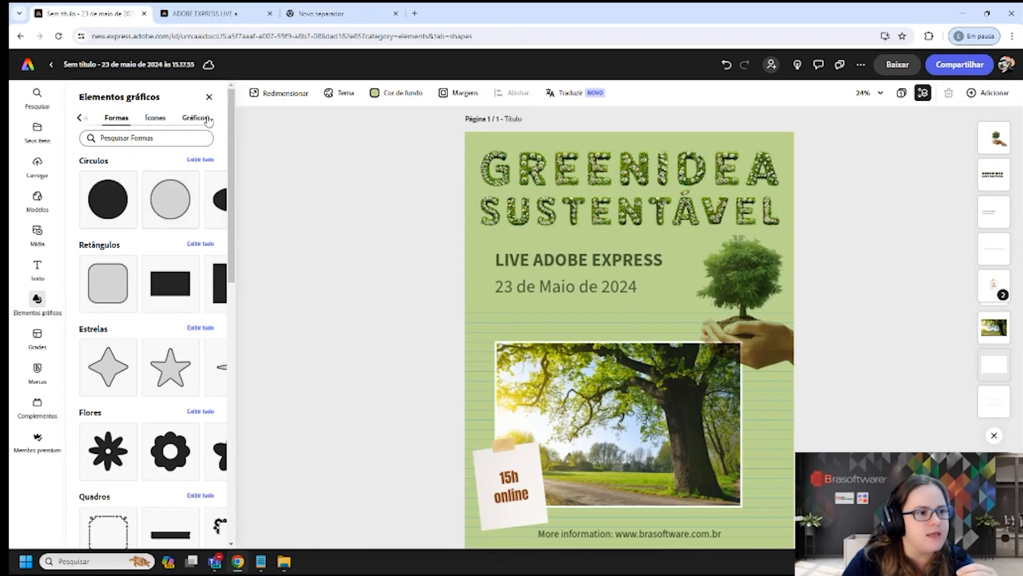
{"action": "left_click", "coordinate": [157, 119]}
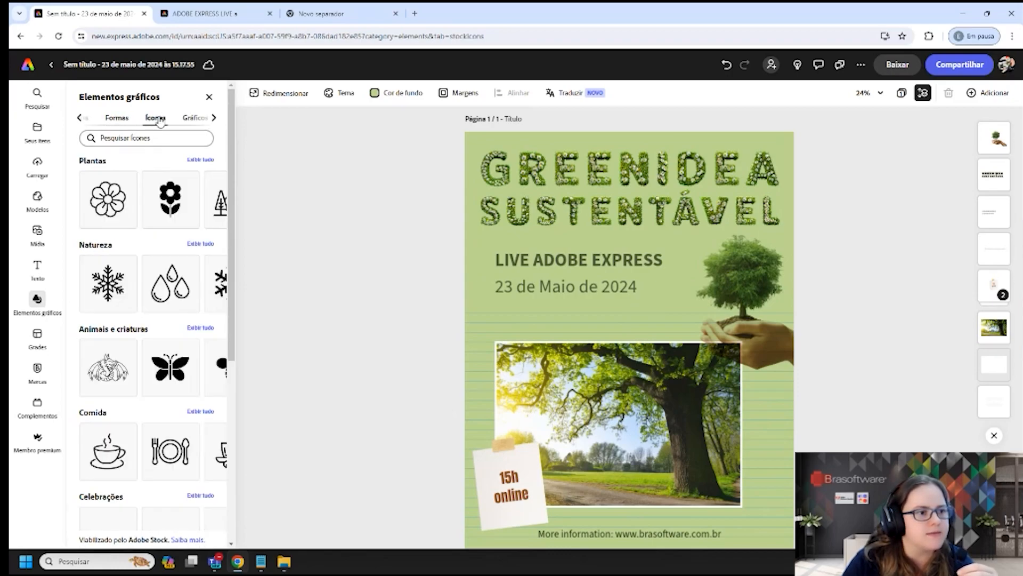
{"action": "left_click", "coordinate": [194, 118]}
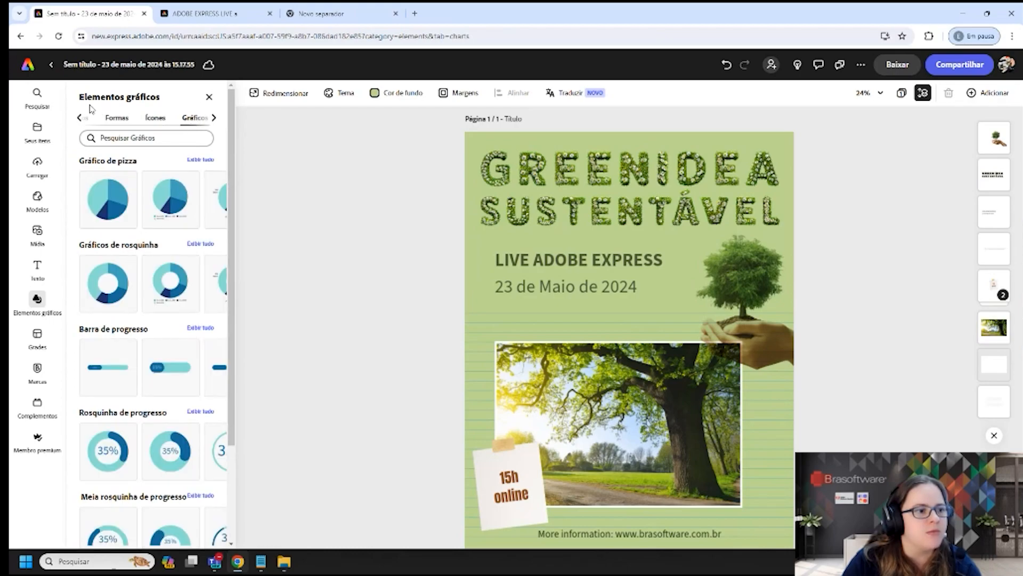
{"action": "left_click", "coordinate": [116, 119]}
{"action": "left_click", "coordinate": [79, 118]}
{"action": "left_click", "coordinate": [89, 122]}
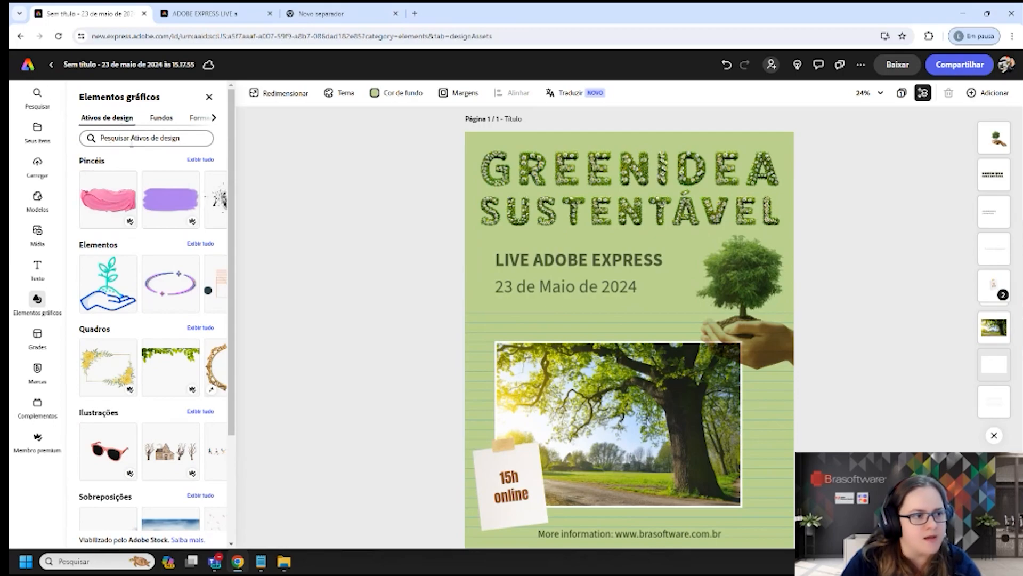
- Search the design assets for "folha" and place the monstera leaf, rotated sideways, at the poster's left edge over the photo's upper corner
{"action": "left_click", "coordinate": [124, 139]}
{"action": "type", "text": "folha"}
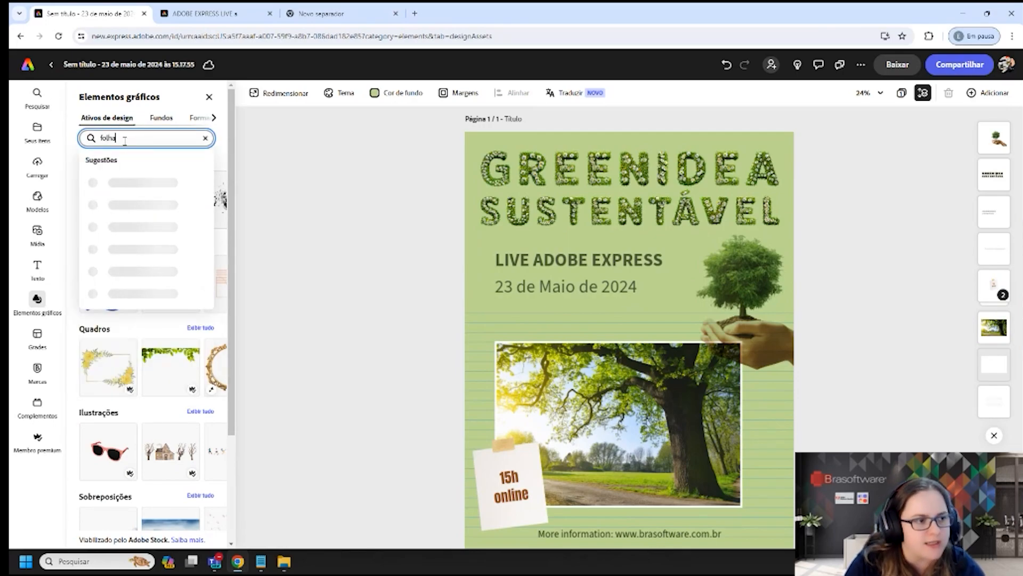
{"action": "key", "text": "Return"}
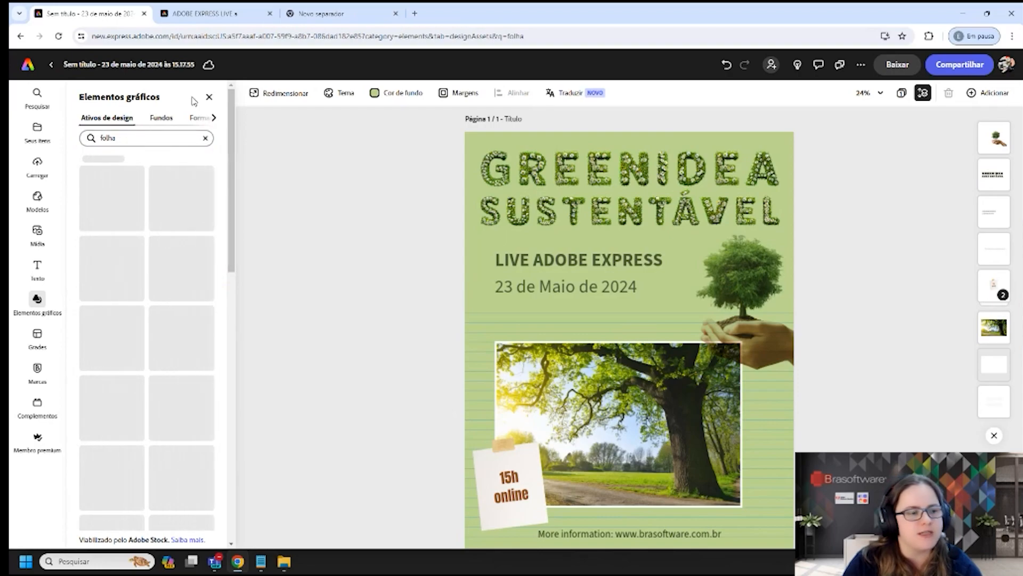
{"action": "scroll", "coordinate": [177, 325], "scroll_direction": "down", "scroll_amount": 6}
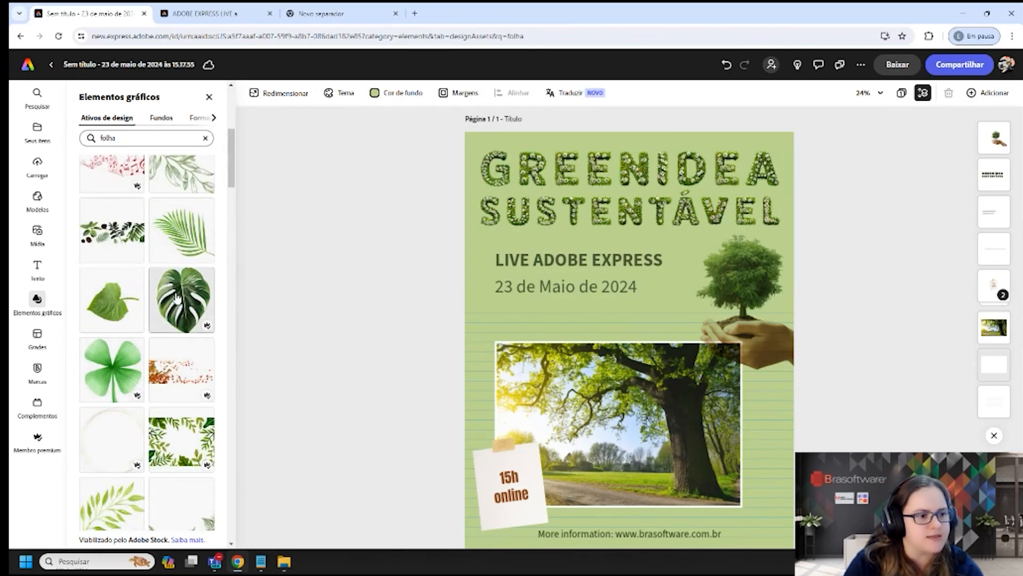
{"action": "left_click", "coordinate": [181, 296]}
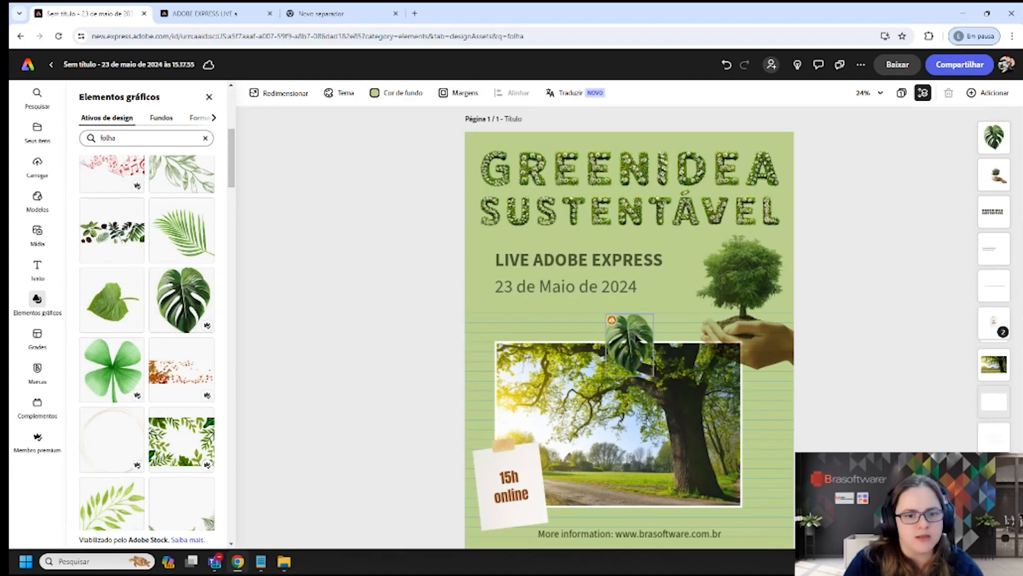
{"action": "left_click_drag", "start_coordinate": [633, 363], "coordinate": [549, 360]}
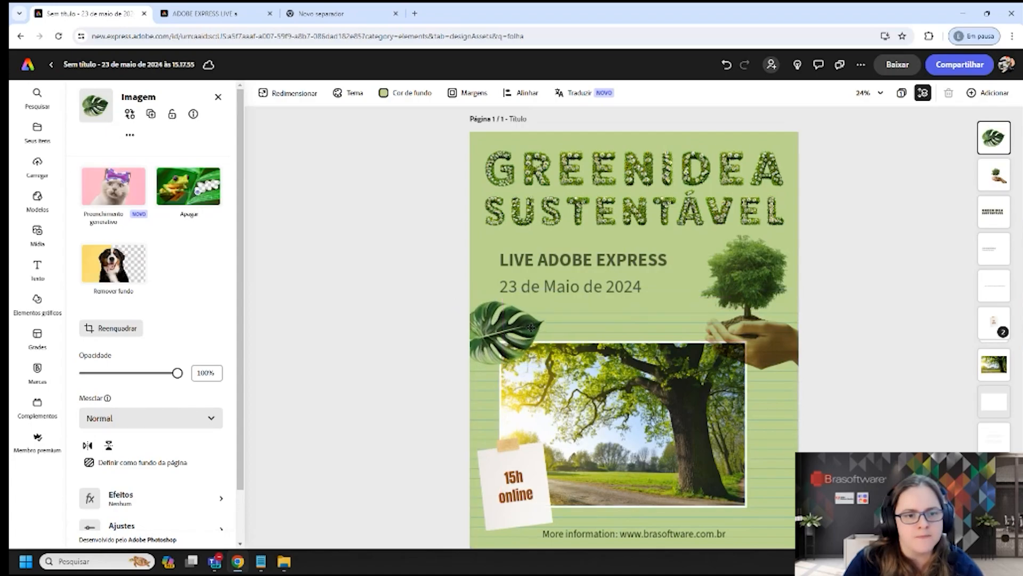
{"action": "left_click", "coordinate": [361, 389]}
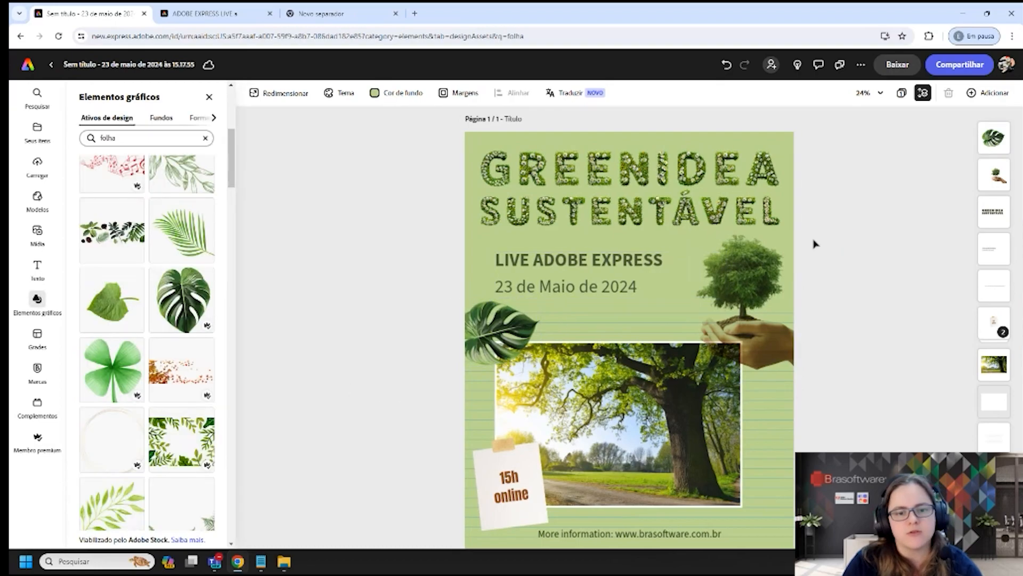
- Shrink the hands-and-tree image at the poster's right edge, keeping its upper right corner in place
{"action": "left_click", "coordinate": [757, 256]}
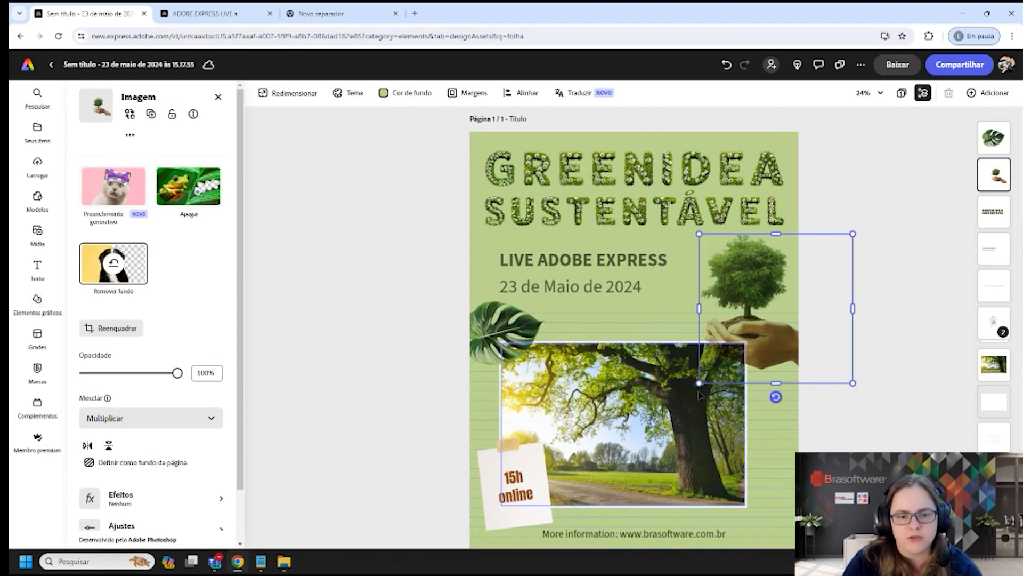
{"action": "left_click_drag", "start_coordinate": [698, 383], "coordinate": [733, 354]}
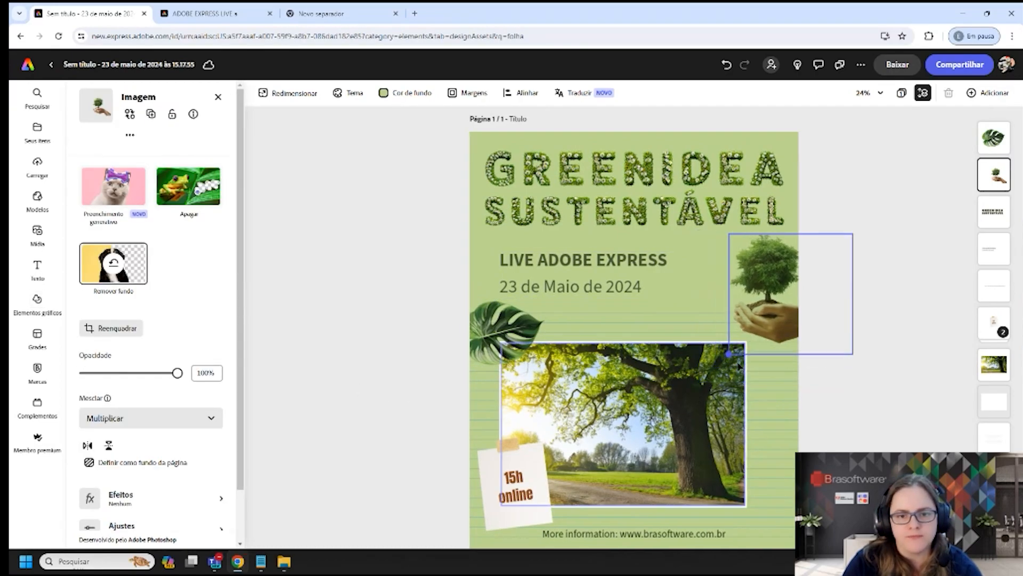
{"action": "left_click", "coordinate": [891, 361]}
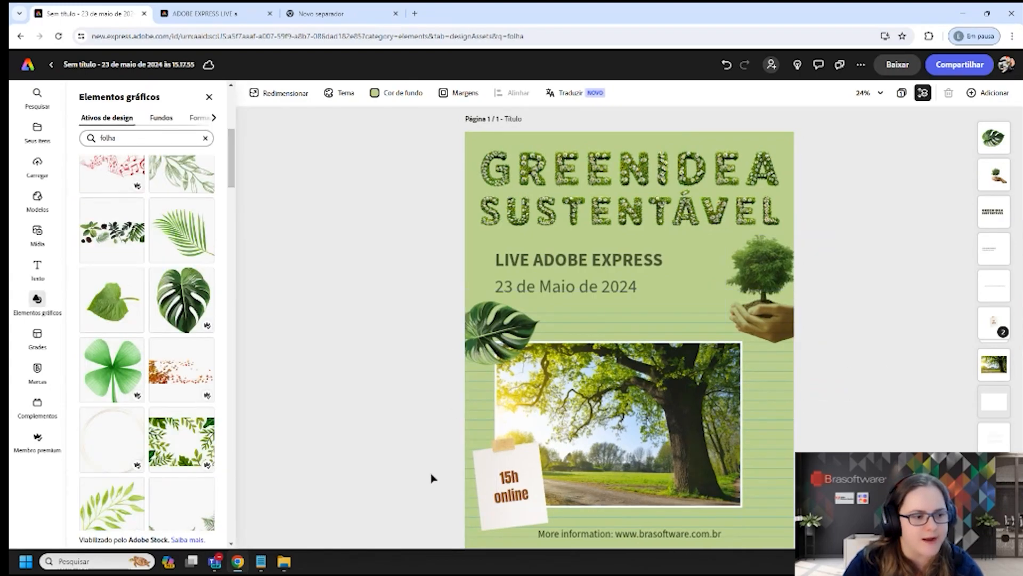
{"action": "left_click", "coordinate": [209, 96]}
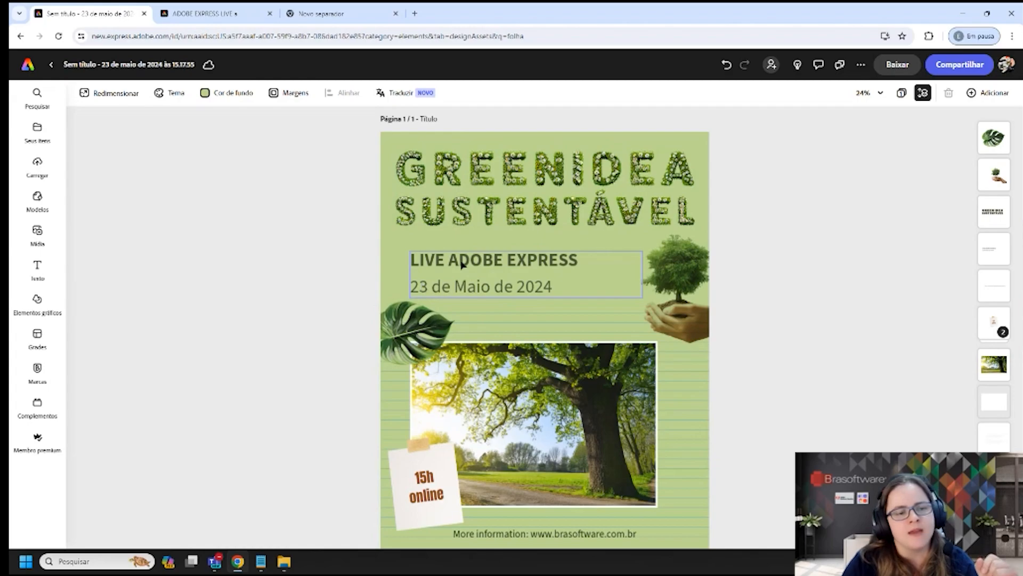
- Move the large tree photo together with its white frame rectangle slightly to the right on the poster
{"action": "left_click", "coordinate": [410, 330]}
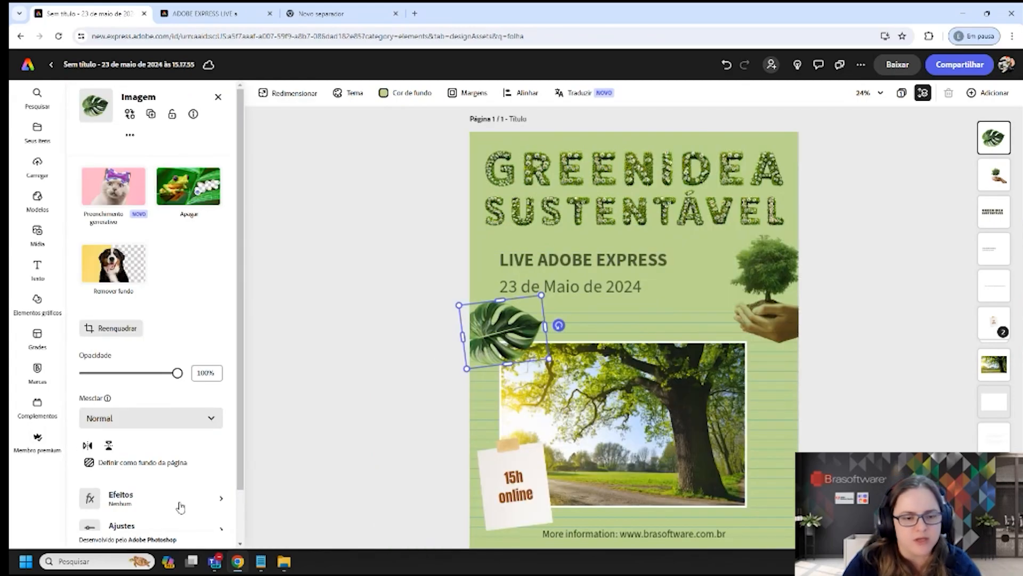
{"action": "scroll", "coordinate": [389, 346], "scroll_direction": "down", "scroll_amount": 2}
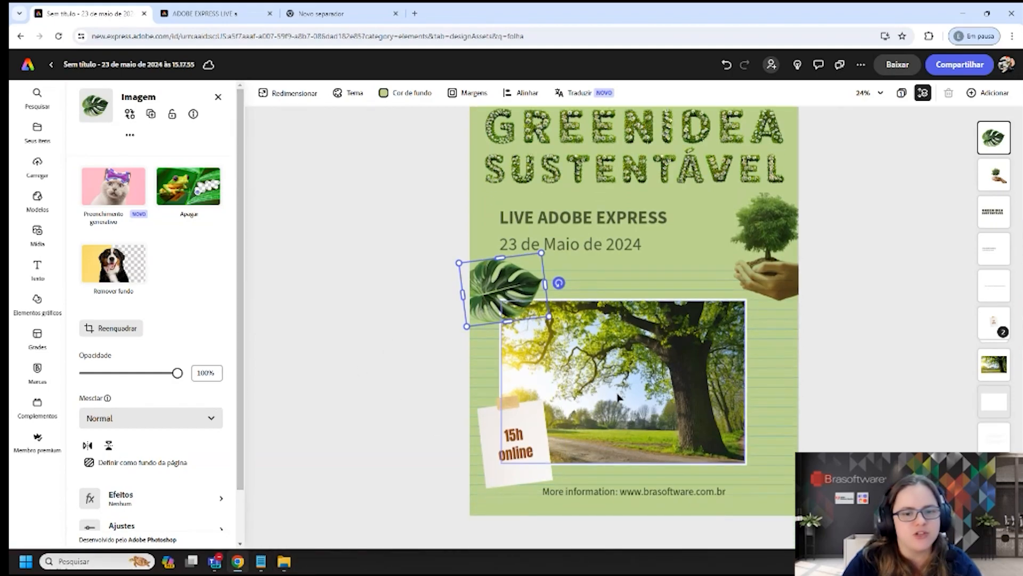
{"action": "left_click", "coordinate": [980, 402]}
{"action": "left_click", "coordinate": [671, 371], "text": "shift"}
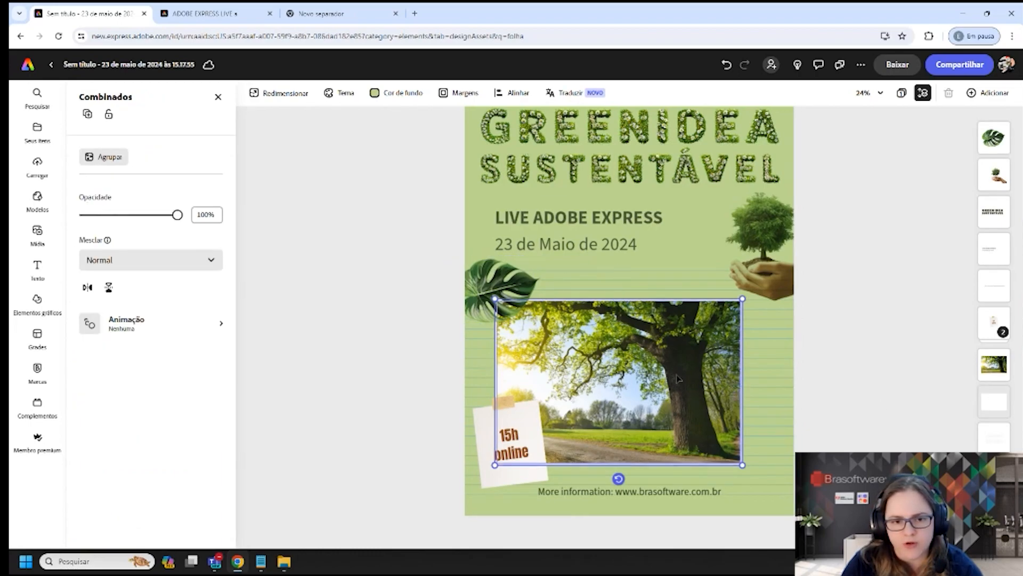
{"action": "left_click", "coordinate": [994, 402]}
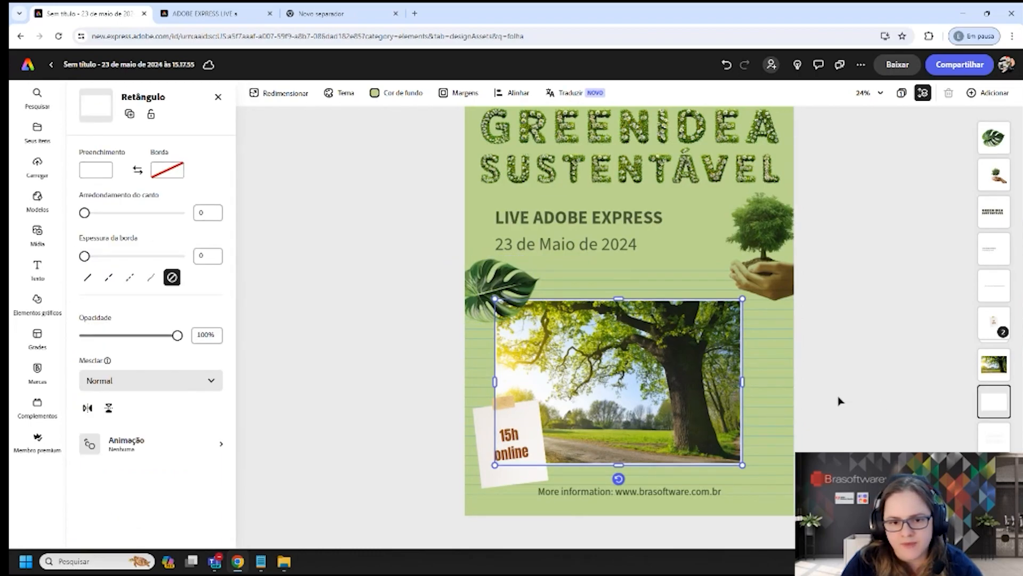
{"action": "left_click", "coordinate": [671, 383], "text": "shift"}
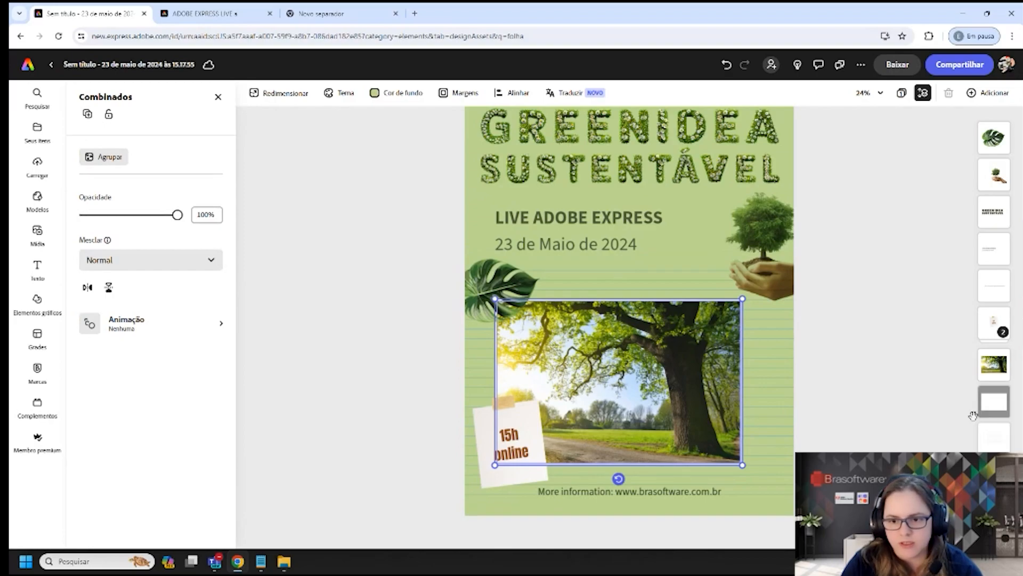
{"action": "left_click_drag", "start_coordinate": [599, 391], "coordinate": [614, 394]}
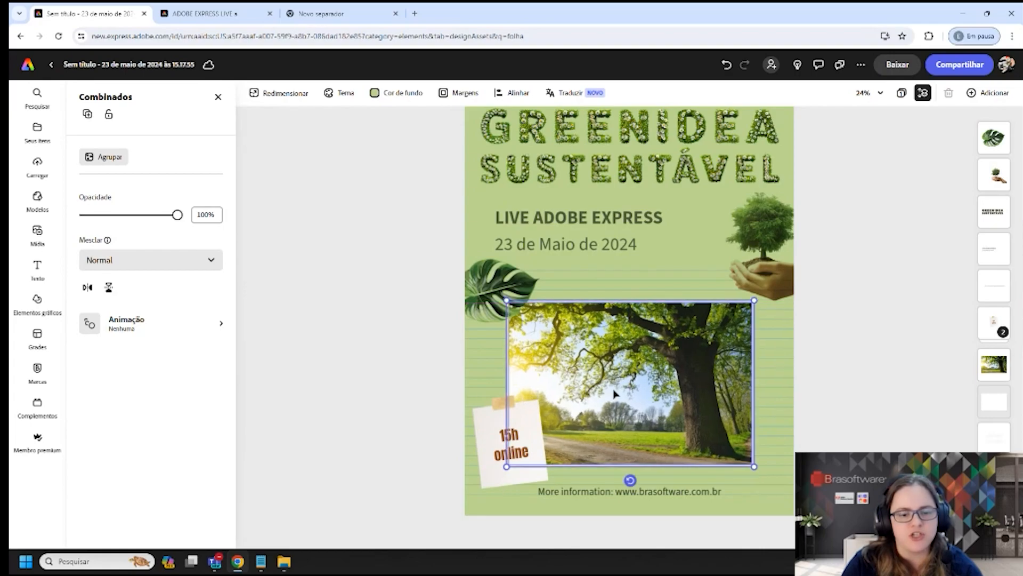
{"action": "left_click", "coordinate": [876, 368]}
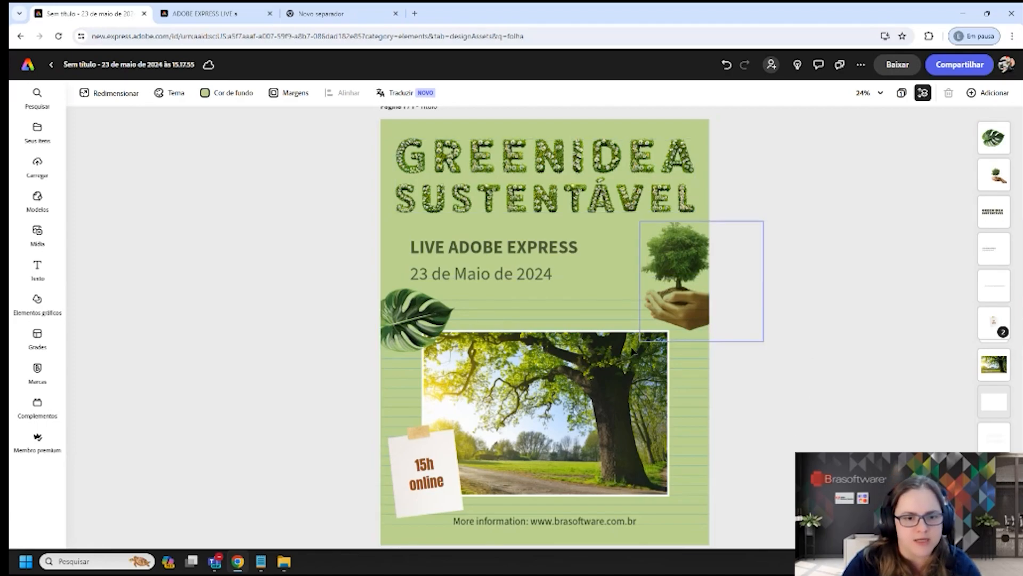
- Delete the lined image behind the photo and search the background graphics for "verde"
{"action": "left_click", "coordinate": [581, 314]}
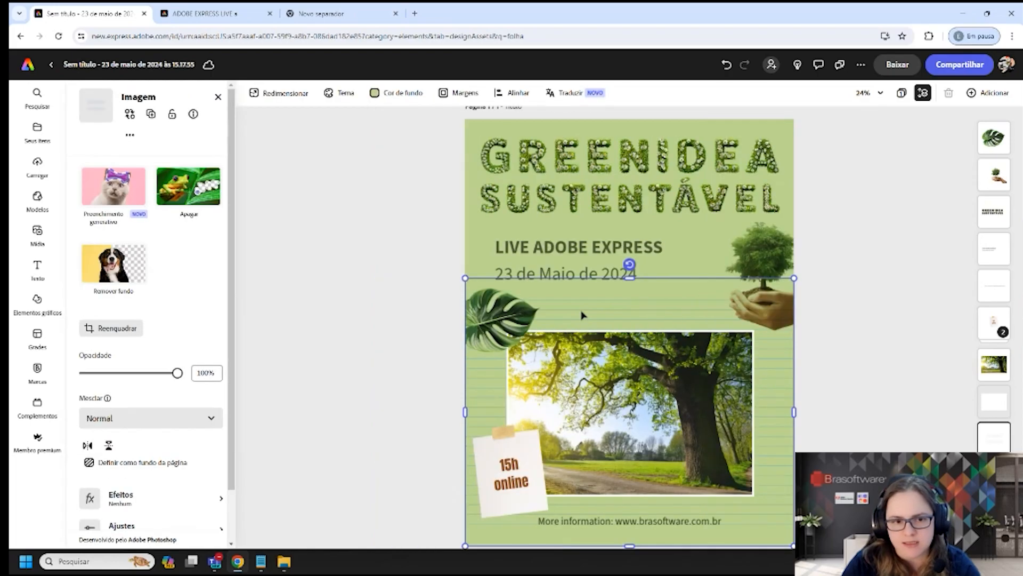
{"action": "key", "text": "Delete"}
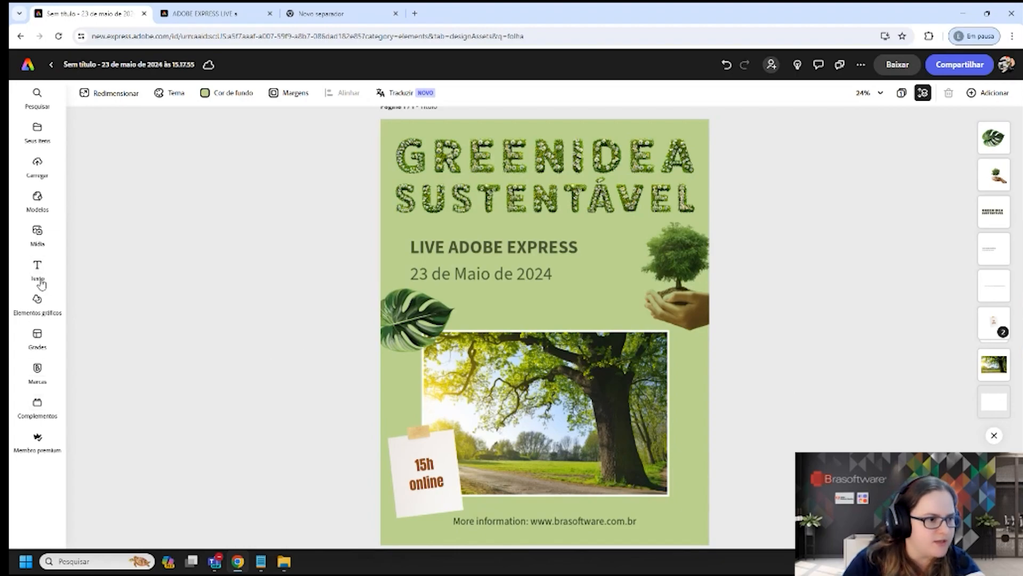
{"action": "left_click", "coordinate": [37, 299]}
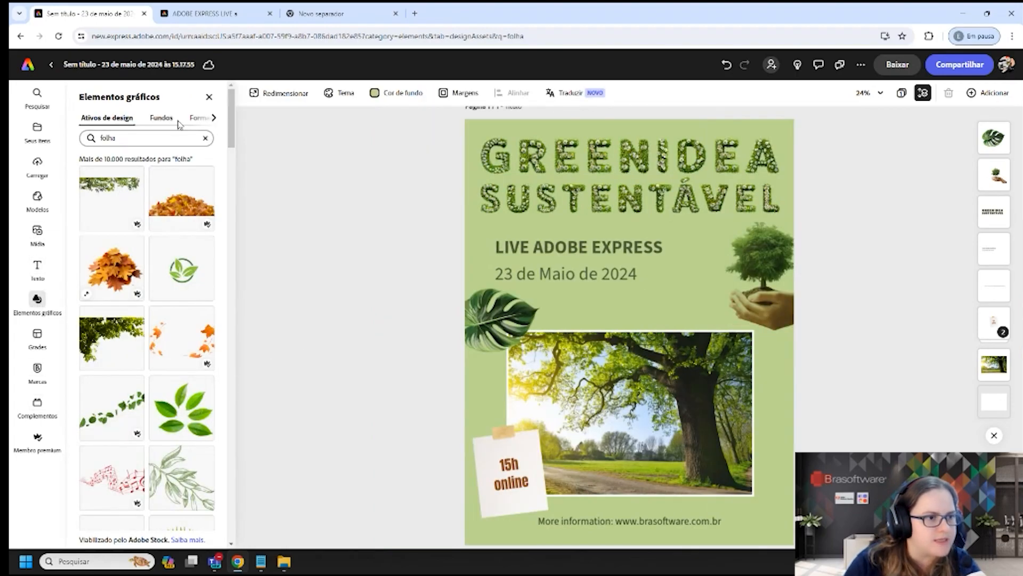
{"action": "left_click", "coordinate": [162, 118]}
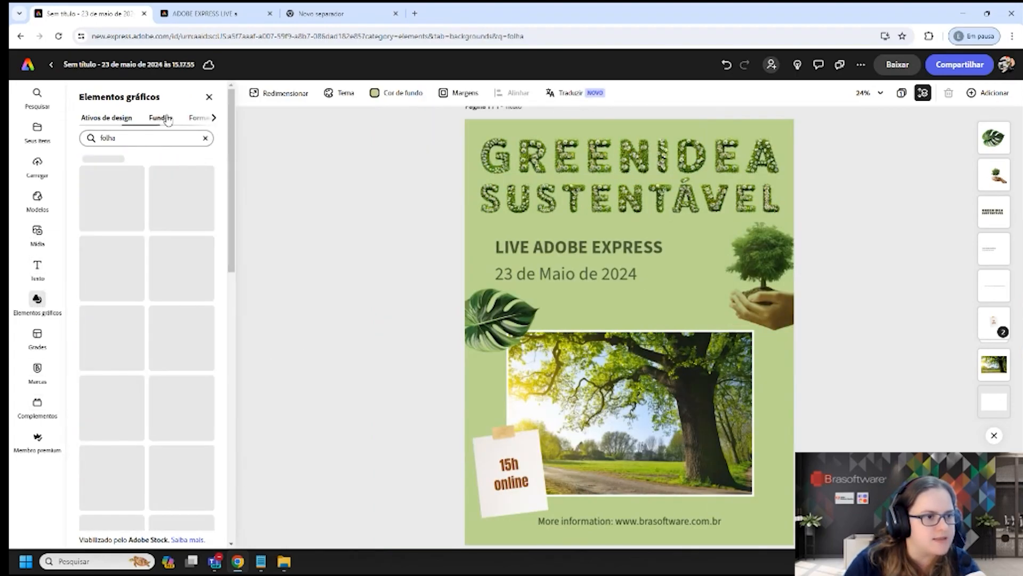
{"action": "left_click", "coordinate": [205, 138]}
{"action": "left_click", "coordinate": [125, 137]}
{"action": "type", "text": "verde"}
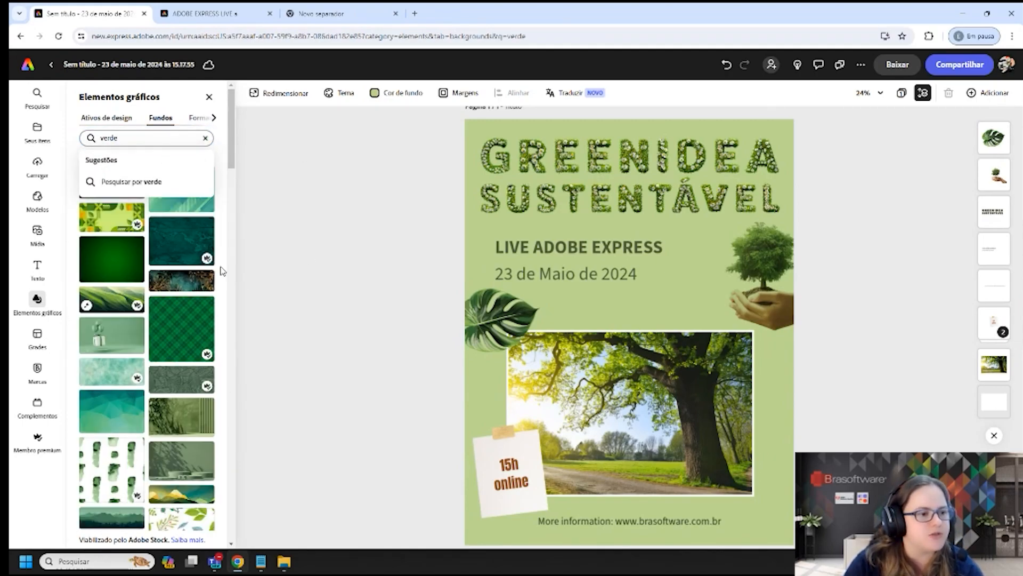
- Apply the cream background patterned with green line drawings to the poster page
{"action": "scroll", "coordinate": [191, 315], "scroll_direction": "down", "scroll_amount": 2}
{"action": "scroll", "coordinate": [167, 354], "scroll_direction": "up", "scroll_amount": 3}
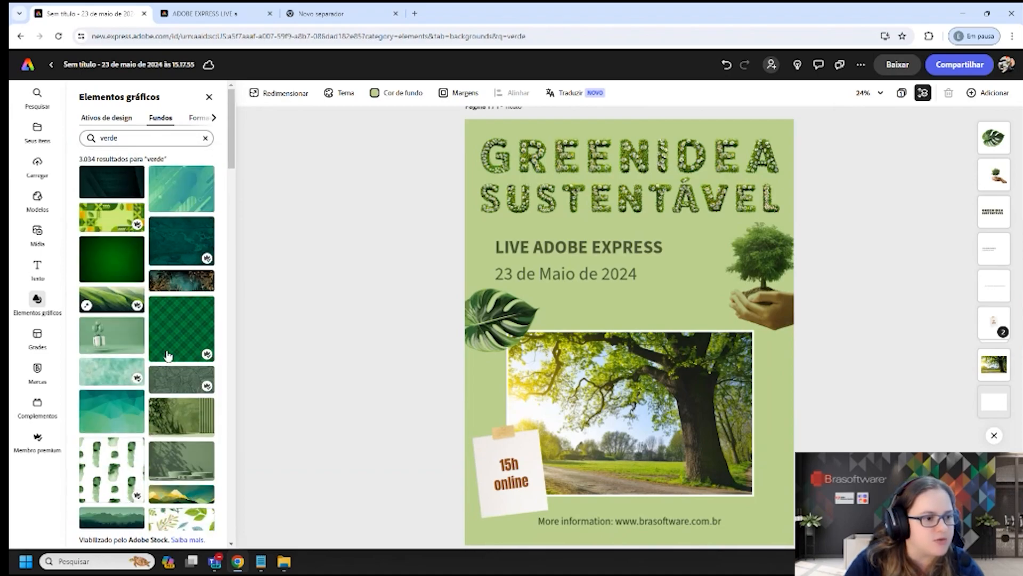
{"action": "scroll", "coordinate": [170, 311], "scroll_direction": "down", "scroll_amount": 2}
{"action": "scroll", "coordinate": [171, 307], "scroll_direction": "up", "scroll_amount": 3}
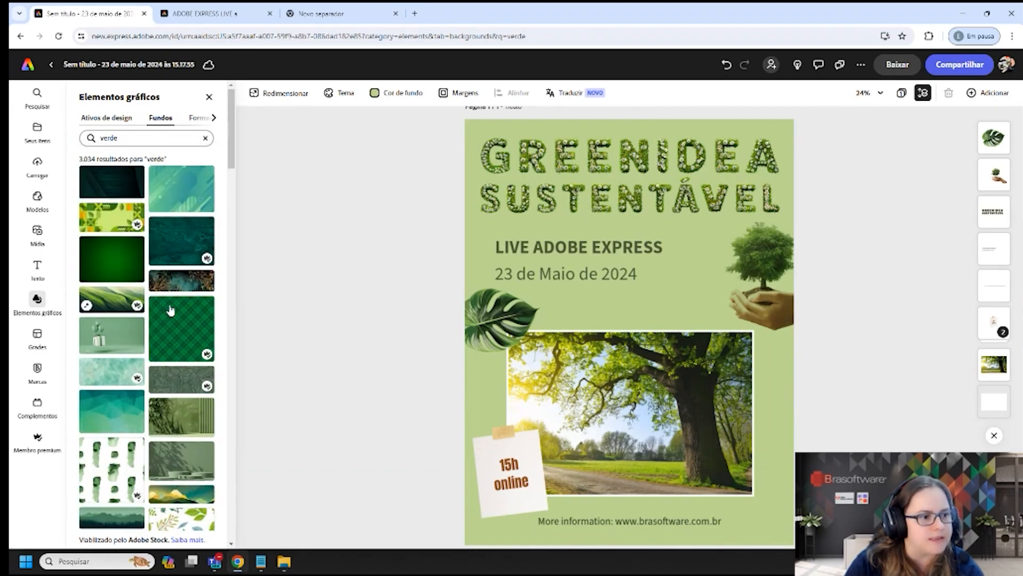
{"action": "scroll", "coordinate": [113, 243], "scroll_direction": "down", "scroll_amount": 5}
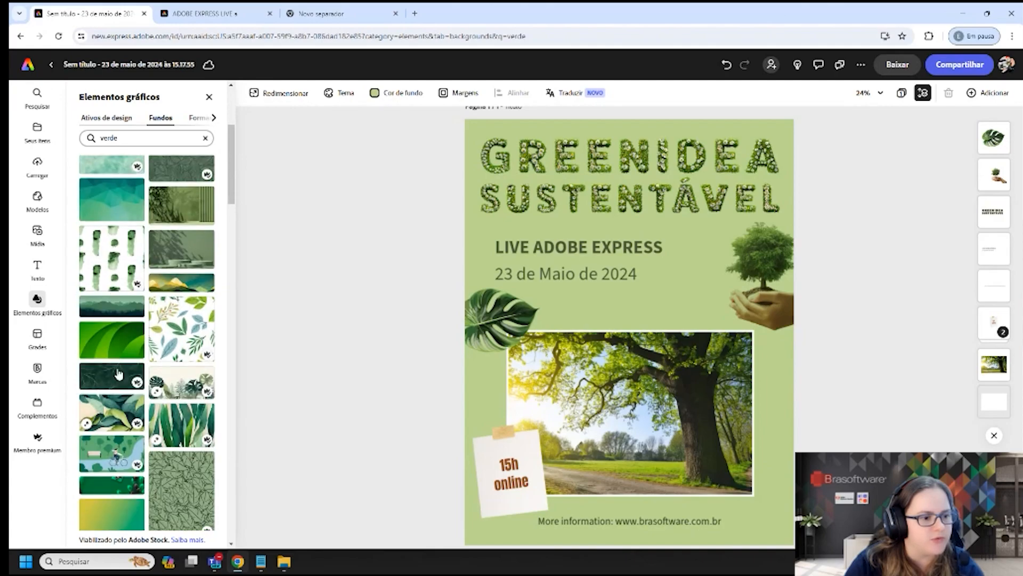
{"action": "scroll", "coordinate": [126, 393], "scroll_direction": "down", "scroll_amount": 4}
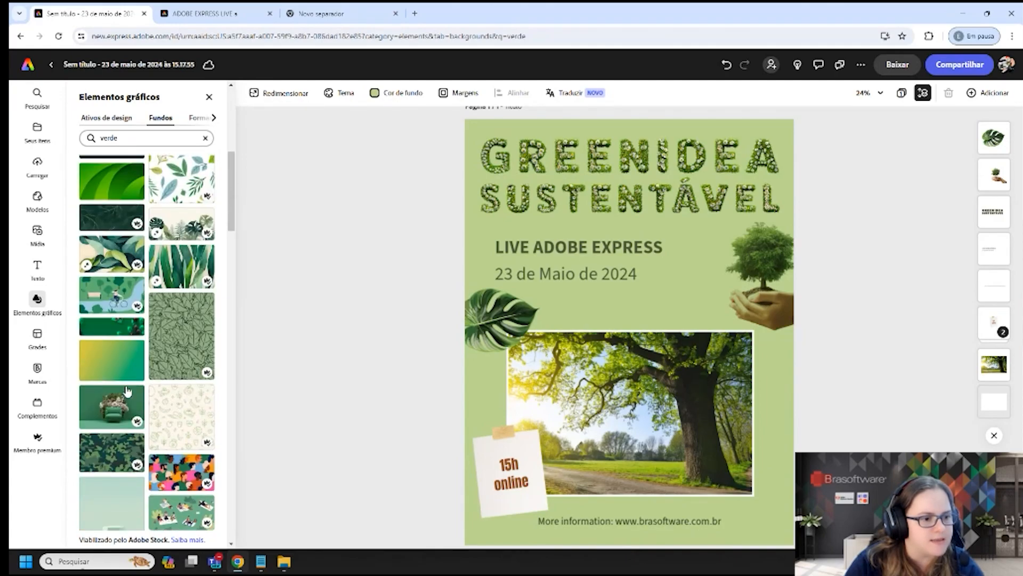
{"action": "left_click", "coordinate": [189, 414]}
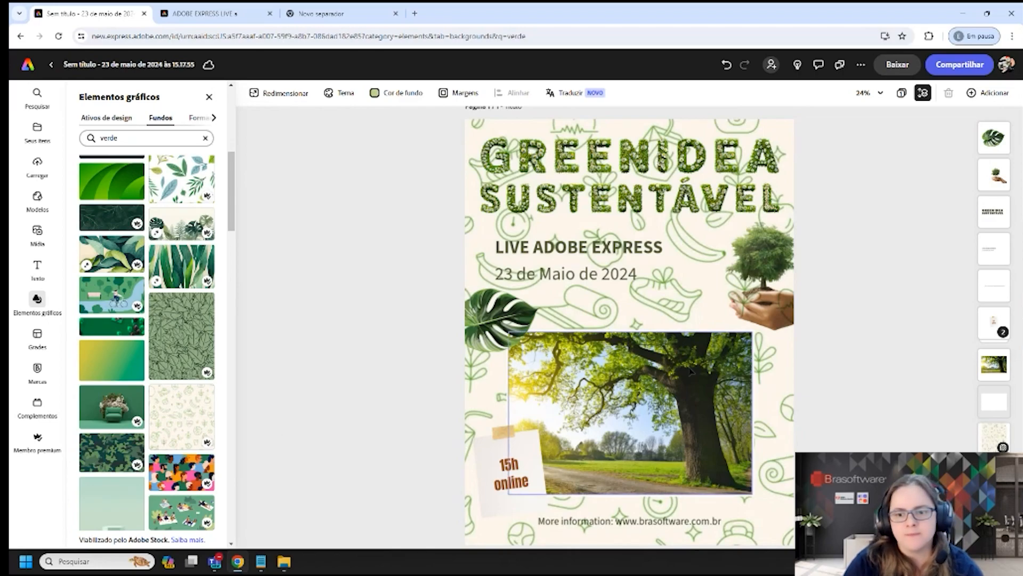
{"action": "left_click", "coordinate": [209, 96]}
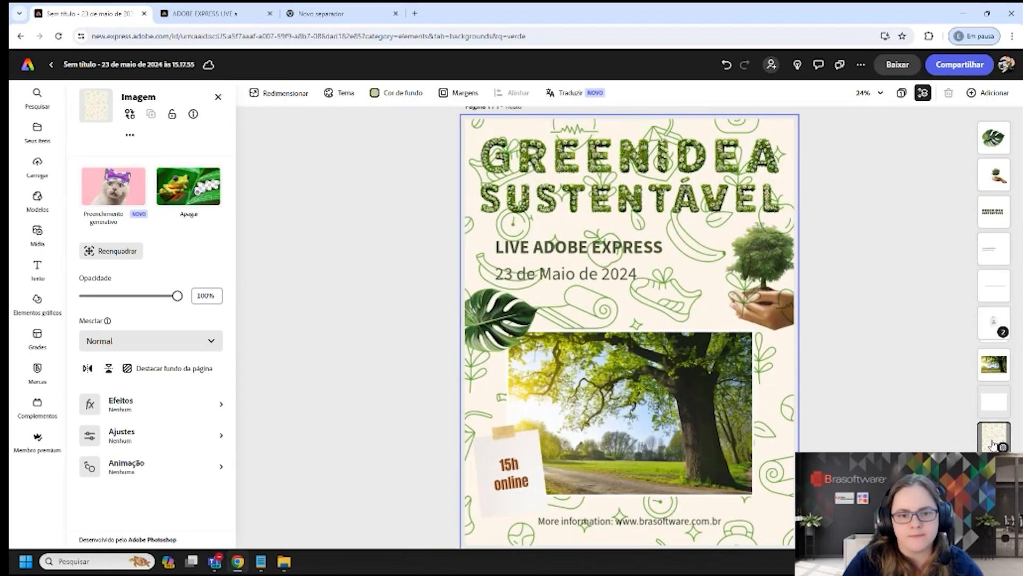
- Lower the opacity of the patterned page background to 14%
{"action": "left_click", "coordinate": [684, 413]}
{"action": "left_click_drag", "start_coordinate": [177, 296], "coordinate": [97, 297]}
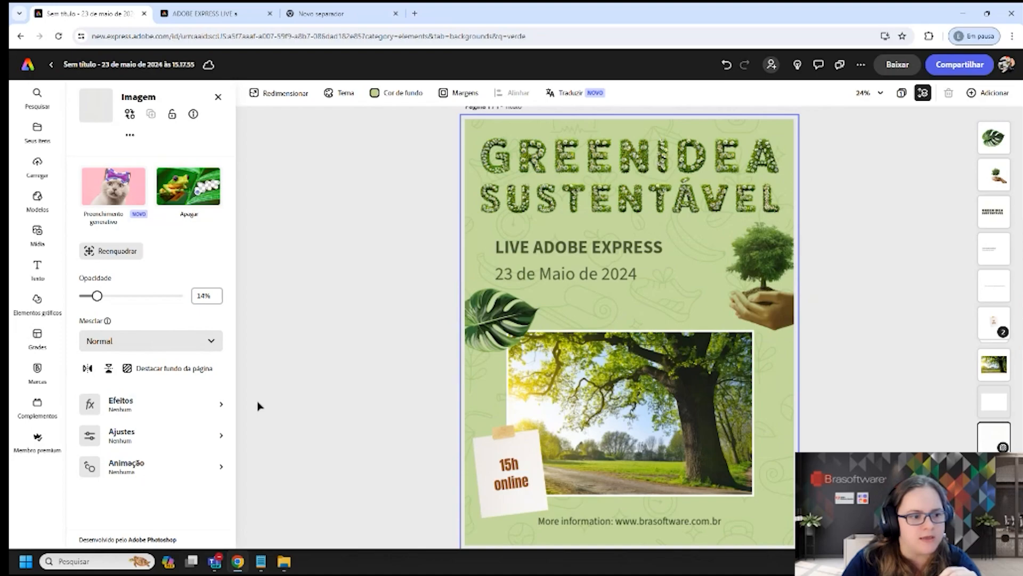
{"action": "left_click", "coordinate": [127, 372]}
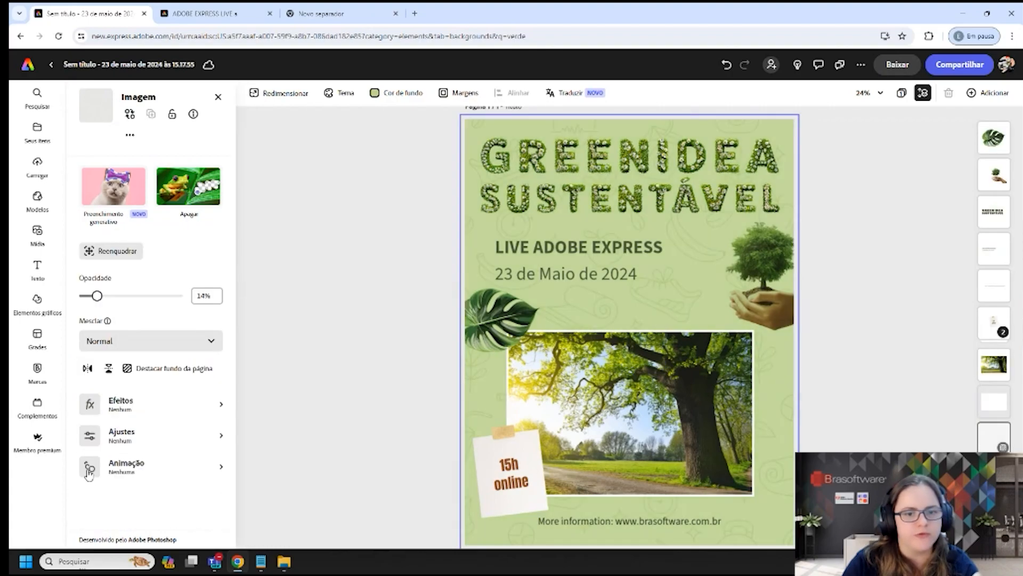
{"action": "left_click", "coordinate": [89, 463]}
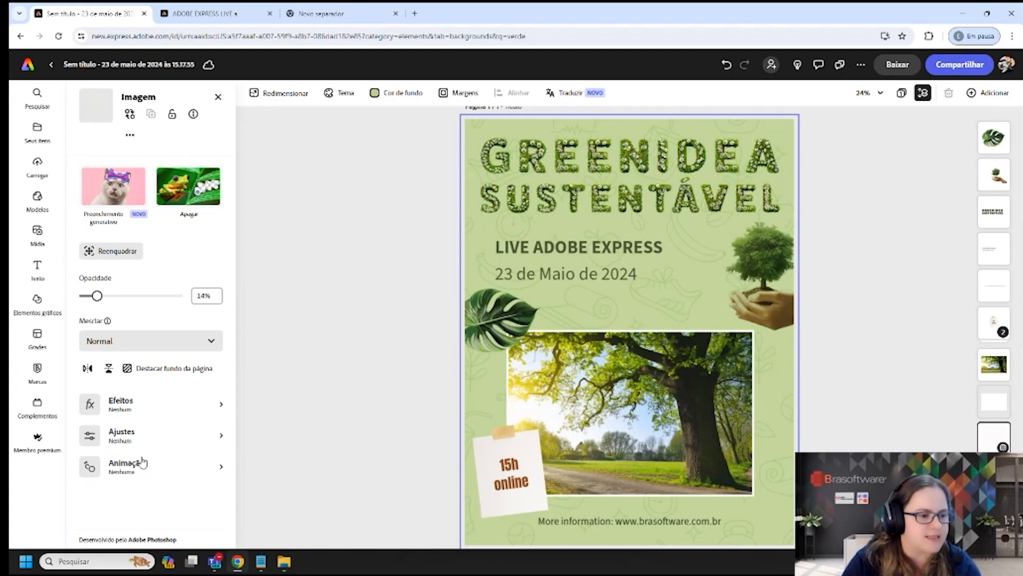
{"action": "left_click", "coordinate": [885, 318]}
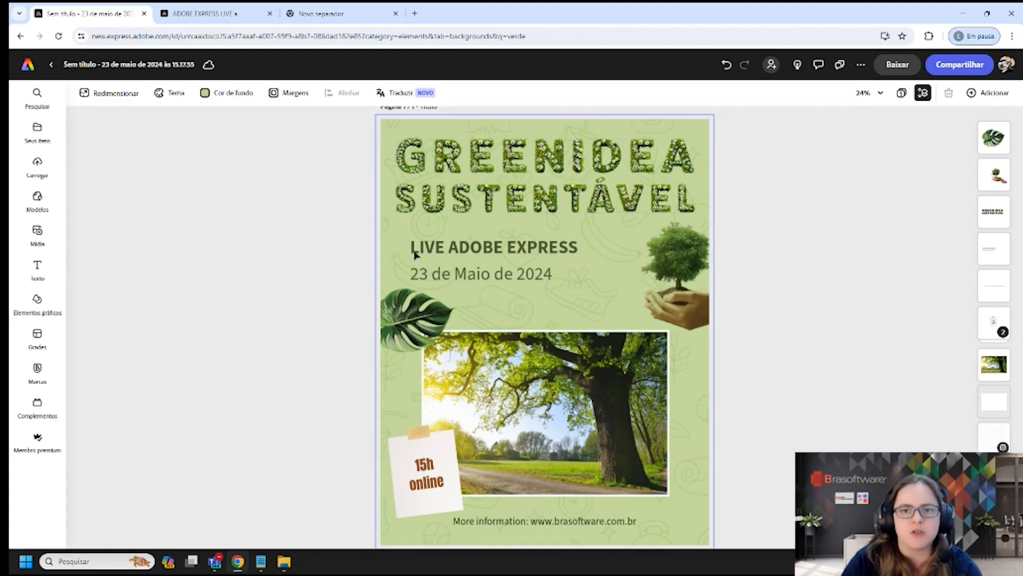
- Rename the file as "Exemplo LIVE GreenIDEA"
{"action": "left_click", "coordinate": [106, 64]}
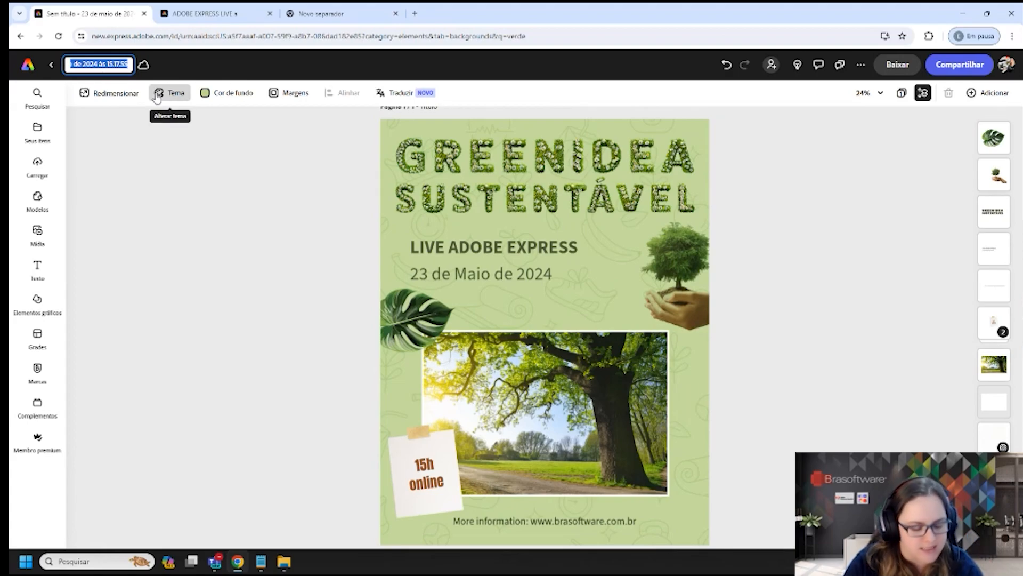
{"action": "type", "text": "Exemplo"}
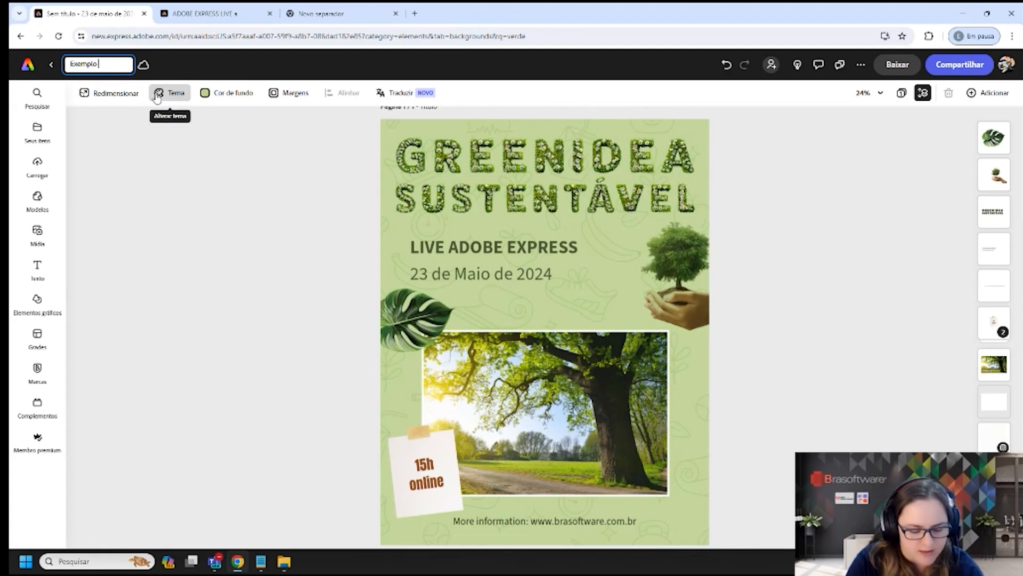
{"action": "type", "text": " LIVE Gre"}
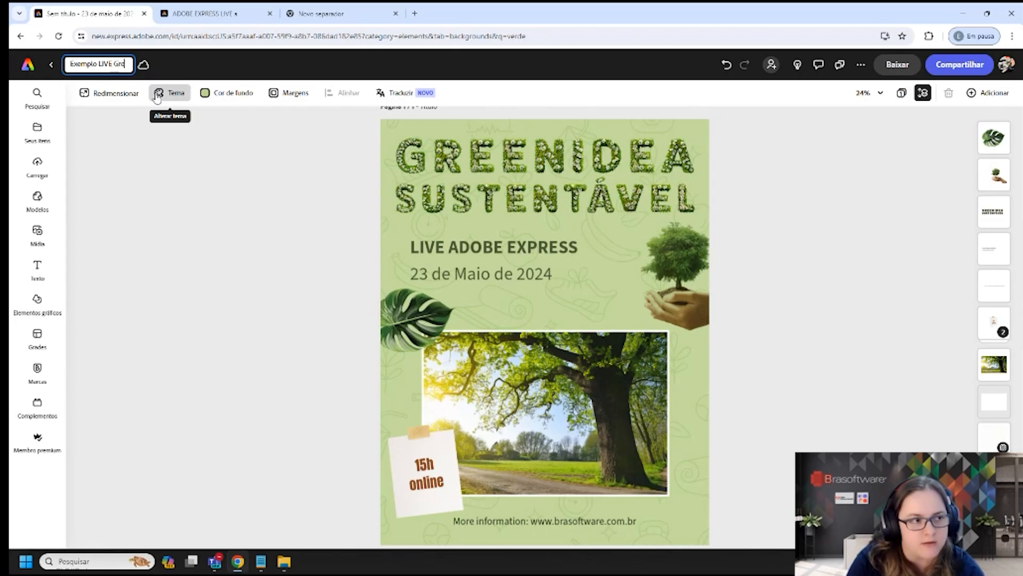
{"action": "type", "text": "enidea"}
{"action": "key", "text": "Return"}
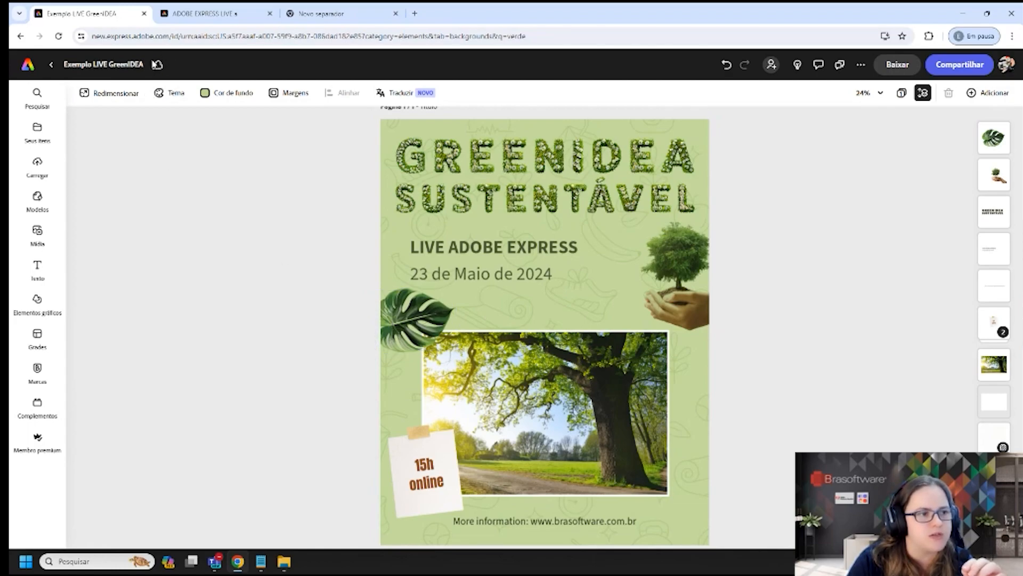
- Move the hands-and-tree image left and slightly up, and adjust the monstera leaf's position over the photo's upper left corner
{"action": "left_click", "coordinate": [413, 320]}
{"action": "left_click_drag", "start_coordinate": [413, 320], "coordinate": [503, 335]}
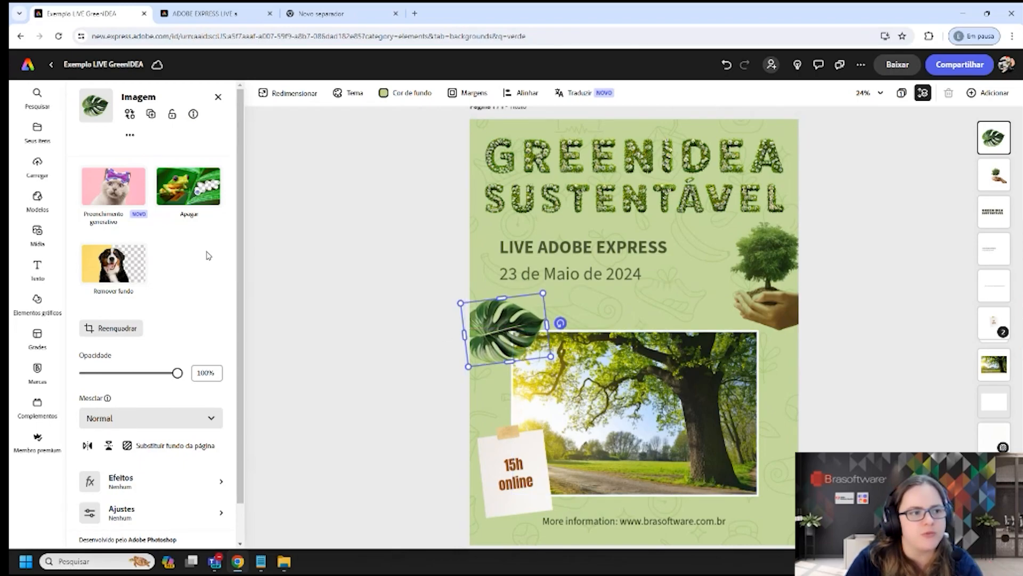
{"action": "left_click", "coordinate": [218, 98]}
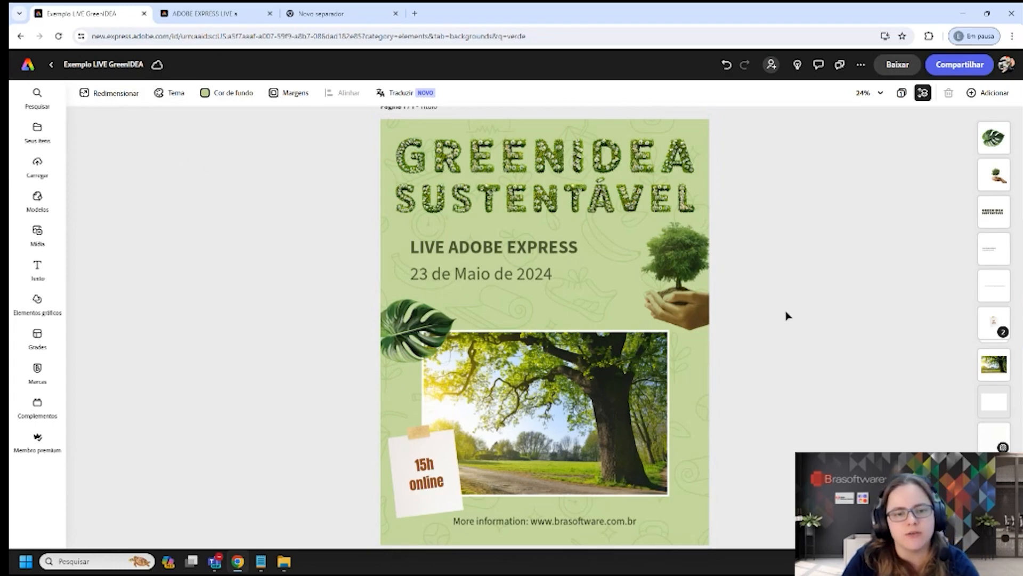
{"action": "left_click_drag", "start_coordinate": [713, 296], "coordinate": [736, 292]}
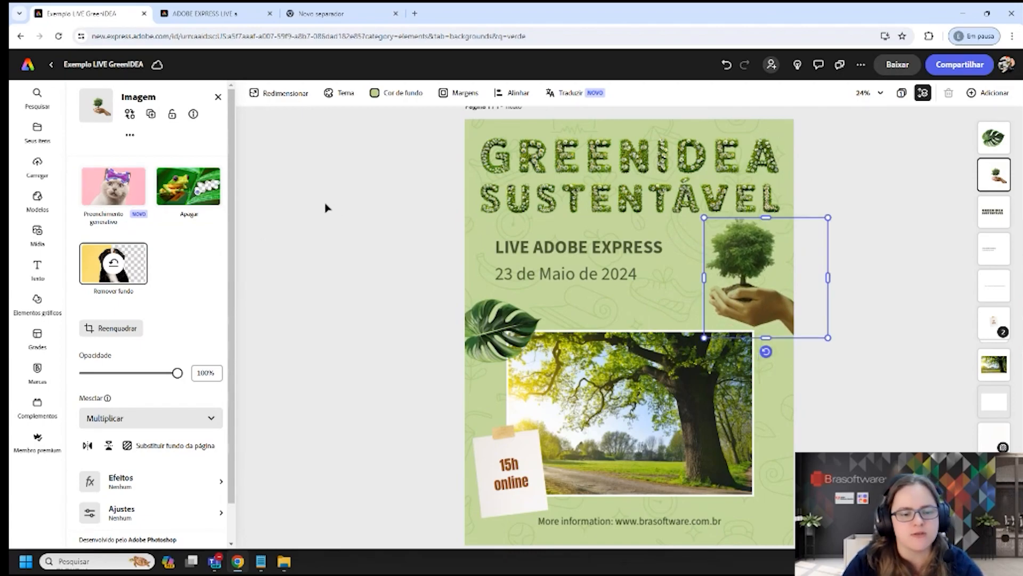
{"action": "mouse_move", "coordinate": [504, 339]}
{"action": "left_mouse_down"}
{"action": "mouse_move", "coordinate": [613, 345]}
{"action": "mouse_move", "coordinate": [493, 333]}
{"action": "left_mouse_up"}
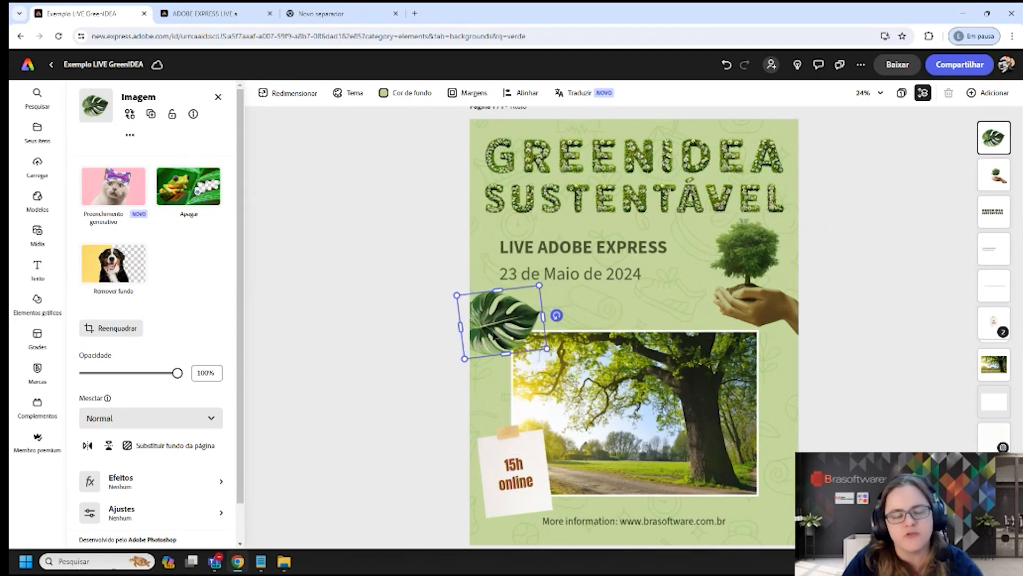
- Enlarge the tree photo from its lower left corner until it reaches the title and extends past the poster's right edge
{"action": "left_click", "coordinate": [652, 419]}
{"action": "left_click_drag", "start_coordinate": [757, 332], "coordinate": [962, 148]}
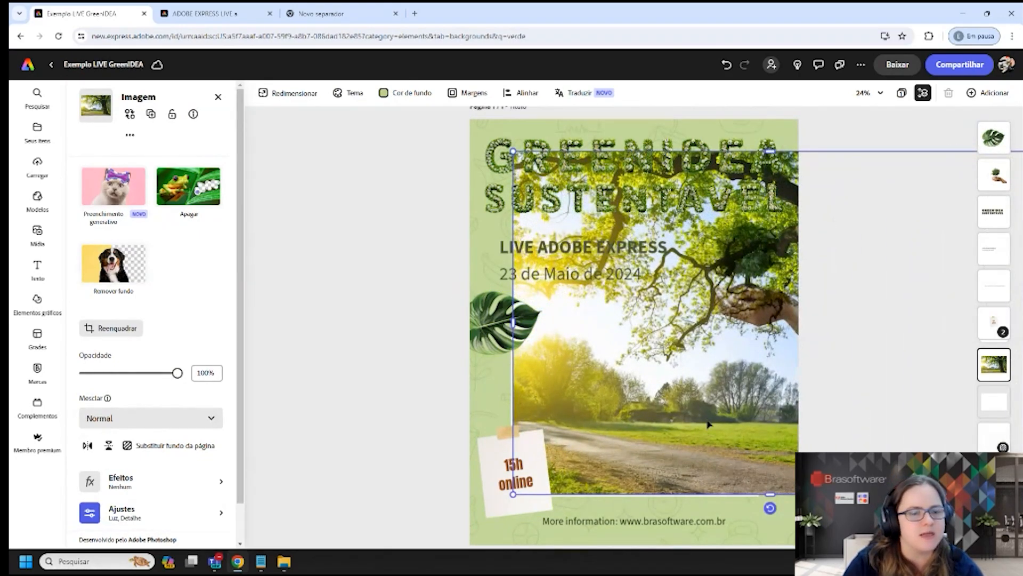
- Undo the last enlargement of the tree photo and deselect it
{"action": "key", "text": "ctrl+z"}
{"action": "left_click", "coordinate": [423, 370]}
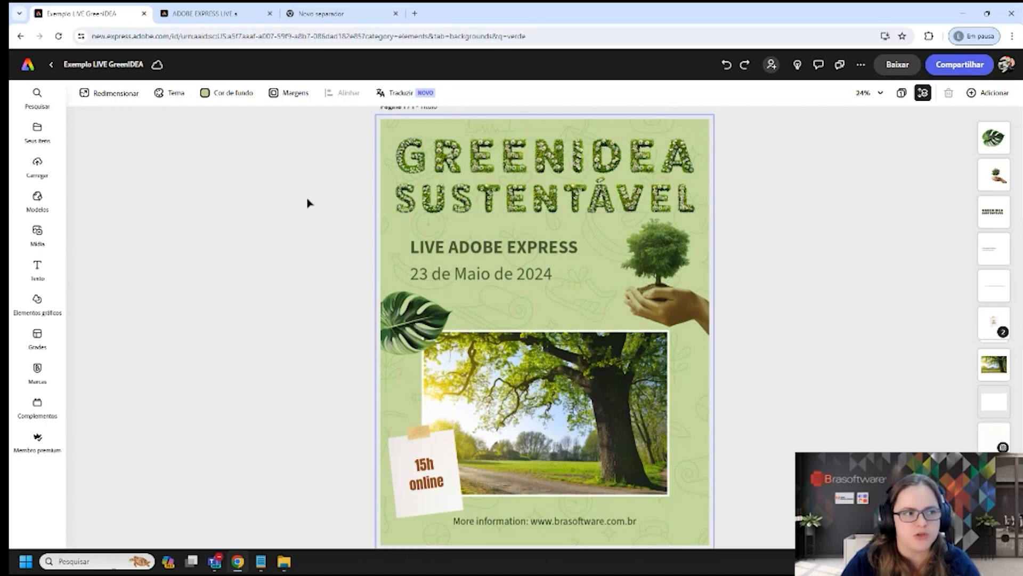
- In the resize options, select the Instagram square post, Instagram story, Facebook ad and YouTube thumbnail formats
{"action": "left_click", "coordinate": [98, 95]}
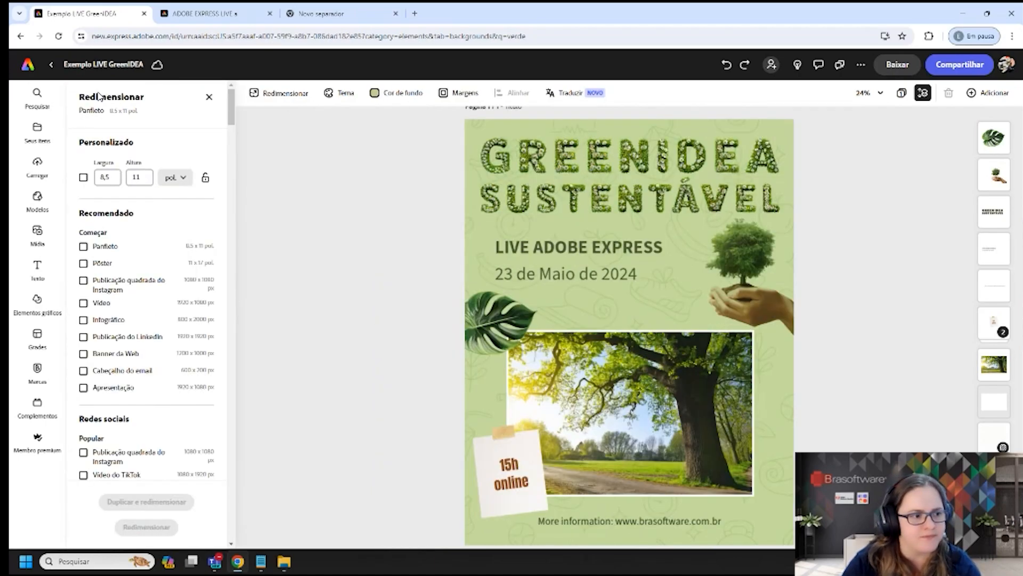
{"action": "scroll", "coordinate": [125, 356], "scroll_direction": "down", "scroll_amount": 4}
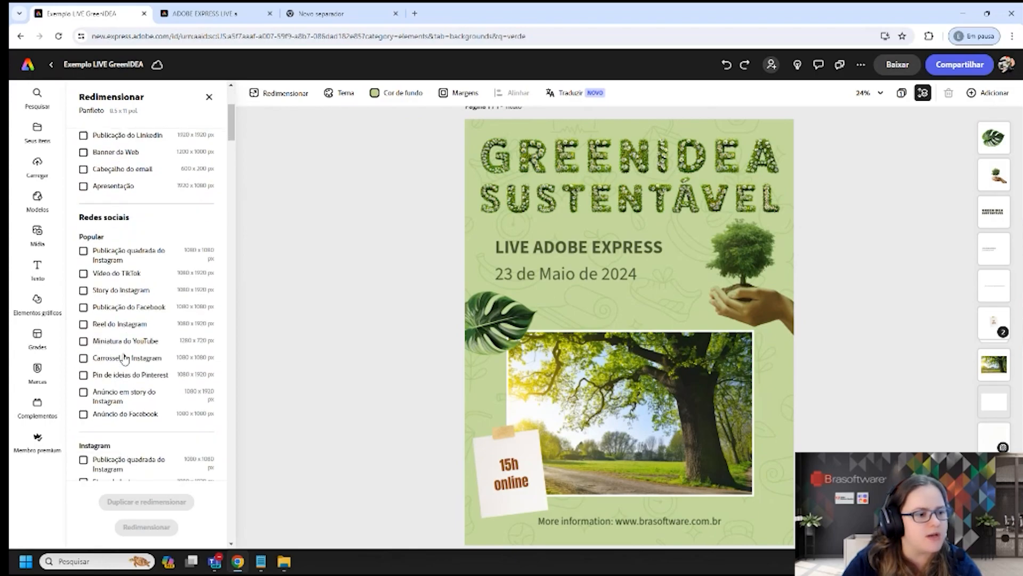
{"action": "scroll", "coordinate": [126, 357], "scroll_direction": "down", "scroll_amount": 1}
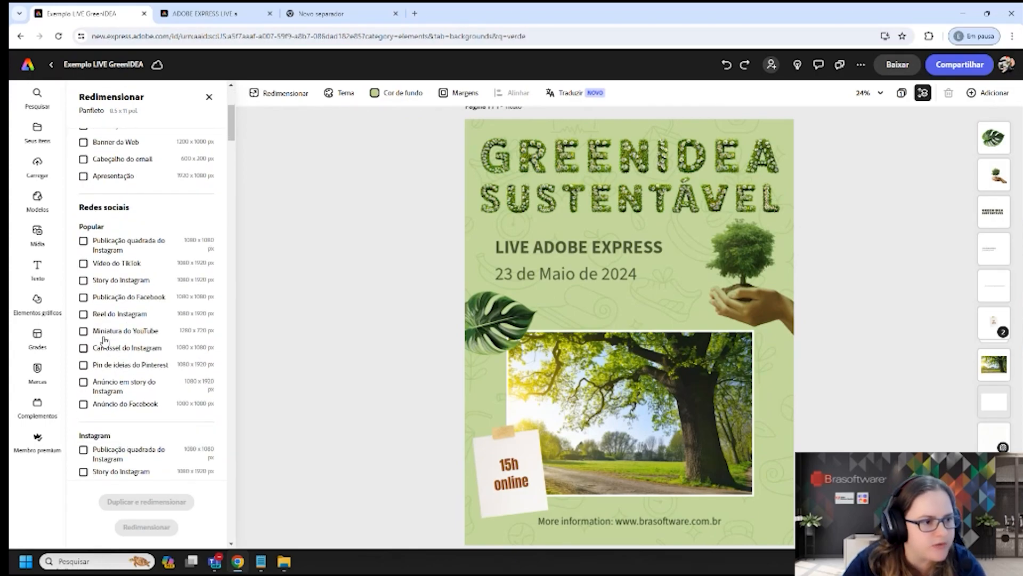
{"action": "left_click", "coordinate": [84, 281]}
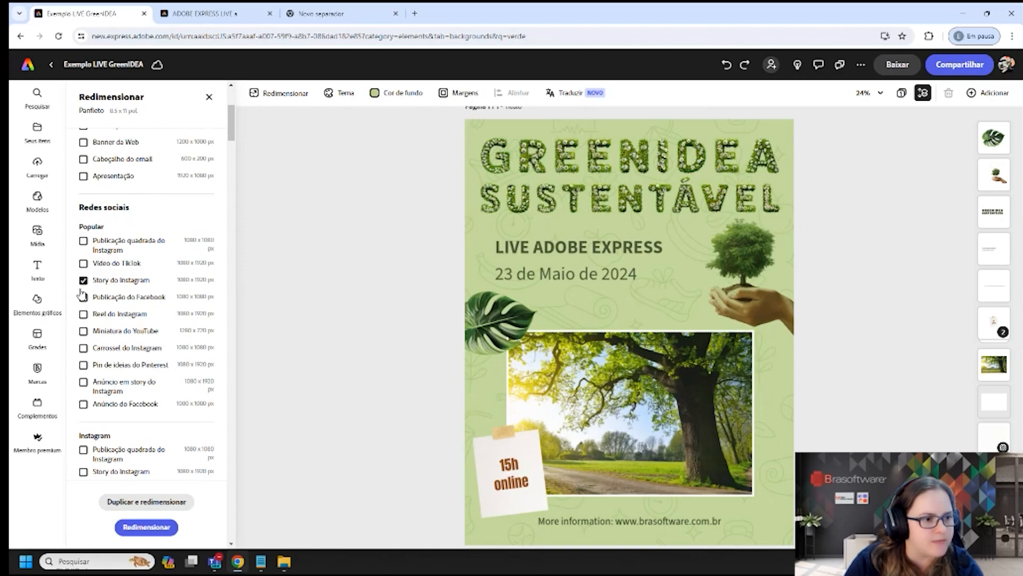
{"action": "left_click", "coordinate": [84, 241]}
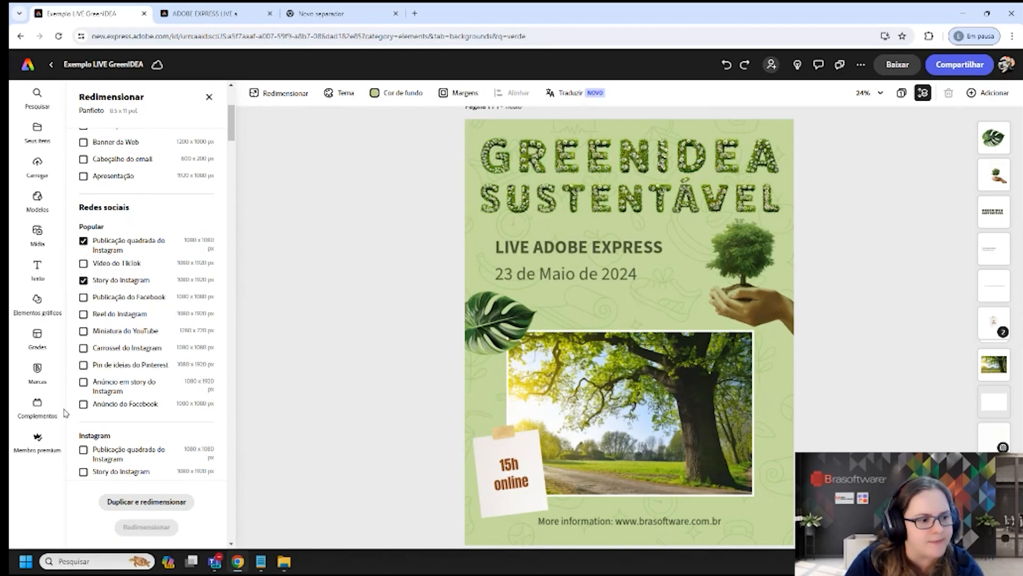
{"action": "left_click", "coordinate": [83, 404]}
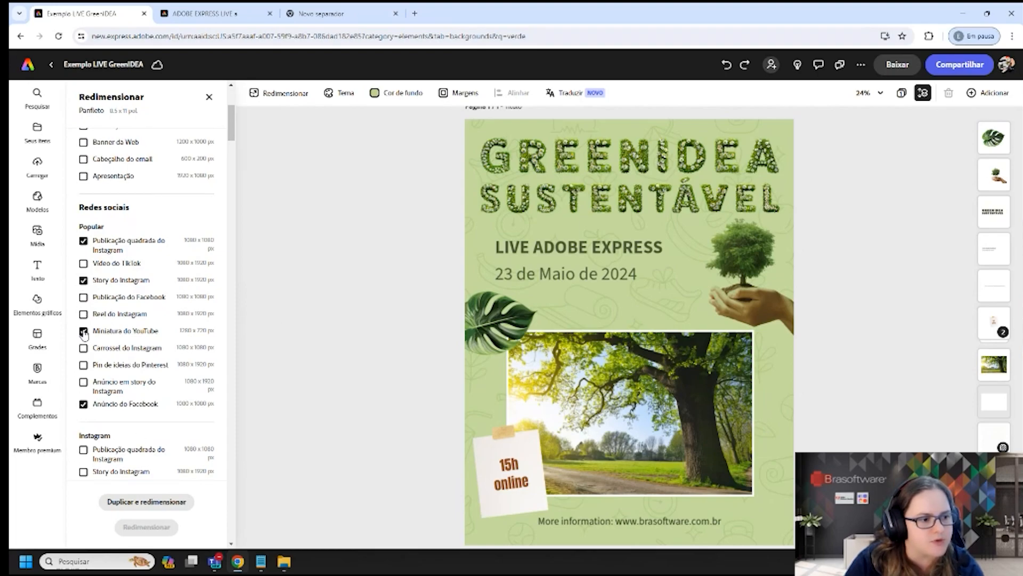
- Add the Informativo document format to the selection, and duplicate and resize the poster into all chosen formats
{"action": "scroll", "coordinate": [122, 389], "scroll_direction": "down", "scroll_amount": 3}
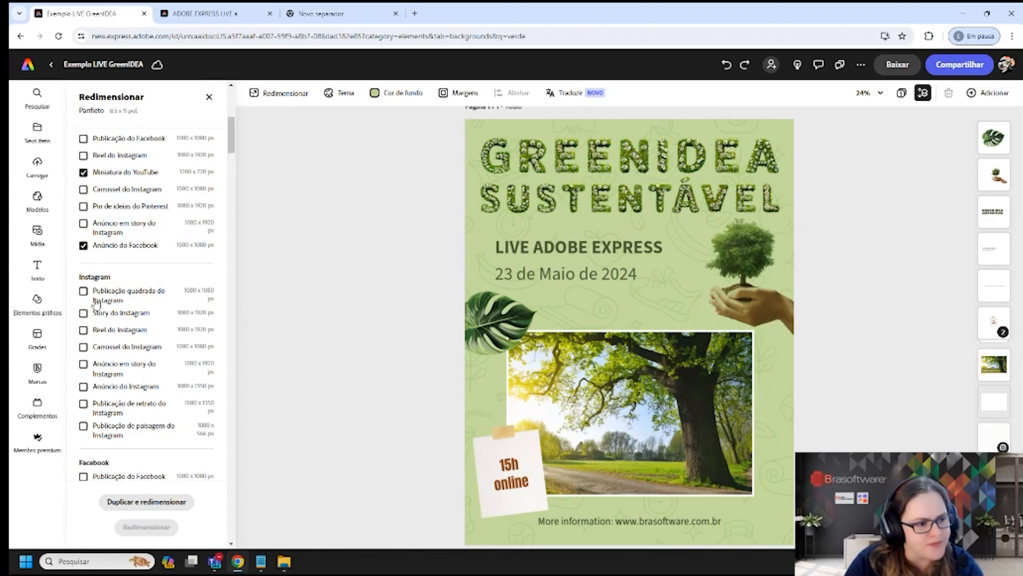
{"action": "scroll", "coordinate": [98, 298], "scroll_direction": "down", "scroll_amount": 4}
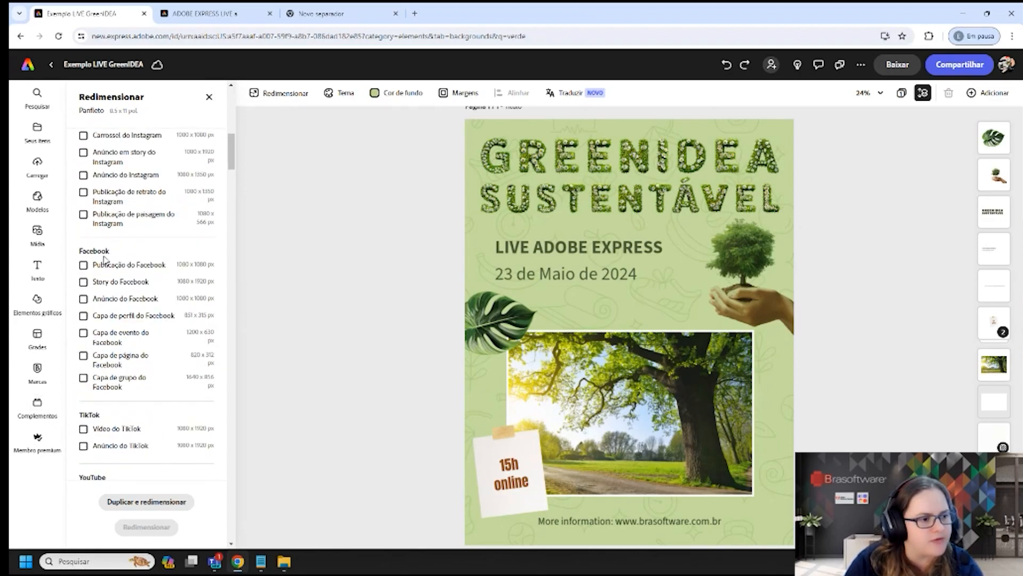
{"action": "scroll", "coordinate": [105, 260], "scroll_direction": "down", "scroll_amount": 15}
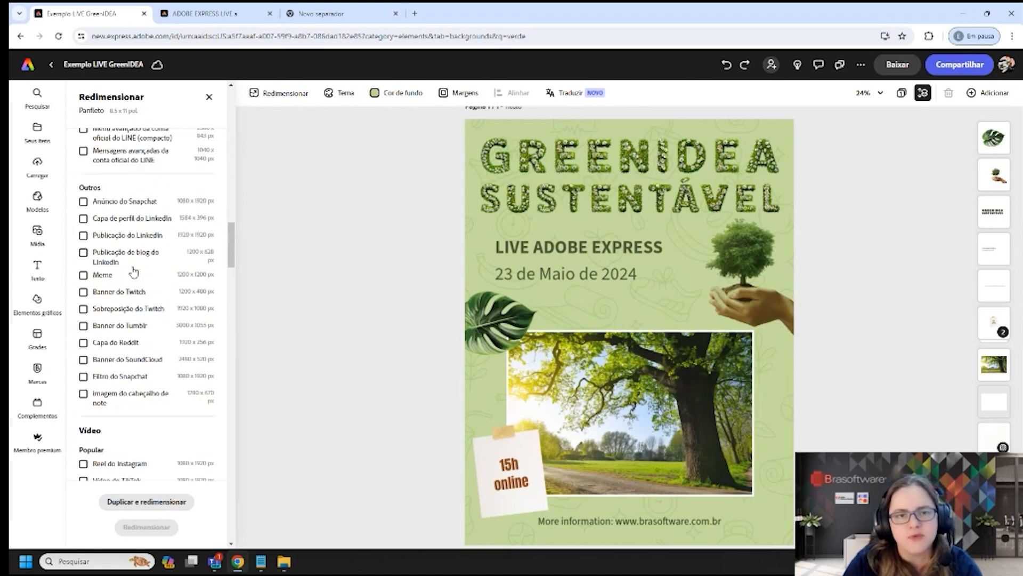
{"action": "scroll", "coordinate": [134, 273], "scroll_direction": "down", "scroll_amount": 15}
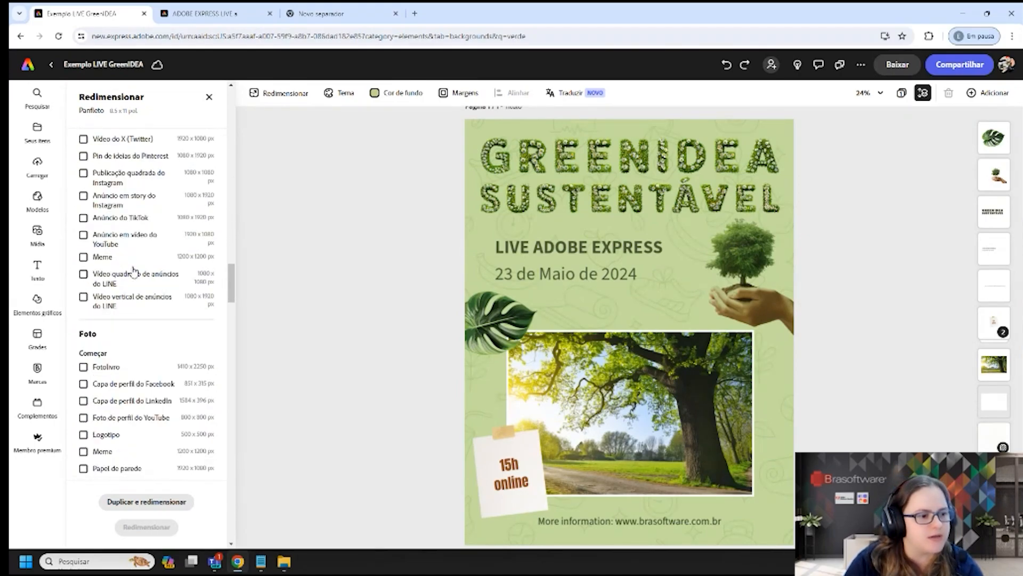
{"action": "scroll", "coordinate": [133, 272], "scroll_direction": "down", "scroll_amount": 3}
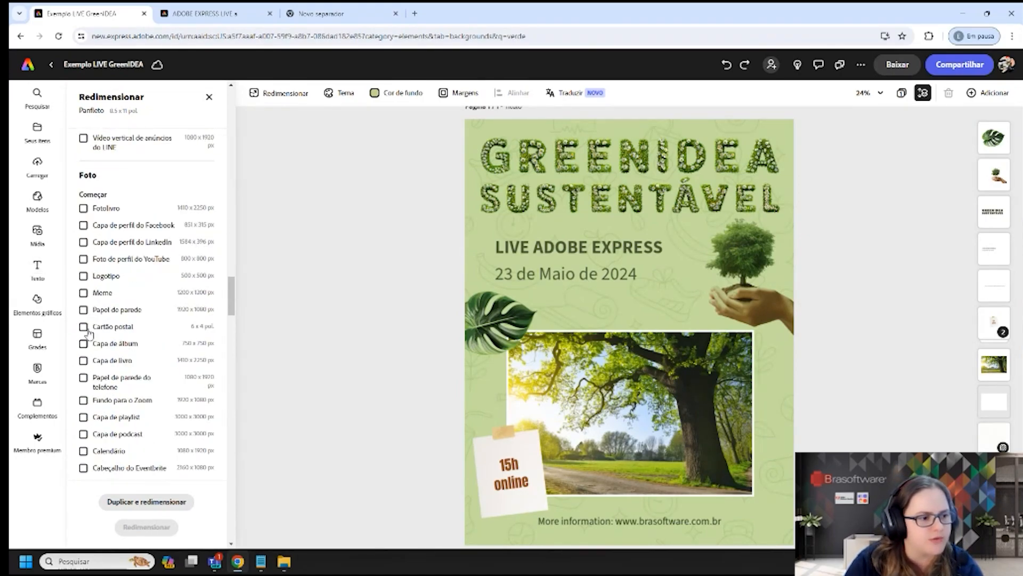
{"action": "scroll", "coordinate": [85, 346], "scroll_direction": "down", "scroll_amount": 3}
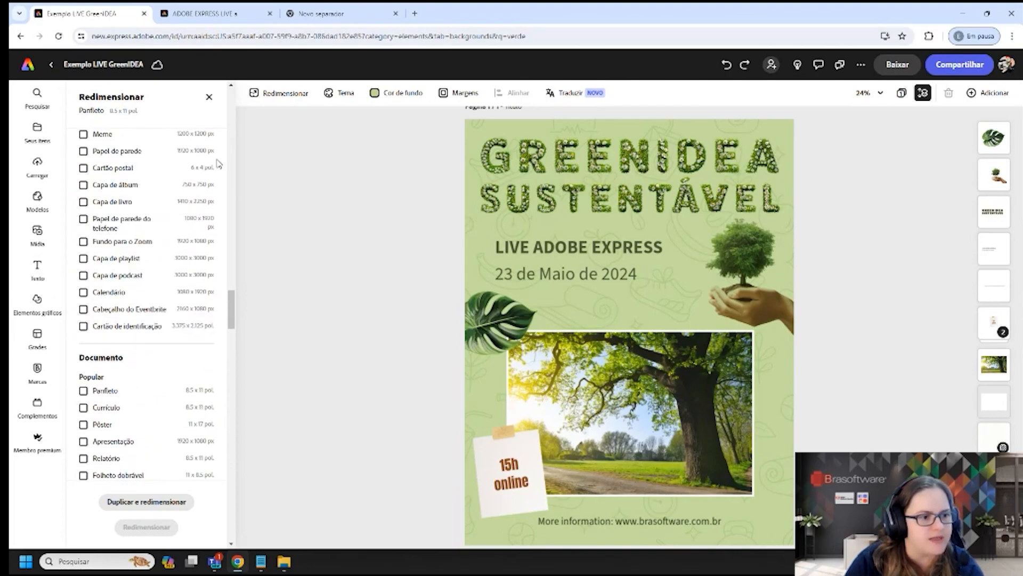
{"action": "scroll", "coordinate": [201, 235], "scroll_direction": "down", "scroll_amount": 3}
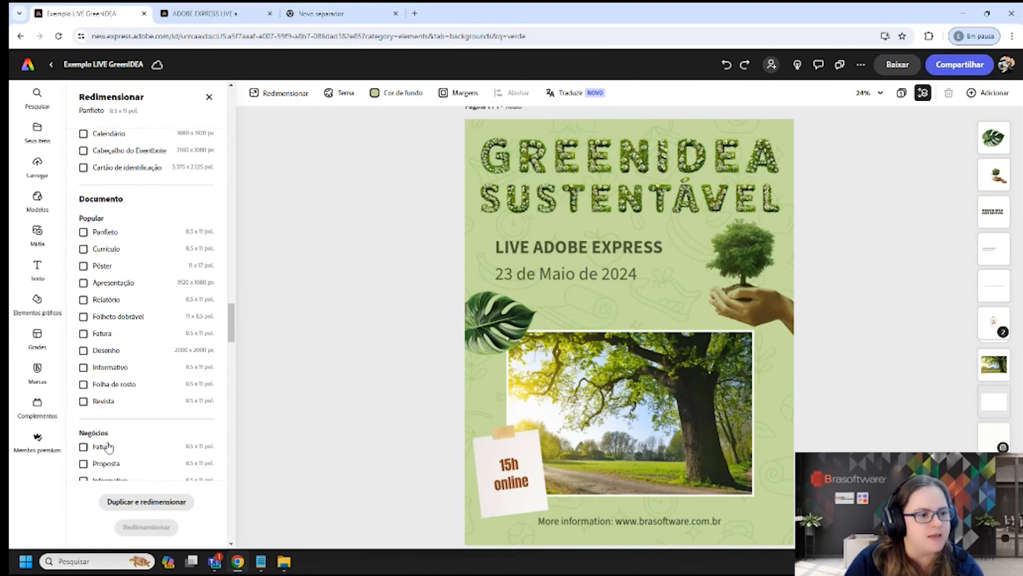
{"action": "left_click", "coordinate": [85, 367]}
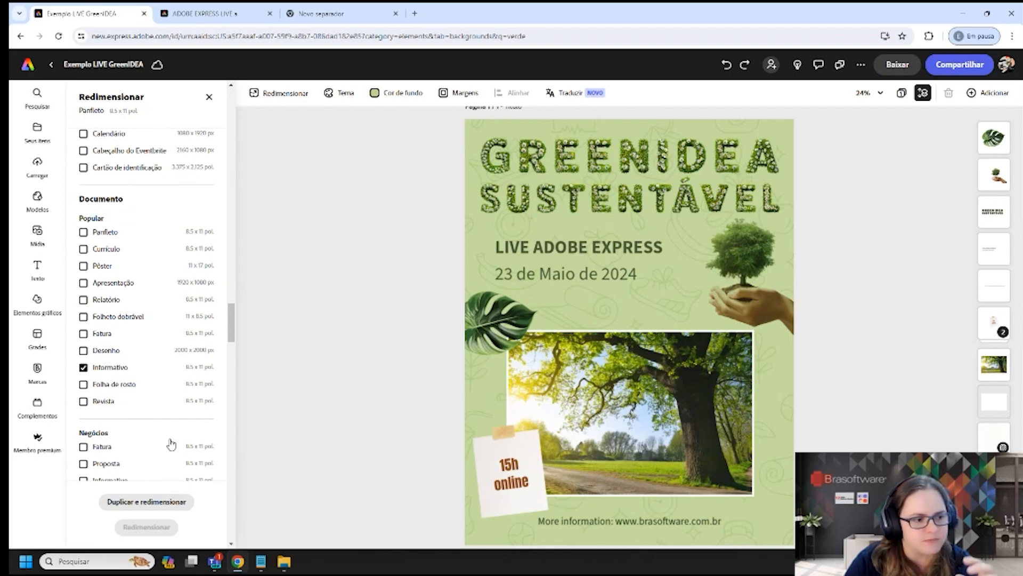
{"action": "left_click", "coordinate": [146, 502]}
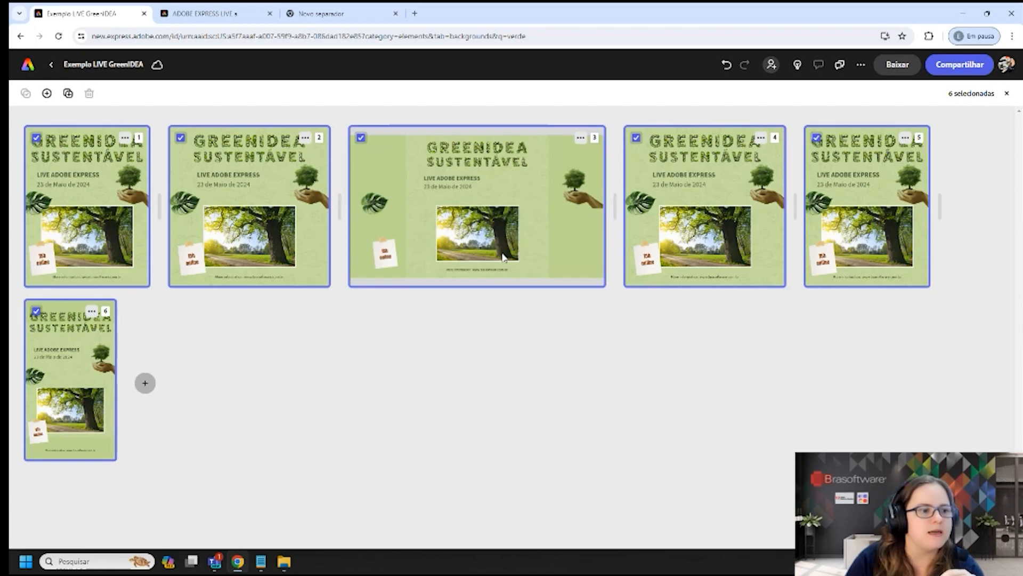
- On the square Instagram post page, shift the hands-and-tree image slightly right and enlarge the monstera leaf to overlap the photo's corner
{"action": "left_click", "coordinate": [255, 212]}
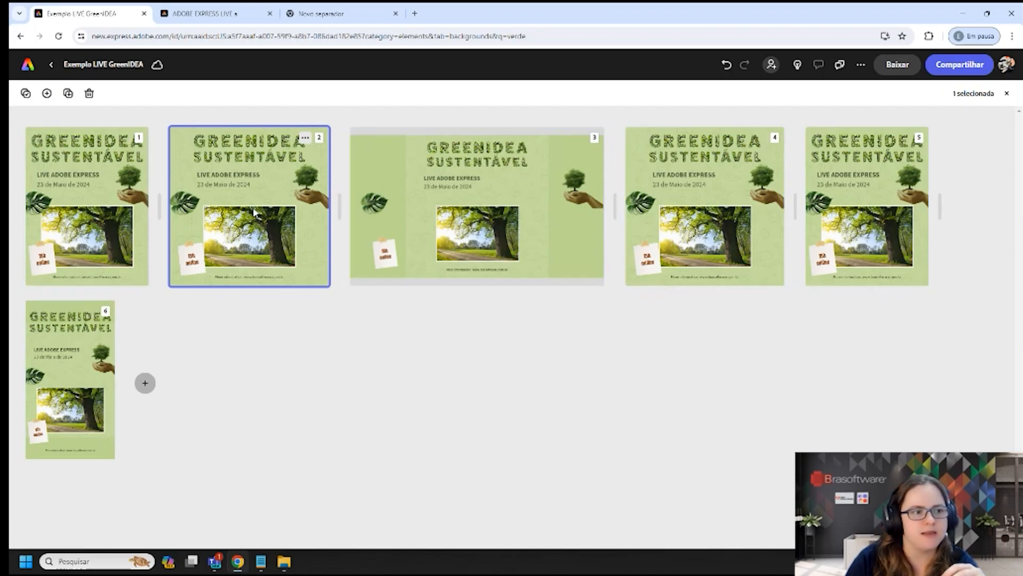
{"action": "double_click", "coordinate": [250, 179]}
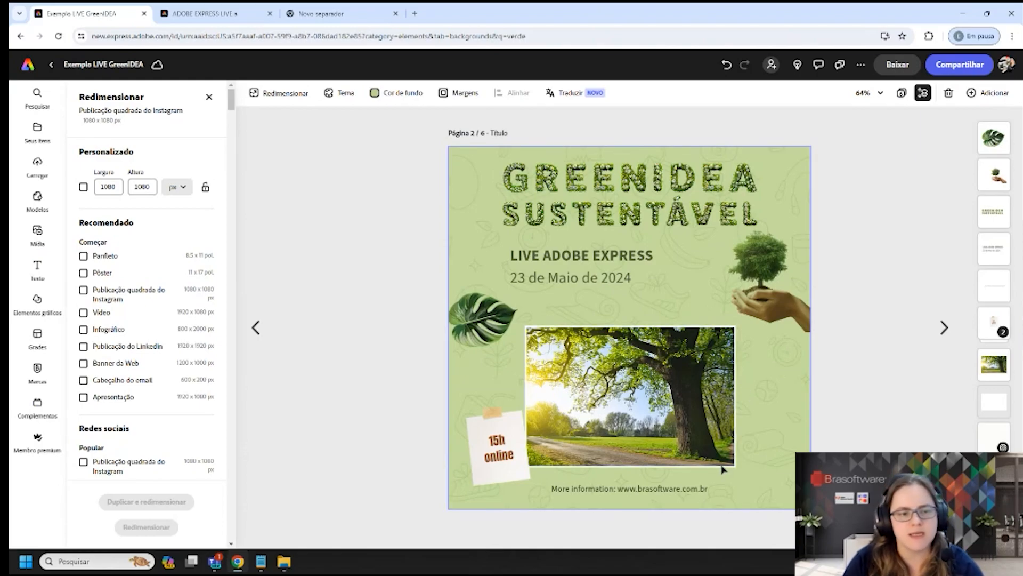
{"action": "left_click", "coordinate": [772, 312]}
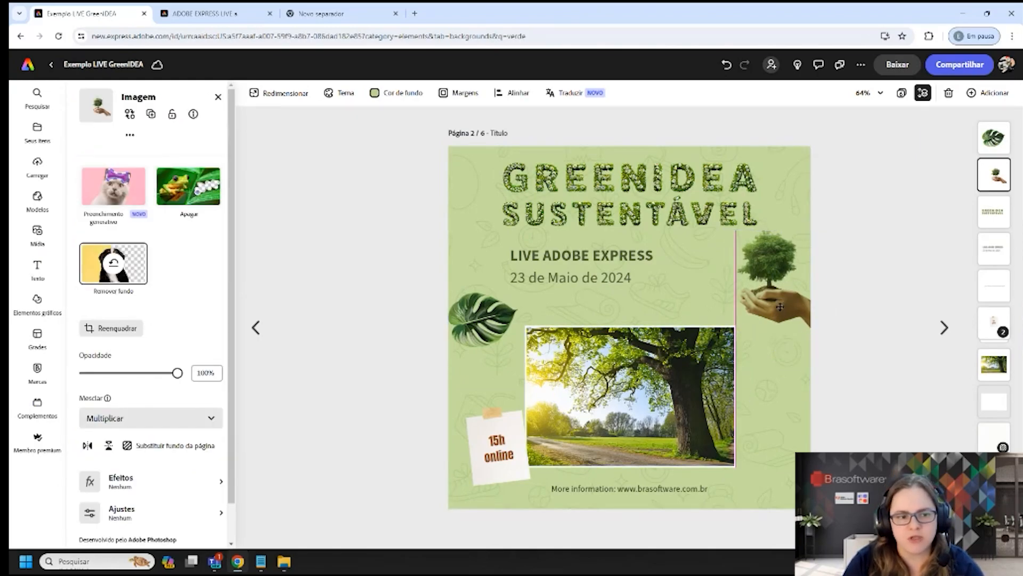
{"action": "left_click", "coordinate": [494, 326]}
{"action": "mouse_move", "coordinate": [525, 342]}
{"action": "left_mouse_down"}
{"action": "mouse_move", "coordinate": [554, 351]}
{"action": "mouse_move", "coordinate": [513, 336]}
{"action": "mouse_move", "coordinate": [526, 337]}
{"action": "left_mouse_up"}
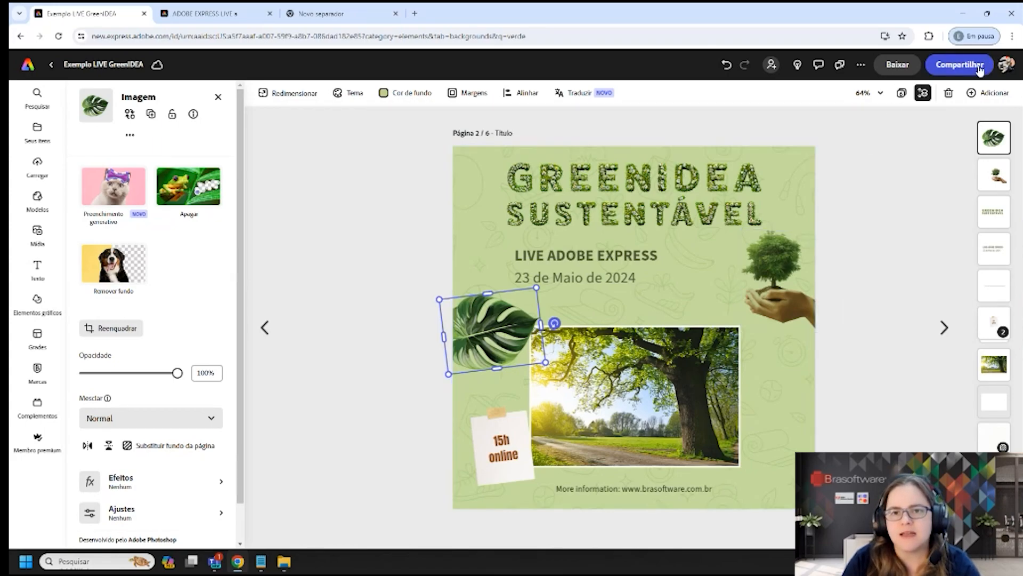
- Examine the download options and available file formats for the selected page
{"action": "left_click", "coordinate": [899, 65]}
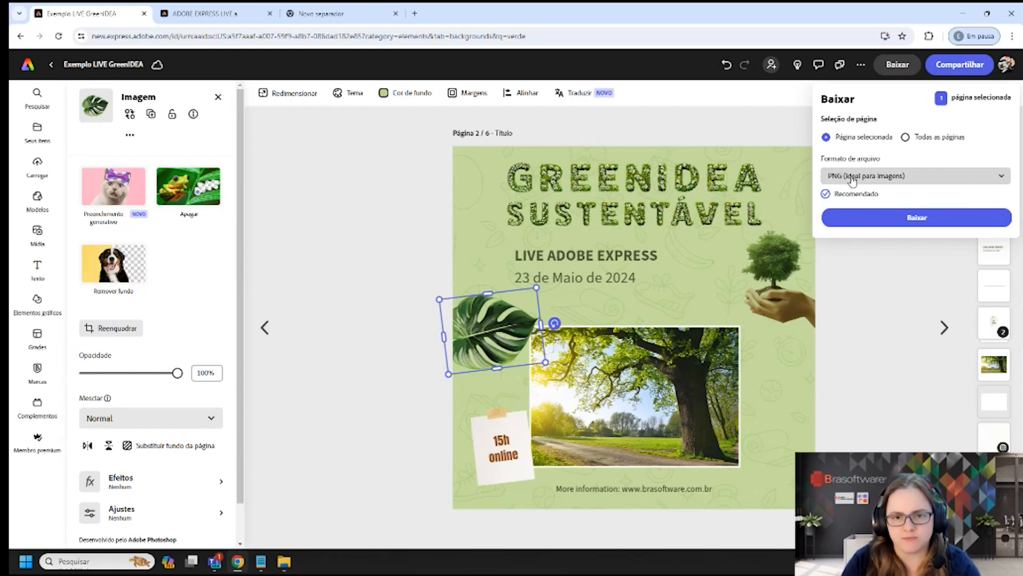
{"action": "left_click", "coordinate": [854, 180]}
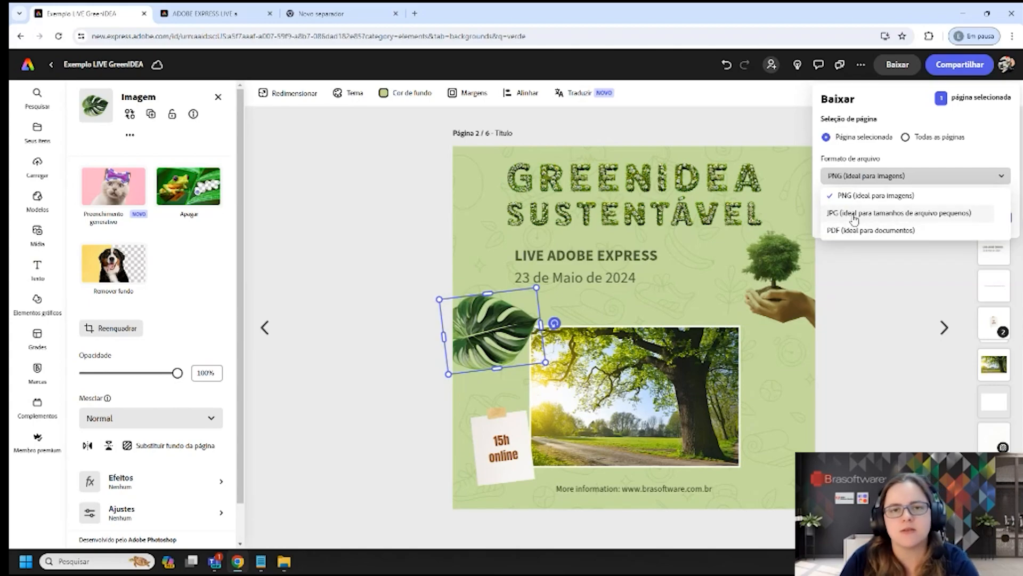
{"action": "left_click", "coordinate": [860, 245]}
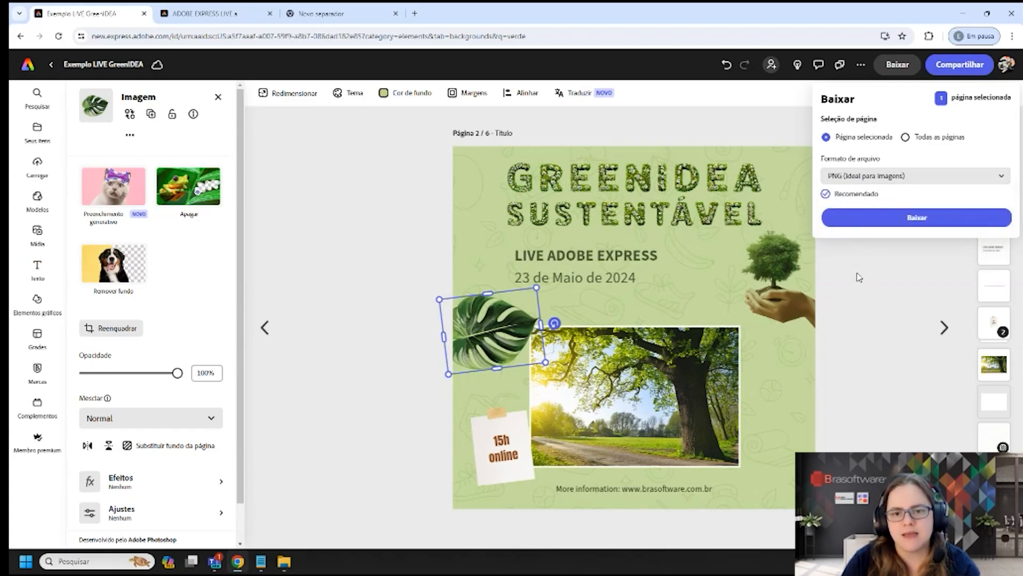
{"action": "left_click", "coordinate": [858, 273]}
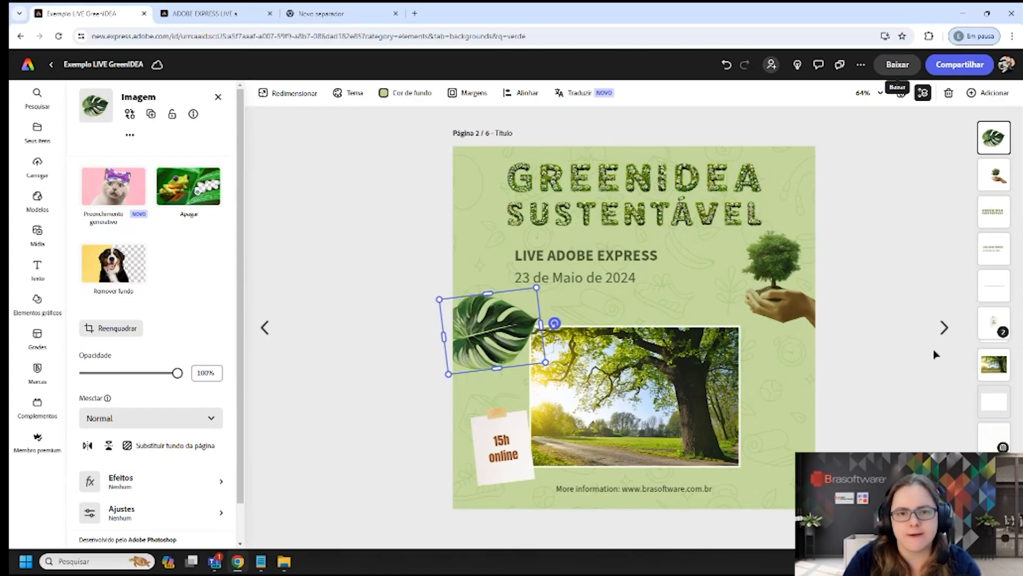
{"action": "left_click", "coordinate": [888, 171]}
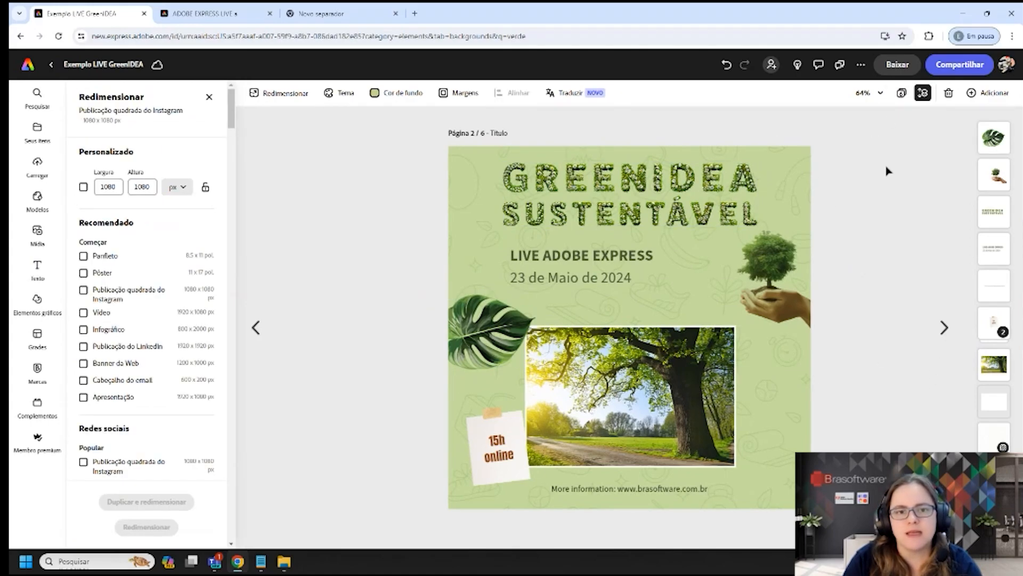
- On the Instagram story page, detach the pattern image and set it back as the full page background at 27% opacity
{"action": "left_click", "coordinate": [902, 93]}
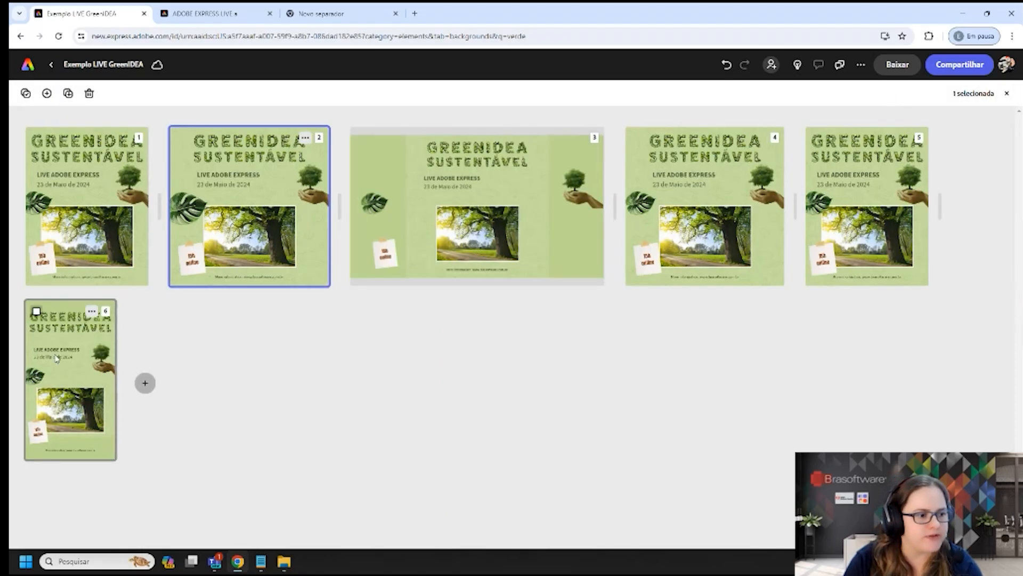
{"action": "left_click", "coordinate": [56, 357]}
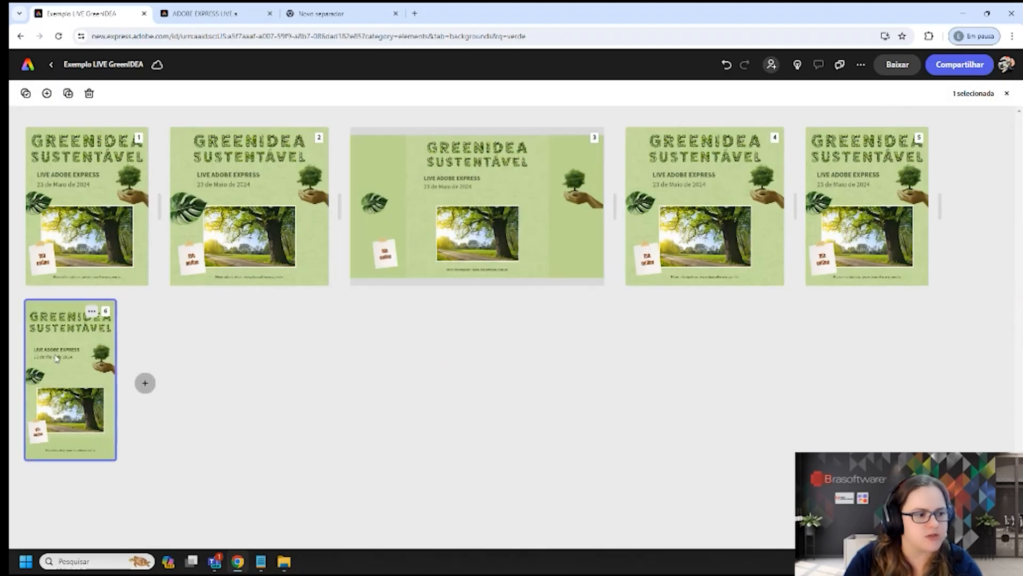
{"action": "double_click", "coordinate": [84, 357]}
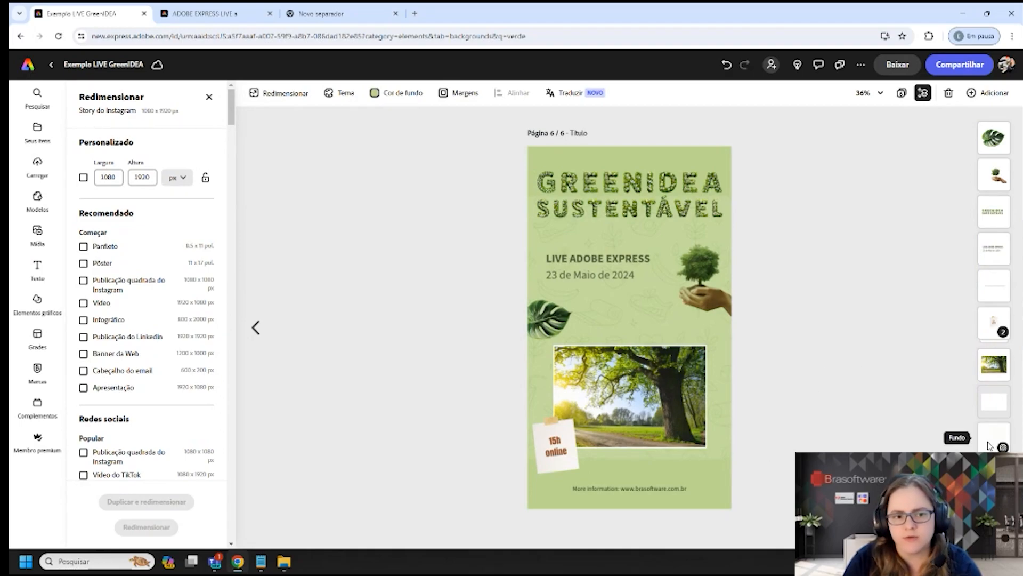
{"action": "left_click", "coordinate": [691, 326]}
{"action": "left_click", "coordinate": [166, 369]}
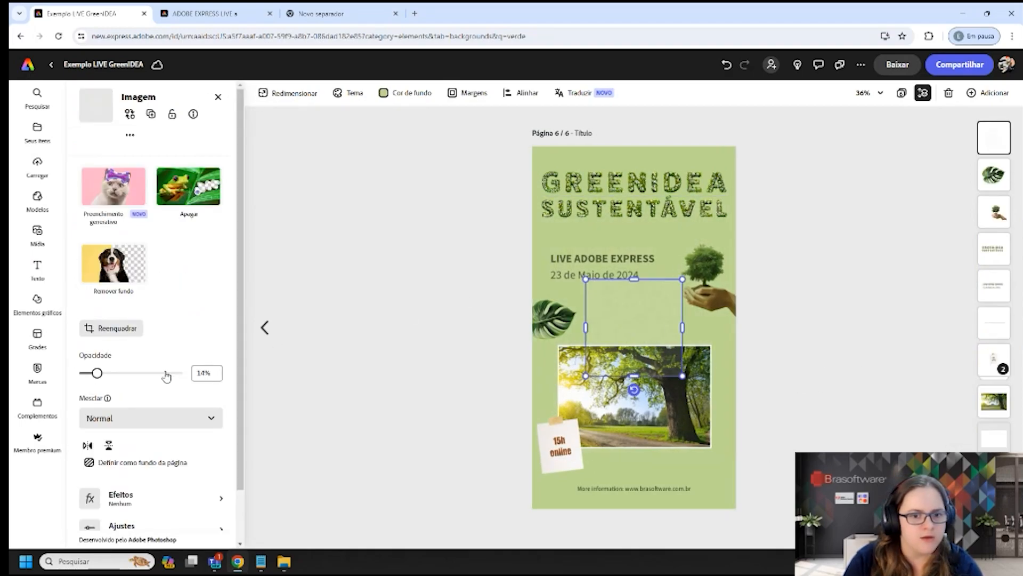
{"action": "left_click_drag", "start_coordinate": [166, 375], "coordinate": [109, 374]}
{"action": "left_click", "coordinate": [137, 463]}
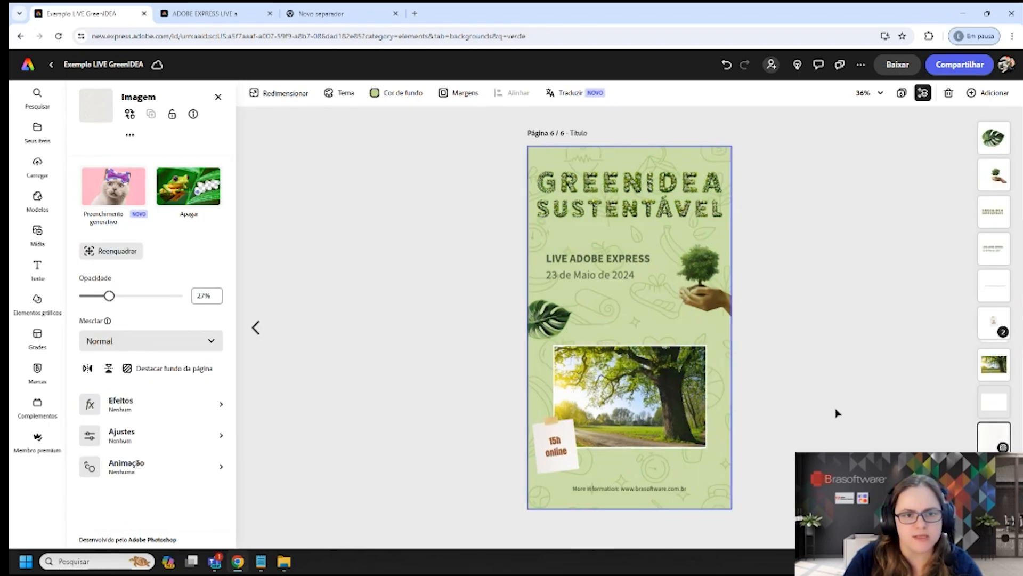
{"action": "left_click", "coordinate": [827, 339]}
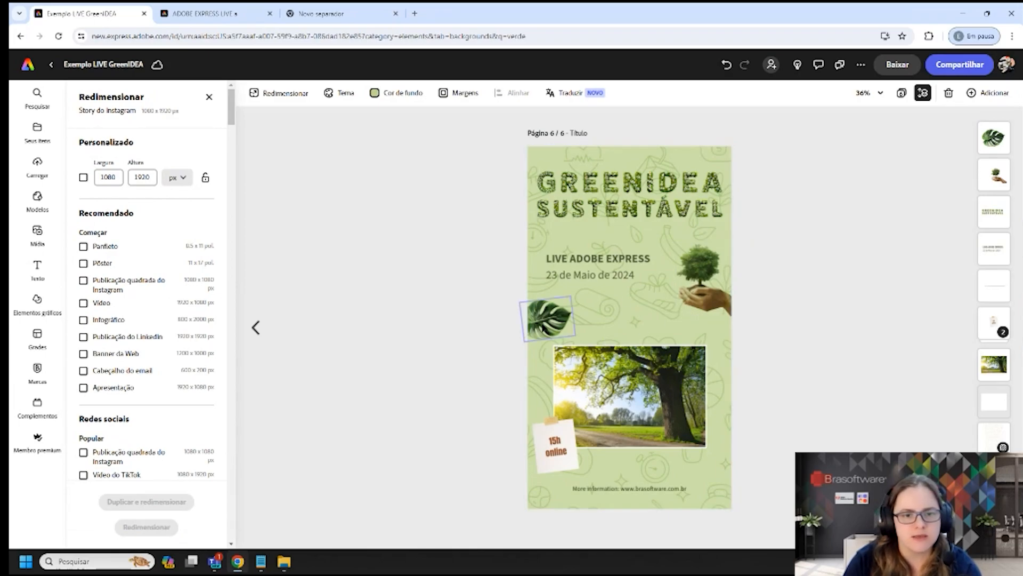
- Review the entrance, loop and exit animations for the story page's monstera leaf and apply the Giro entrance
{"action": "left_click", "coordinate": [547, 315]}
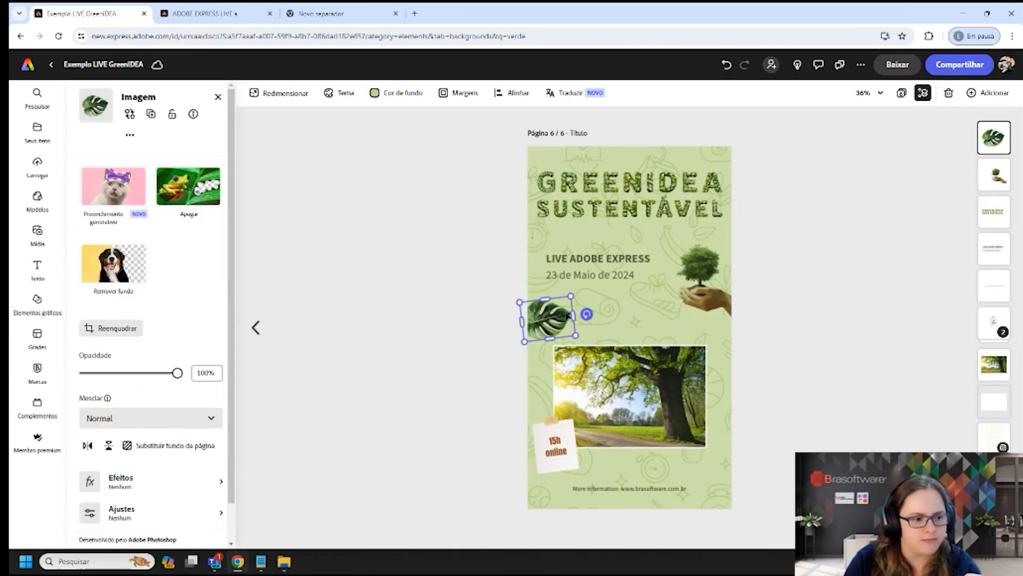
{"action": "scroll", "coordinate": [151, 533], "scroll_direction": "down", "scroll_amount": 2}
{"action": "left_click", "coordinate": [142, 499]}
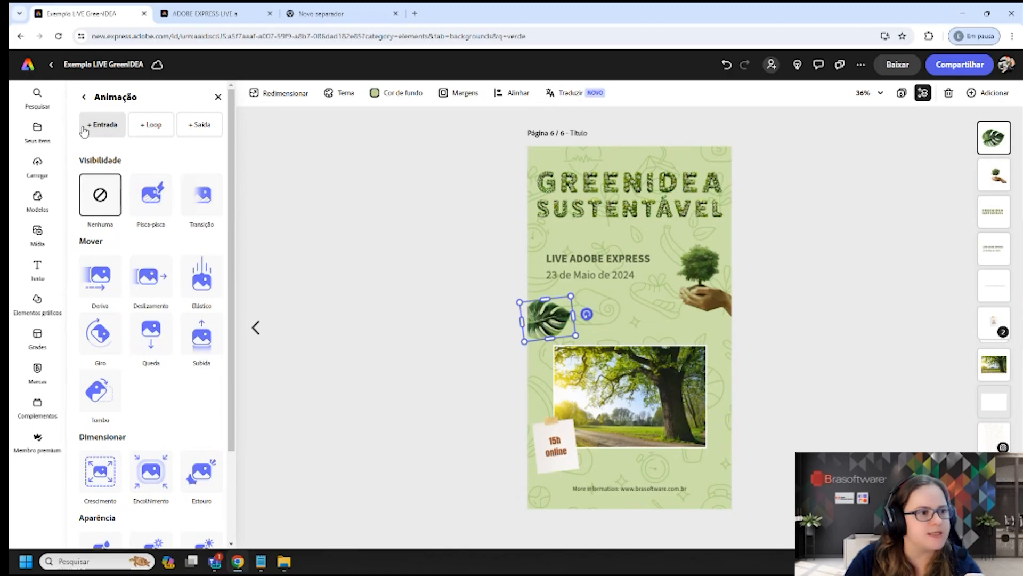
{"action": "left_click", "coordinate": [150, 126]}
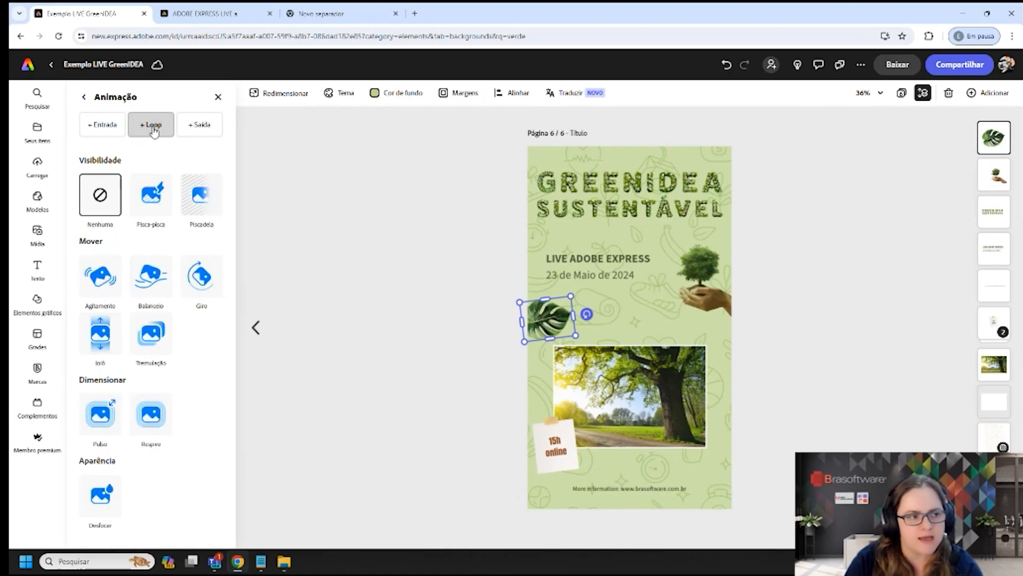
{"action": "left_click", "coordinate": [198, 124]}
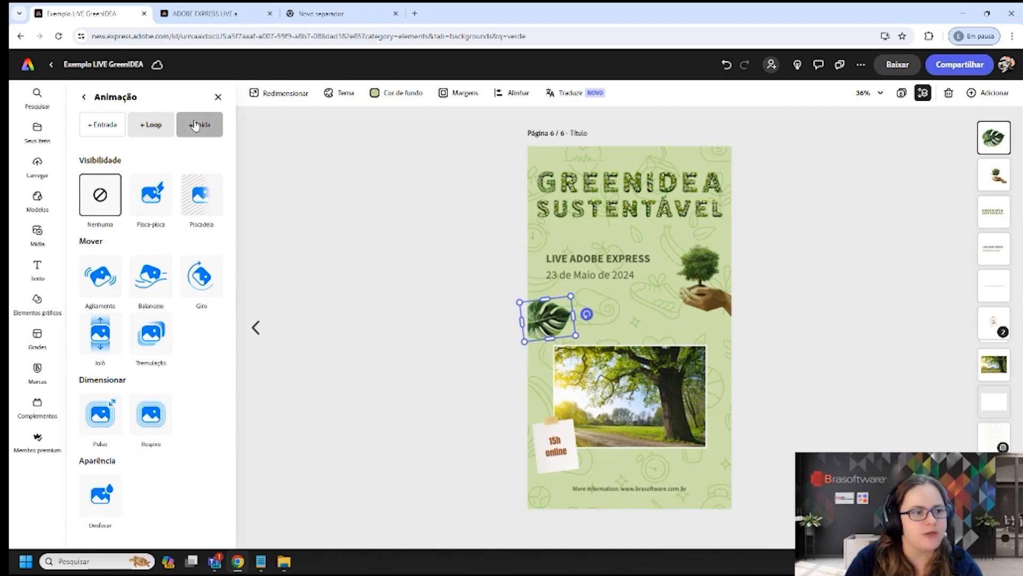
{"action": "left_click", "coordinate": [160, 124]}
{"action": "left_click", "coordinate": [98, 128]}
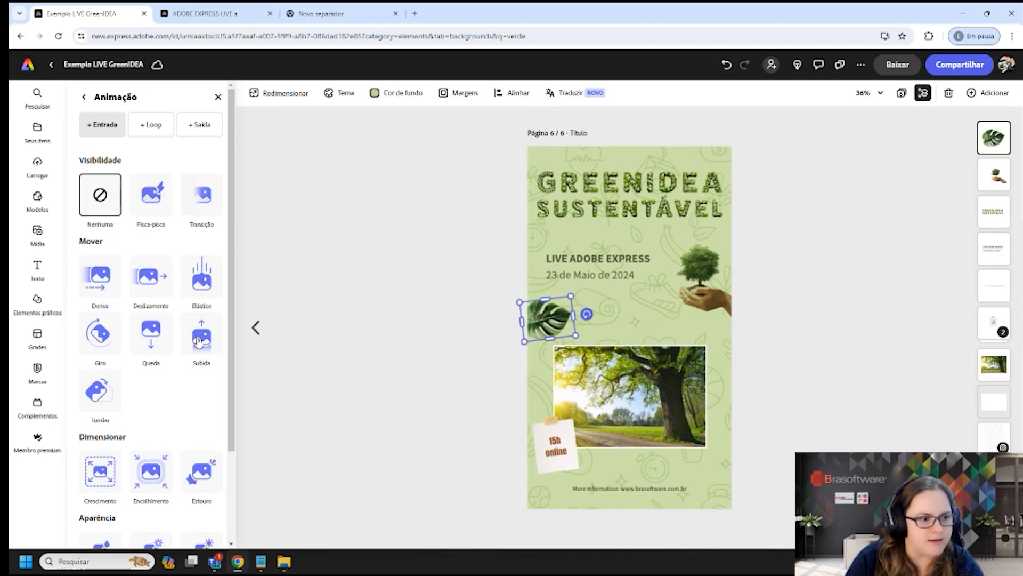
{"action": "left_click", "coordinate": [105, 343]}
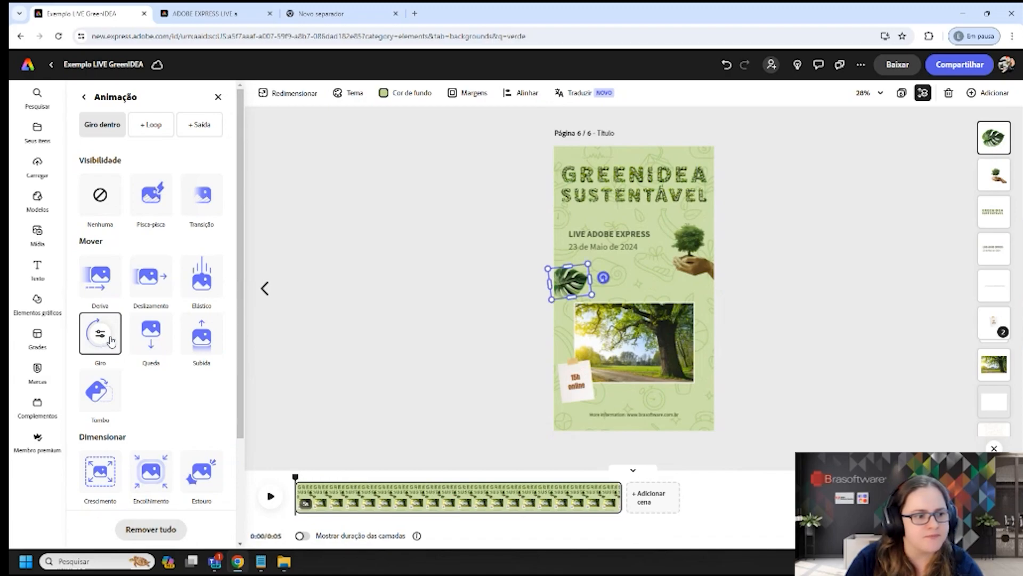
- Set the leaf's Giro entrance to a 0.7 s duration and intensity 37, and add a Balanceio loop animation
{"action": "left_click", "coordinate": [102, 336]}
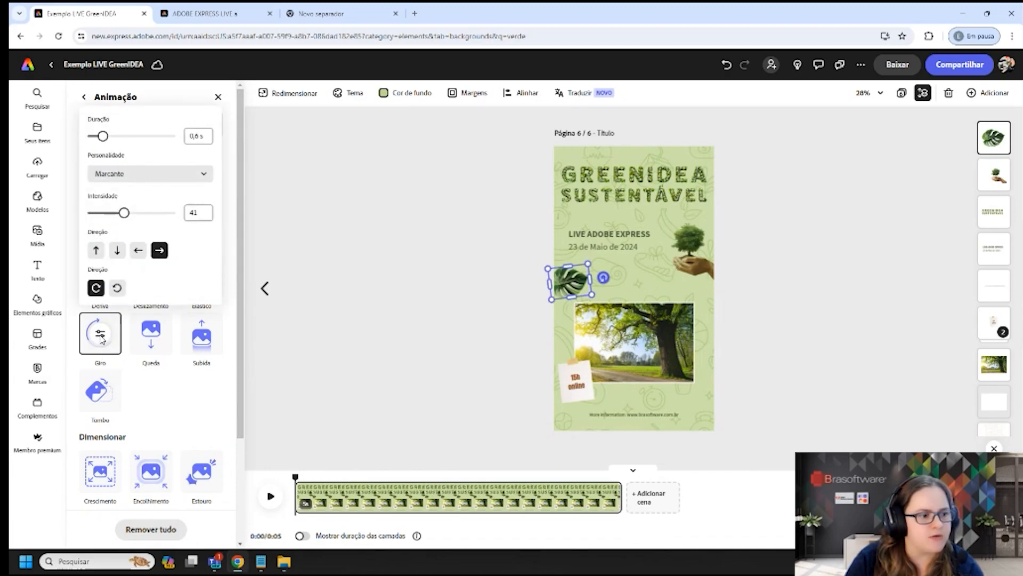
{"action": "left_click_drag", "start_coordinate": [103, 136], "coordinate": [105, 137]}
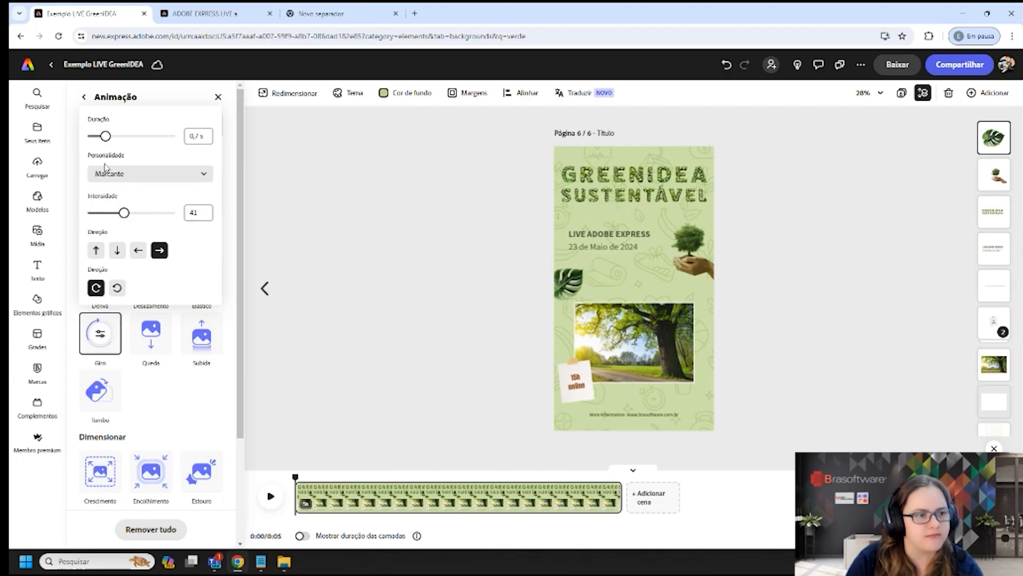
{"action": "left_click_drag", "start_coordinate": [123, 213], "coordinate": [121, 213]}
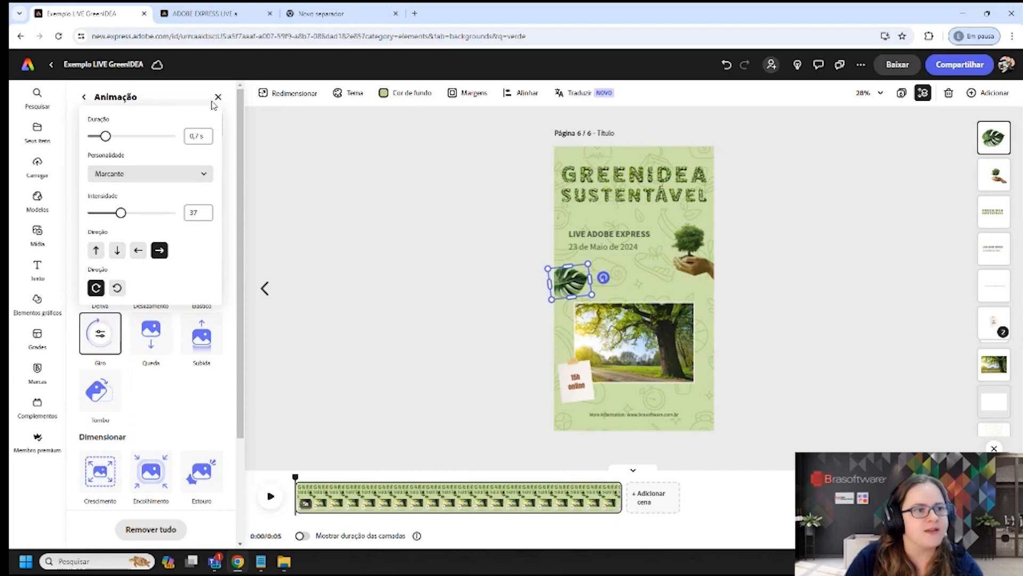
{"action": "left_click", "coordinate": [134, 100]}
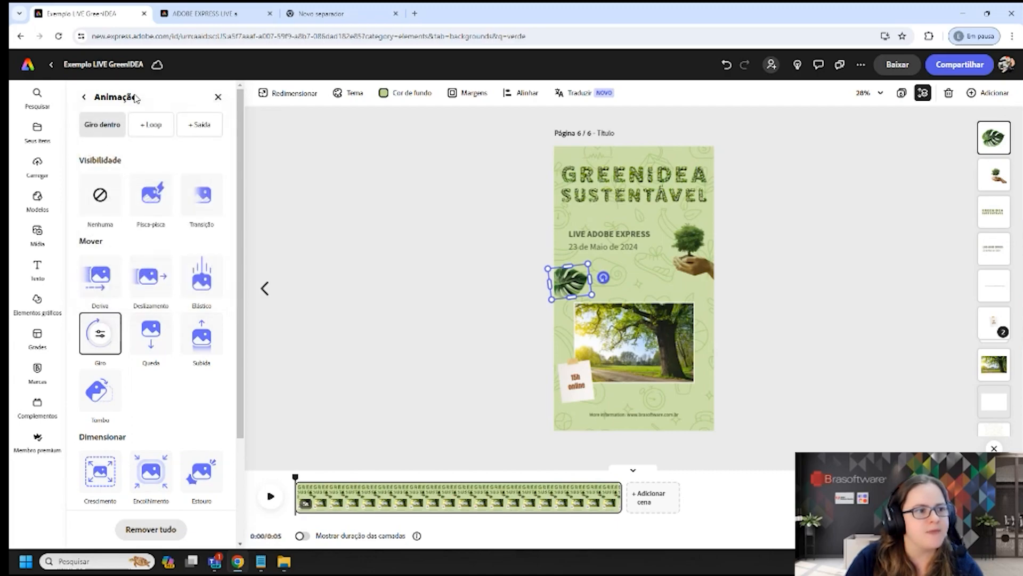
{"action": "left_click", "coordinate": [155, 130]}
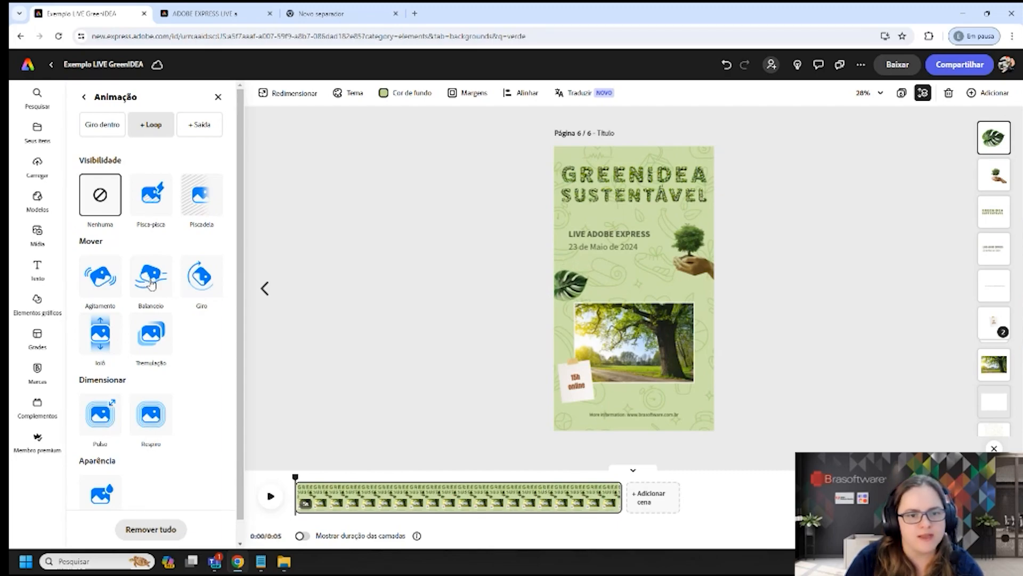
{"action": "left_click", "coordinate": [151, 285]}
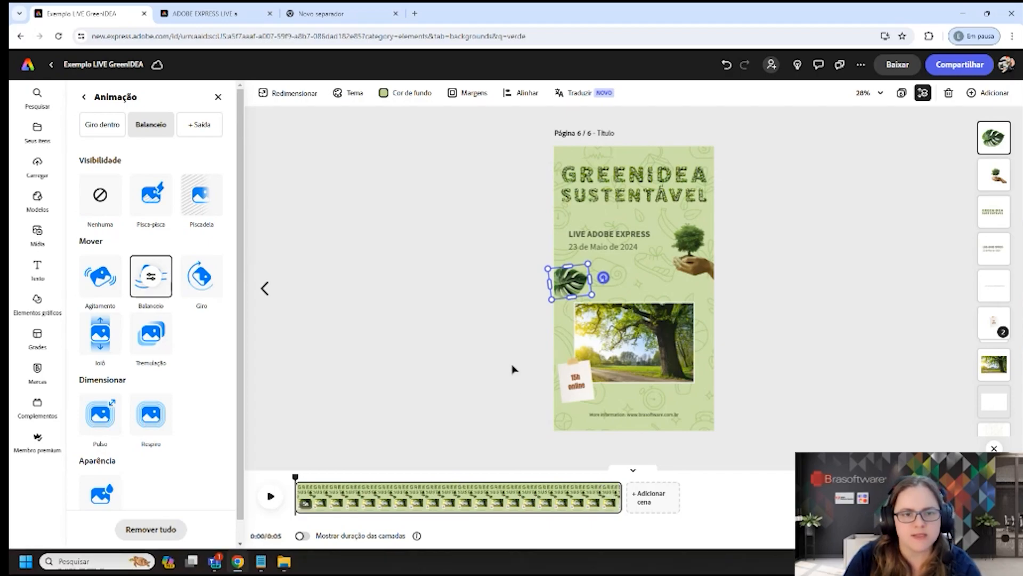
- Apply the Deslizamento entrance animation to the GREENIDEA SUSTENTÁVEL title
{"action": "left_click", "coordinate": [604, 183]}
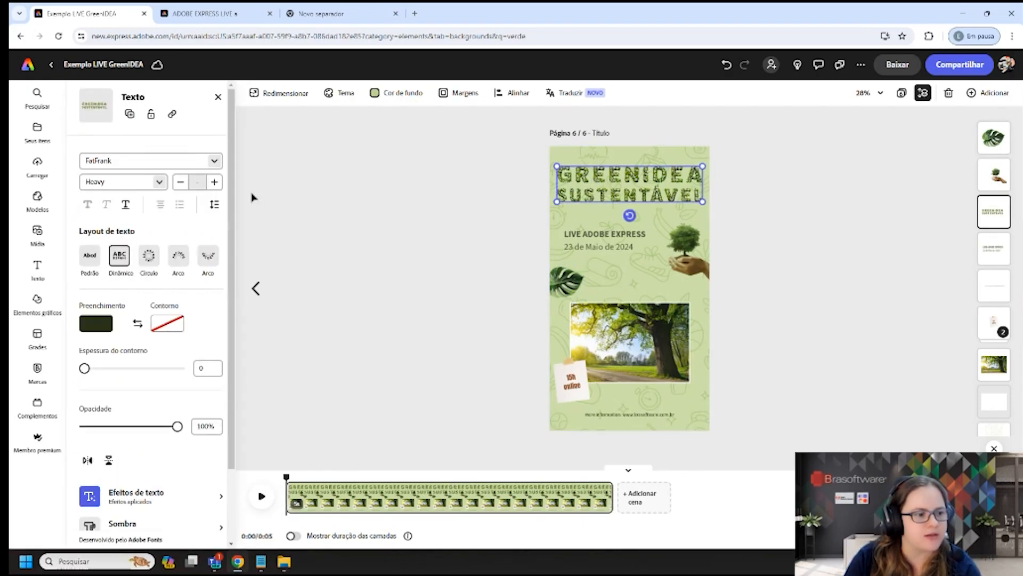
{"action": "scroll", "coordinate": [115, 496], "scroll_direction": "down", "scroll_amount": 2}
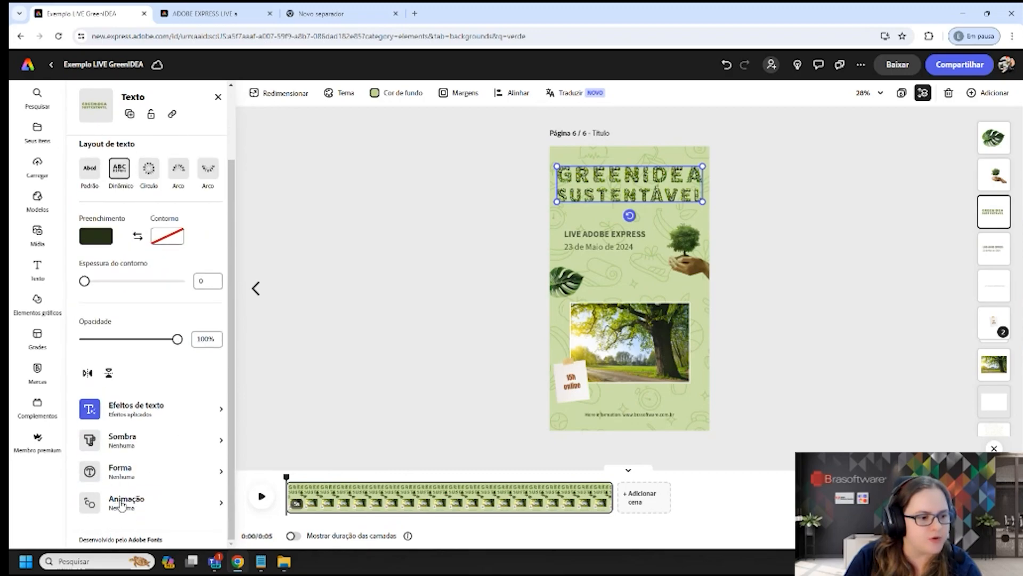
{"action": "left_click", "coordinate": [122, 506]}
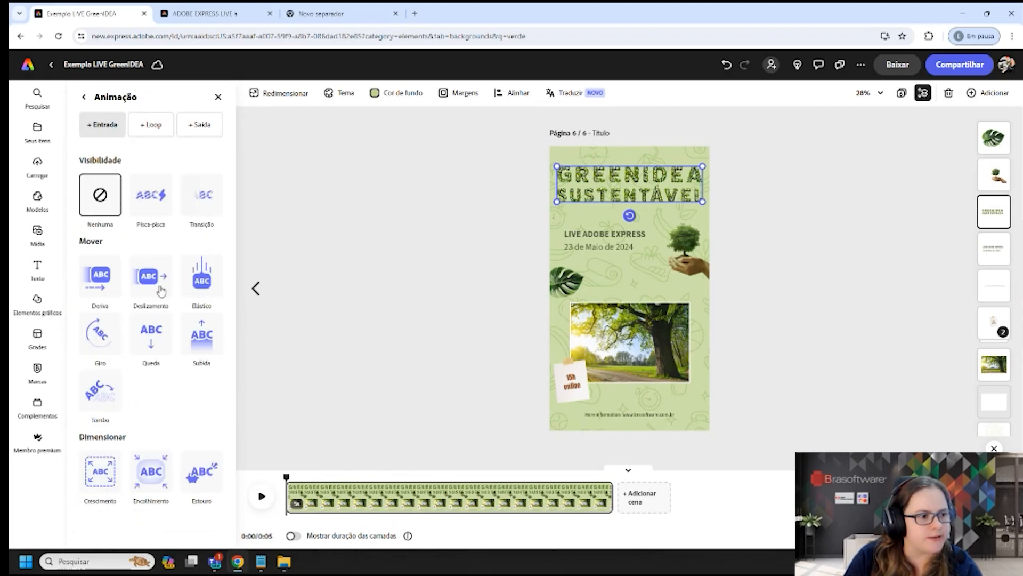
{"action": "left_click", "coordinate": [137, 281]}
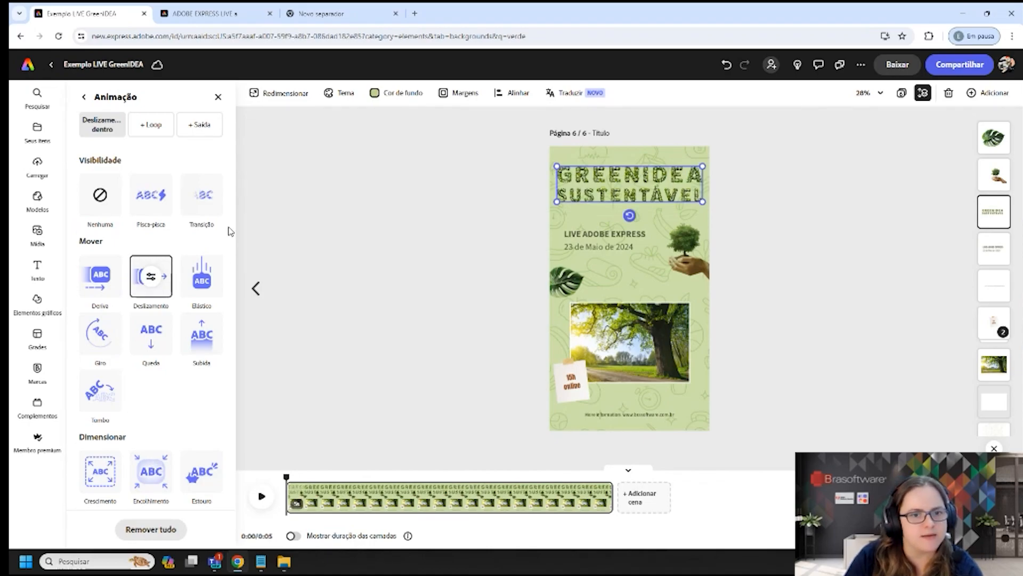
- Apply the Transição entrance animation to the hand-and-tree image
{"action": "left_click", "coordinate": [689, 241]}
{"action": "scroll", "coordinate": [201, 349], "scroll_direction": "down", "scroll_amount": 2}
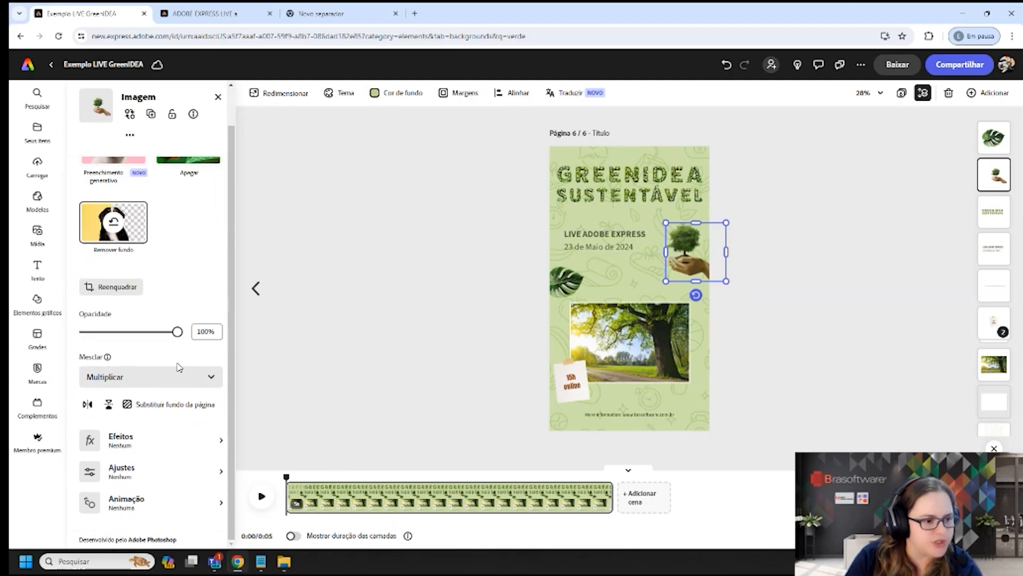
{"action": "left_click", "coordinate": [137, 504]}
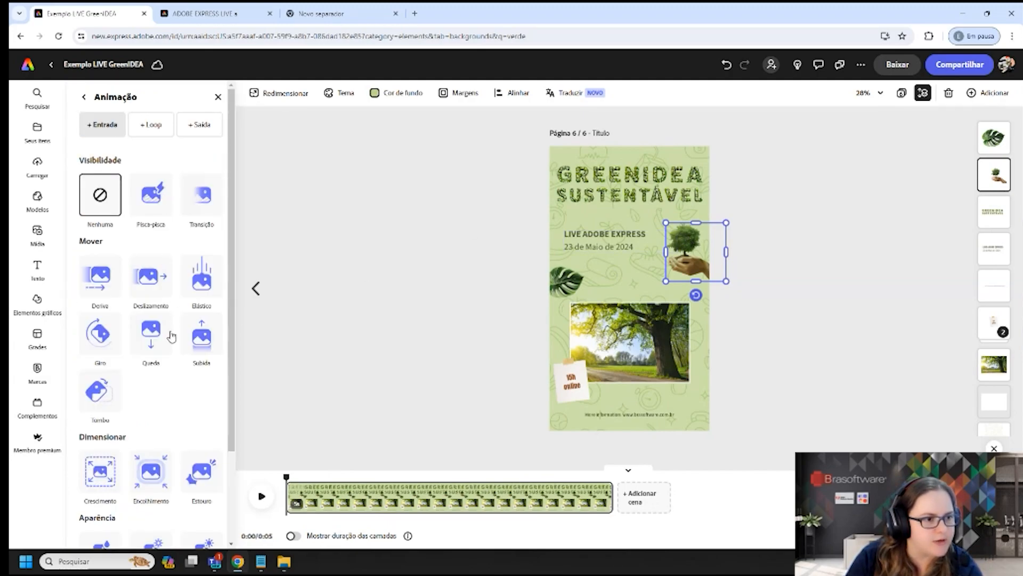
{"action": "left_click", "coordinate": [206, 198]}
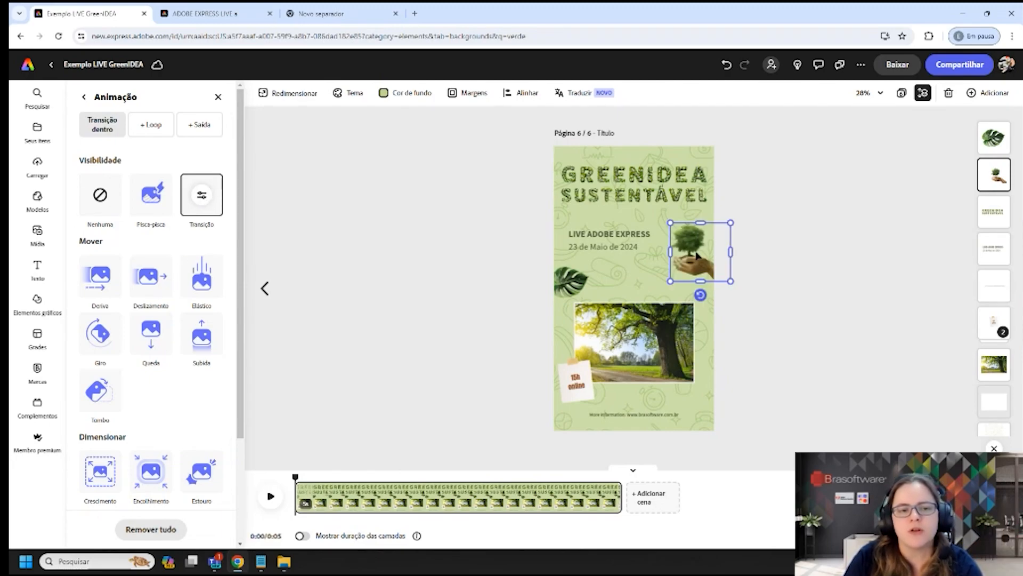
- Preview the animated story and shorten its scene to about 2.9 s
{"action": "left_click", "coordinate": [271, 497]}
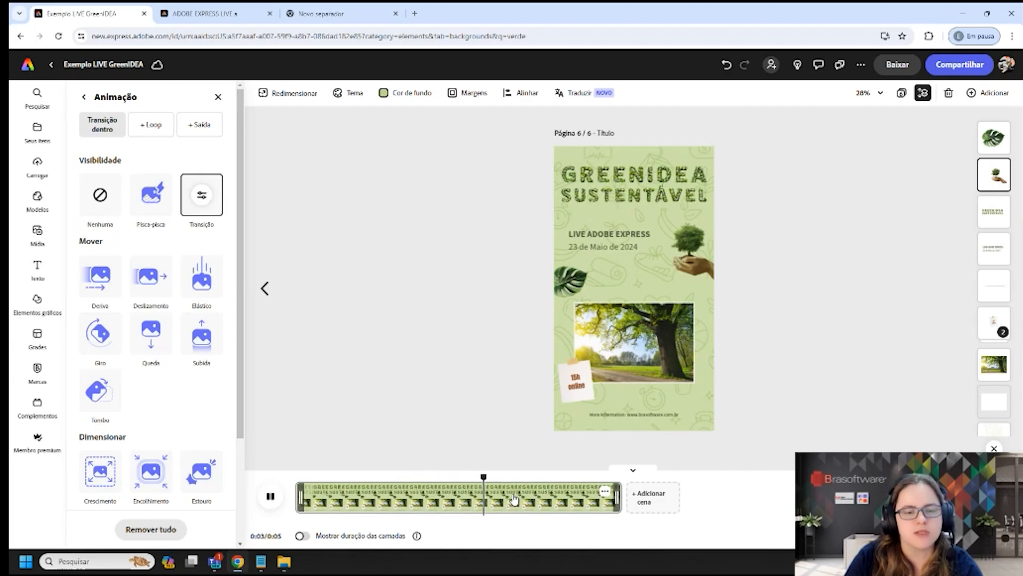
{"action": "left_click_drag", "start_coordinate": [614, 501], "coordinate": [685, 501]}
{"action": "left_click_drag", "start_coordinate": [614, 500], "coordinate": [480, 496]}
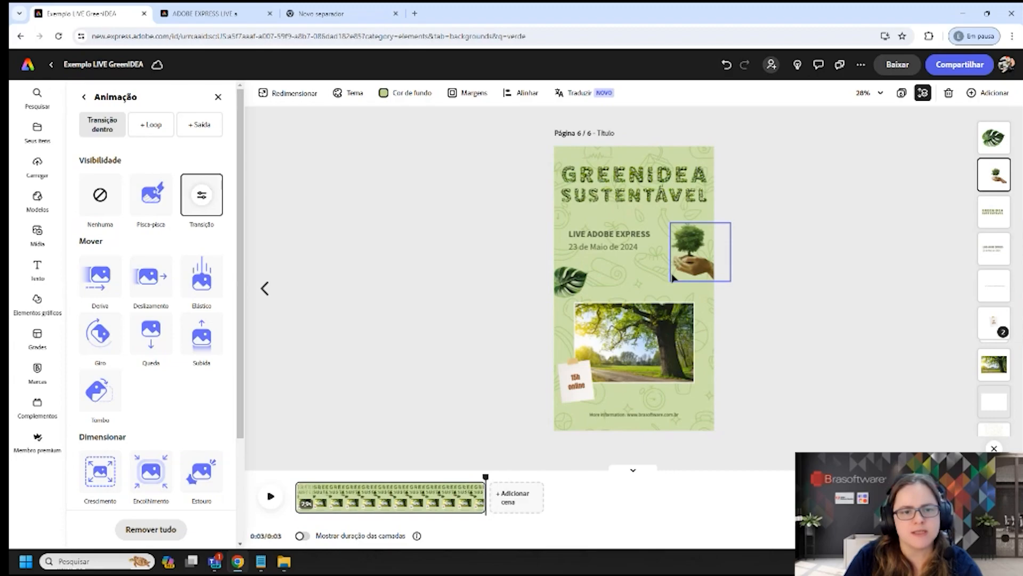
- Show the layer durations, trim the start of the monstera leaf's layer so it appears slightly after the scene begins, and play the result
{"action": "left_click", "coordinate": [571, 282]}
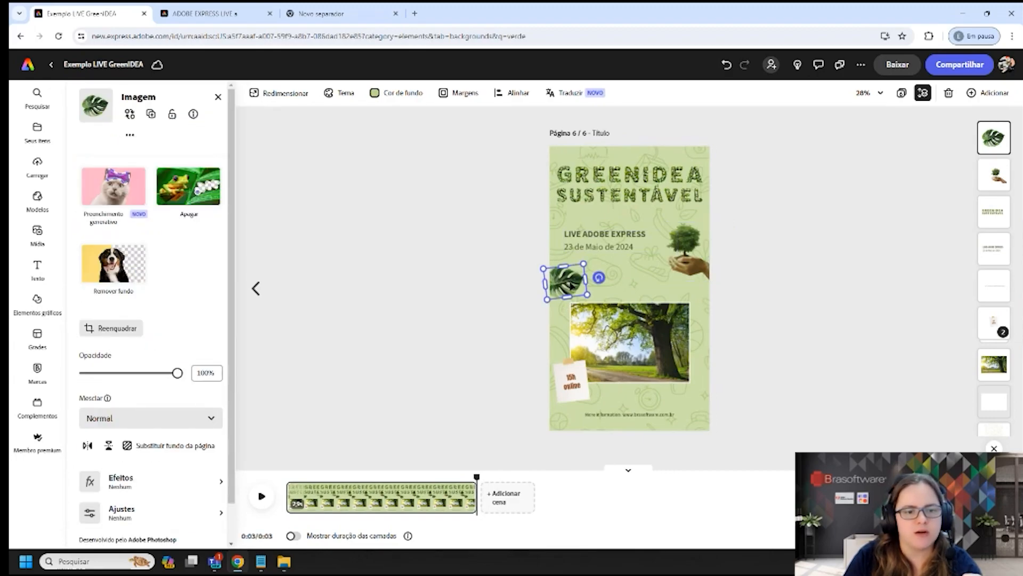
{"action": "left_click", "coordinate": [292, 535]}
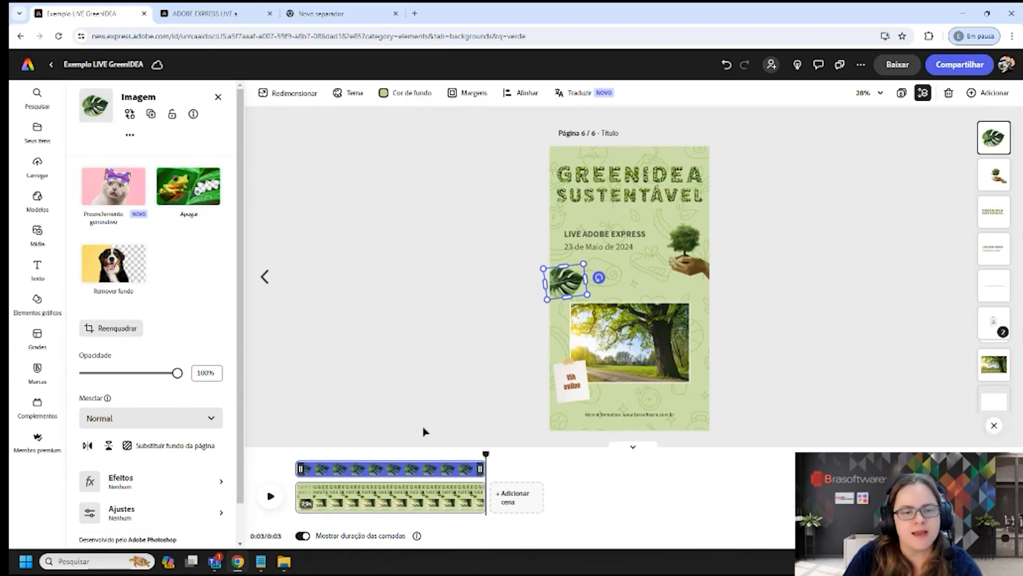
{"action": "left_click", "coordinate": [694, 258]}
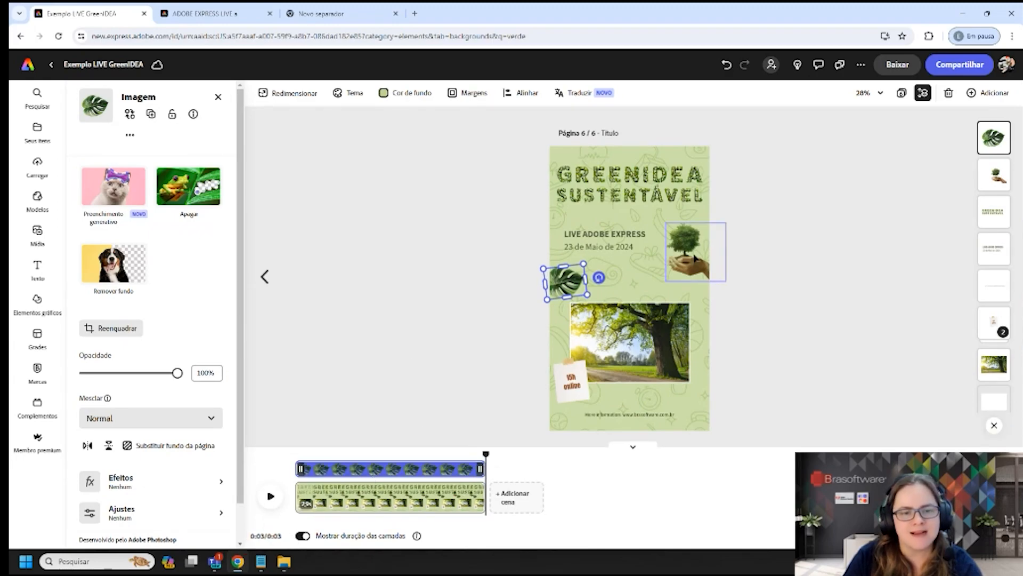
{"action": "left_click", "coordinate": [683, 193]}
{"action": "left_click", "coordinate": [679, 229]}
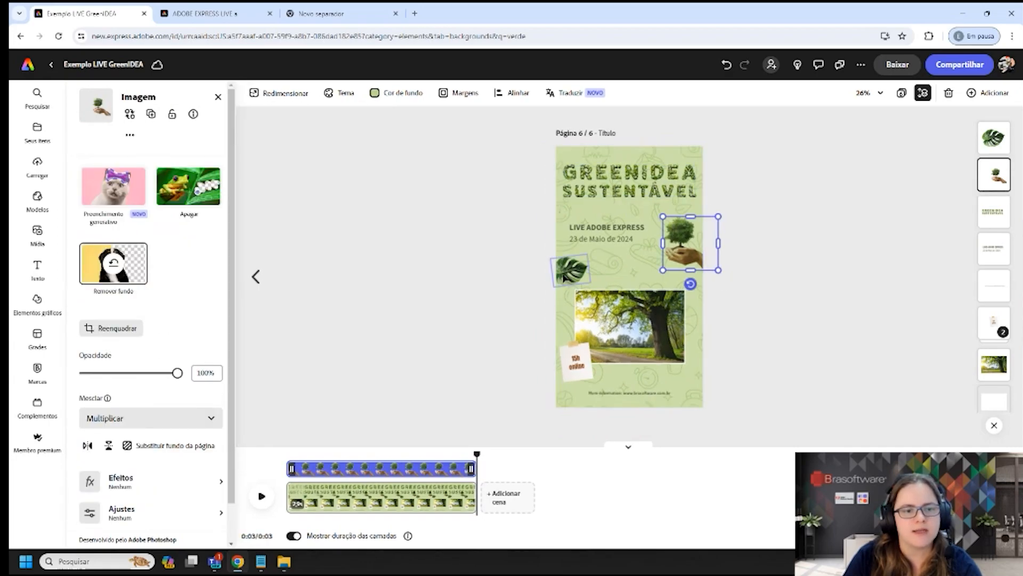
{"action": "left_click", "coordinate": [564, 276]}
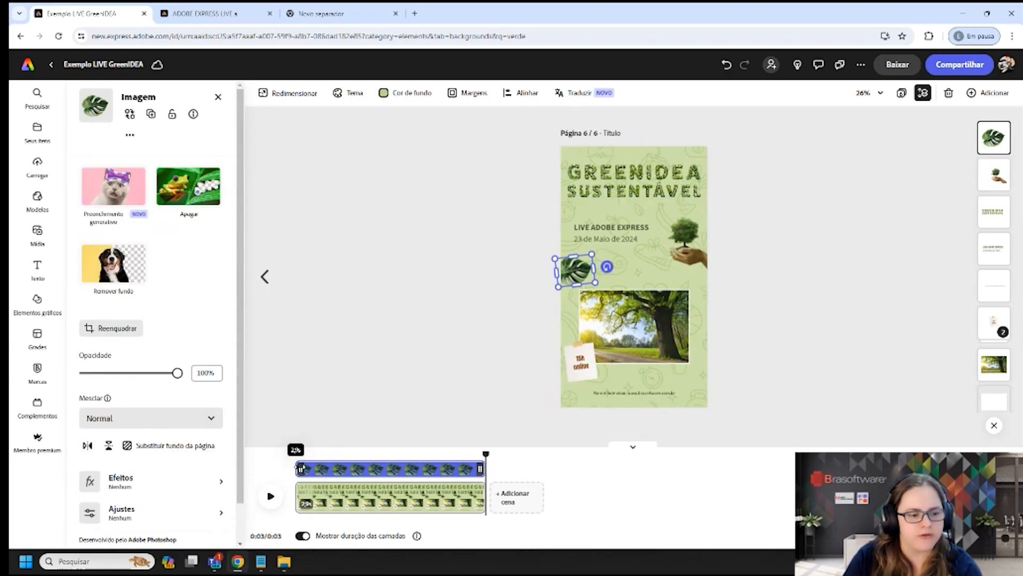
{"action": "mouse_move", "coordinate": [301, 468]}
{"action": "left_mouse_down"}
{"action": "mouse_move", "coordinate": [327, 468]}
{"action": "mouse_move", "coordinate": [295, 456]}
{"action": "left_mouse_up"}
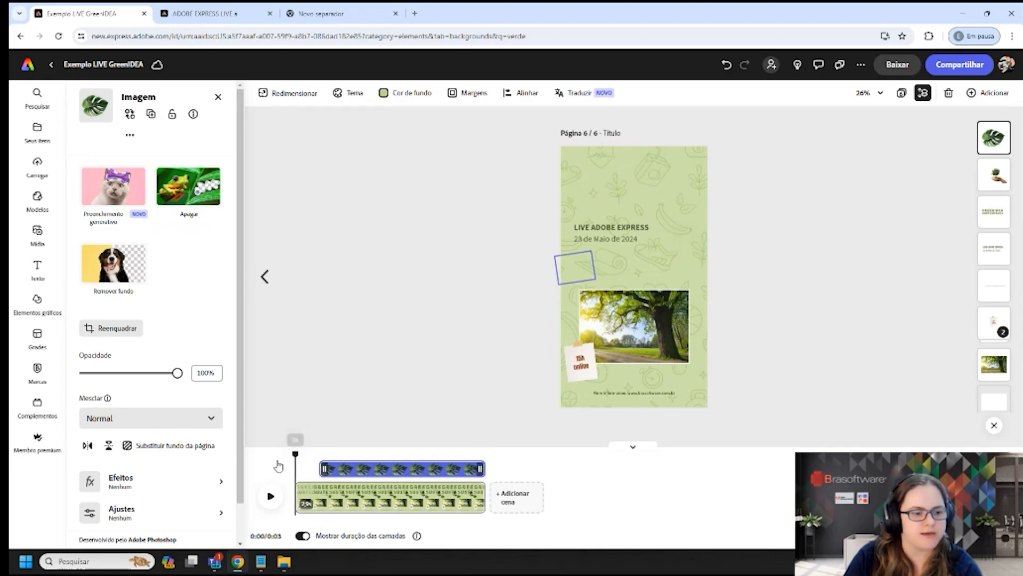
{"action": "left_click", "coordinate": [271, 496]}
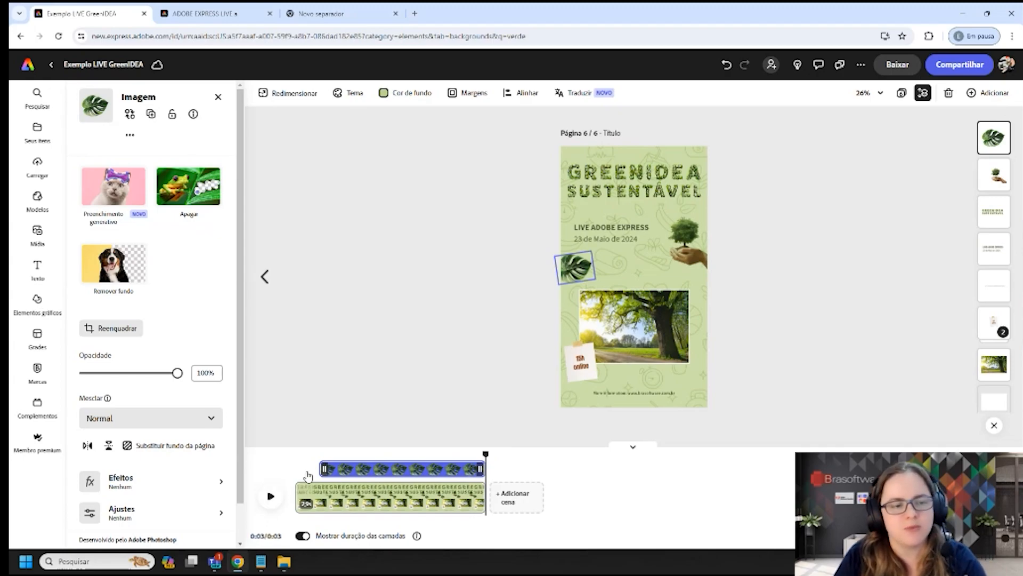
- Add a second scene to the story, shorten it to about 3.5 s and place the playhead inside it
{"action": "left_click", "coordinate": [510, 497]}
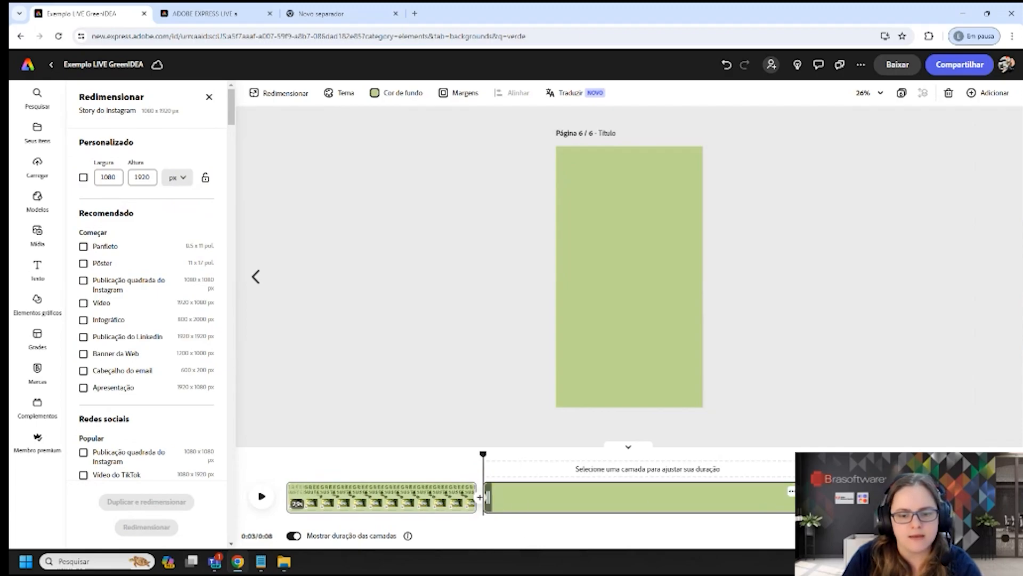
{"action": "left_click_drag", "start_coordinate": [793, 499], "coordinate": [705, 502]}
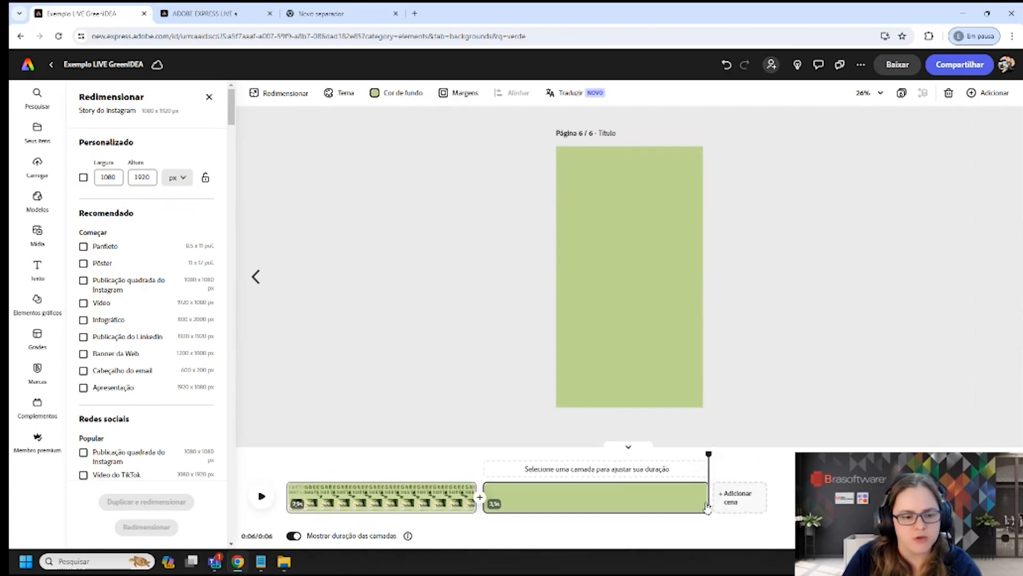
{"action": "left_click", "coordinate": [537, 498]}
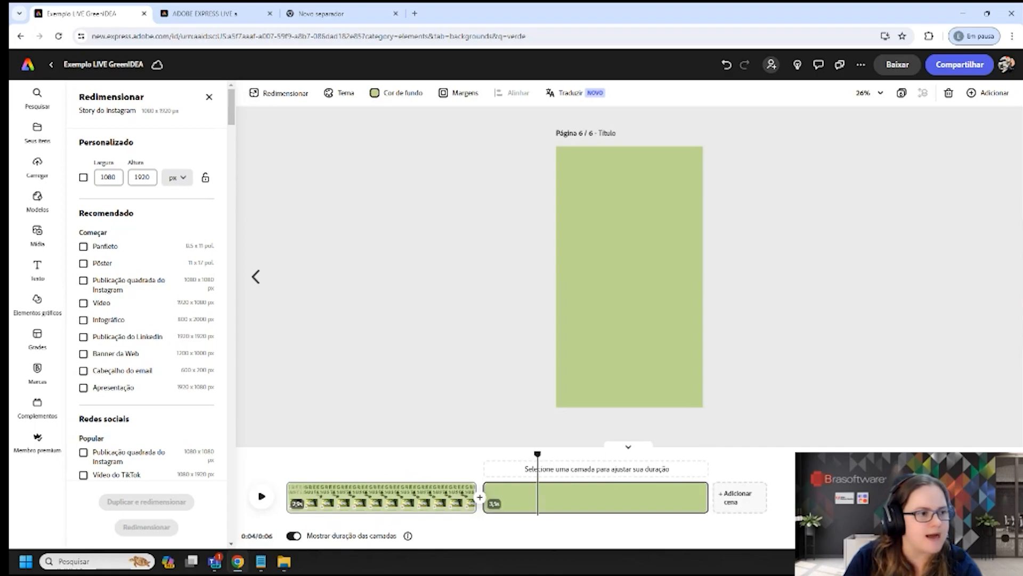
- Upload the video Arvores1.mp4 from the GREEN IDEA > VIDEOS folder into the new scene
{"action": "left_click", "coordinate": [36, 164]}
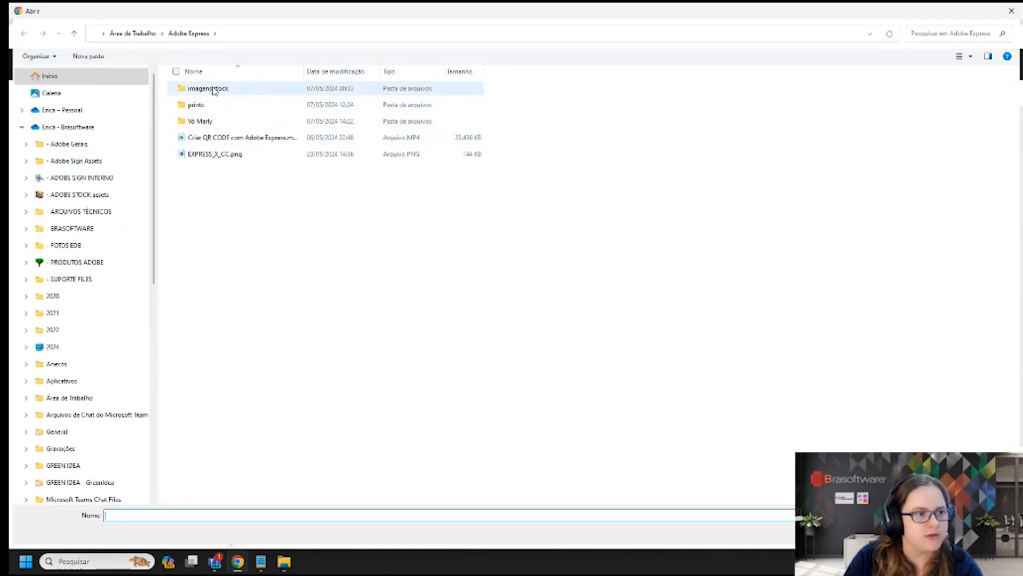
{"action": "left_click", "coordinate": [140, 33]}
{"action": "double_click", "coordinate": [418, 111]}
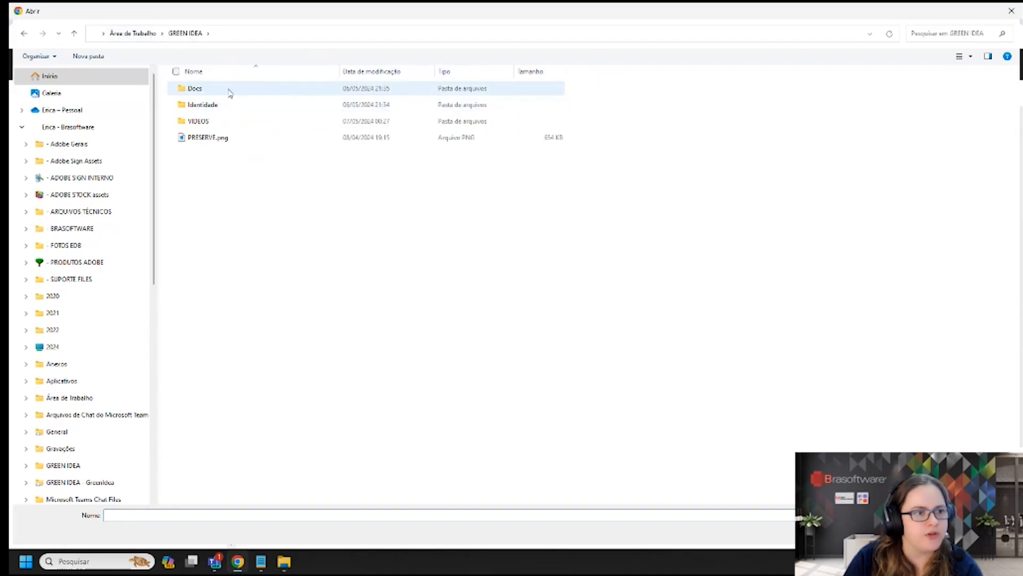
{"action": "double_click", "coordinate": [213, 117]}
{"action": "left_click", "coordinate": [198, 107]}
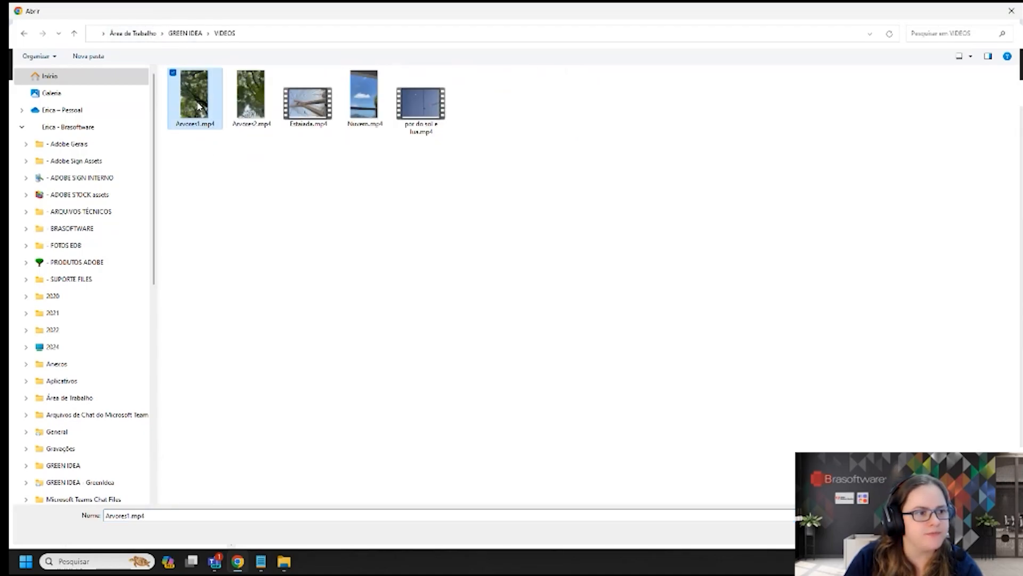
{"action": "key", "text": "Return"}
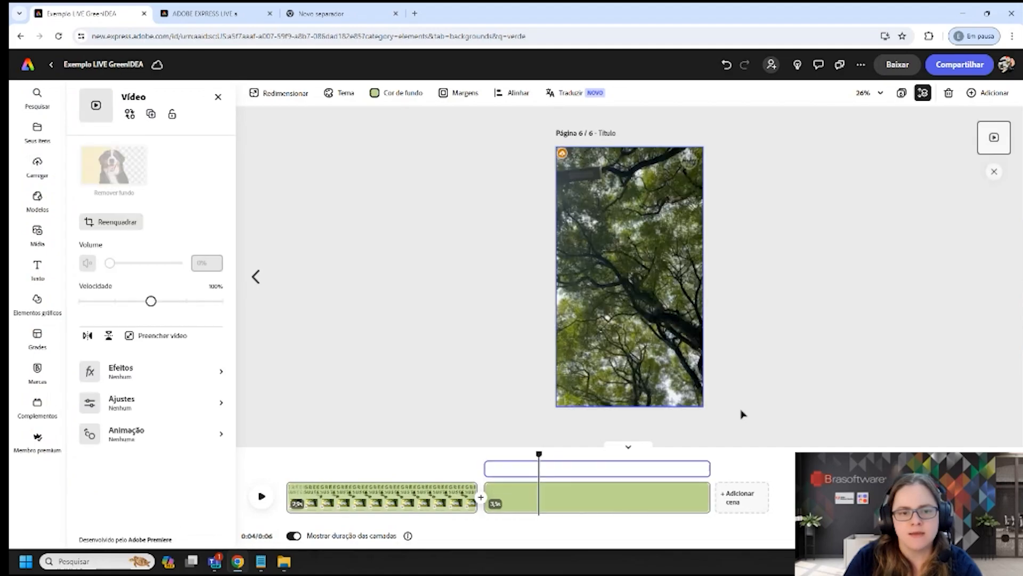
- Scrub through both scenes of the story on the timeline, return to the beginning and play the whole animation
{"action": "left_click_drag", "start_coordinate": [558, 453], "coordinate": [637, 453]}
{"action": "left_click_drag", "start_coordinate": [652, 488], "coordinate": [541, 491]}
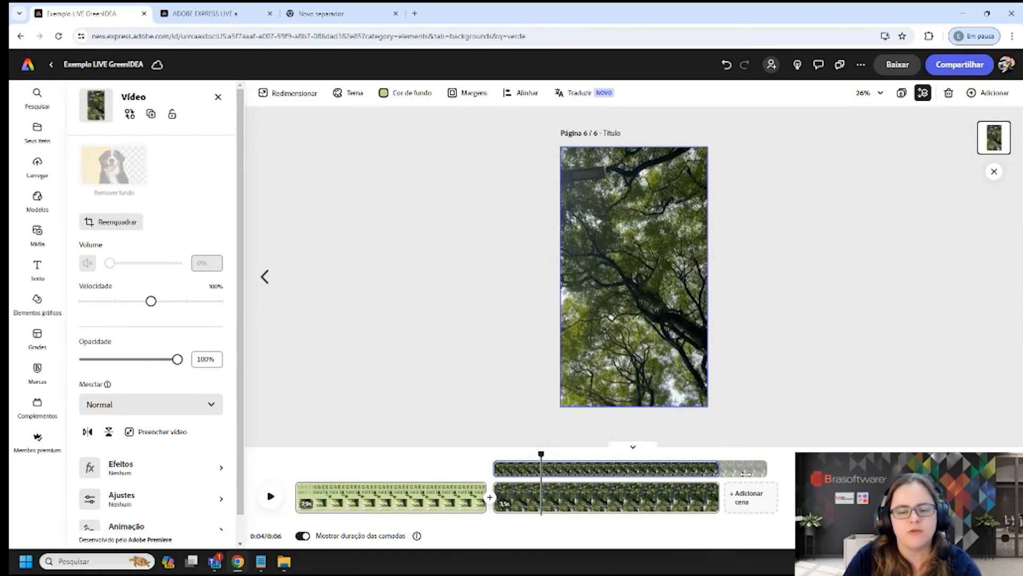
{"action": "left_click", "coordinate": [557, 494]}
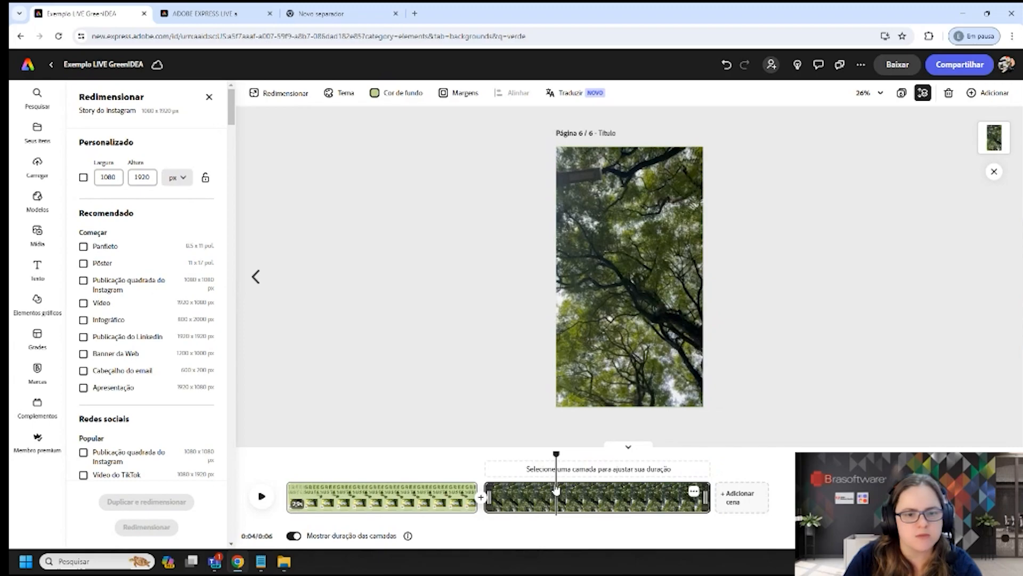
{"action": "left_click", "coordinate": [557, 490]}
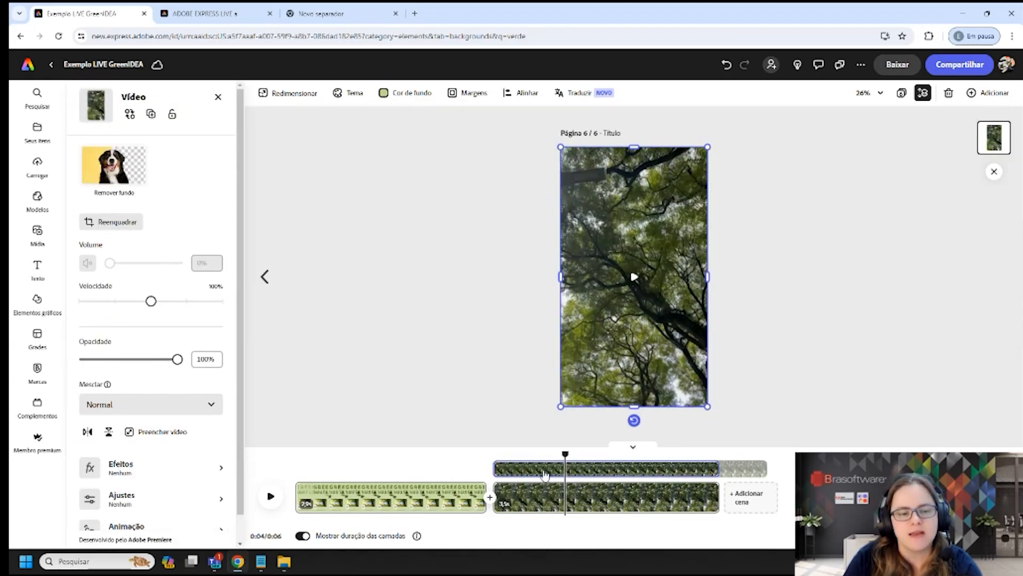
{"action": "left_click_drag", "start_coordinate": [565, 452], "coordinate": [719, 454]}
{"action": "left_click_drag", "start_coordinate": [722, 495], "coordinate": [295, 495]}
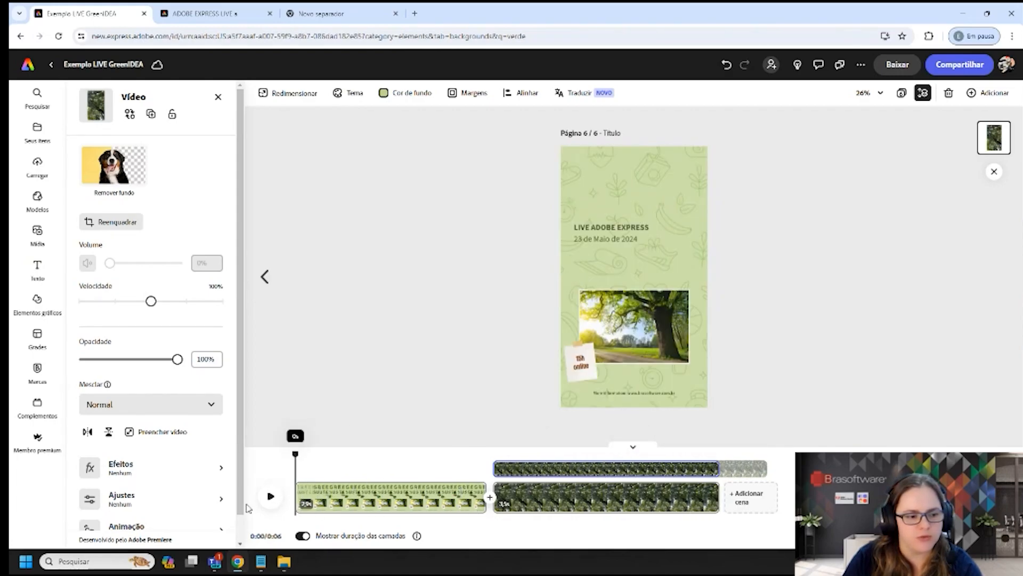
{"action": "left_click", "coordinate": [251, 506]}
{"action": "left_click", "coordinate": [263, 496]}
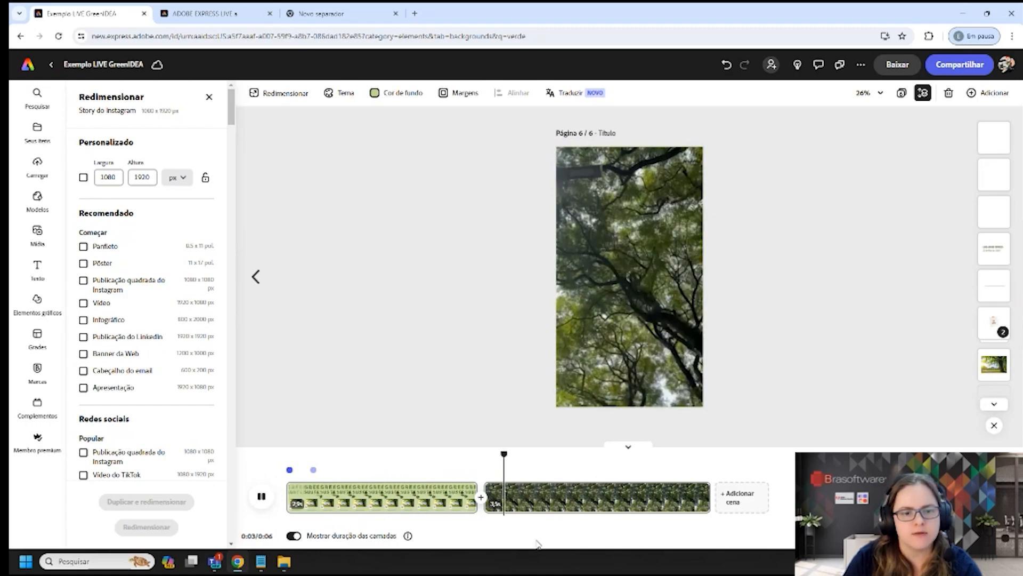
- Add a Dissolver transition between the two scenes and play the story to preview it
{"action": "left_click", "coordinate": [480, 497]}
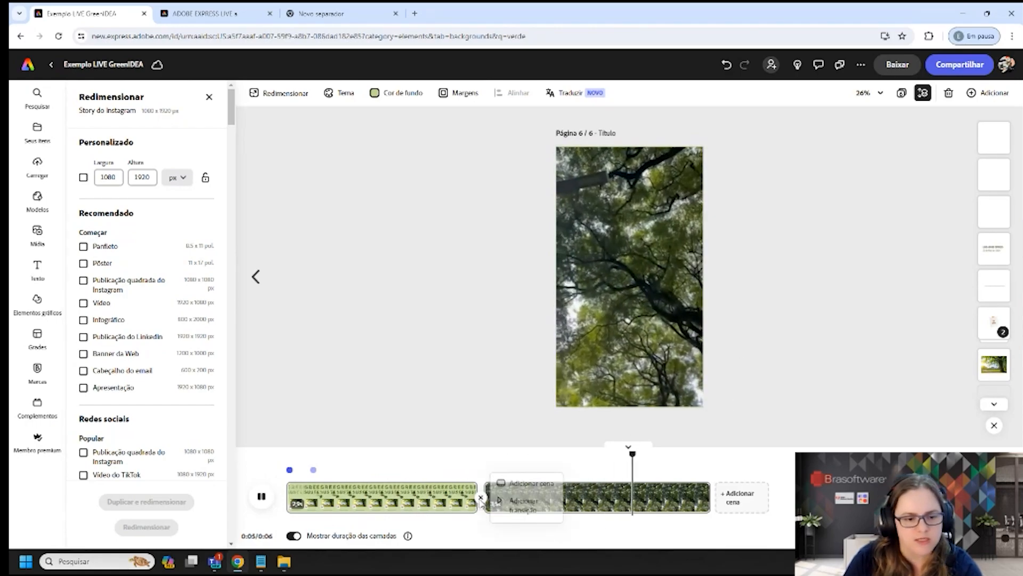
{"action": "left_click", "coordinate": [520, 504]}
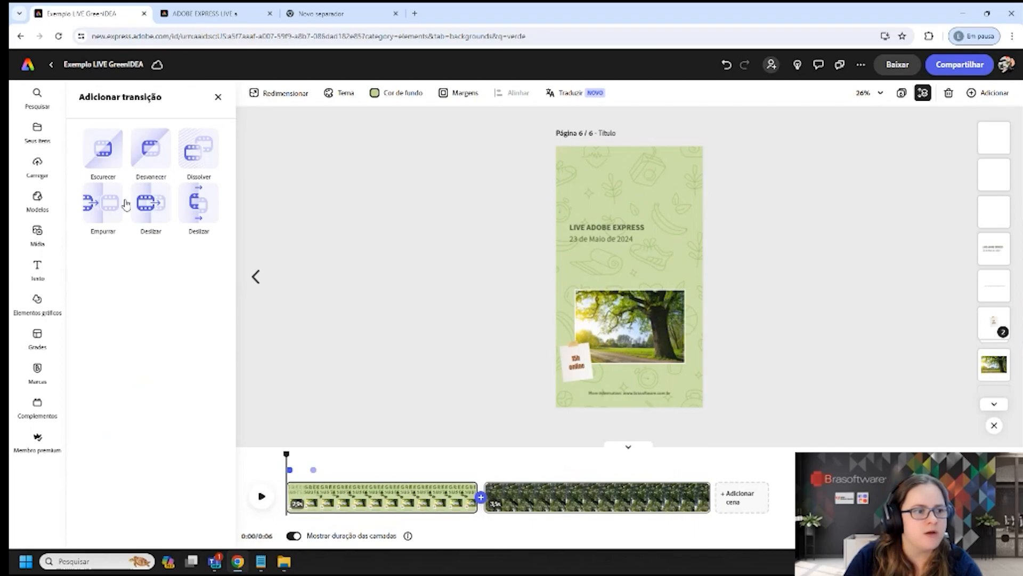
{"action": "left_click", "coordinate": [198, 153]}
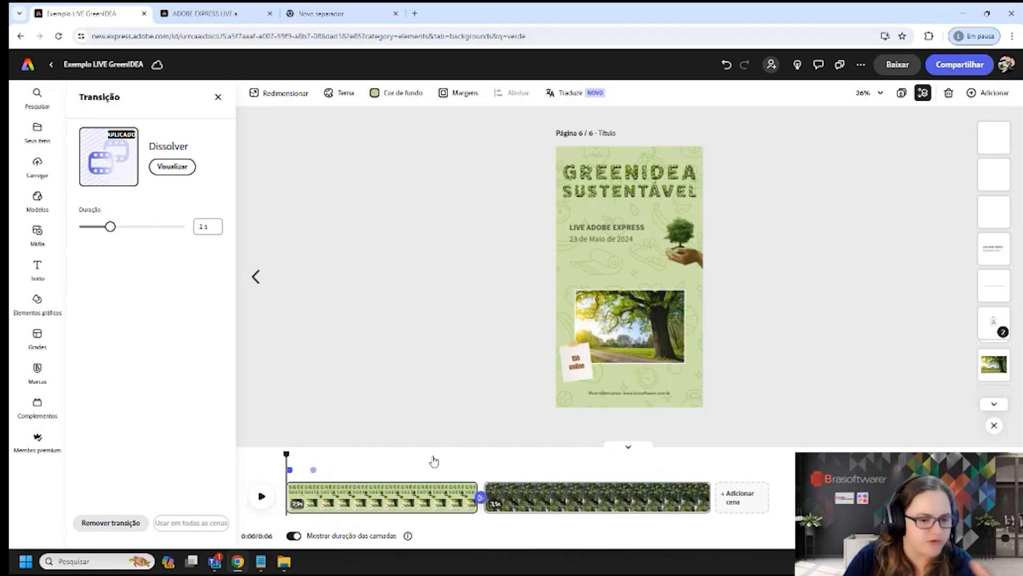
{"action": "left_click", "coordinate": [262, 496]}
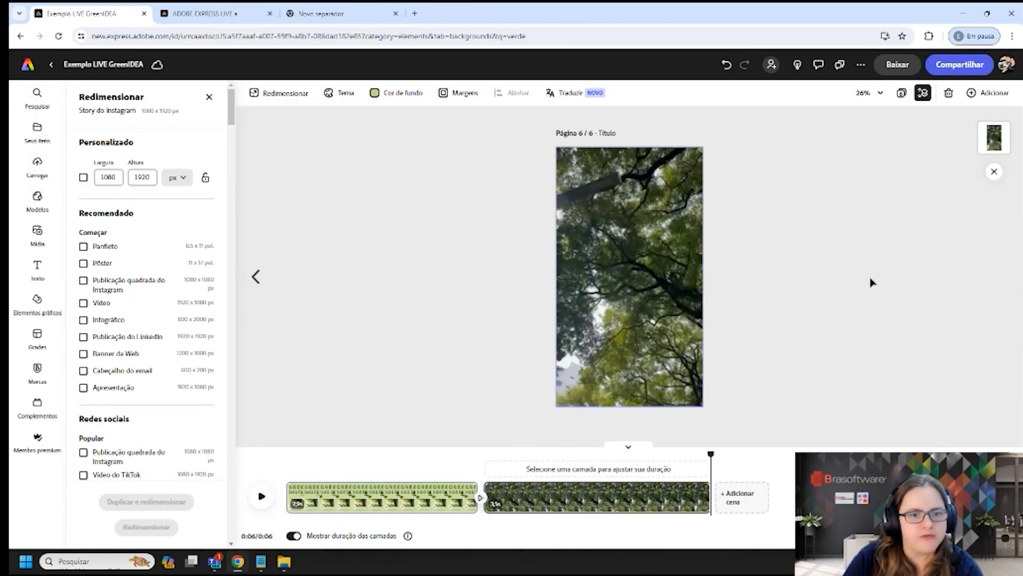
- Examine the download settings and the available file formats for the selected page, leaving them without downloading
{"action": "left_click", "coordinate": [899, 63]}
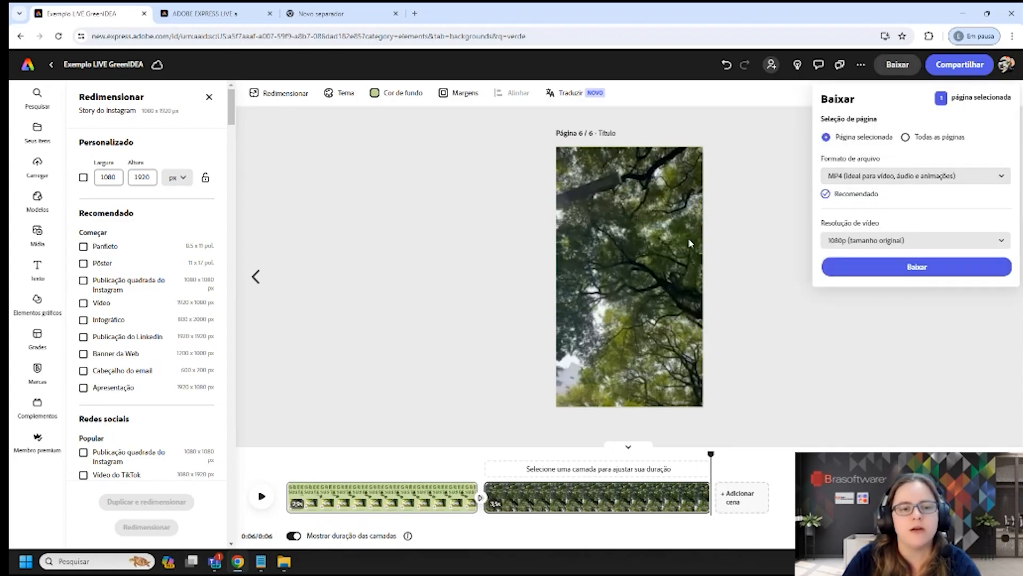
{"action": "left_click", "coordinate": [866, 176]}
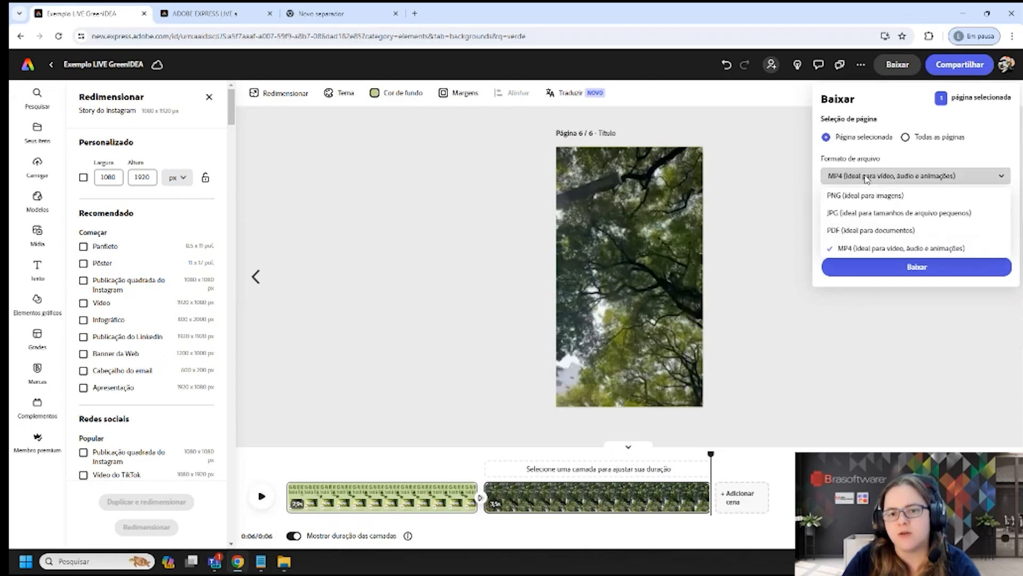
{"action": "left_click", "coordinate": [765, 307]}
{"action": "left_click", "coordinate": [746, 345]}
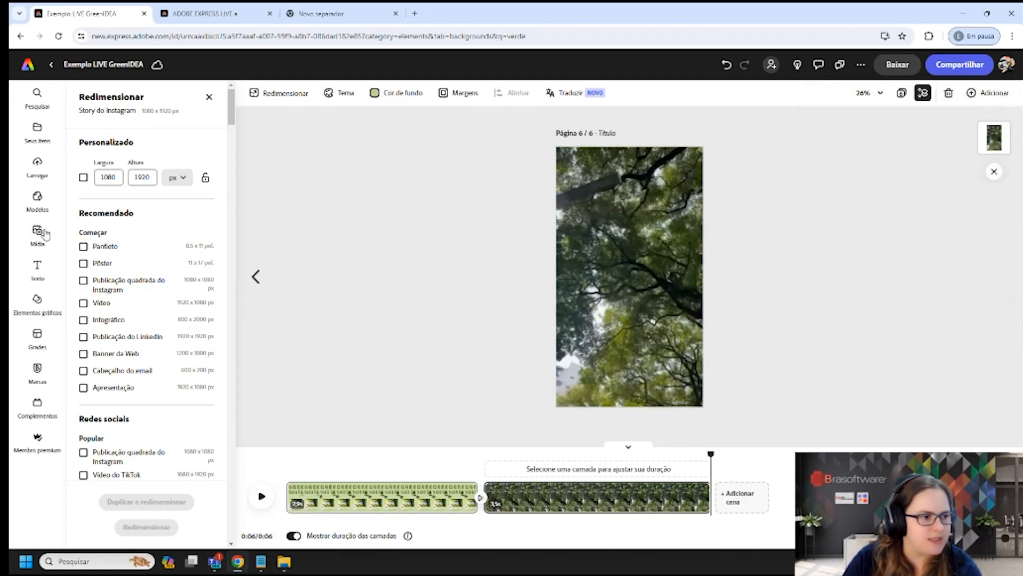
- Insert the round Brews and Blues text template from the Logotipos collection into the video scene and enlarge it at the centre
{"action": "left_click", "coordinate": [37, 267]}
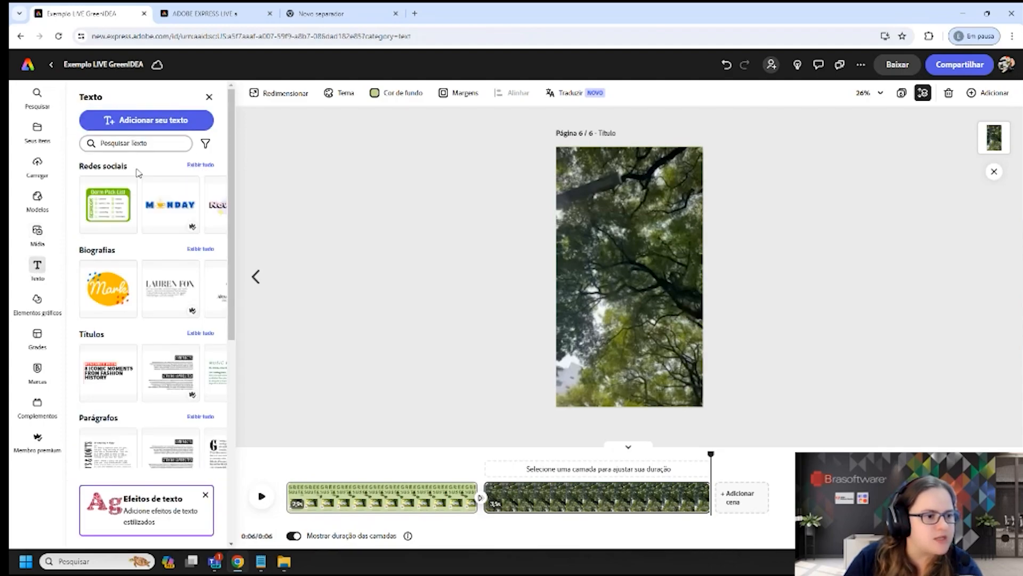
{"action": "scroll", "coordinate": [125, 393], "scroll_direction": "down", "scroll_amount": 4}
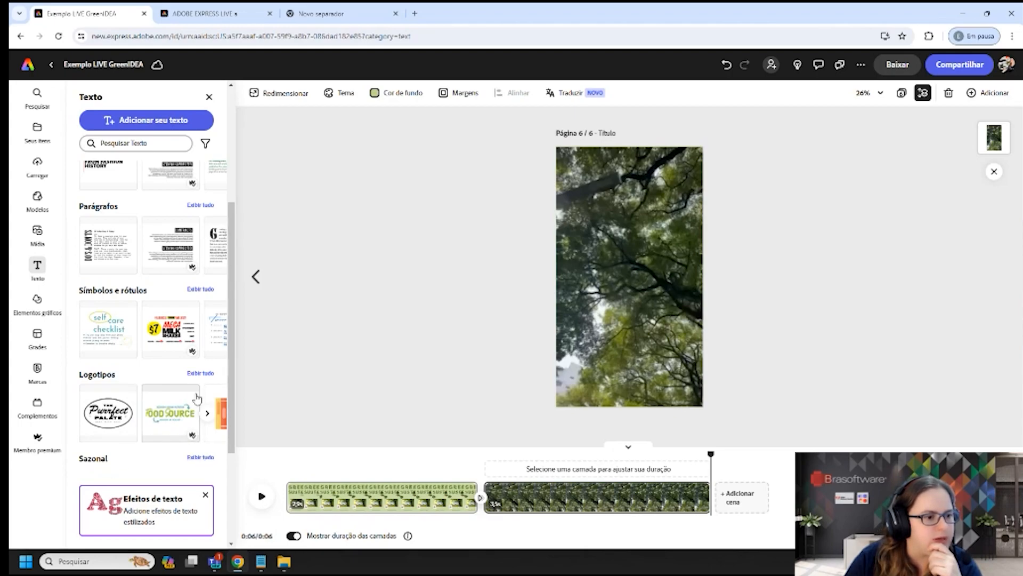
{"action": "left_click", "coordinate": [201, 373]}
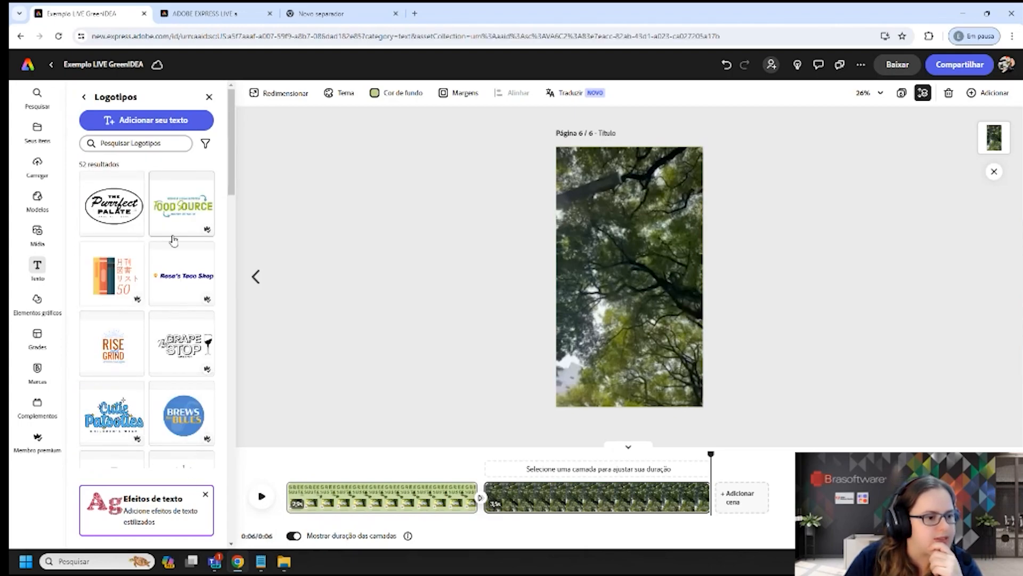
{"action": "left_click", "coordinate": [183, 415]}
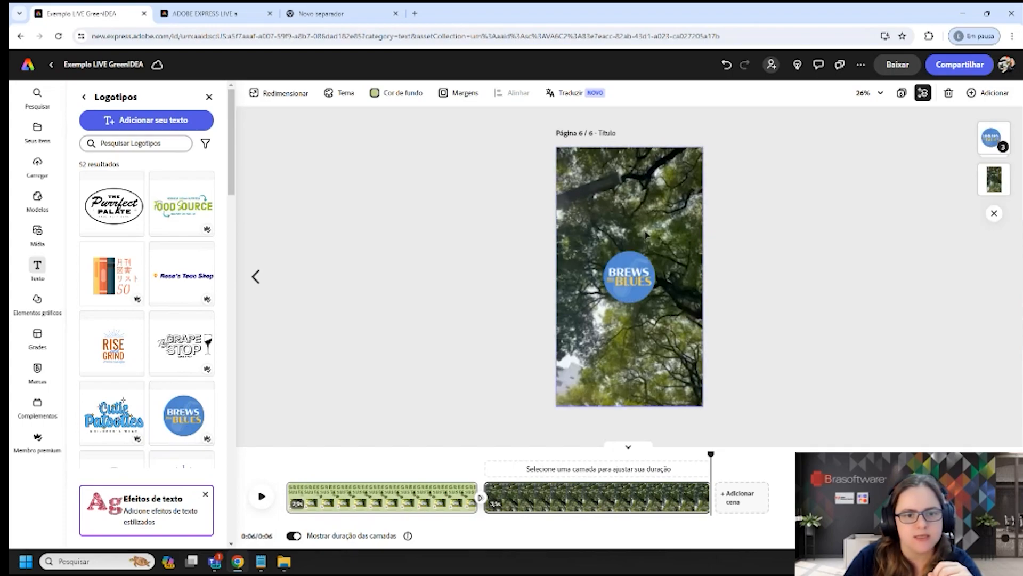
{"action": "left_click", "coordinate": [637, 295]}
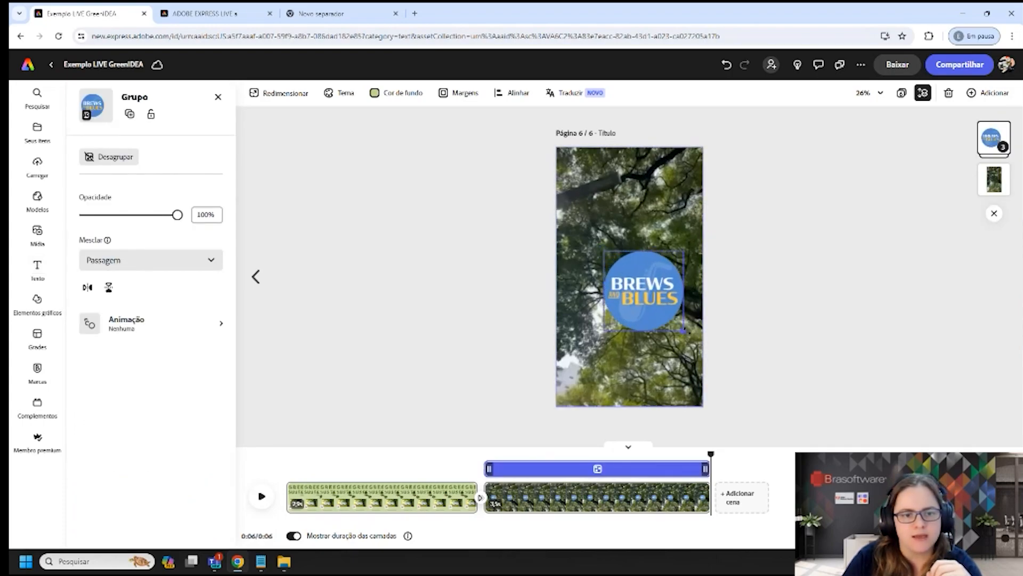
- Replace the logo's words BREWS and BLUES with "green" and "idea"
{"action": "double_click", "coordinate": [637, 273]}
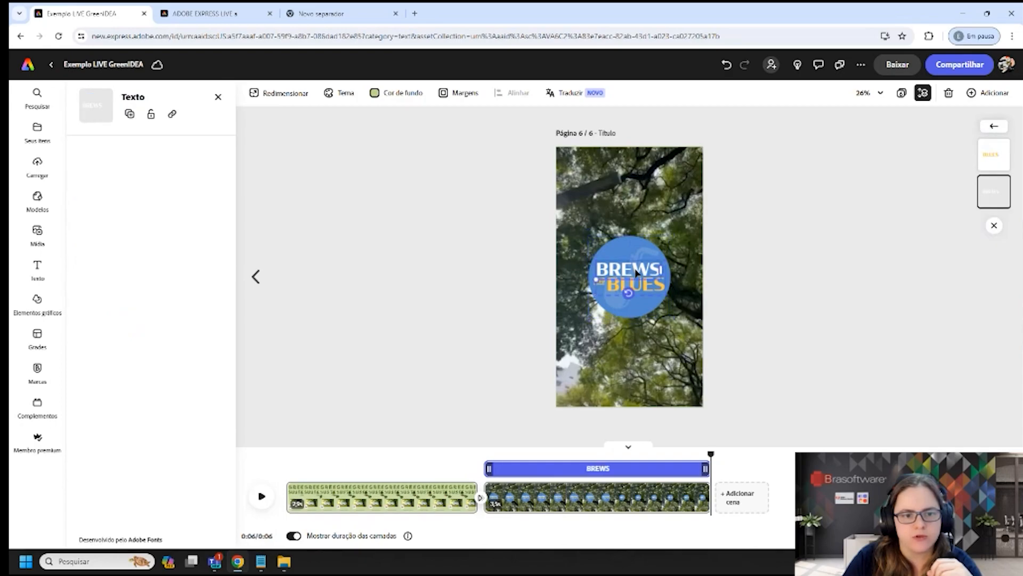
{"action": "type", "text": "green"}
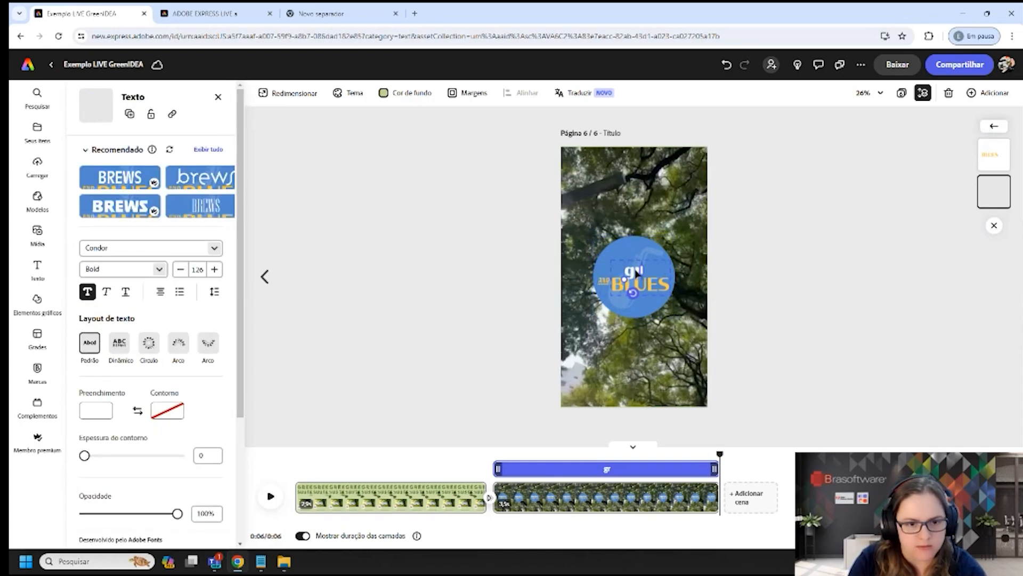
{"action": "left_click", "coordinate": [666, 288]}
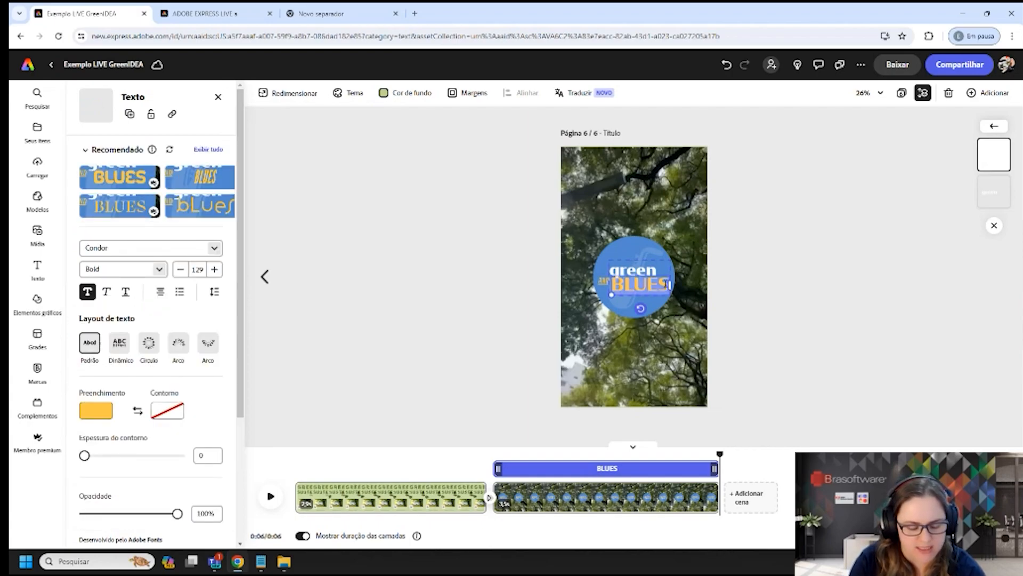
{"action": "type", "text": "idea"}
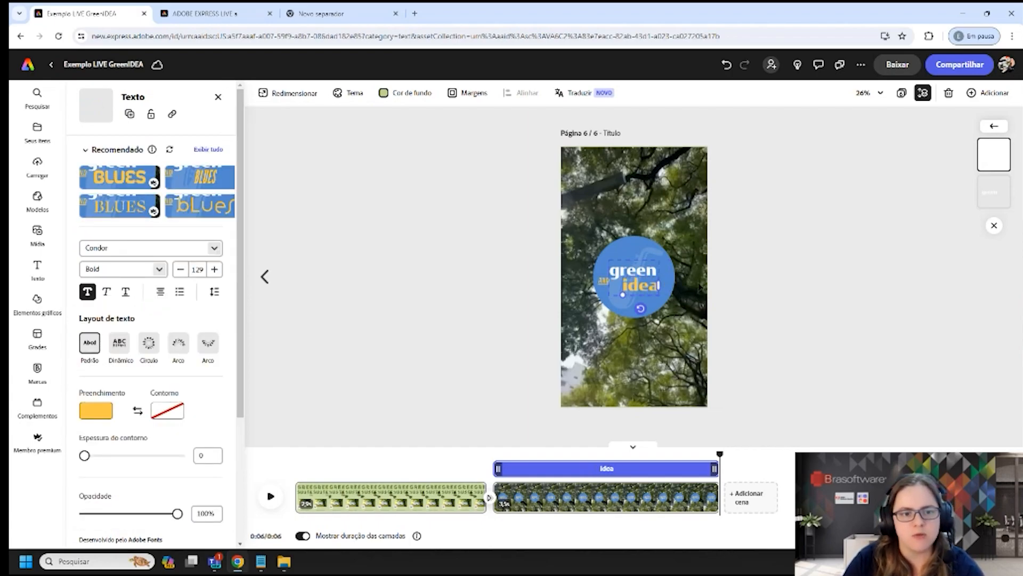
- Change the fill of the logo's blue circle to a custom dark green
{"action": "left_click", "coordinate": [635, 251]}
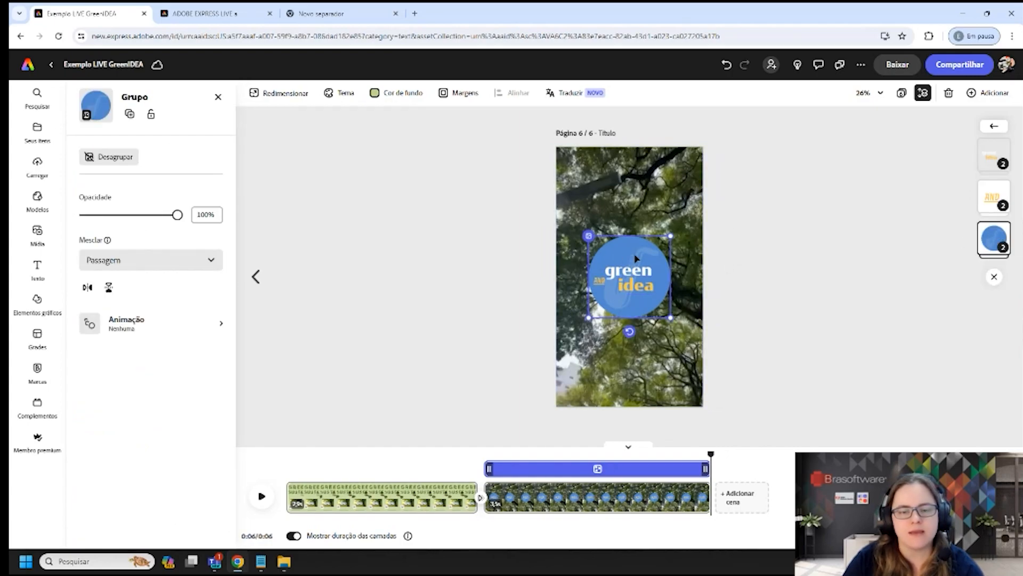
{"action": "left_click", "coordinate": [604, 254]}
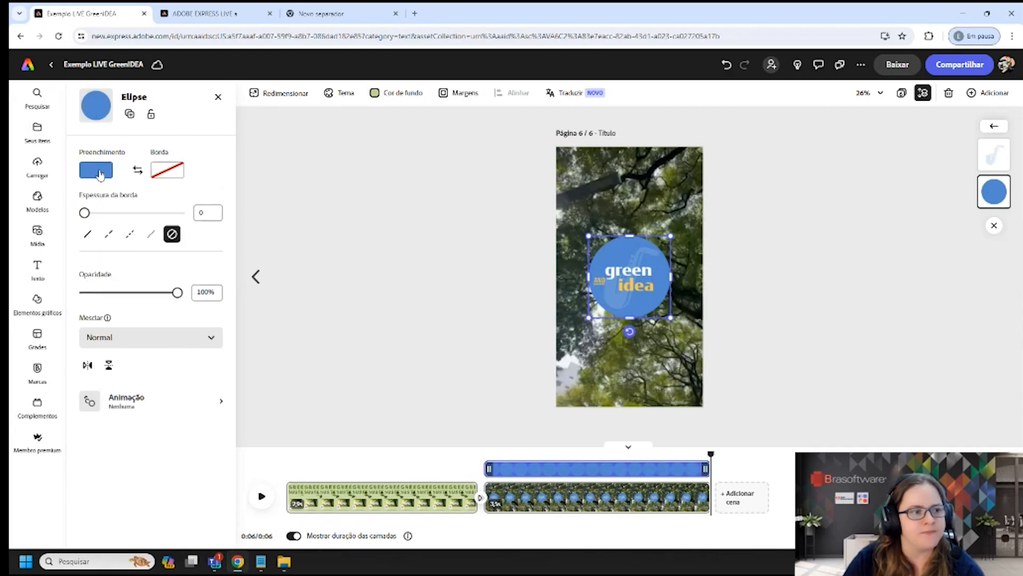
{"action": "left_click", "coordinate": [100, 174]}
{"action": "left_click", "coordinate": [167, 122]}
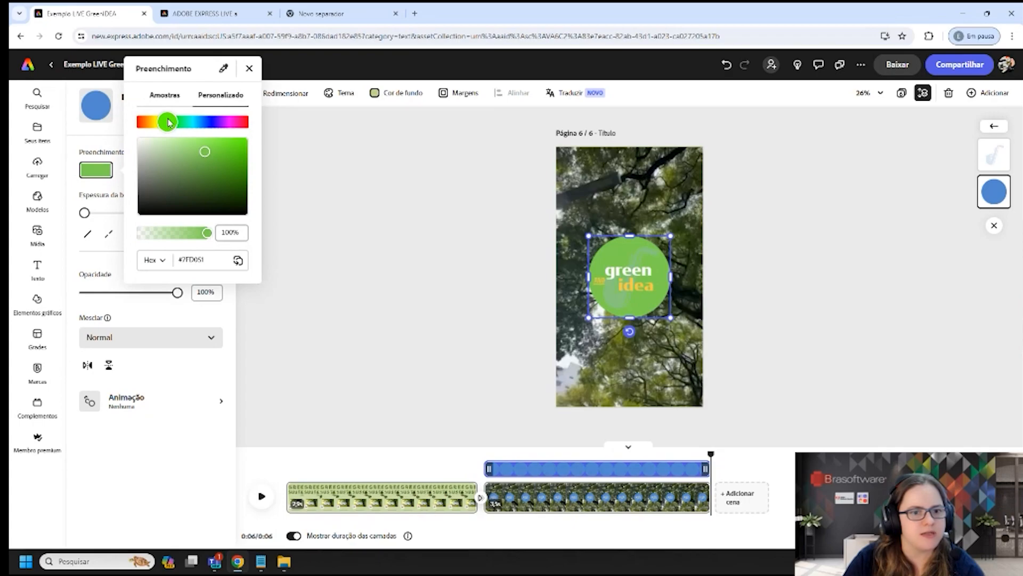
{"action": "left_click", "coordinate": [193, 177]}
{"action": "left_click_drag", "start_coordinate": [199, 181], "coordinate": [211, 184]}
- Set the fill of the word "idea" in the logo to white (#FFFFFF) and deselect the logo
{"action": "left_click", "coordinate": [641, 292]}
{"action": "left_click", "coordinate": [642, 292]}
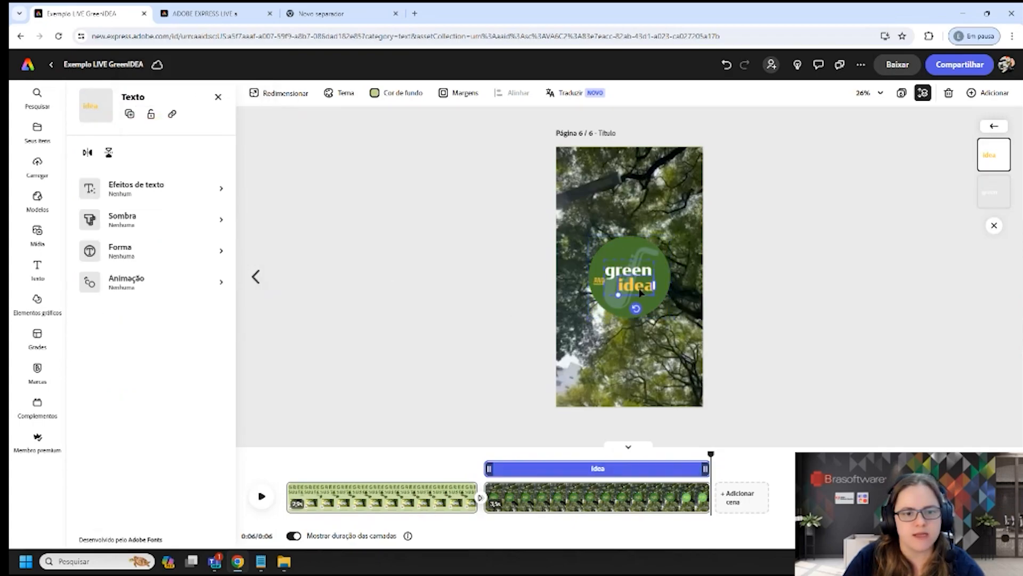
{"action": "left_click", "coordinate": [641, 292]}
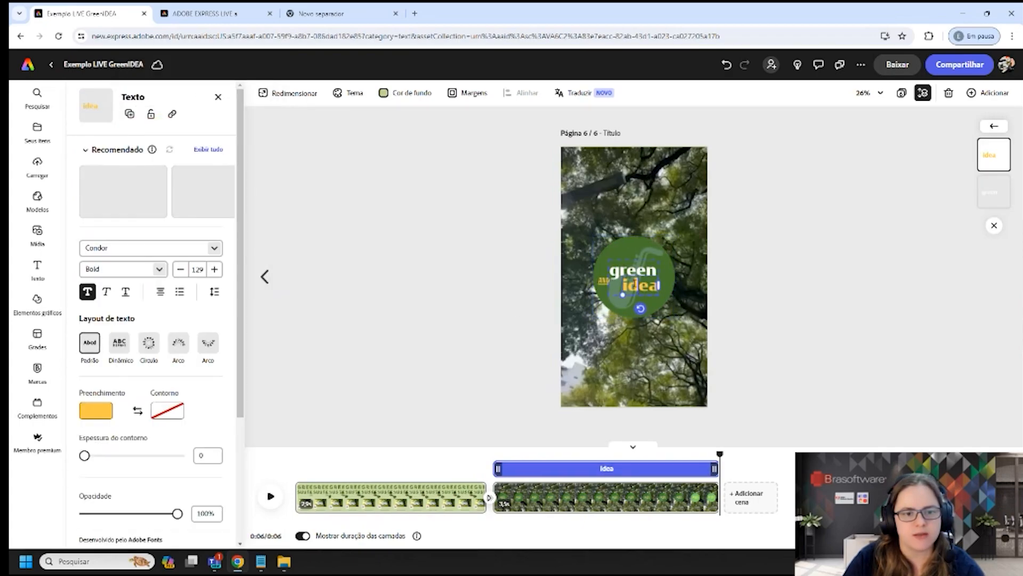
{"action": "left_click", "coordinate": [89, 414]}
{"action": "left_click_drag", "start_coordinate": [158, 387], "coordinate": [117, 366]}
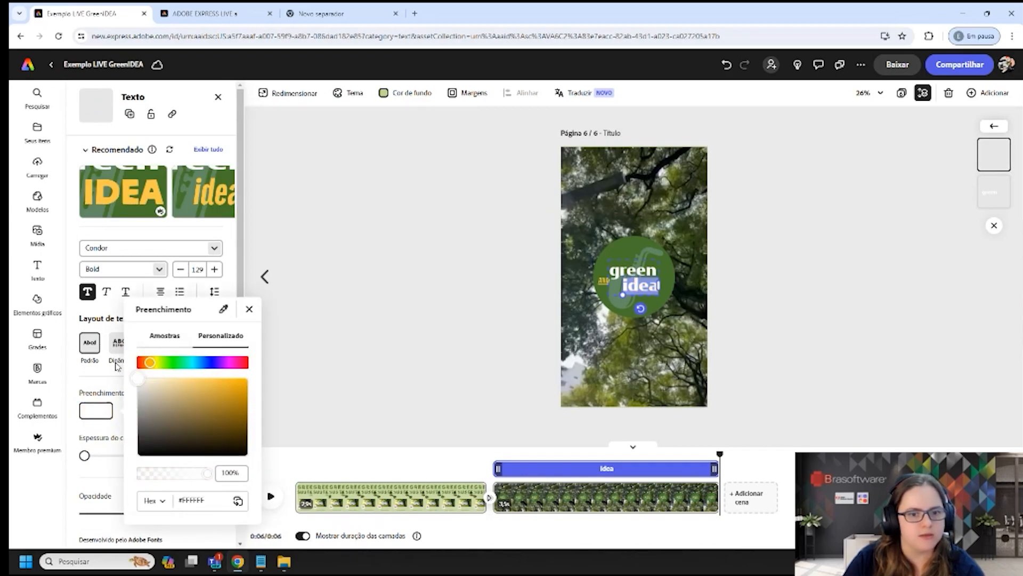
{"action": "left_click", "coordinate": [393, 281]}
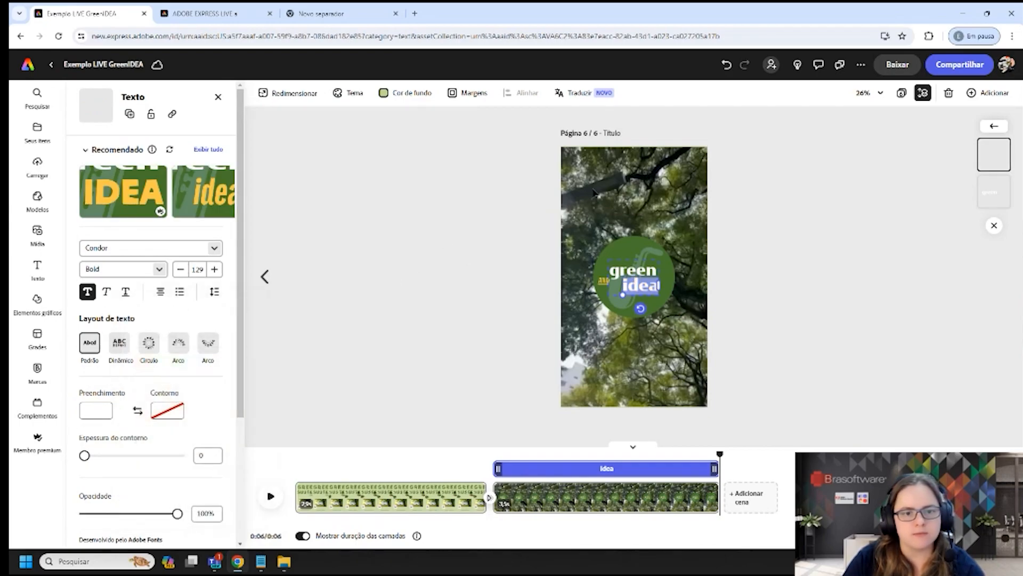
{"action": "left_click", "coordinate": [649, 248]}
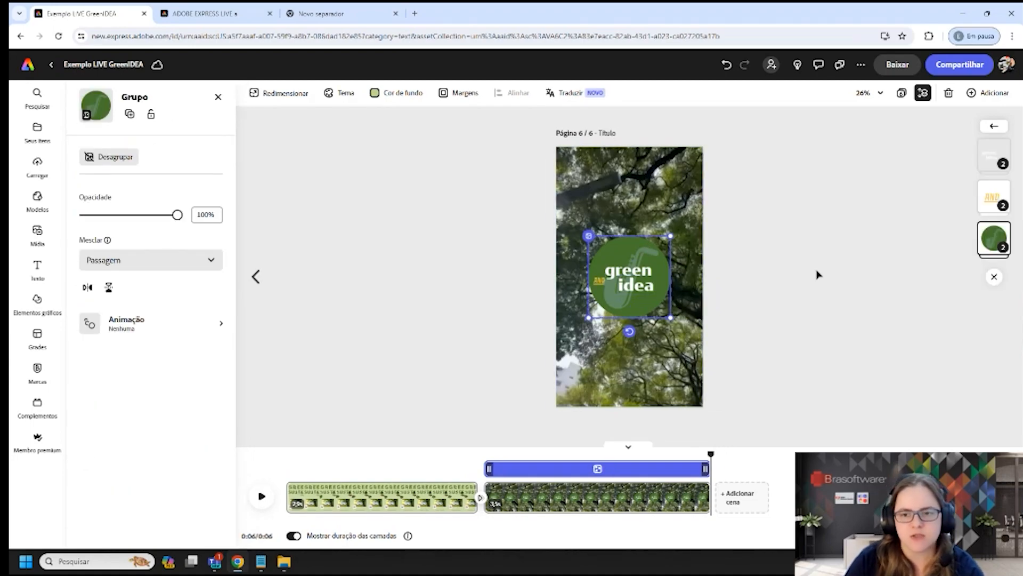
{"action": "left_click", "coordinate": [834, 246]}
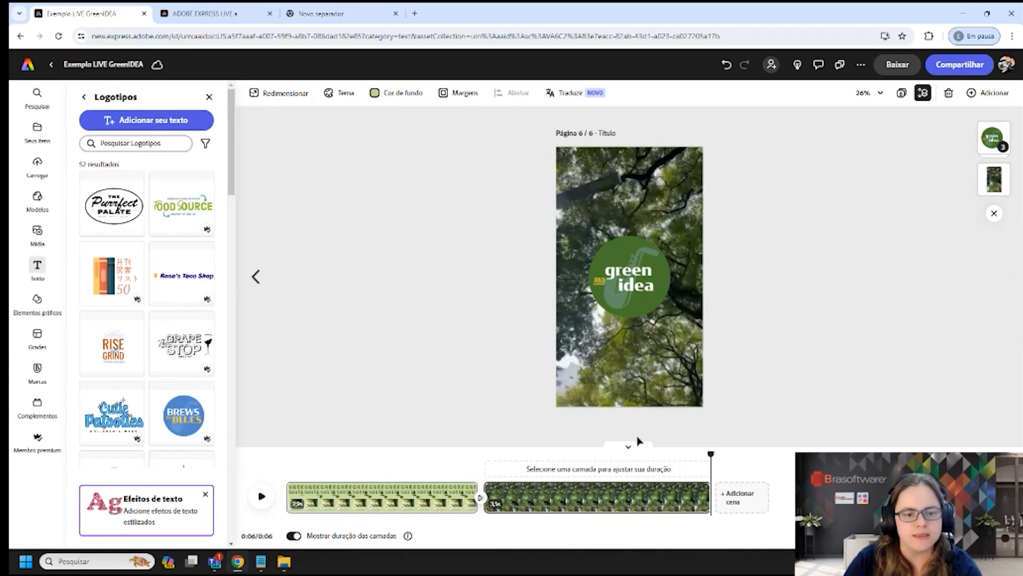
- Apply the Transição entrance animation to the logo group with a duration of 1.65 s and play the result
{"action": "left_click", "coordinate": [636, 277]}
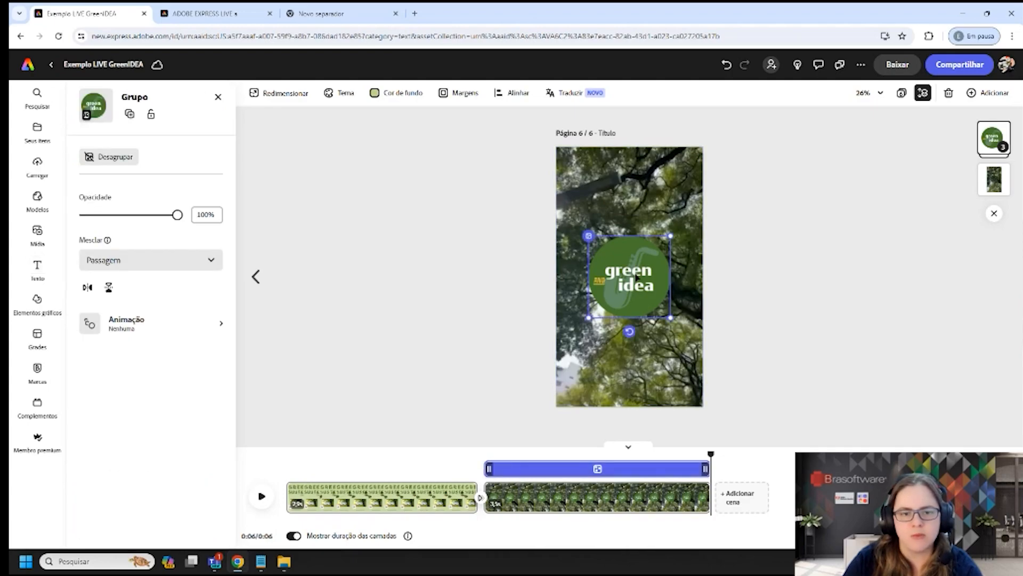
{"action": "left_click", "coordinate": [139, 321]}
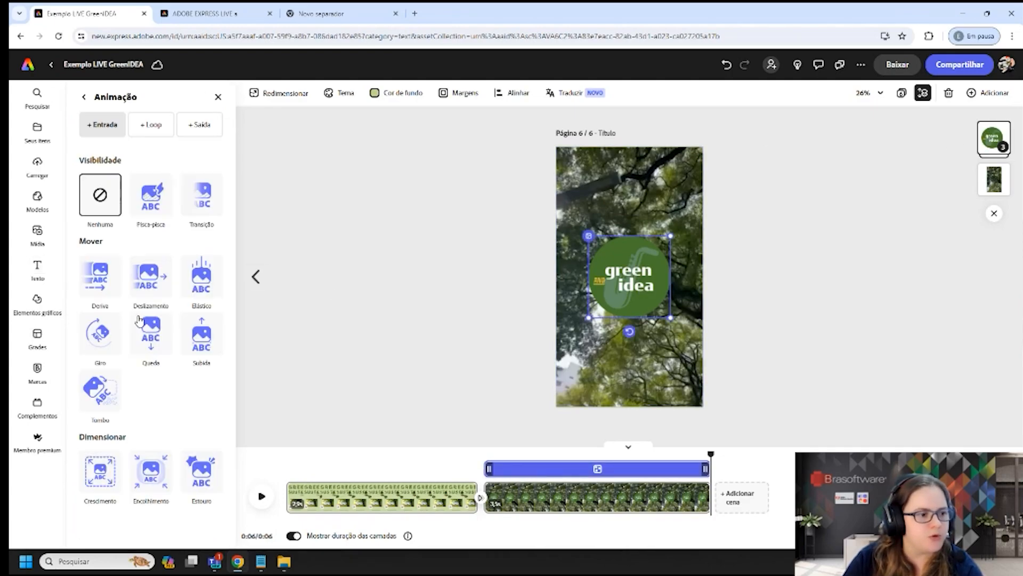
{"action": "left_click", "coordinate": [197, 194]}
{"action": "left_click", "coordinate": [202, 195]}
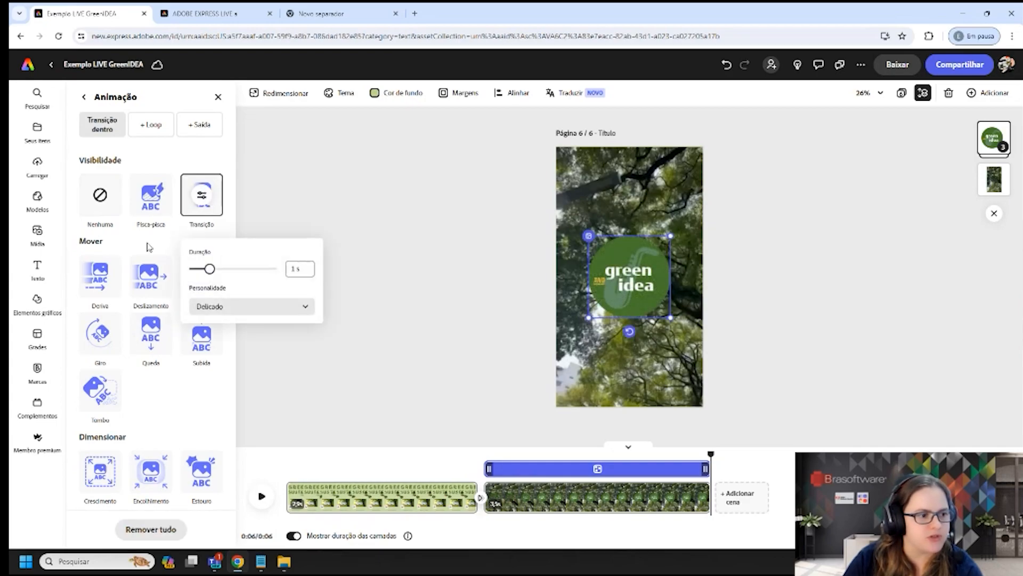
{"action": "left_click_drag", "start_coordinate": [216, 274], "coordinate": [221, 272]}
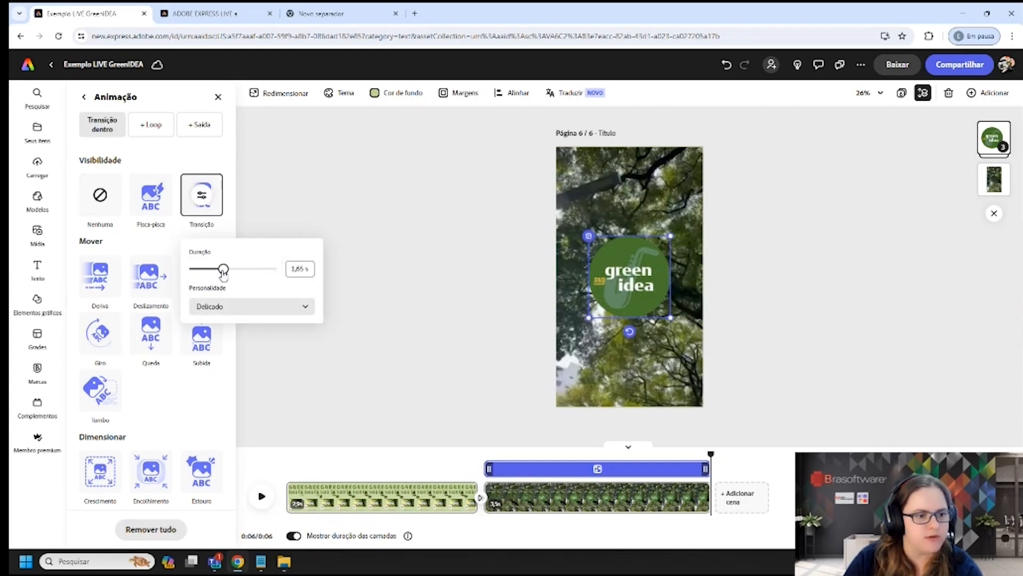
{"action": "left_click", "coordinate": [261, 496]}
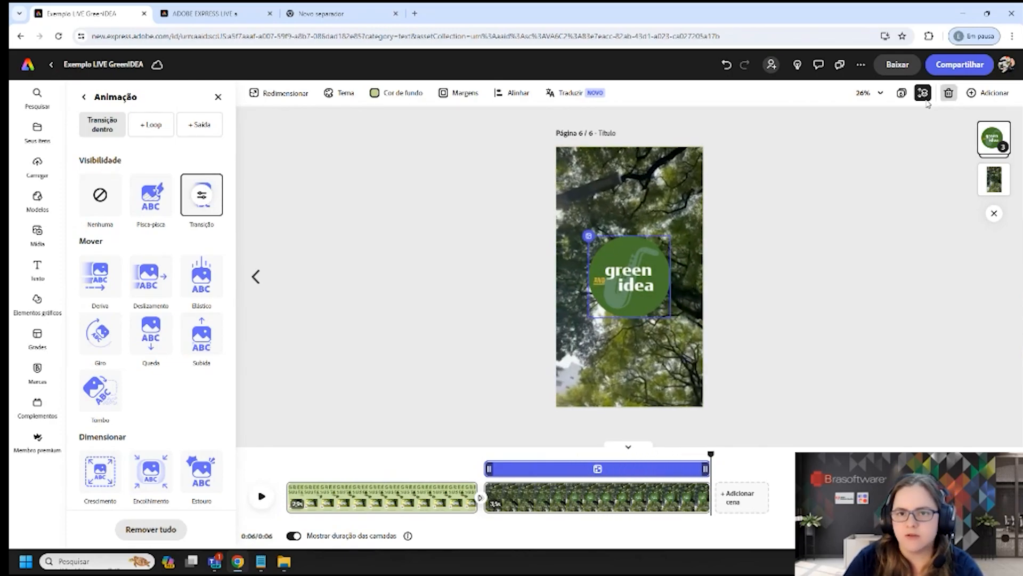
- Publish the animated story page to the web as a link, leaving the other pages out of the publication
{"action": "left_click", "coordinate": [958, 66]}
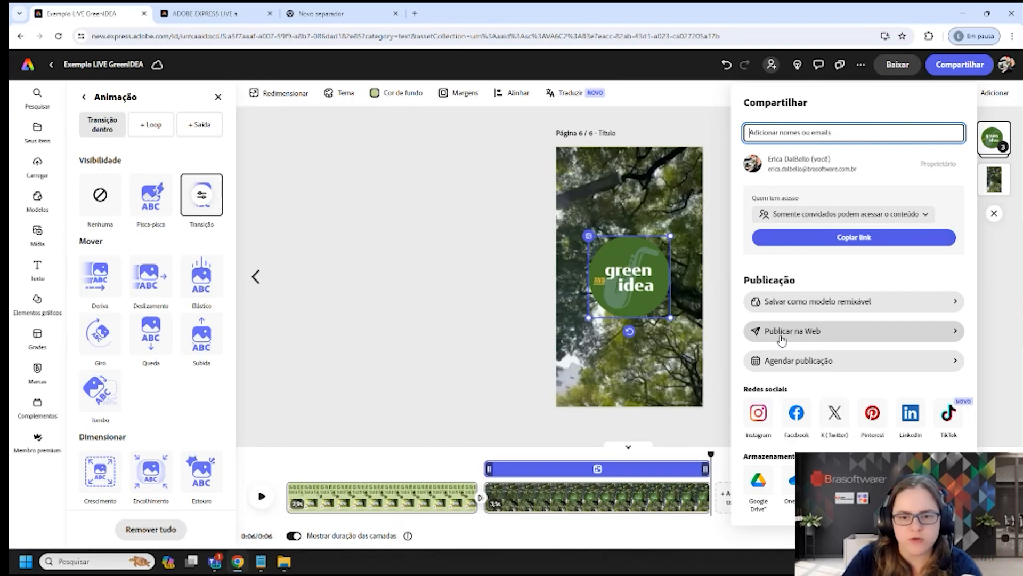
{"action": "left_click", "coordinate": [781, 338]}
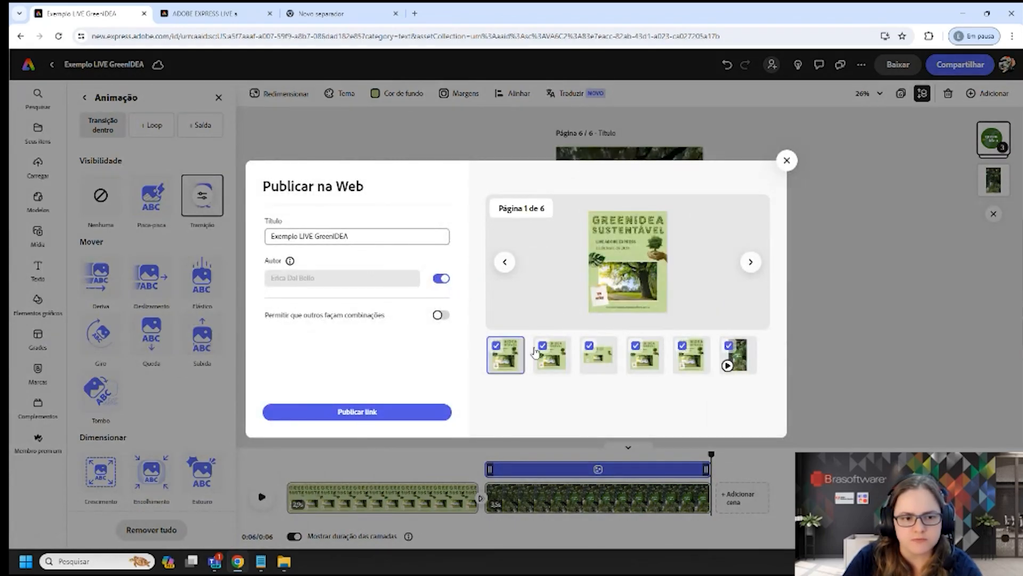
{"action": "left_click", "coordinate": [497, 346]}
{"action": "left_click", "coordinate": [543, 345]}
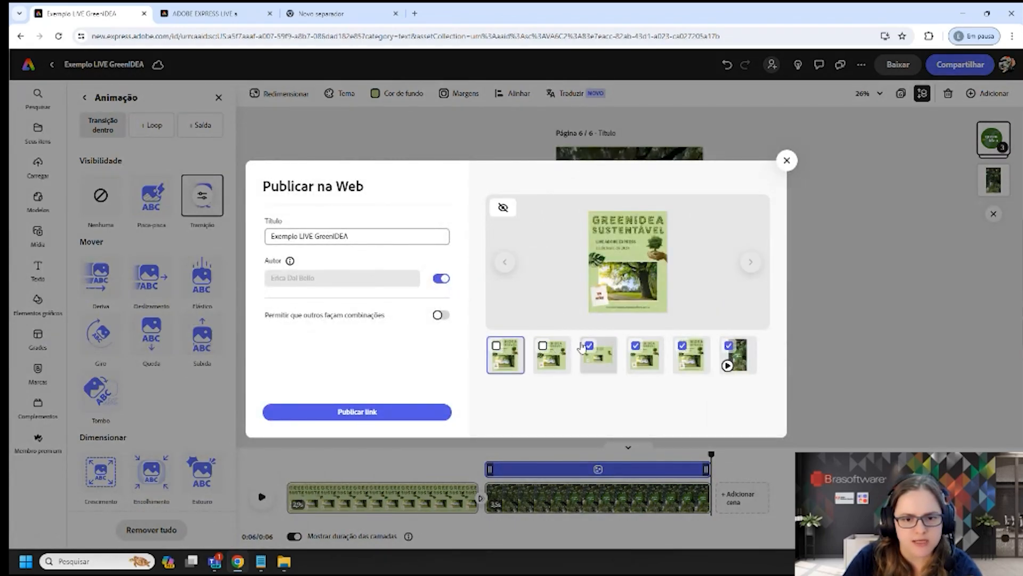
{"action": "left_click", "coordinate": [588, 345]}
{"action": "left_click", "coordinate": [636, 345]}
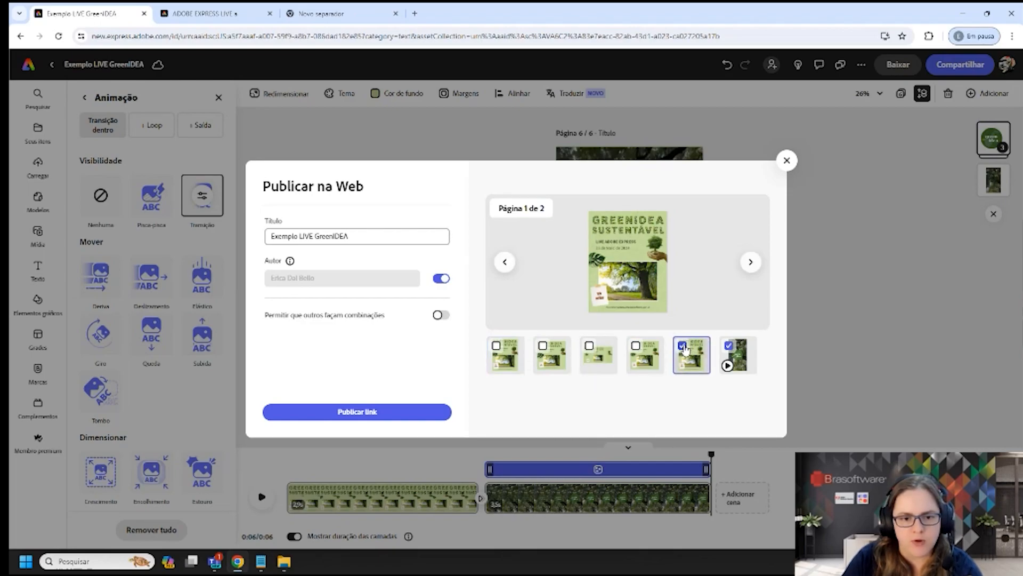
{"action": "left_click", "coordinate": [353, 414]}
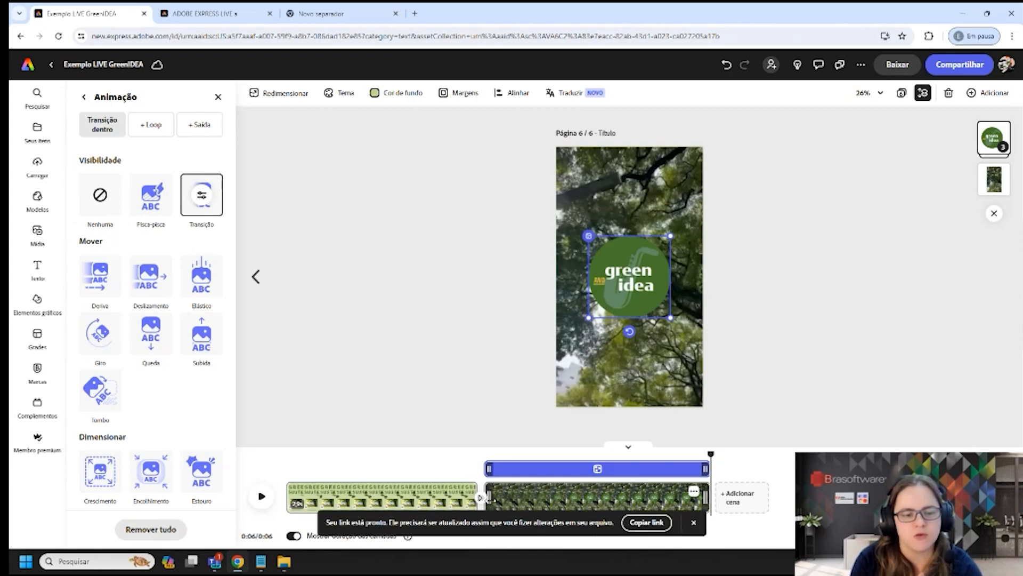
- Copy the published link, watch the story in a new browser tab and close that tab
{"action": "left_click", "coordinate": [646, 522]}
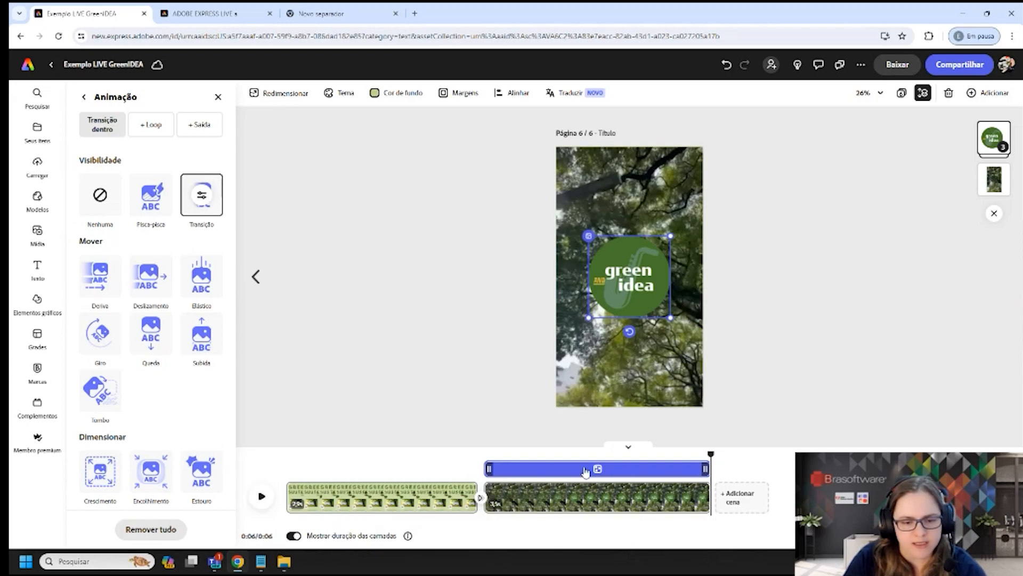
{"action": "key", "text": "ctrl+t"}
{"action": "key", "text": "ctrl+v"}
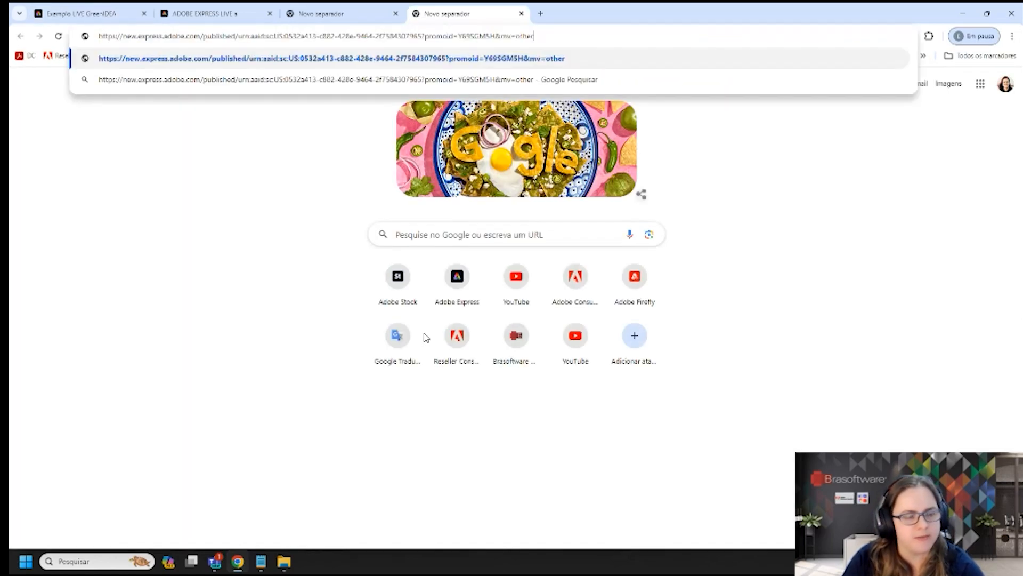
{"action": "key", "text": "Return"}
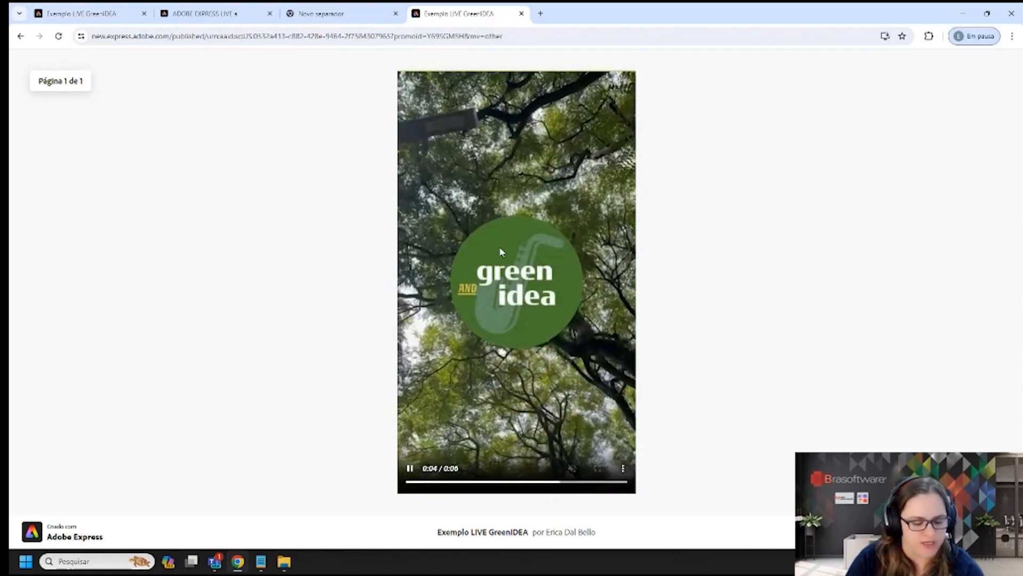
{"action": "key", "text": "ctrl+w"}
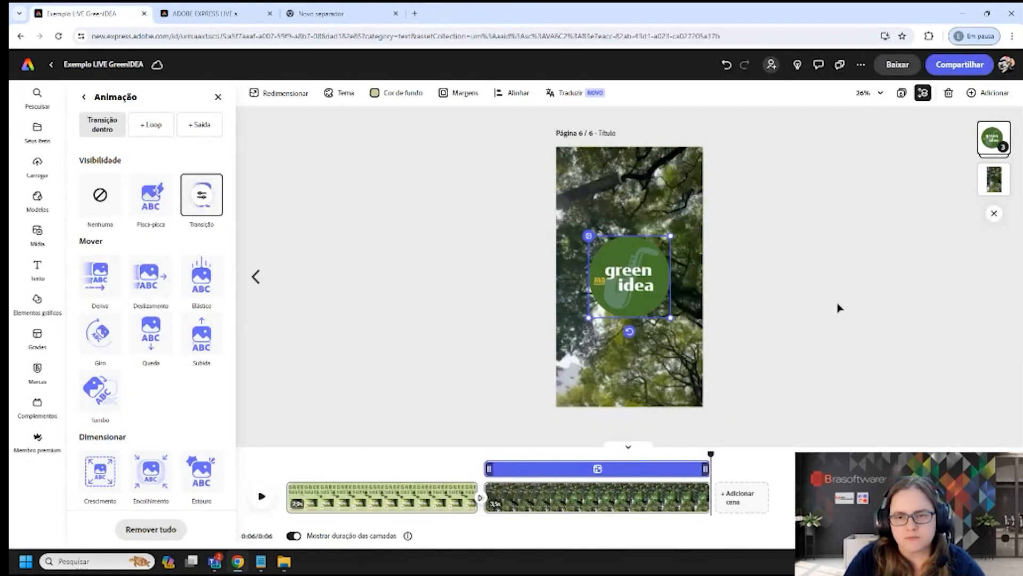
- Check the access options for sharing the file by link, leaving access limited to invited people
{"action": "left_click", "coordinate": [961, 65]}
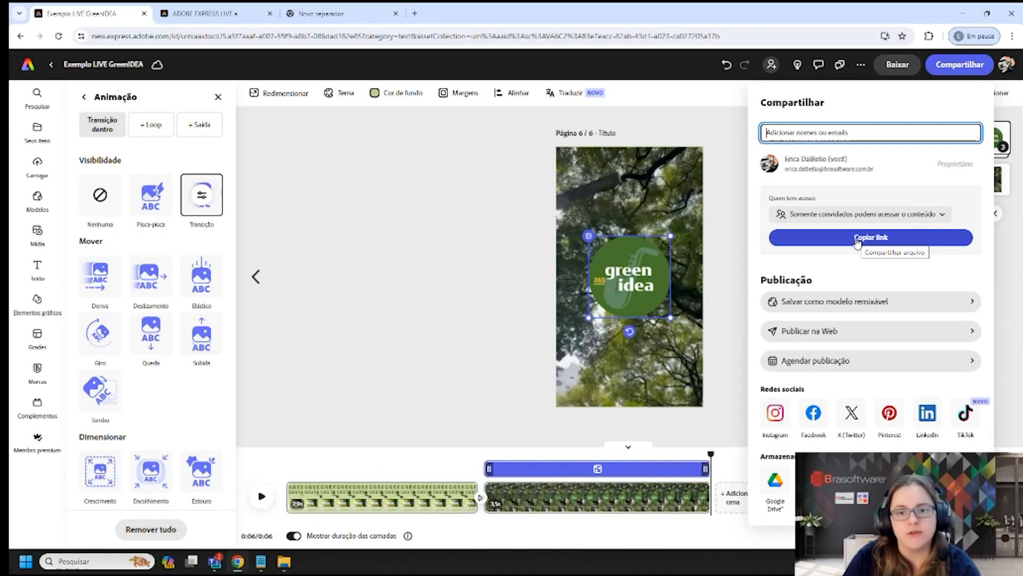
{"action": "left_click", "coordinate": [871, 213]}
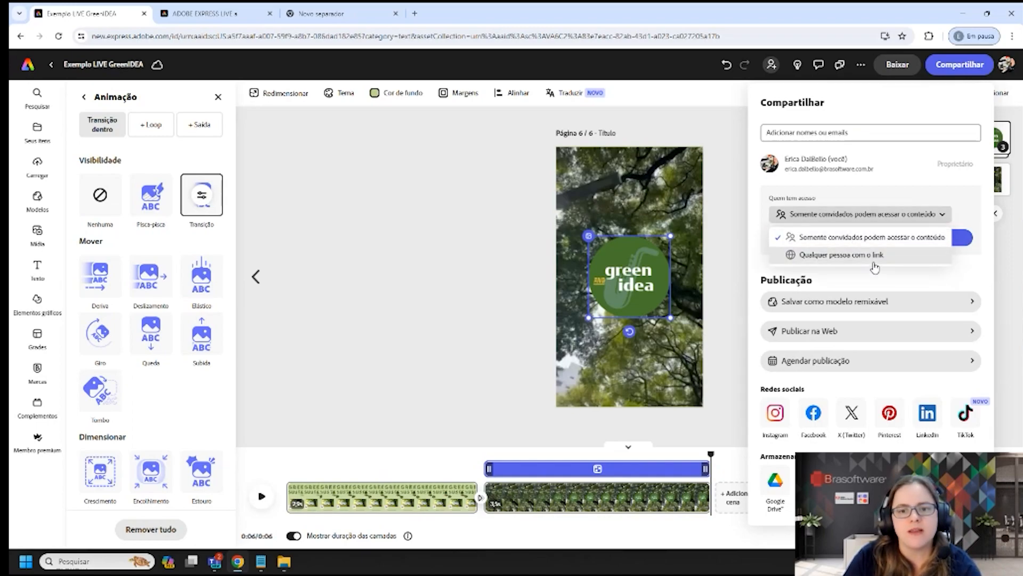
{"action": "left_click", "coordinate": [880, 204]}
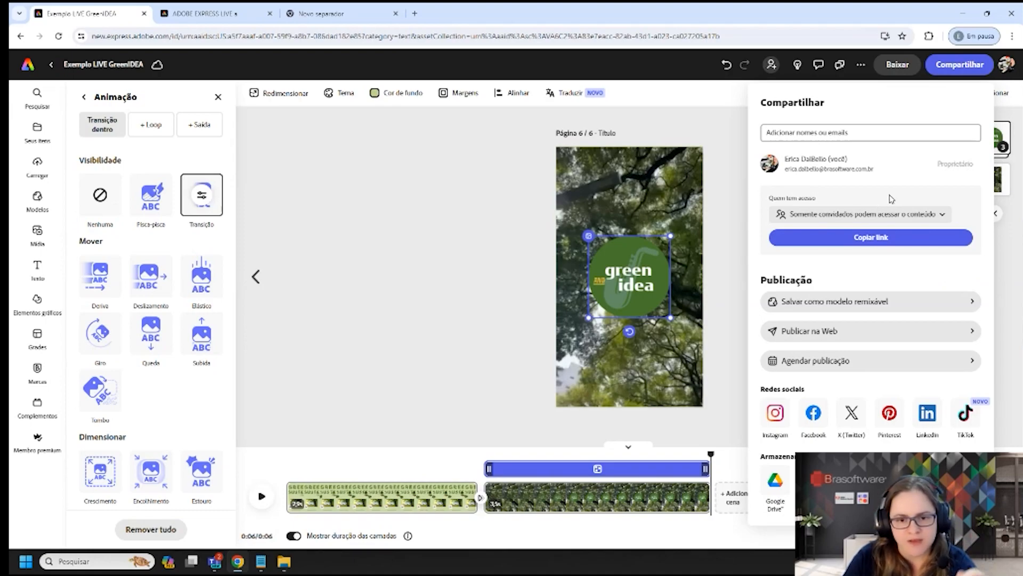
- Start scheduling a social media post of the story and select the Instagram and LinkedIn channels
{"action": "left_click", "coordinate": [808, 364]}
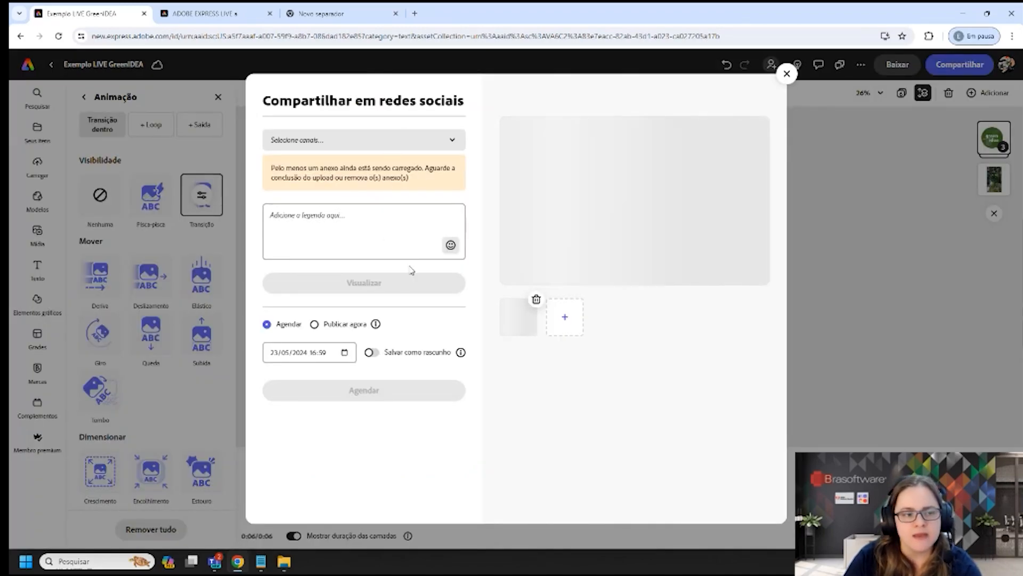
{"action": "left_click", "coordinate": [335, 214]}
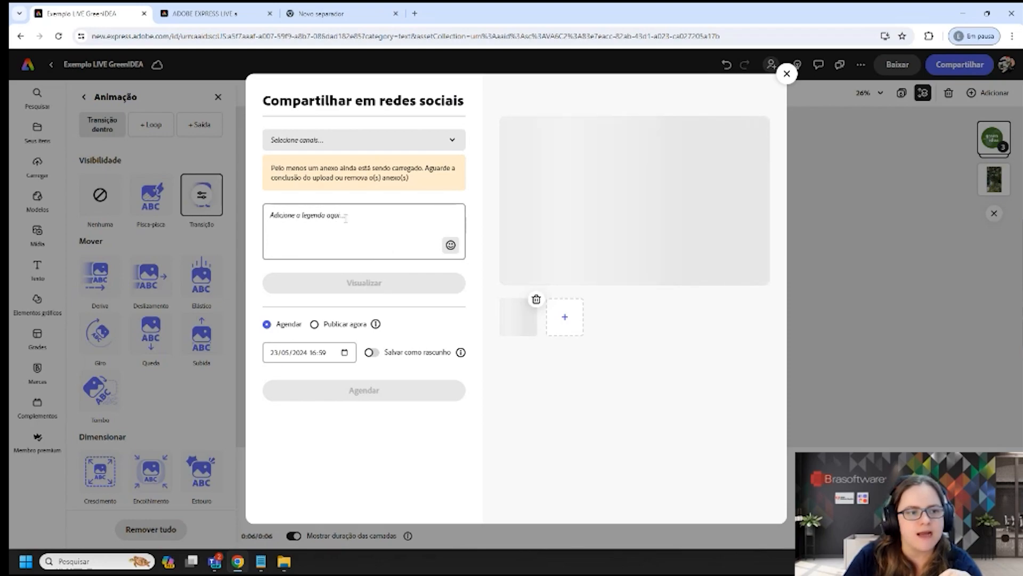
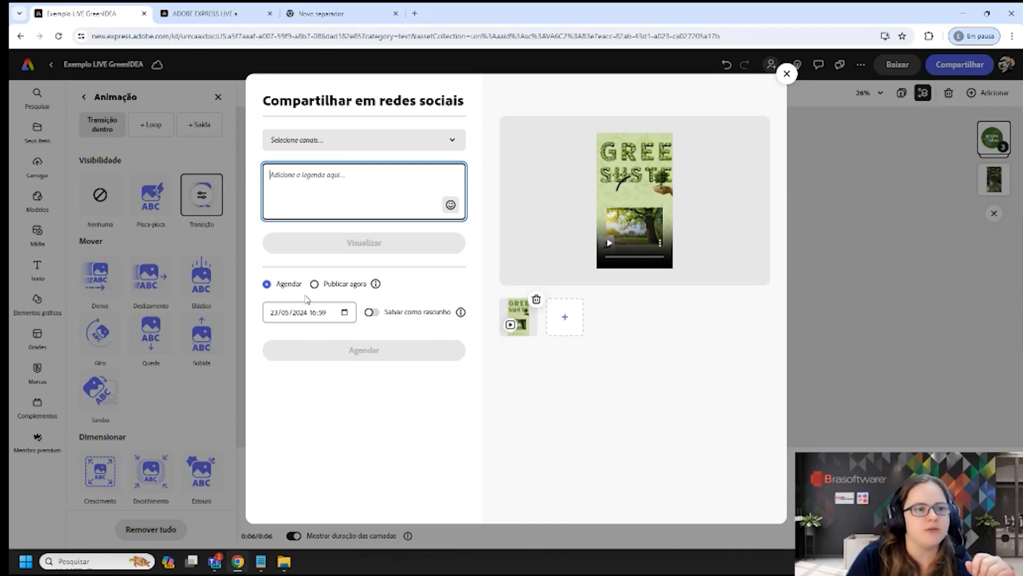
{"action": "left_click", "coordinate": [397, 139]}
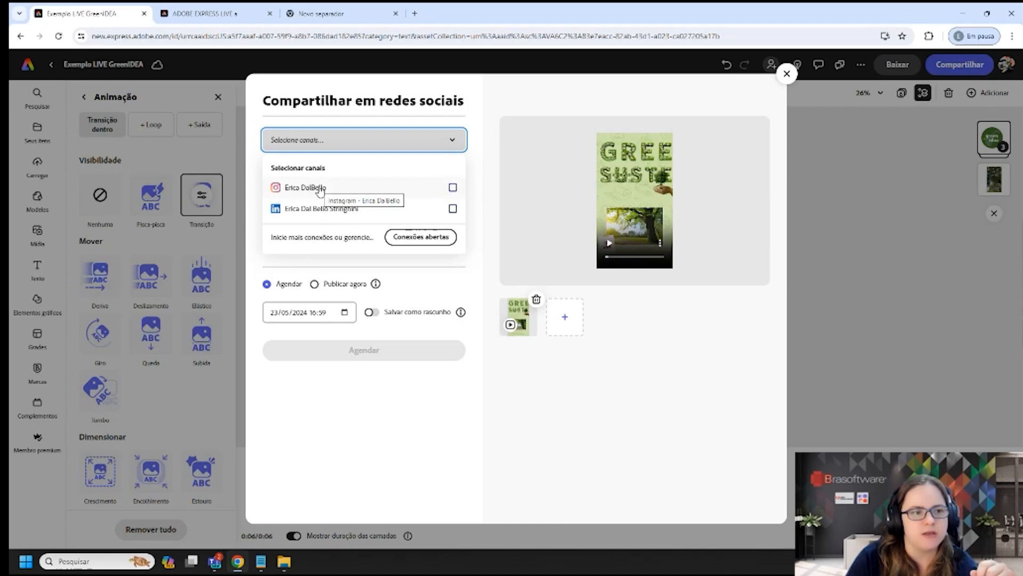
{"action": "left_click", "coordinate": [452, 209]}
{"action": "left_click", "coordinate": [452, 187]}
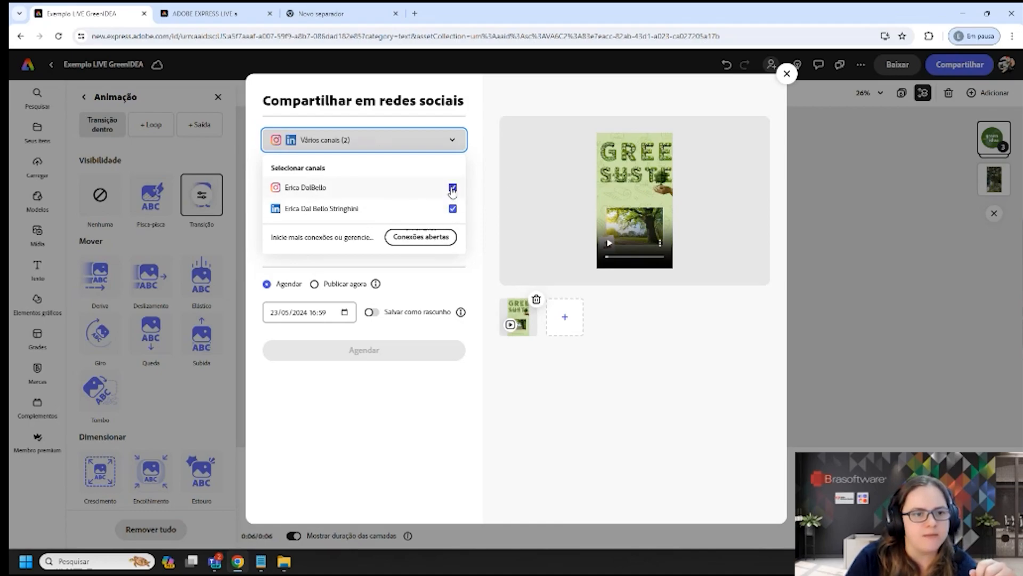
{"action": "left_click", "coordinate": [482, 198]}
- Review the post's caption, Instagram first comment, preview and scheduling options, and close the social media sharing form without scheduling
{"action": "left_click", "coordinate": [310, 334]}
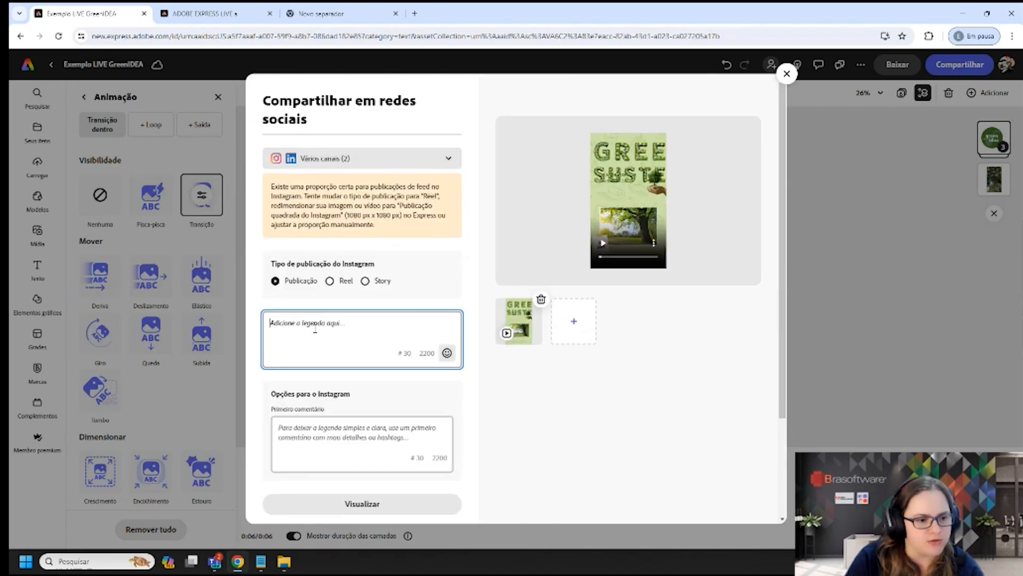
{"action": "scroll", "coordinate": [313, 373], "scroll_direction": "down", "scroll_amount": 2}
{"action": "left_click", "coordinate": [307, 333]}
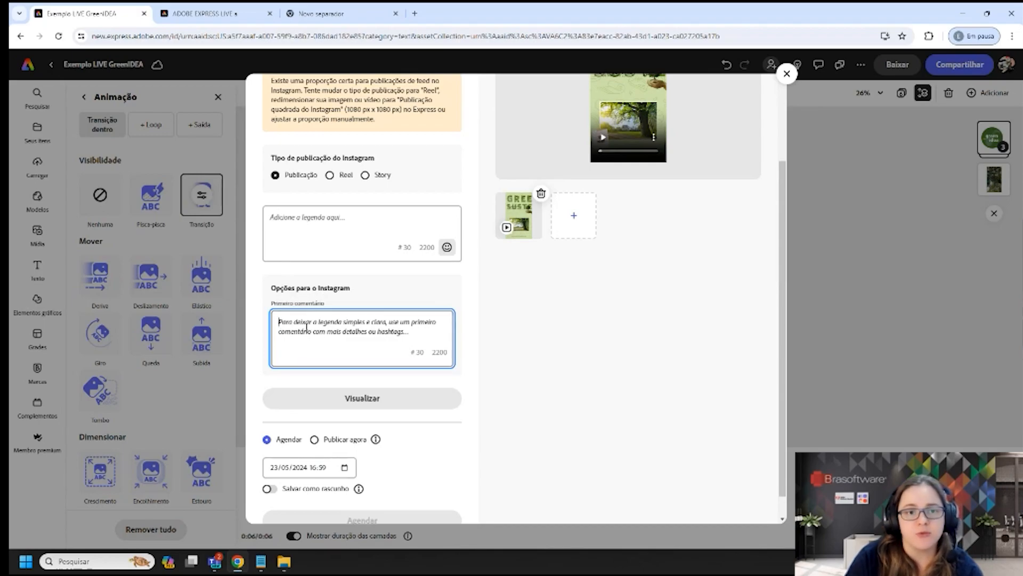
{"action": "scroll", "coordinate": [308, 326], "scroll_direction": "up", "scroll_amount": 1}
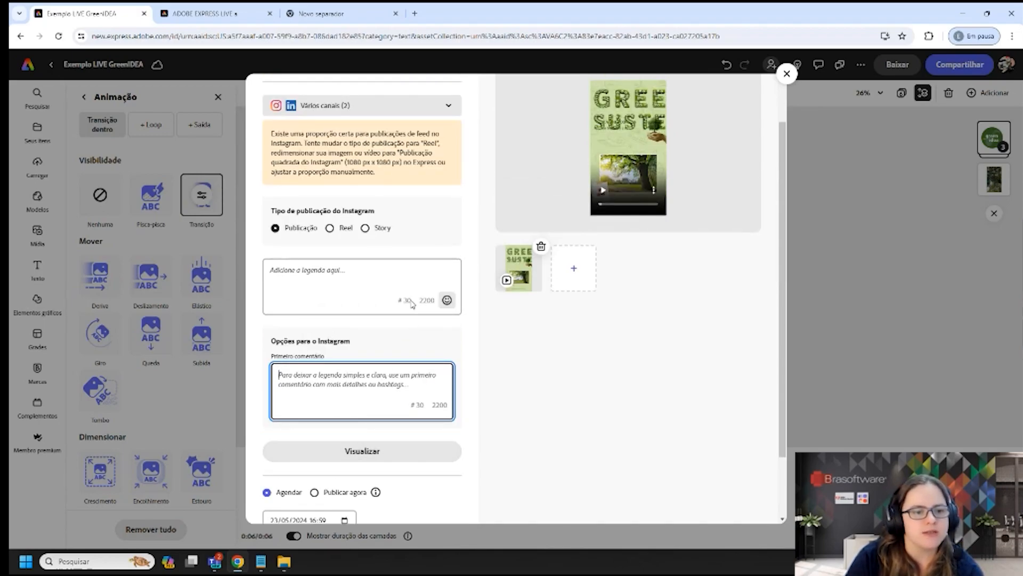
{"action": "scroll", "coordinate": [387, 383], "scroll_direction": "down", "scroll_amount": 2}
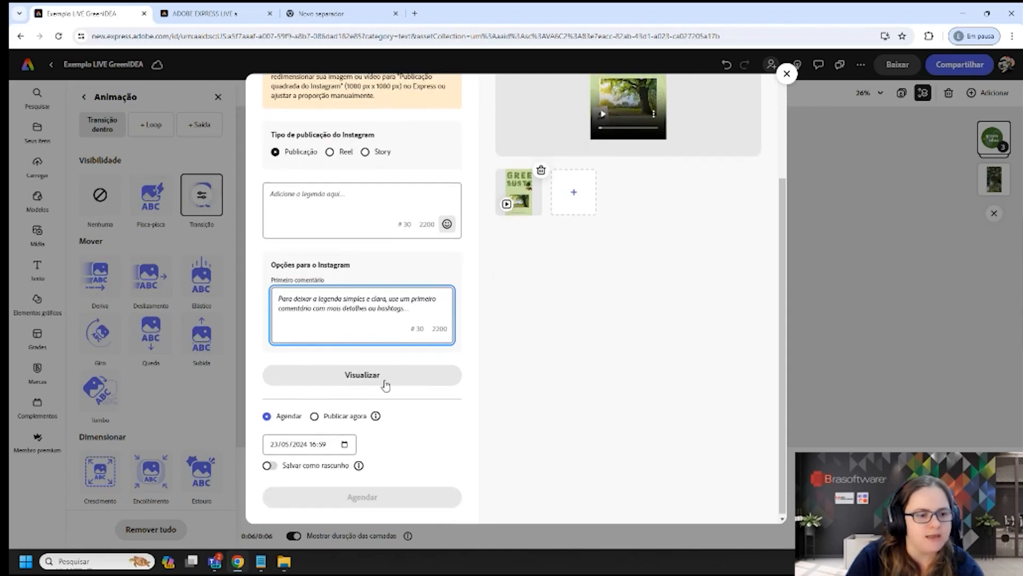
{"action": "scroll", "coordinate": [382, 276], "scroll_direction": "up", "scroll_amount": 3}
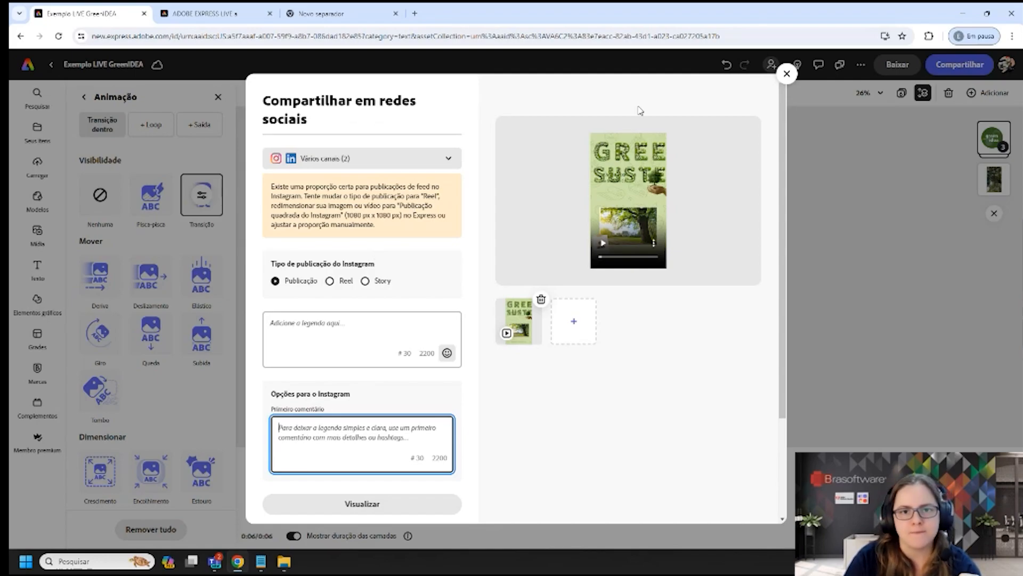
{"action": "left_click", "coordinate": [787, 74]}
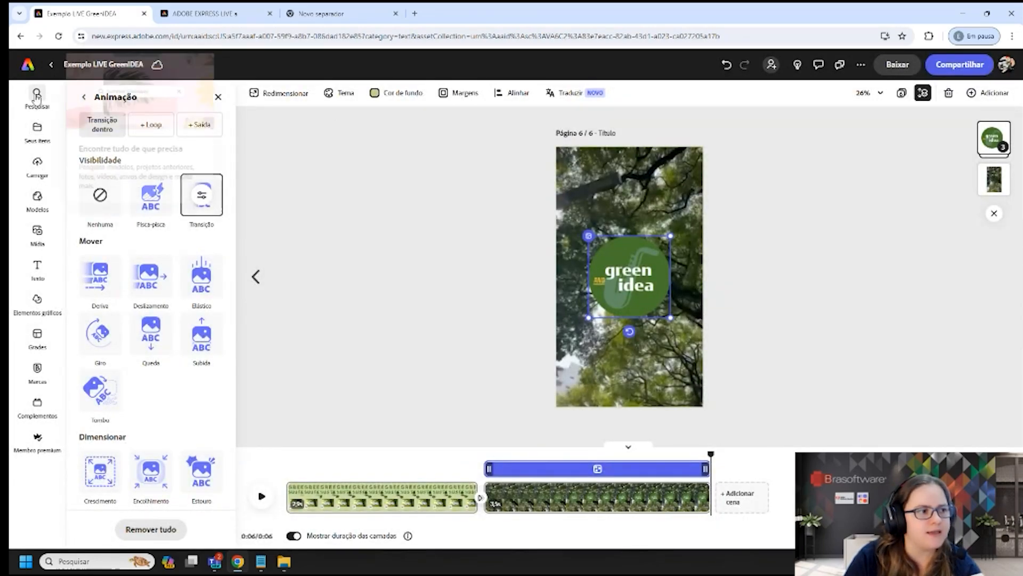
- Leave the poster project, browse the saved files and open the web page "ADOBE EXPRESS LIVE (cópia)"
{"action": "left_click", "coordinate": [30, 65]}
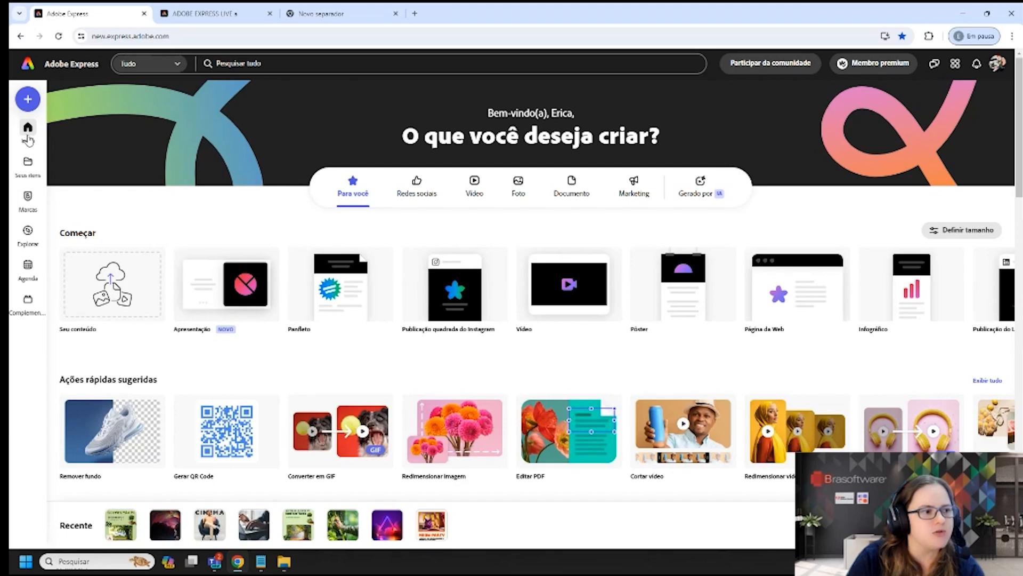
{"action": "left_click", "coordinate": [29, 168]}
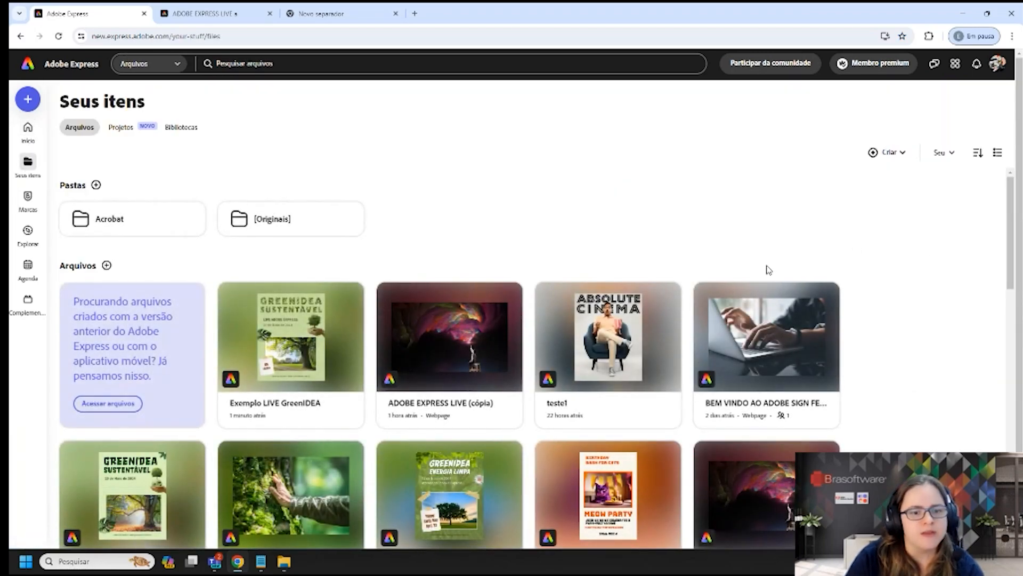
{"action": "scroll", "coordinate": [938, 347], "scroll_direction": "down", "scroll_amount": 6}
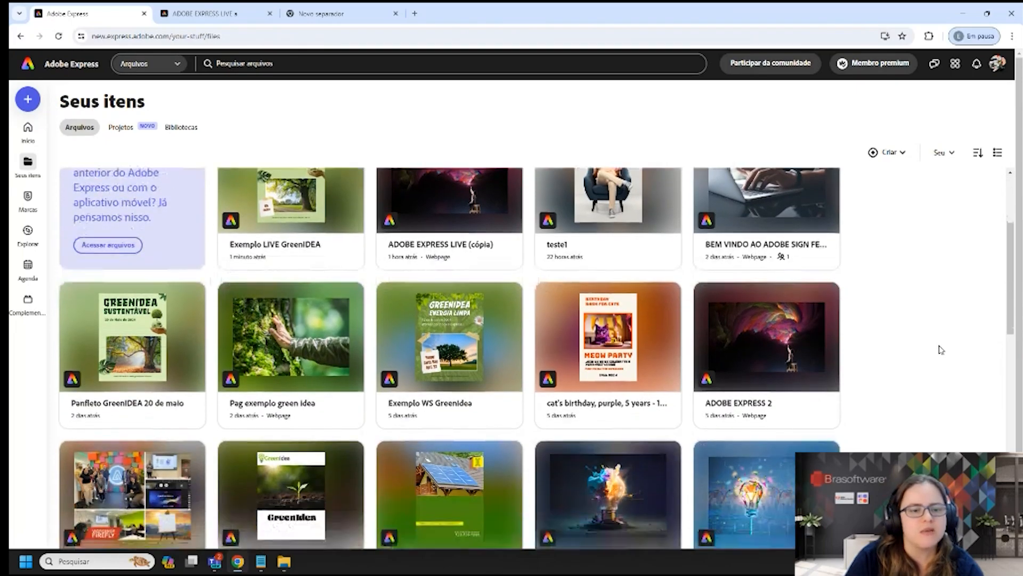
{"action": "scroll", "coordinate": [862, 445], "scroll_direction": "up", "scroll_amount": 4}
{"action": "scroll", "coordinate": [862, 445], "scroll_direction": "up", "scroll_amount": 2}
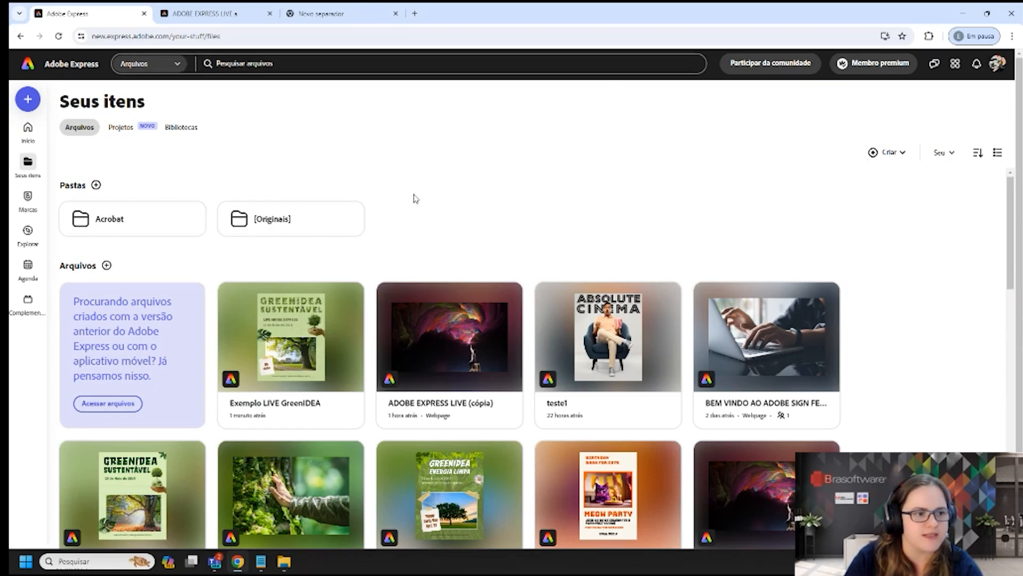
{"action": "scroll", "coordinate": [557, 265], "scroll_direction": "down", "scroll_amount": 4}
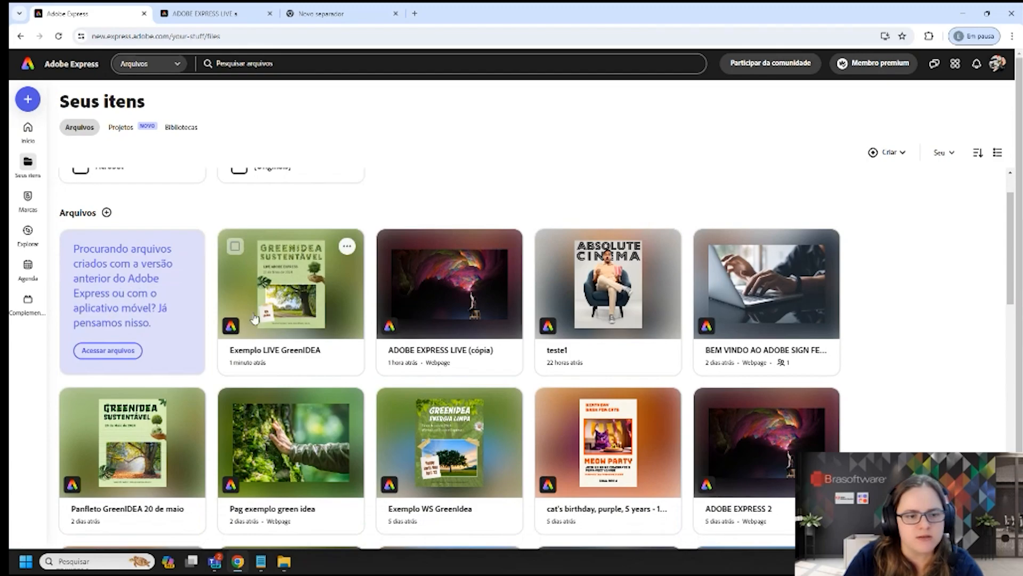
{"action": "scroll", "coordinate": [452, 376], "scroll_direction": "up", "scroll_amount": 4}
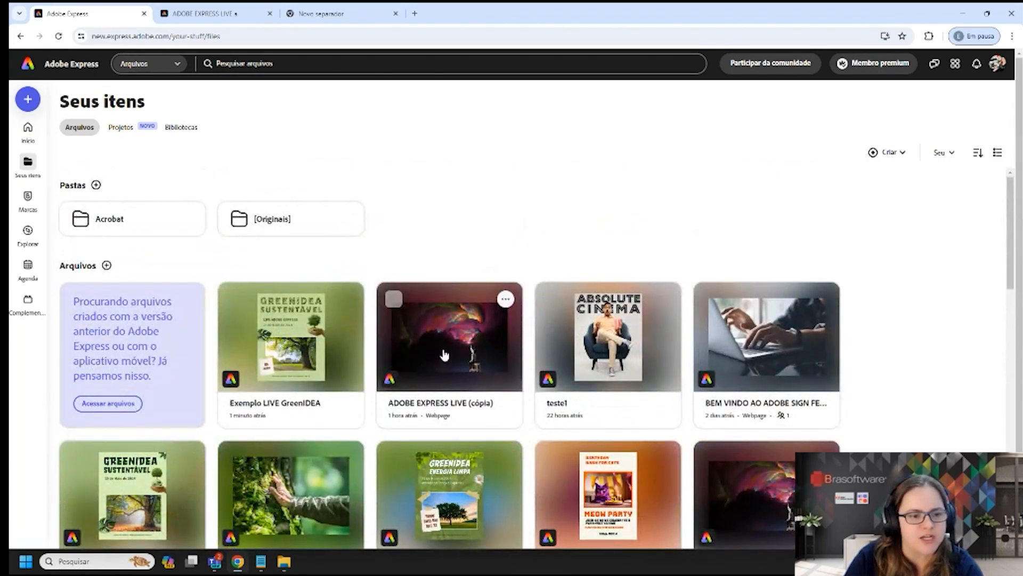
{"action": "left_click", "coordinate": [446, 352]}
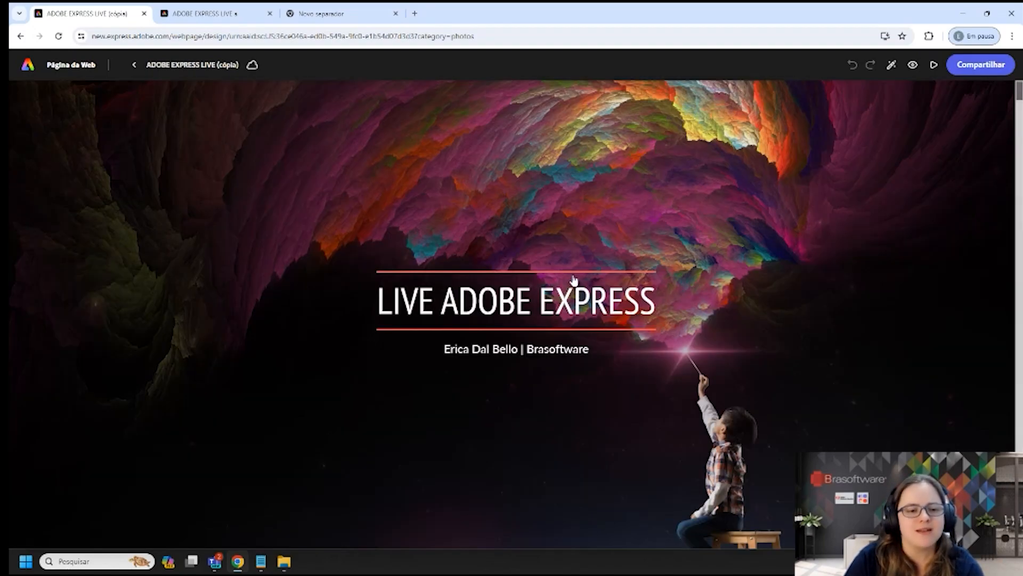
- Try the H1 heading style on the web page's introductory paragraph and restore it to H2
{"action": "scroll", "coordinate": [572, 275], "scroll_direction": "down", "scroll_amount": 5}
{"action": "left_click", "coordinate": [566, 275]}
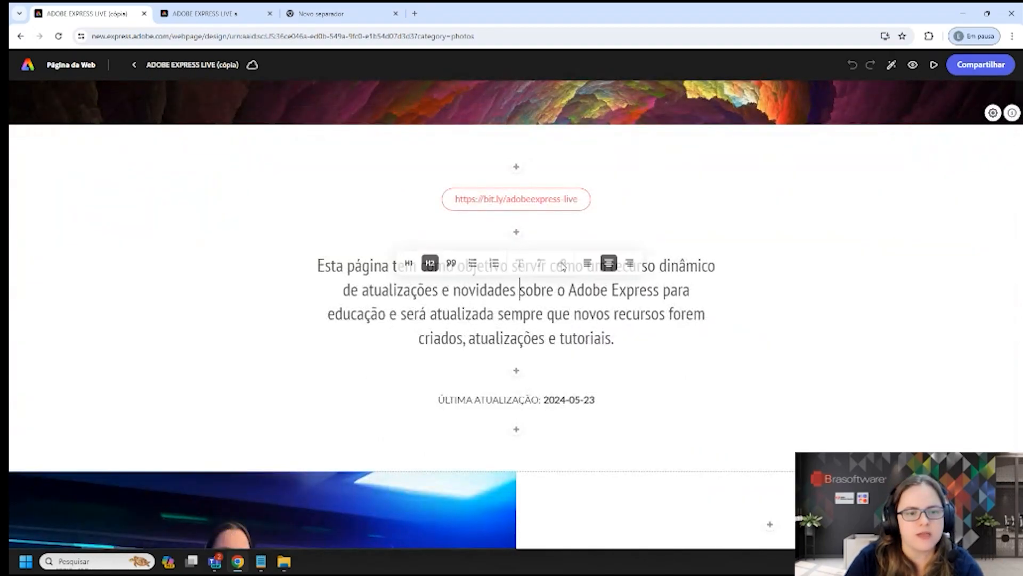
{"action": "left_click", "coordinate": [486, 313]}
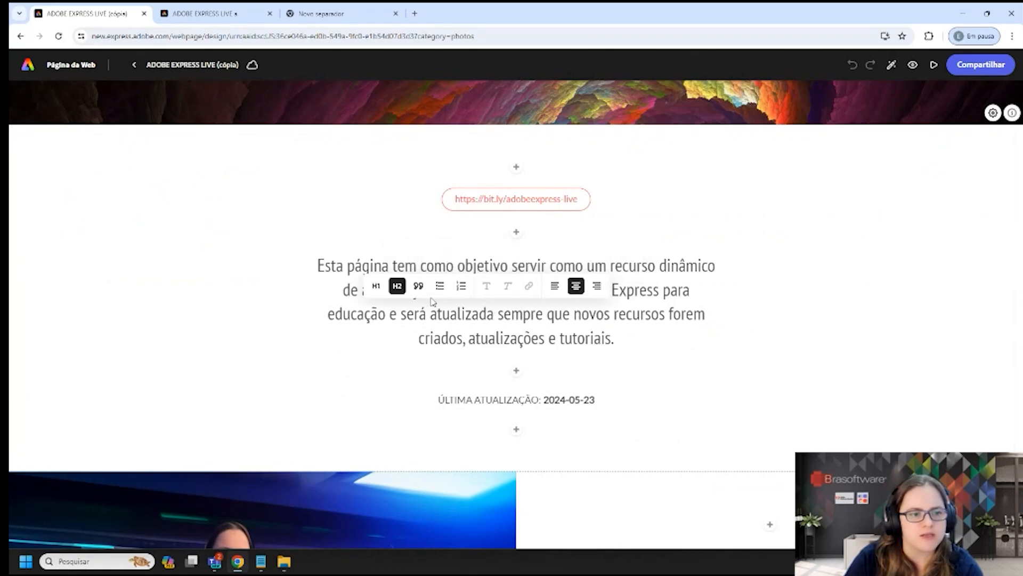
{"action": "left_click", "coordinate": [377, 287]}
{"action": "left_click", "coordinate": [397, 286]}
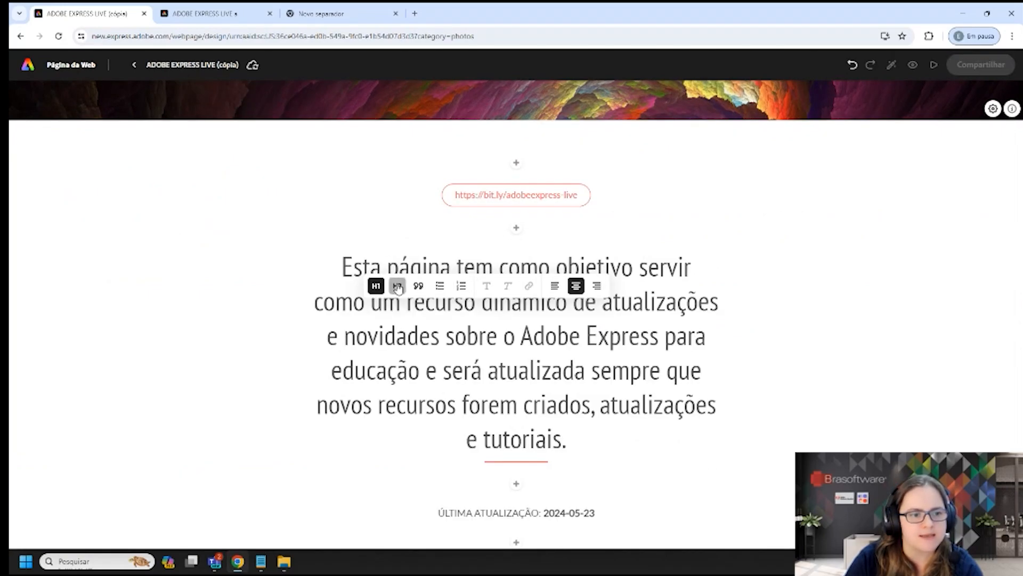
- Bring up the link button's edit options, examine the page's sections down to the Agenda, and return to the cover
{"action": "left_click", "coordinate": [552, 205]}
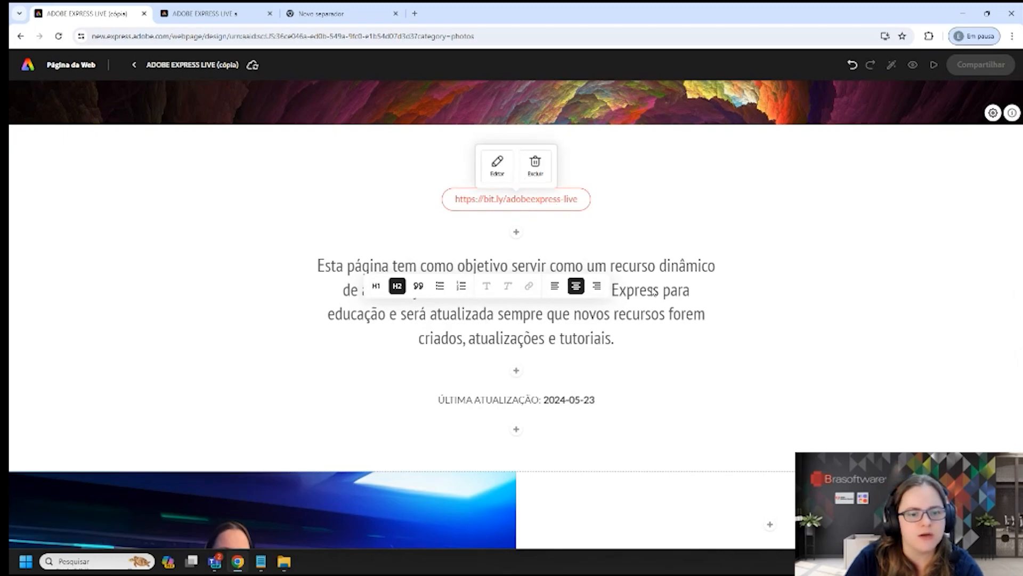
{"action": "scroll", "coordinate": [333, 367], "scroll_direction": "down", "scroll_amount": 20}
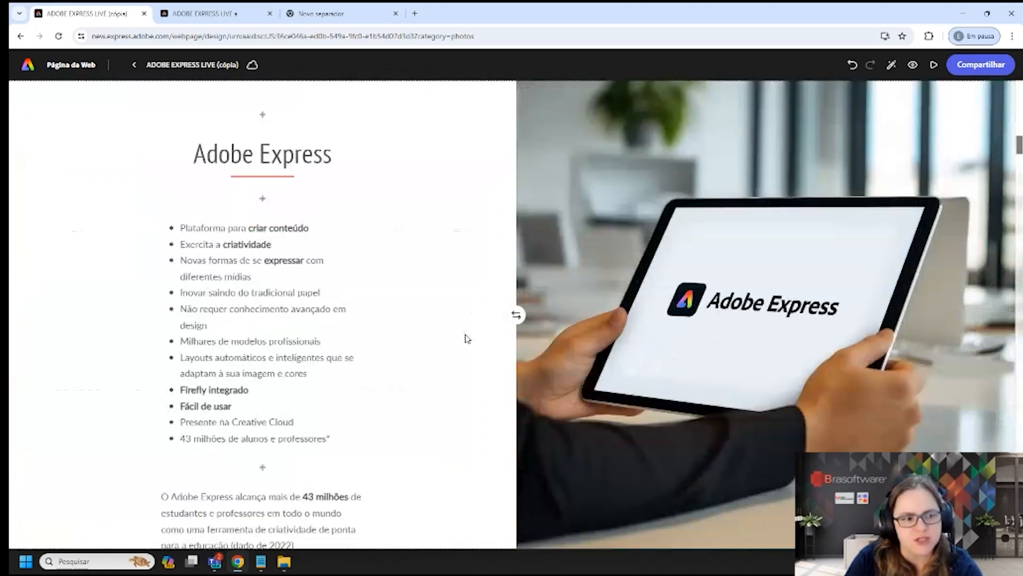
{"action": "scroll", "coordinate": [339, 251], "scroll_direction": "down", "scroll_amount": 10}
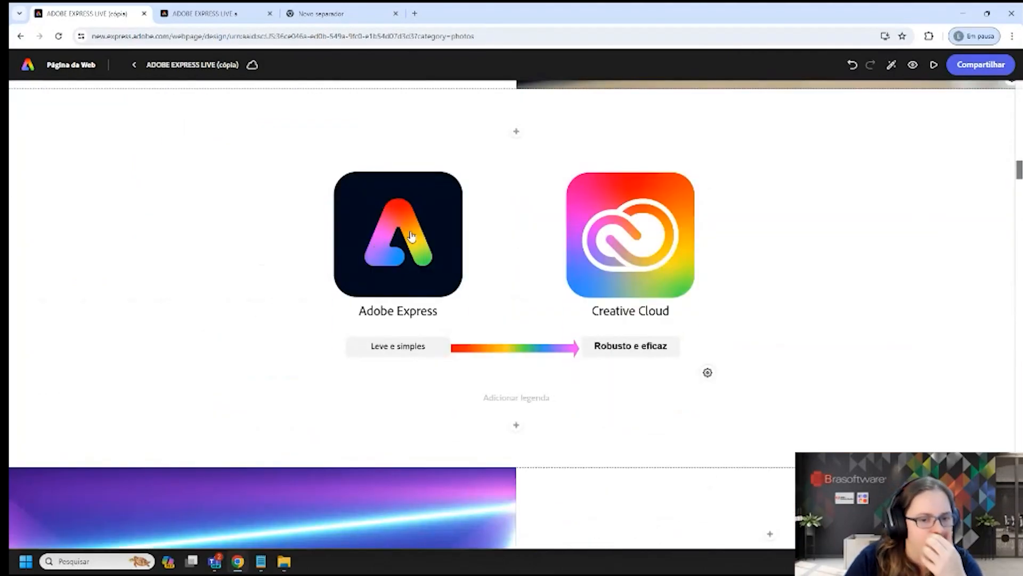
{"action": "scroll", "coordinate": [536, 210], "scroll_direction": "down", "scroll_amount": 5}
{"action": "scroll", "coordinate": [549, 247], "scroll_direction": "up", "scroll_amount": 10}
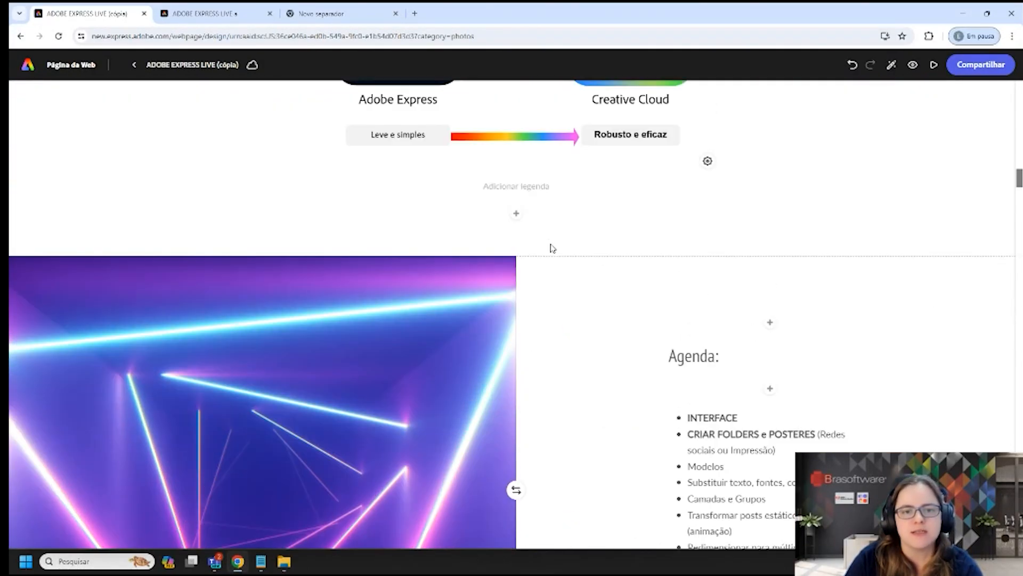
{"action": "scroll", "coordinate": [551, 247], "scroll_direction": "up", "scroll_amount": 20}
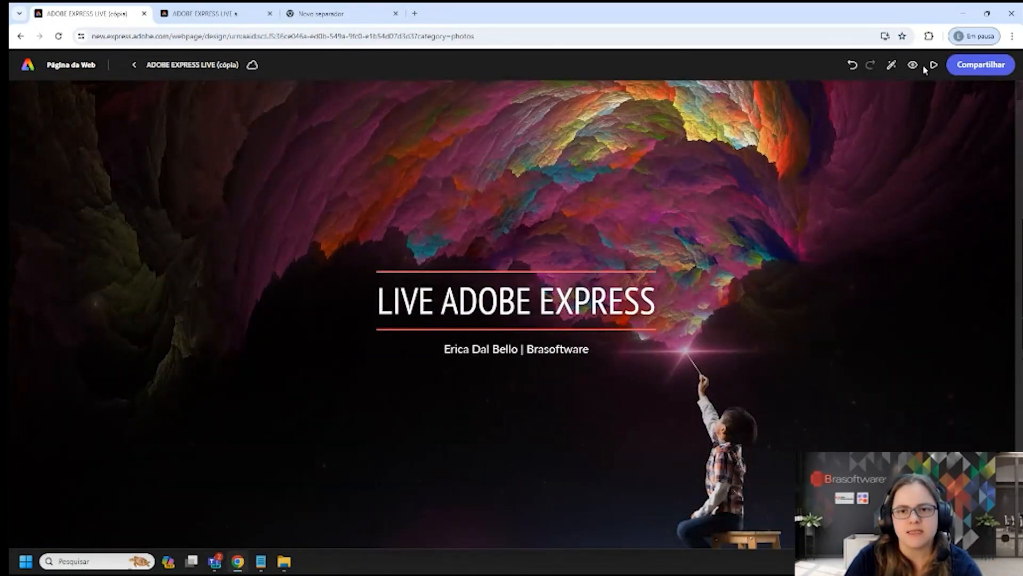
- Present the web page in full screen, view it down to the Adobe Express section, and exit the presentation
{"action": "left_click", "coordinate": [934, 65]}
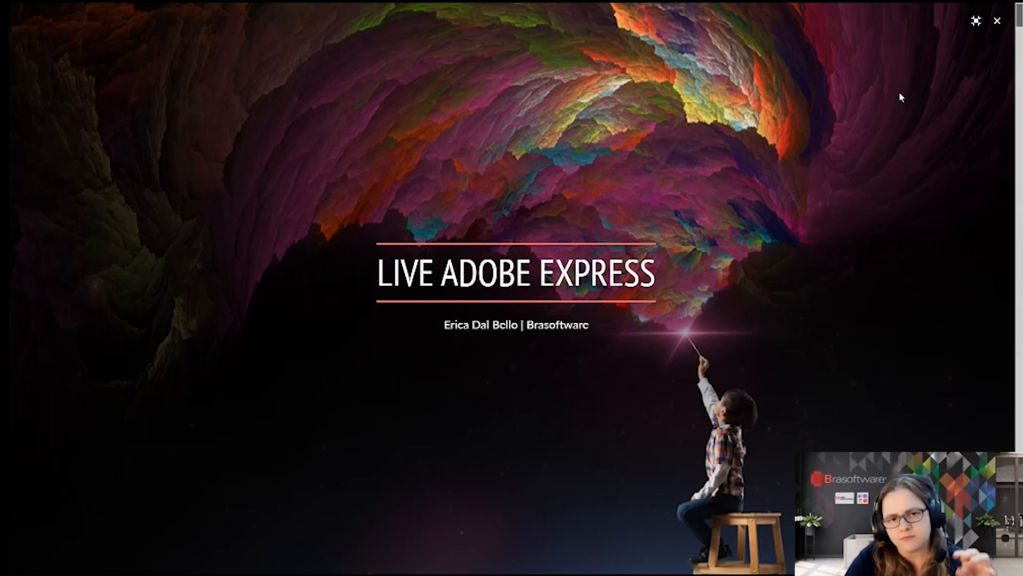
{"action": "scroll", "coordinate": [901, 98], "scroll_direction": "down", "scroll_amount": 15}
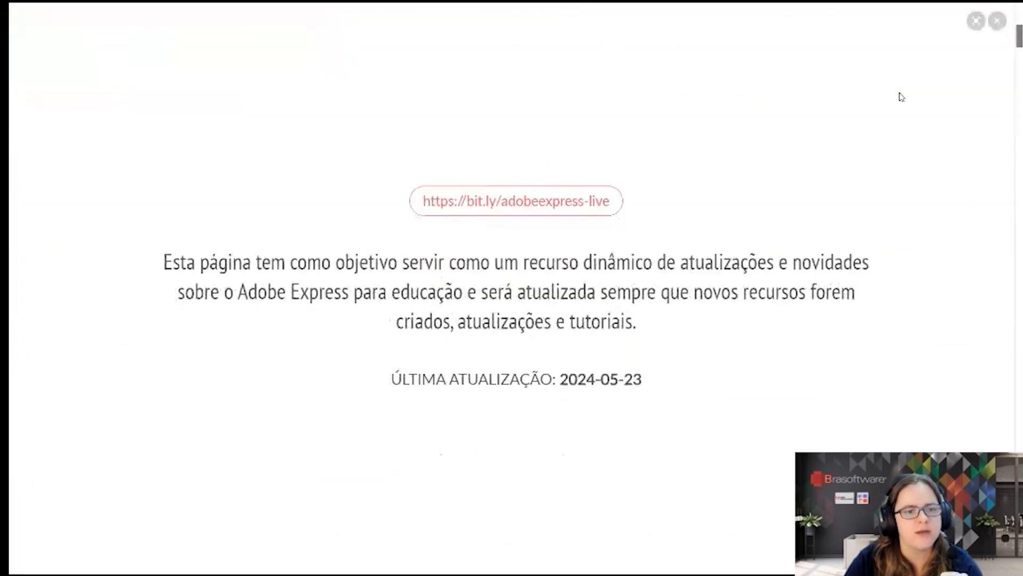
{"action": "scroll", "coordinate": [901, 97], "scroll_direction": "down", "scroll_amount": 5}
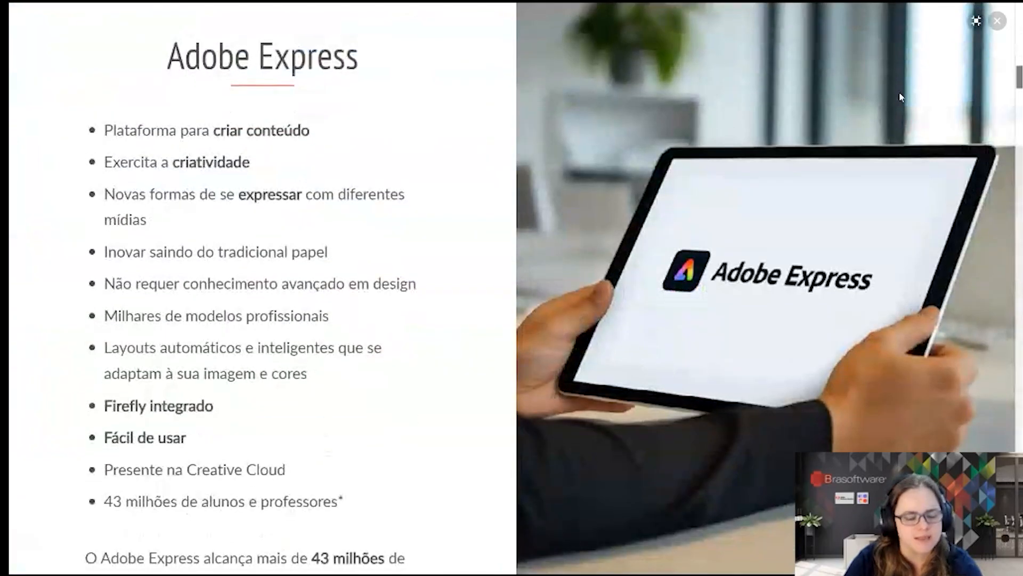
{"action": "key", "text": "Escape"}
{"action": "key", "text": "Escape"}
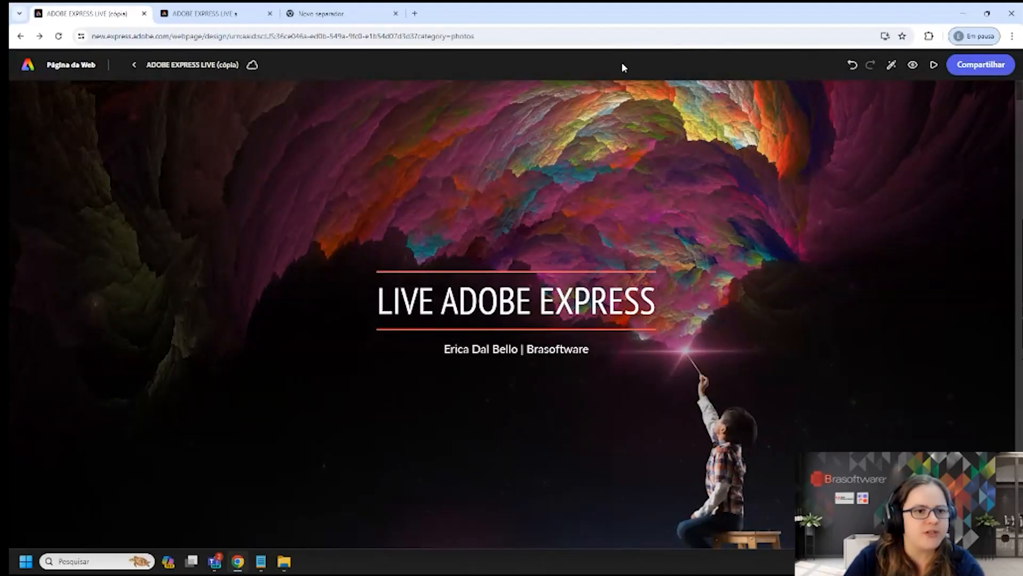
- Review the cover and link button of the web page in the editor and start the full-screen presentation again
{"action": "scroll", "coordinate": [431, 240], "scroll_direction": "down", "scroll_amount": 5}
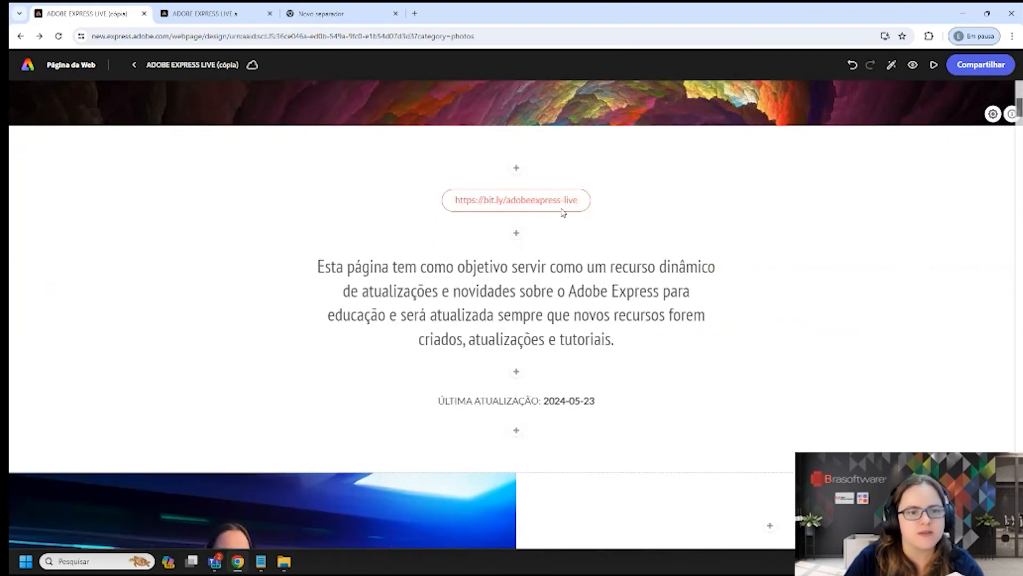
{"action": "scroll", "coordinate": [501, 357], "scroll_direction": "up", "scroll_amount": 3}
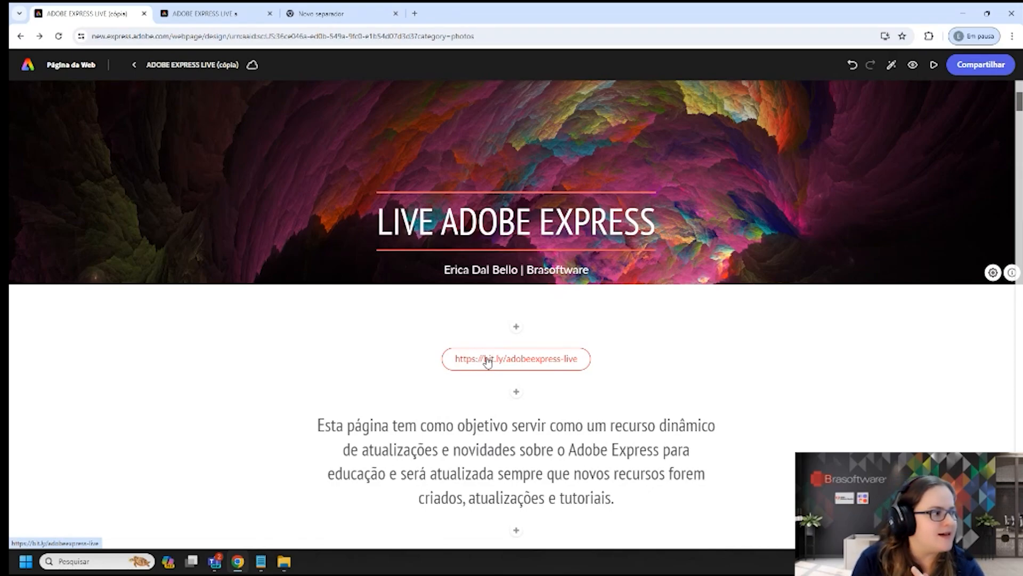
{"action": "scroll", "coordinate": [486, 352], "scroll_direction": "up", "scroll_amount": 3}
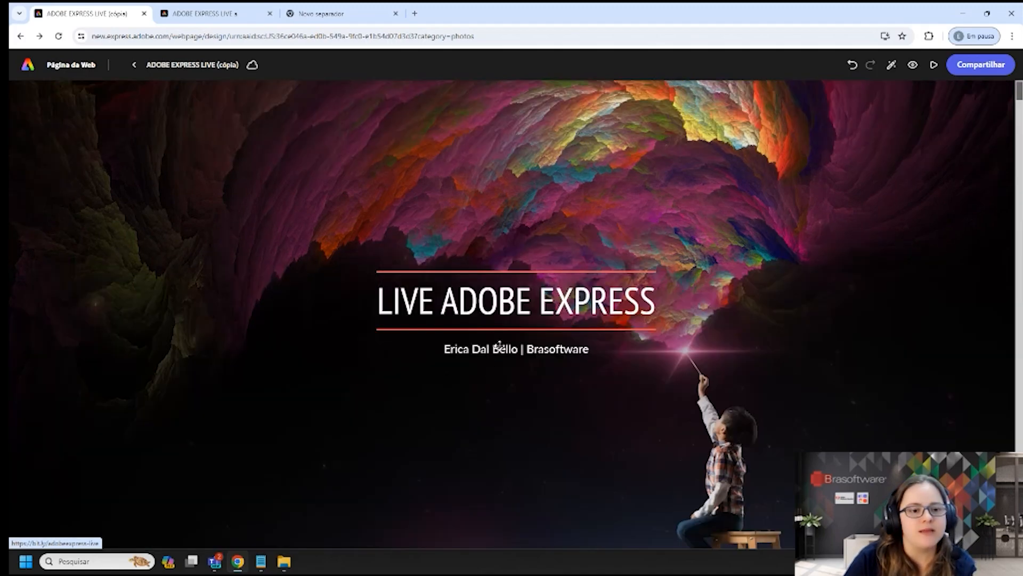
{"action": "scroll", "coordinate": [665, 400], "scroll_direction": "down", "scroll_amount": 4}
{"action": "scroll", "coordinate": [668, 398], "scroll_direction": "up", "scroll_amount": 4}
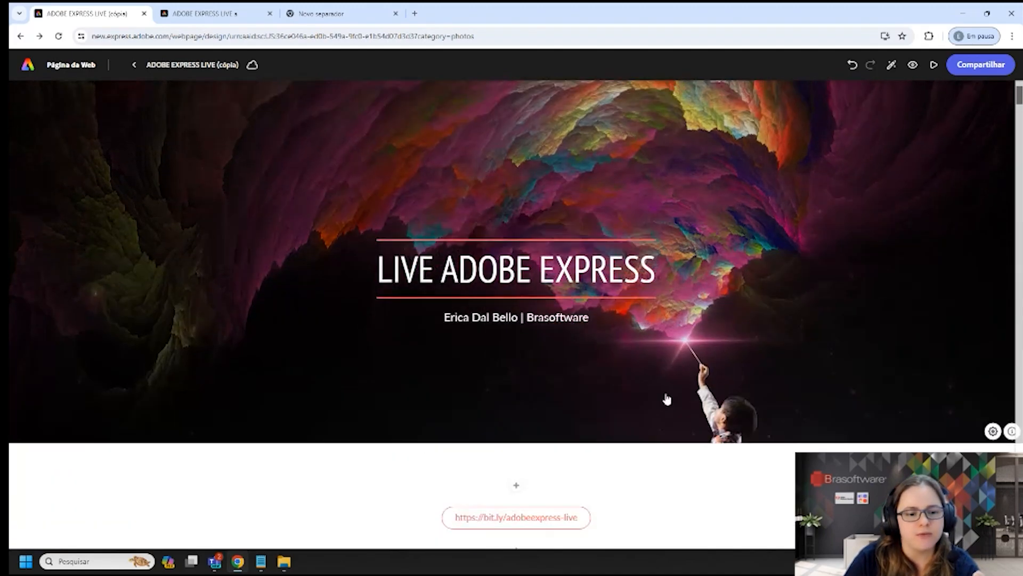
{"action": "left_click", "coordinate": [933, 65]}
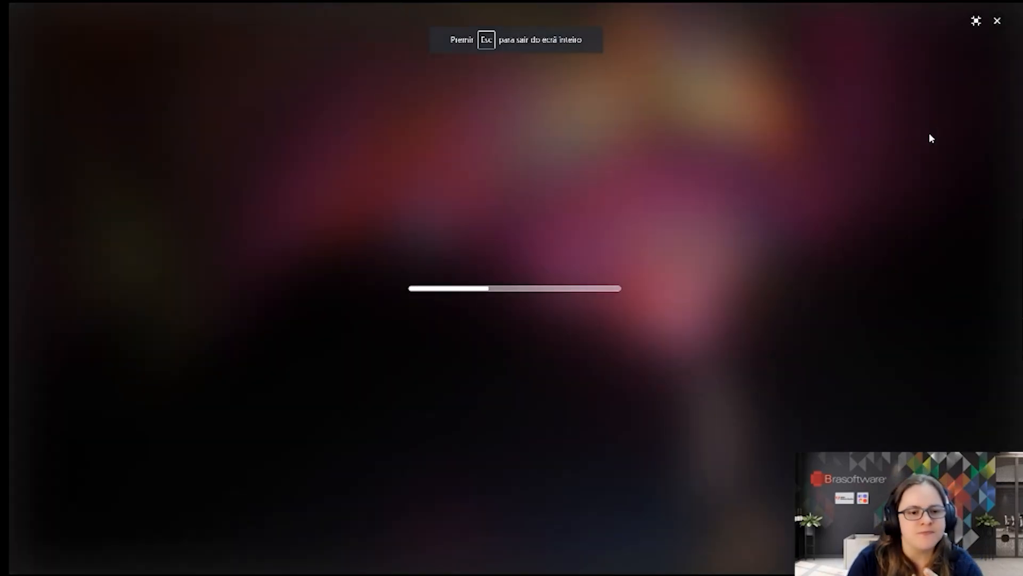